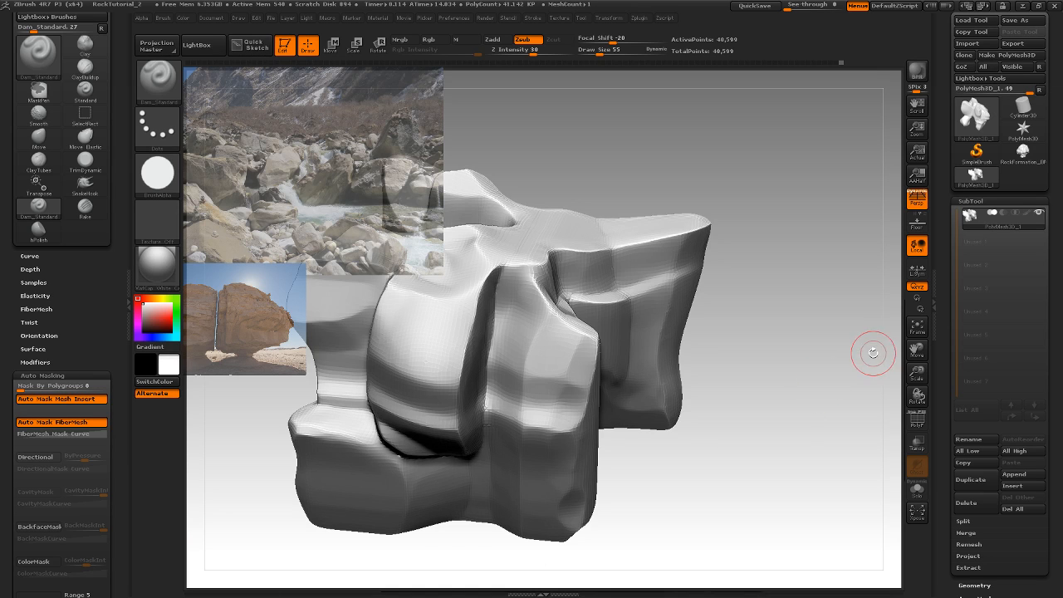
# Inspect the RockFormation sculpt for comparison, switch back to the PolyMesh3D_1 rock and examine its shape
pyautogui.click(1023, 156)
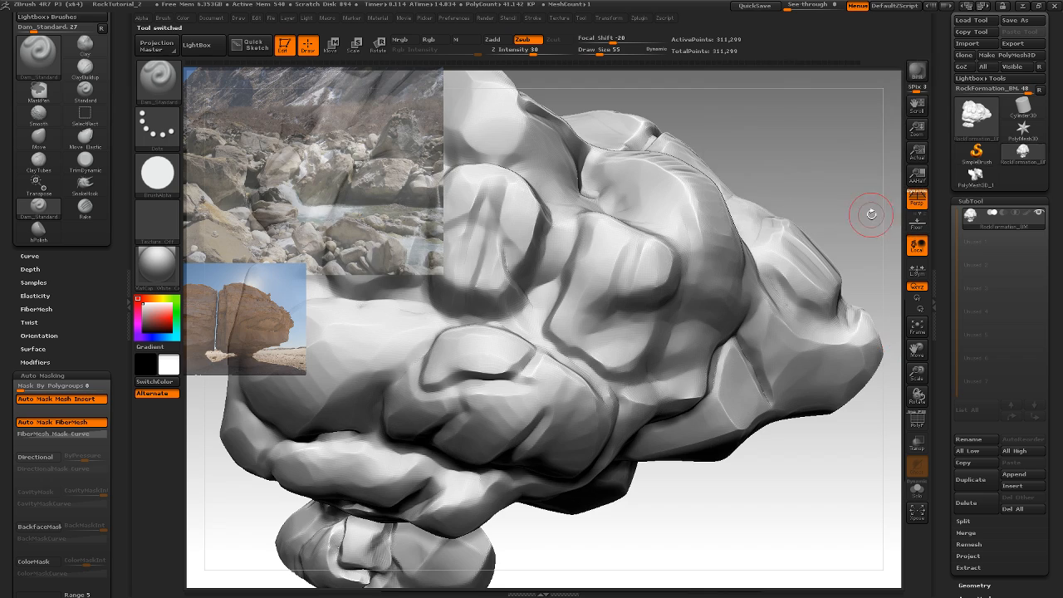
pyautogui.moveTo(871, 214); pyautogui.dragTo(790, 359)
pyautogui.click(985, 188)
pyautogui.click(789, 359)
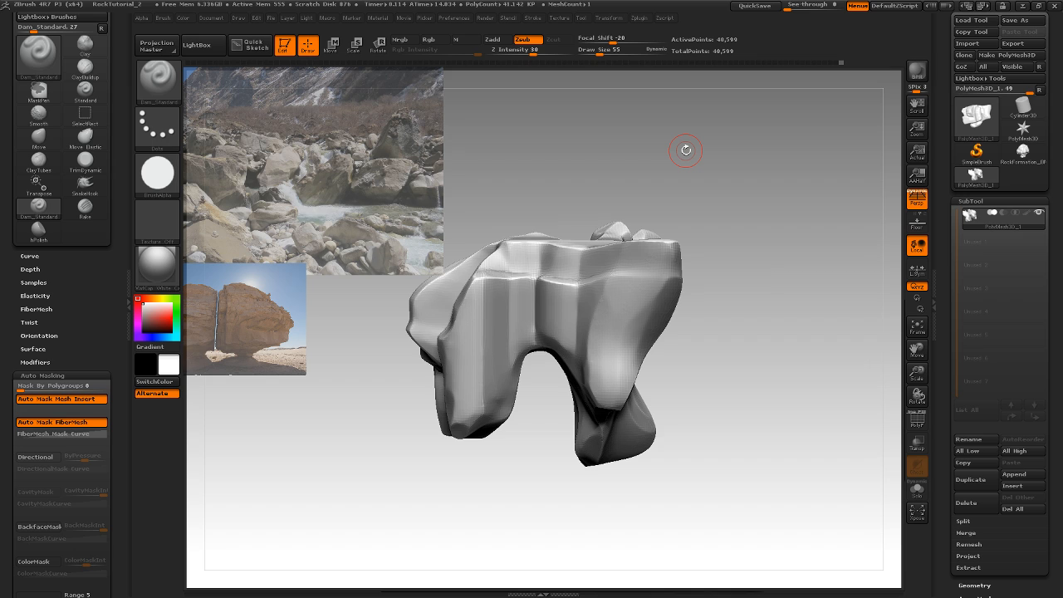
pyautogui.moveTo(747, 285)
pyautogui.mouseDown()
pyautogui.moveTo(778, 297)
pyautogui.moveTo(831, 268)
pyautogui.moveTo(855, 296)
pyautogui.moveTo(871, 238)
pyautogui.mouseUp()
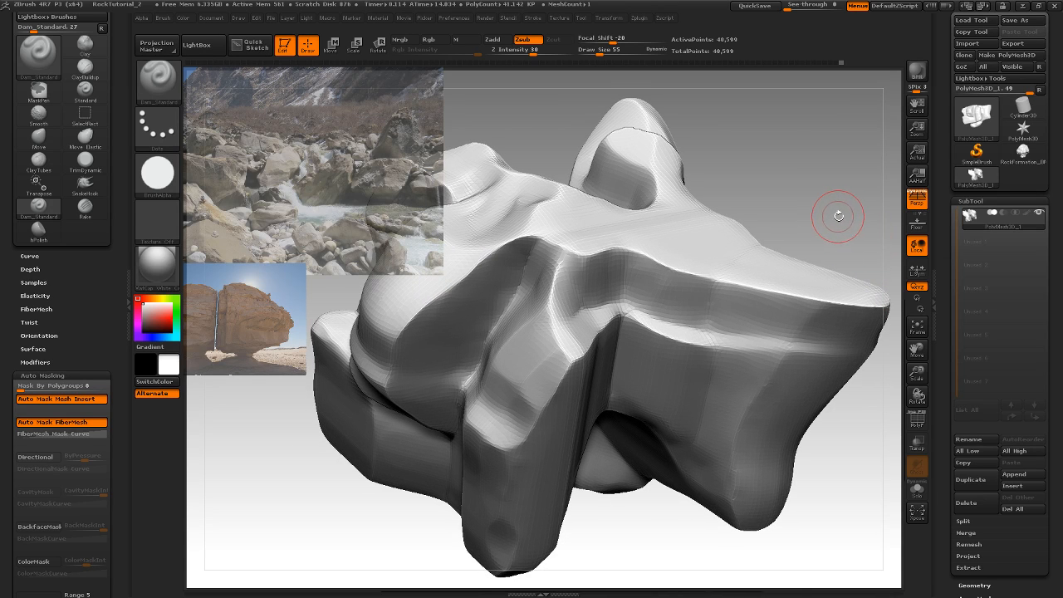
pyautogui.keyDown('alt'); pyautogui.moveTo(800, 204); pyautogui.dragTo(829, 200); pyautogui.keyUp('alt')
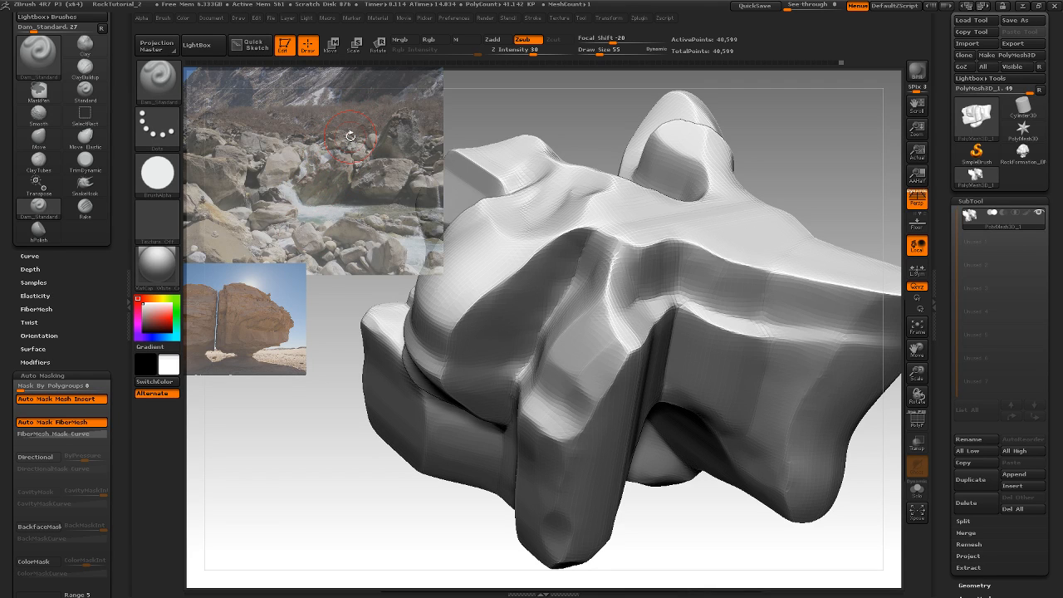
# Enlarge the river boulders reference photo in SpotLight
pyautogui.press('z')
pyautogui.moveTo(348, 178); pyautogui.dragTo(373, 211)
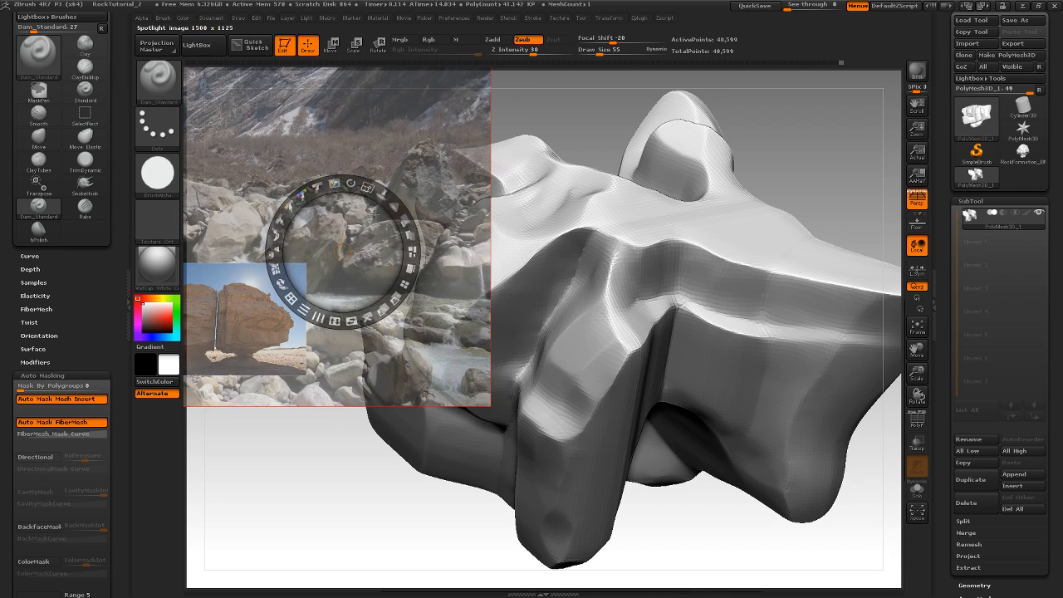
pyautogui.press('z')
# Move the desert rock reference photo below the river photo and enlarge it in SpotLight
pyautogui.press('z')
pyautogui.click(273, 311)
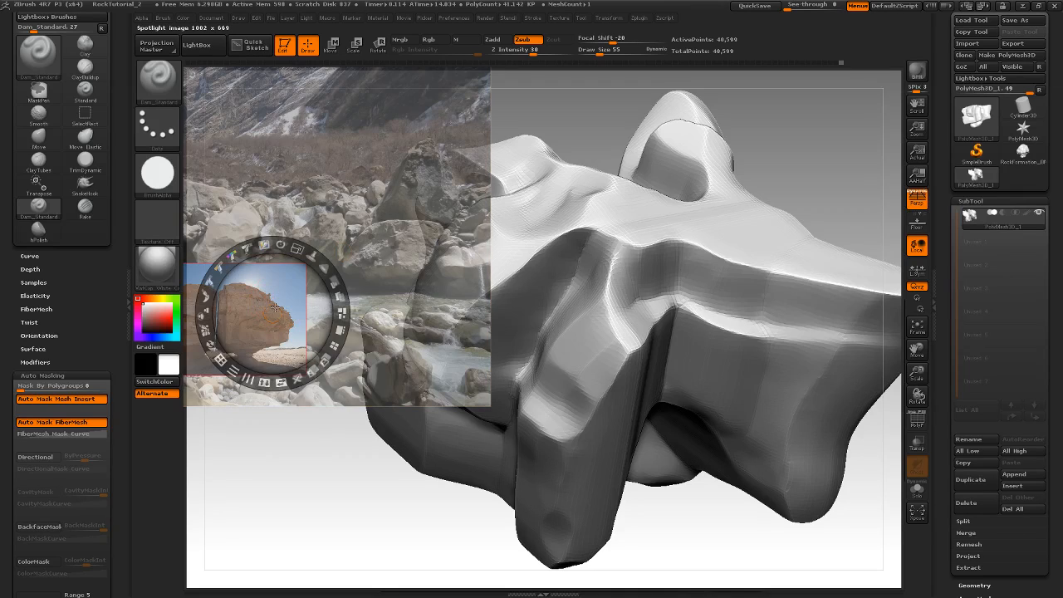
pyautogui.moveTo(272, 310); pyautogui.dragTo(261, 515)
pyautogui.moveTo(273, 446)
pyautogui.mouseDown()
pyautogui.moveTo(325, 489)
pyautogui.moveTo(273, 457)
pyautogui.moveTo(285, 564)
pyautogui.mouseUp()
pyautogui.press('z')
pyautogui.press('z')
pyautogui.press('z')
pyautogui.moveTo(830, 161); pyautogui.dragTo(844, 140)
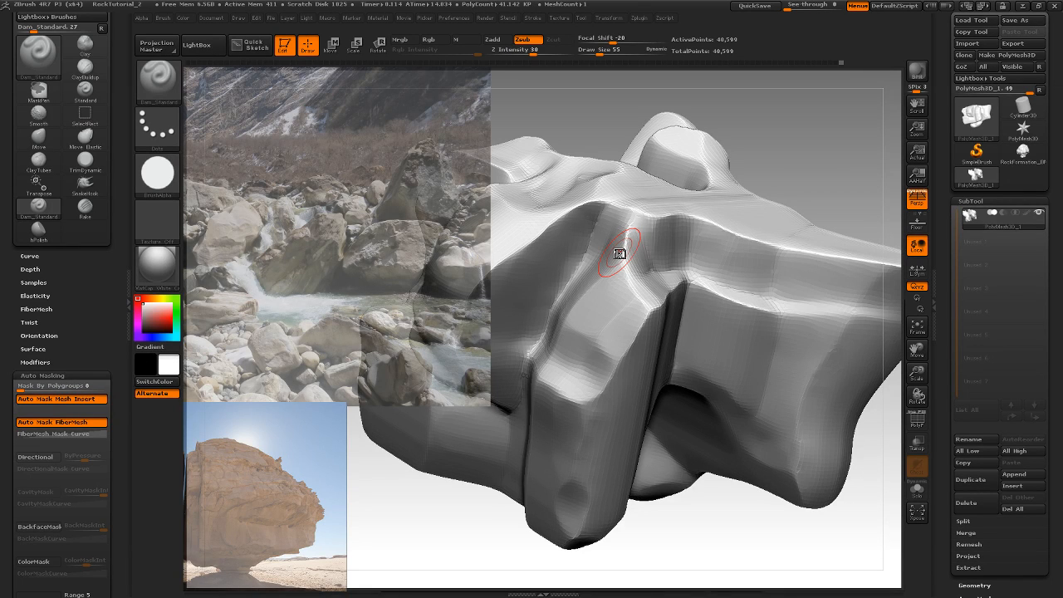
# Move the river boulders reference photo over the rock mesh and enlarge it with SpotLight
pyautogui.press('z')
pyautogui.click(350, 319)
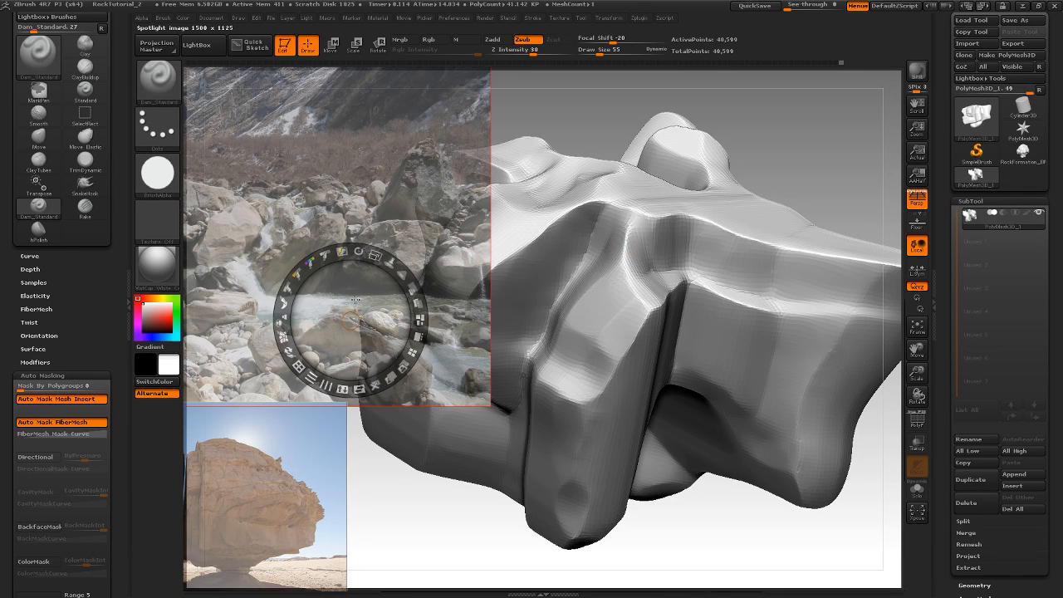
pyautogui.moveTo(360, 296); pyautogui.dragTo(584, 207)
pyautogui.moveTo(598, 167); pyautogui.dragTo(603, 169)
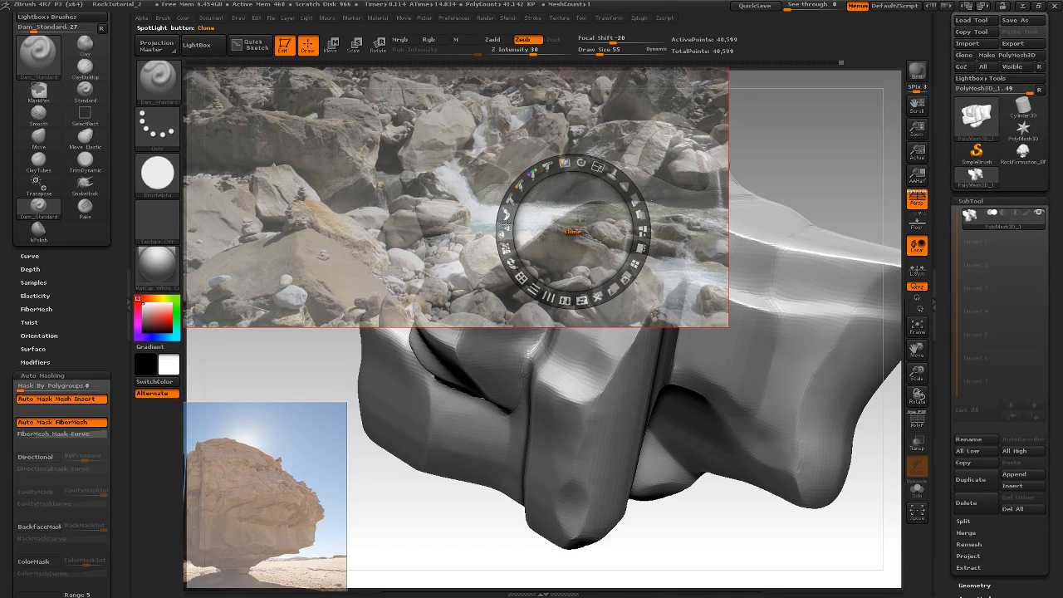
pyautogui.press('z')
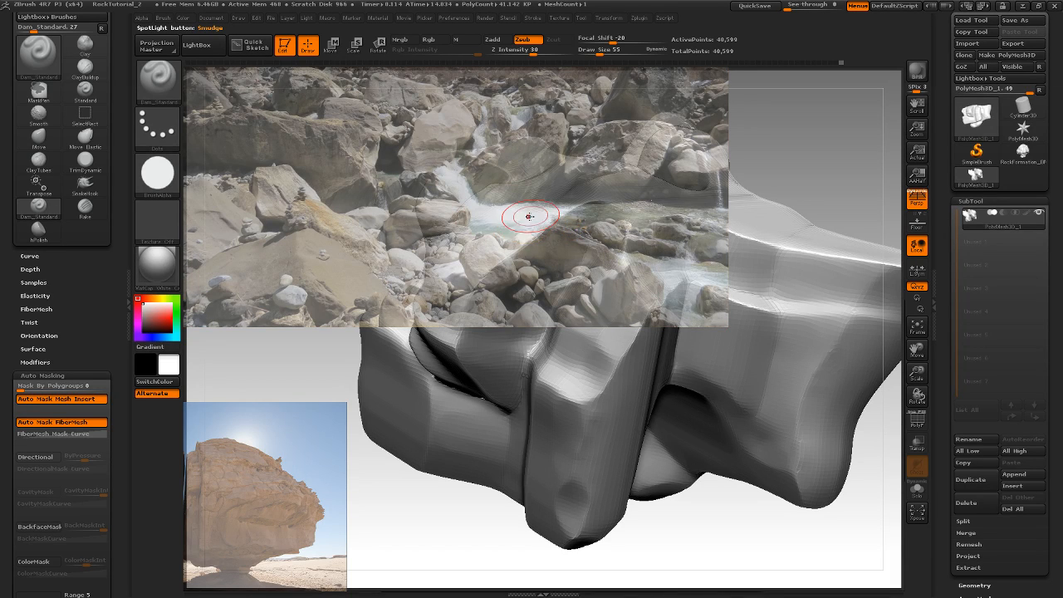
pyautogui.moveTo(563, 210); pyautogui.dragTo(582, 224)
pyautogui.moveTo(617, 181)
pyautogui.mouseDown()
pyautogui.moveTo(633, 188)
pyautogui.moveTo(623, 182)
pyautogui.mouseUp()
pyautogui.moveTo(595, 234); pyautogui.dragTo(672, 235)
pyautogui.moveTo(698, 171); pyautogui.dragTo(689, 195)
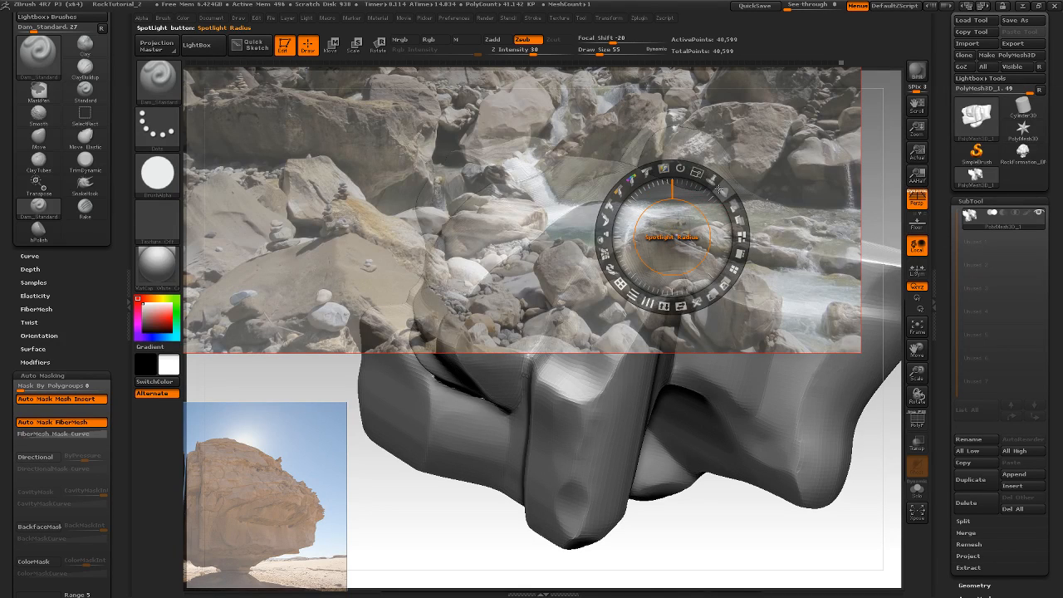
# Lower the SpotLight opacity of the reference photos and check the rock through them from other angles
pyautogui.moveTo(734, 207); pyautogui.dragTo(711, 198)
pyautogui.press('z')
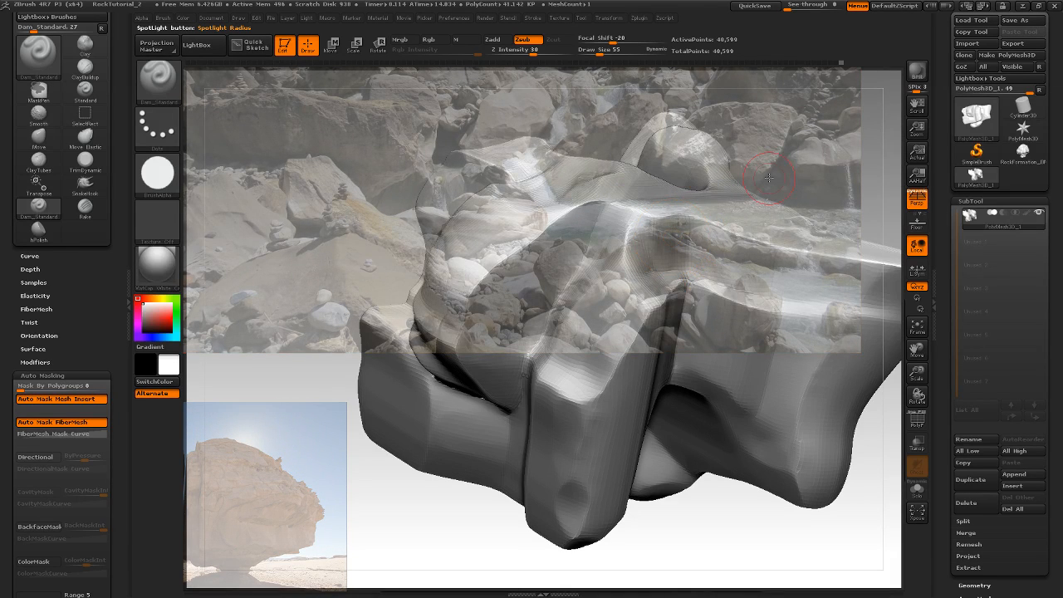
pyautogui.moveTo(878, 94)
pyautogui.mouseDown()
pyautogui.moveTo(795, 130)
pyautogui.moveTo(766, 210)
pyautogui.moveTo(717, 223)
pyautogui.mouseUp()
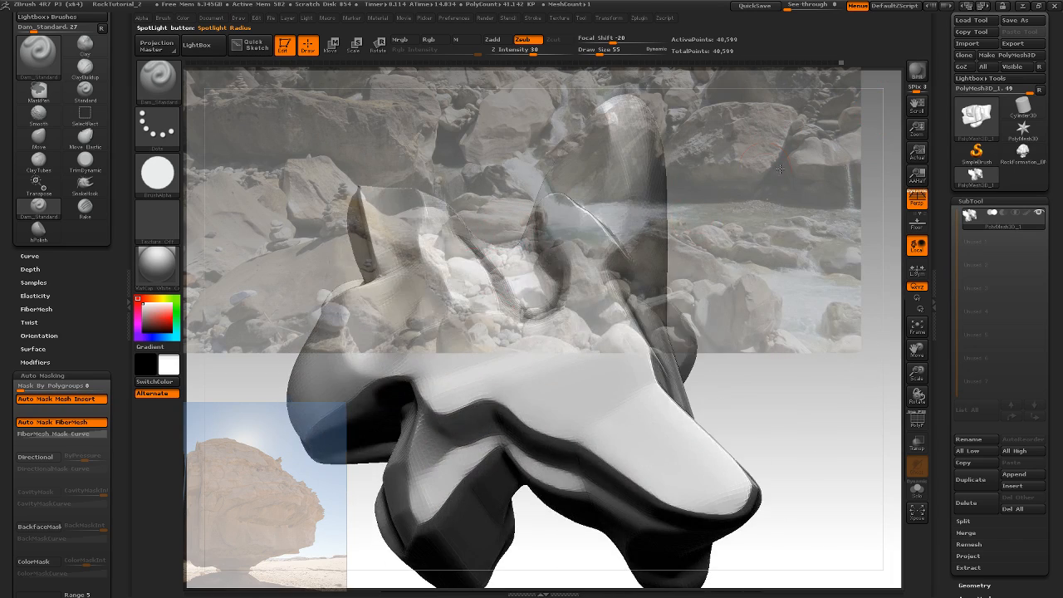
pyautogui.moveTo(781, 169); pyautogui.dragTo(721, 218)
# Fade the reference photos further with SpotLight opacity and view the rock mesh through them
pyautogui.press('z')
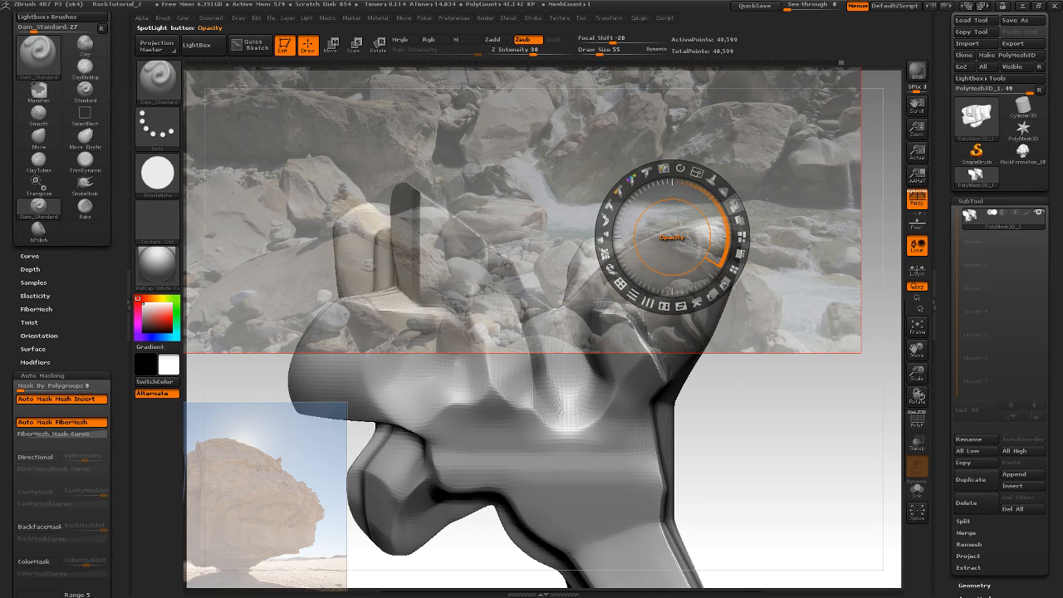
pyautogui.moveTo(733, 199); pyautogui.dragTo(722, 189)
pyautogui.press('z')
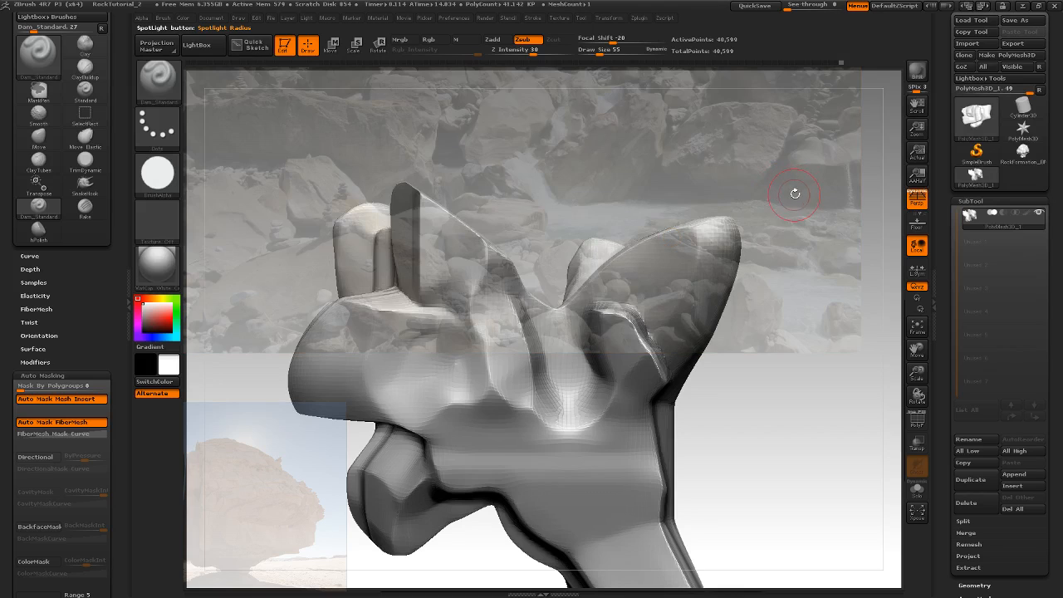
pyautogui.moveTo(794, 194)
pyautogui.keyDown('alt'); pyautogui.mouseDown()
pyautogui.moveTo(788, 171)
pyautogui.moveTo(805, 146)
pyautogui.mouseUp(); pyautogui.keyUp('alt')
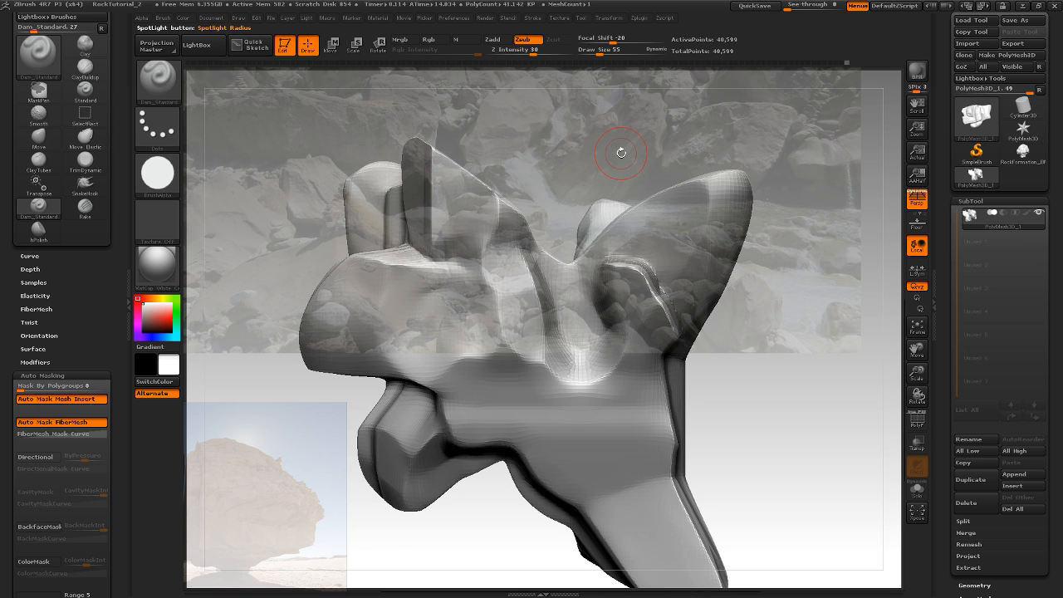
pyautogui.moveTo(743, 351)
pyautogui.mouseDown()
pyautogui.moveTo(750, 271)
pyautogui.moveTo(799, 289)
pyautogui.moveTo(776, 333)
pyautogui.mouseUp()
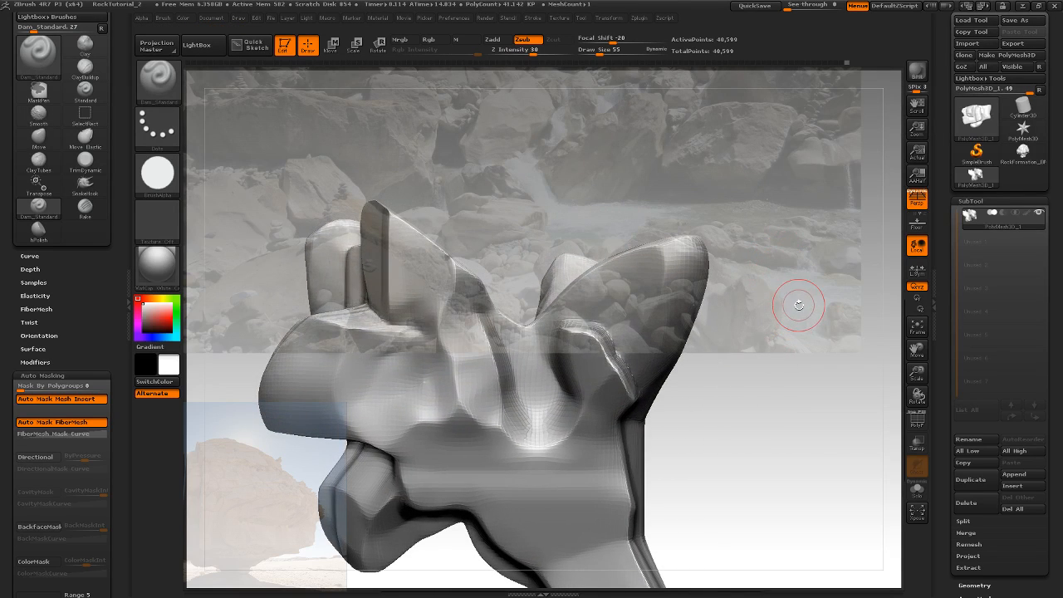
# Raise the SpotLight opacity of the reference photos again and compare them with the rock from several angles
pyautogui.hotkey('shift', 'z')
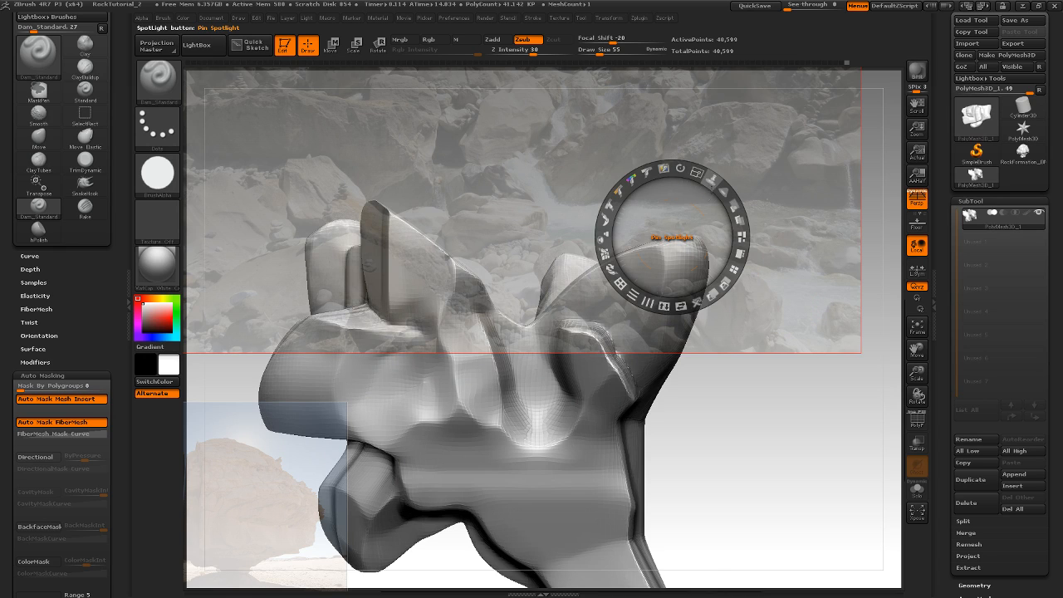
pyautogui.moveTo(727, 196); pyautogui.dragTo(740, 217)
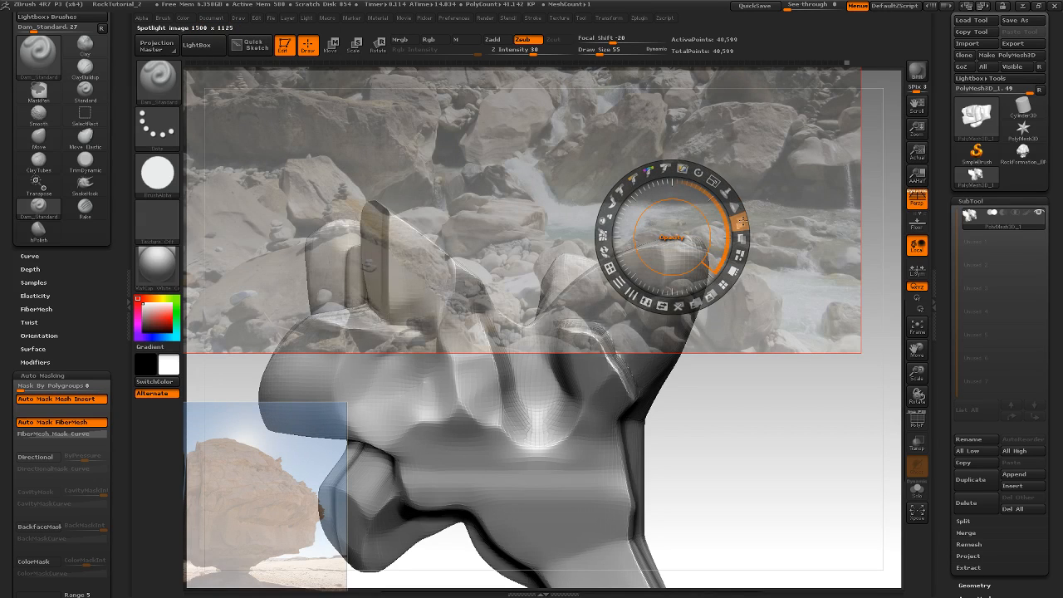
pyautogui.press('z')
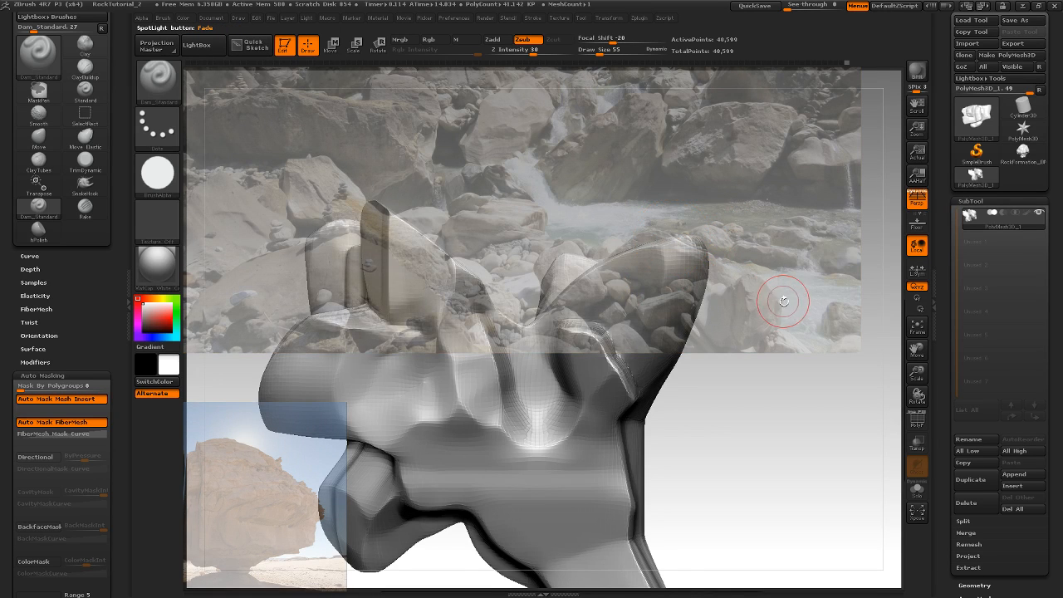
pyautogui.moveTo(772, 296); pyautogui.dragTo(792, 268)
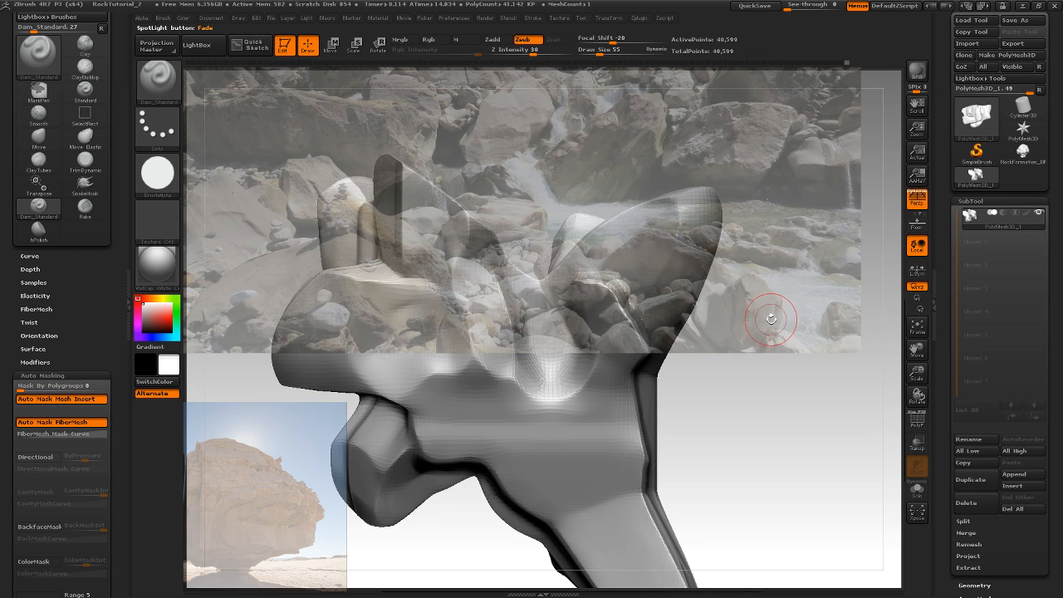
pyautogui.moveTo(768, 344); pyautogui.dragTo(765, 324)
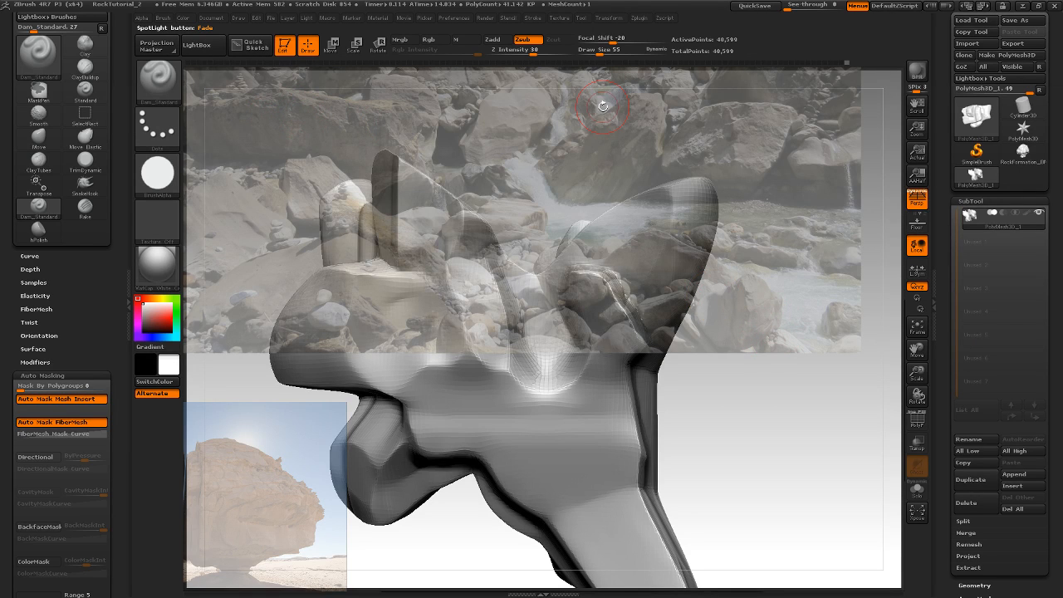
pyautogui.moveTo(743, 396); pyautogui.dragTo(765, 277)
pyautogui.moveTo(864, 283)
pyautogui.mouseDown()
pyautogui.moveTo(850, 266)
pyautogui.moveTo(841, 280)
pyautogui.mouseUp()
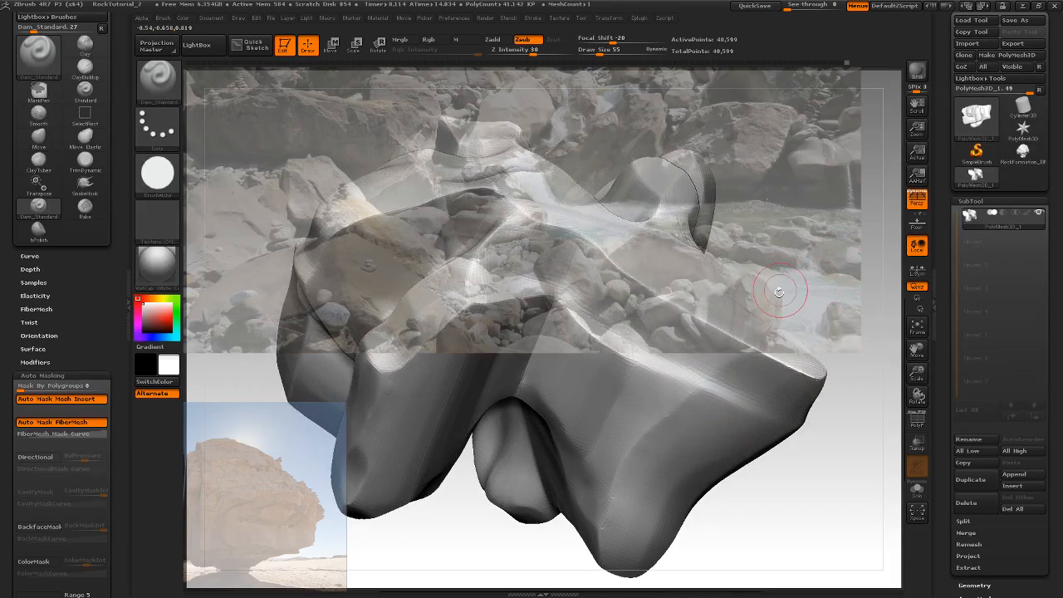
# Move the river boulders photo off the rock to its opposite side from the desert photo and raise the references' opacity
pyautogui.hotkey('shift', 'z')
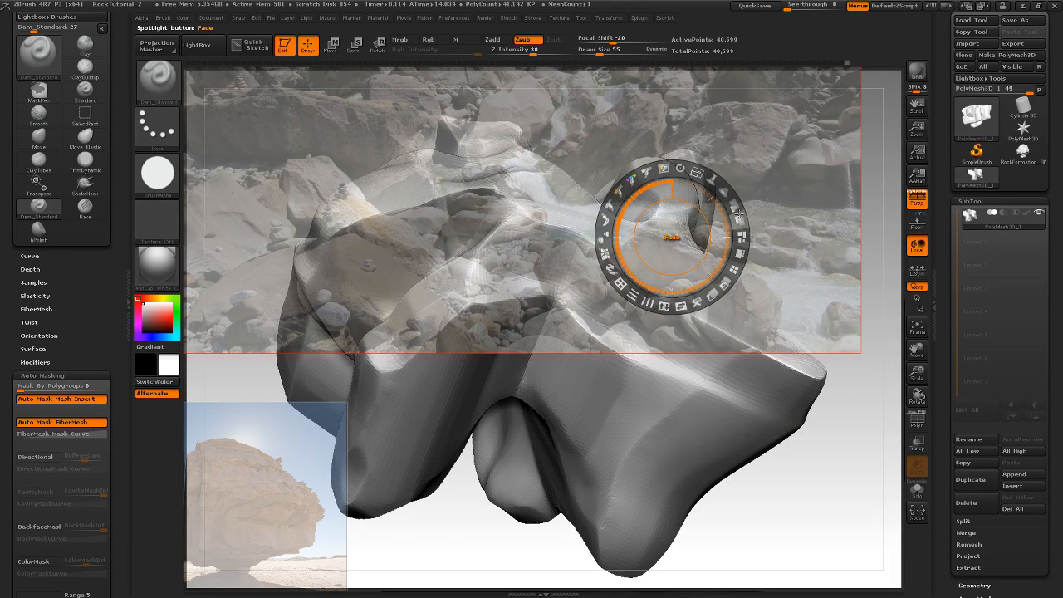
pyautogui.moveTo(735, 210); pyautogui.dragTo(839, 257)
pyautogui.moveTo(925, 259); pyautogui.dragTo(1061, 291)
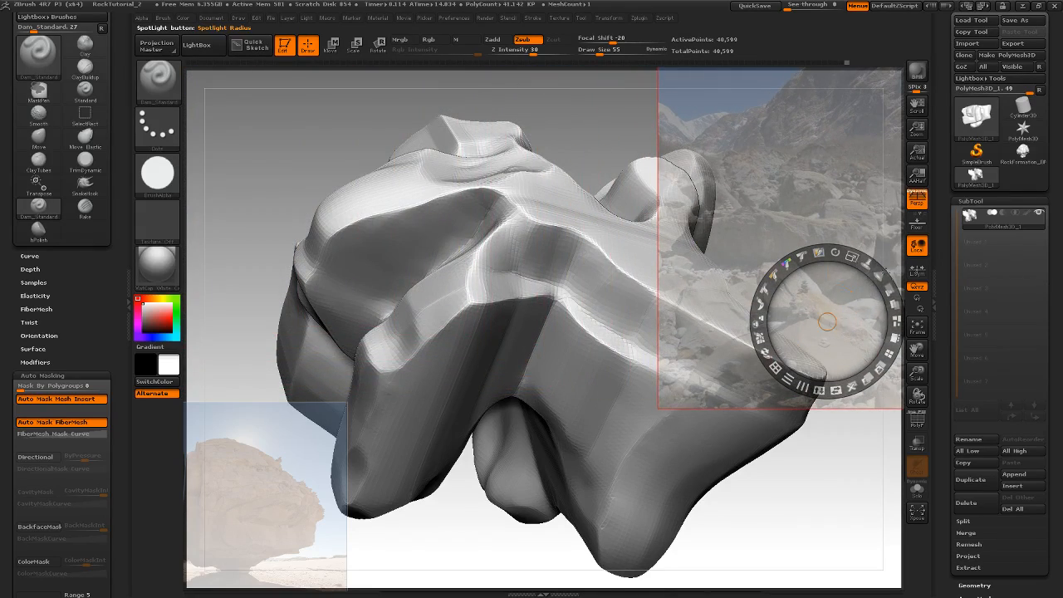
pyautogui.moveTo(893, 292); pyautogui.dragTo(898, 316)
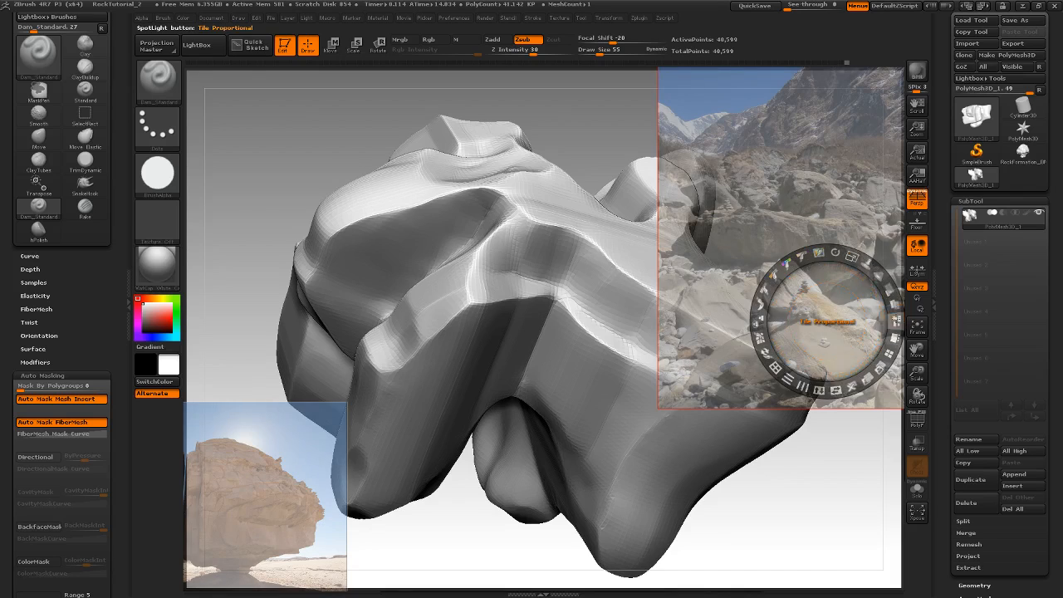
pyautogui.moveTo(849, 288); pyautogui.dragTo(879, 285)
pyautogui.press('z')
# Frame the rock's pointed overhang and choose the ClayBuildup brush
pyautogui.moveTo(713, 222); pyautogui.dragTo(874, 214)
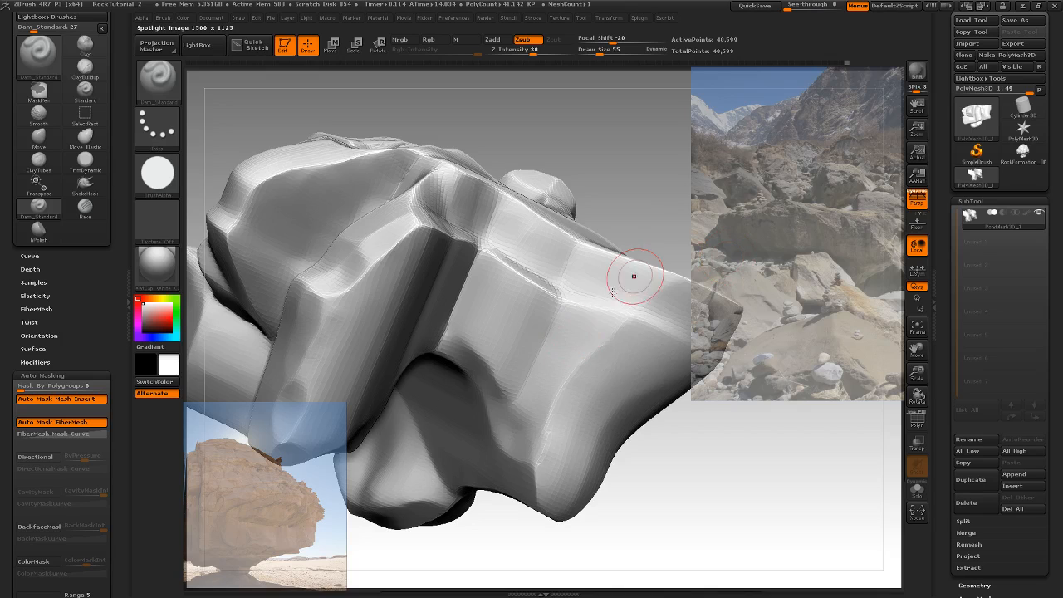
pyautogui.moveTo(822, 269)
pyautogui.mouseDown()
pyautogui.moveTo(769, 221)
pyautogui.moveTo(804, 211)
pyautogui.moveTo(752, 213)
pyautogui.moveTo(767, 230)
pyautogui.mouseUp()
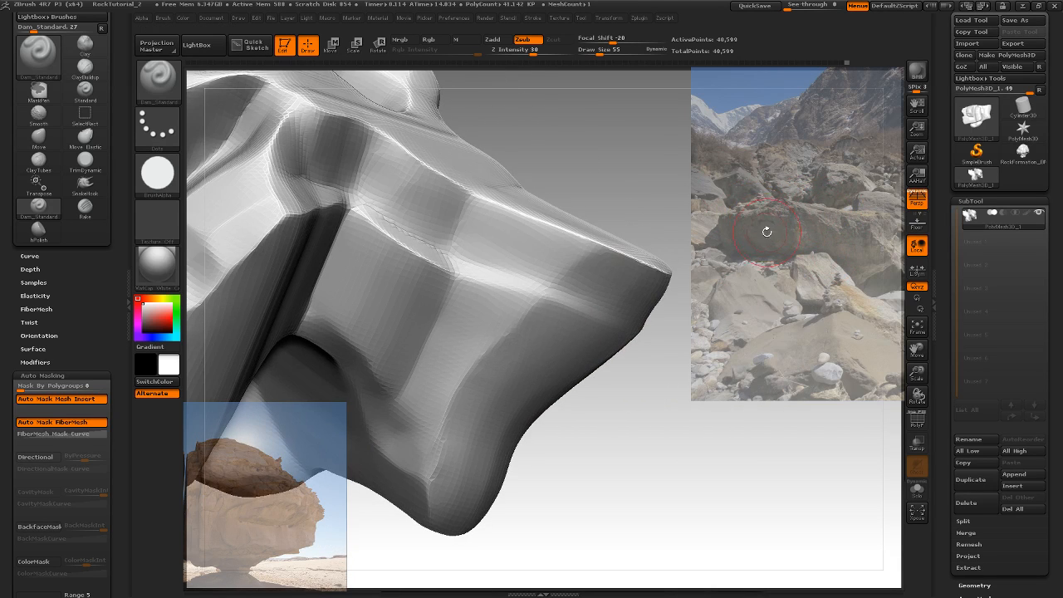
pyautogui.press('b')
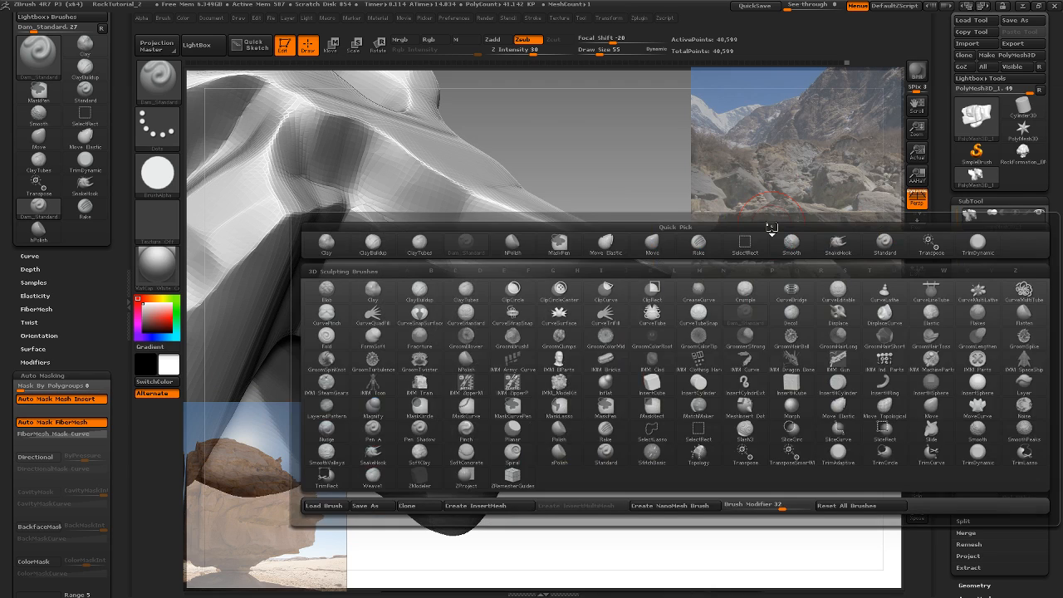
pyautogui.press('c')
pyautogui.press('b')
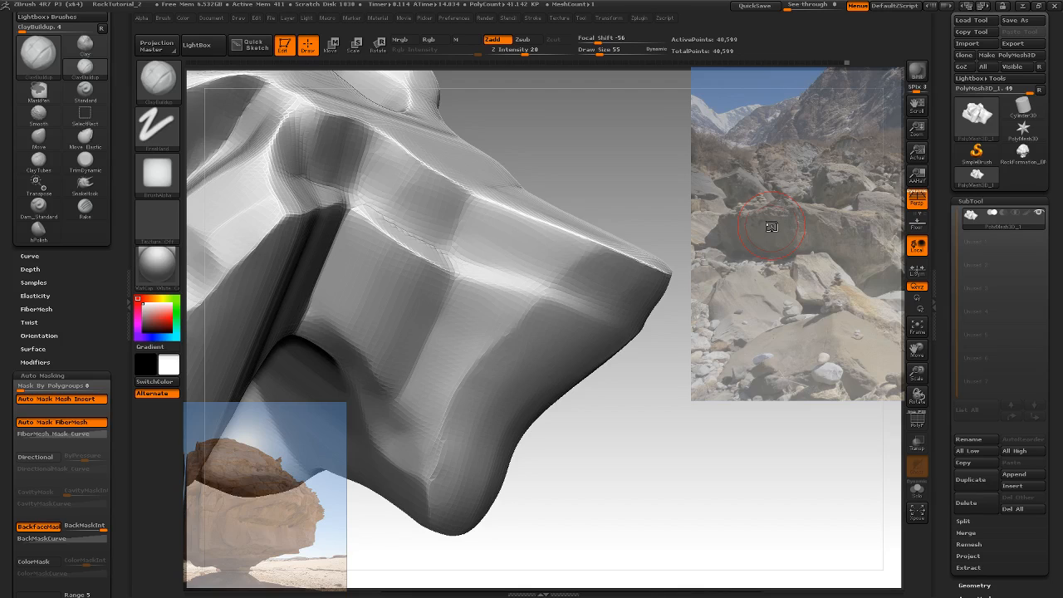
pyautogui.moveTo(676, 190)
pyautogui.mouseDown()
pyautogui.moveTo(688, 192)
pyautogui.moveTo(701, 221)
pyautogui.moveTo(705, 202)
pyautogui.mouseUp()
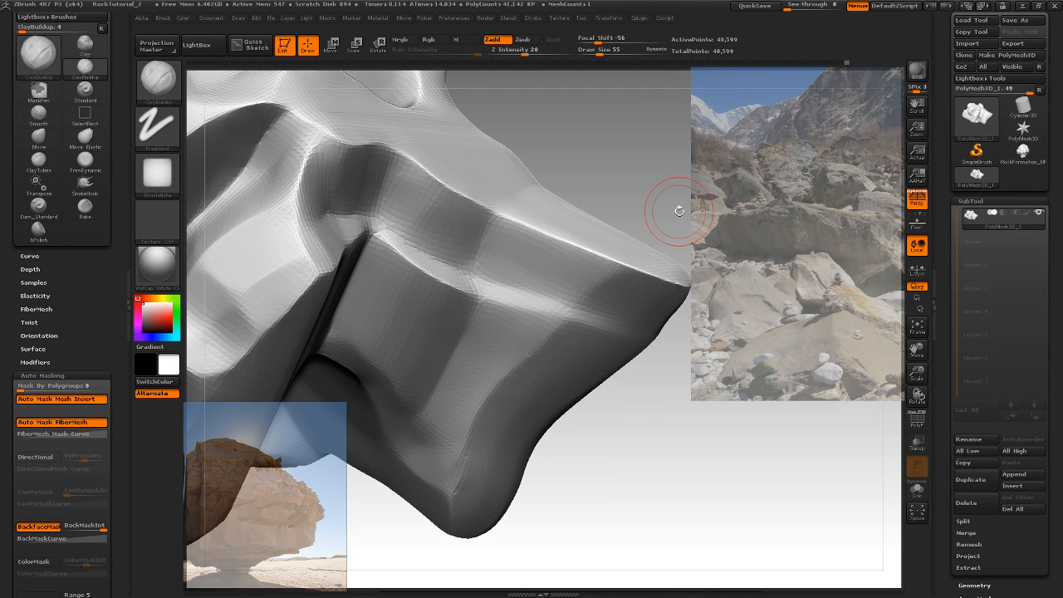
# Set the MaskPen brush's stroke type to FreeHand
pyautogui.press('b')
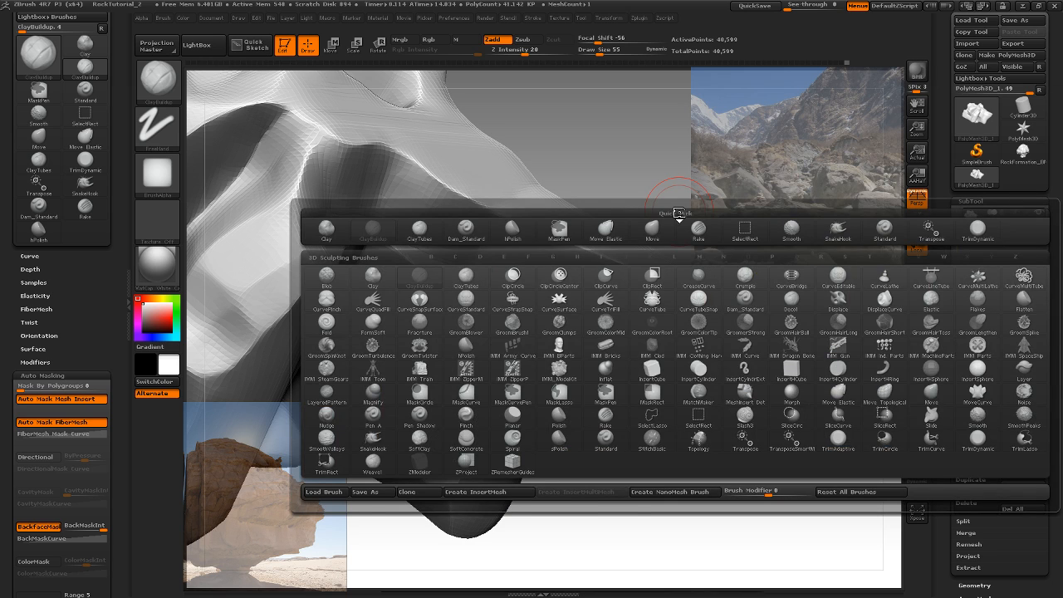
pyautogui.press('Escape')
pyautogui.moveTo(680, 214); pyautogui.dragTo(693, 254)
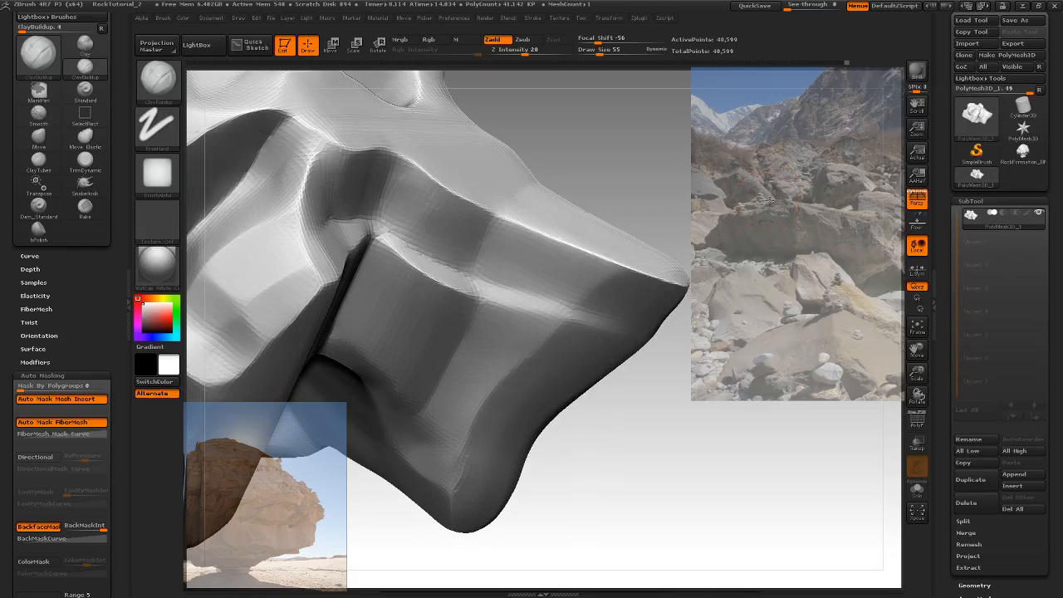
pyautogui.moveTo(796, 285); pyautogui.dragTo(755, 292)
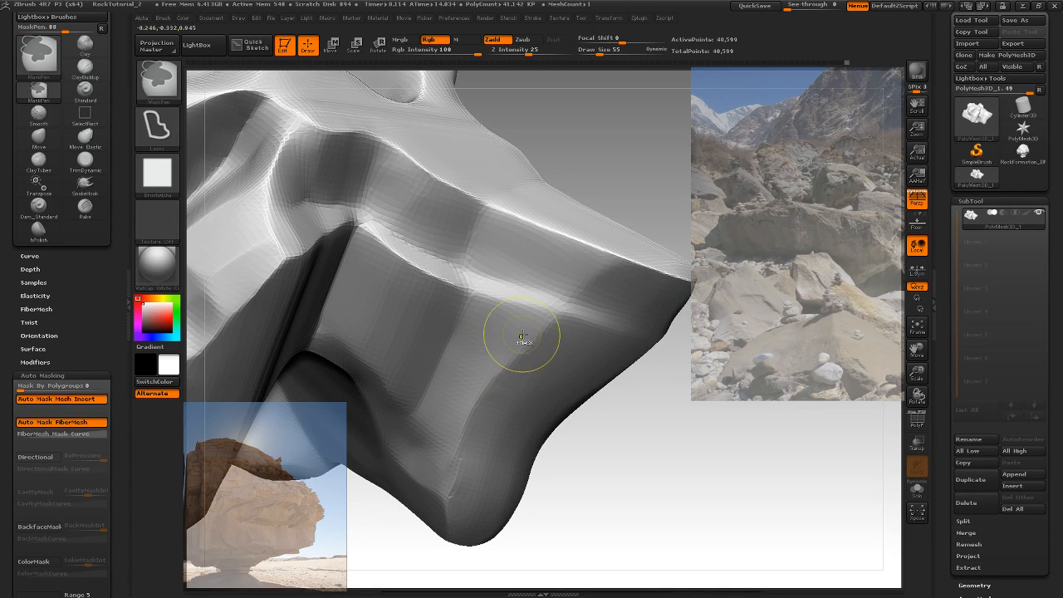
pyautogui.keyDown('ctrl'); pyautogui.click(176, 130); pyautogui.keyUp('ctrl')
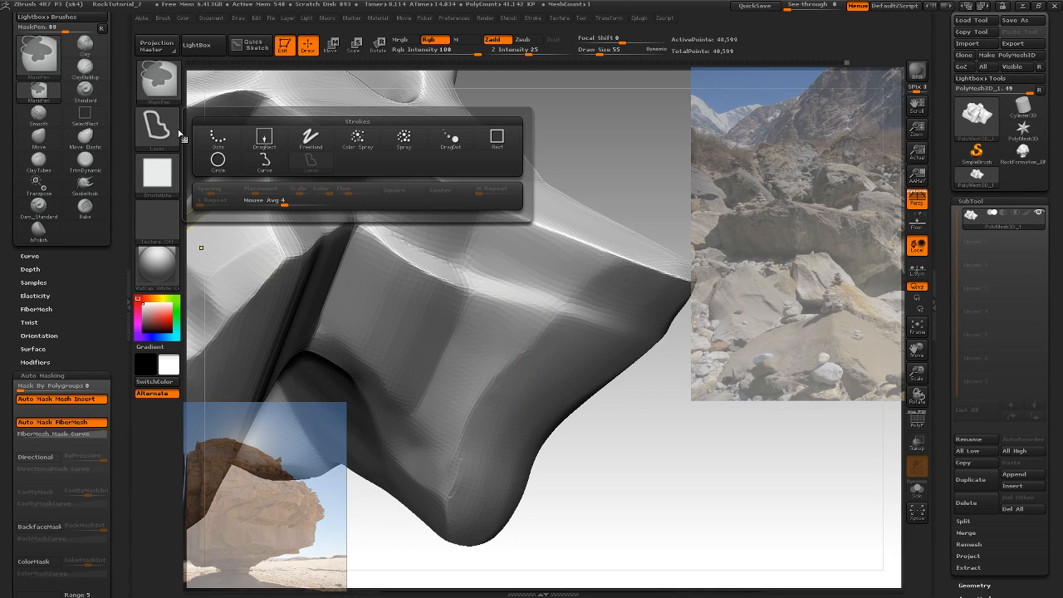
pyautogui.keyDown('ctrl'); pyautogui.click(310, 138); pyautogui.keyUp('ctrl')
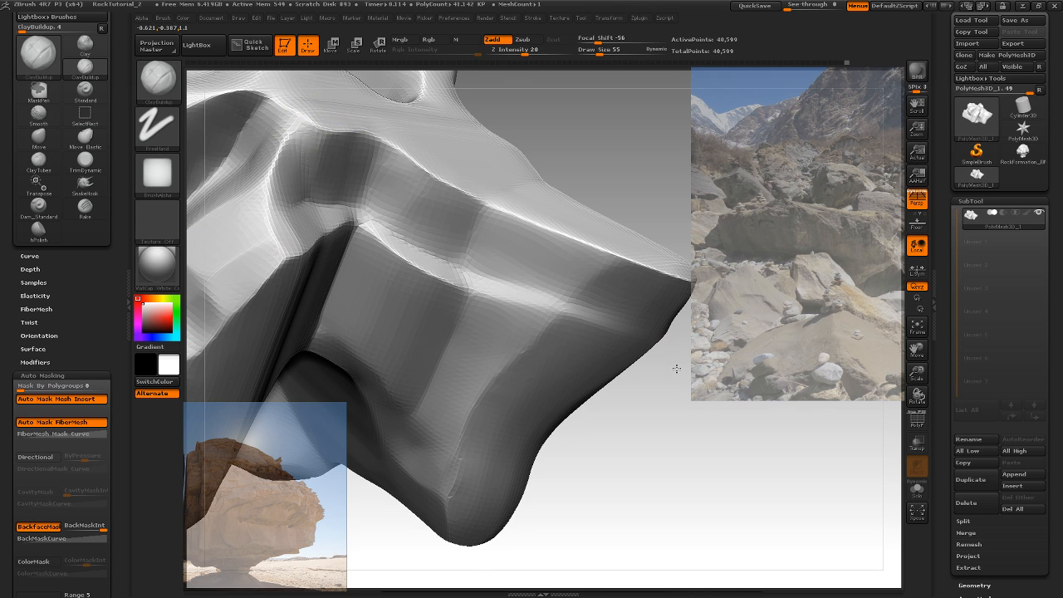
pyautogui.moveTo(669, 368); pyautogui.dragTo(639, 369)
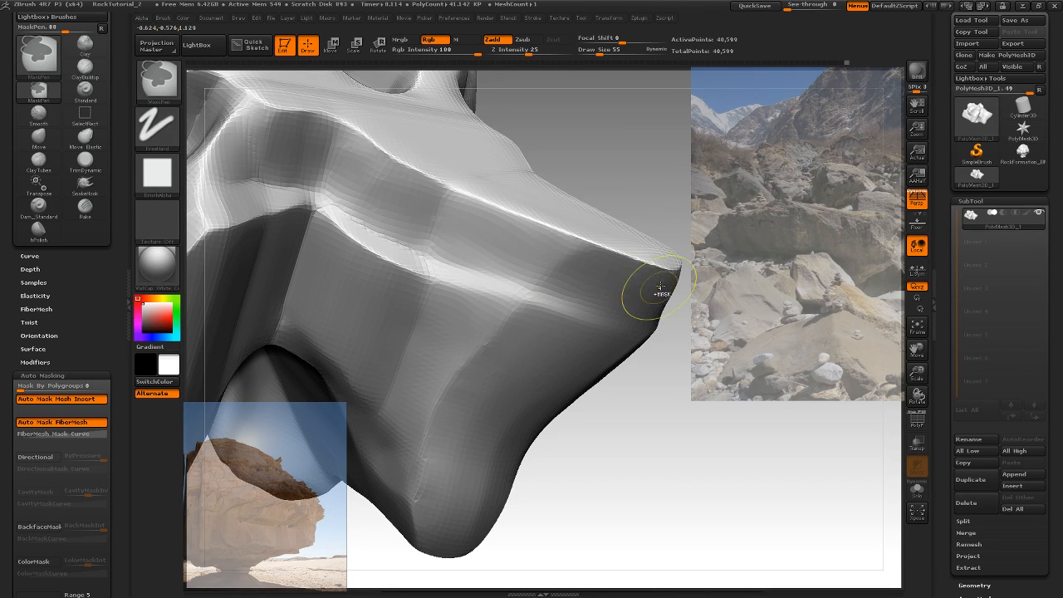
# Paint a mask over the flat front face of the pointed overhang, down to just above its lower tip
pyautogui.moveTo(509, 329)
pyautogui.keyDown('ctrl'); pyautogui.mouseDown()
pyautogui.moveTo(499, 340)
pyautogui.moveTo(490, 333)
pyautogui.moveTo(465, 374)
pyautogui.moveTo(607, 349)
pyautogui.moveTo(515, 413)
pyautogui.moveTo(469, 341)
pyautogui.moveTo(428, 357)
pyautogui.moveTo(420, 307)
pyautogui.moveTo(386, 274)
pyautogui.moveTo(340, 281)
pyautogui.moveTo(314, 249)
pyautogui.moveTo(329, 229)
pyautogui.moveTo(379, 276)
pyautogui.mouseUp(); pyautogui.keyUp('ctrl')
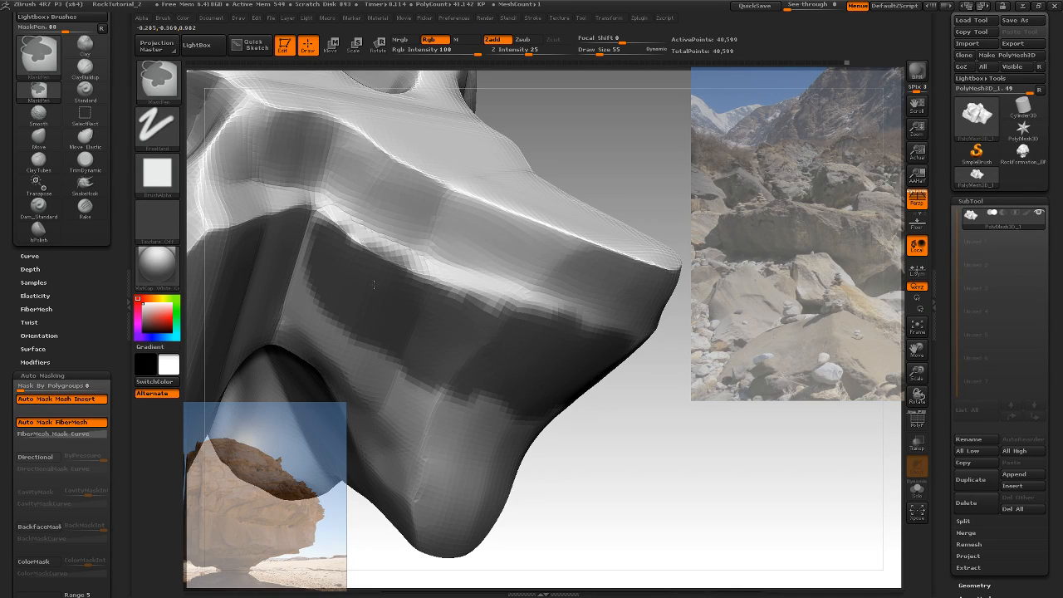
pyautogui.moveTo(419, 384)
pyautogui.keyDown('ctrl'); pyautogui.mouseDown()
pyautogui.moveTo(432, 395)
pyautogui.moveTo(378, 354)
pyautogui.moveTo(359, 363)
pyautogui.moveTo(303, 332)
pyautogui.moveTo(369, 398)
pyautogui.moveTo(430, 413)
pyautogui.moveTo(453, 436)
pyautogui.moveTo(473, 431)
pyautogui.moveTo(446, 444)
pyautogui.moveTo(448, 418)
pyautogui.moveTo(483, 434)
pyautogui.mouseUp(); pyautogui.keyUp('ctrl')
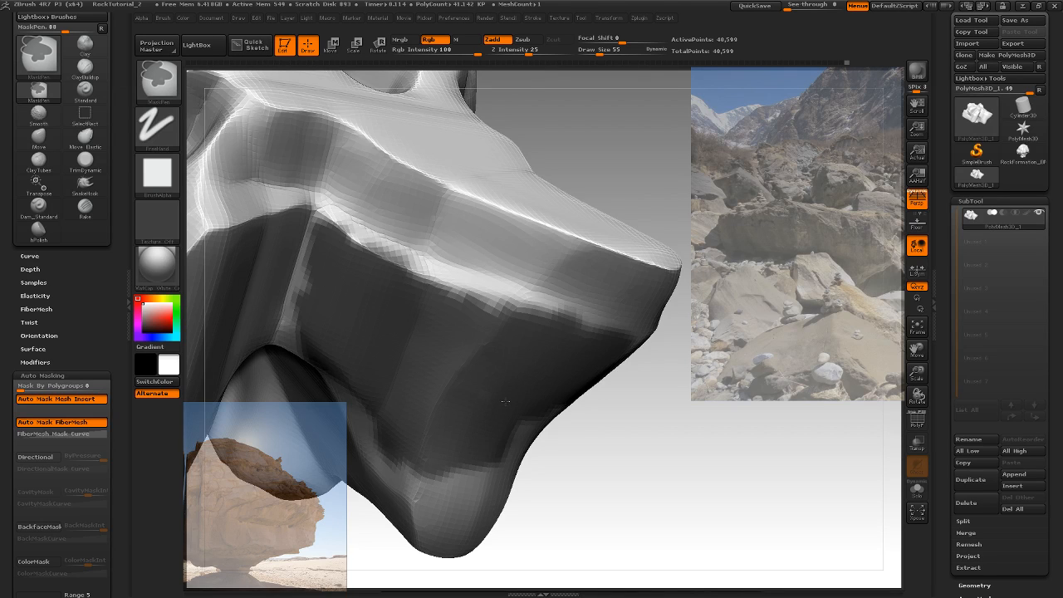
pyautogui.moveTo(580, 446)
pyautogui.mouseDown()
pyautogui.moveTo(606, 401)
pyautogui.moveTo(602, 410)
pyautogui.moveTo(627, 422)
pyautogui.moveTo(624, 394)
pyautogui.moveTo(505, 339)
pyautogui.mouseUp()
pyautogui.keyDown('ctrl'); pyautogui.moveTo(367, 297); pyautogui.dragTo(424, 392); pyautogui.keyUp('ctrl')
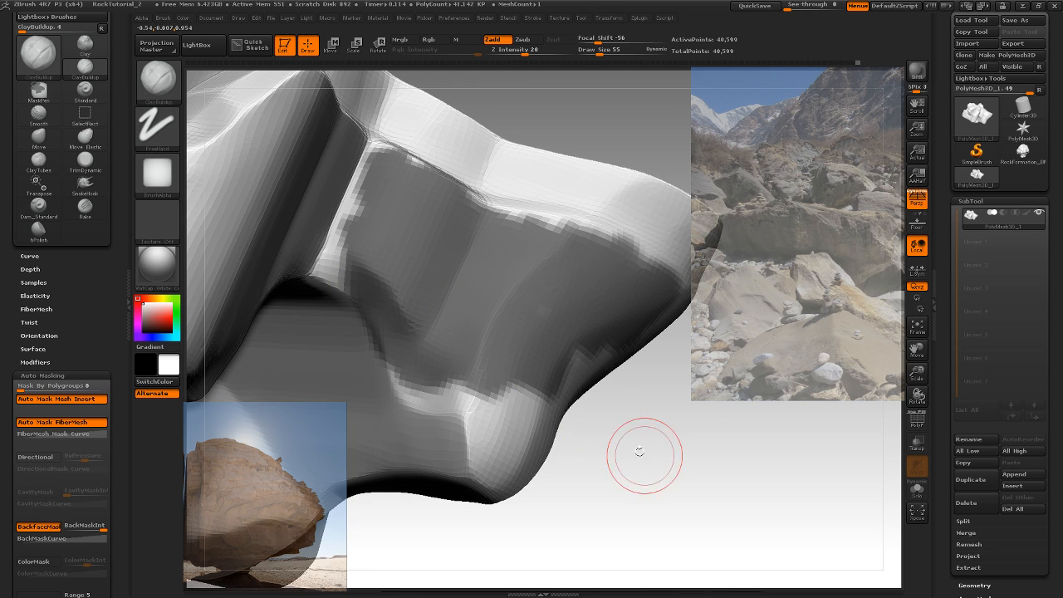
# Refine the mask's lower edge on the overhang by erasing parts of it
pyautogui.moveTo(636, 451); pyautogui.dragTo(605, 423)
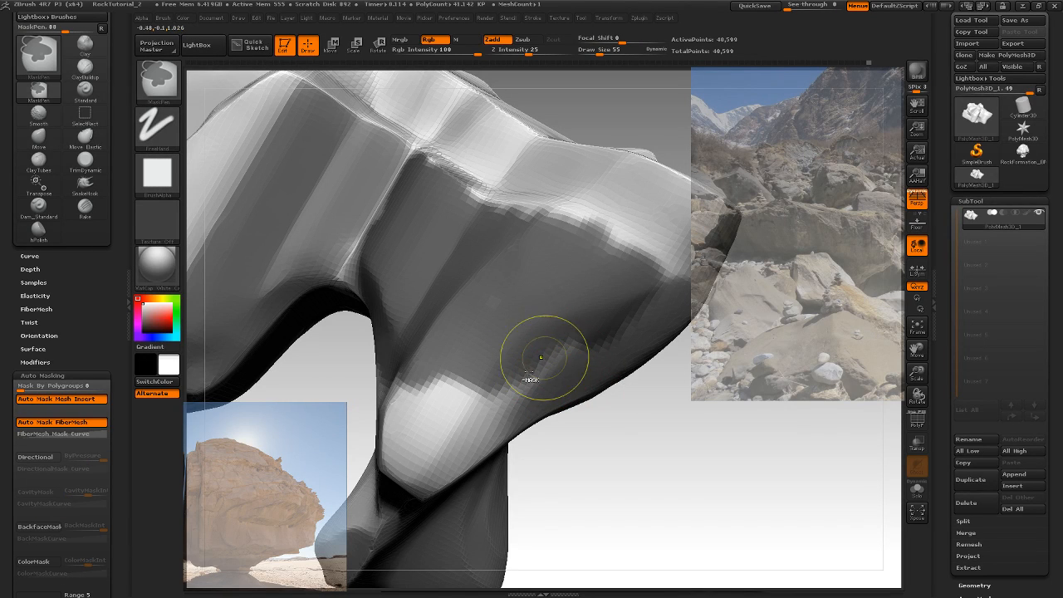
pyautogui.moveTo(544, 358)
pyautogui.keyDown('ctrl'); pyautogui.keyDown('alt'); pyautogui.mouseDown()
pyautogui.moveTo(517, 378)
pyautogui.moveTo(532, 357)
pyautogui.mouseUp(); pyautogui.keyUp('alt'); pyautogui.keyUp('ctrl')
pyautogui.keyDown('ctrl'); pyautogui.keyDown('alt'); pyautogui.moveTo(612, 340); pyautogui.dragTo(576, 368); pyautogui.keyUp('alt'); pyautogui.keyUp('ctrl')
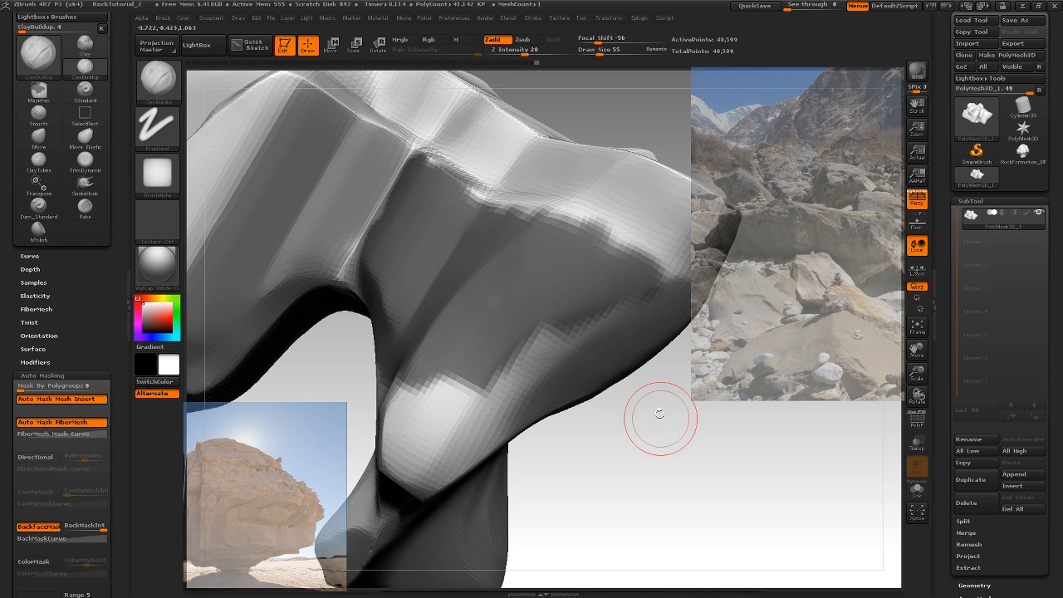
pyautogui.moveTo(657, 421); pyautogui.dragTo(556, 368)
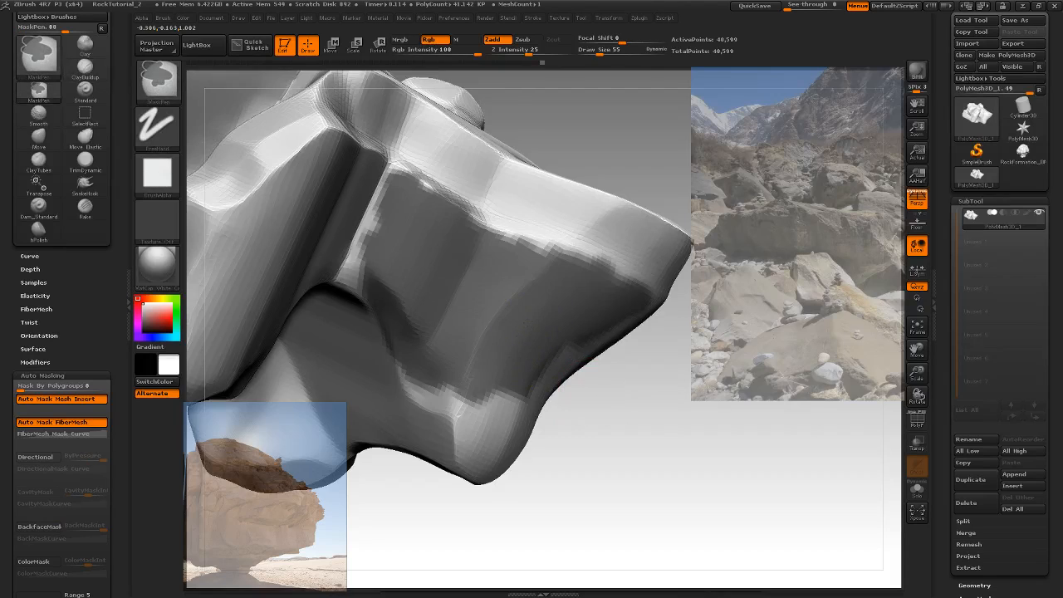
# Reselect the ClayBuildup brush and invert the mask so only the overhang's painted front face stays editable
pyautogui.press('b')
pyautogui.press('c')
pyautogui.press('b')
pyautogui.moveTo(645, 396)
pyautogui.mouseDown()
pyautogui.moveTo(640, 430)
pyautogui.moveTo(623, 433)
pyautogui.moveTo(663, 291)
pyautogui.moveTo(665, 357)
pyautogui.moveTo(622, 387)
pyautogui.moveTo(661, 367)
pyautogui.moveTo(646, 418)
pyautogui.moveTo(672, 373)
pyautogui.moveTo(639, 389)
pyautogui.moveTo(636, 420)
pyautogui.moveTo(665, 437)
pyautogui.moveTo(679, 381)
pyautogui.moveTo(662, 473)
pyautogui.moveTo(653, 474)
pyautogui.moveTo(615, 398)
pyautogui.mouseUp()
pyautogui.keyDown('ctrl'); pyautogui.click(617, 425); pyautogui.keyUp('ctrl')
# Draw a Transpose Move line outward from the overhang and pull the unmasked face away from the rock
pyautogui.press('w')
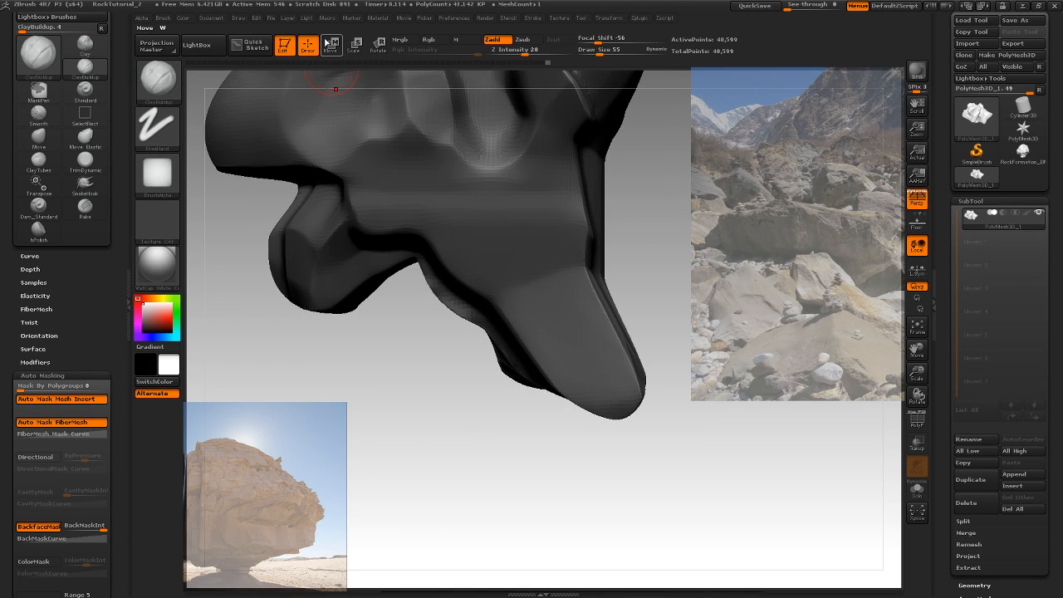
pyautogui.moveTo(543, 256); pyautogui.dragTo(477, 404)
pyautogui.hotkey('ctrl', 'z')
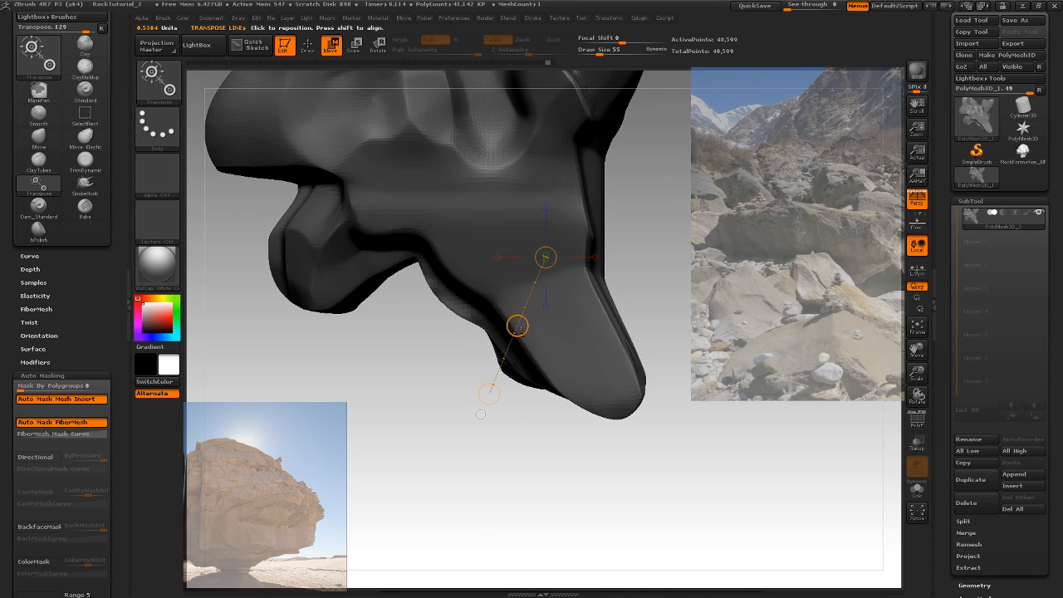
pyautogui.moveTo(517, 325); pyautogui.dragTo(500, 349)
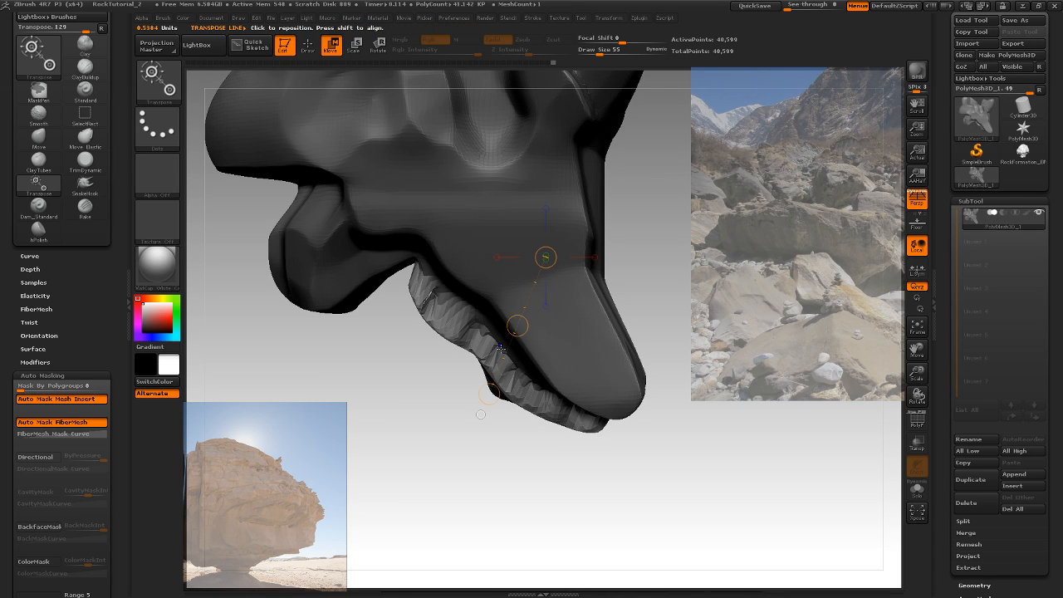
# Clear the mask and return to Draw mode with the ClayBuildup brush
pyautogui.moveTo(658, 320)
pyautogui.mouseDown()
pyautogui.moveTo(648, 252)
pyautogui.moveTo(681, 294)
pyautogui.moveTo(681, 363)
pyautogui.moveTo(684, 352)
pyautogui.moveTo(665, 354)
pyautogui.mouseUp()
pyautogui.press('q')
pyautogui.press('b')
pyautogui.press('c')
pyautogui.press('b')
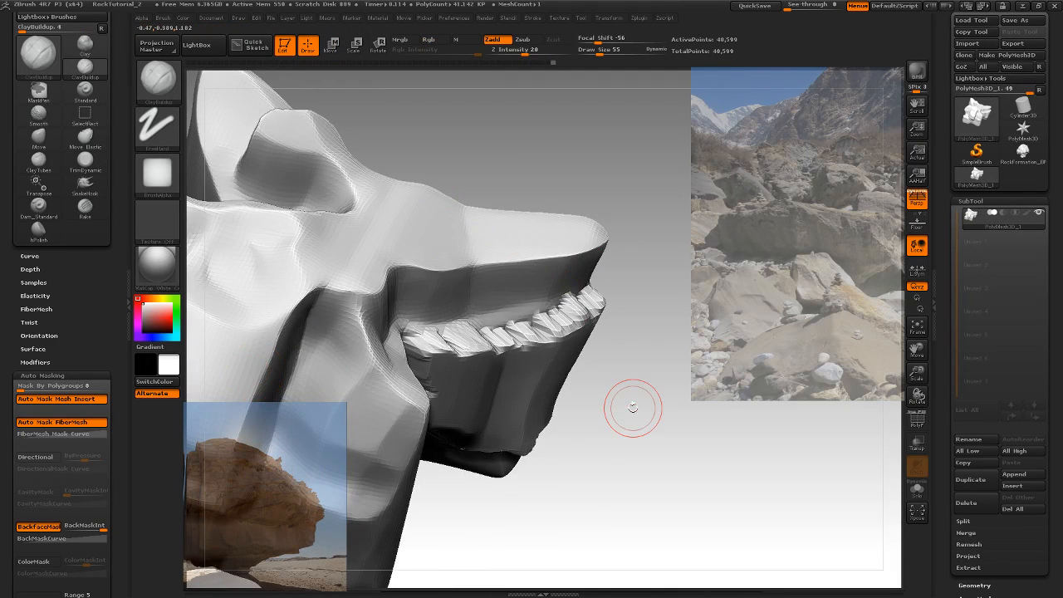
pyautogui.moveTo(634, 410)
pyautogui.mouseDown()
pyautogui.moveTo(667, 375)
pyautogui.moveTo(653, 368)
pyautogui.mouseUp()
# Open the DynaMesh settings and remesh the rock at resolution 128 to clean up the stretched edges
pyautogui.click(971, 201)
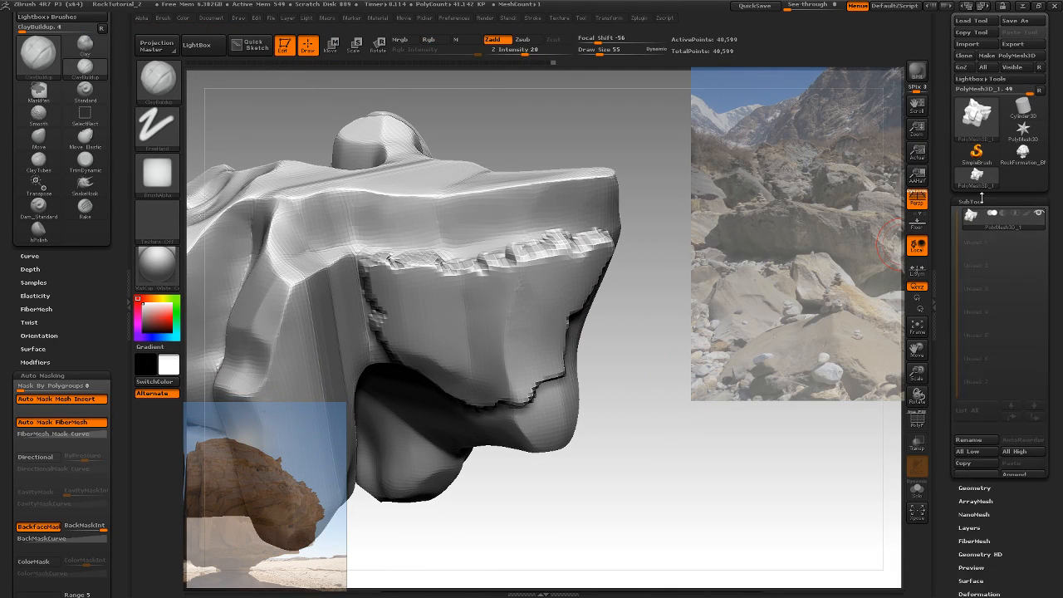
pyautogui.click(976, 214)
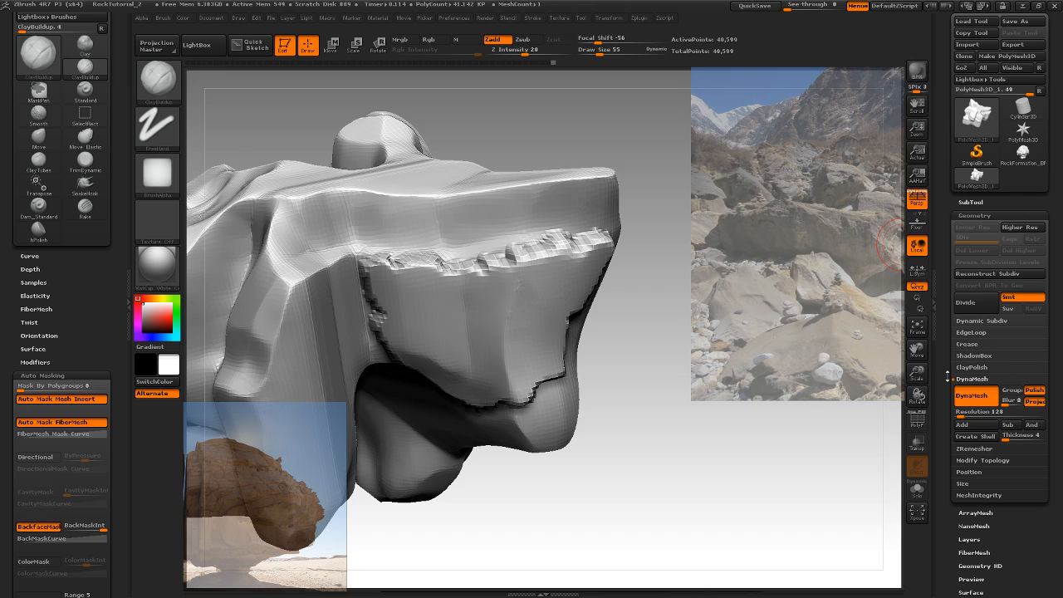
pyautogui.moveTo(768, 340); pyautogui.dragTo(761, 364)
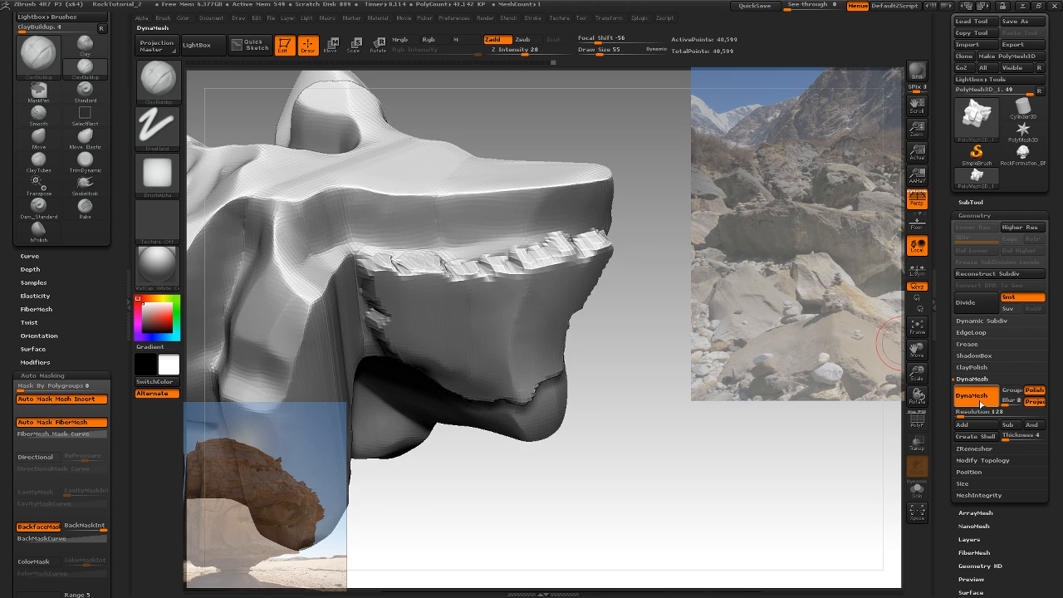
pyautogui.press('ctrl')
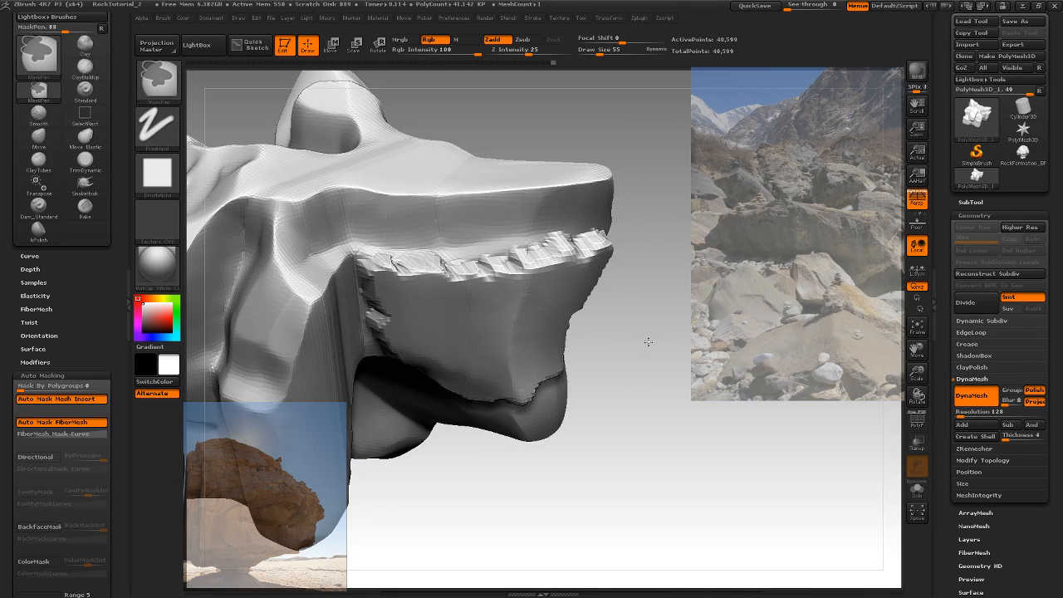
pyautogui.moveTo(702, 394)
pyautogui.mouseDown()
pyautogui.moveTo(681, 382)
pyautogui.moveTo(710, 395)
pyautogui.moveTo(697, 417)
pyautogui.mouseUp()
pyautogui.moveTo(689, 336); pyautogui.dragTo(652, 409)
pyautogui.keyDown('alt'); pyautogui.moveTo(671, 354); pyautogui.dragTo(712, 387); pyautogui.keyUp('alt')
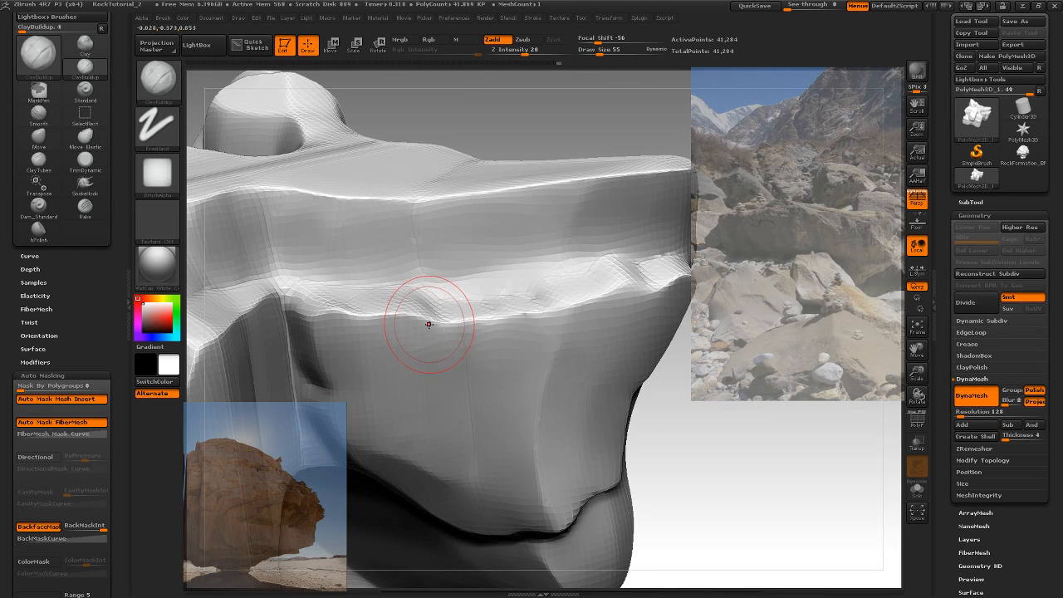
# Set the ClayBuildup draw size to 23, disable backface masking and carve a crack down the overhang's front face
pyautogui.press('[')
pyautogui.click(43, 527)
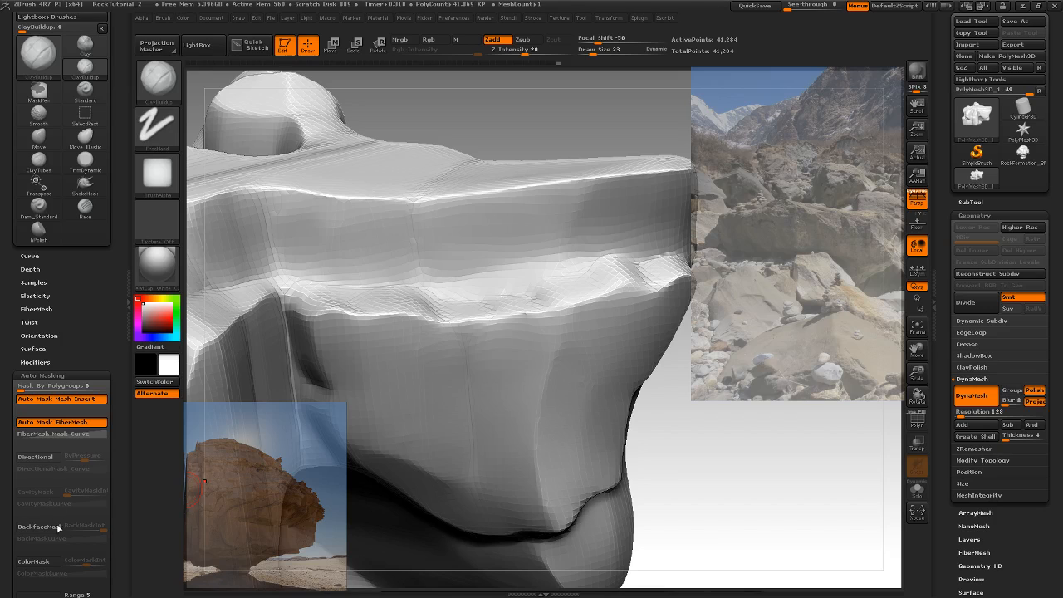
pyautogui.moveTo(445, 386); pyautogui.dragTo(455, 324, button='right')
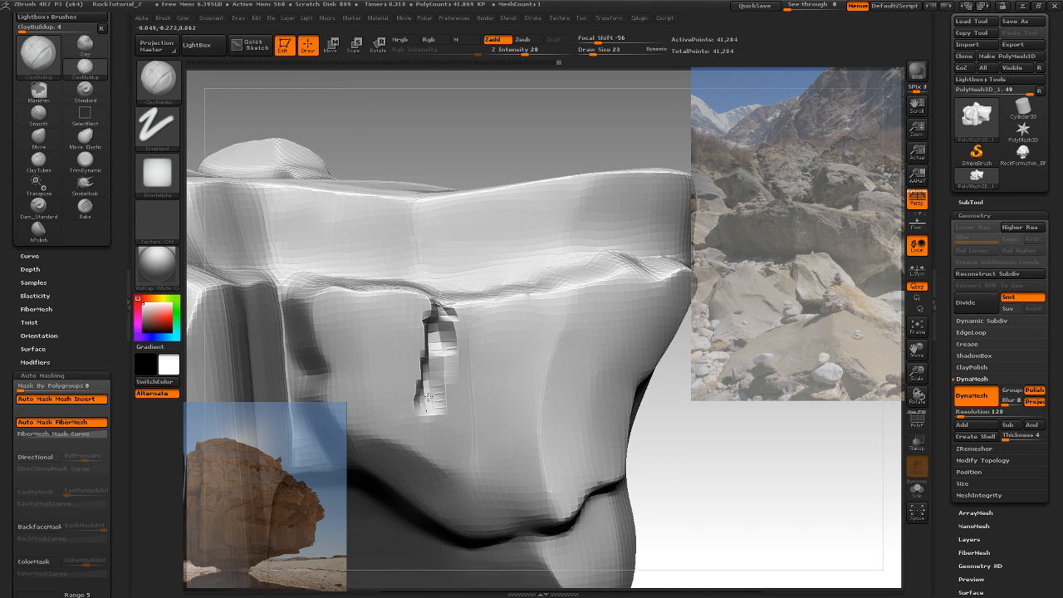
pyautogui.moveTo(428, 397); pyautogui.dragTo(389, 480)
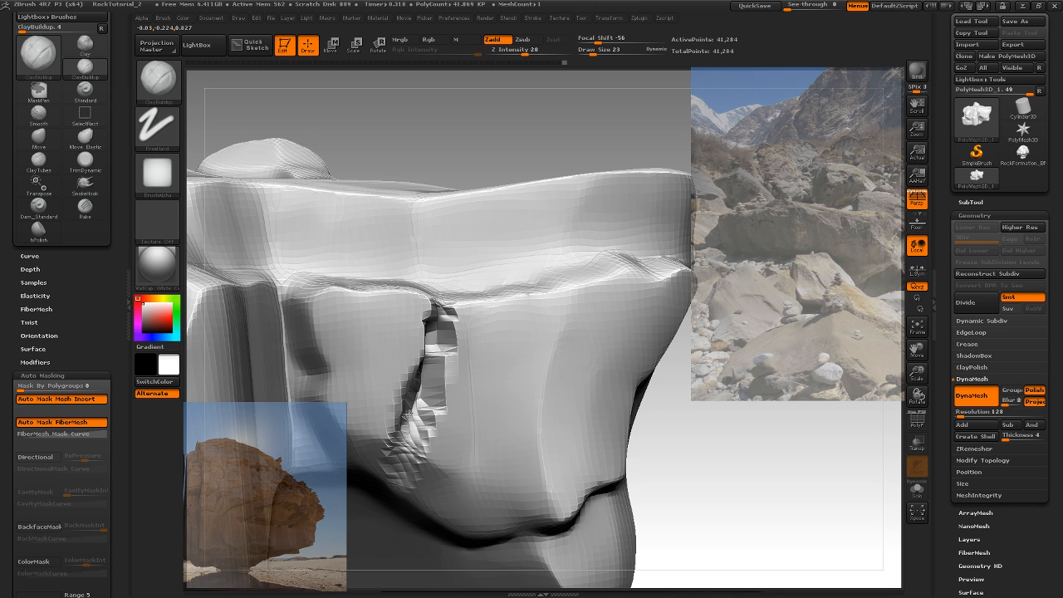
# Try extending the crack to the face's lower edge and up over the ledge, and undo those strokes
pyautogui.moveTo(727, 318)
pyautogui.mouseDown(button='right')
pyautogui.moveTo(731, 253)
pyautogui.moveTo(726, 317)
pyautogui.mouseUp(button='right')
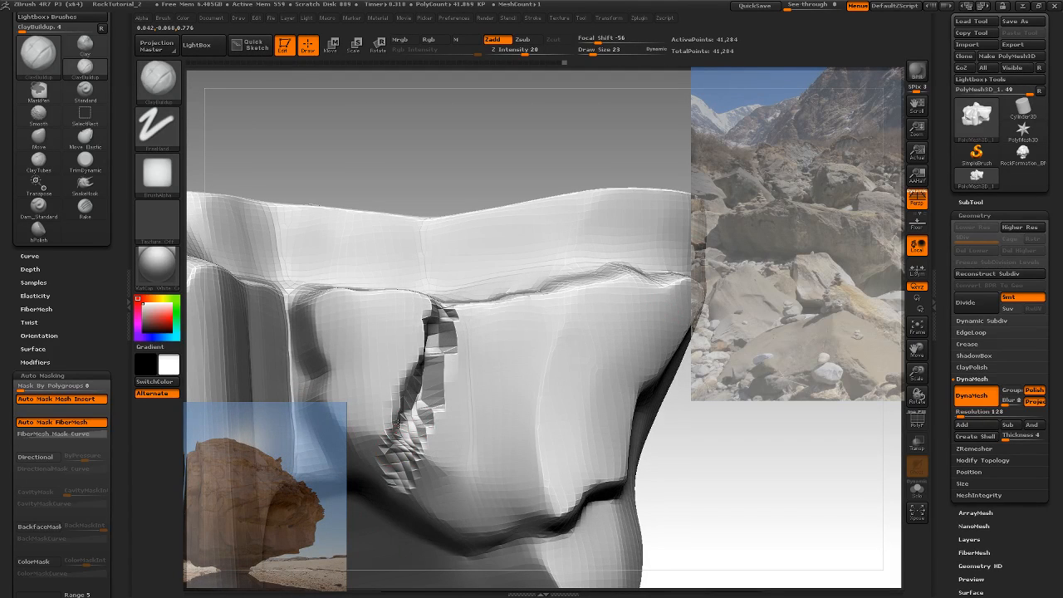
pyautogui.moveTo(398, 427)
pyautogui.mouseDown()
pyautogui.moveTo(396, 484)
pyautogui.moveTo(389, 475)
pyautogui.moveTo(426, 391)
pyautogui.mouseUp()
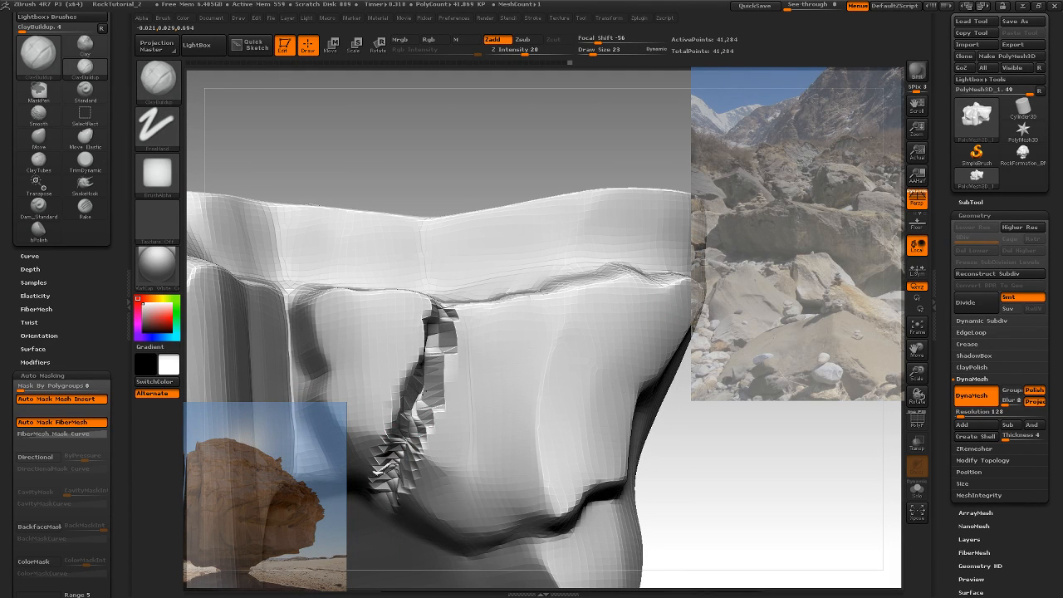
pyautogui.moveTo(800, 234); pyautogui.dragTo(795, 292)
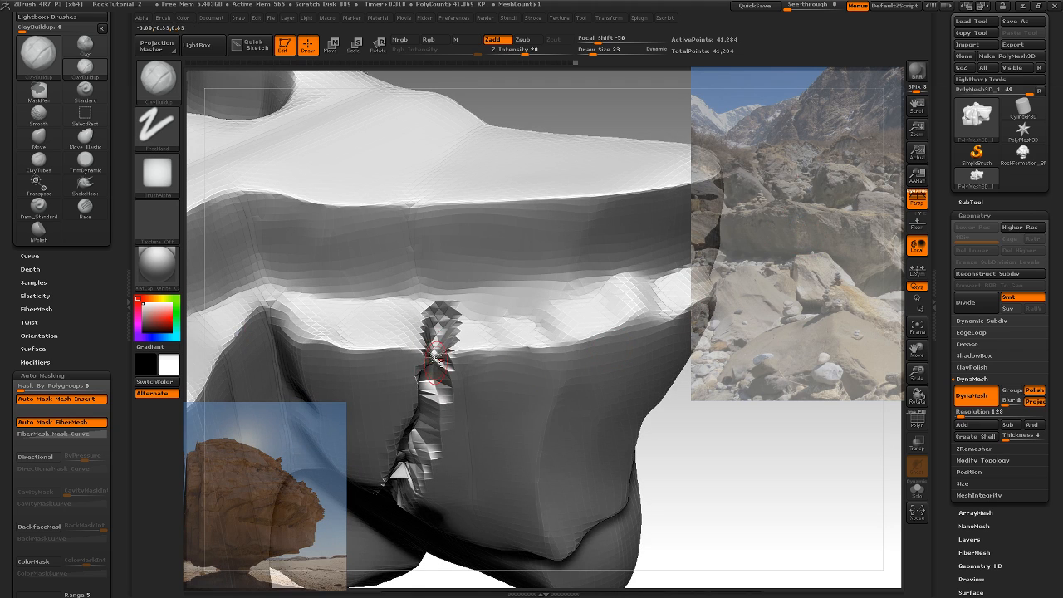
pyautogui.moveTo(750, 339)
pyautogui.mouseDown()
pyautogui.moveTo(722, 329)
pyautogui.moveTo(721, 354)
pyautogui.mouseUp()
pyautogui.press('ctrl')
pyautogui.hotkey('ctrl', 'z')
pyautogui.hotkey('ctrl', 'z')
pyautogui.hotkey('ctrl', 'z')
pyautogui.hotkey('ctrl', 'z')
# Cut the crack sharper and up across the ledge with the Dam_Standard brush, reducing the draw size to 14
pyautogui.moveTo(430, 403)
pyautogui.mouseDown()
pyautogui.moveTo(432, 423)
pyautogui.moveTo(386, 482)
pyautogui.moveTo(456, 391)
pyautogui.mouseUp()
pyautogui.moveTo(731, 324); pyautogui.dragTo(670, 355)
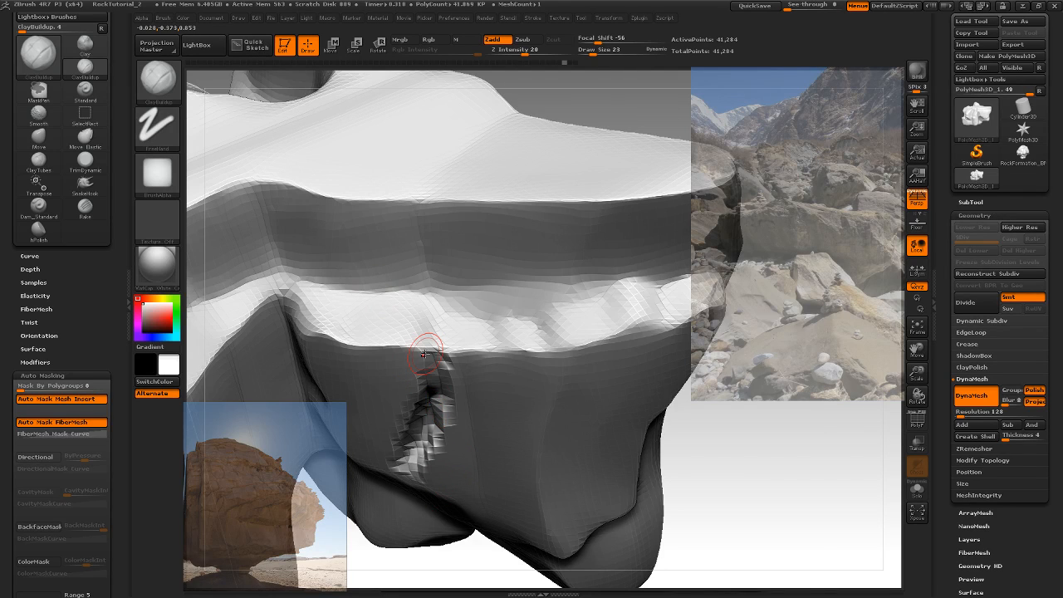
pyautogui.press('b')
pyautogui.press('d')
pyautogui.press('s')
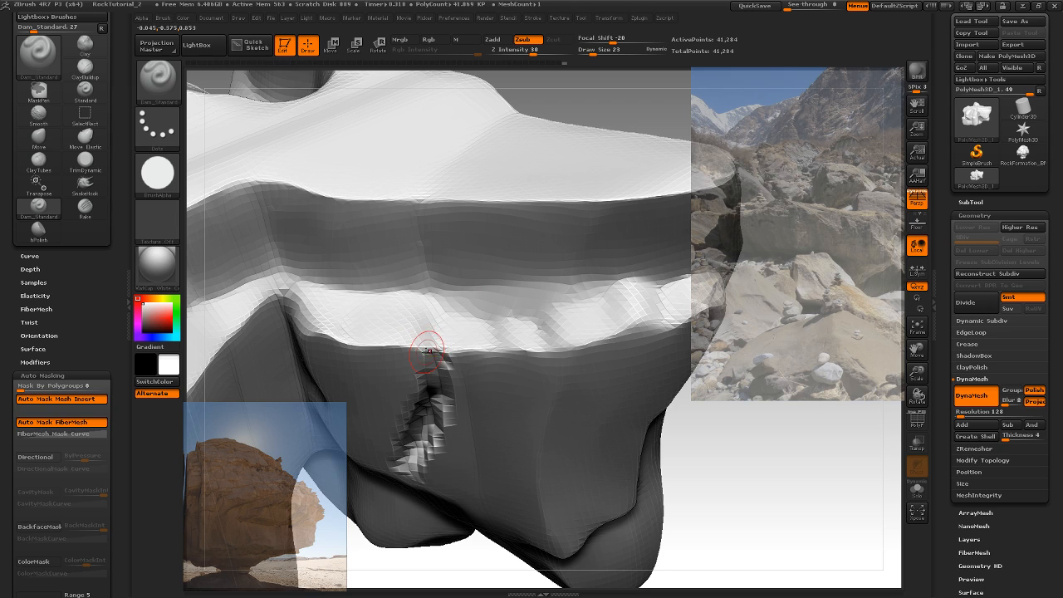
pyautogui.moveTo(426, 296); pyautogui.dragTo(434, 391)
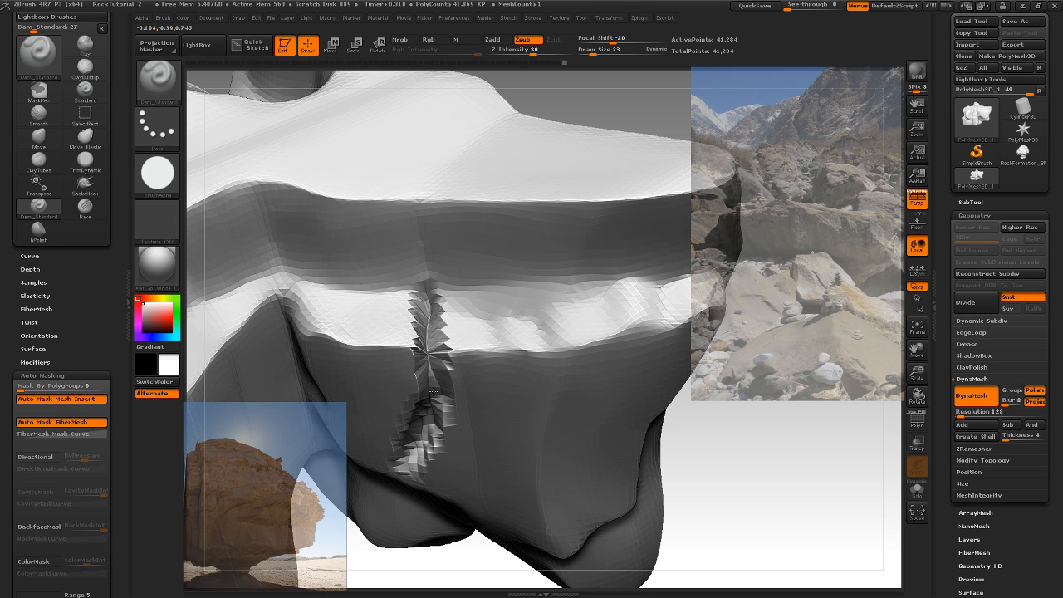
pyautogui.keyDown('shift'); pyautogui.moveTo(439, 332); pyautogui.dragTo(427, 330); pyautogui.keyUp('shift')
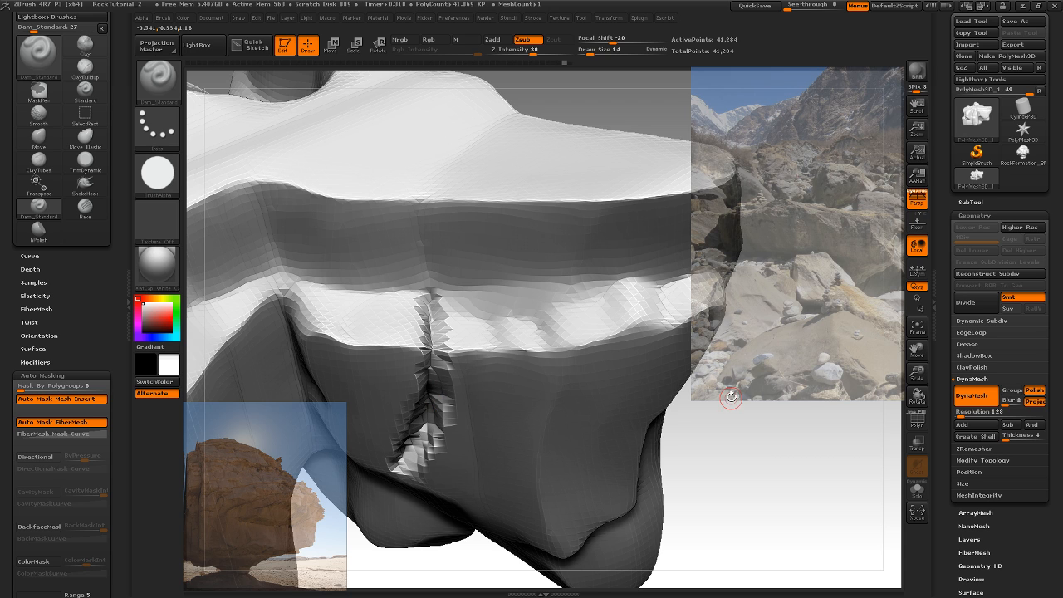
# Extend the overhang's crack down to its lower edge with Dam_Standard and smooth the stray mark on the face above the ledge
pyautogui.moveTo(731, 398)
pyautogui.mouseDown()
pyautogui.moveTo(742, 382)
pyautogui.moveTo(675, 280)
pyautogui.moveTo(664, 302)
pyautogui.moveTo(683, 305)
pyautogui.mouseUp()
pyautogui.moveTo(413, 362); pyautogui.dragTo(346, 399)
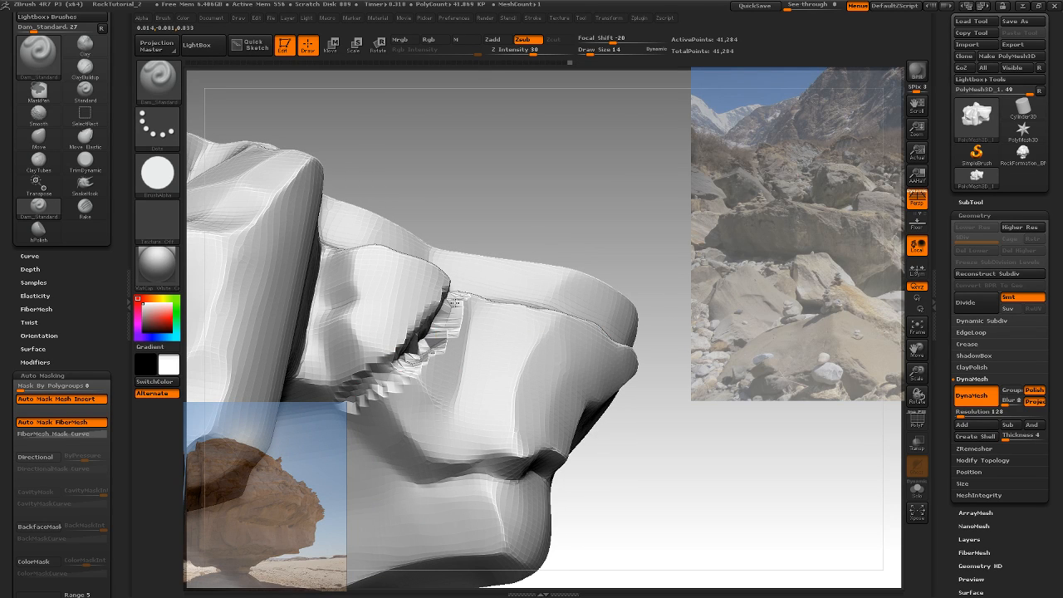
pyautogui.moveTo(670, 197)
pyautogui.mouseDown()
pyautogui.moveTo(669, 276)
pyautogui.moveTo(690, 277)
pyautogui.mouseUp()
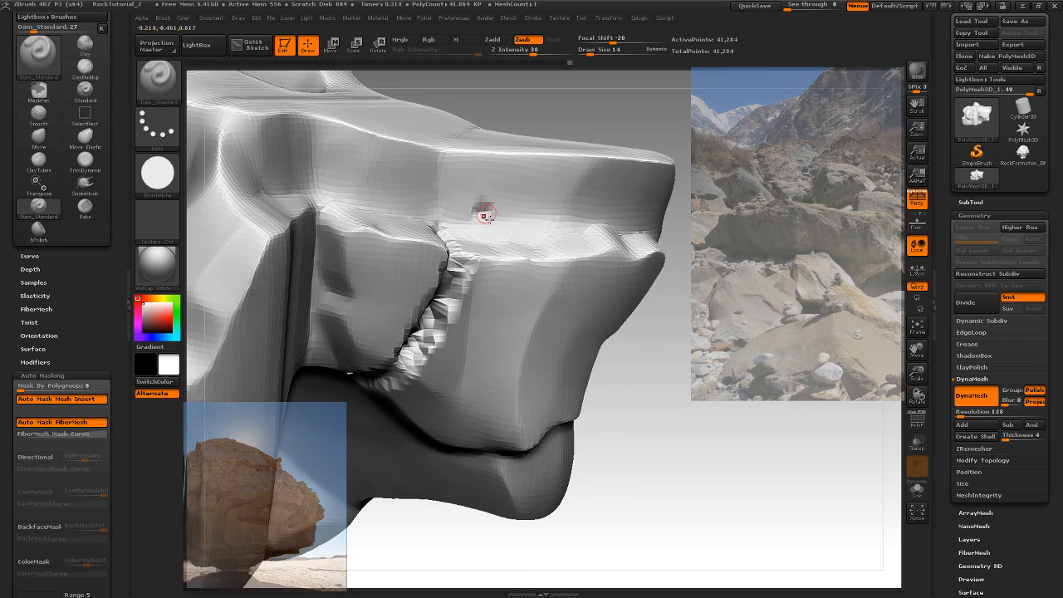
pyautogui.keyDown('shift'); pyautogui.moveTo(484, 215); pyautogui.dragTo(485, 207); pyautogui.keyUp('shift')
pyautogui.moveTo(722, 236); pyautogui.dragTo(363, 382)
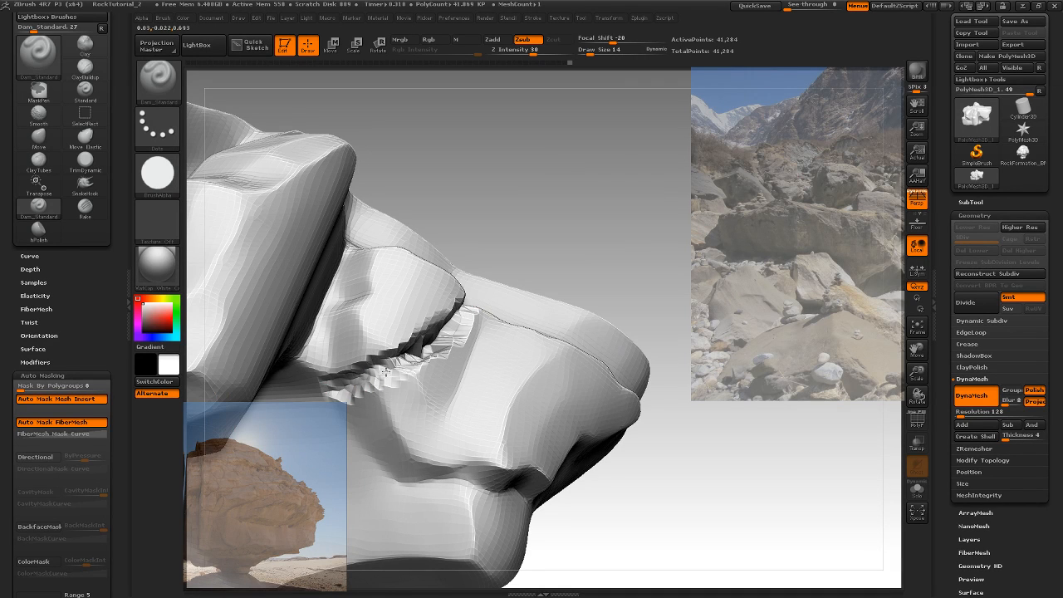
# Carve a connecting crack along the bottom of the overhang's face and bring a second crack up to the ledge
pyautogui.moveTo(672, 219); pyautogui.dragTo(413, 317)
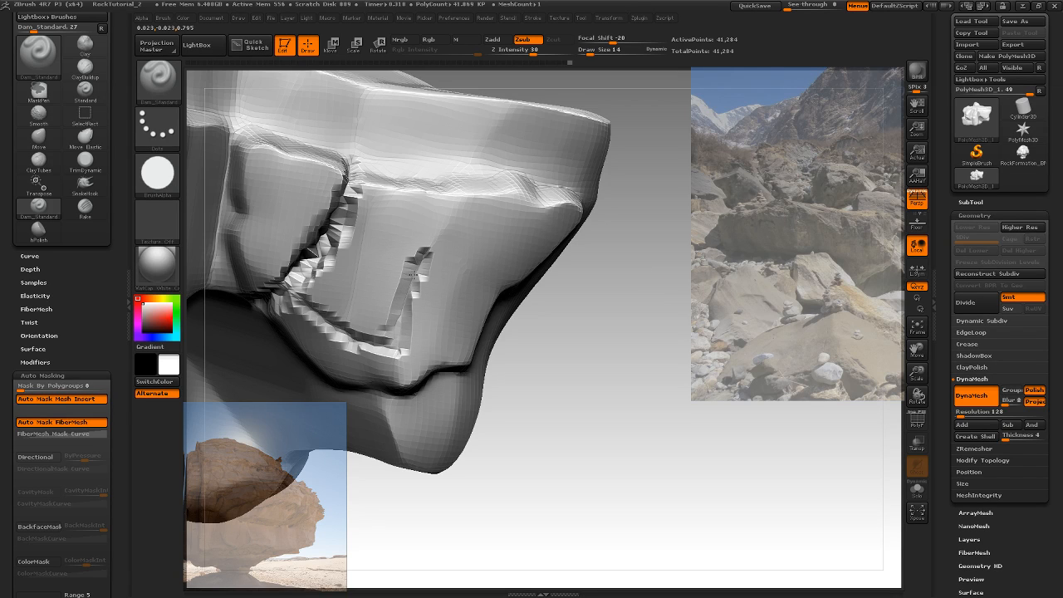
pyautogui.moveTo(419, 270)
pyautogui.mouseDown()
pyautogui.moveTo(457, 212)
pyautogui.moveTo(448, 229)
pyautogui.mouseUp()
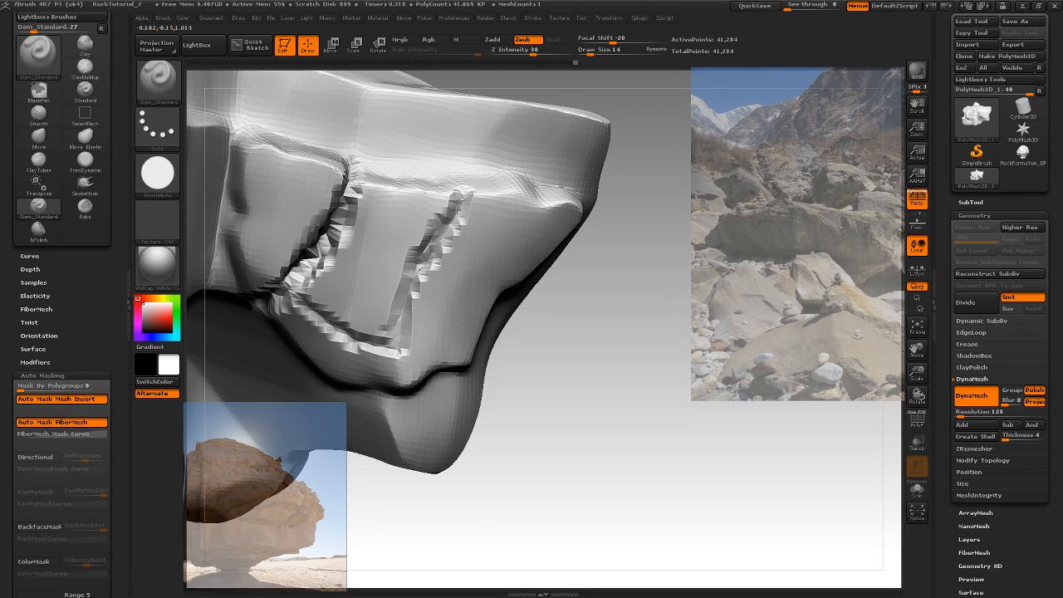
pyautogui.moveTo(470, 178); pyautogui.dragTo(413, 281)
# Continue the second crack to the overhang's lower edge and branch it sideways to the face's outer edge
pyautogui.moveTo(548, 320); pyautogui.dragTo(503, 279)
pyautogui.moveTo(396, 306); pyautogui.dragTo(392, 309)
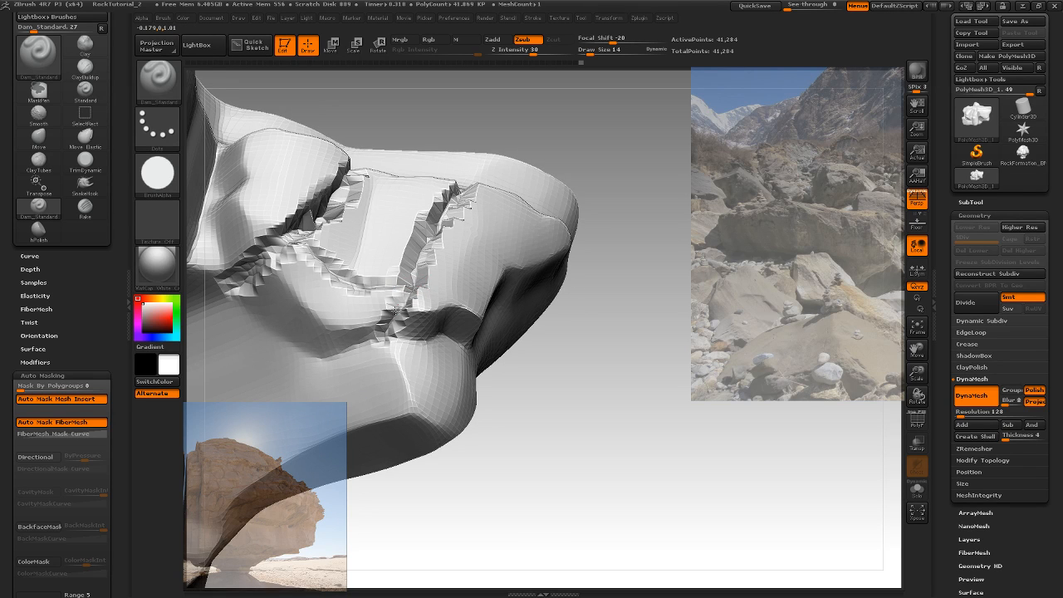
pyautogui.moveTo(628, 232)
pyautogui.mouseDown()
pyautogui.moveTo(623, 311)
pyautogui.moveTo(603, 297)
pyautogui.moveTo(607, 264)
pyautogui.moveTo(601, 333)
pyautogui.moveTo(490, 273)
pyautogui.mouseUp()
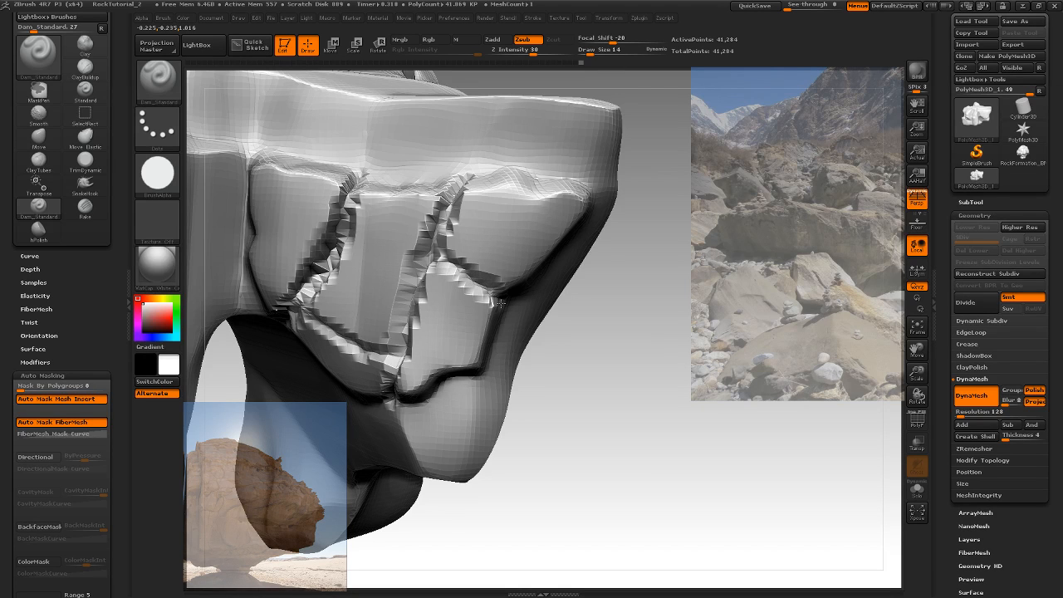
# Carve a narrow vertical crack beside the first one, from the bottom crack up to the ledge
pyautogui.moveTo(622, 323)
pyautogui.mouseDown()
pyautogui.moveTo(610, 270)
pyautogui.moveTo(607, 308)
pyautogui.moveTo(598, 287)
pyautogui.moveTo(589, 332)
pyautogui.moveTo(588, 246)
pyautogui.moveTo(607, 301)
pyautogui.moveTo(586, 277)
pyautogui.mouseUp()
pyautogui.moveTo(600, 222)
pyautogui.mouseDown()
pyautogui.moveTo(584, 306)
pyautogui.moveTo(657, 285)
pyautogui.mouseUp()
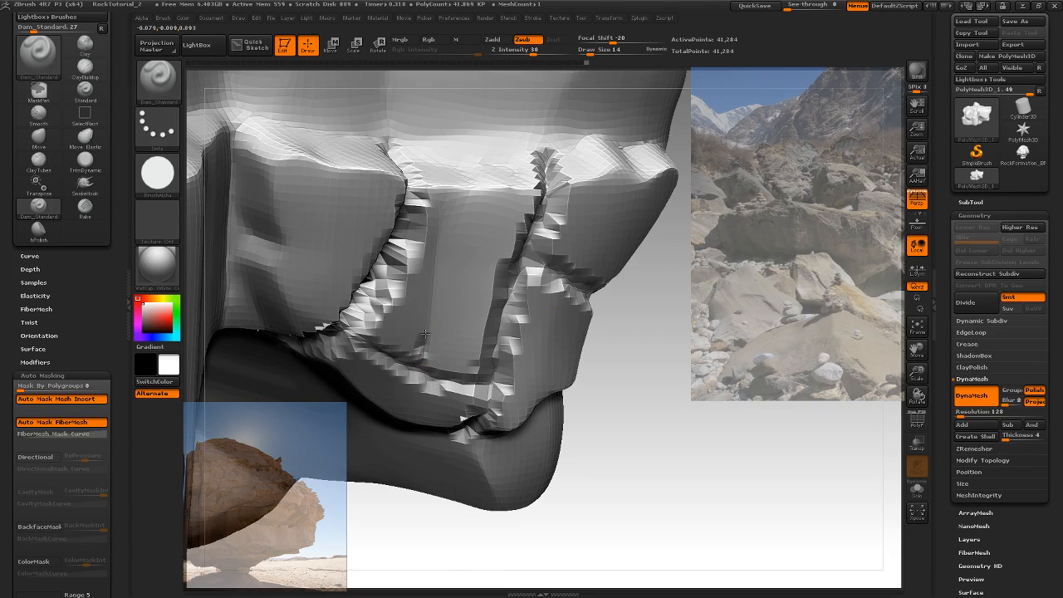
pyautogui.moveTo(425, 334); pyautogui.dragTo(426, 211)
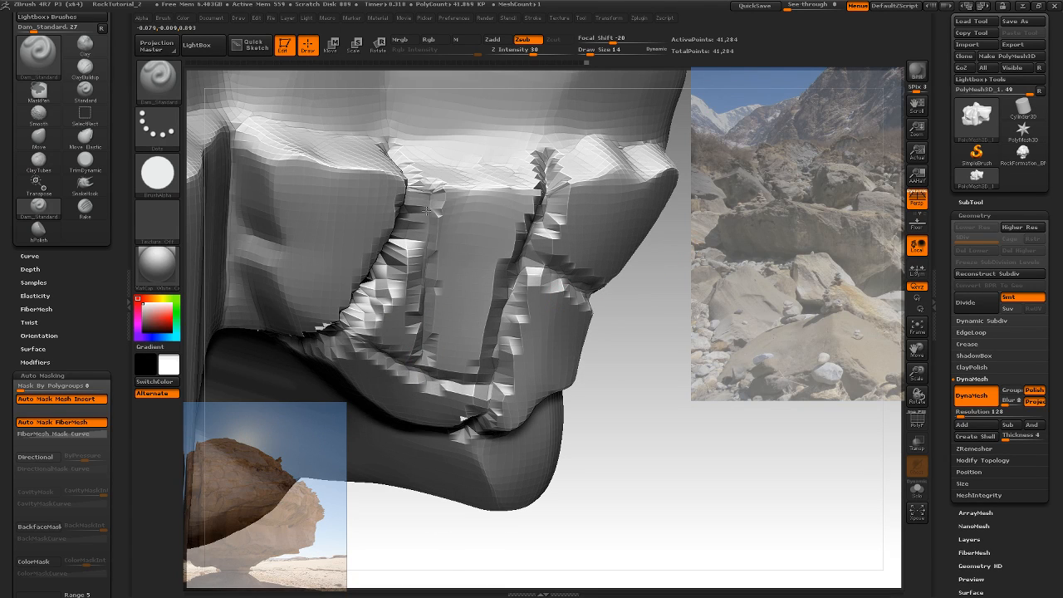
pyautogui.moveTo(687, 249)
pyautogui.mouseDown()
pyautogui.moveTo(656, 329)
pyautogui.moveTo(663, 311)
pyautogui.moveTo(651, 300)
pyautogui.moveTo(635, 347)
pyautogui.moveTo(666, 319)
pyautogui.moveTo(654, 331)
pyautogui.mouseUp()
# Flatten the central slab between the cracks with the TrimDynamic brush at draw size 50
pyautogui.press('b')
pyautogui.press('t')
pyautogui.press('d')
pyautogui.press(']')
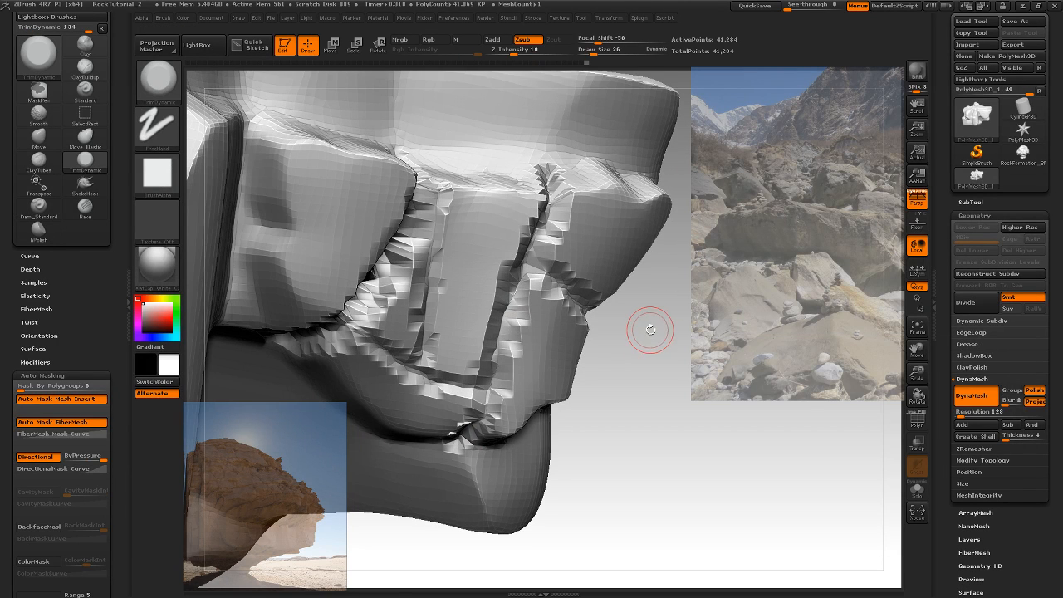
pyautogui.press(']')
pyautogui.press(']')
pyautogui.press(']')
pyautogui.press(']')
pyautogui.press(']')
pyautogui.press(']')
pyautogui.moveTo(561, 208); pyautogui.dragTo(512, 208, button='right')
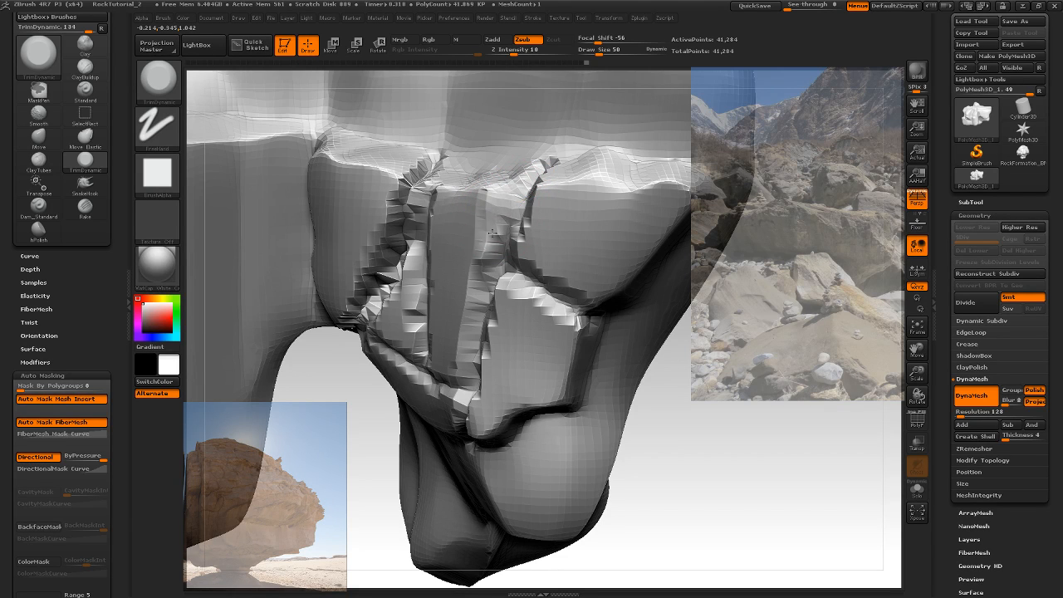
pyautogui.moveTo(491, 231); pyautogui.dragTo(478, 266)
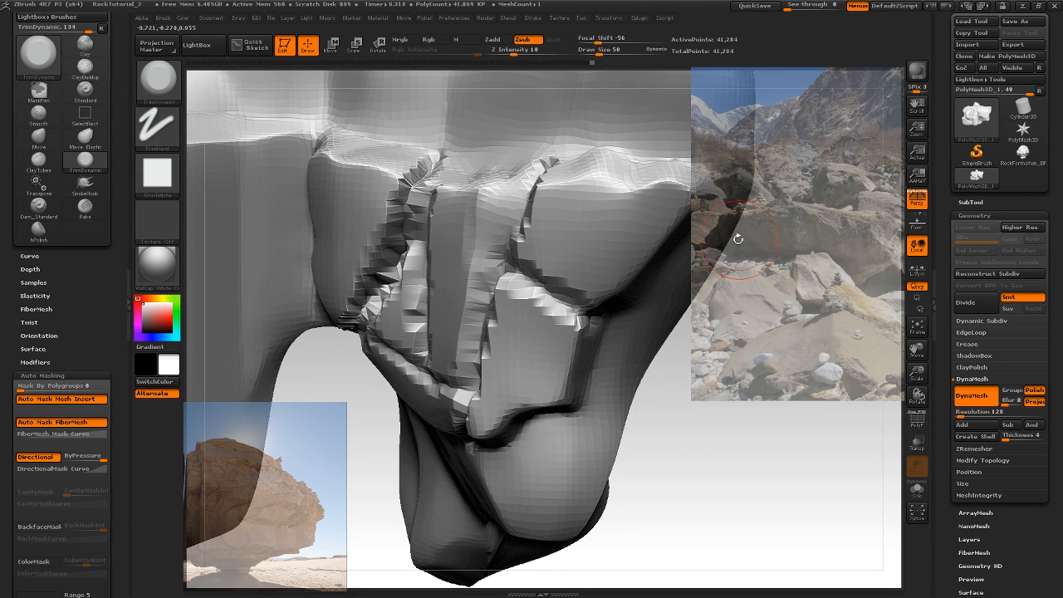
pyautogui.moveTo(738, 239); pyautogui.dragTo(465, 183, button='right')
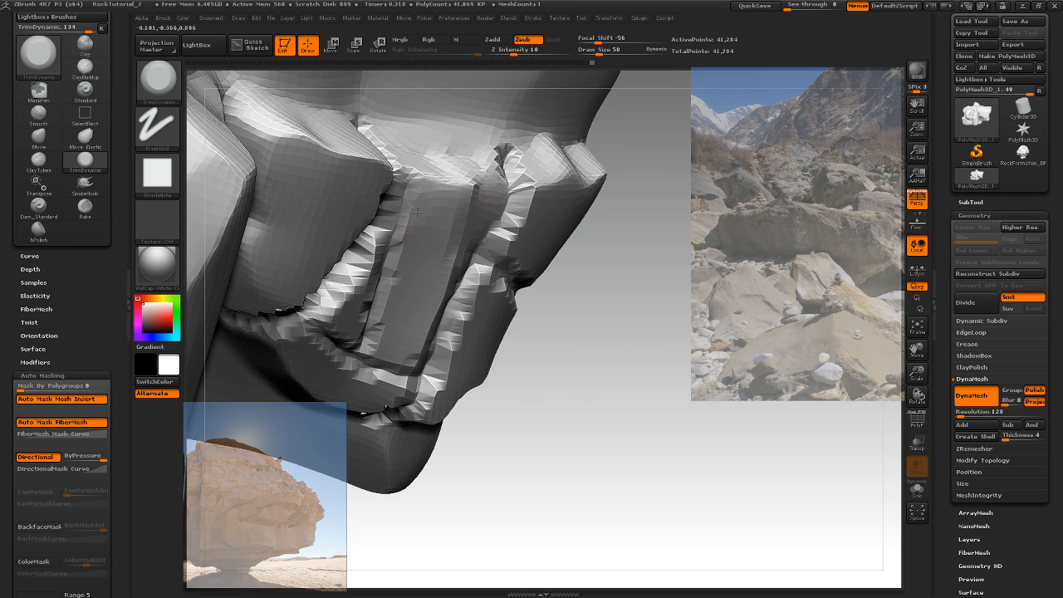
pyautogui.moveTo(629, 257); pyautogui.dragTo(567, 235, button='right')
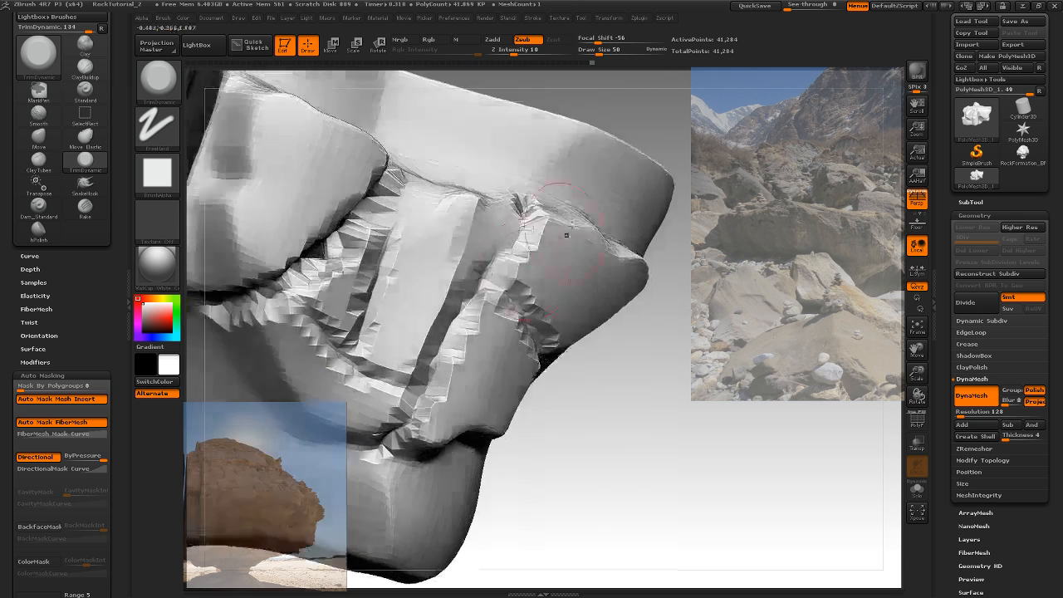
pyautogui.moveTo(438, 300)
pyautogui.mouseDown()
pyautogui.moveTo(416, 353)
pyautogui.moveTo(433, 302)
pyautogui.mouseUp()
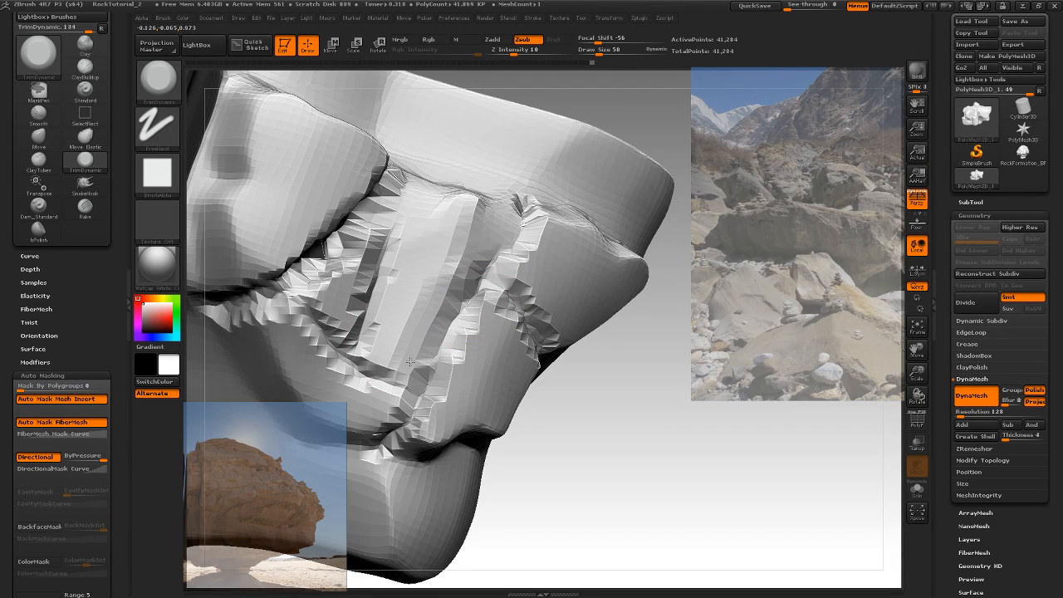
# Set the TrimDynamic draw size to 67 and plane down the rounded block beyond the second crack
pyautogui.moveTo(599, 51); pyautogui.dragTo(614, 52)
pyautogui.click(596, 48)
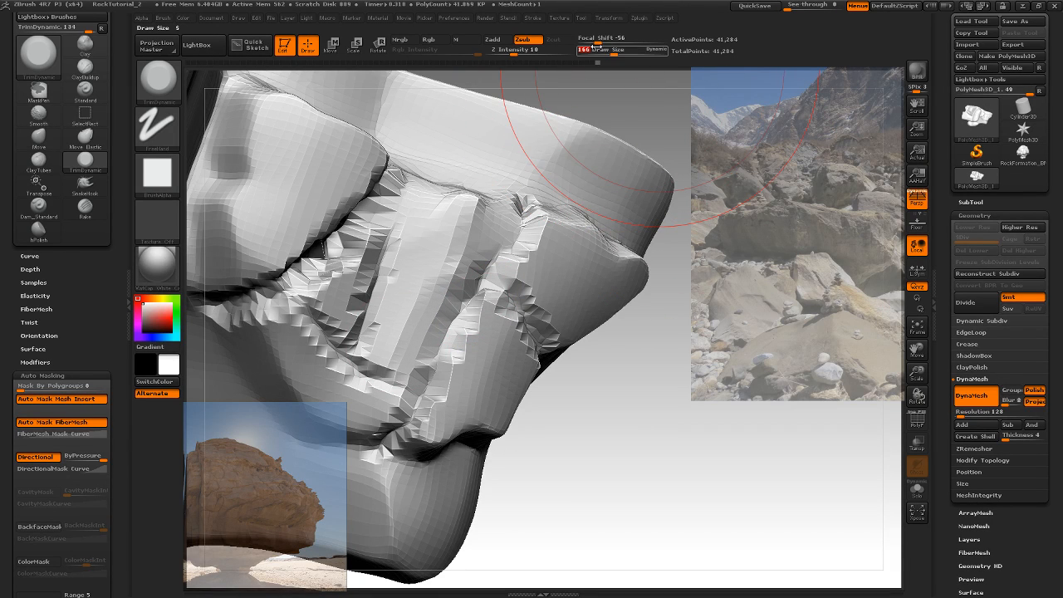
pyautogui.click(610, 53)
pyautogui.moveTo(750, 214)
pyautogui.mouseDown(button='right')
pyautogui.moveTo(781, 239)
pyautogui.moveTo(635, 253)
pyautogui.mouseUp(button='right')
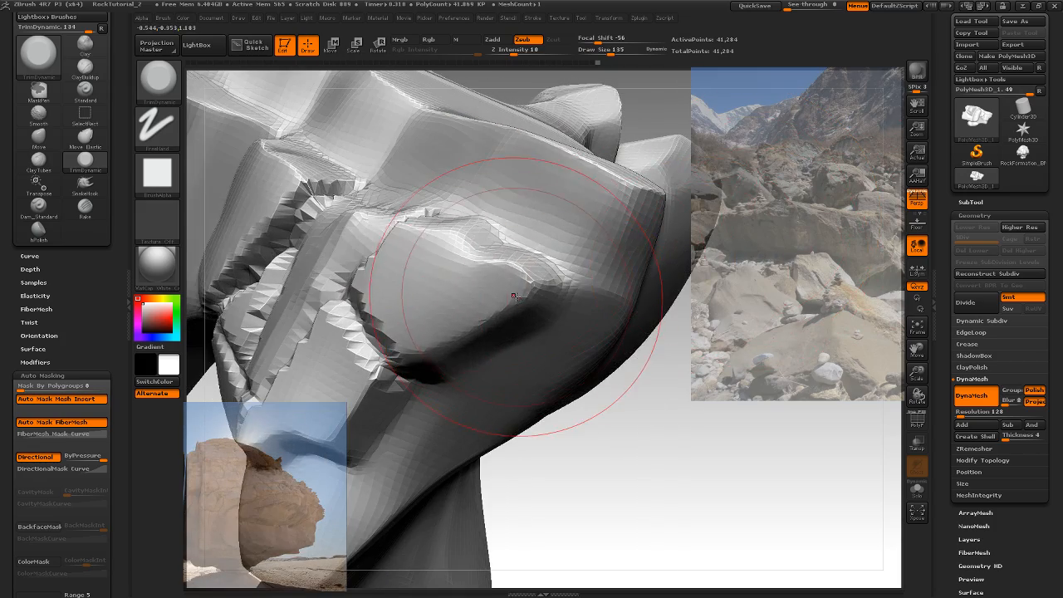
pyautogui.press('[')
pyautogui.press('[')
pyautogui.press('[')
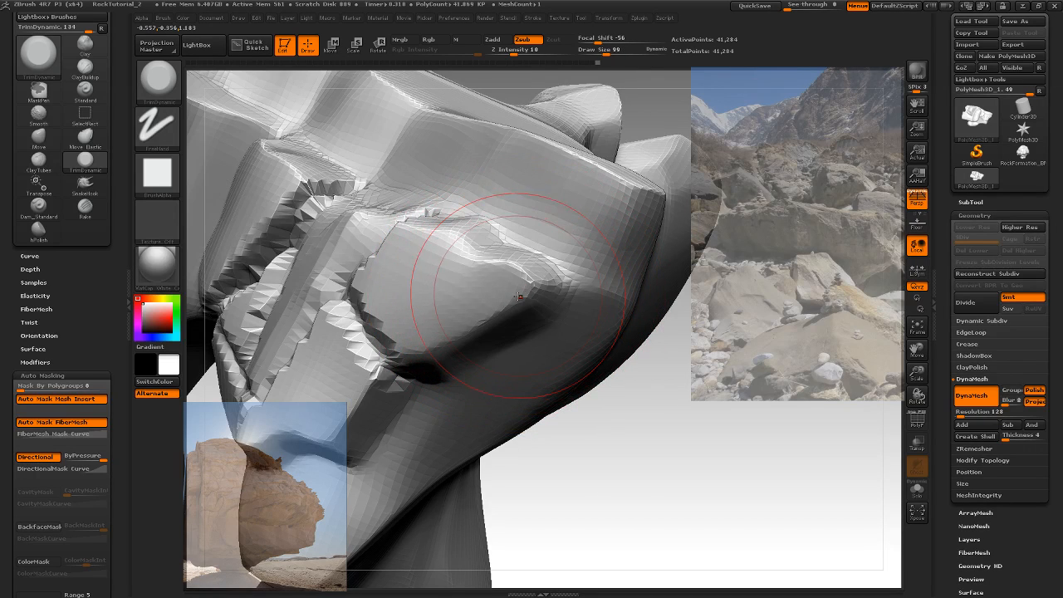
pyautogui.press('[')
pyautogui.moveTo(536, 281)
pyautogui.mouseDown()
pyautogui.moveTo(502, 299)
pyautogui.moveTo(524, 278)
pyautogui.moveTo(494, 308)
pyautogui.moveTo(559, 263)
pyautogui.mouseUp()
pyautogui.moveTo(754, 299)
pyautogui.mouseDown()
pyautogui.moveTo(748, 133)
pyautogui.moveTo(735, 257)
pyautogui.mouseUp()
pyautogui.moveTo(546, 289)
pyautogui.mouseDown()
pyautogui.moveTo(506, 303)
pyautogui.moveTo(549, 253)
pyautogui.moveTo(511, 270)
pyautogui.mouseUp()
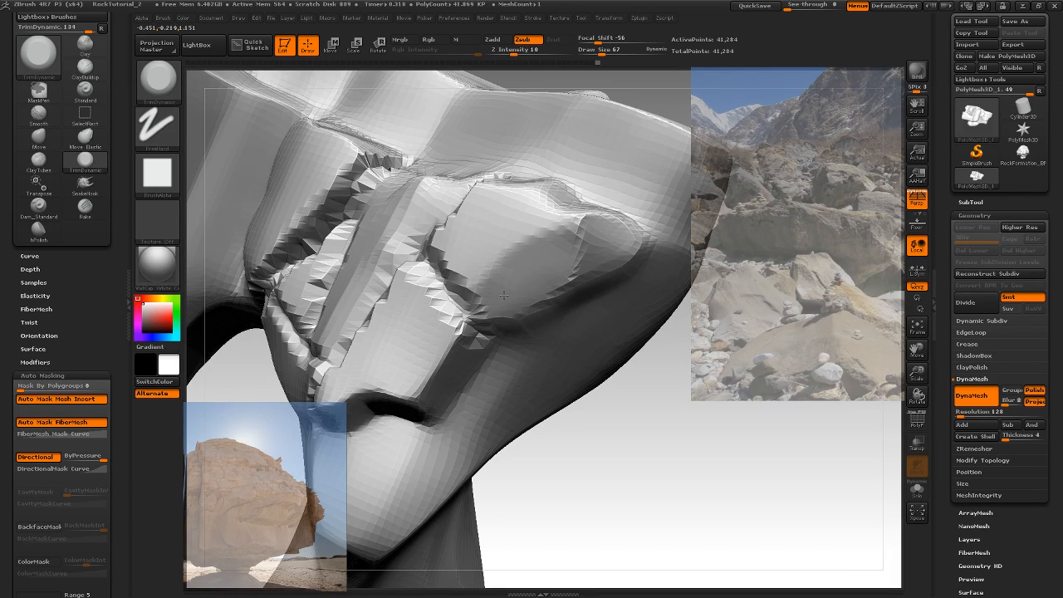
# Trim the upper edge of the outer block and even out the surfaces around it
pyautogui.moveTo(747, 357); pyautogui.dragTo(742, 241)
pyautogui.moveTo(536, 209)
pyautogui.mouseDown()
pyautogui.moveTo(511, 204)
pyautogui.moveTo(553, 216)
pyautogui.moveTo(507, 208)
pyautogui.moveTo(528, 171)
pyautogui.mouseUp()
pyautogui.moveTo(678, 291)
pyautogui.mouseDown()
pyautogui.moveTo(487, 218)
pyautogui.moveTo(447, 259)
pyautogui.mouseUp()
pyautogui.moveTo(588, 374)
pyautogui.mouseDown()
pyautogui.moveTo(584, 335)
pyautogui.moveTo(563, 341)
pyautogui.moveTo(567, 333)
pyautogui.mouseUp()
# Set the DynaMesh resolution to 248 and remesh the rock to clean up the jagged cracks
pyautogui.moveTo(567, 332)
pyautogui.keyDown('ctrl'); pyautogui.mouseDown()
pyautogui.moveTo(582, 417)
pyautogui.moveTo(586, 330)
pyautogui.moveTo(595, 350)
pyautogui.moveTo(603, 339)
pyautogui.moveTo(652, 383)
pyautogui.mouseUp(); pyautogui.keyUp('ctrl')
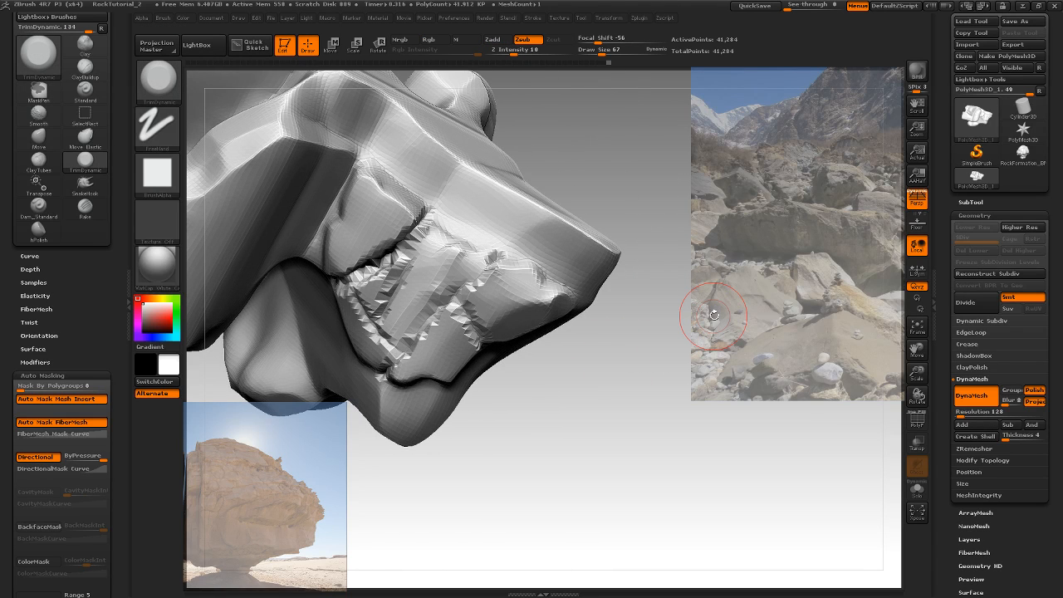
pyautogui.click(963, 414)
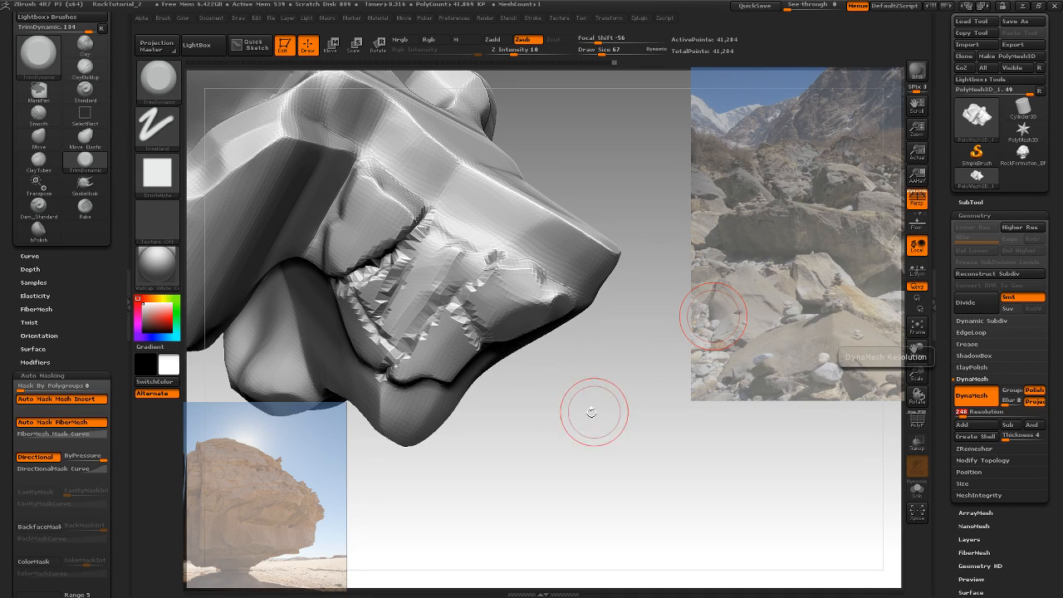
pyautogui.keyDown('ctrl'); pyautogui.moveTo(589, 400); pyautogui.dragTo(627, 423); pyautogui.keyUp('ctrl')
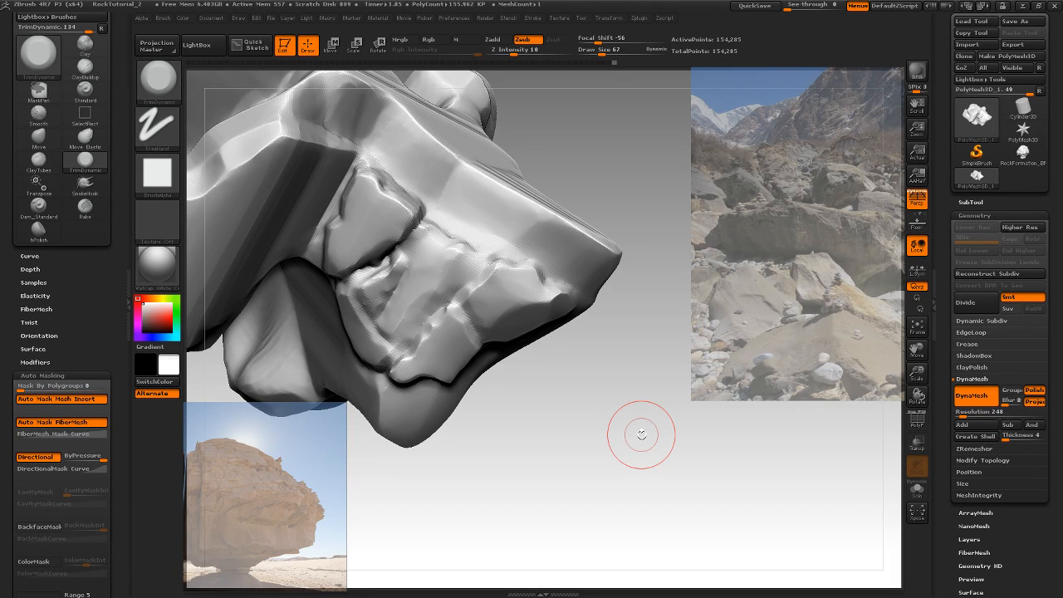
# Undo and redo the remesh to compare point counts, and examine the remeshed cracks from several angles
pyautogui.moveTo(613, 340)
pyautogui.mouseDown()
pyautogui.moveTo(629, 296)
pyautogui.moveTo(629, 371)
pyautogui.moveTo(681, 351)
pyautogui.moveTo(700, 434)
pyautogui.moveTo(641, 410)
pyautogui.moveTo(641, 420)
pyautogui.mouseUp()
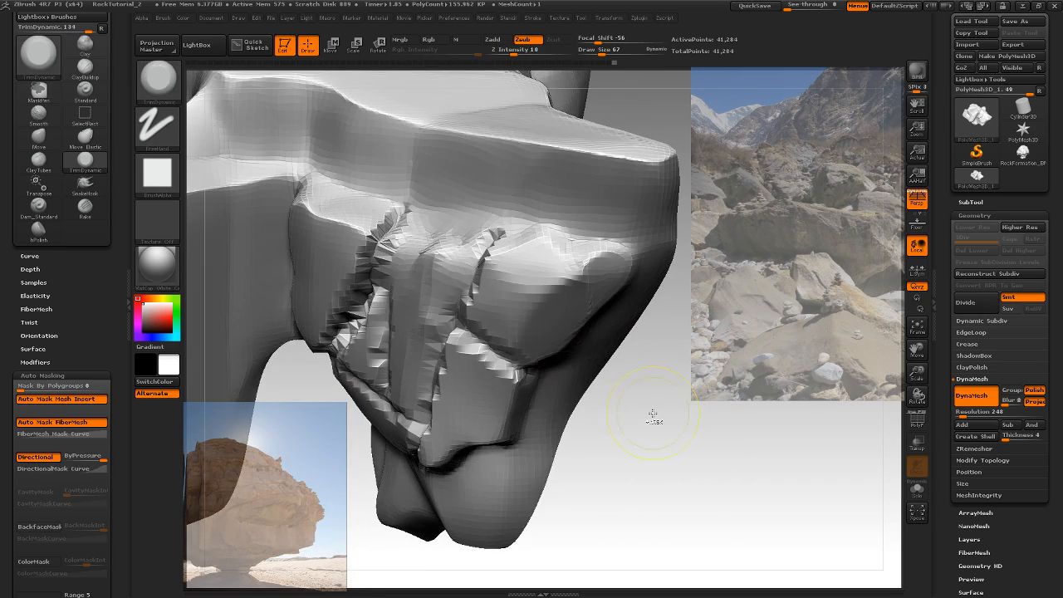
pyautogui.hotkey('ctrl', 'shift')
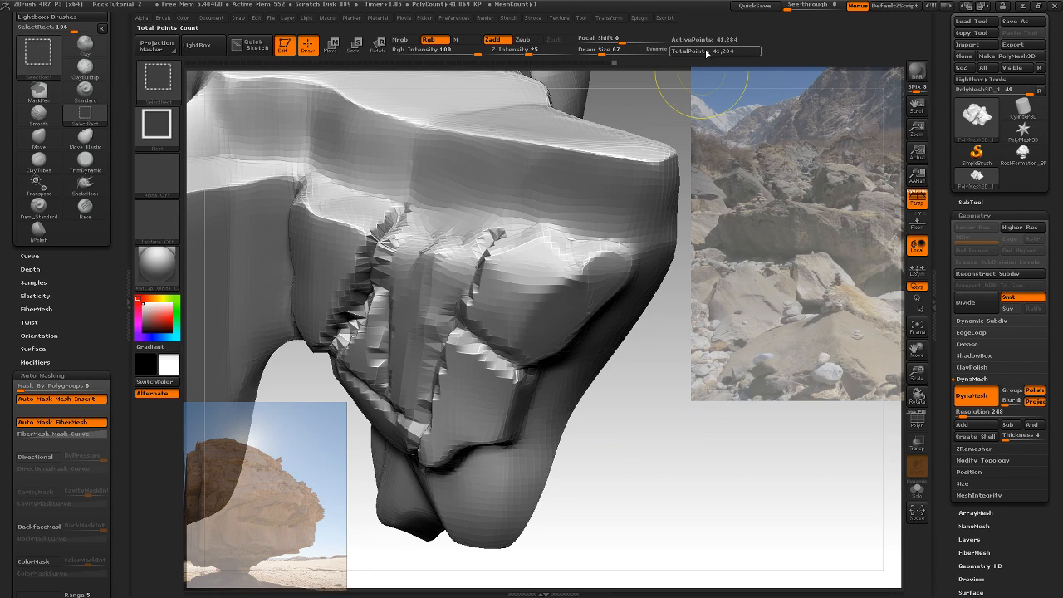
pyautogui.moveTo(707, 51)
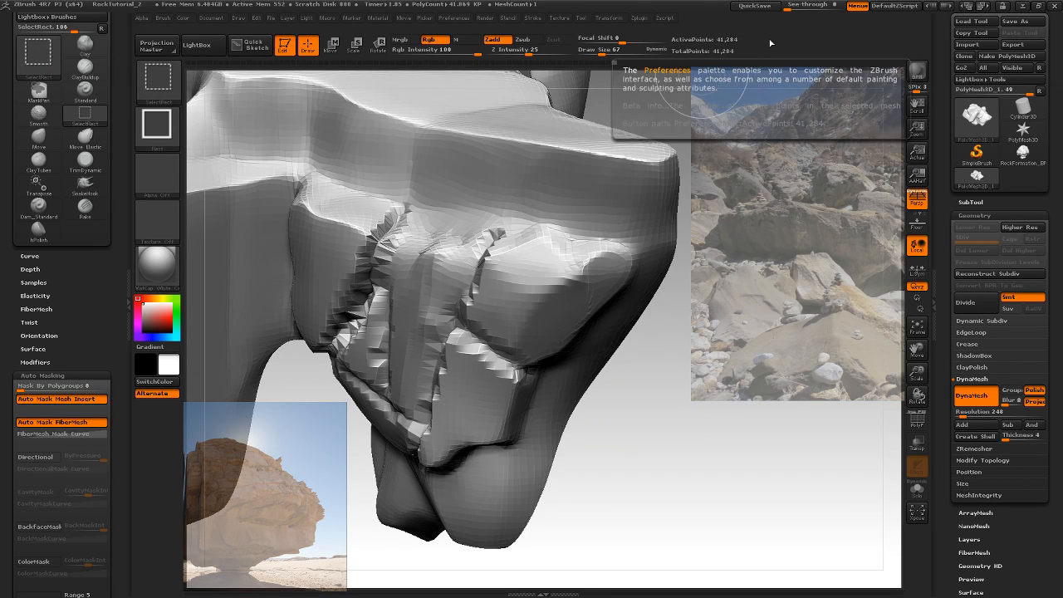
pyautogui.hotkey('ctrl', 'z')
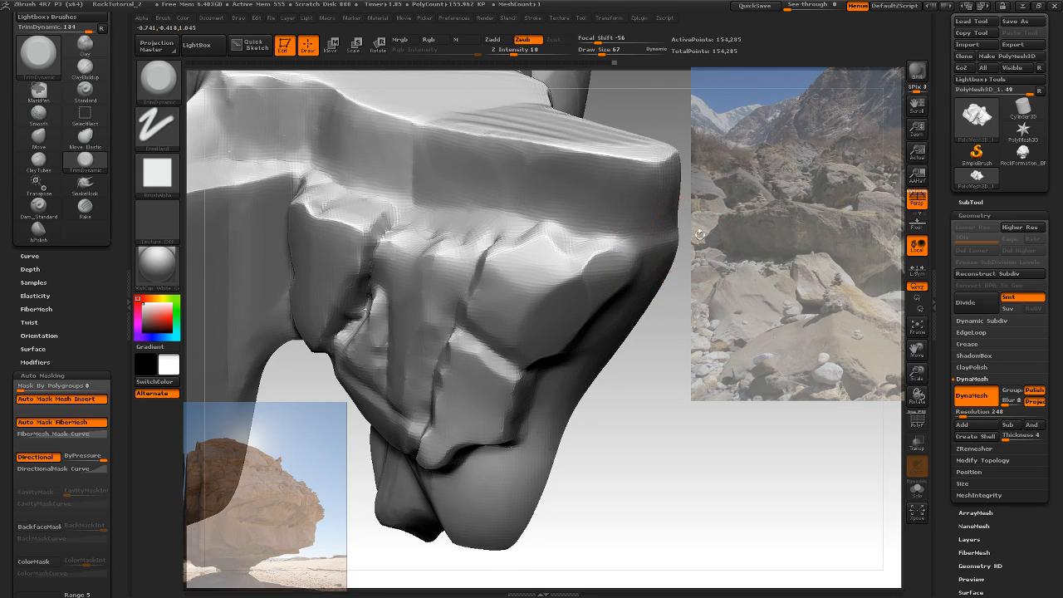
pyautogui.moveTo(701, 235); pyautogui.dragTo(708, 197)
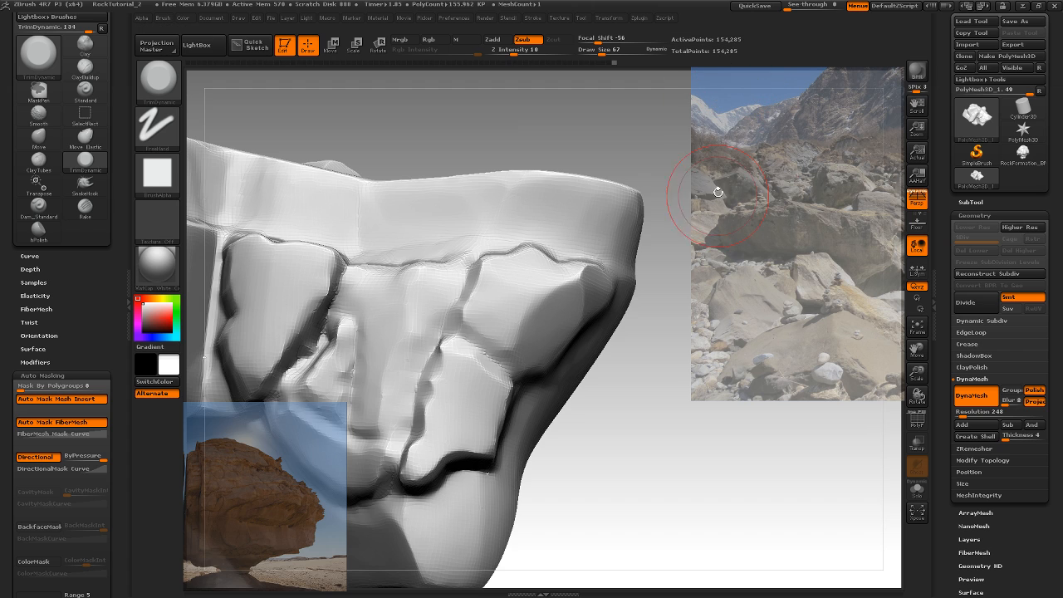
pyautogui.moveTo(718, 192); pyautogui.dragTo(727, 236)
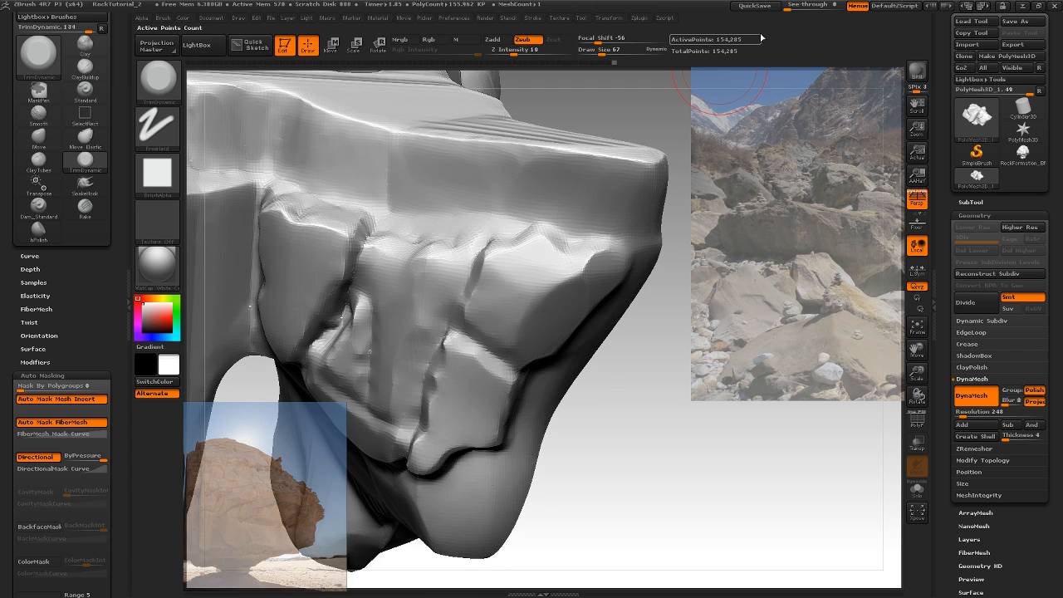
pyautogui.moveTo(731, 232)
pyautogui.mouseDown()
pyautogui.moveTo(736, 177)
pyautogui.moveTo(665, 278)
pyautogui.moveTo(660, 251)
pyautogui.mouseUp()
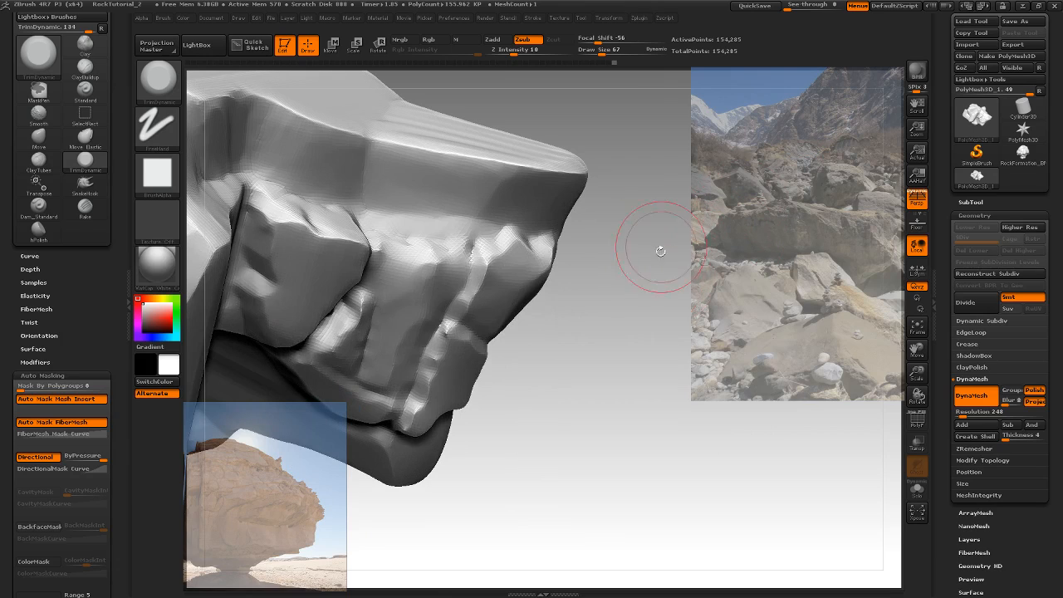
# Mask the flat face below the rounded block at draw size 111, covering it out to its surrounding edges
pyautogui.moveTo(572, 234); pyautogui.dragTo(687, 292)
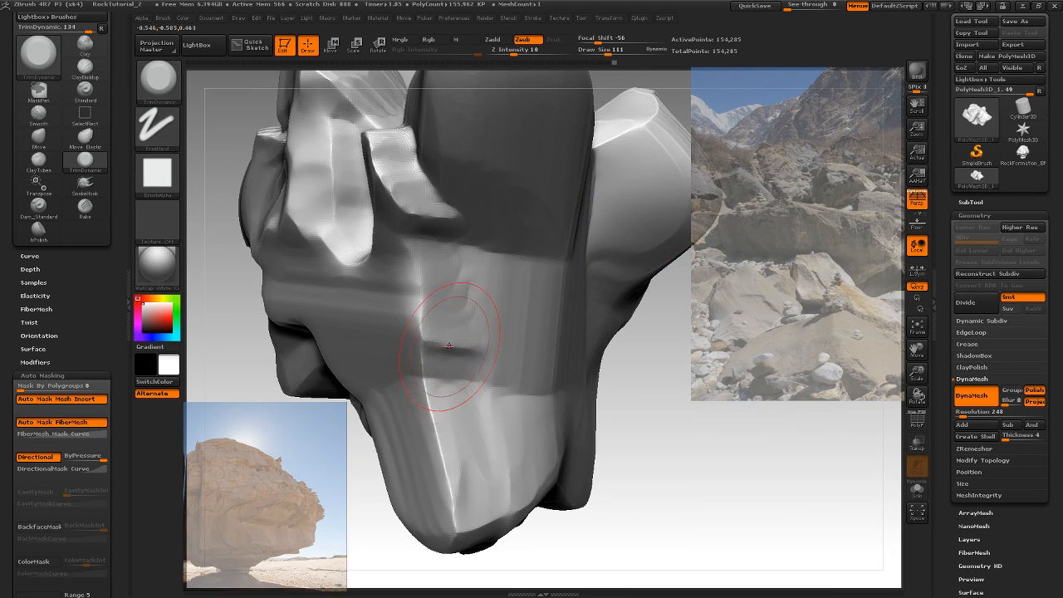
pyautogui.keyDown('ctrl'); pyautogui.moveTo(427, 344); pyautogui.dragTo(535, 356); pyautogui.keyUp('ctrl')
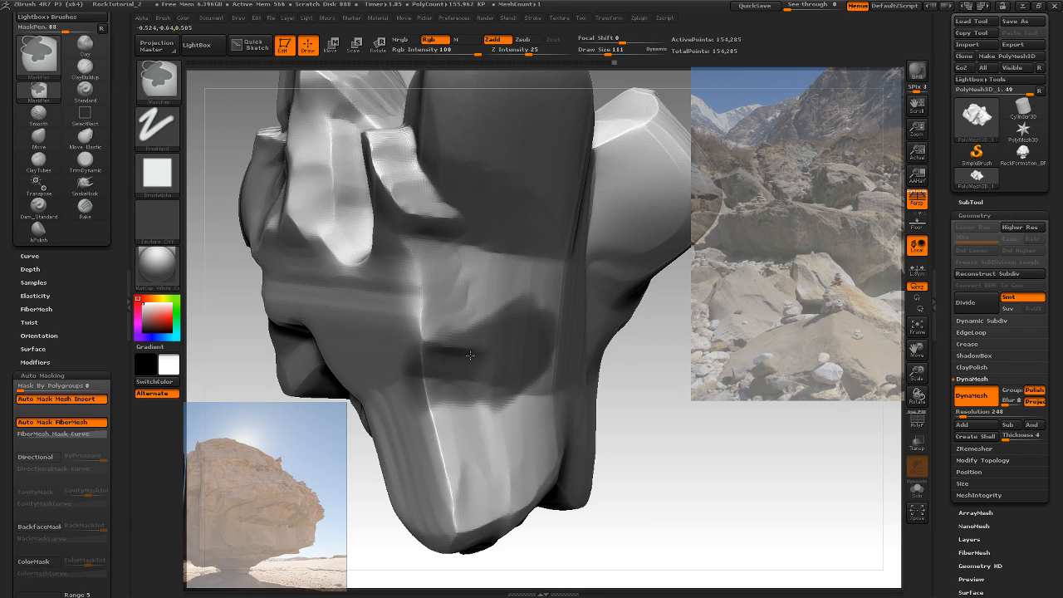
pyautogui.moveTo(470, 355)
pyautogui.keyDown('ctrl'); pyautogui.mouseDown()
pyautogui.moveTo(409, 292)
pyautogui.moveTo(416, 257)
pyautogui.mouseUp(); pyautogui.keyUp('ctrl')
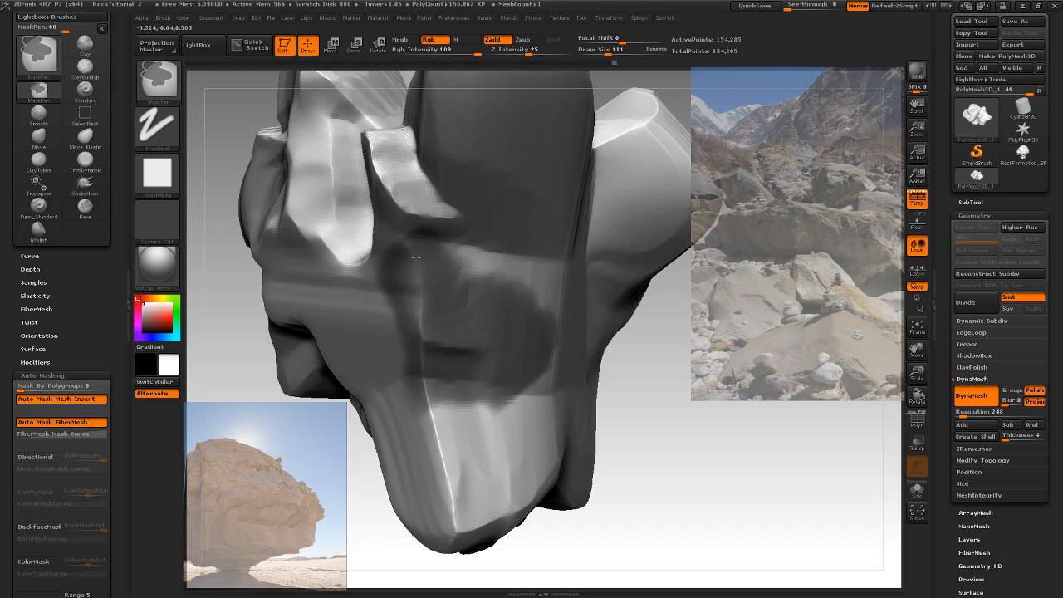
pyautogui.keyDown('ctrl'); pyautogui.moveTo(453, 318); pyautogui.dragTo(507, 266); pyautogui.keyUp('ctrl')
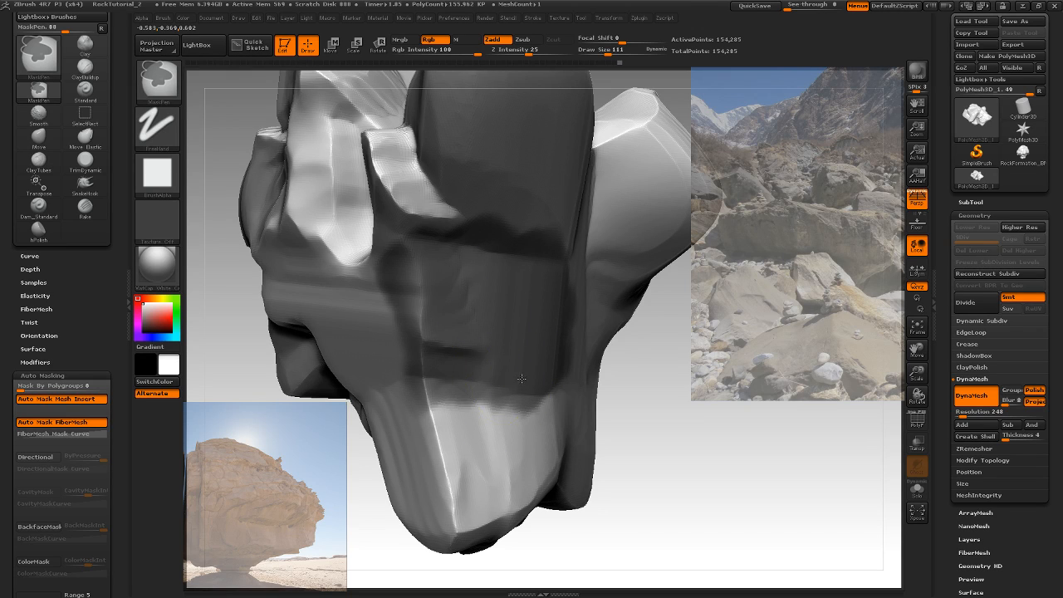
pyautogui.keyDown('ctrl'); pyautogui.moveTo(483, 395); pyautogui.dragTo(467, 378); pyautogui.keyUp('ctrl')
pyautogui.moveTo(678, 326); pyautogui.dragTo(598, 328)
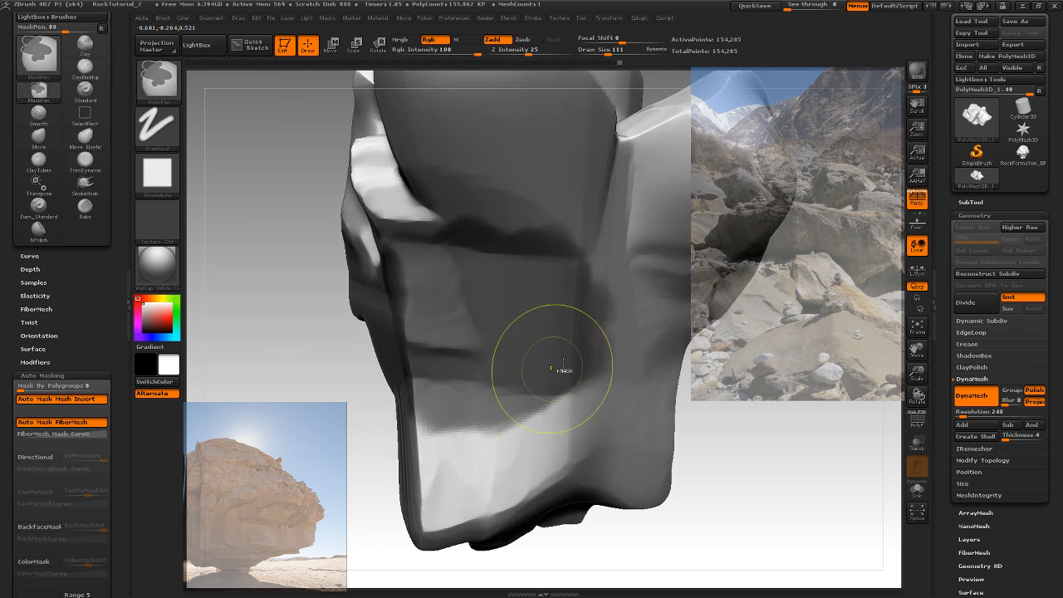
pyautogui.keyDown('ctrl'); pyautogui.moveTo(558, 368); pyautogui.dragTo(584, 368); pyautogui.keyUp('ctrl')
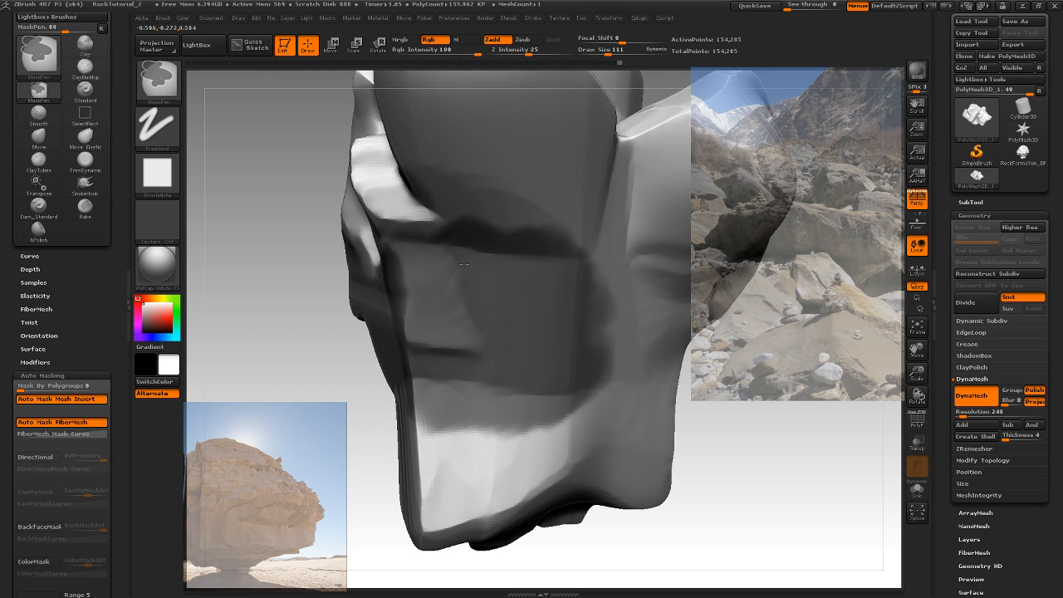
pyautogui.keyDown('ctrl'); pyautogui.moveTo(440, 239); pyautogui.dragTo(408, 230); pyautogui.keyUp('ctrl')
# Invert the mask so that only the flat face is editable
pyautogui.moveTo(747, 311)
pyautogui.mouseDown()
pyautogui.moveTo(821, 193)
pyautogui.moveTo(801, 250)
pyautogui.moveTo(749, 224)
pyautogui.moveTo(788, 207)
pyautogui.mouseUp()
pyautogui.press('ctrl')
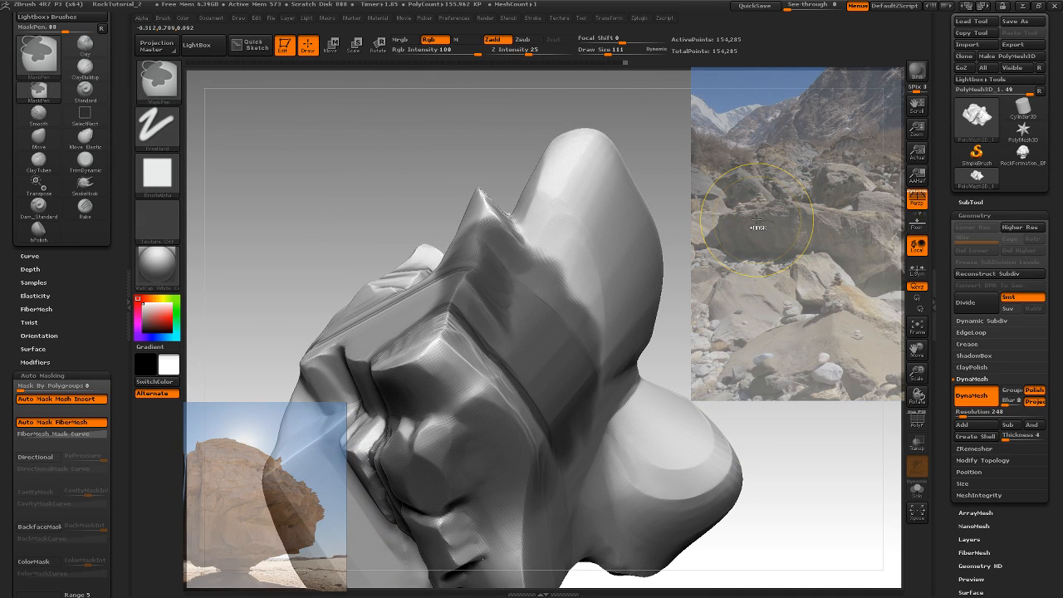
pyautogui.keyDown('ctrl'); pyautogui.click(757, 224); pyautogui.keyUp('ctrl')
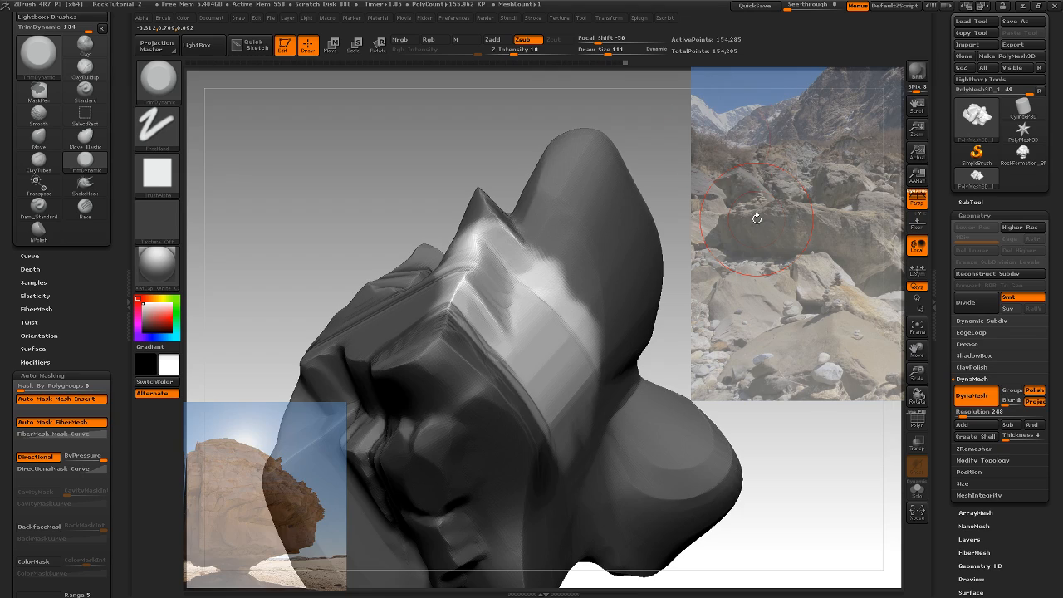
# Try to pull the unmasked face outward along a horizontal transpose line
pyautogui.moveTo(757, 219)
pyautogui.mouseDown()
pyautogui.moveTo(746, 189)
pyautogui.moveTo(676, 237)
pyautogui.moveTo(709, 293)
pyautogui.moveTo(681, 292)
pyautogui.moveTo(671, 328)
pyautogui.moveTo(689, 324)
pyautogui.moveTo(666, 313)
pyautogui.moveTo(659, 326)
pyautogui.mouseUp()
pyautogui.click(331, 45)
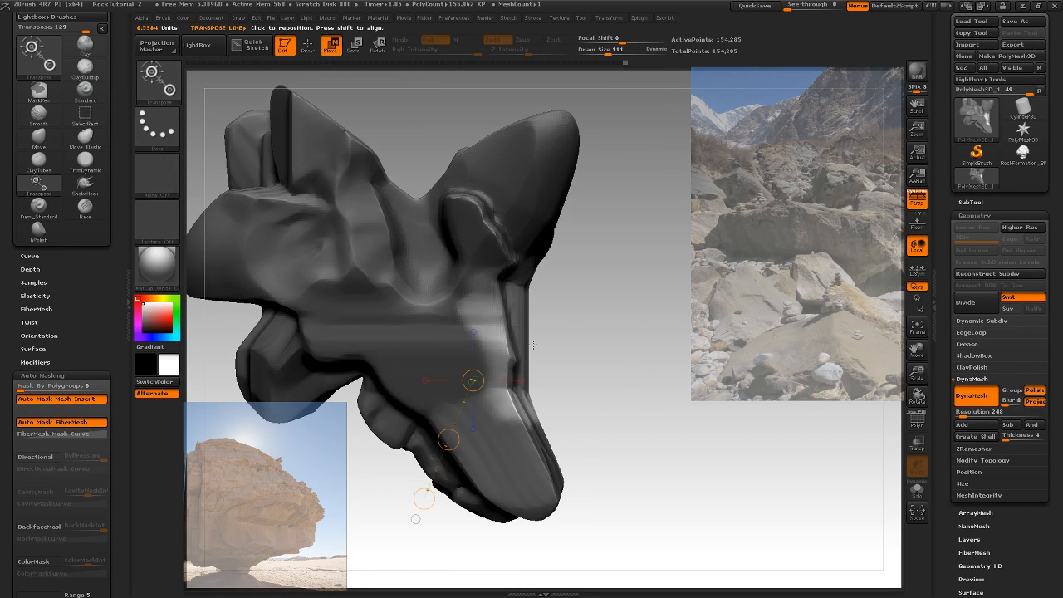
pyautogui.keyDown('shift'); pyautogui.moveTo(463, 331); pyautogui.dragTo(593, 331); pyautogui.keyUp('shift')
pyautogui.moveTo(527, 331); pyautogui.dragTo(564, 331)
pyautogui.hotkey('ctrl', 'z')
pyautogui.moveTo(609, 374); pyautogui.dragTo(584, 368)
pyautogui.press('q')
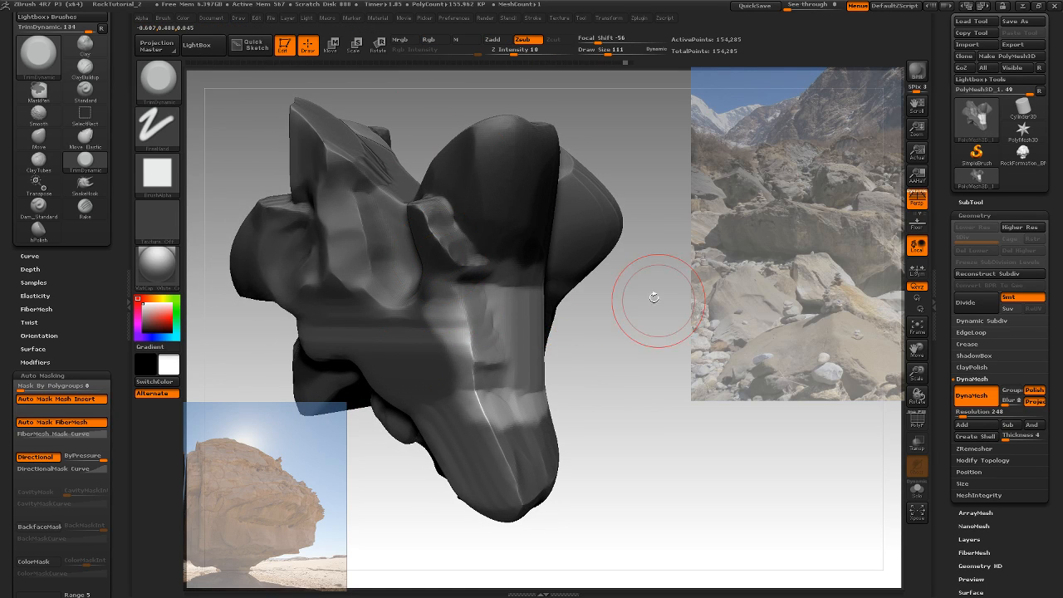
# Paint extra mask around the borders of the face to tighten the unmasked area
pyautogui.moveTo(654, 297)
pyautogui.mouseDown()
pyautogui.moveTo(634, 349)
pyautogui.moveTo(466, 401)
pyautogui.mouseUp()
pyautogui.press('ctrl')
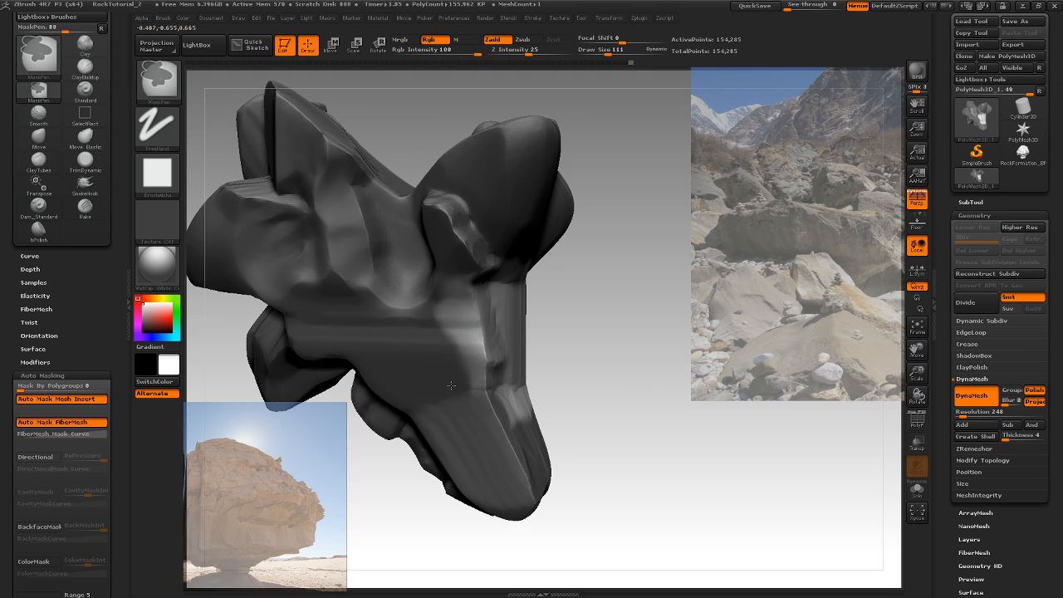
pyautogui.moveTo(505, 288); pyautogui.dragTo(496, 440)
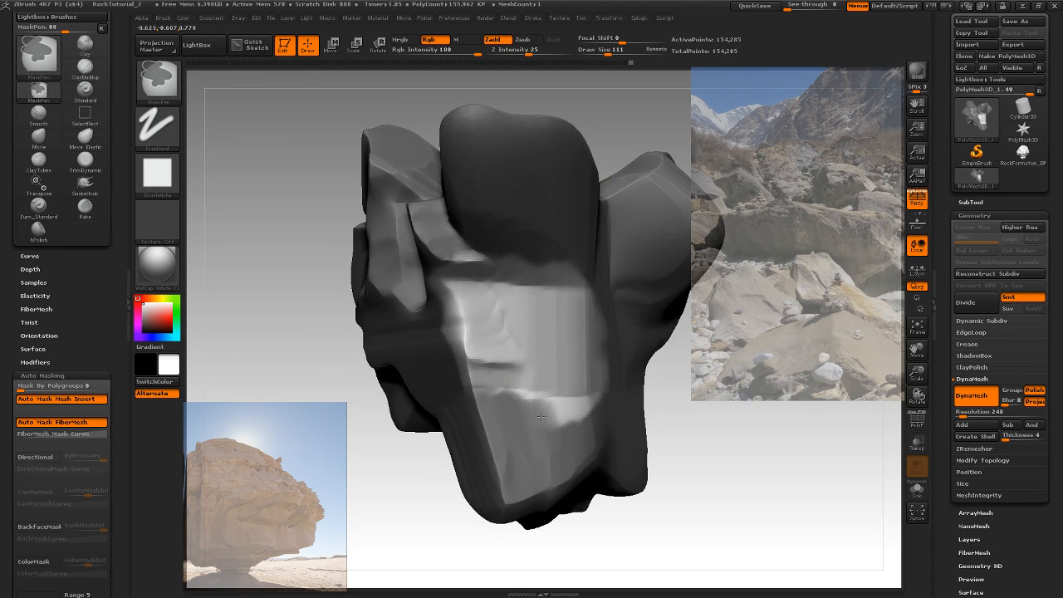
pyautogui.moveTo(596, 419); pyautogui.dragTo(572, 249)
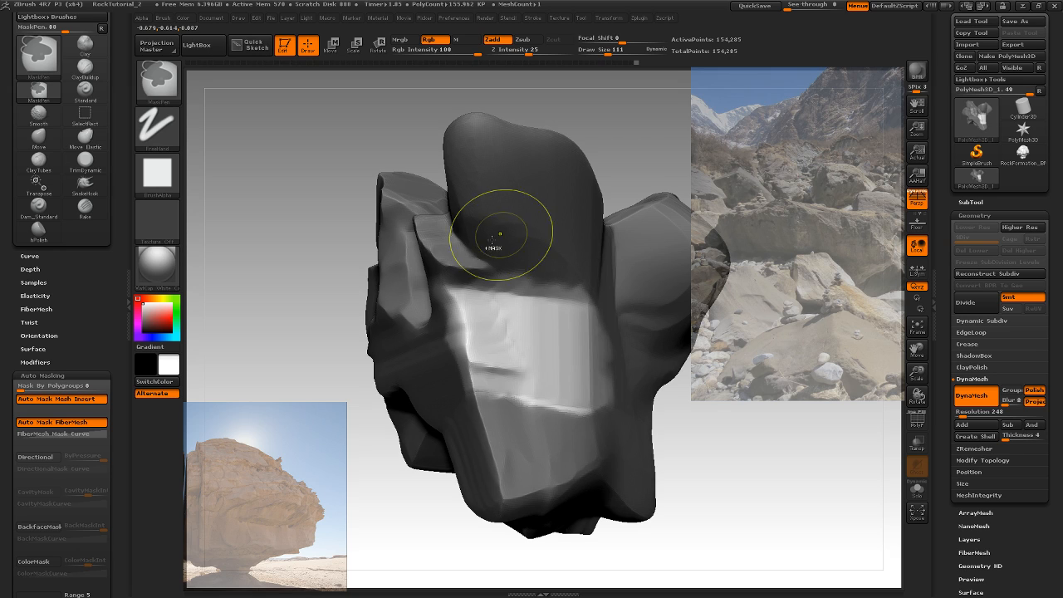
# Extend the unmasked face outward into a protruding block by moving it along the transpose line
pyautogui.moveTo(749, 208)
pyautogui.mouseDown()
pyautogui.moveTo(785, 209)
pyautogui.moveTo(792, 225)
pyautogui.moveTo(635, 245)
pyautogui.mouseUp()
pyautogui.click(334, 48)
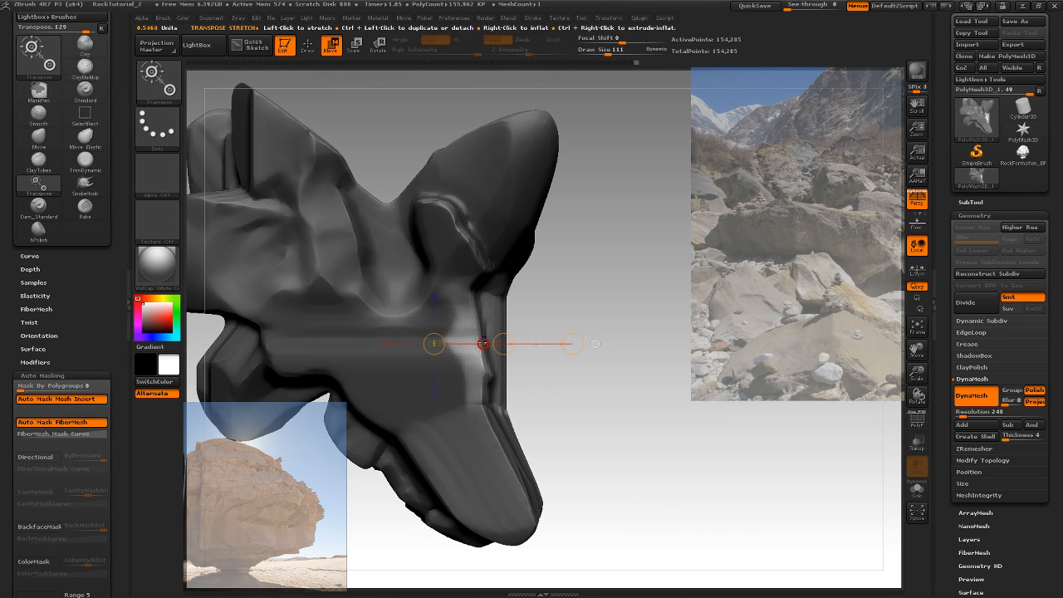
pyautogui.moveTo(503, 345); pyautogui.dragTo(565, 344)
pyautogui.moveTo(596, 447); pyautogui.dragTo(674, 364)
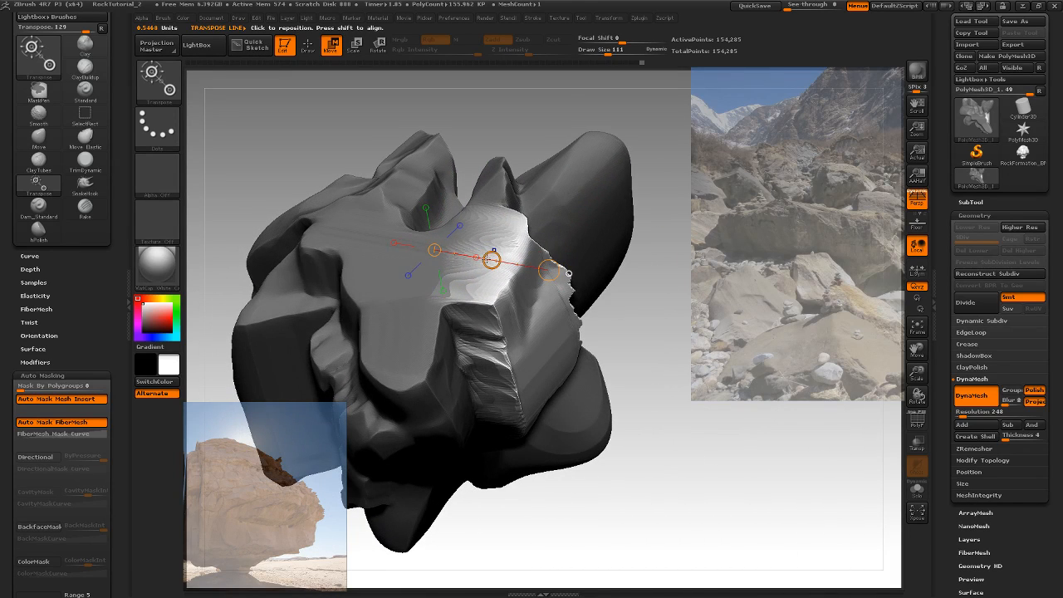
pyautogui.moveTo(489, 259); pyautogui.dragTo(506, 261)
pyautogui.moveTo(709, 246); pyautogui.dragTo(709, 238)
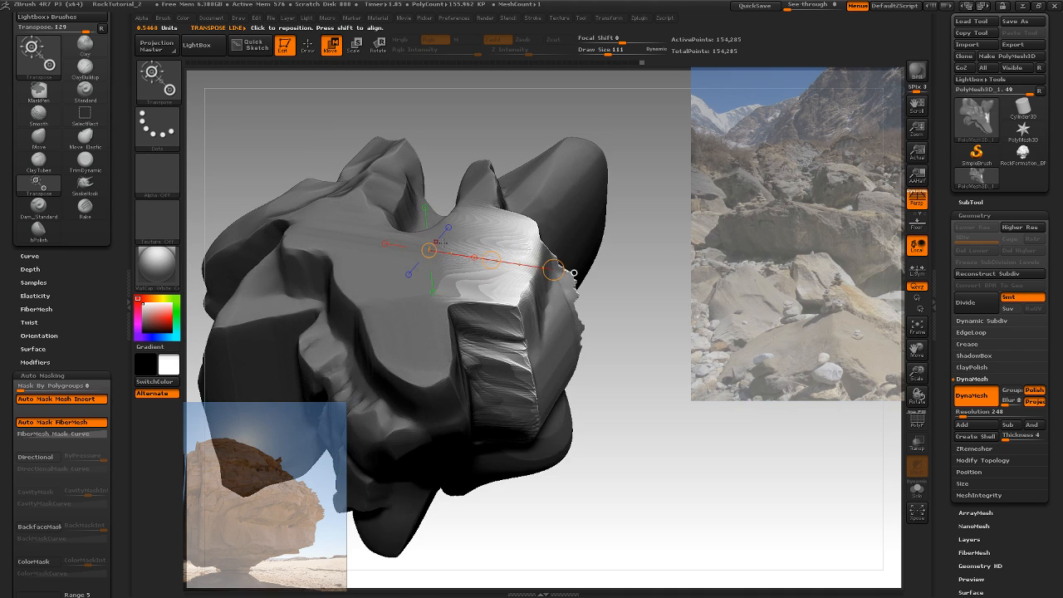
# Clear the mask and remesh the rock with DynaMesh to even out the stretched sides of the new block
pyautogui.click(304, 48)
pyautogui.keyDown('ctrl'); pyautogui.click(693, 332); pyautogui.keyUp('ctrl')
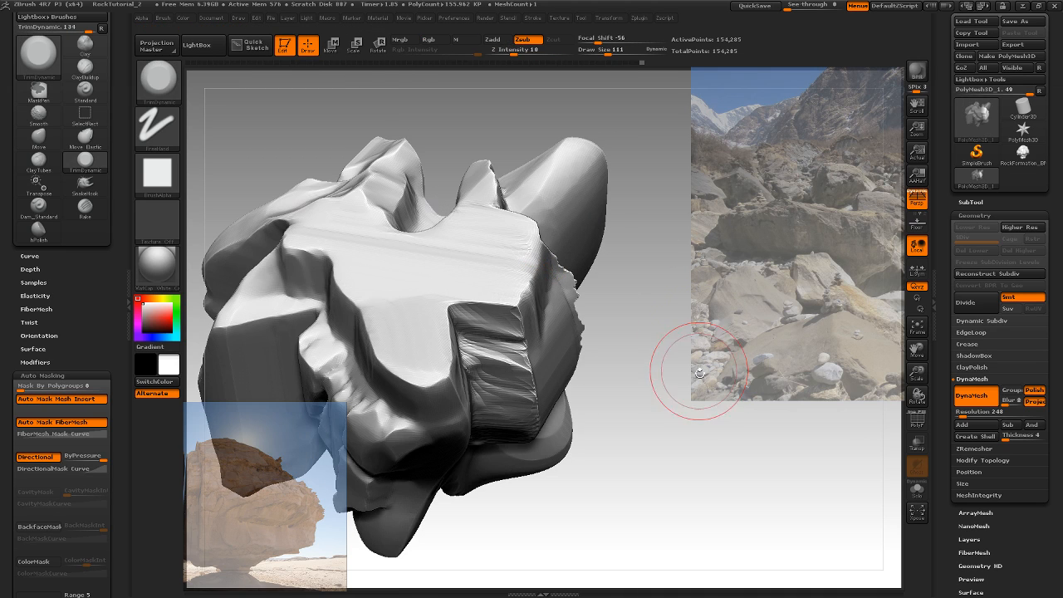
pyautogui.keyDown('ctrl'); pyautogui.moveTo(693, 336); pyautogui.dragTo(744, 368); pyautogui.keyUp('ctrl')
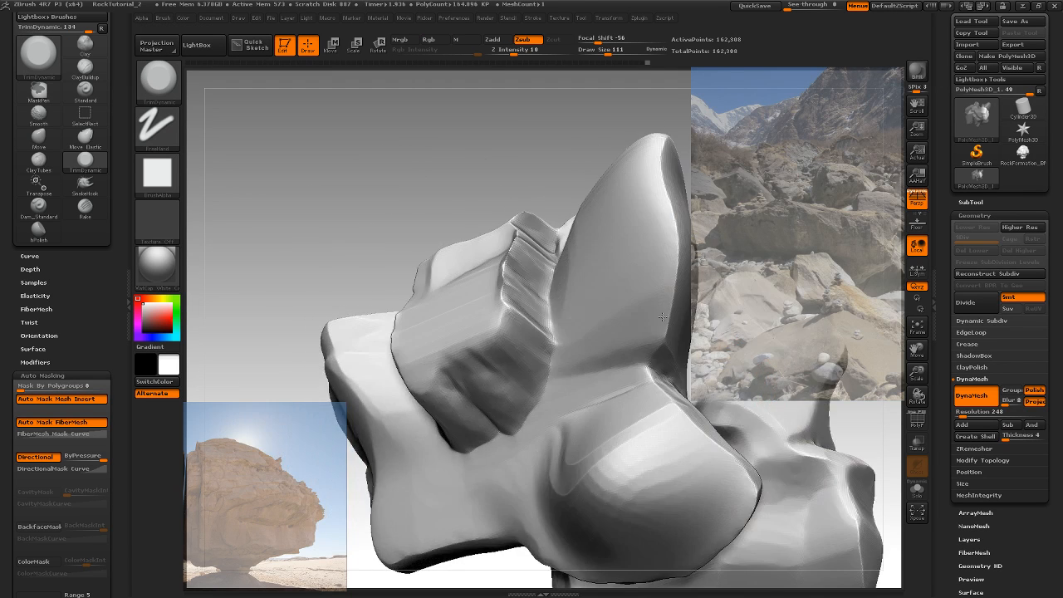
pyautogui.moveTo(715, 320)
pyautogui.mouseDown()
pyautogui.moveTo(748, 320)
pyautogui.moveTo(743, 299)
pyautogui.moveTo(801, 314)
pyautogui.moveTo(744, 325)
pyautogui.moveTo(714, 299)
pyautogui.mouseUp()
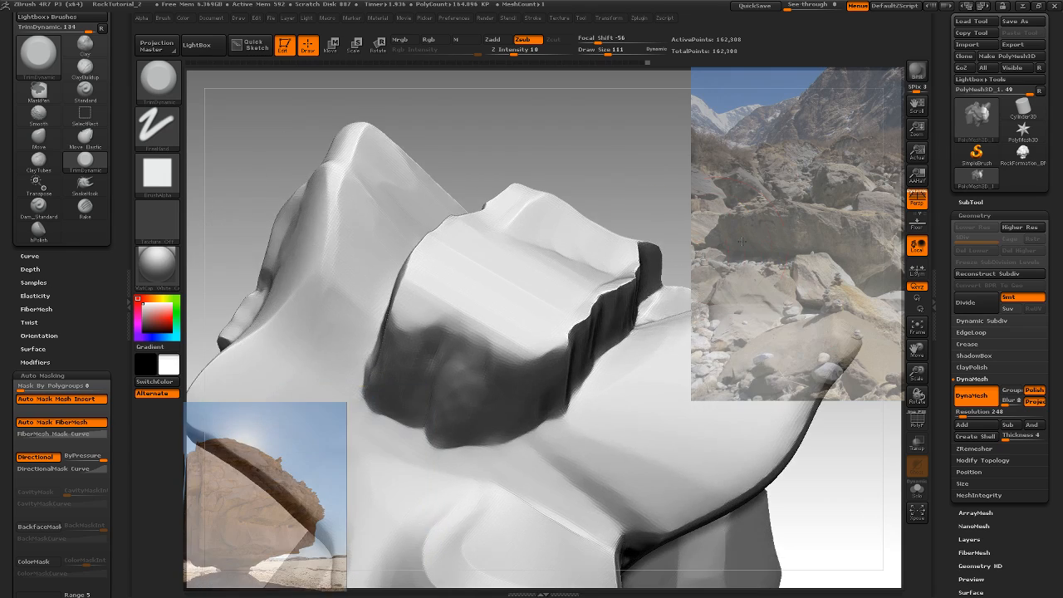
# Configure the ClayTubes brush with Z Intensity 34, draw size 103 and backface masking turned off
pyautogui.press('b')
pyautogui.press('c')
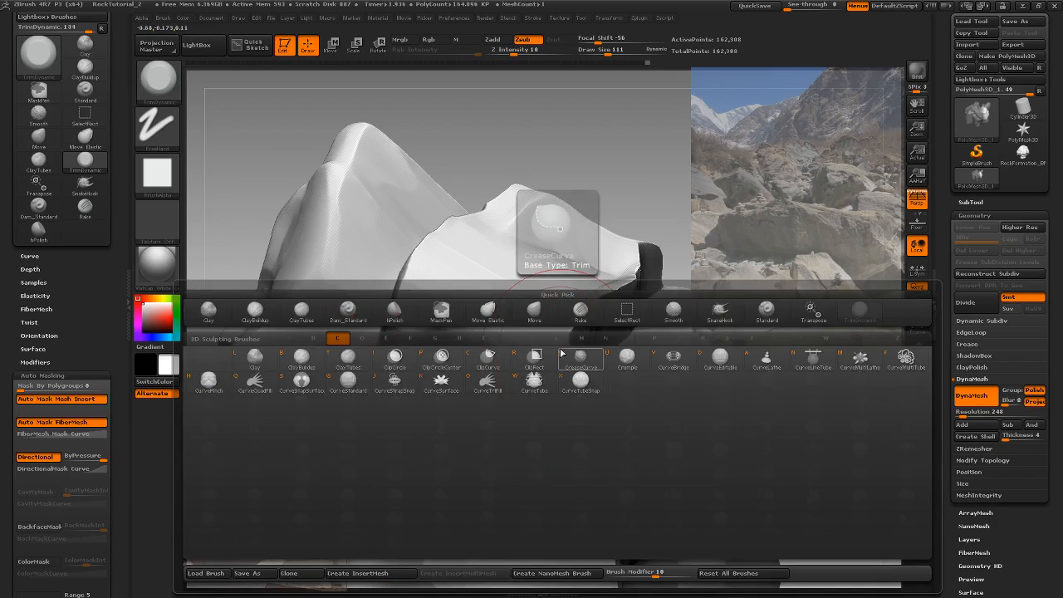
pyautogui.press('t')
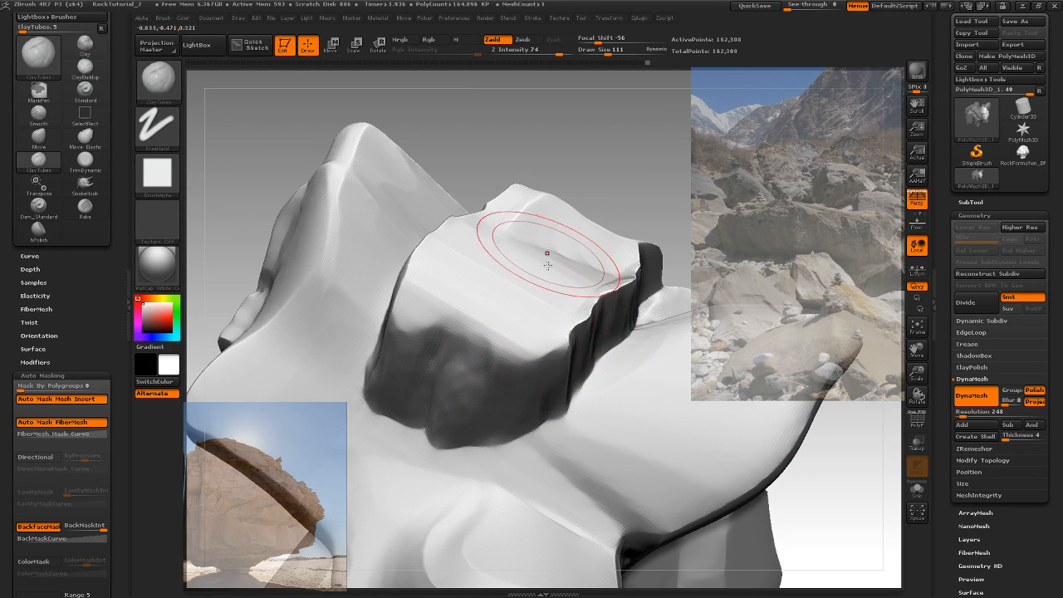
pyautogui.press('space')
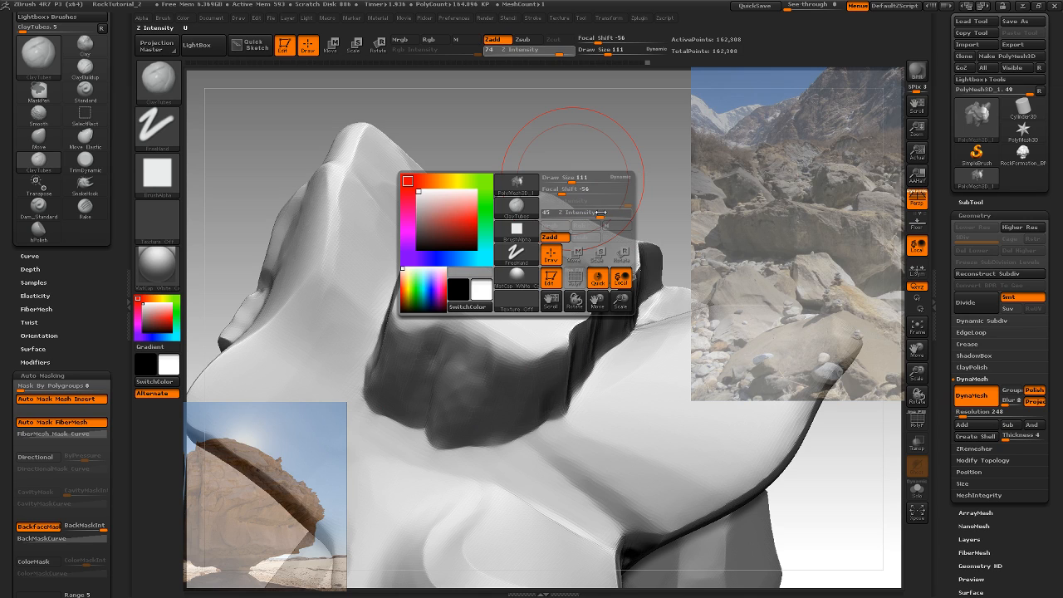
pyautogui.moveTo(604, 212); pyautogui.dragTo(600, 212)
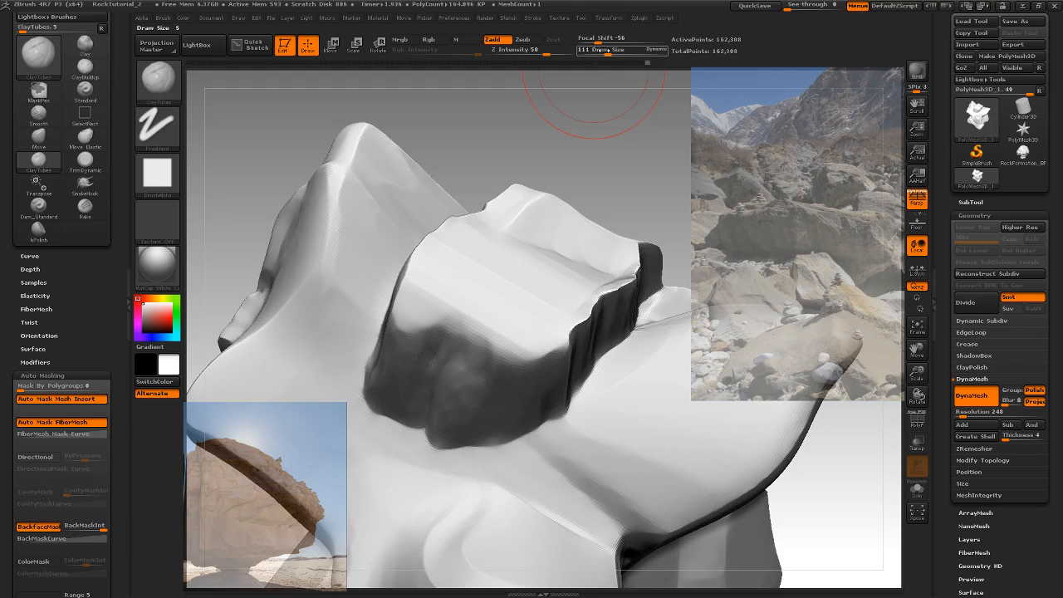
pyautogui.moveTo(607, 51); pyautogui.dragTo(592, 53)
pyautogui.press('space')
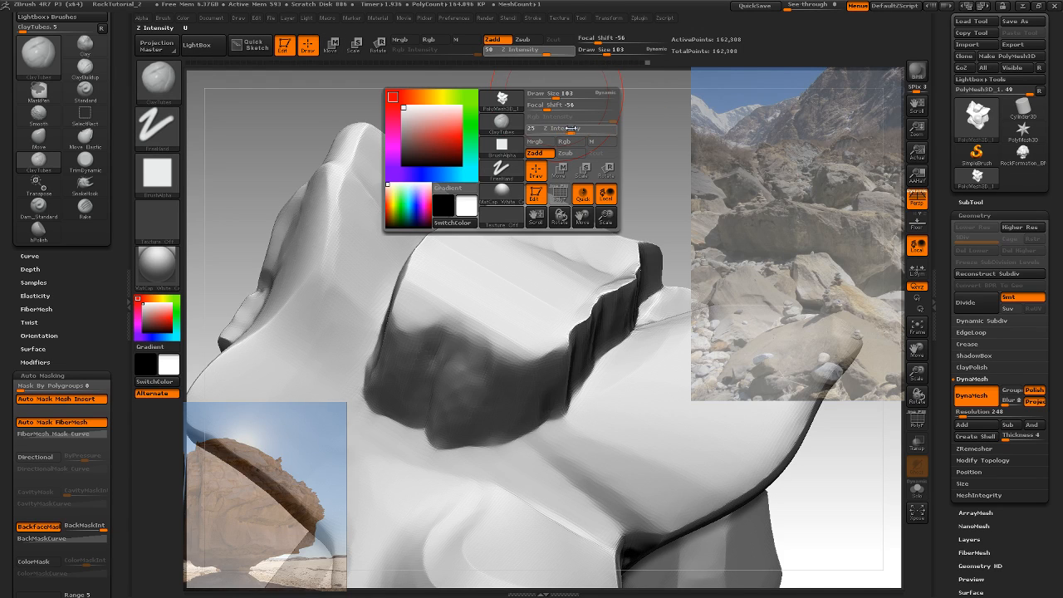
pyautogui.moveTo(579, 128); pyautogui.dragTo(578, 128)
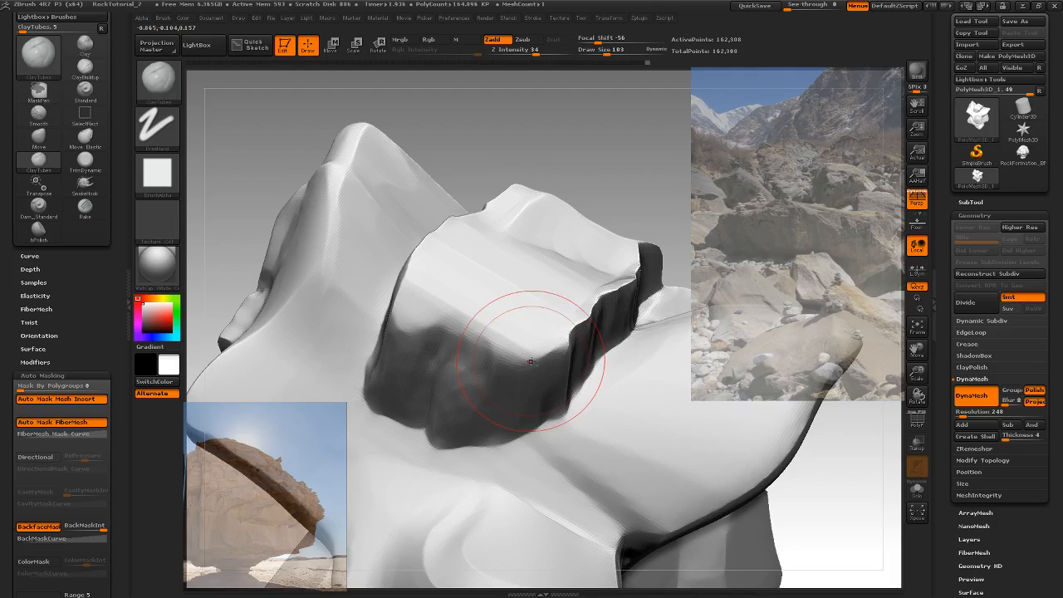
pyautogui.click(47, 530)
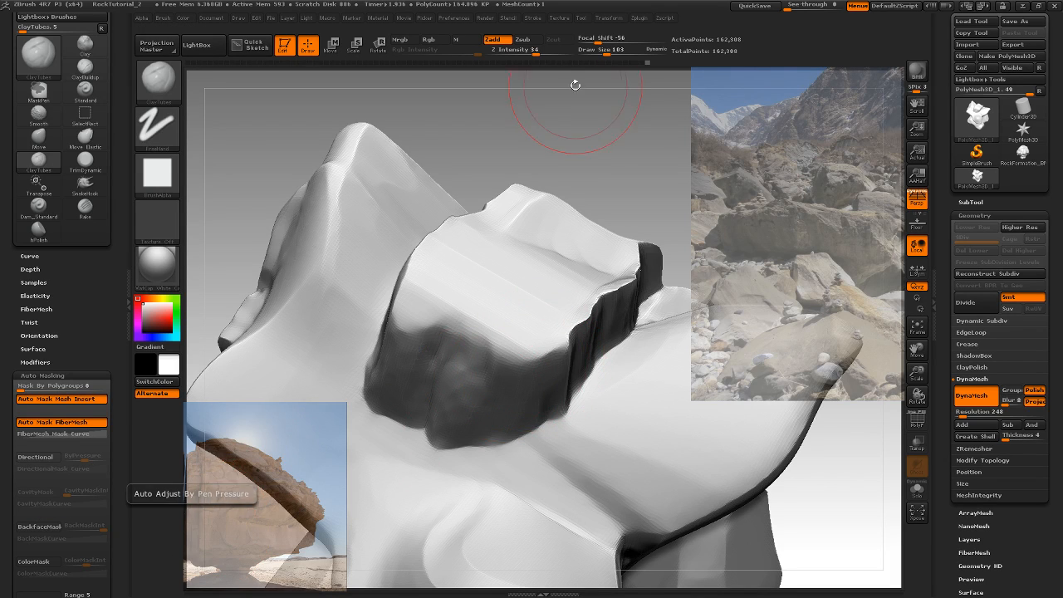
# Build up rough clay ridges on the side of the protruding block with ClayTubes
pyautogui.moveTo(572, 88)
pyautogui.mouseDown()
pyautogui.moveTo(577, 352)
pyautogui.moveTo(544, 358)
pyautogui.moveTo(611, 315)
pyautogui.mouseUp()
pyautogui.moveTo(716, 219)
pyautogui.mouseDown()
pyautogui.moveTo(719, 266)
pyautogui.moveTo(711, 232)
pyautogui.moveTo(706, 241)
pyautogui.mouseUp()
pyautogui.moveTo(445, 299)
pyautogui.mouseDown()
pyautogui.moveTo(452, 315)
pyautogui.moveTo(436, 332)
pyautogui.moveTo(466, 264)
pyautogui.mouseUp()
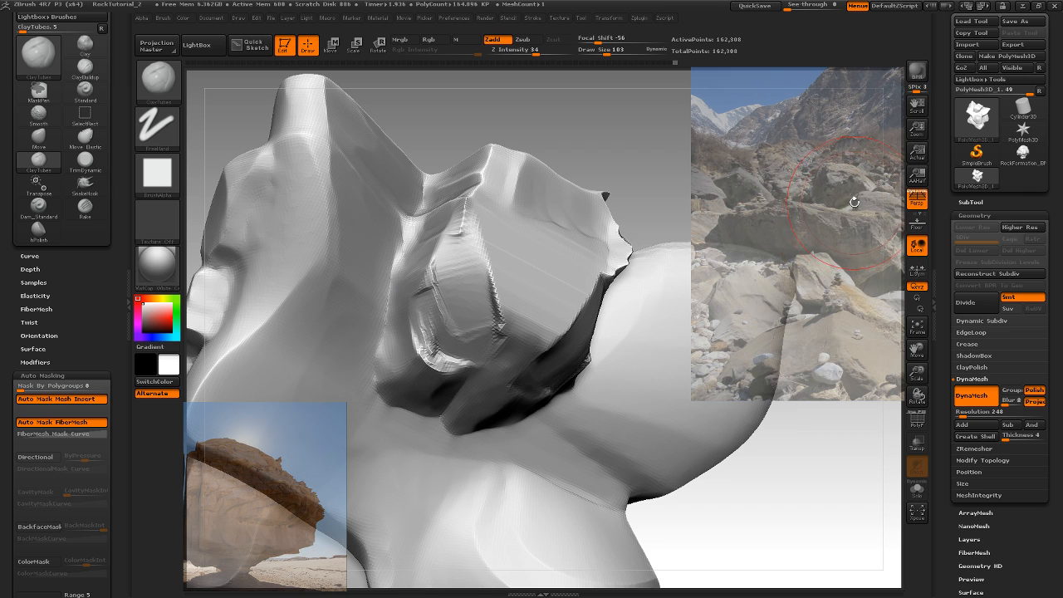
# Move the rocky landscape reference in SpotLight so it sits directly above the boulder photo, clear of the sculpted block
pyautogui.hotkey('shift', 'z')
pyautogui.moveTo(851, 246); pyautogui.dragTo(2, 406)
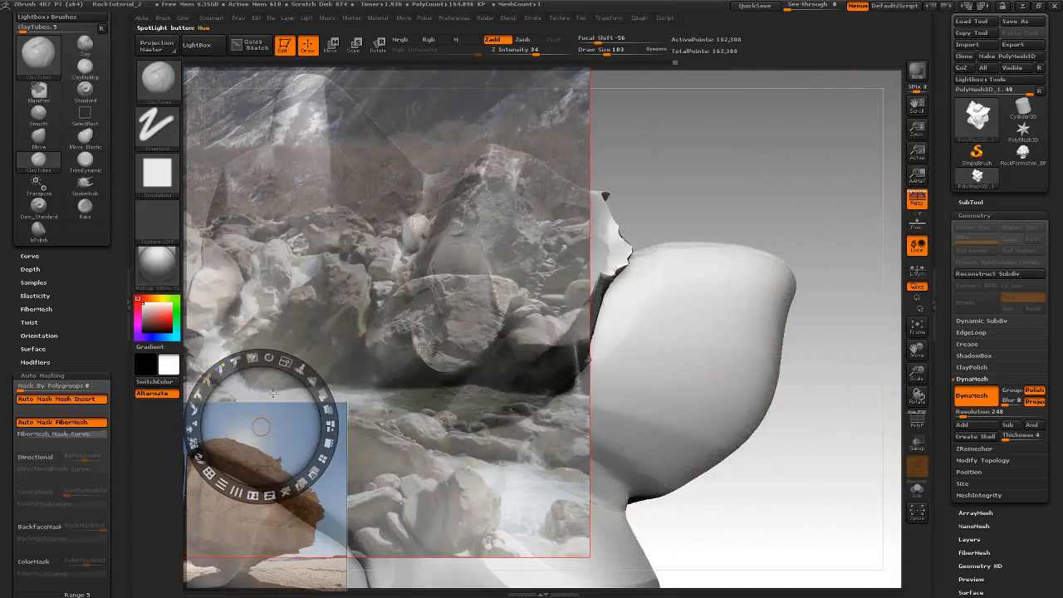
pyautogui.moveTo(279, 412)
pyautogui.mouseDown()
pyautogui.moveTo(56, 408)
pyautogui.moveTo(48, 431)
pyautogui.moveTo(31, 435)
pyautogui.moveTo(23, 418)
pyautogui.mouseUp()
pyautogui.hotkey('shift', 'z')
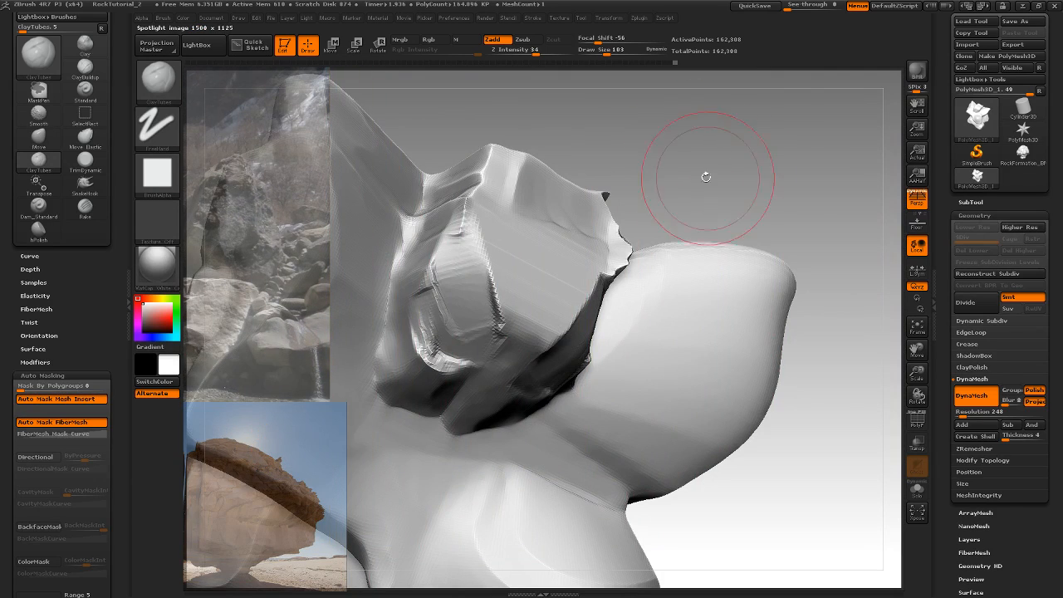
# Layer more ClayTubes strokes across the protruding block to form uneven vertical rock ridges
pyautogui.moveTo(706, 174)
pyautogui.mouseDown()
pyautogui.moveTo(743, 164)
pyautogui.moveTo(755, 195)
pyautogui.moveTo(738, 169)
pyautogui.moveTo(769, 138)
pyautogui.moveTo(616, 260)
pyautogui.mouseUp()
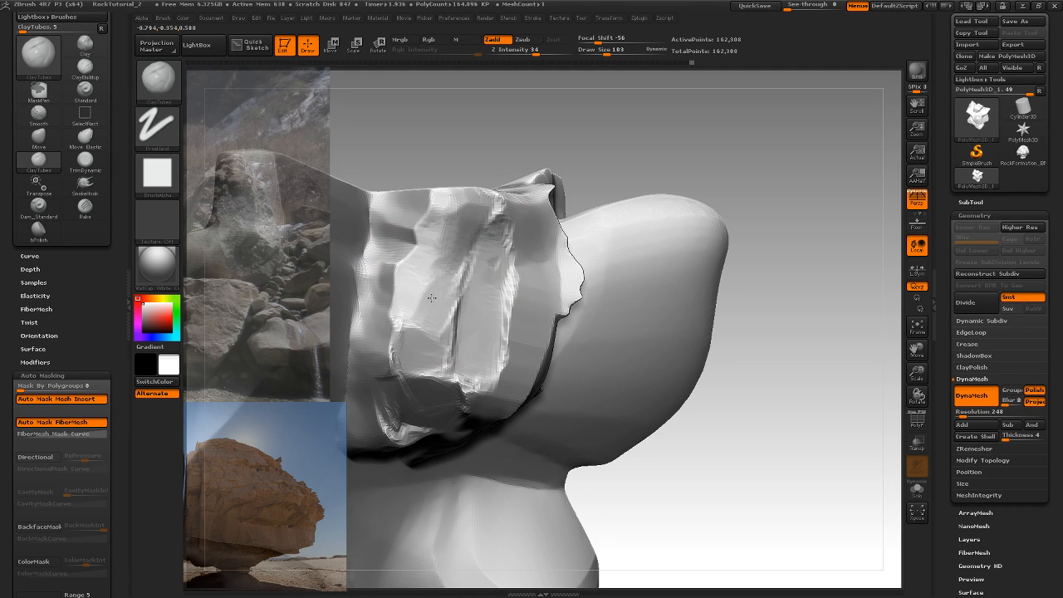
pyautogui.moveTo(766, 235); pyautogui.dragTo(745, 198)
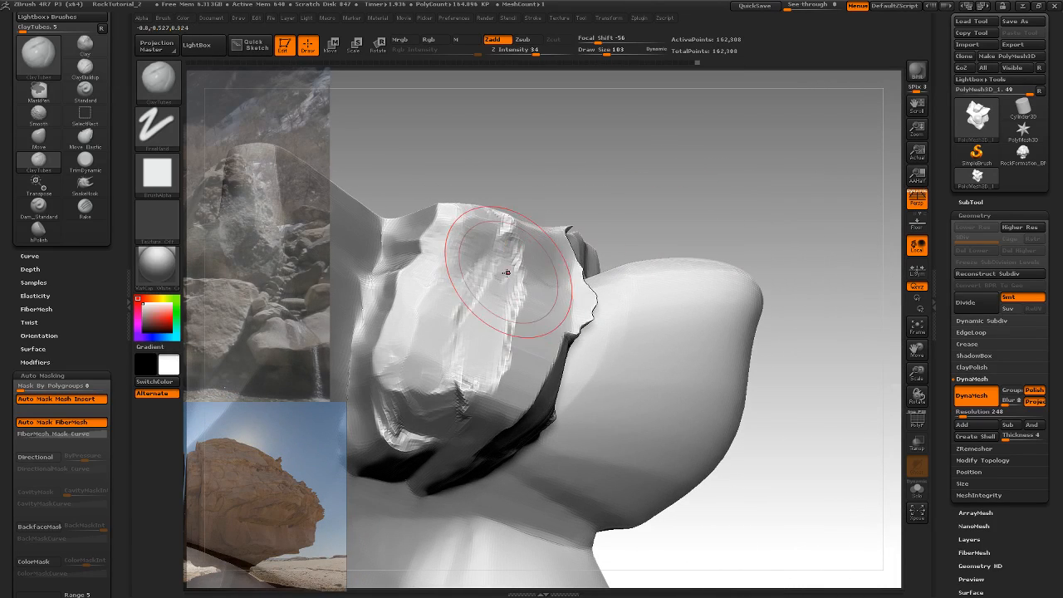
# Carve a deep curved crack across the protruding block with Dam_Standard, undoing a stroke along the way
pyautogui.press('b')
pyautogui.press('d')
pyautogui.press('s')
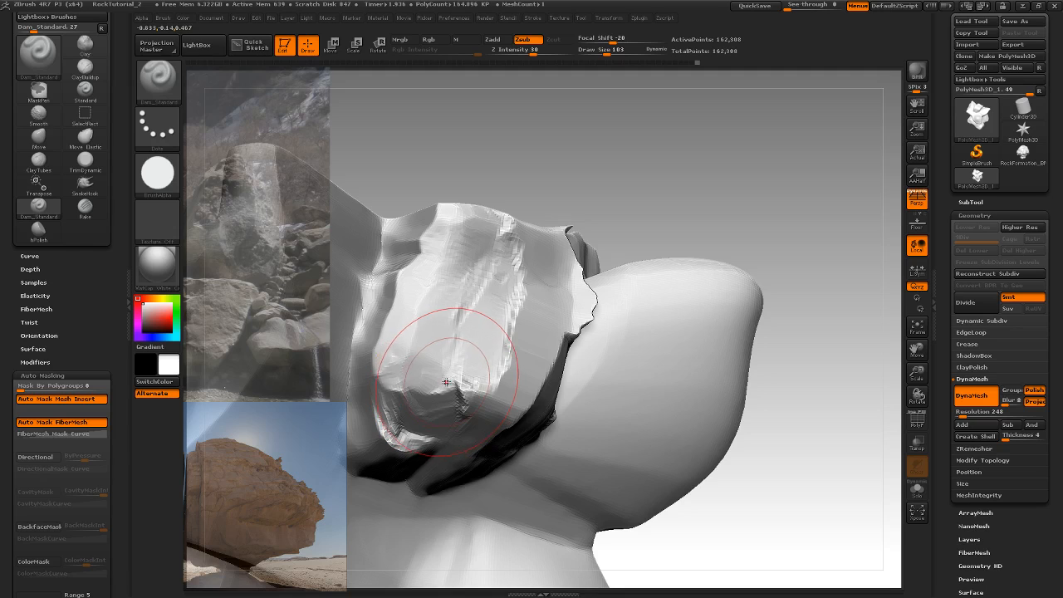
pyautogui.moveTo(421, 393); pyautogui.dragTo(476, 341)
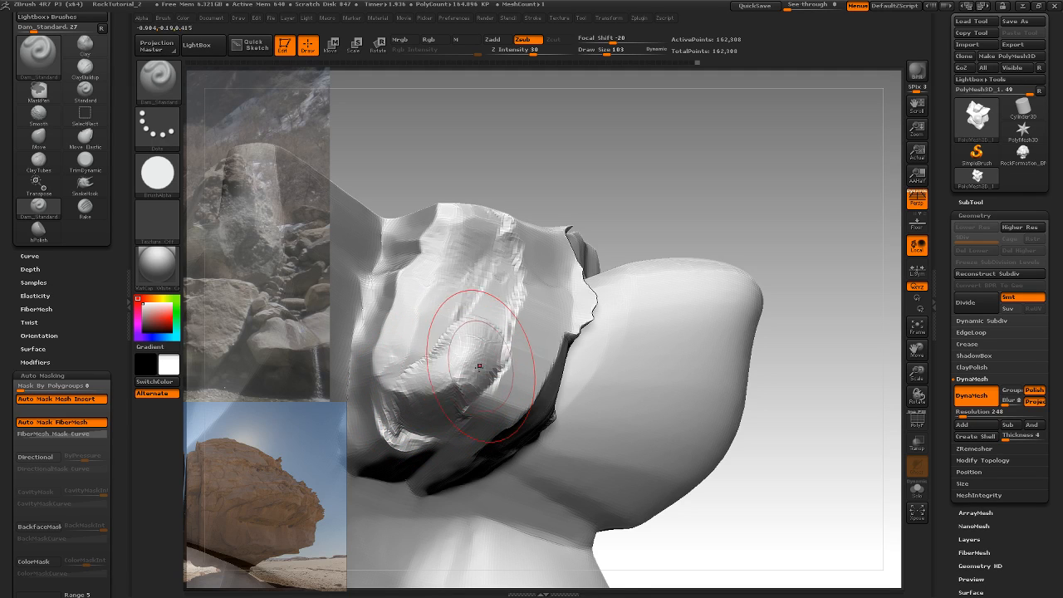
pyautogui.hotkey('ctrl', 'z')
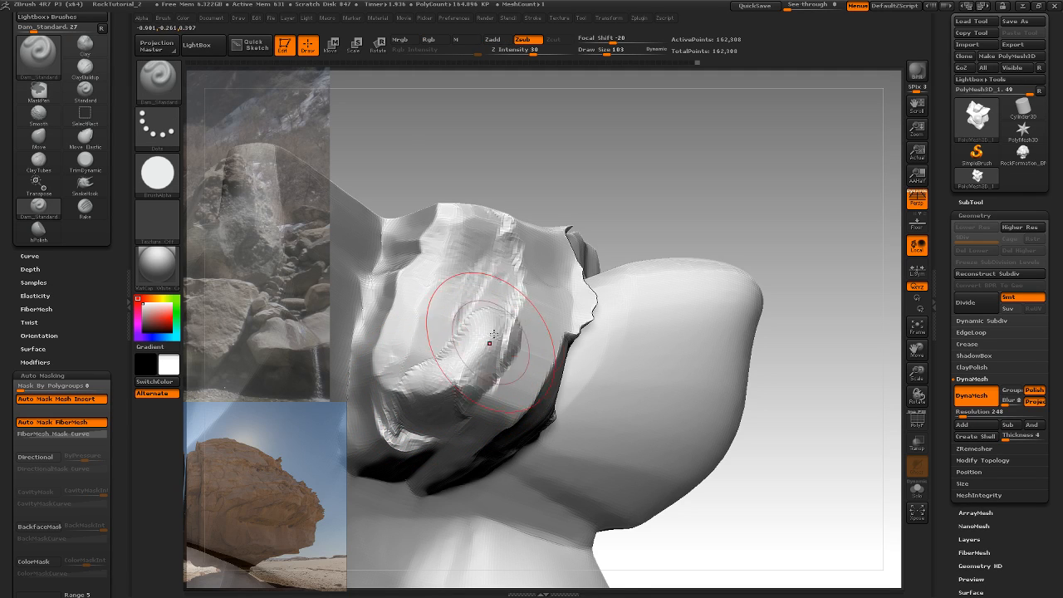
pyautogui.moveTo(508, 268); pyautogui.dragTo(512, 274)
pyautogui.moveTo(510, 279)
pyautogui.mouseDown()
pyautogui.moveTo(523, 241)
pyautogui.moveTo(504, 290)
pyautogui.mouseUp()
pyautogui.moveTo(723, 208)
pyautogui.mouseDown()
pyautogui.moveTo(734, 180)
pyautogui.moveTo(735, 220)
pyautogui.moveTo(720, 209)
pyautogui.mouseUp()
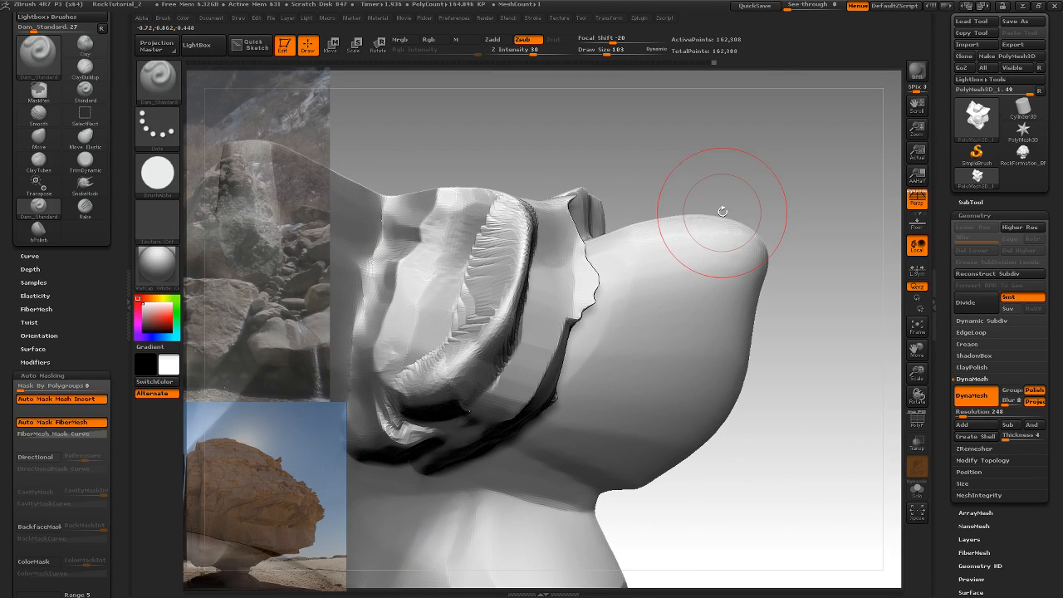
# Undo the recent Dam_Standard crack strokes on the protruding block
pyautogui.press('ctrl')
pyautogui.hotkey('ctrl', 'z')
pyautogui.hotkey('ctrl', 'z')
pyautogui.hotkey('ctrl', 'z')
pyautogui.hotkey('ctrl', 'z')
pyautogui.hotkey('ctrl', 'z')
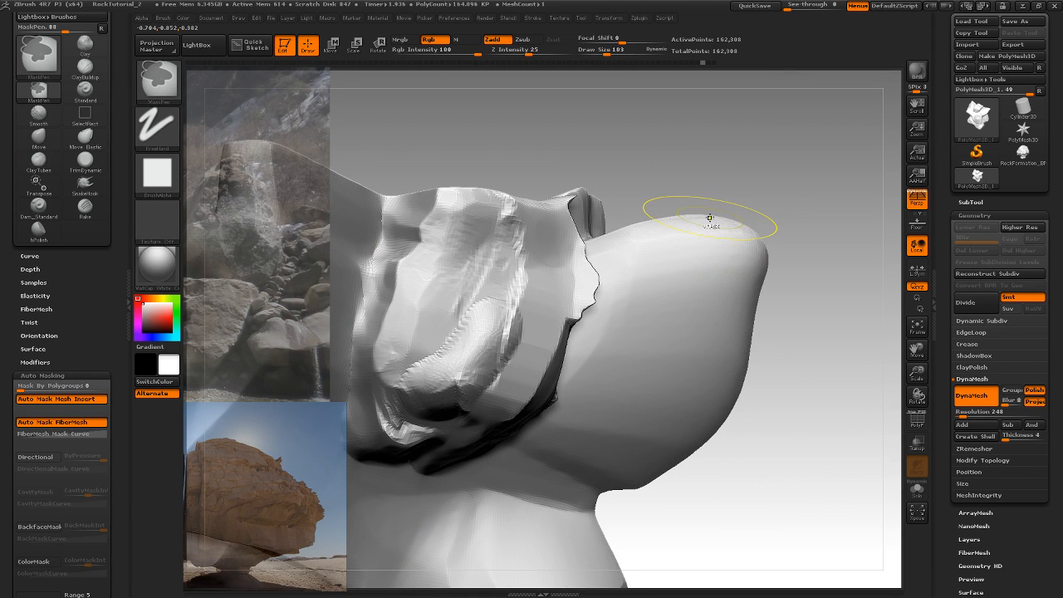
pyautogui.hotkey('ctrl', 'z')
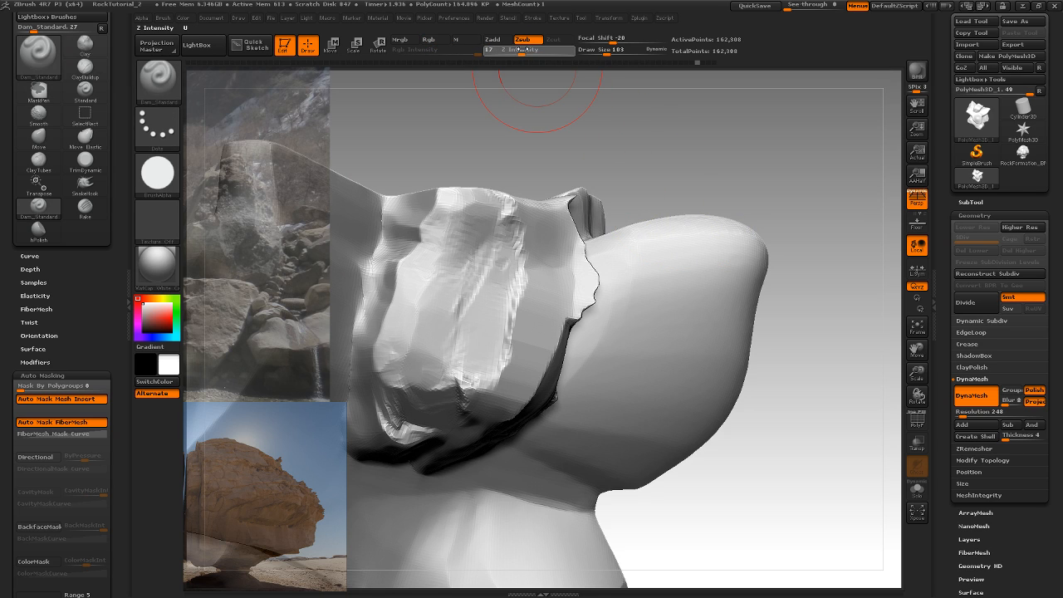
# Carve shallower curved grooves down the protruding block with Dam_Standard at a Z Intensity of 19
pyautogui.click(521, 49)
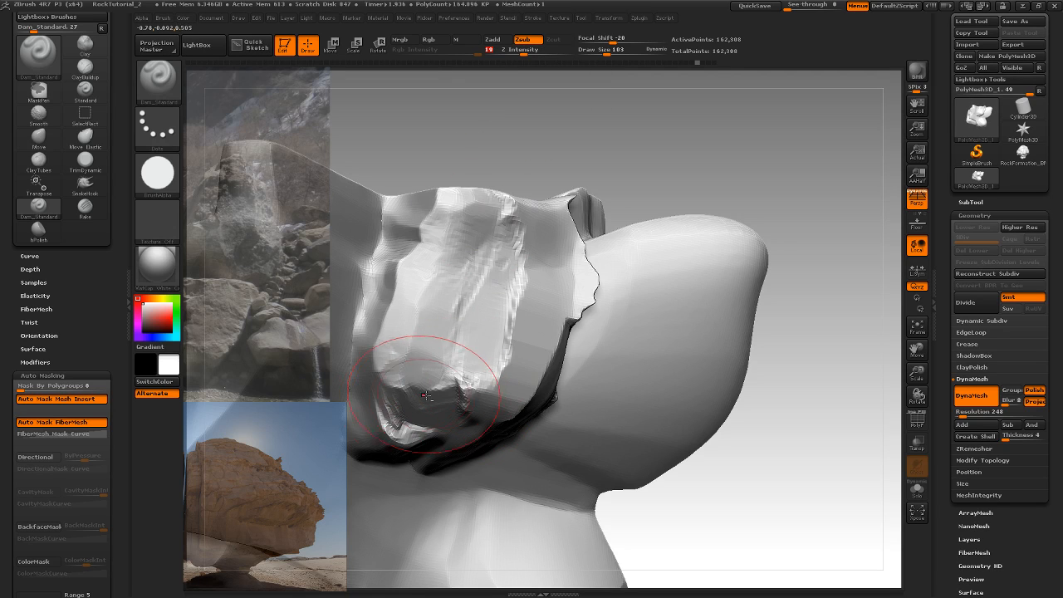
pyautogui.moveTo(426, 396)
pyautogui.mouseDown()
pyautogui.moveTo(439, 325)
pyautogui.moveTo(499, 321)
pyautogui.moveTo(502, 285)
pyautogui.moveTo(559, 241)
pyautogui.mouseUp()
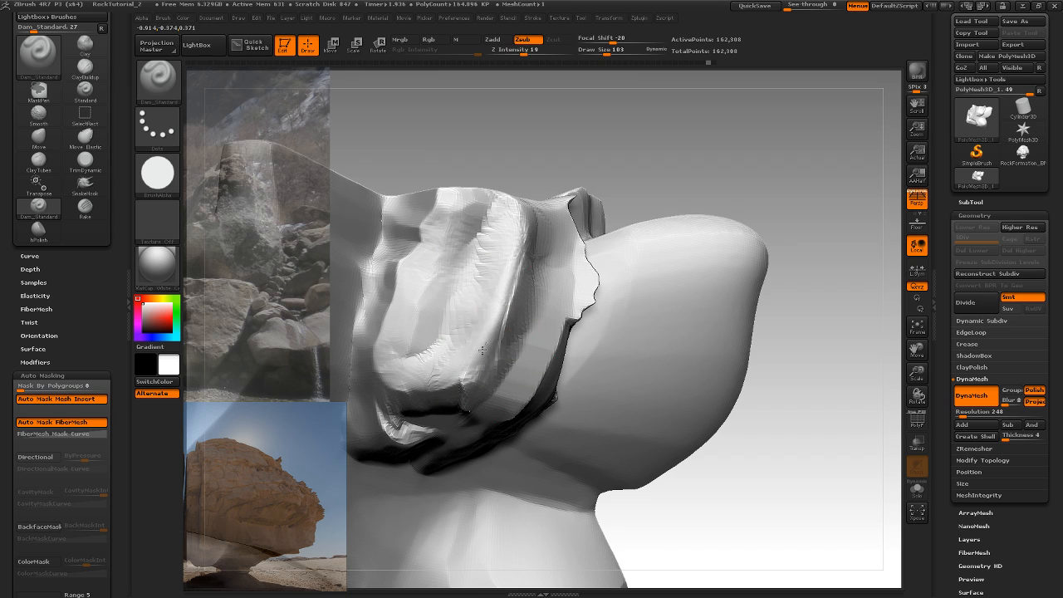
pyautogui.moveTo(726, 207); pyautogui.dragTo(786, 135)
pyautogui.moveTo(771, 185)
pyautogui.mouseDown()
pyautogui.moveTo(750, 311)
pyautogui.moveTo(704, 337)
pyautogui.moveTo(705, 312)
pyautogui.moveTo(742, 318)
pyautogui.moveTo(734, 319)
pyautogui.moveTo(760, 291)
pyautogui.moveTo(739, 297)
pyautogui.mouseUp()
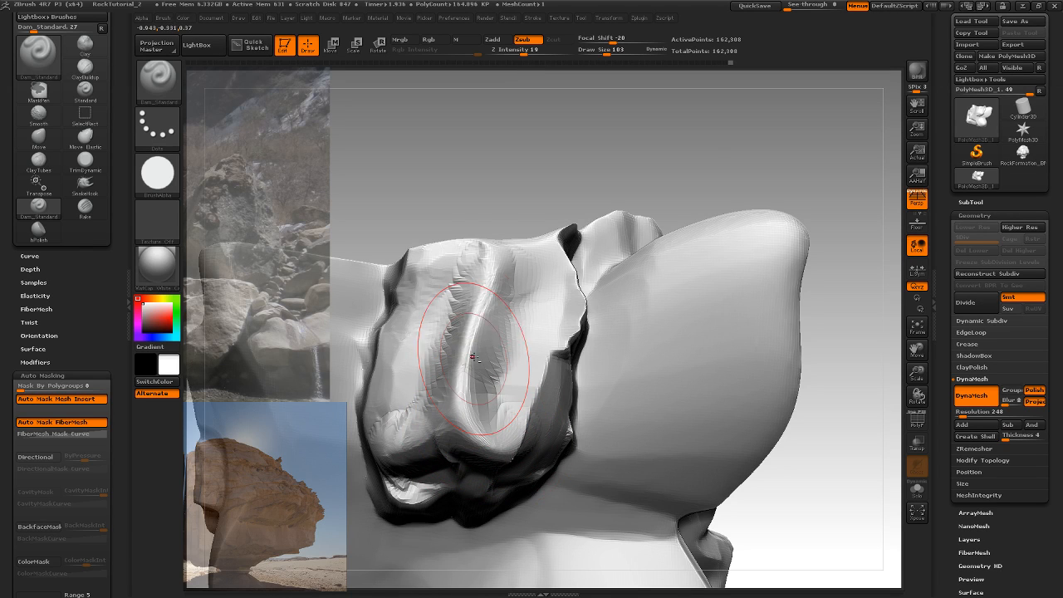
pyautogui.moveTo(774, 152)
pyautogui.mouseDown()
pyautogui.moveTo(776, 170)
pyautogui.moveTo(641, 297)
pyautogui.mouseUp()
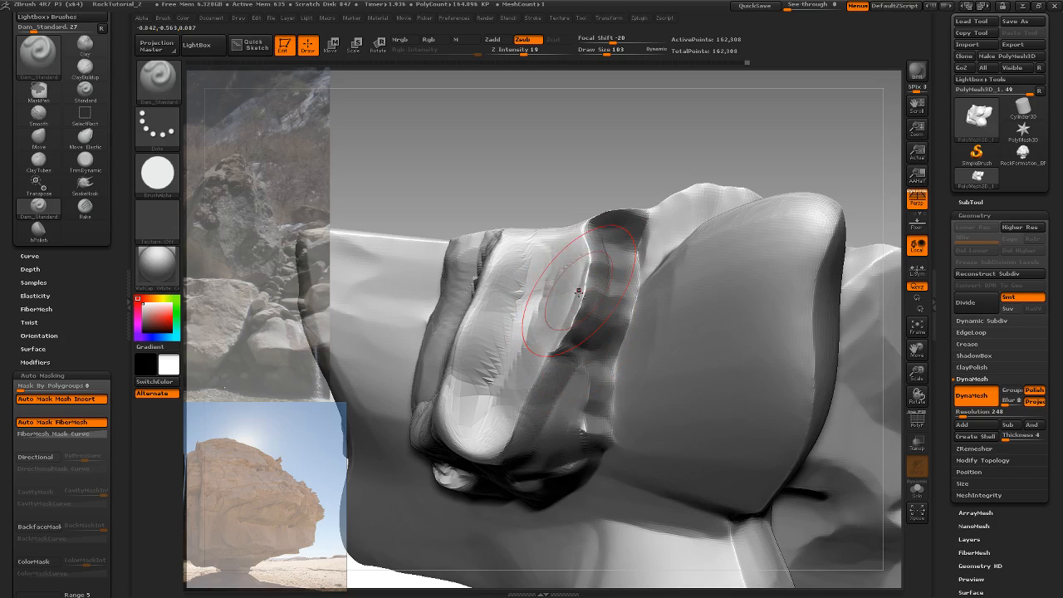
pyautogui.moveTo(686, 154); pyautogui.dragTo(710, 180)
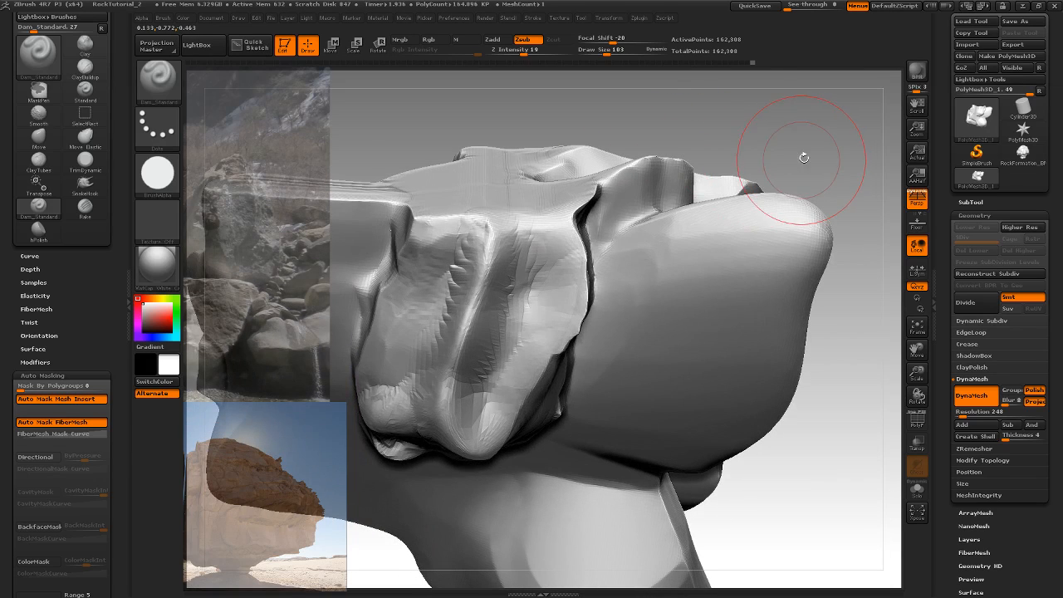
# Build up rough vertical ridges along the block's face and side edge with ClayTubes, using BackfaceMask
pyautogui.press('b')
pyautogui.press('c')
pyautogui.press('t')
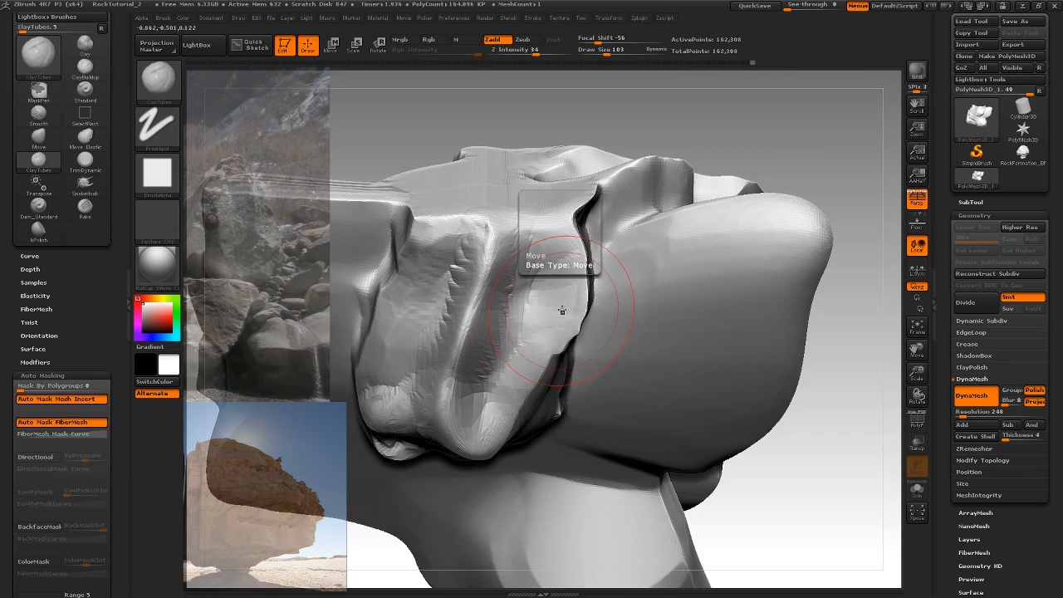
pyautogui.click(39, 526)
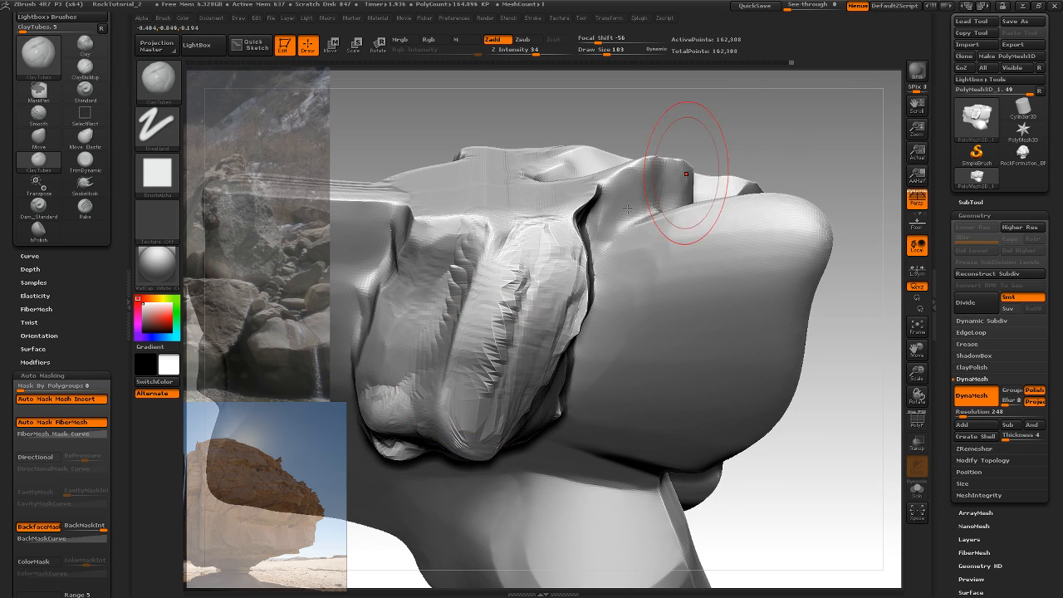
pyautogui.moveTo(628, 210); pyautogui.dragTo(565, 290, button='right')
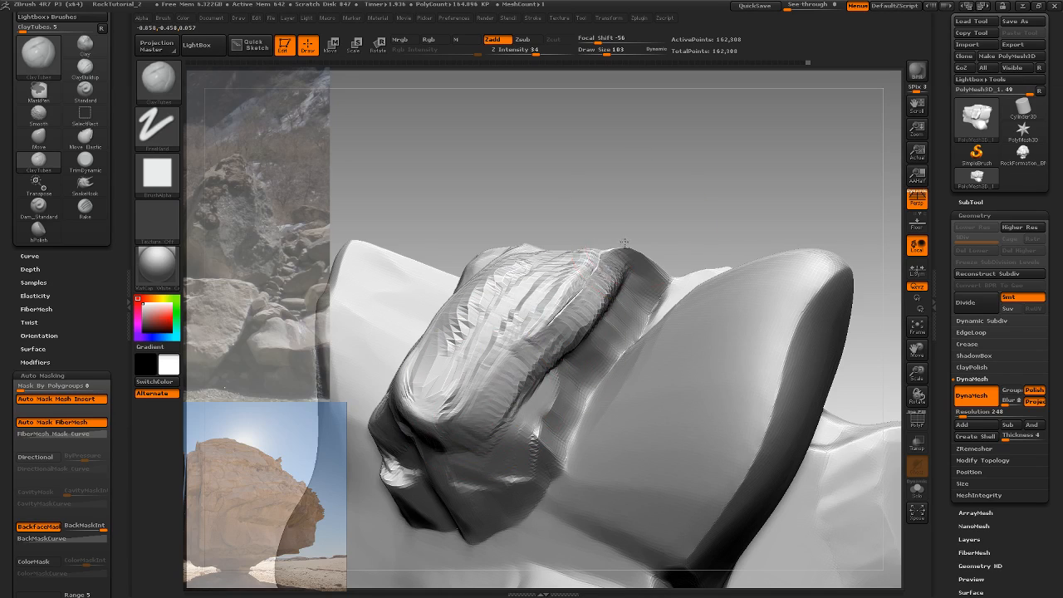
pyautogui.moveTo(714, 199)
pyautogui.mouseDown()
pyautogui.moveTo(771, 284)
pyautogui.moveTo(763, 325)
pyautogui.moveTo(743, 268)
pyautogui.moveTo(740, 208)
pyautogui.moveTo(701, 176)
pyautogui.moveTo(766, 160)
pyautogui.moveTo(760, 147)
pyautogui.moveTo(712, 141)
pyautogui.moveTo(700, 210)
pyautogui.moveTo(766, 258)
pyautogui.moveTo(810, 322)
pyautogui.moveTo(756, 184)
pyautogui.mouseUp()
pyautogui.moveTo(600, 195)
pyautogui.mouseDown()
pyautogui.moveTo(625, 220)
pyautogui.moveTo(645, 172)
pyautogui.mouseUp()
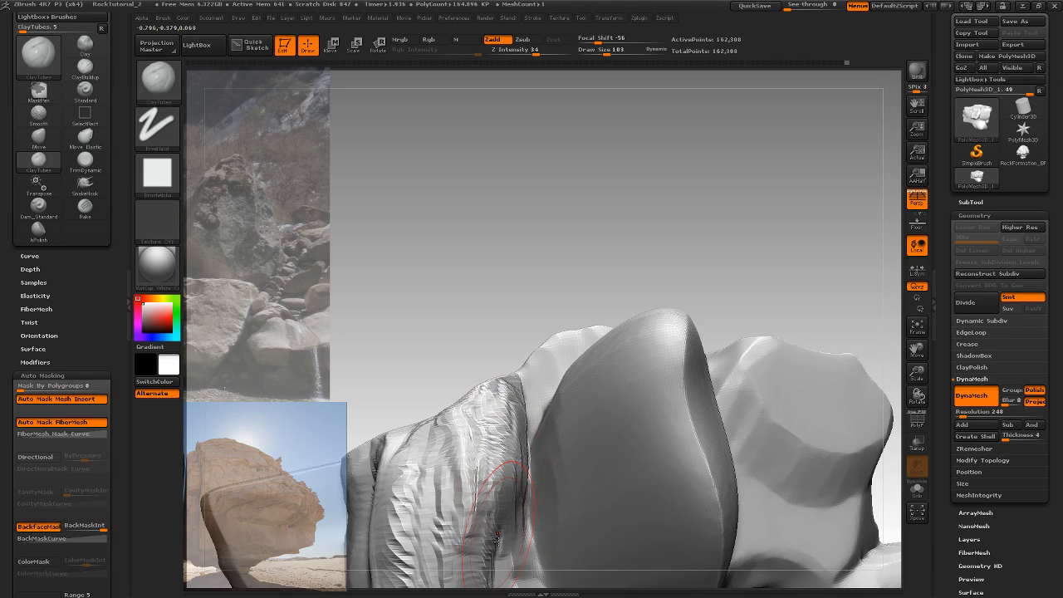
pyautogui.moveTo(546, 264); pyautogui.dragTo(514, 339)
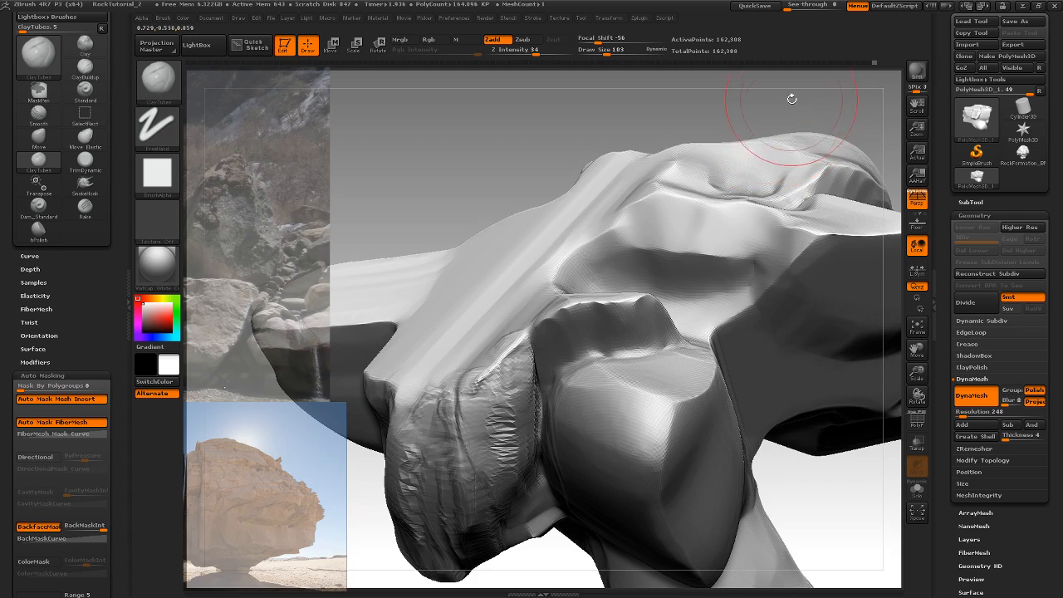
# Raise the DynaMesh resolution to 320 and remesh the rock
pyautogui.moveTo(790, 100)
pyautogui.mouseDown()
pyautogui.moveTo(817, 119)
pyautogui.moveTo(729, 225)
pyautogui.moveTo(675, 249)
pyautogui.moveTo(651, 213)
pyautogui.moveTo(629, 265)
pyautogui.moveTo(612, 273)
pyautogui.moveTo(694, 208)
pyautogui.moveTo(711, 209)
pyautogui.moveTo(684, 193)
pyautogui.moveTo(719, 135)
pyautogui.moveTo(731, 141)
pyautogui.moveTo(717, 238)
pyautogui.moveTo(740, 247)
pyautogui.moveTo(789, 218)
pyautogui.moveTo(734, 203)
pyautogui.mouseUp()
pyautogui.press('ctrl')
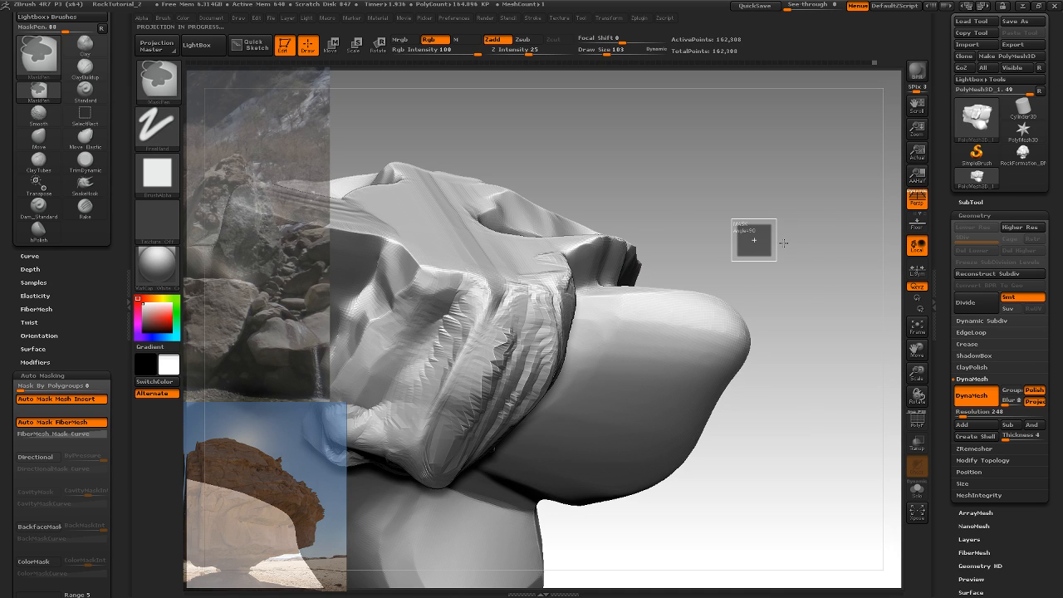
pyautogui.moveTo(783, 238)
pyautogui.mouseDown()
pyautogui.moveTo(752, 228)
pyautogui.moveTo(780, 211)
pyautogui.mouseUp()
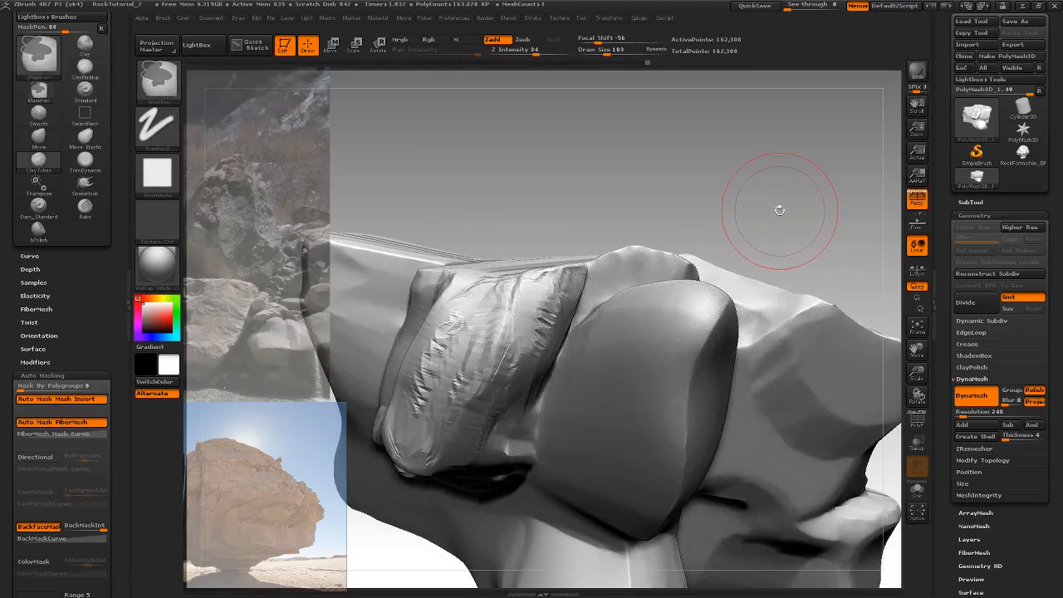
pyautogui.press('ctrl')
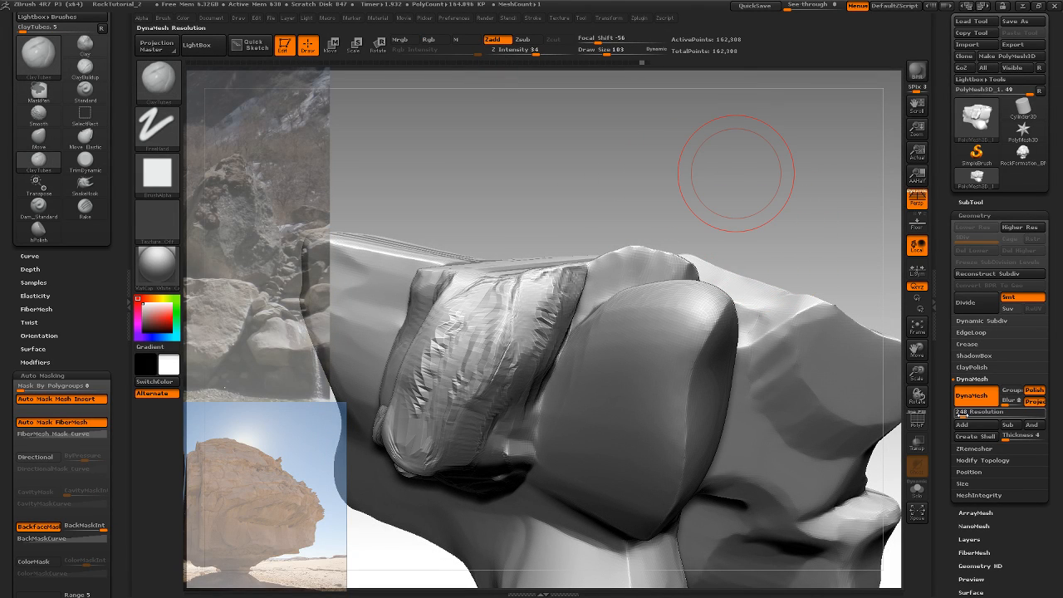
pyautogui.moveTo(962, 416); pyautogui.dragTo(966, 416)
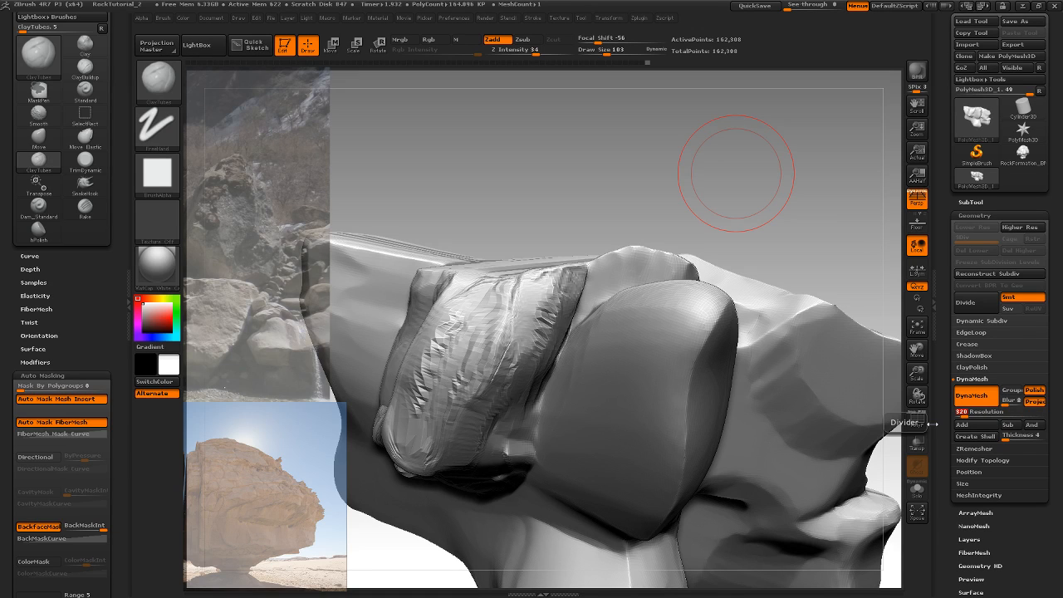
pyautogui.press('ctrl')
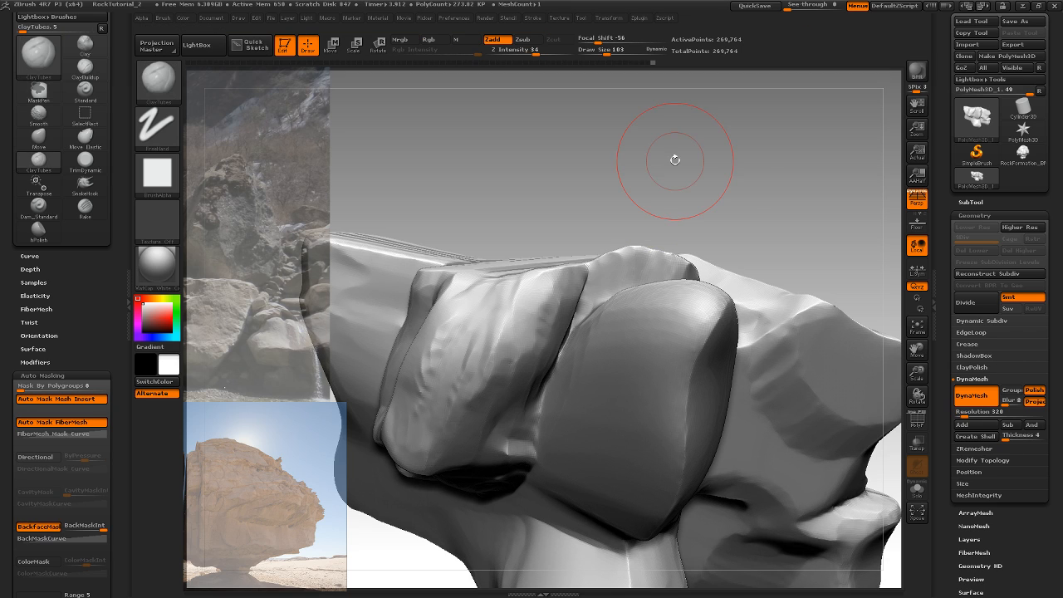
# Set the MaskPen stroke to Lasso and mask the protruding block from above
pyautogui.moveTo(712, 175)
pyautogui.mouseDown()
pyautogui.moveTo(736, 158)
pyautogui.moveTo(707, 155)
pyautogui.moveTo(709, 174)
pyautogui.moveTo(719, 157)
pyautogui.moveTo(707, 166)
pyautogui.moveTo(751, 246)
pyautogui.moveTo(812, 257)
pyautogui.moveTo(790, 238)
pyautogui.mouseUp()
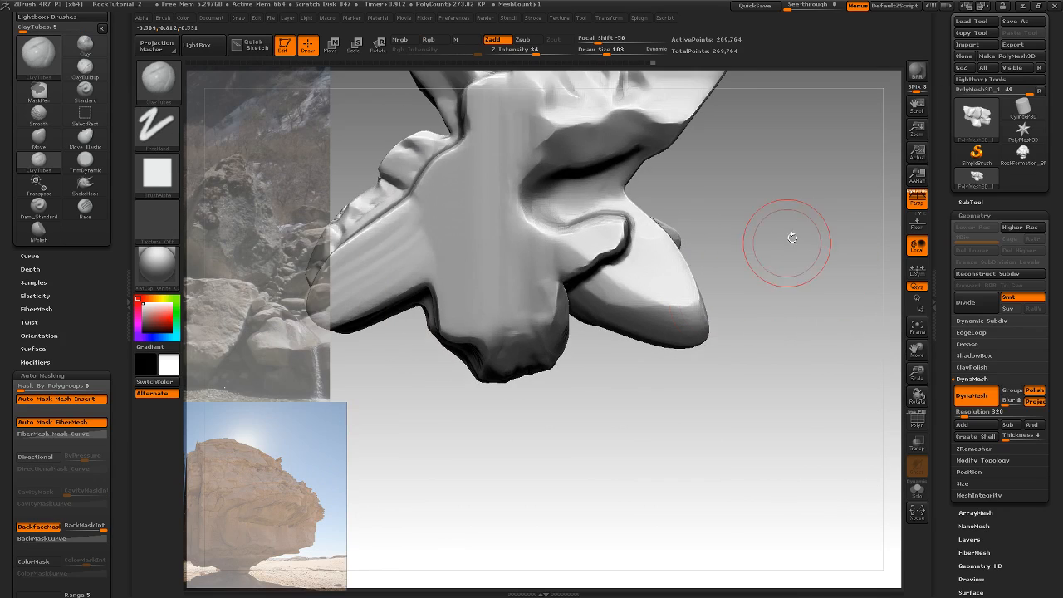
pyautogui.moveTo(590, 410)
pyautogui.mouseDown()
pyautogui.moveTo(572, 428)
pyautogui.moveTo(550, 368)
pyautogui.moveTo(540, 408)
pyautogui.moveTo(544, 419)
pyautogui.moveTo(582, 256)
pyautogui.moveTo(565, 261)
pyautogui.moveTo(647, 236)
pyautogui.moveTo(477, 403)
pyautogui.mouseUp()
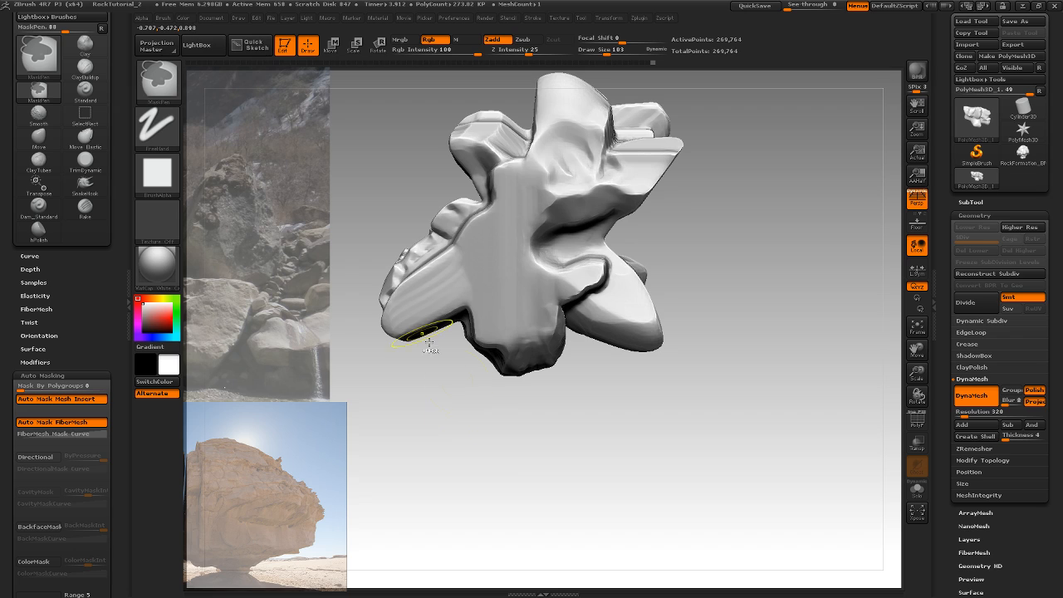
pyautogui.click(154, 127)
pyautogui.click(316, 166)
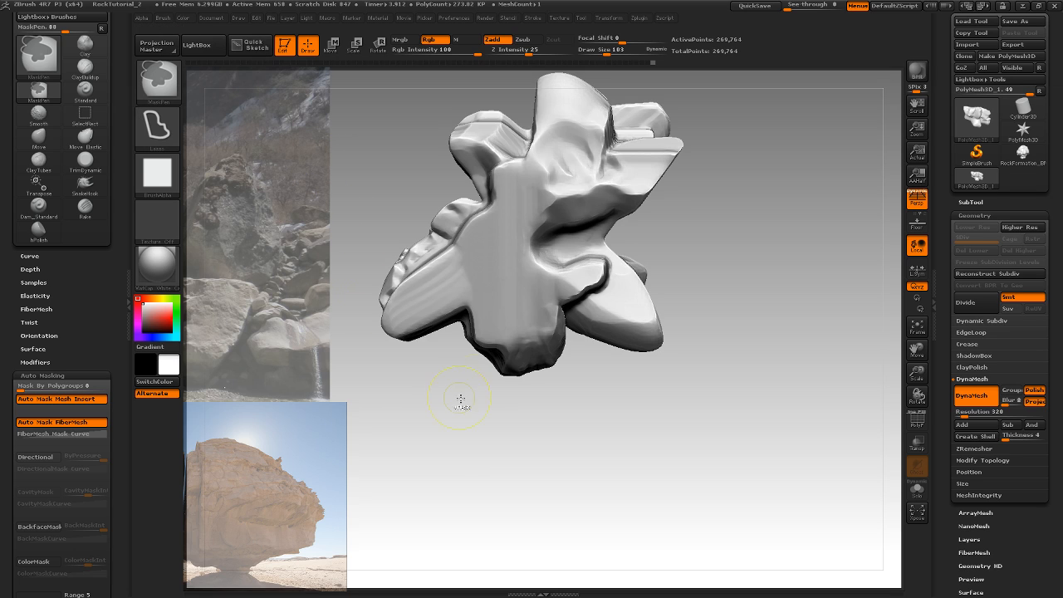
pyautogui.moveTo(455, 318)
pyautogui.keyDown('ctrl'); pyautogui.mouseDown()
pyautogui.moveTo(519, 295)
pyautogui.moveTo(549, 411)
pyautogui.moveTo(487, 550)
pyautogui.mouseUp(); pyautogui.keyUp('ctrl')
# Clear the mask from the large rounded boulder and other rock parts next to the protruding block
pyautogui.moveTo(610, 444)
pyautogui.mouseDown()
pyautogui.moveTo(625, 329)
pyautogui.moveTo(615, 387)
pyautogui.moveTo(684, 396)
pyautogui.moveTo(689, 419)
pyautogui.mouseUp()
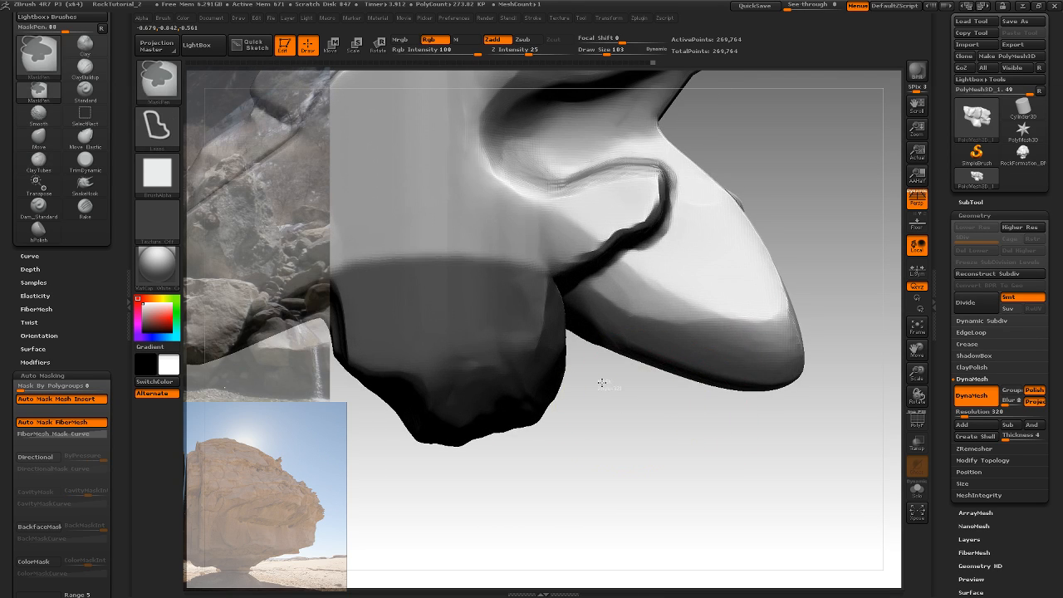
pyautogui.moveTo(568, 286)
pyautogui.keyDown('ctrl'); pyautogui.mouseDown()
pyautogui.moveTo(900, 193)
pyautogui.moveTo(897, 203)
pyautogui.mouseUp(); pyautogui.keyUp('ctrl')
pyautogui.moveTo(843, 285)
pyautogui.mouseDown()
pyautogui.moveTo(864, 208)
pyautogui.moveTo(884, 178)
pyautogui.mouseUp()
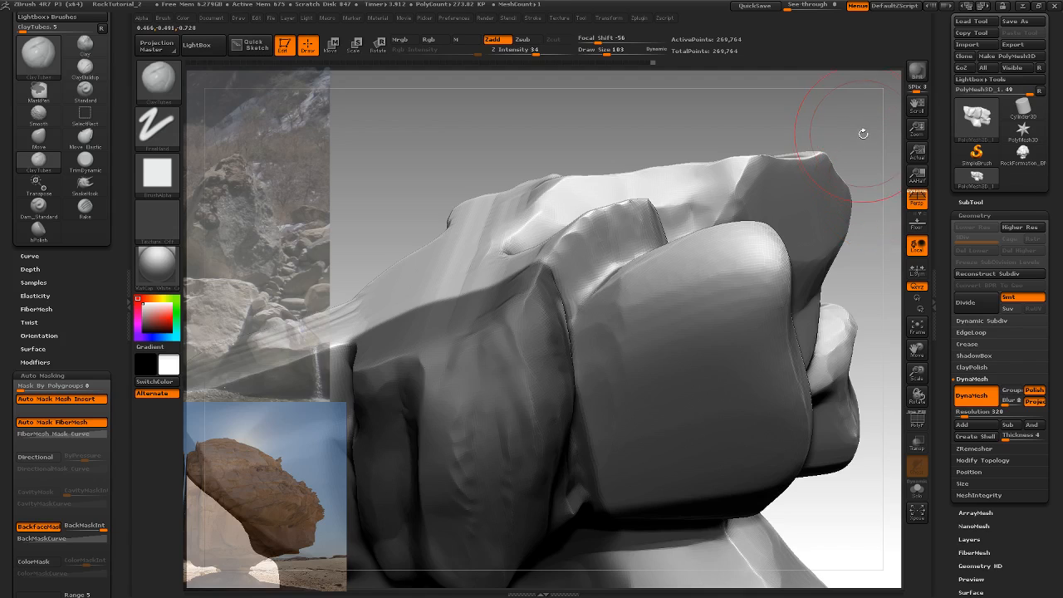
pyautogui.moveTo(864, 133)
pyautogui.mouseDown()
pyautogui.moveTo(768, 127)
pyautogui.moveTo(781, 181)
pyautogui.moveTo(748, 324)
pyautogui.mouseUp()
pyautogui.press('ctrl')
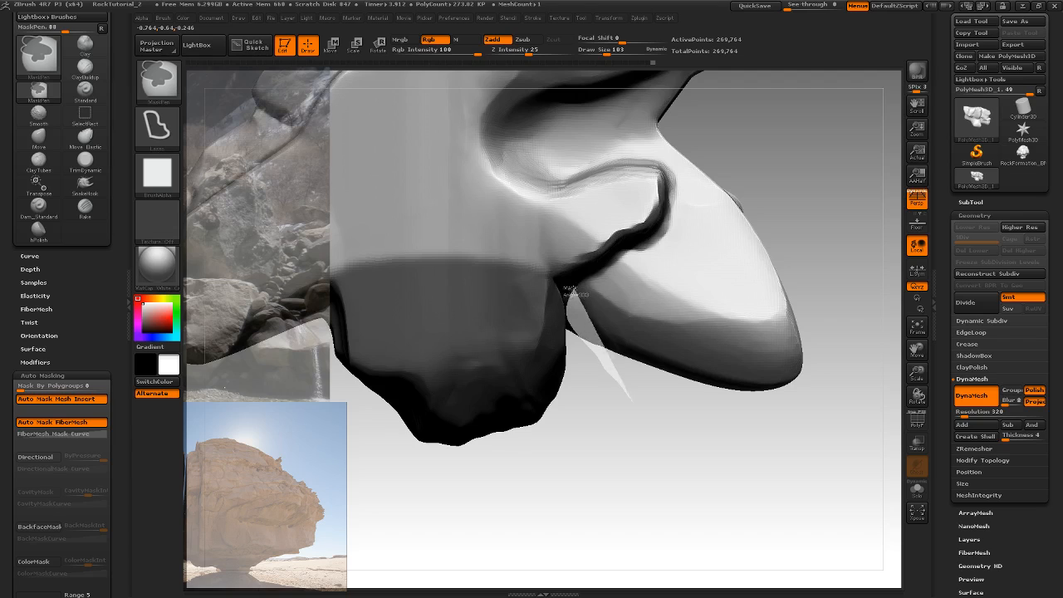
pyautogui.moveTo(573, 291)
pyautogui.keyDown('ctrl'); pyautogui.mouseDown()
pyautogui.moveTo(800, 177)
pyautogui.moveTo(864, 291)
pyautogui.moveTo(818, 225)
pyautogui.moveTo(809, 189)
pyautogui.moveTo(839, 215)
pyautogui.moveTo(842, 178)
pyautogui.moveTo(836, 238)
pyautogui.moveTo(804, 238)
pyautogui.moveTo(778, 303)
pyautogui.moveTo(764, 408)
pyautogui.moveTo(798, 394)
pyautogui.moveTo(688, 491)
pyautogui.moveTo(648, 363)
pyautogui.mouseUp(); pyautogui.keyUp('ctrl')
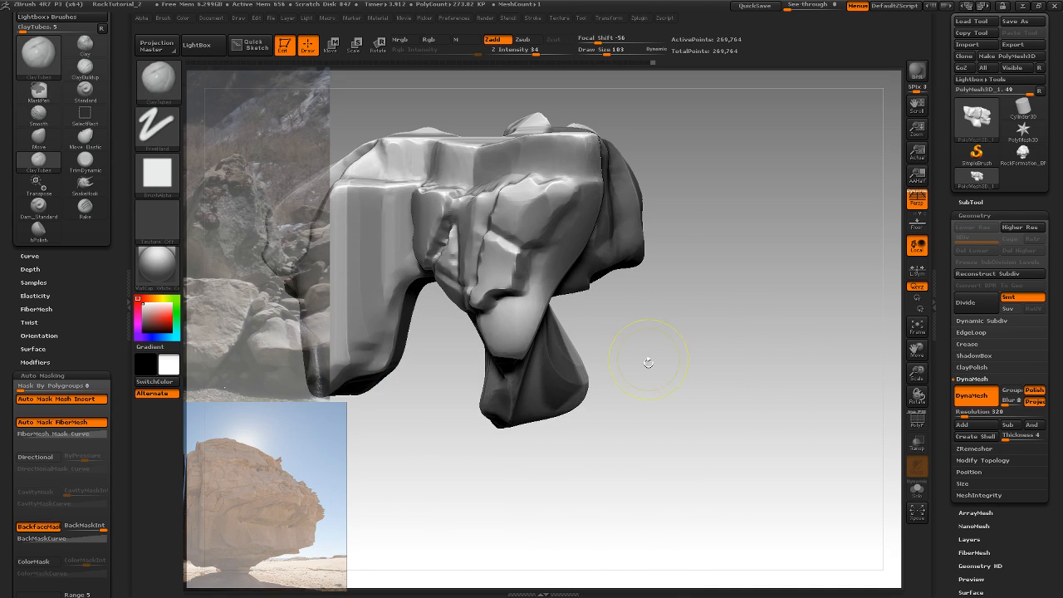
pyautogui.press('ctrl')
pyautogui.moveTo(558, 304)
pyautogui.keyDown('ctrl'); pyautogui.mouseDown()
pyautogui.moveTo(483, 376)
pyautogui.moveTo(613, 505)
pyautogui.moveTo(638, 482)
pyautogui.mouseUp(); pyautogui.keyUp('ctrl')
pyautogui.moveTo(739, 385)
pyautogui.mouseDown()
pyautogui.moveTo(674, 362)
pyautogui.moveTo(751, 344)
pyautogui.mouseUp()
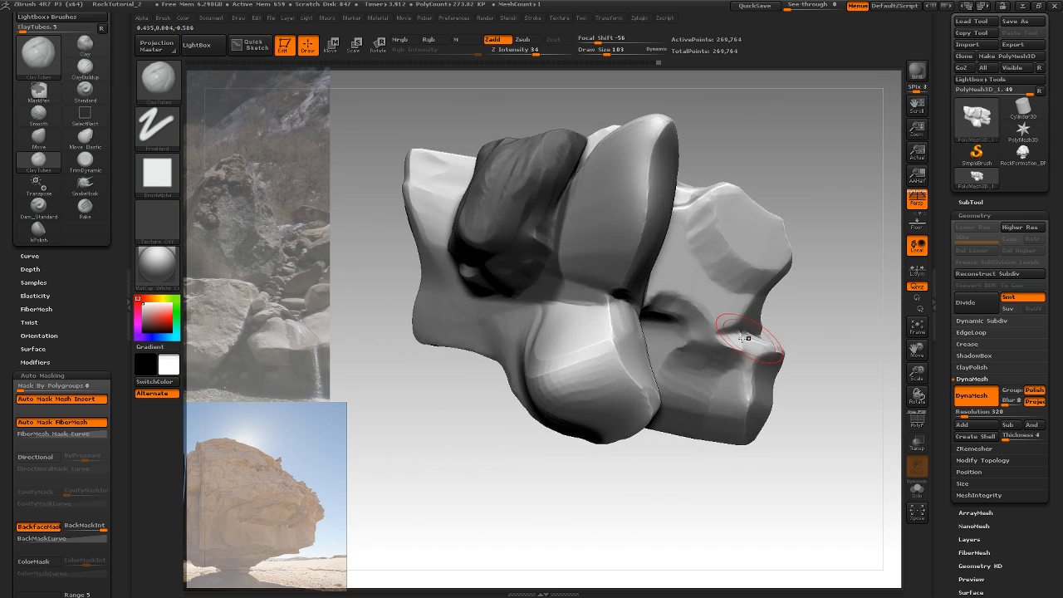
# Trim the mask along both sides and the underside of the protruding block with lasso selections
pyautogui.moveTo(673, 505)
pyautogui.mouseDown()
pyautogui.moveTo(697, 479)
pyautogui.moveTo(707, 424)
pyautogui.moveTo(751, 392)
pyautogui.moveTo(806, 322)
pyautogui.moveTo(800, 366)
pyautogui.moveTo(795, 333)
pyautogui.mouseUp()
pyautogui.press('ctrl')
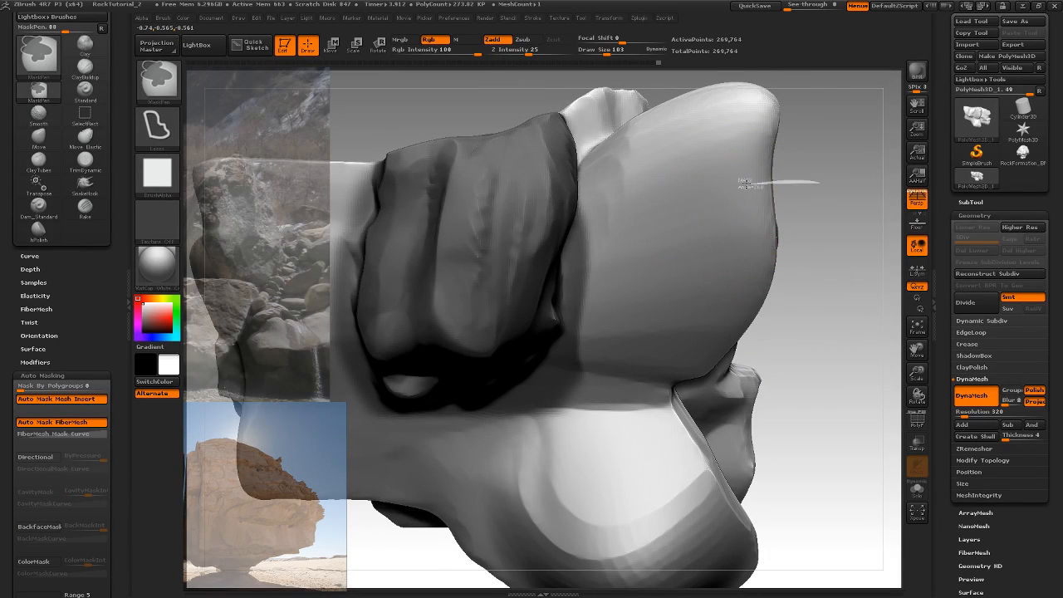
pyautogui.moveTo(579, 229)
pyautogui.keyDown('ctrl'); pyautogui.mouseDown()
pyautogui.moveTo(568, 246)
pyautogui.moveTo(563, 360)
pyautogui.mouseUp(); pyautogui.keyUp('ctrl')
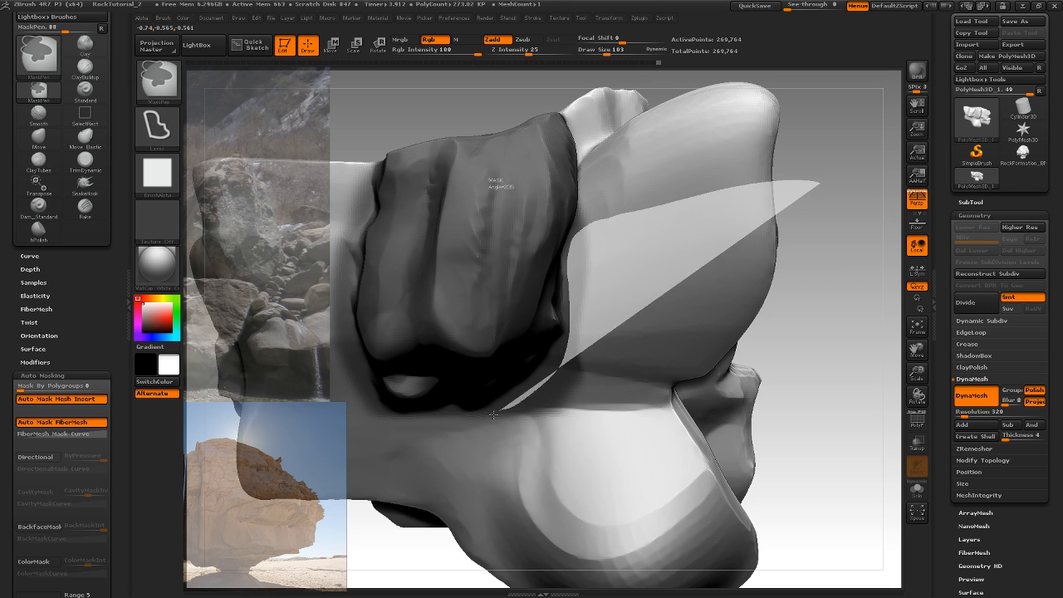
pyautogui.keyDown('ctrl'); pyautogui.keyDown('alt'); pyautogui.moveTo(493, 414); pyautogui.dragTo(781, 496); pyautogui.keyUp('alt'); pyautogui.keyUp('ctrl')
pyautogui.keyDown('alt'); pyautogui.moveTo(802, 361); pyautogui.dragTo(938, 358); pyautogui.keyUp('alt')
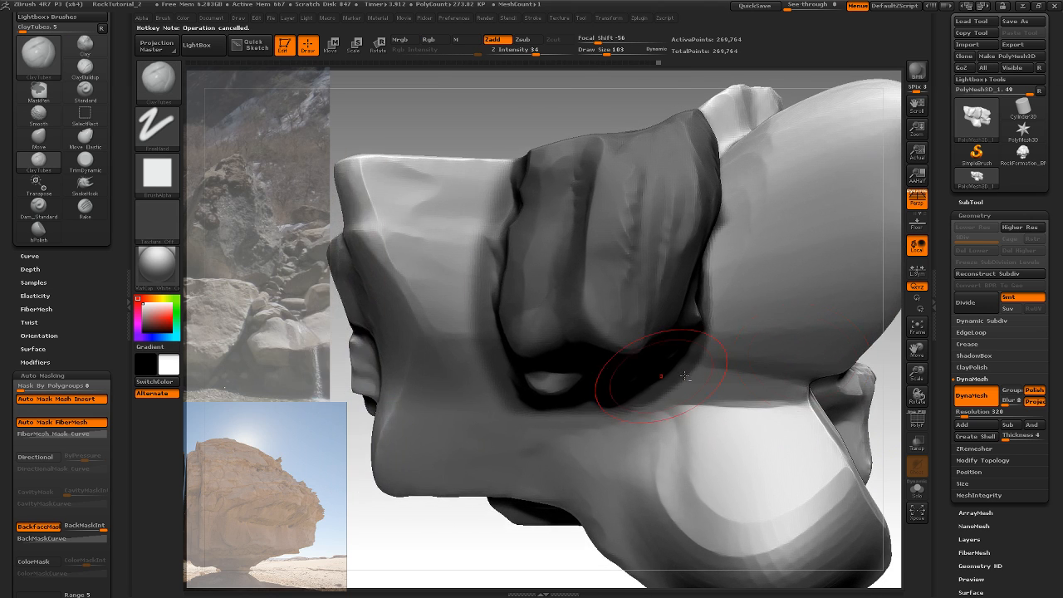
pyautogui.press('ctrl')
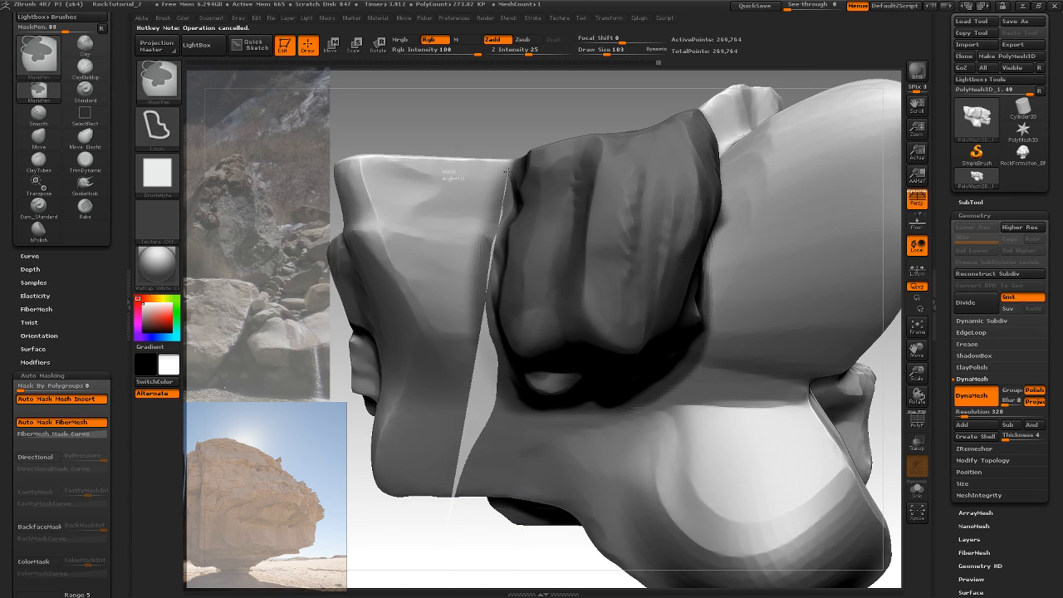
pyautogui.moveTo(507, 171)
pyautogui.keyDown('ctrl'); pyautogui.keyDown('alt'); pyautogui.mouseDown()
pyautogui.moveTo(445, 152)
pyautogui.moveTo(226, 432)
pyautogui.moveTo(241, 462)
pyautogui.mouseUp(); pyautogui.keyUp('alt'); pyautogui.keyUp('ctrl')
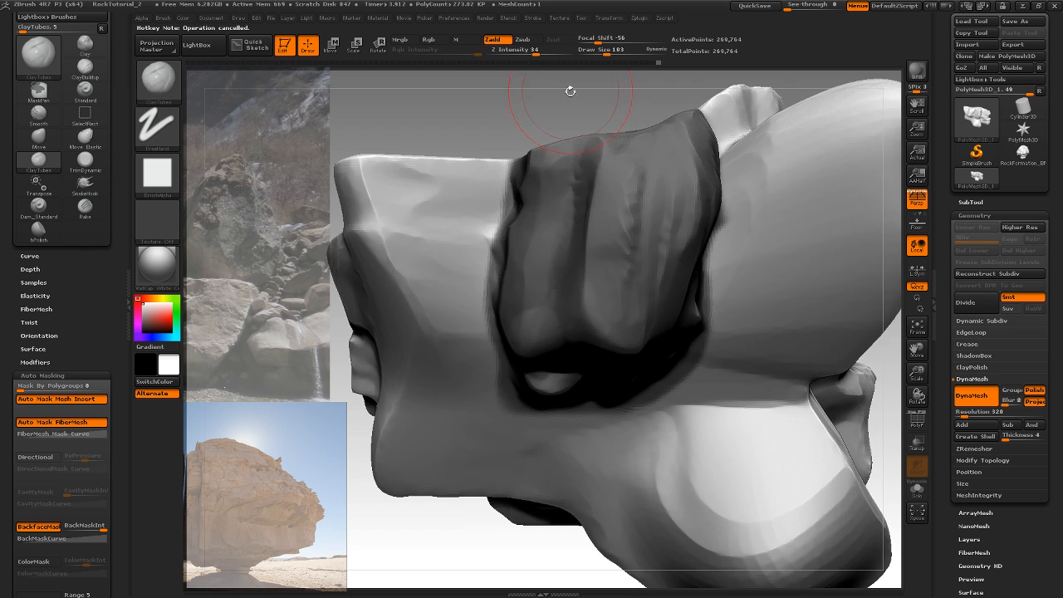
# Examine the masked block from several angles and check the mesh's polygroups with PolyFrame
pyautogui.keyDown('alt'); pyautogui.moveTo(571, 92); pyautogui.dragTo(721, 127); pyautogui.keyUp('alt')
pyautogui.keyDown('alt'); pyautogui.moveTo(852, 94); pyautogui.dragTo(638, 218); pyautogui.keyUp('alt')
pyautogui.moveTo(727, 241); pyautogui.dragTo(796, 262)
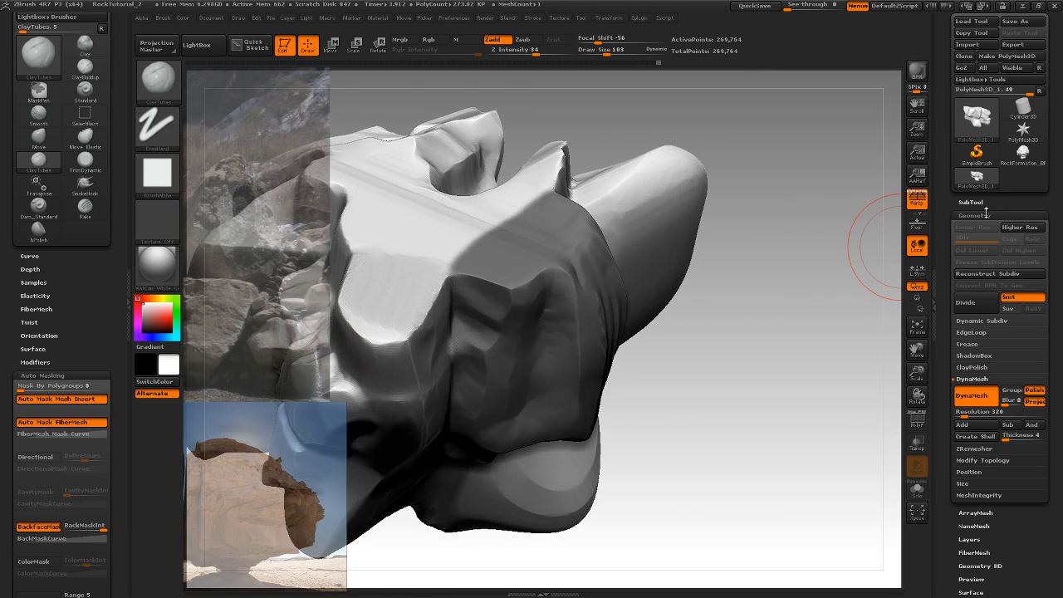
pyautogui.scroll(-3, 987, 213)
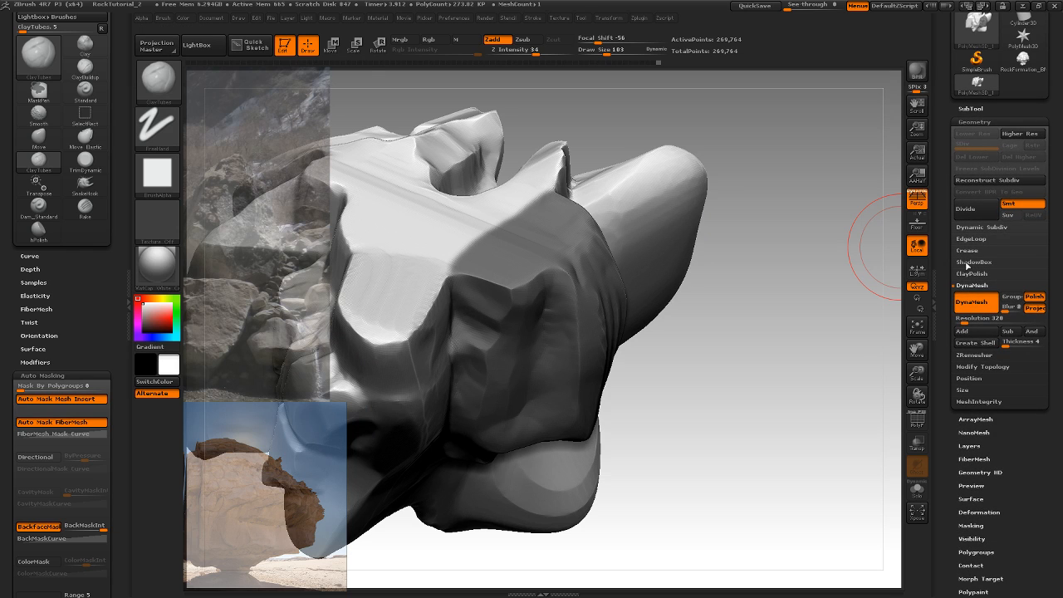
pyautogui.click(917, 422)
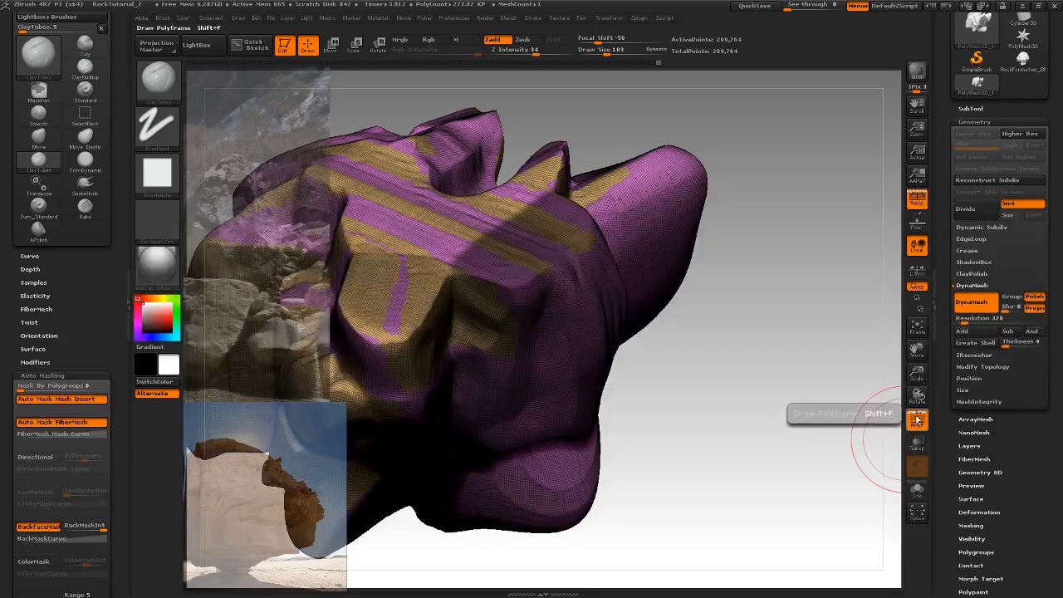
pyautogui.click(917, 421)
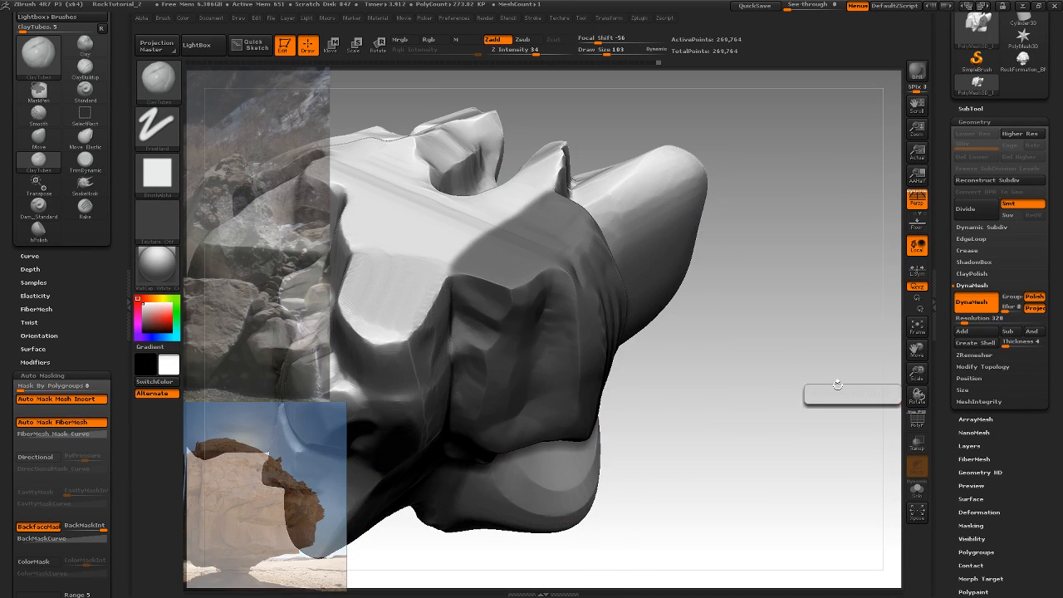
pyautogui.moveTo(823, 391); pyautogui.dragTo(872, 284)
pyautogui.moveTo(1003, 121); pyautogui.dragTo(999, 35)
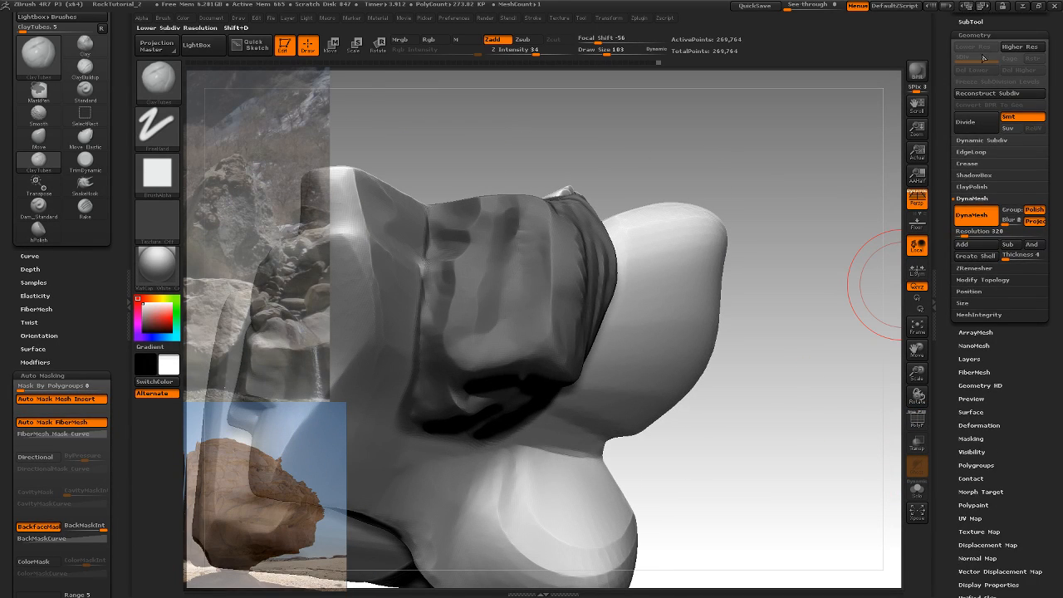
# Turn the masked protruding block into its own polygroup and check the grouping with PolyFrame
pyautogui.scroll(-5, 976, 340)
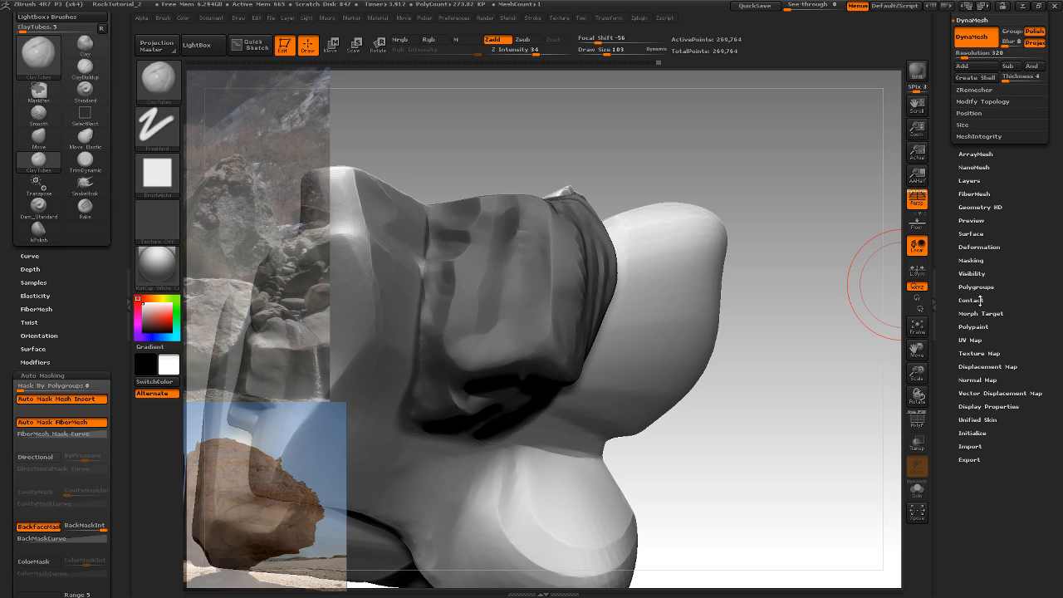
pyautogui.click(983, 288)
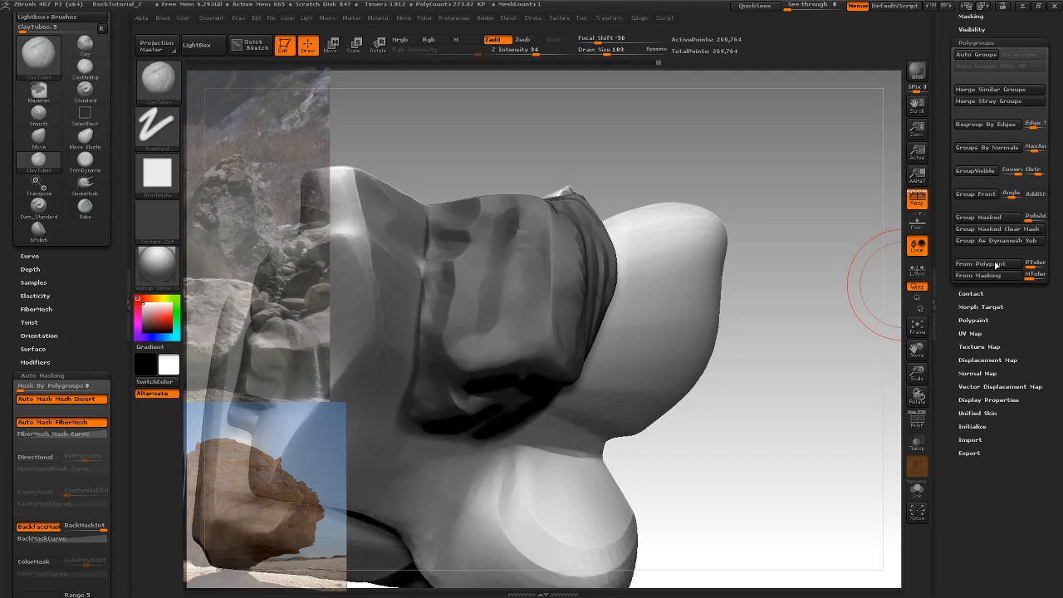
pyautogui.click(994, 220)
pyautogui.moveTo(879, 222)
pyautogui.mouseDown()
pyautogui.moveTo(857, 223)
pyautogui.moveTo(844, 303)
pyautogui.moveTo(864, 291)
pyautogui.moveTo(862, 275)
pyautogui.moveTo(858, 312)
pyautogui.mouseUp()
pyautogui.click(917, 425)
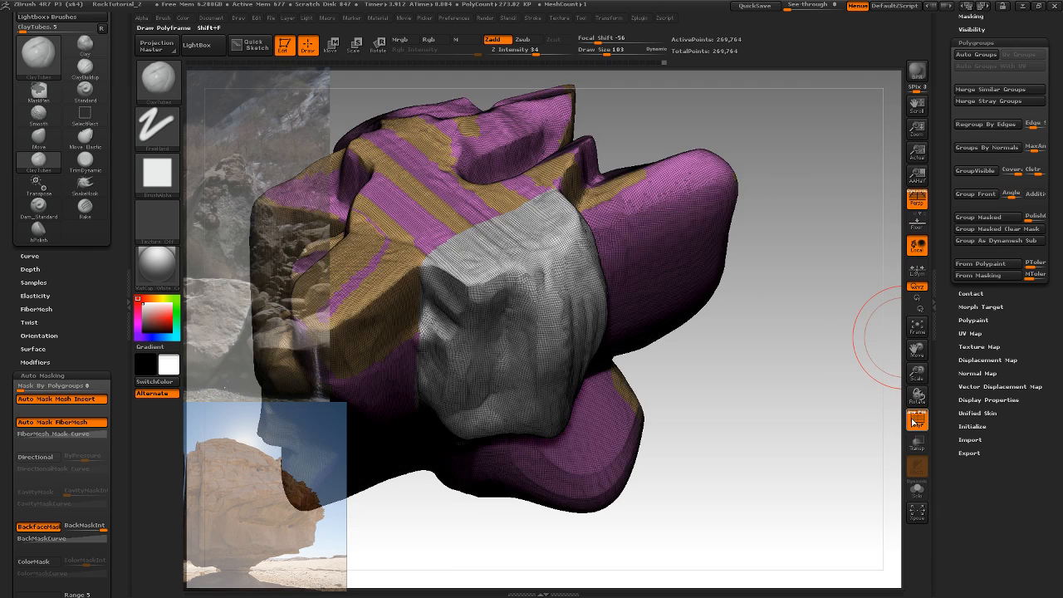
pyautogui.click(917, 424)
# Isolate the protruding block's polygroup, hiding the rest of the rock
pyautogui.moveTo(843, 368); pyautogui.dragTo(563, 289)
pyautogui.hotkey('ctrl', 'shift')
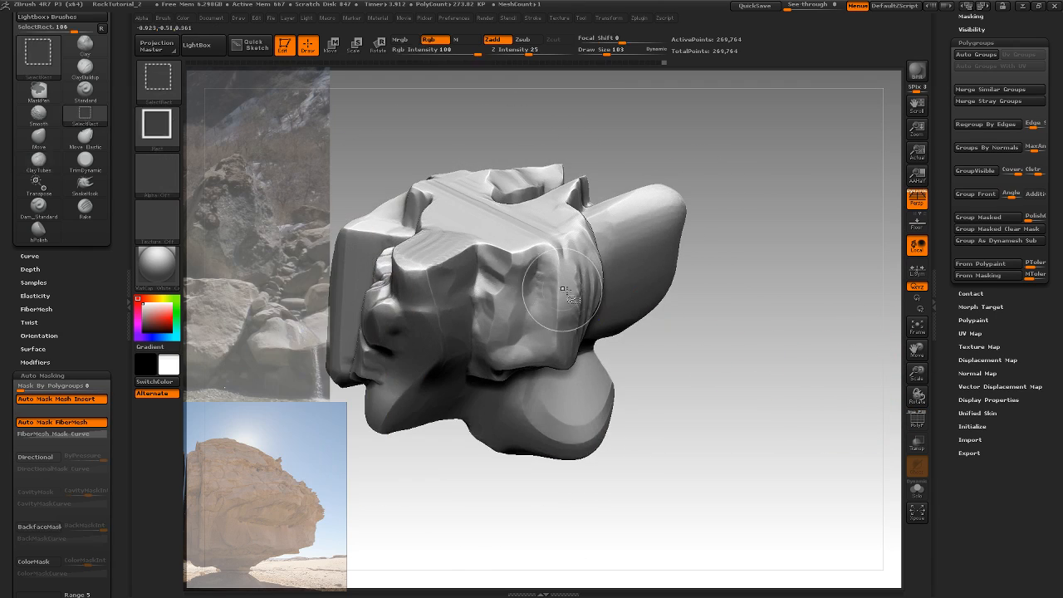
pyautogui.keyDown('ctrl'); pyautogui.keyDown('shift'); pyautogui.click(551, 280); pyautogui.keyUp('shift'); pyautogui.keyUp('ctrl')
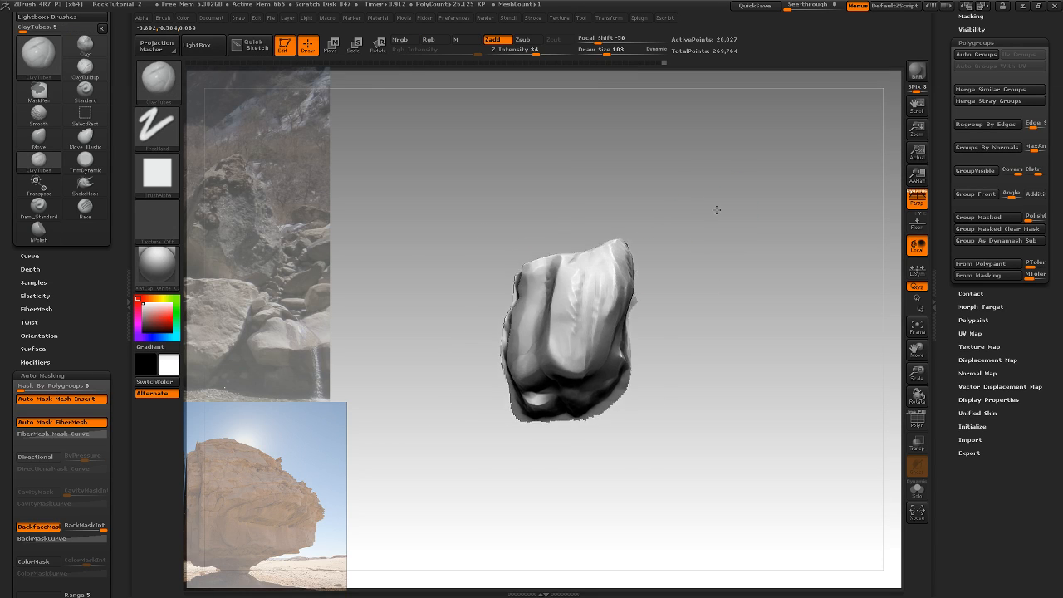
# Flatten the clay ridges on the isolated block's front bulge with the TrimDynamic brush
pyautogui.keyDown('alt'); pyautogui.moveTo(717, 211); pyautogui.dragTo(838, 257); pyautogui.keyUp('alt')
pyautogui.moveTo(814, 238)
pyautogui.mouseDown()
pyautogui.moveTo(807, 221)
pyautogui.moveTo(754, 247)
pyautogui.moveTo(797, 241)
pyautogui.moveTo(852, 269)
pyautogui.moveTo(760, 285)
pyautogui.moveTo(755, 230)
pyautogui.moveTo(754, 275)
pyautogui.moveTo(751, 244)
pyautogui.mouseUp()
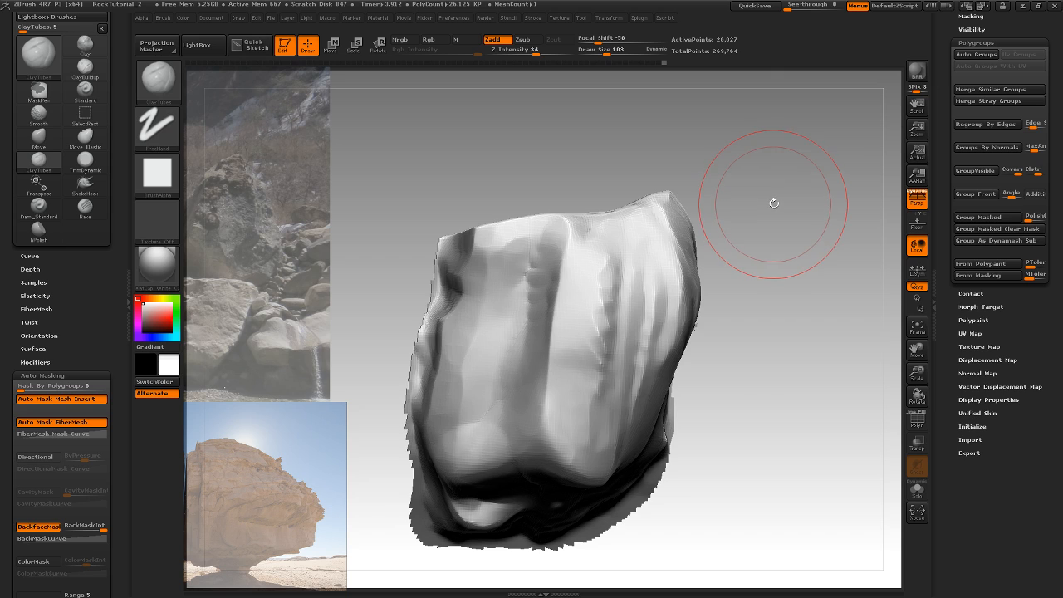
pyautogui.press('b')
pyautogui.press('t')
pyautogui.press('d')
pyautogui.moveTo(584, 261)
pyautogui.mouseDown()
pyautogui.moveTo(624, 268)
pyautogui.moveTo(608, 294)
pyautogui.mouseUp()
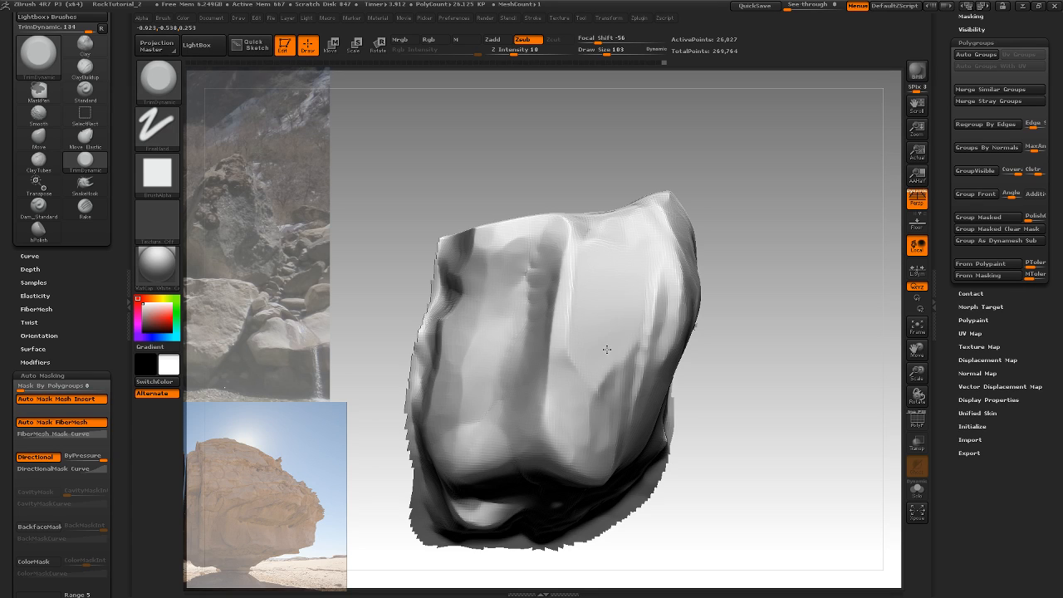
pyautogui.moveTo(611, 321); pyautogui.dragTo(632, 284)
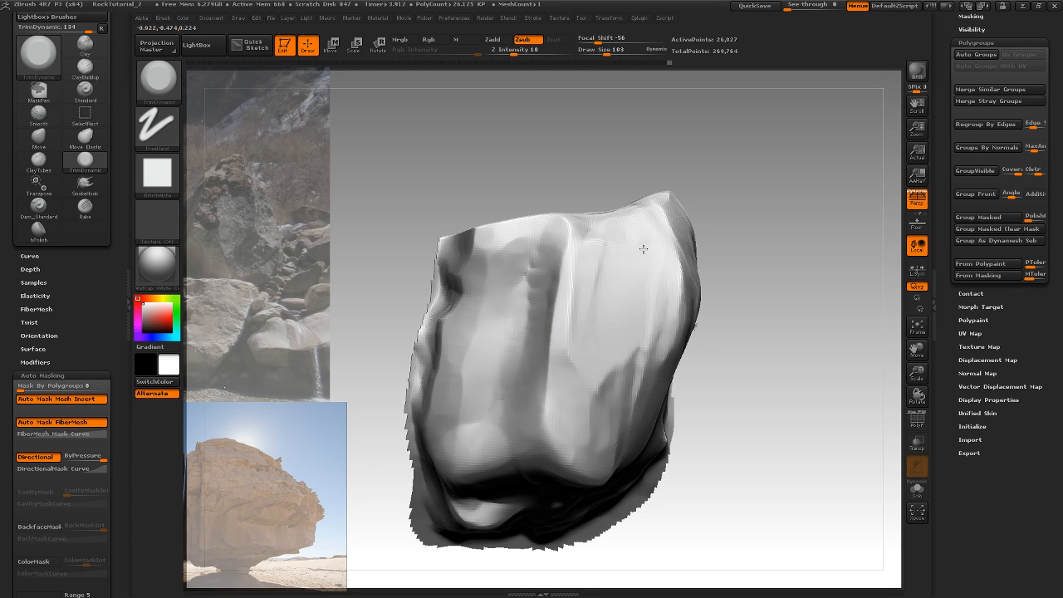
# Plane down the block's outer side and the bulging edge beside the front face with TrimDynamic
pyautogui.moveTo(750, 247)
pyautogui.mouseDown()
pyautogui.moveTo(726, 266)
pyautogui.moveTo(688, 250)
pyautogui.moveTo(671, 307)
pyautogui.moveTo(691, 334)
pyautogui.mouseUp()
pyautogui.moveTo(819, 237); pyautogui.dragTo(772, 238)
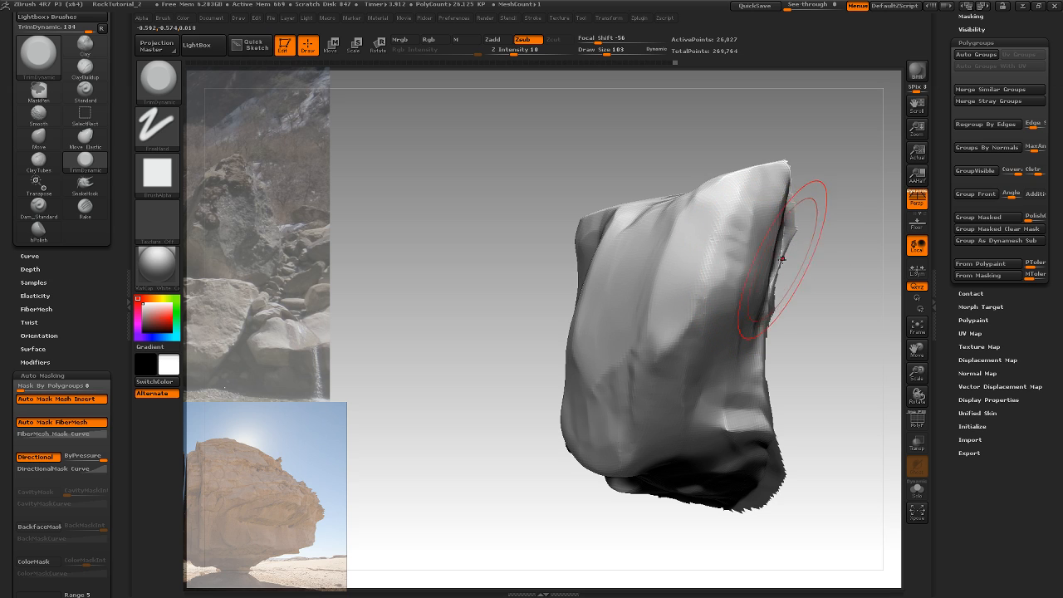
pyautogui.moveTo(796, 246)
pyautogui.mouseDown()
pyautogui.moveTo(825, 271)
pyautogui.moveTo(828, 255)
pyautogui.mouseUp()
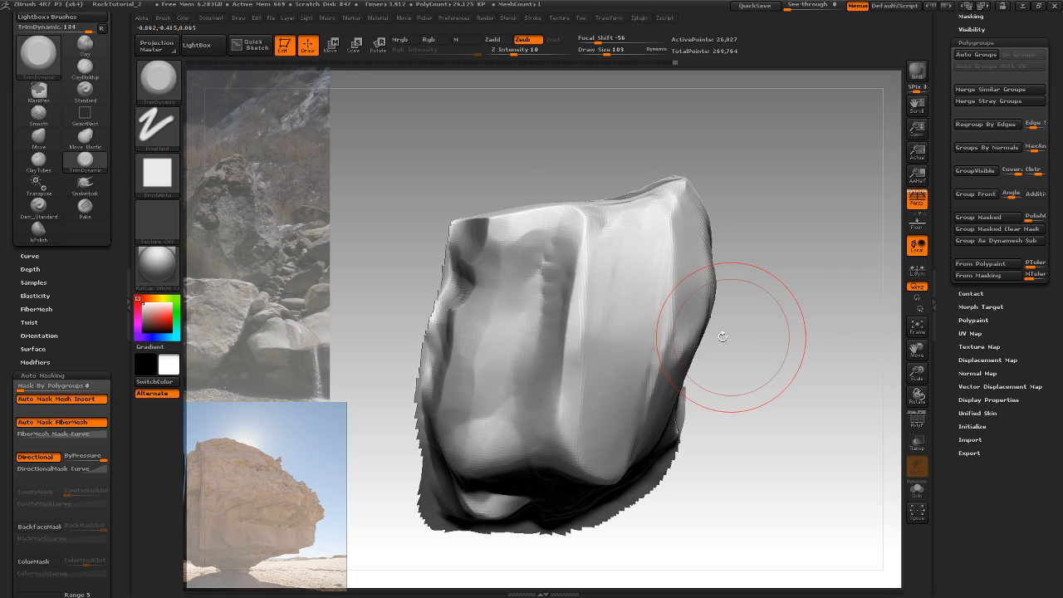
pyautogui.moveTo(712, 332); pyautogui.dragTo(655, 334)
# Carve a long crack from the block's peak down the front bulge using Dam_Standard at draw size 15
pyautogui.moveTo(826, 285)
pyautogui.mouseDown()
pyautogui.moveTo(809, 305)
pyautogui.moveTo(695, 316)
pyautogui.moveTo(696, 366)
pyautogui.moveTo(673, 375)
pyautogui.mouseUp()
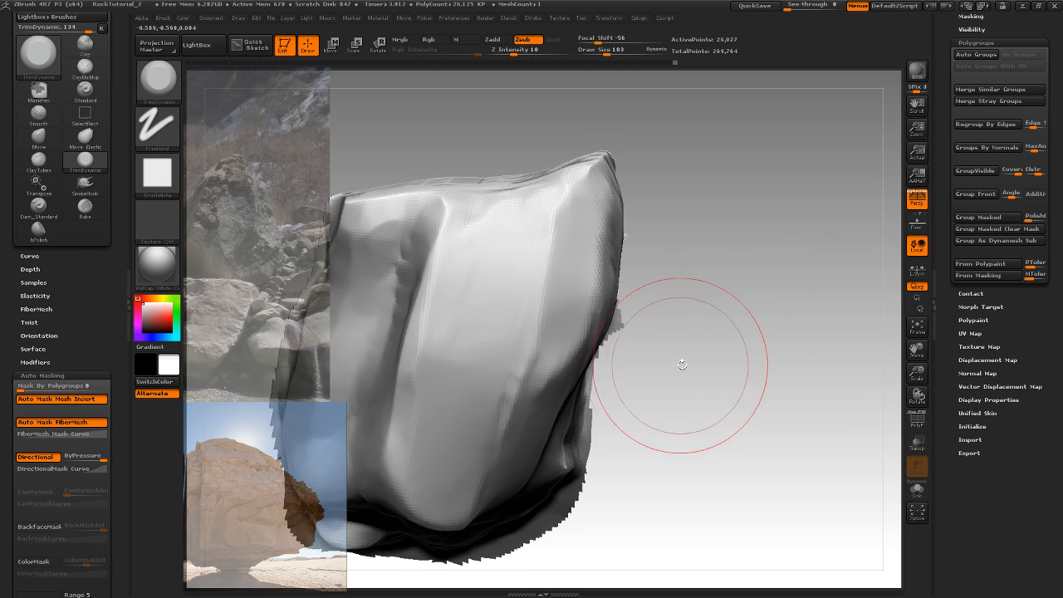
pyautogui.press('b')
pyautogui.press('d')
pyautogui.press('s')
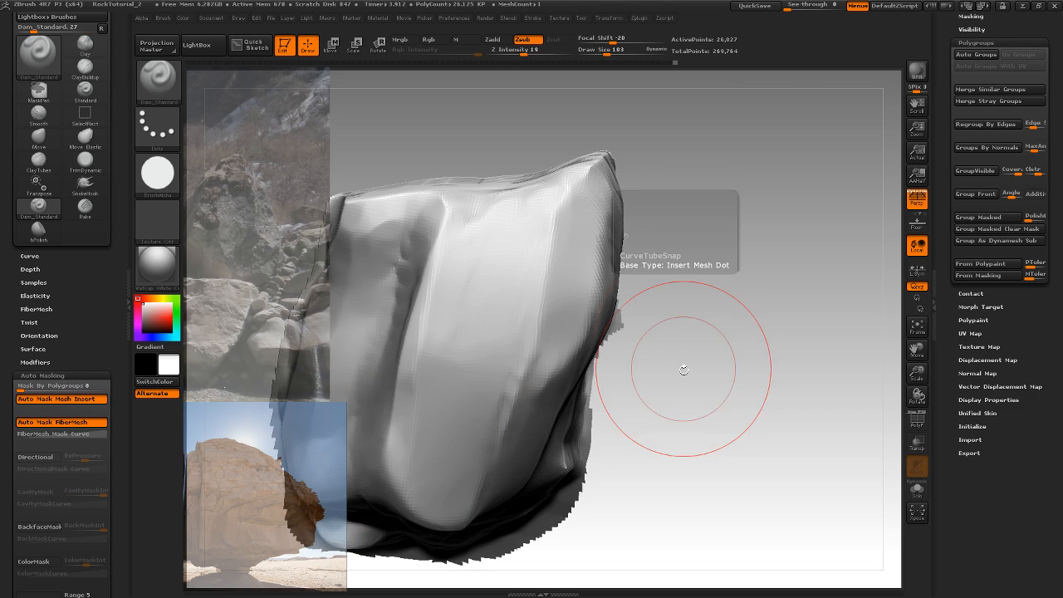
pyautogui.moveTo(611, 50); pyautogui.dragTo(595, 51)
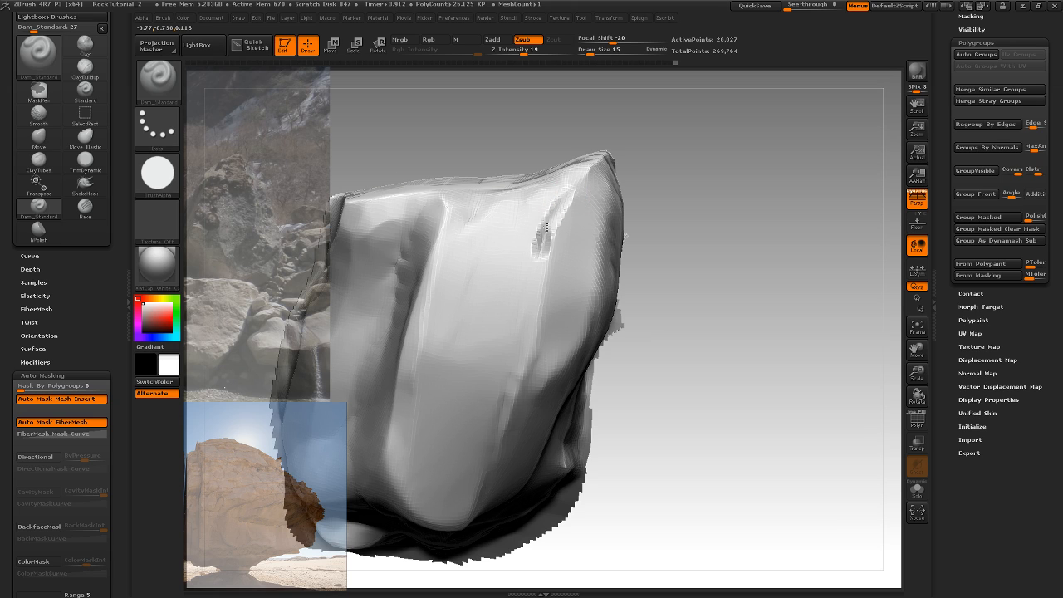
pyautogui.moveTo(555, 210); pyautogui.dragTo(524, 353)
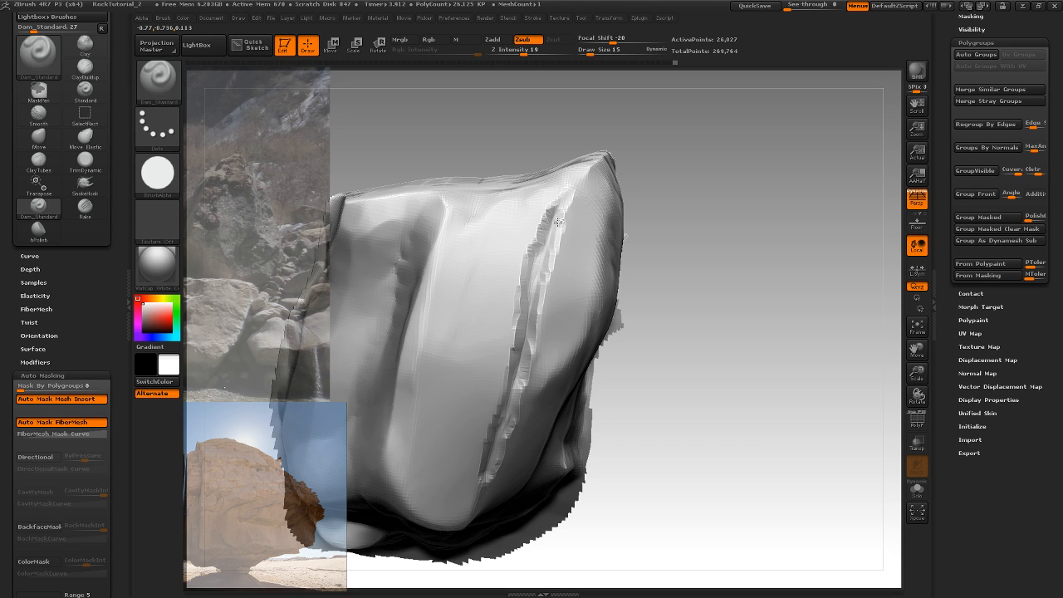
pyautogui.moveTo(584, 180); pyautogui.dragTo(581, 179)
pyautogui.moveTo(541, 254); pyautogui.dragTo(508, 361)
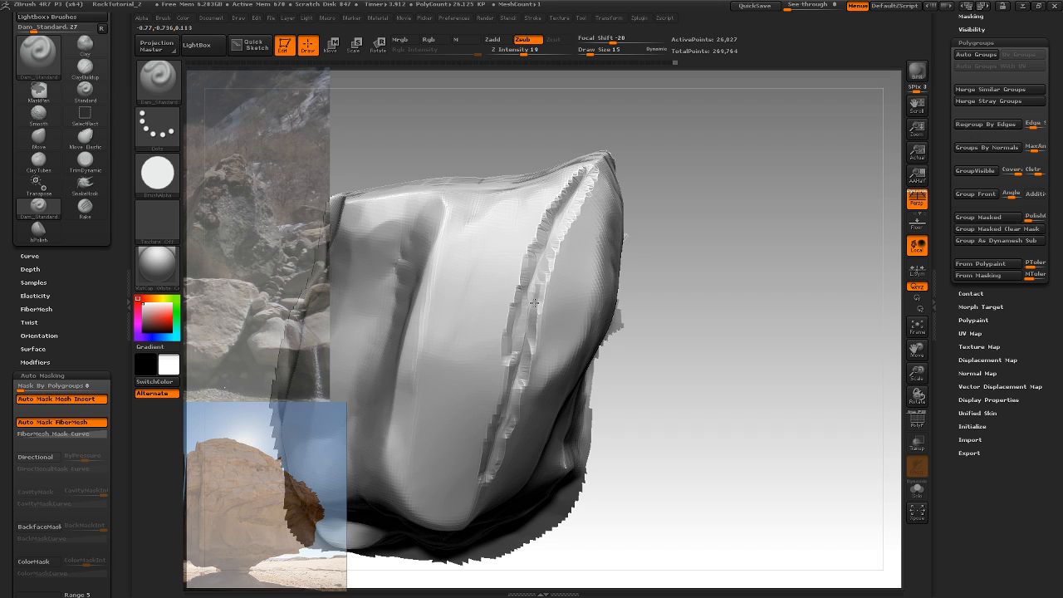
pyautogui.moveTo(476, 467); pyautogui.dragTo(560, 216)
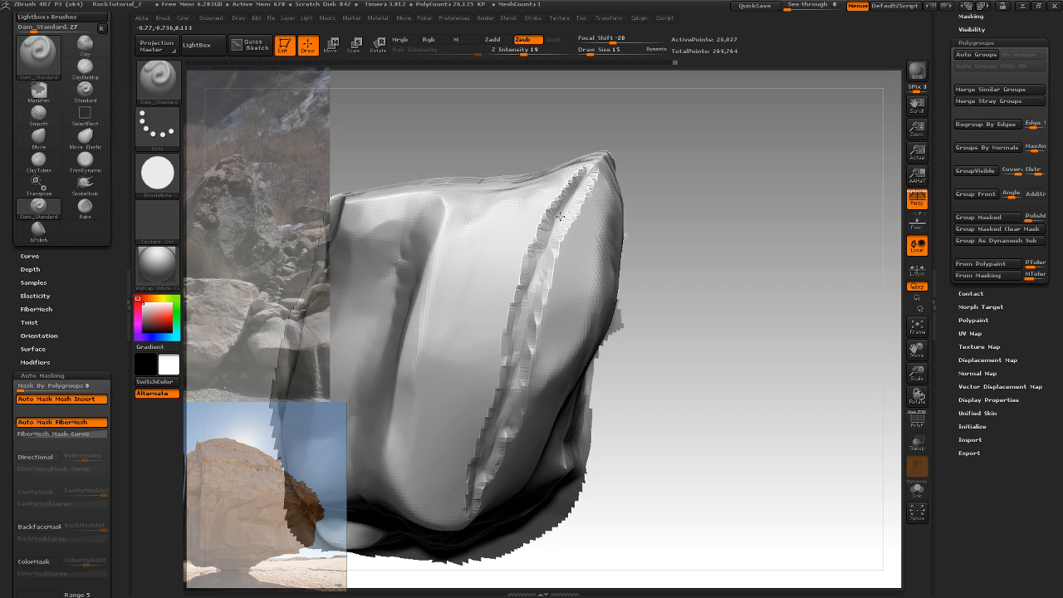
# Soften the long crack along its whole length with the Smooth brush at draw size 91
pyautogui.moveTo(656, 169)
pyautogui.mouseDown()
pyautogui.moveTo(588, 176)
pyautogui.moveTo(693, 164)
pyautogui.moveTo(651, 196)
pyautogui.mouseUp()
pyautogui.keyDown('shift'); pyautogui.moveTo(584, 190); pyautogui.dragTo(577, 174); pyautogui.keyUp('shift')
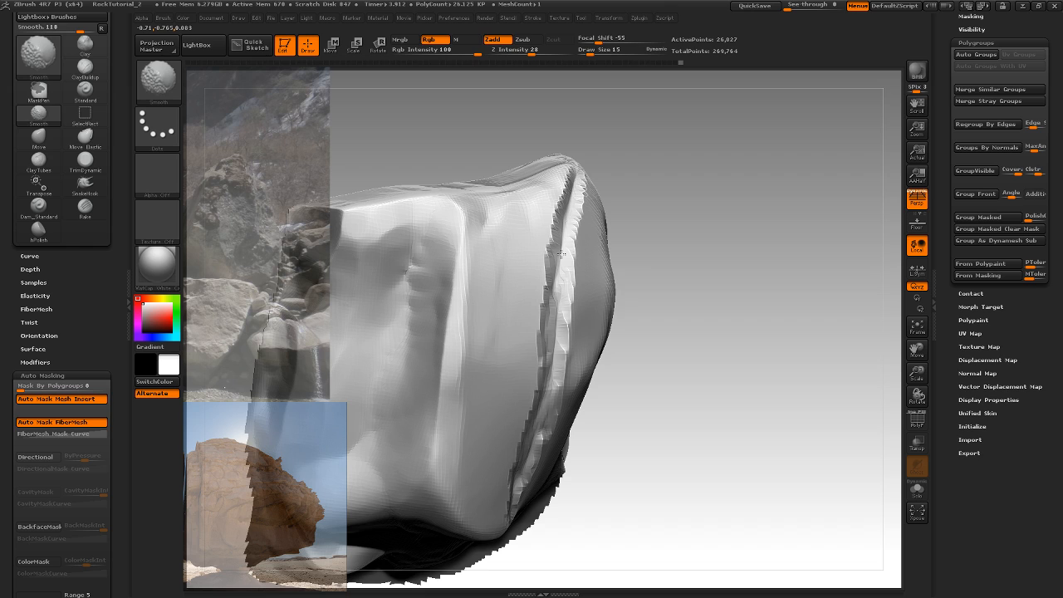
pyautogui.moveTo(596, 51); pyautogui.dragTo(606, 52)
pyautogui.keyDown('shift'); pyautogui.moveTo(571, 198); pyautogui.dragTo(511, 507); pyautogui.keyUp('shift')
pyautogui.moveTo(676, 240)
pyautogui.mouseDown()
pyautogui.moveTo(650, 229)
pyautogui.moveTo(674, 271)
pyautogui.moveTo(686, 244)
pyautogui.moveTo(671, 254)
pyautogui.moveTo(673, 225)
pyautogui.moveTo(689, 259)
pyautogui.mouseUp()
pyautogui.keyDown('ctrl'); pyautogui.moveTo(654, 239); pyautogui.dragTo(660, 254, button='right'); pyautogui.keyUp('ctrl')
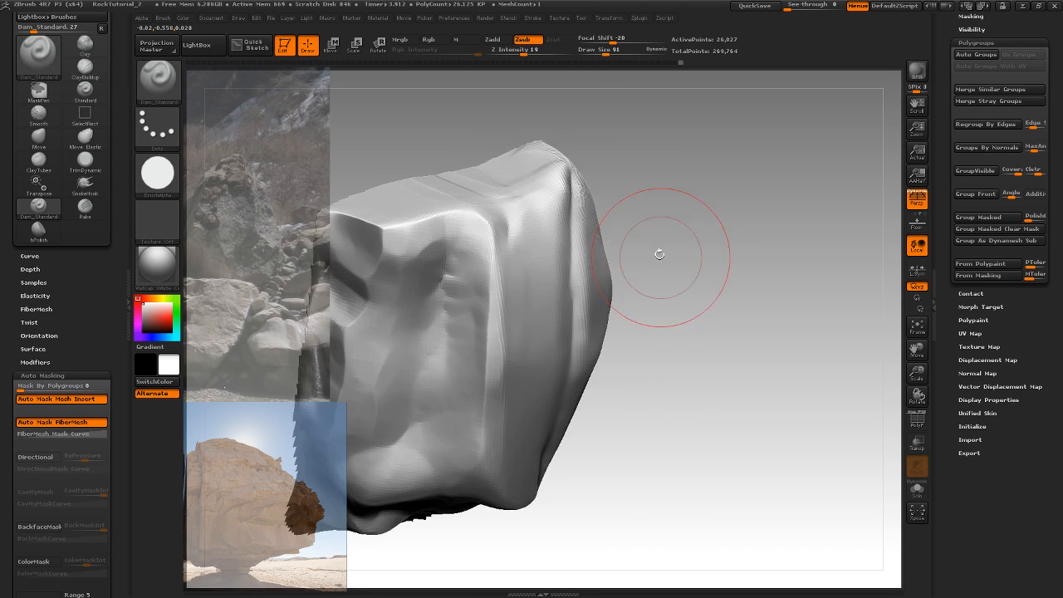
# Carve a jagged crack down the block's front recess and across its underside with Dam_Standard at draw size 12
pyautogui.moveTo(660, 254)
pyautogui.mouseDown()
pyautogui.moveTo(652, 263)
pyautogui.moveTo(679, 237)
pyautogui.moveTo(665, 192)
pyautogui.mouseUp()
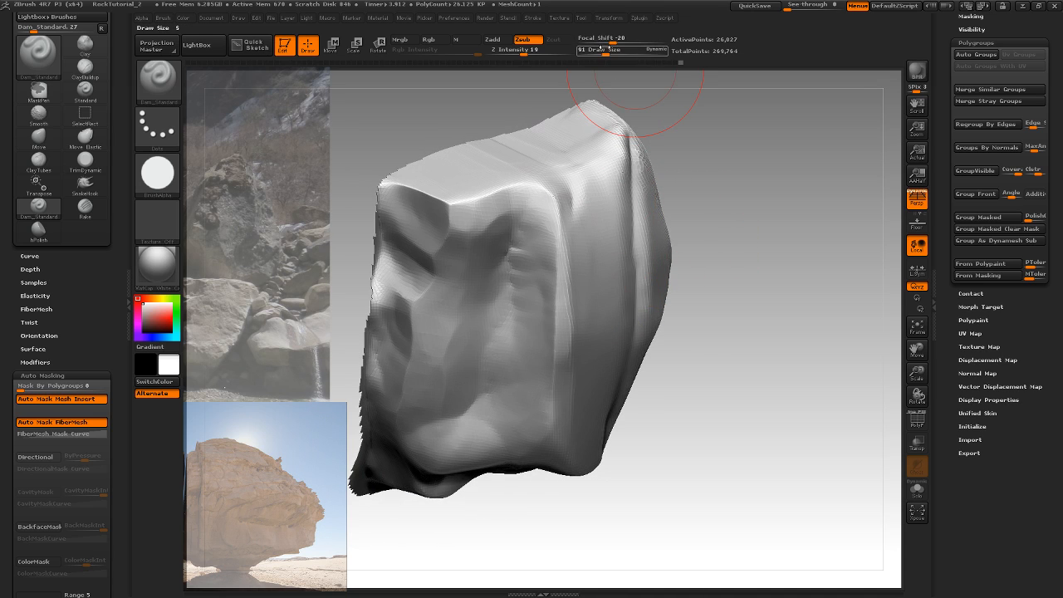
pyautogui.moveTo(604, 49); pyautogui.dragTo(588, 50)
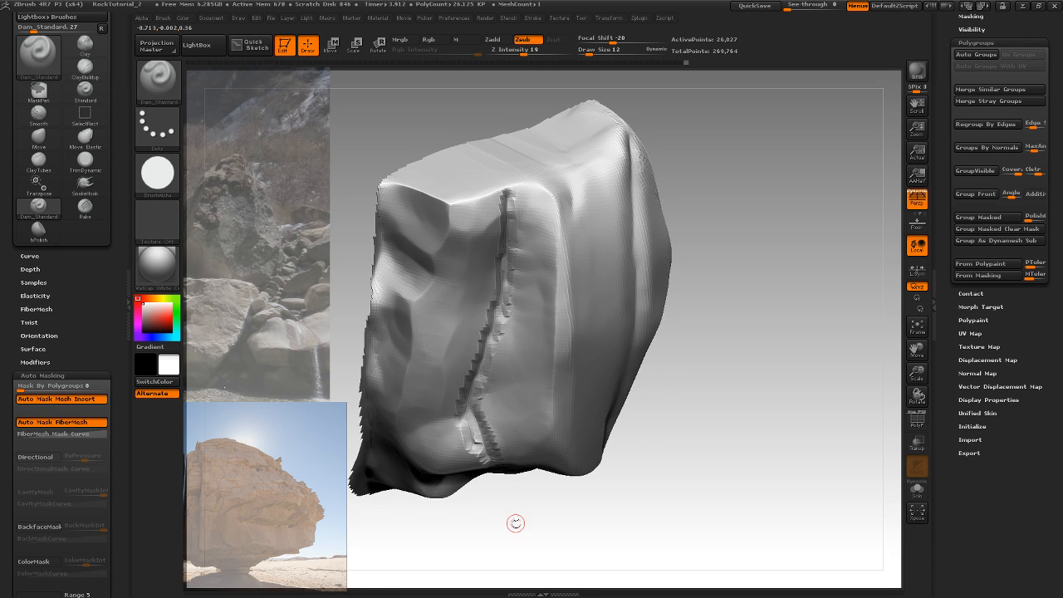
pyautogui.moveTo(516, 524); pyautogui.dragTo(478, 376)
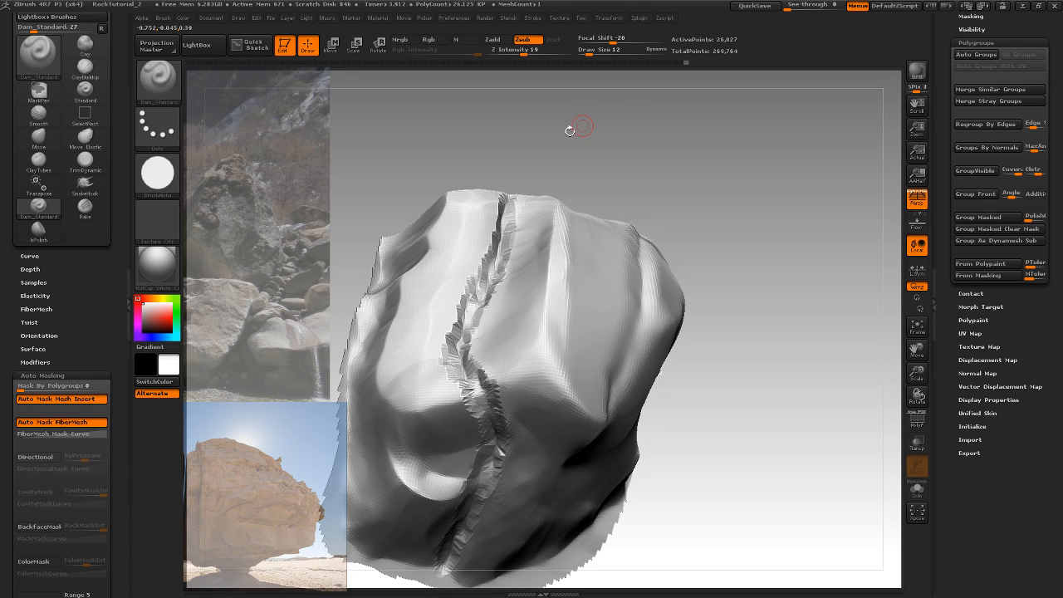
# Carve a crack along the block's side and another down its front bulge, joining them above the underside
pyautogui.moveTo(640, 123); pyautogui.dragTo(600, 343)
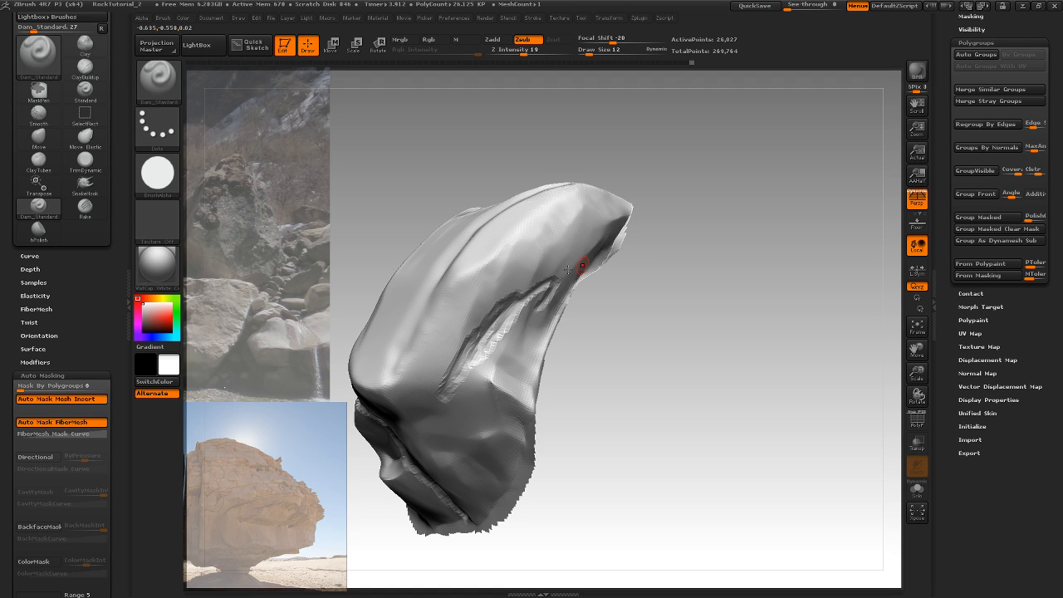
pyautogui.moveTo(582, 266); pyautogui.dragTo(533, 304)
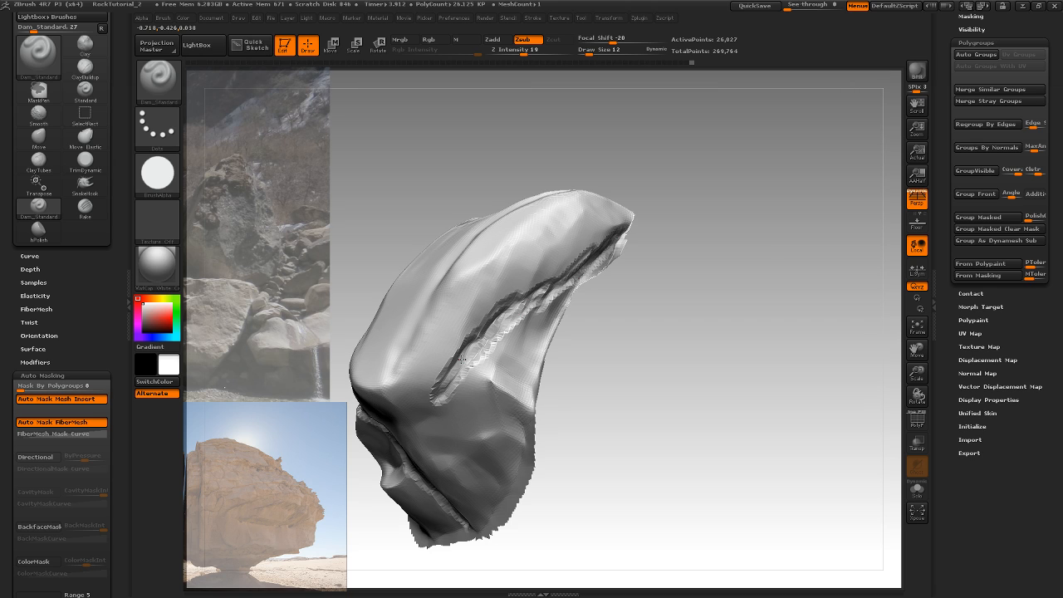
pyautogui.moveTo(513, 351); pyautogui.dragTo(583, 365)
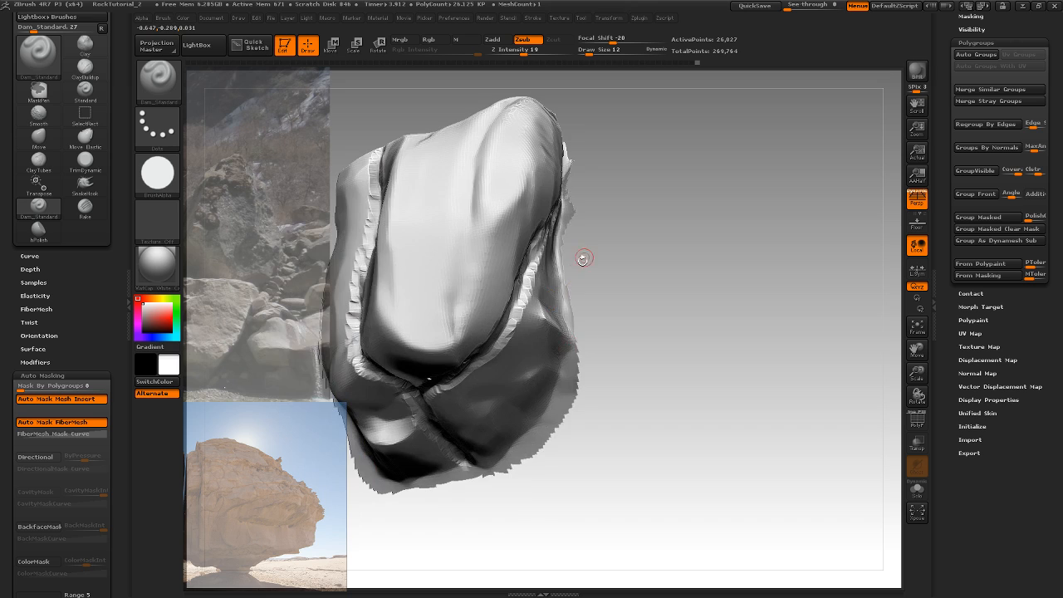
pyautogui.moveTo(583, 258); pyautogui.dragTo(456, 431)
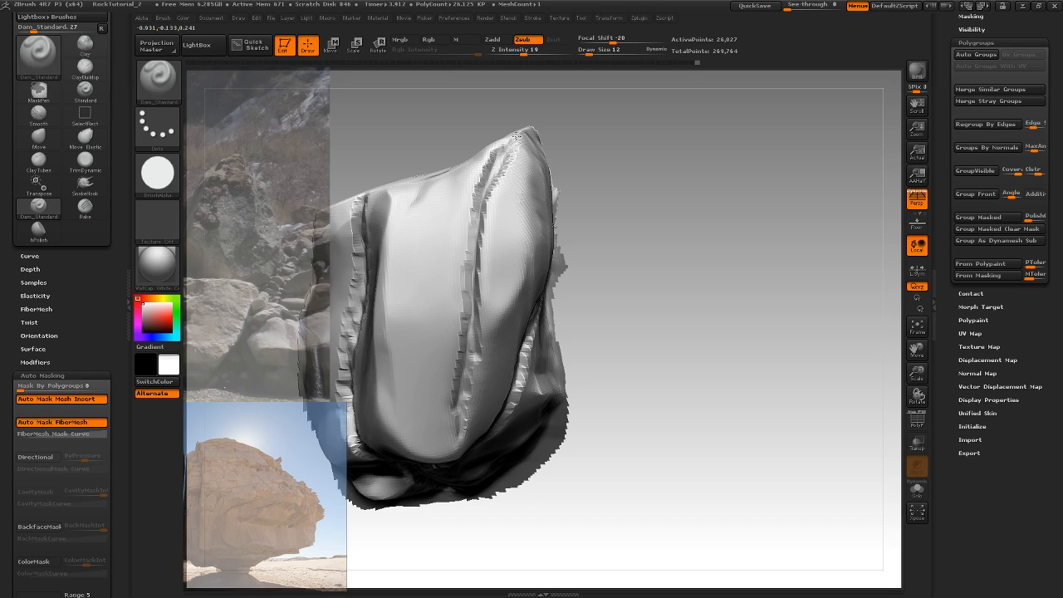
pyautogui.moveTo(603, 223); pyautogui.dragTo(521, 276)
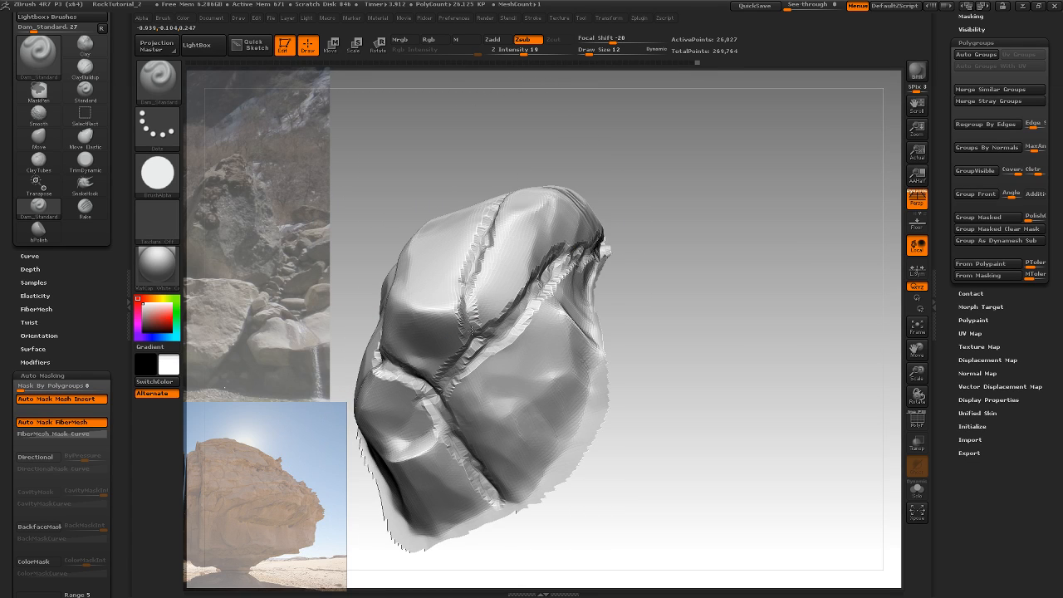
# Carve branching angular cracks into the block's underside to divide it into smaller chunks
pyautogui.moveTo(479, 343); pyautogui.dragTo(767, 203)
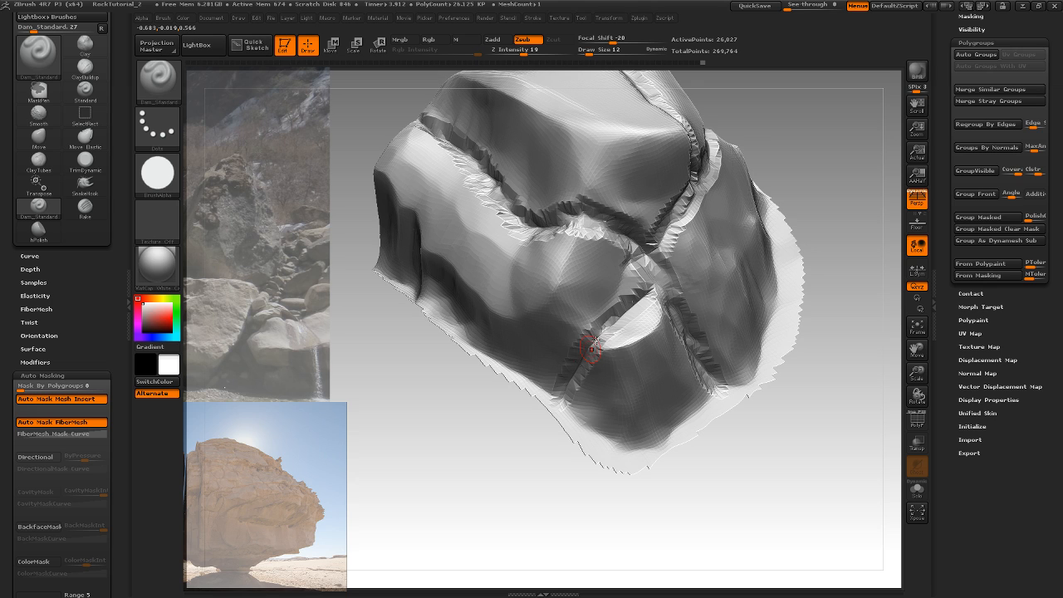
pyautogui.moveTo(844, 231); pyautogui.dragTo(790, 246)
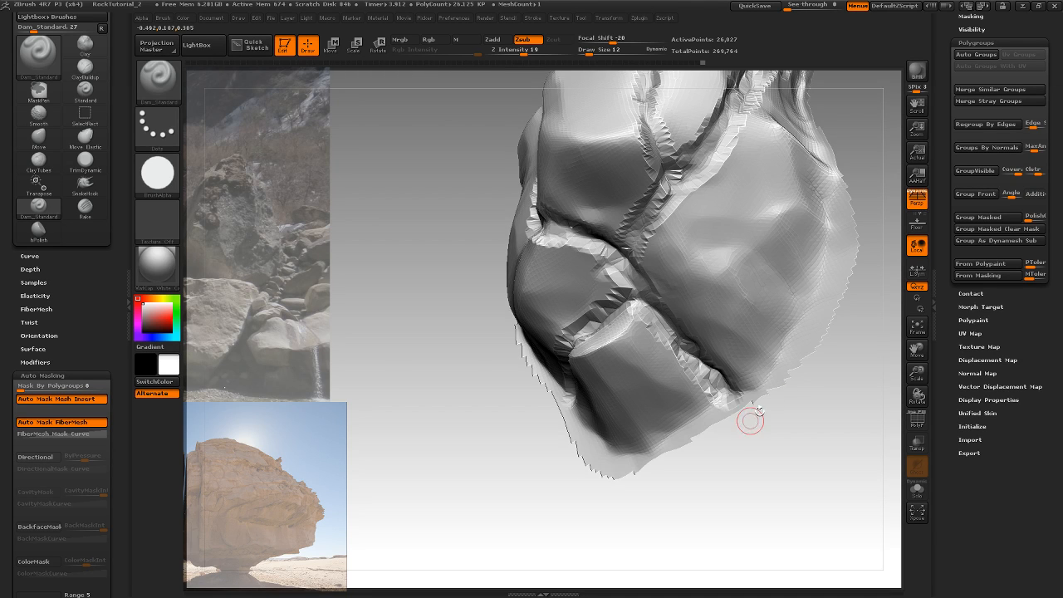
pyautogui.moveTo(756, 409); pyautogui.dragTo(748, 345)
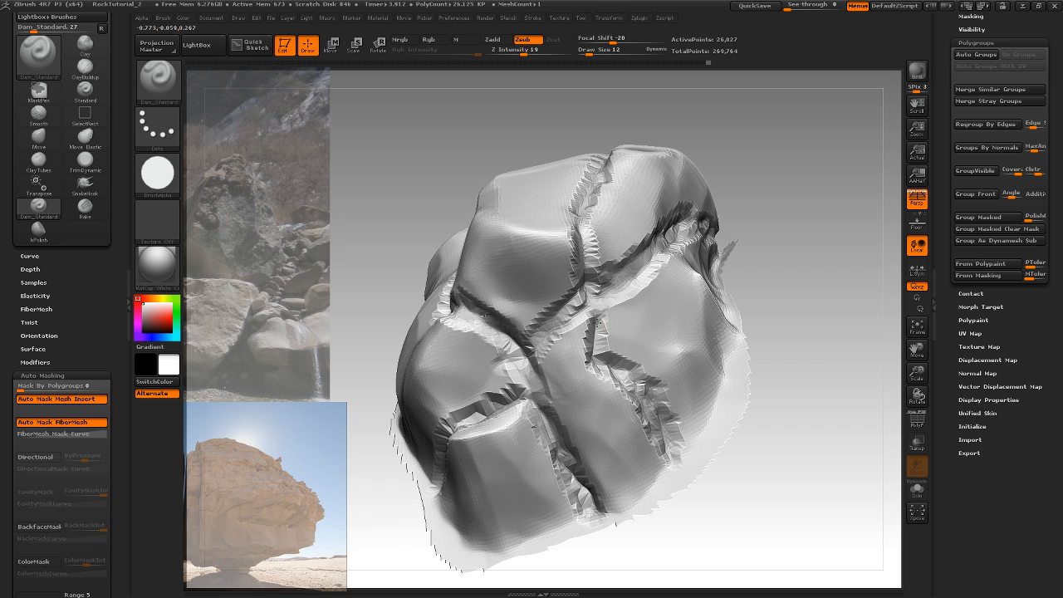
pyautogui.moveTo(598, 321); pyautogui.dragTo(655, 459)
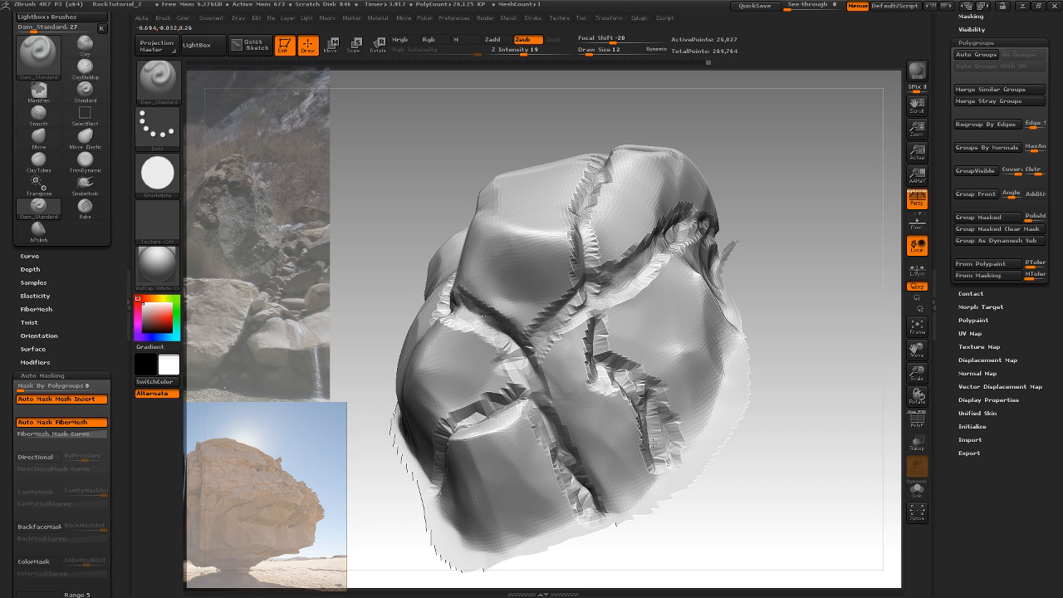
# Build up rough planes on the lower end of the block's central chunk with ClayTubes at draw size 59
pyautogui.moveTo(774, 379); pyautogui.dragTo(697, 324)
pyautogui.press('b')
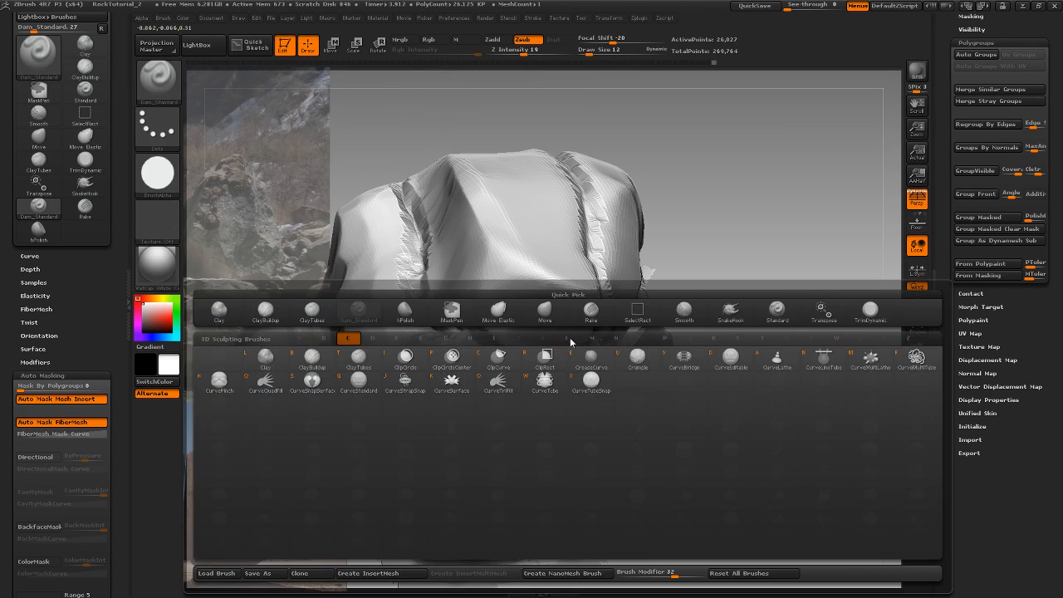
pyautogui.press('c')
pyautogui.press('t')
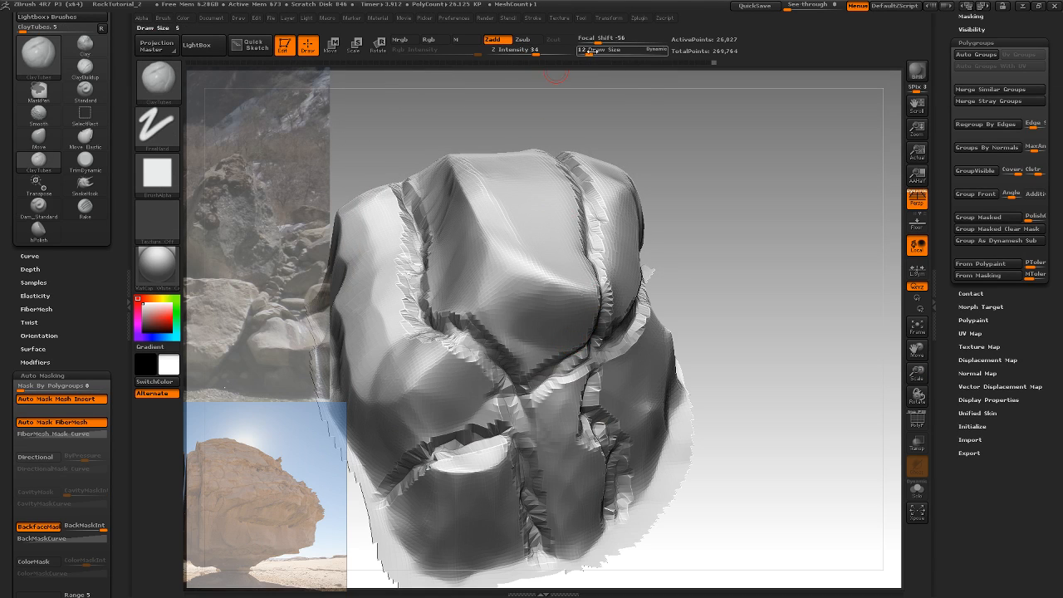
pyautogui.moveTo(588, 52); pyautogui.dragTo(600, 52)
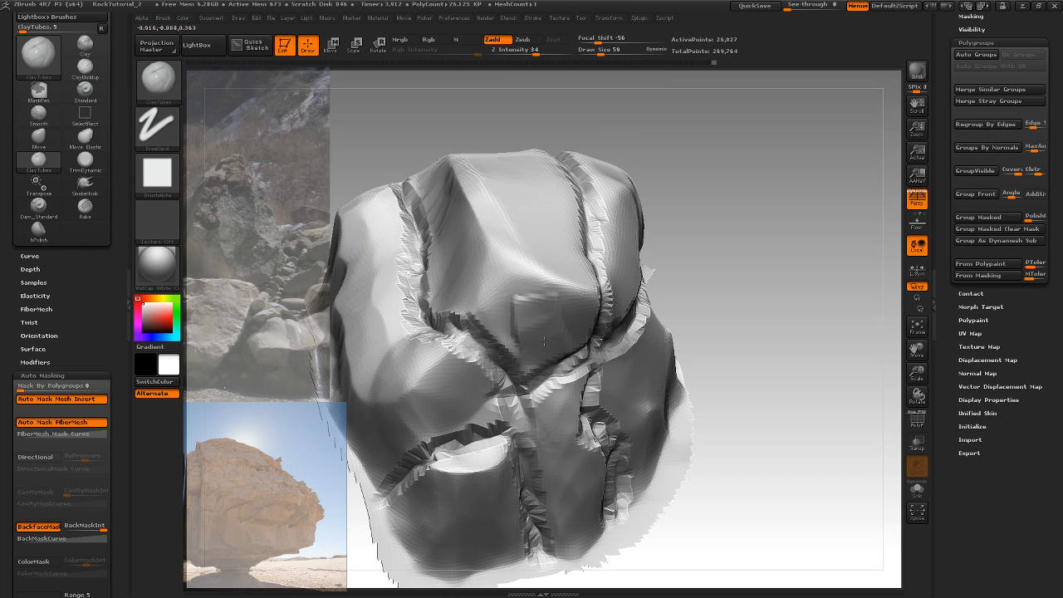
pyautogui.moveTo(538, 328)
pyautogui.mouseDown()
pyautogui.moveTo(532, 336)
pyautogui.moveTo(548, 320)
pyautogui.moveTo(536, 340)
pyautogui.moveTo(559, 330)
pyautogui.moveTo(524, 291)
pyautogui.moveTo(540, 320)
pyautogui.moveTo(564, 328)
pyautogui.mouseUp()
pyautogui.moveTo(768, 256); pyautogui.dragTo(712, 297)
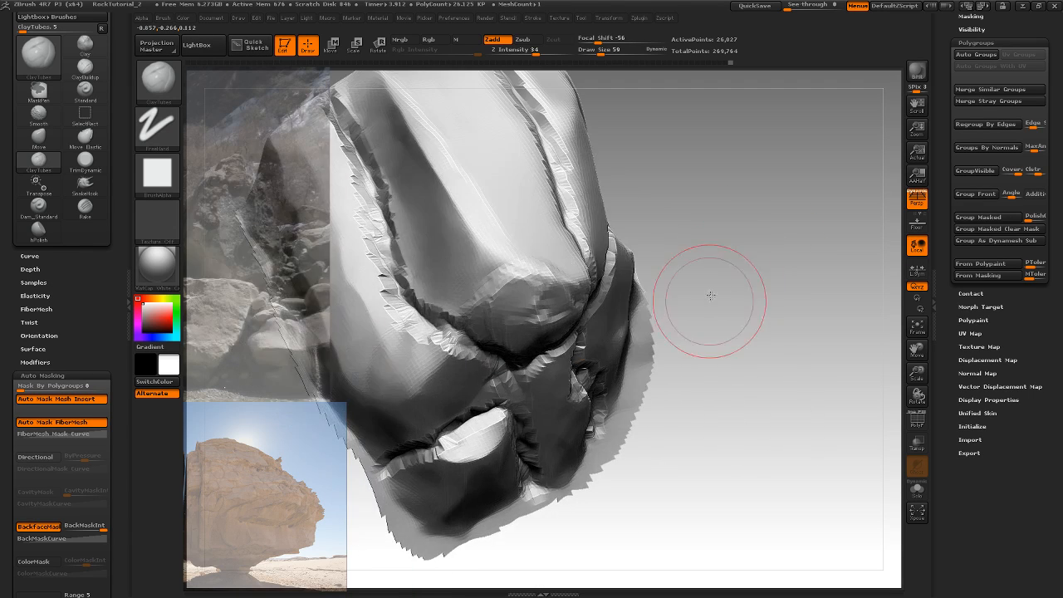
# Trim the built-up lower end of the block's central chunk into flat planes with TrimDynamic at draw size 59
pyautogui.press('b')
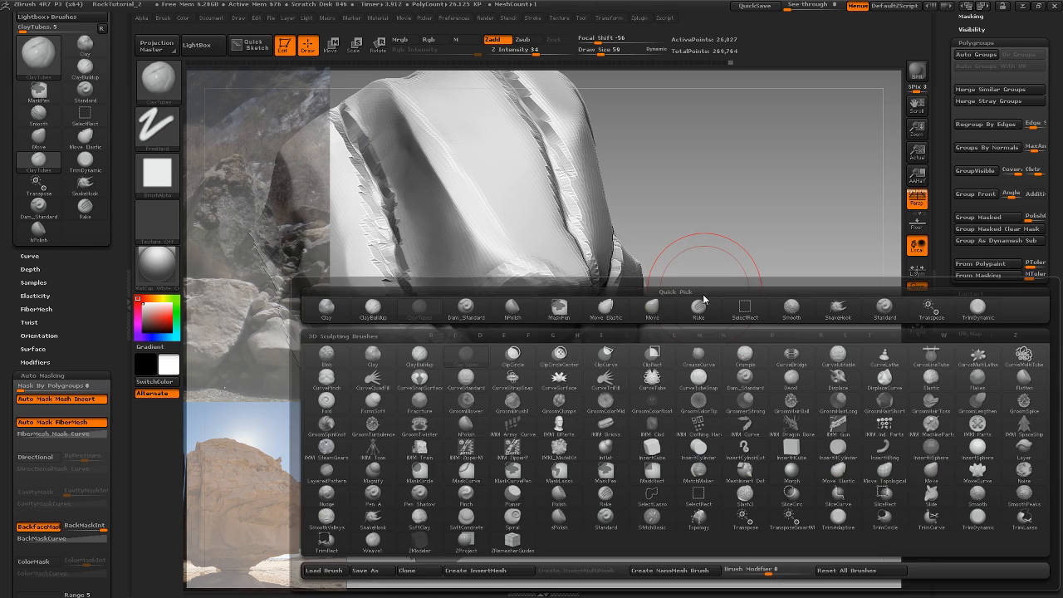
pyautogui.press('t')
pyautogui.press('d')
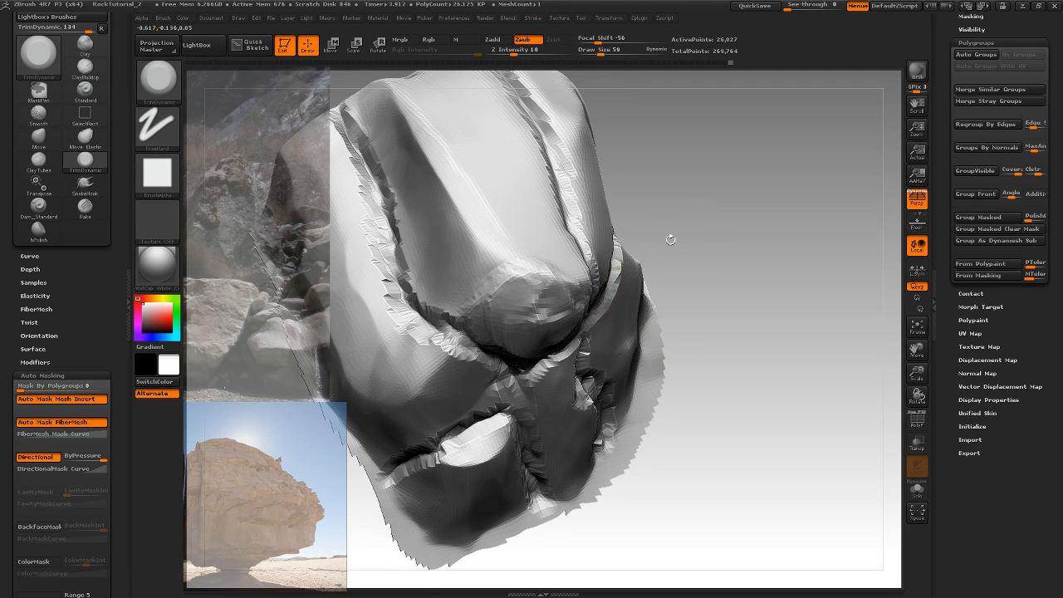
pyautogui.moveTo(670, 239)
pyautogui.mouseDown()
pyautogui.moveTo(520, 287)
pyautogui.moveTo(684, 249)
pyautogui.moveTo(568, 301)
pyautogui.mouseUp()
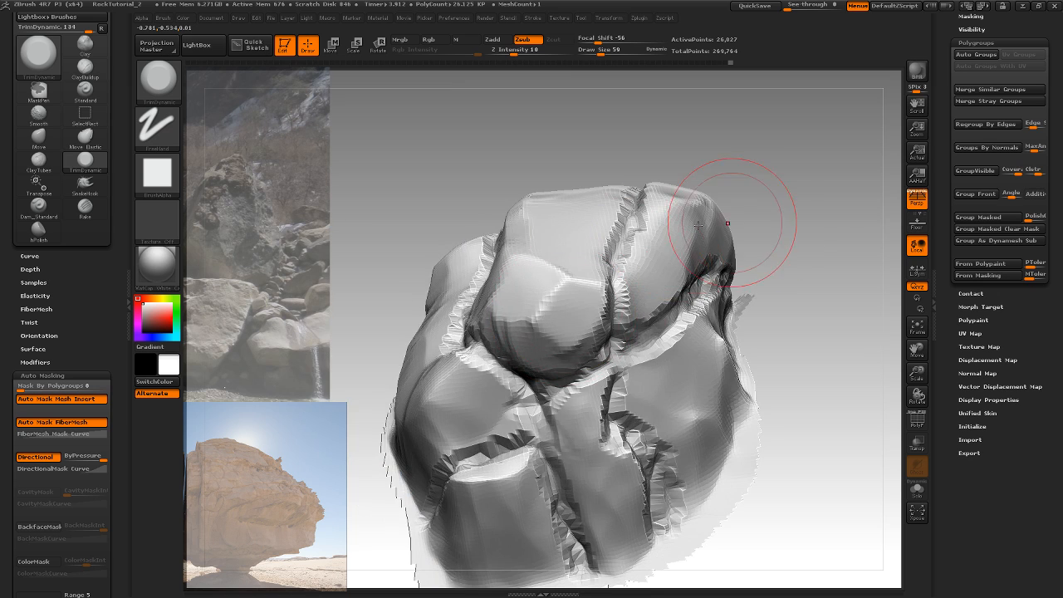
pyautogui.moveTo(740, 207); pyautogui.dragTo(726, 218)
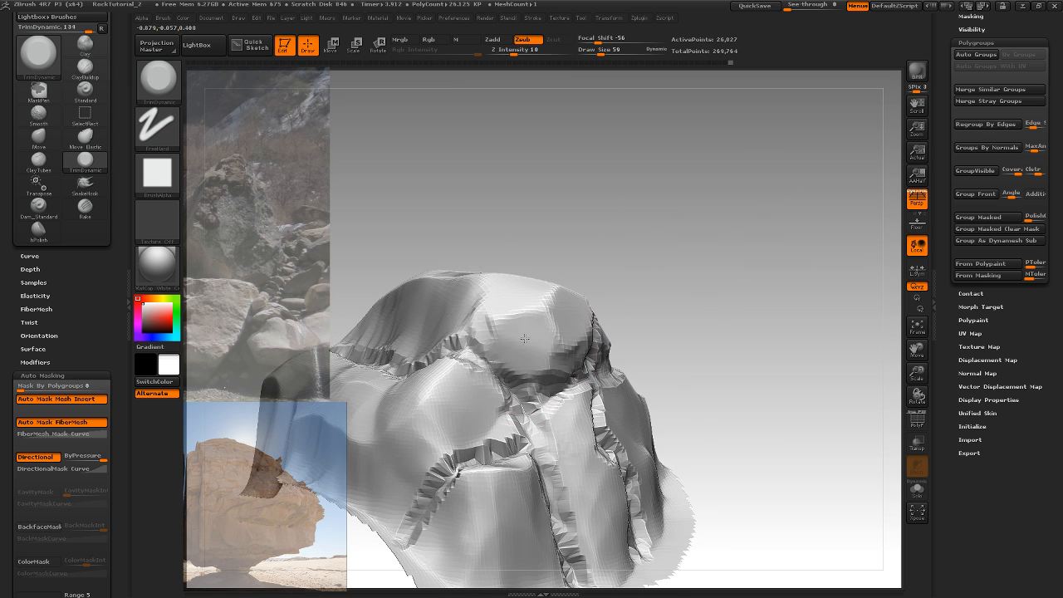
pyautogui.moveTo(688, 261); pyautogui.dragTo(565, 349)
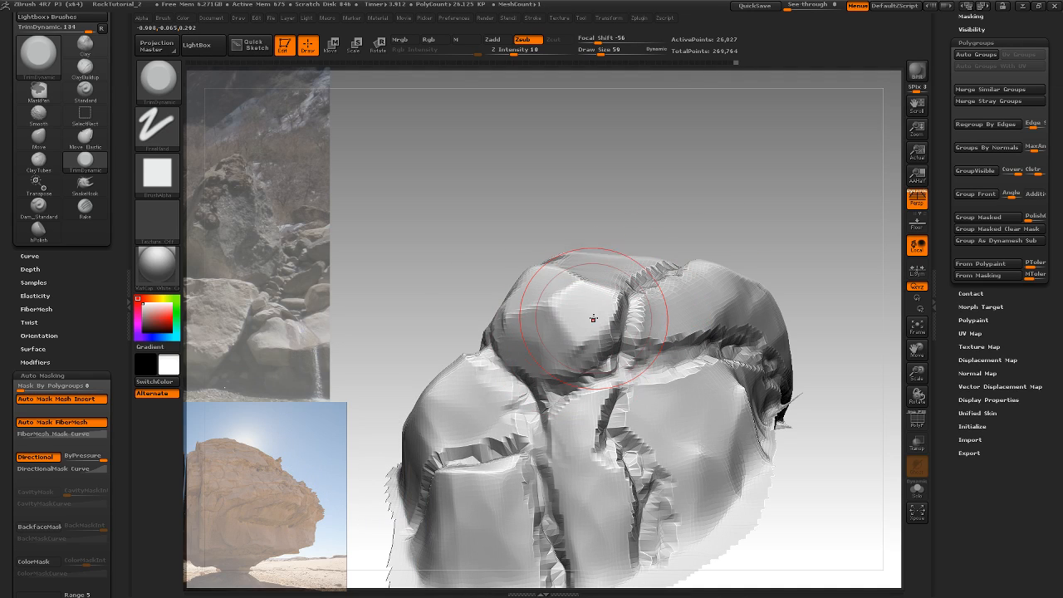
pyautogui.moveTo(759, 199)
pyautogui.mouseDown()
pyautogui.moveTo(789, 244)
pyautogui.moveTo(714, 217)
pyautogui.moveTo(705, 344)
pyautogui.moveTo(707, 294)
pyautogui.moveTo(728, 290)
pyautogui.moveTo(721, 306)
pyautogui.mouseUp()
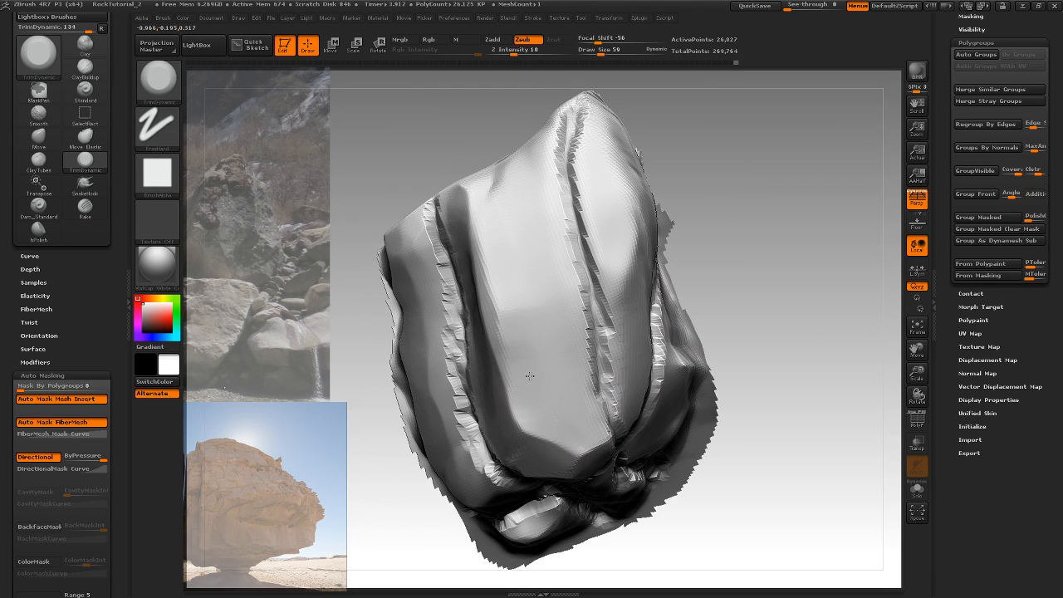
# Flatten the central chunk's front and side faces between the long cracks into broad planes with TrimDynamic
pyautogui.moveTo(719, 315)
pyautogui.mouseDown()
pyautogui.moveTo(765, 299)
pyautogui.moveTo(687, 285)
pyautogui.moveTo(650, 363)
pyautogui.mouseUp()
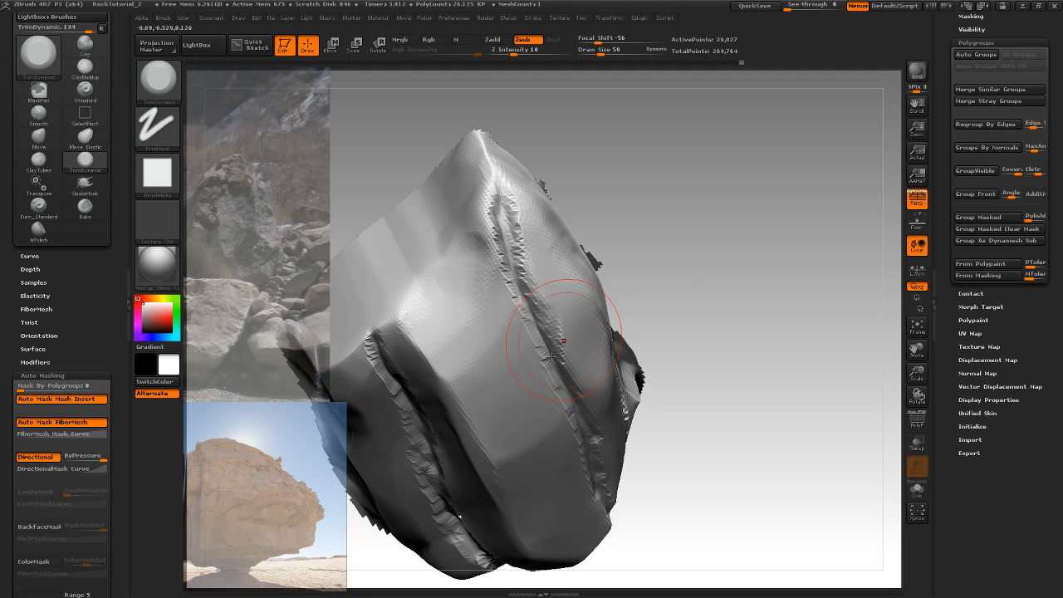
pyautogui.moveTo(665, 299)
pyautogui.mouseDown()
pyautogui.moveTo(700, 260)
pyautogui.moveTo(653, 290)
pyautogui.moveTo(645, 311)
pyautogui.moveTo(581, 308)
pyautogui.mouseUp()
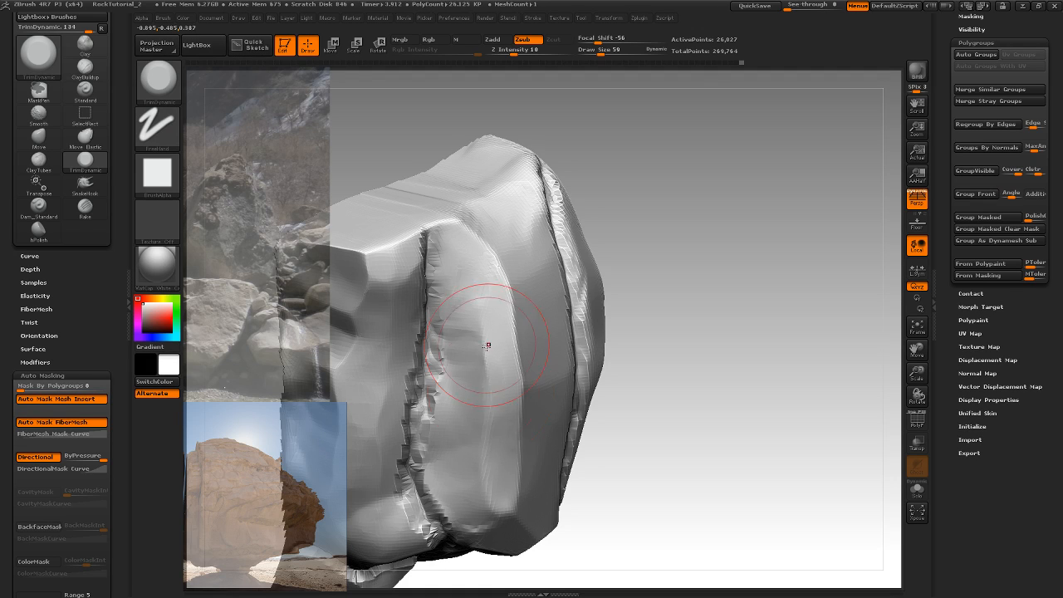
pyautogui.moveTo(662, 360)
pyautogui.mouseDown()
pyautogui.moveTo(731, 307)
pyautogui.moveTo(682, 299)
pyautogui.moveTo(657, 340)
pyautogui.moveTo(720, 346)
pyautogui.moveTo(695, 322)
pyautogui.mouseUp()
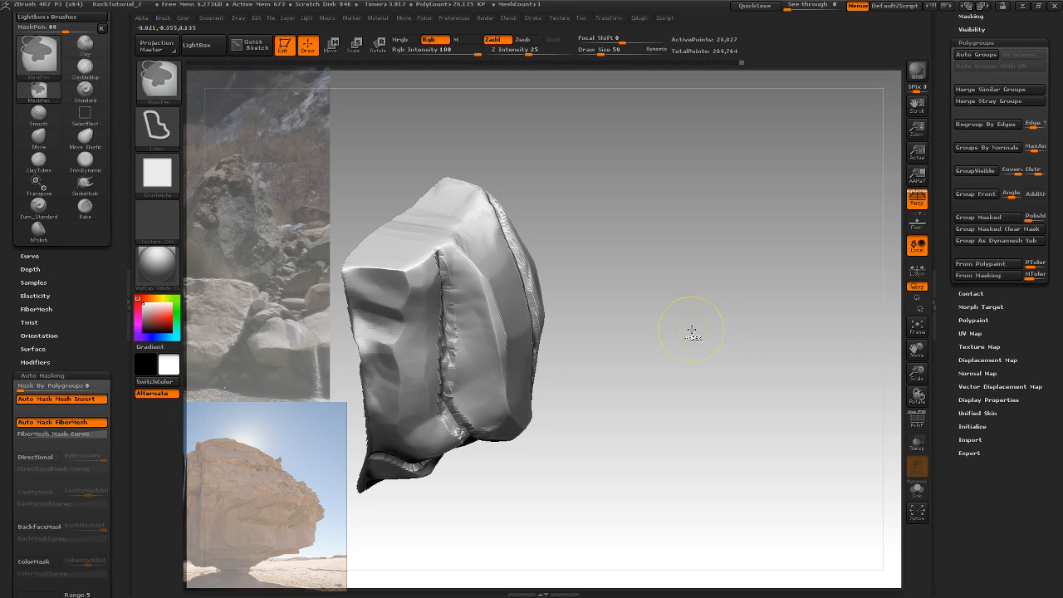
pyautogui.moveTo(634, 285)
pyautogui.keyDown('alt'); pyautogui.mouseDown()
pyautogui.moveTo(651, 299)
pyautogui.moveTo(634, 257)
pyautogui.moveTo(651, 290)
pyautogui.moveTo(622, 277)
pyautogui.moveTo(665, 237)
pyautogui.moveTo(663, 266)
pyautogui.moveTo(742, 240)
pyautogui.moveTo(702, 284)
pyautogui.moveTo(719, 244)
pyautogui.mouseUp(); pyautogui.keyUp('alt')
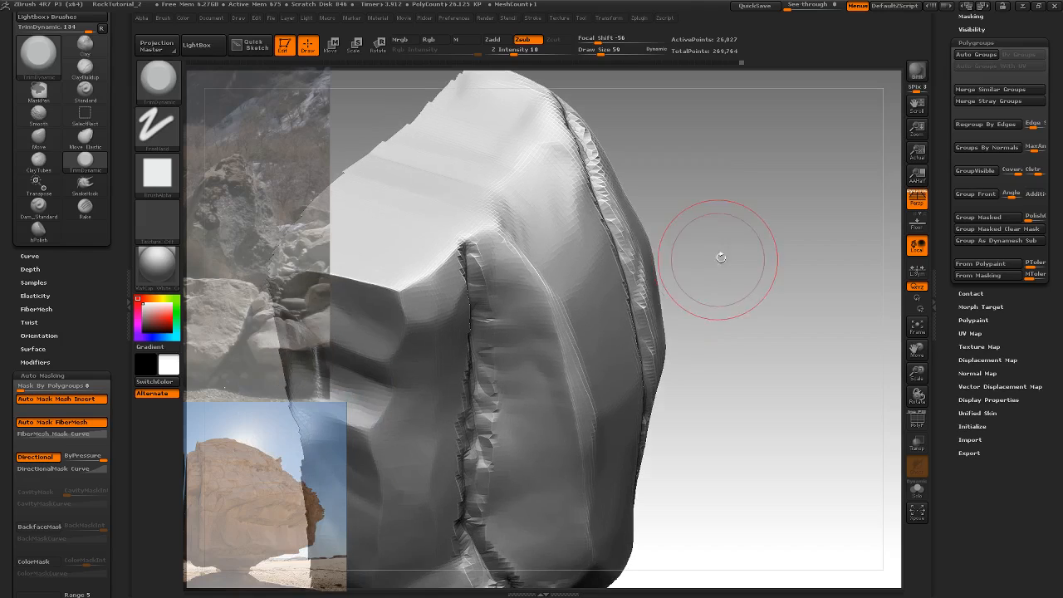
# Build up a rough raised bulge on the upper side face beside the long side crack with ClayTubes at draw size 59
pyautogui.press('b')
pyautogui.press('c')
pyautogui.press('t')
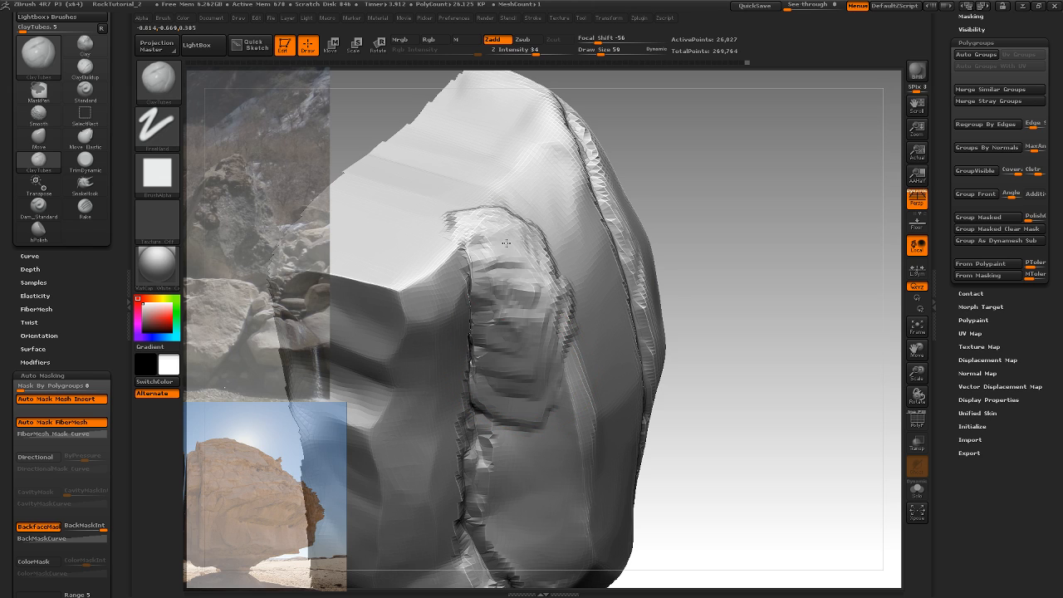
pyautogui.moveTo(538, 361)
pyautogui.mouseDown()
pyautogui.moveTo(536, 453)
pyautogui.moveTo(525, 469)
pyautogui.moveTo(539, 353)
pyautogui.mouseUp()
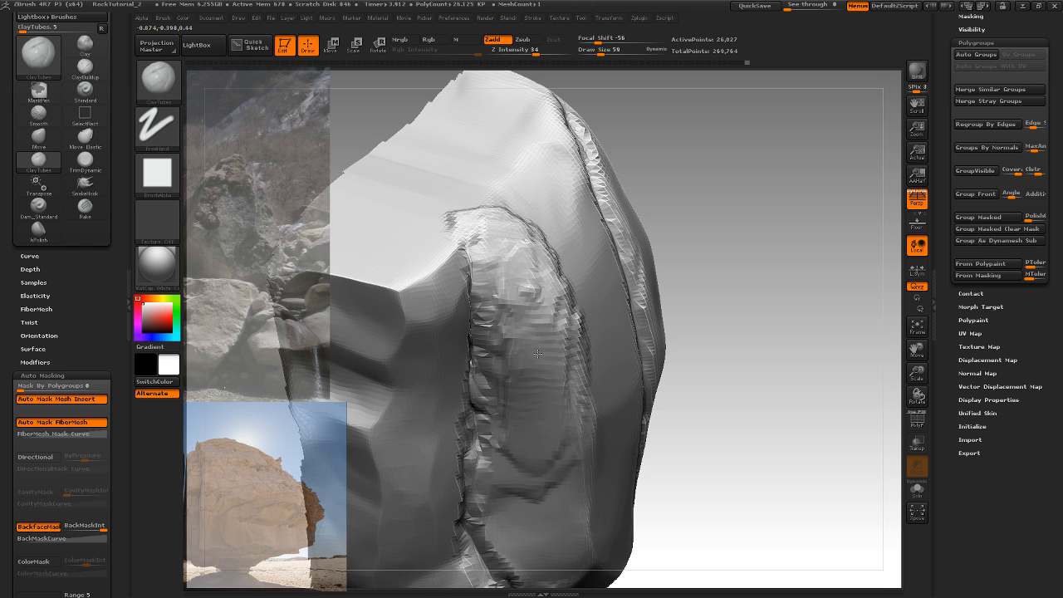
pyautogui.moveTo(769, 230)
pyautogui.mouseDown()
pyautogui.moveTo(781, 241)
pyautogui.moveTo(769, 246)
pyautogui.moveTo(807, 255)
pyautogui.moveTo(776, 224)
pyautogui.moveTo(759, 247)
pyautogui.moveTo(702, 259)
pyautogui.moveTo(774, 249)
pyautogui.mouseUp()
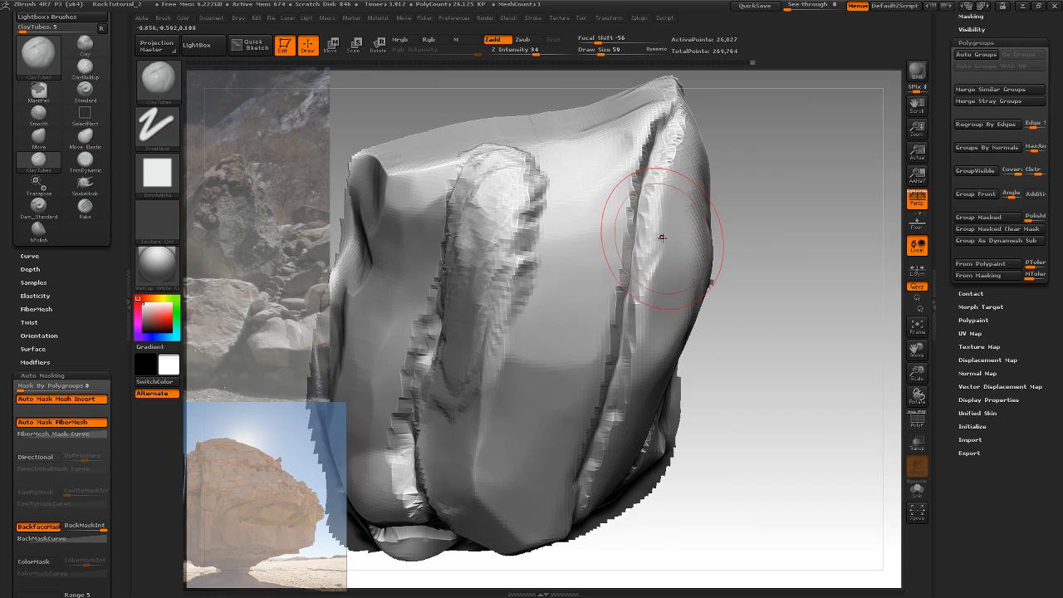
# Carve a crack around the raised bulge and across its lower end to the side crack with Dam_Standard at draw size 24
pyautogui.press('b')
pyautogui.press('s')
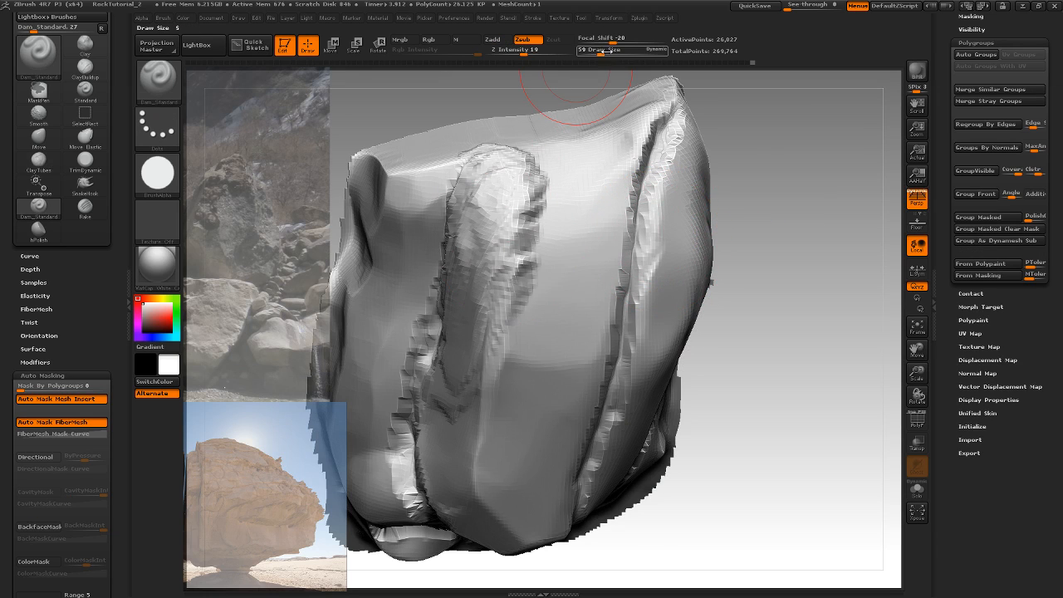
pyautogui.moveTo(613, 51); pyautogui.dragTo(592, 52)
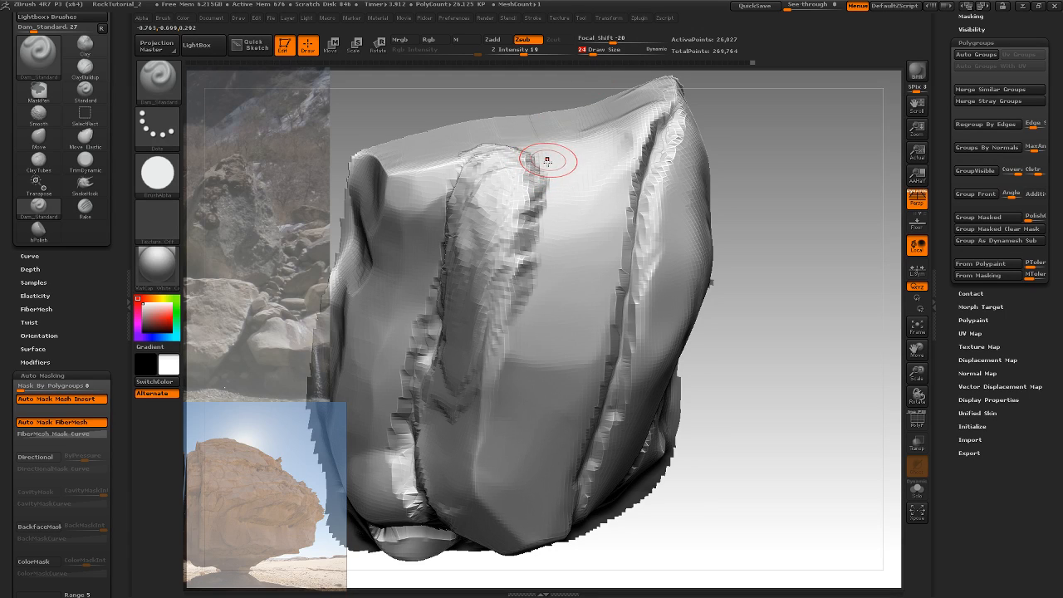
pyautogui.moveTo(533, 156)
pyautogui.mouseDown()
pyautogui.moveTo(522, 284)
pyautogui.moveTo(503, 344)
pyautogui.mouseUp()
pyautogui.moveTo(753, 163); pyautogui.dragTo(711, 197)
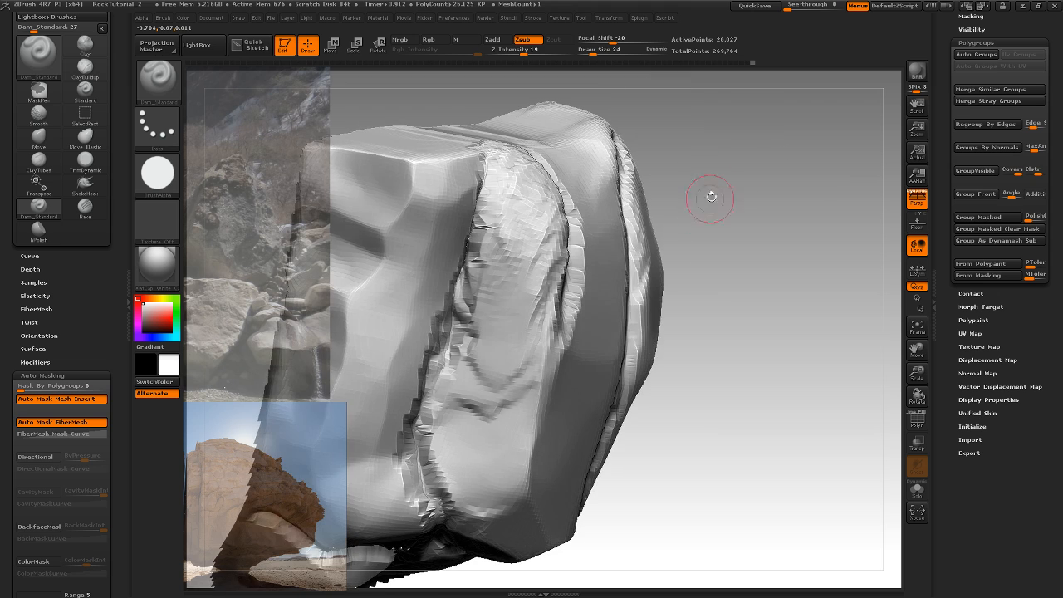
pyautogui.moveTo(555, 329)
pyautogui.mouseDown()
pyautogui.moveTo(504, 411)
pyautogui.moveTo(447, 421)
pyautogui.mouseUp()
pyautogui.moveTo(712, 244)
pyautogui.mouseDown()
pyautogui.moveTo(690, 249)
pyautogui.moveTo(779, 161)
pyautogui.moveTo(739, 221)
pyautogui.moveTo(676, 274)
pyautogui.moveTo(689, 251)
pyautogui.mouseUp()
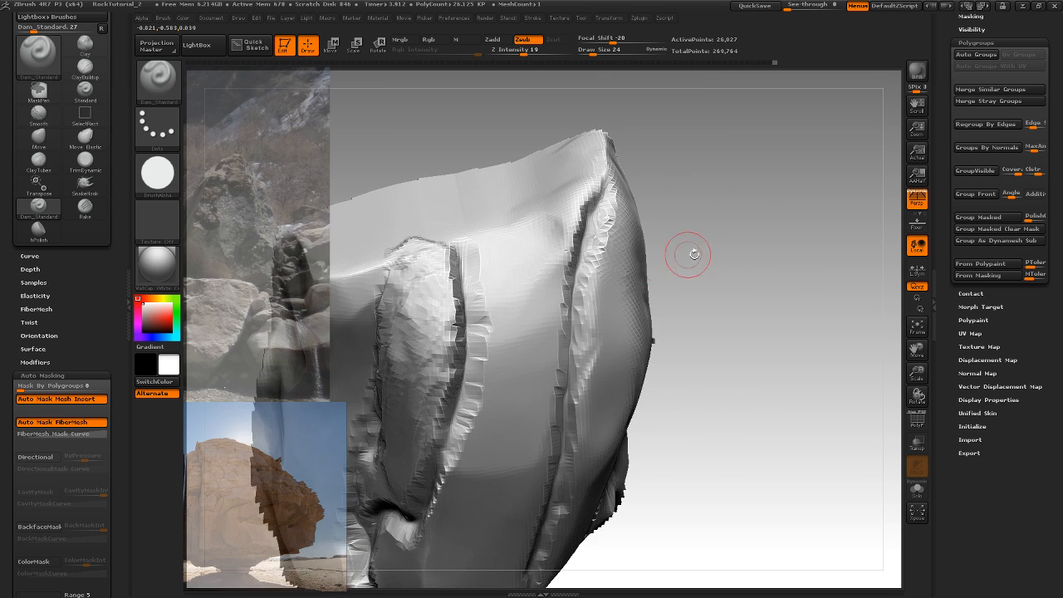
# Flatten the bulge enclosed by the cracks into angled planes with TrimDynamic at draw size 76
pyautogui.press('b')
pyautogui.press('t')
pyautogui.press('d')
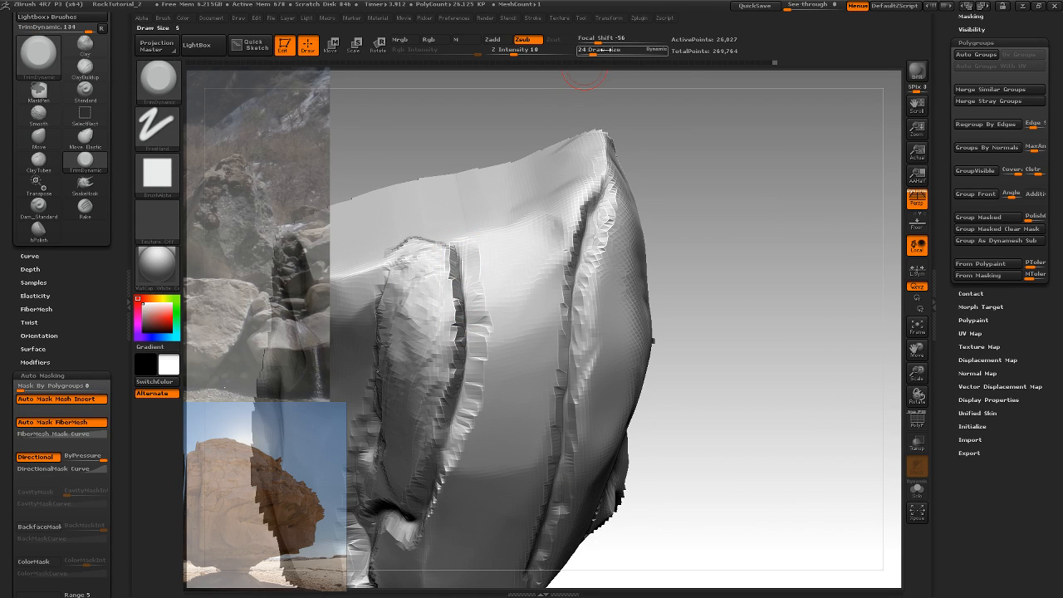
pyautogui.moveTo(611, 50); pyautogui.dragTo(620, 49)
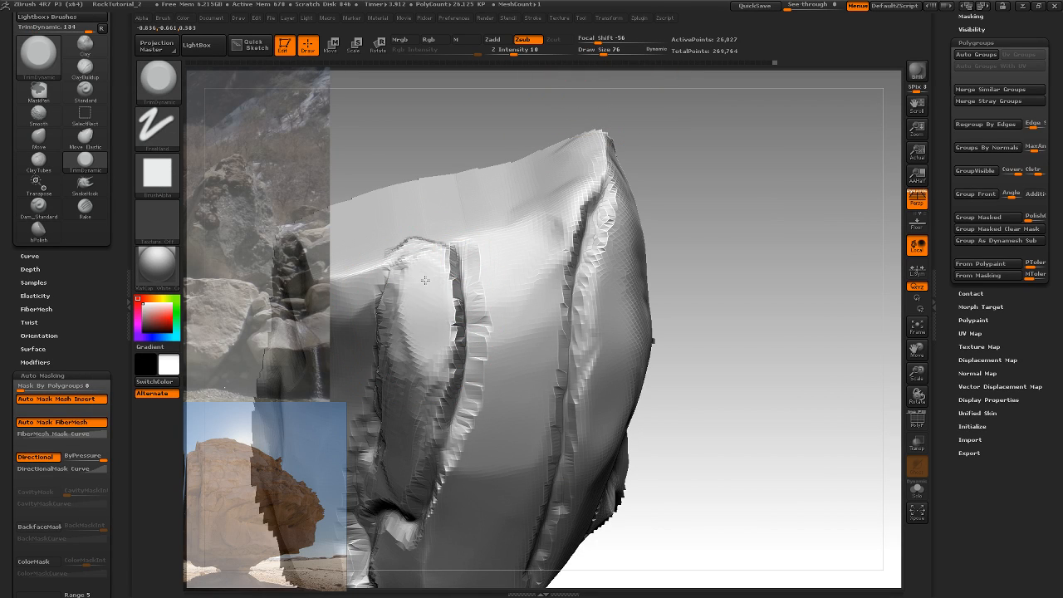
pyautogui.moveTo(426, 281); pyautogui.dragTo(435, 361)
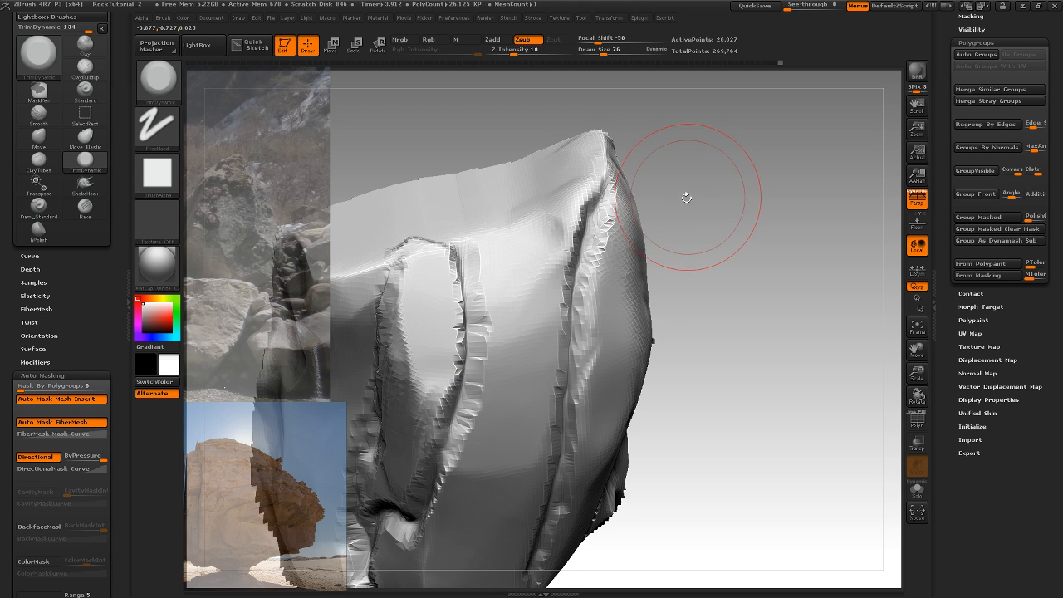
pyautogui.moveTo(686, 197)
pyautogui.mouseDown()
pyautogui.moveTo(640, 213)
pyautogui.moveTo(686, 208)
pyautogui.moveTo(483, 271)
pyautogui.mouseUp()
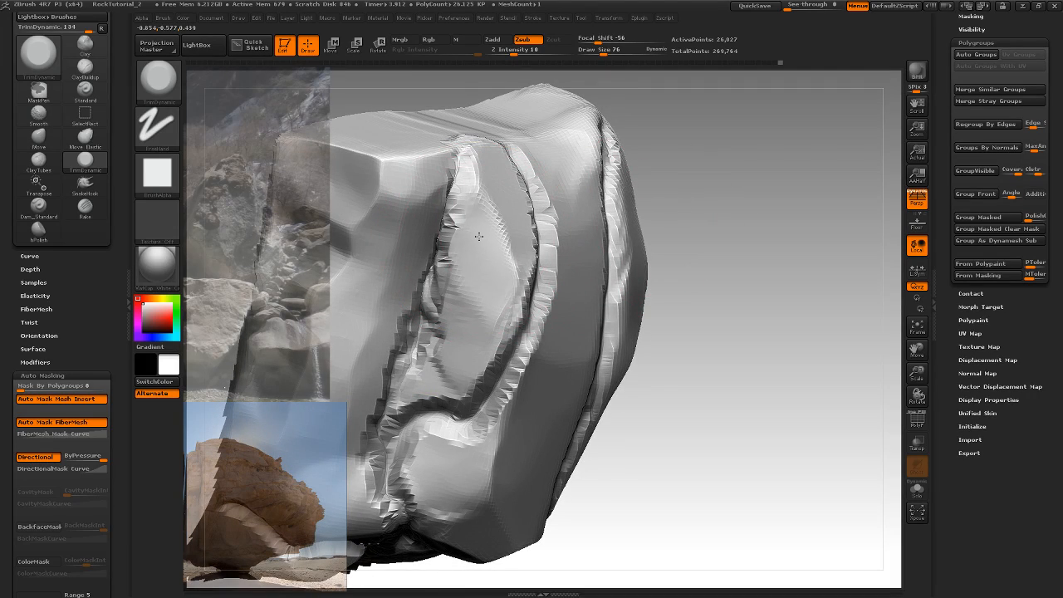
pyautogui.moveTo(555, 213); pyautogui.dragTo(490, 281)
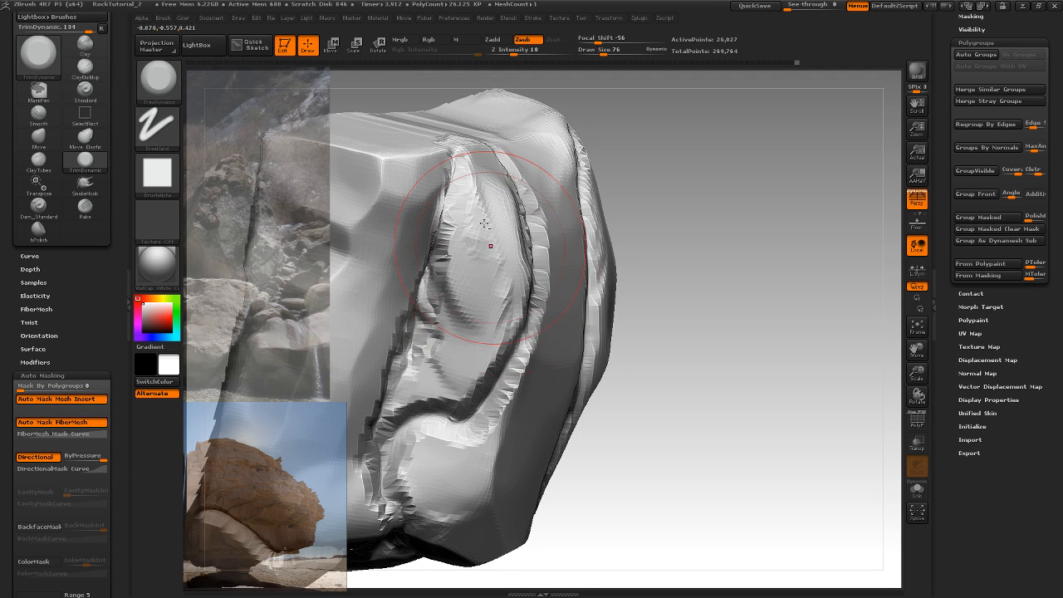
pyautogui.moveTo(584, 202); pyautogui.dragTo(612, 199)
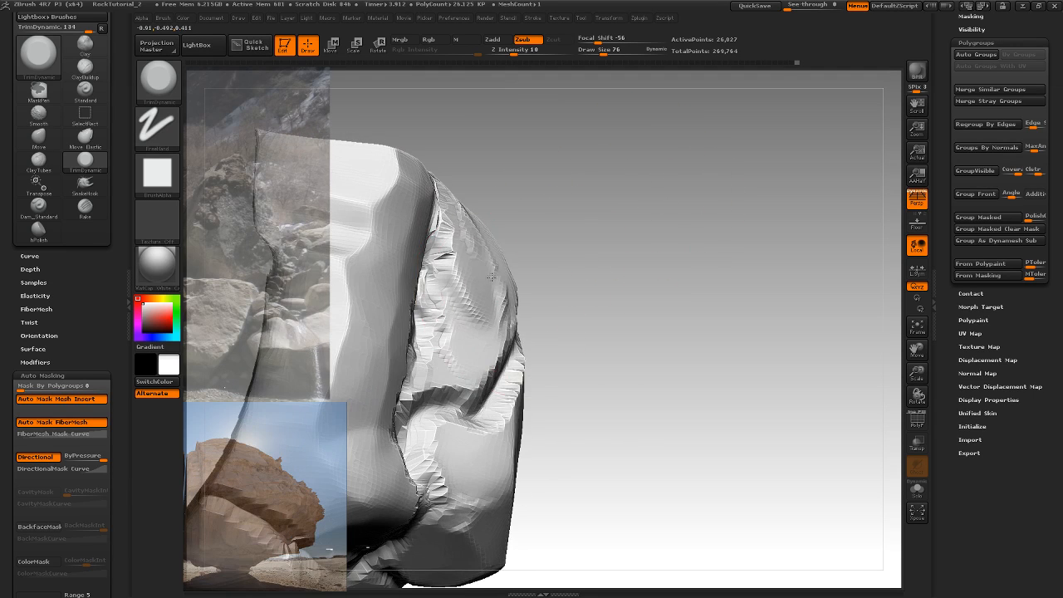
# Trim the bulge's planes harder with TrimDynamic at Z Intensity 20, reworking its inner edge at draw size 24
pyautogui.click(524, 53)
pyautogui.moveTo(559, 193); pyautogui.dragTo(522, 193)
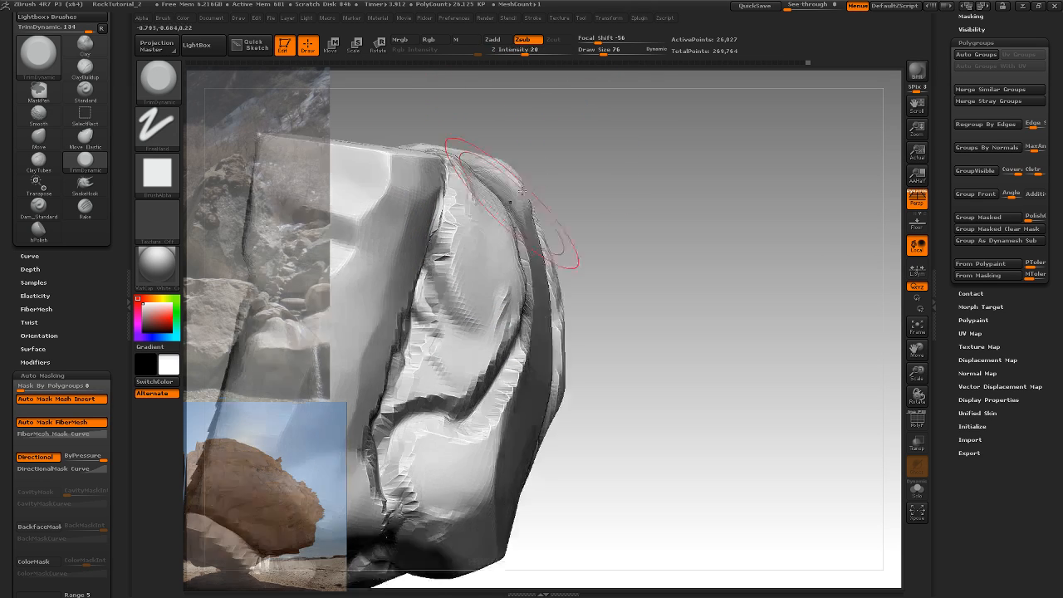
pyautogui.moveTo(480, 285)
pyautogui.mouseDown()
pyautogui.moveTo(492, 229)
pyautogui.moveTo(491, 299)
pyautogui.mouseUp()
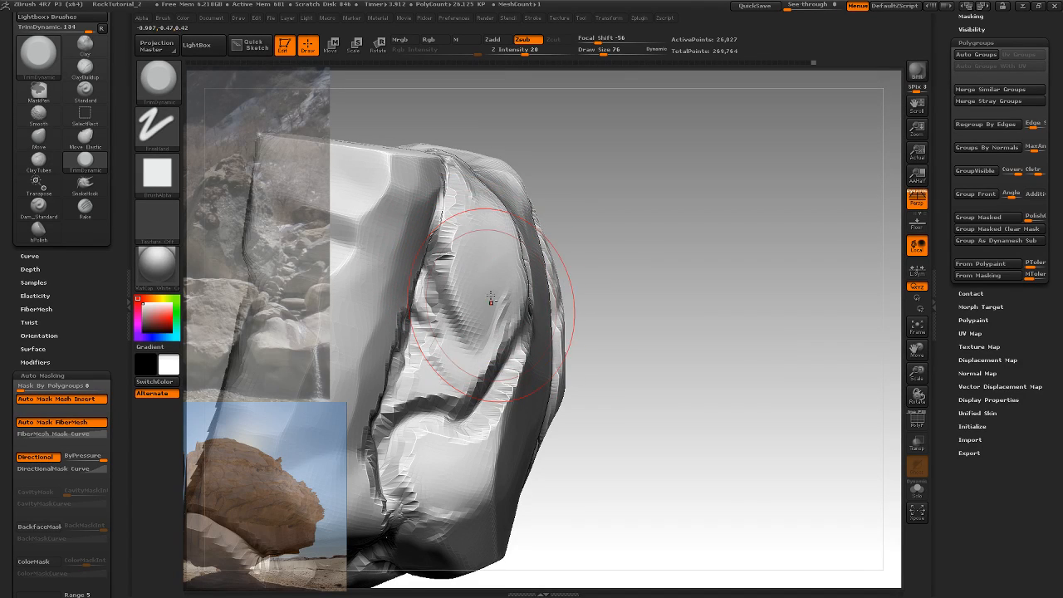
pyautogui.moveTo(500, 221)
pyautogui.mouseDown()
pyautogui.moveTo(487, 261)
pyautogui.moveTo(494, 252)
pyautogui.mouseUp()
pyautogui.moveTo(647, 173)
pyautogui.mouseDown()
pyautogui.moveTo(565, 173)
pyautogui.moveTo(645, 168)
pyautogui.moveTo(598, 162)
pyautogui.moveTo(565, 133)
pyautogui.mouseUp()
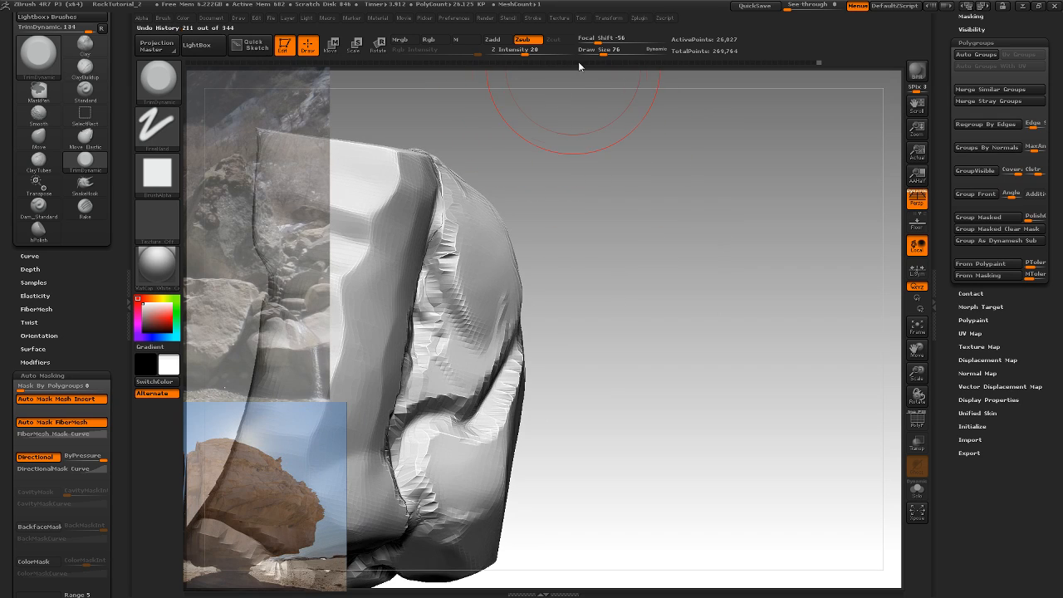
pyautogui.moveTo(605, 51); pyautogui.dragTo(593, 51)
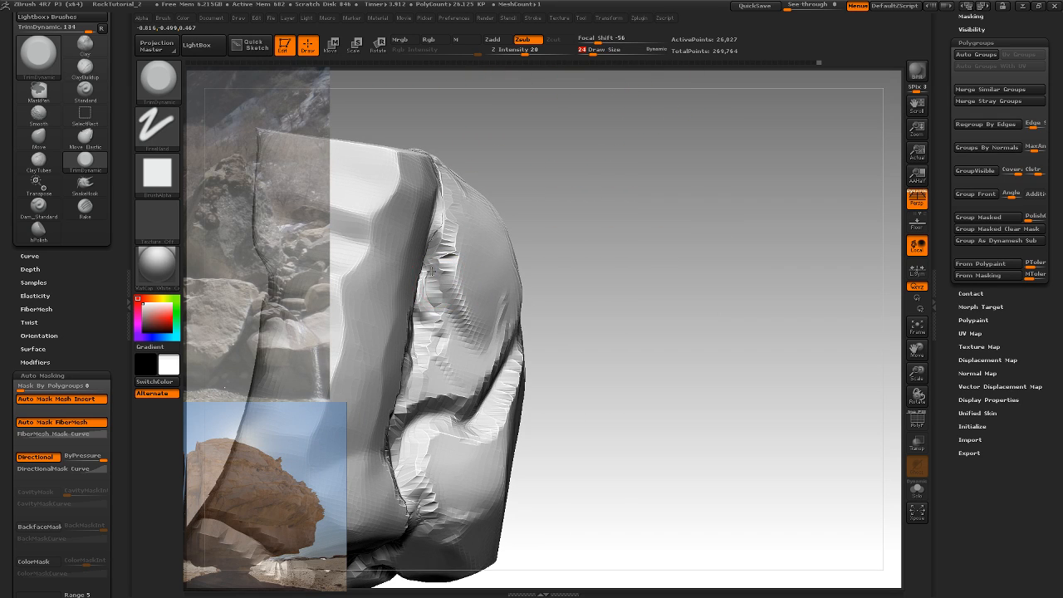
pyautogui.moveTo(430, 270); pyautogui.dragTo(438, 265)
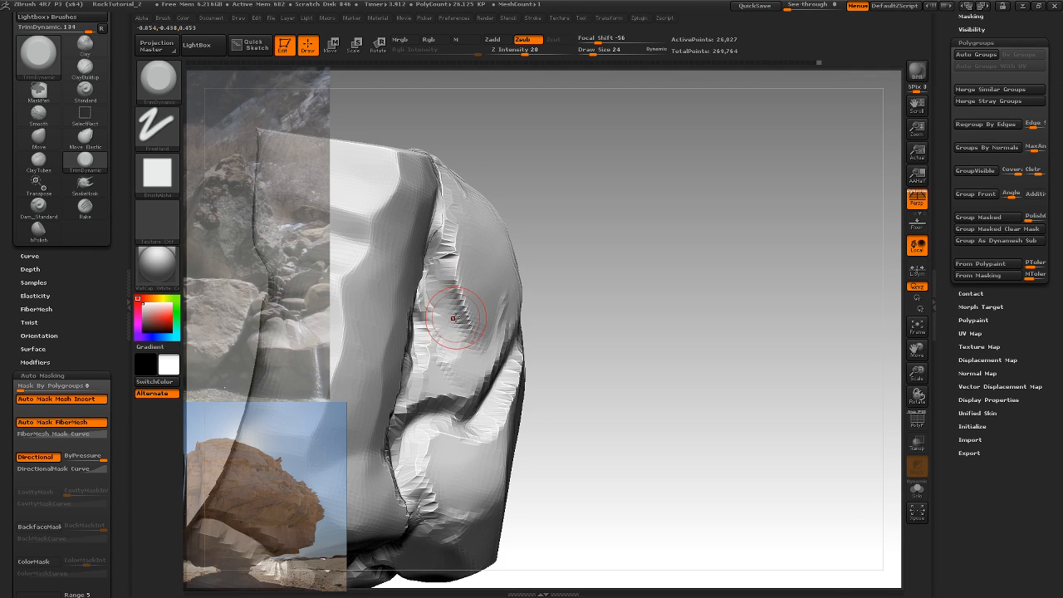
# Cut a sharp flat plane into the bulge's inner edge beside the side crack with hPolish at Z Intensity 30
pyautogui.press('b')
pyautogui.press('h')
pyautogui.press('p')
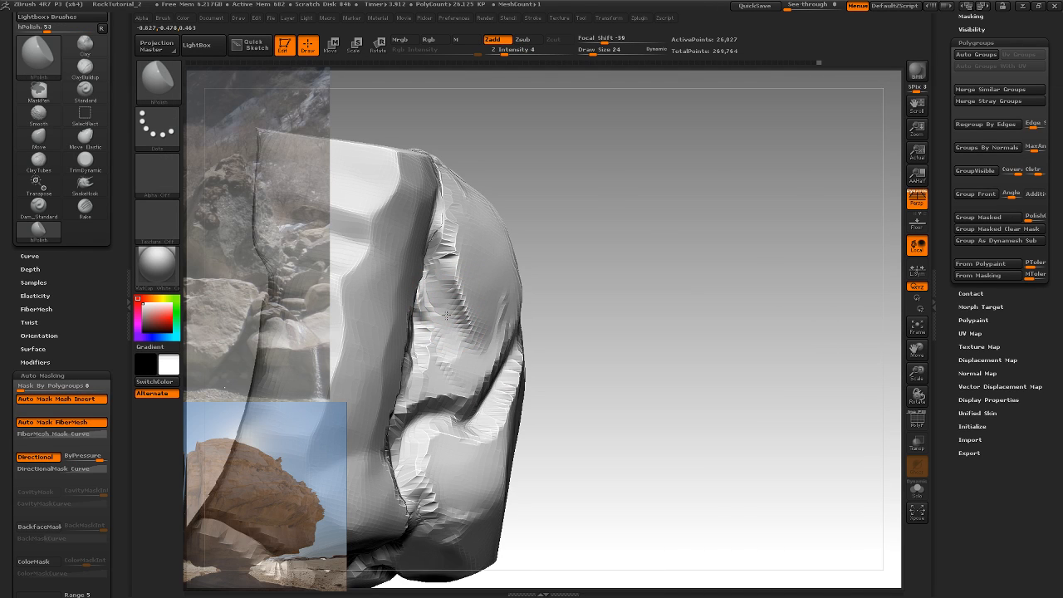
pyautogui.moveTo(508, 48); pyautogui.dragTo(532, 47)
pyautogui.moveTo(436, 285)
pyautogui.mouseDown()
pyautogui.moveTo(461, 315)
pyautogui.moveTo(457, 349)
pyautogui.moveTo(452, 317)
pyautogui.mouseUp()
pyautogui.moveTo(581, 232)
pyautogui.mouseDown()
pyautogui.moveTo(605, 225)
pyautogui.moveTo(605, 183)
pyautogui.moveTo(583, 236)
pyautogui.moveTo(629, 178)
pyautogui.moveTo(629, 229)
pyautogui.moveTo(573, 236)
pyautogui.mouseUp()
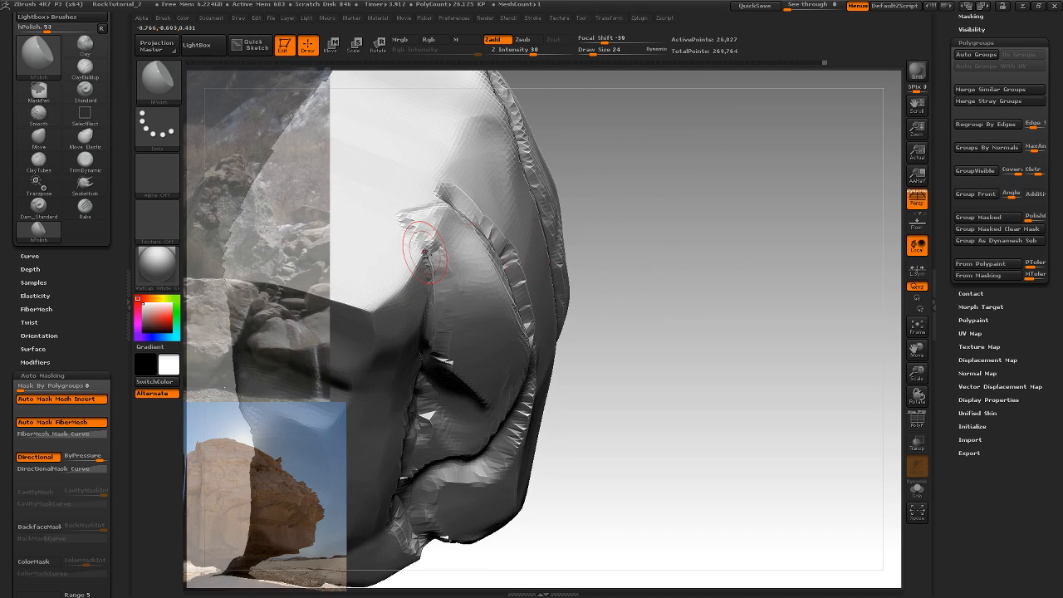
# Polish the bulge's upper corner and the rough edge where it meets the top face with hPolish
pyautogui.moveTo(460, 266)
pyautogui.mouseDown()
pyautogui.moveTo(474, 278)
pyautogui.moveTo(440, 230)
pyautogui.moveTo(470, 284)
pyautogui.moveTo(442, 239)
pyautogui.mouseUp()
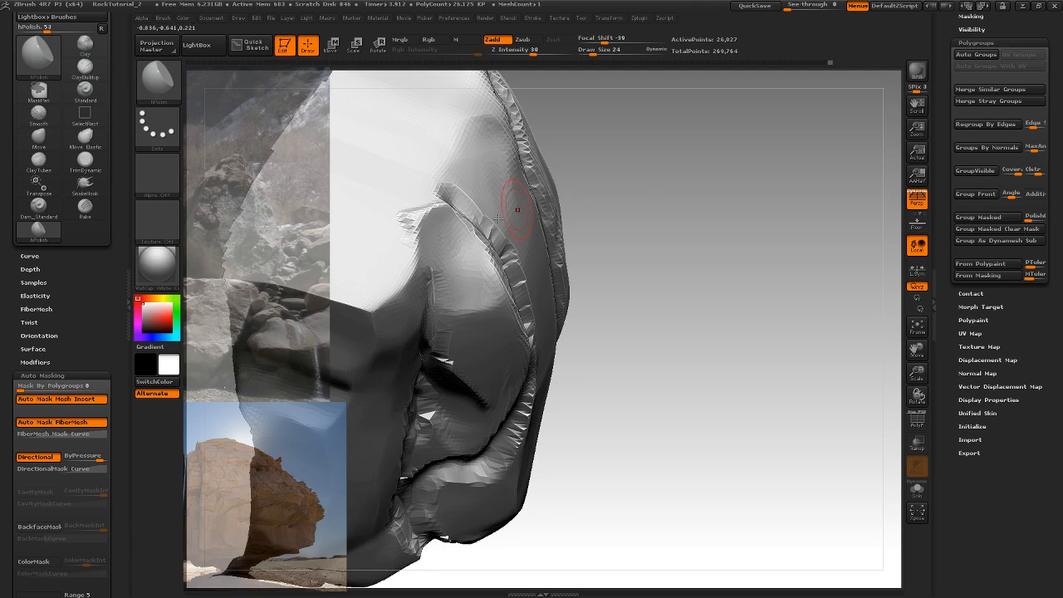
pyautogui.moveTo(672, 184); pyautogui.dragTo(641, 178)
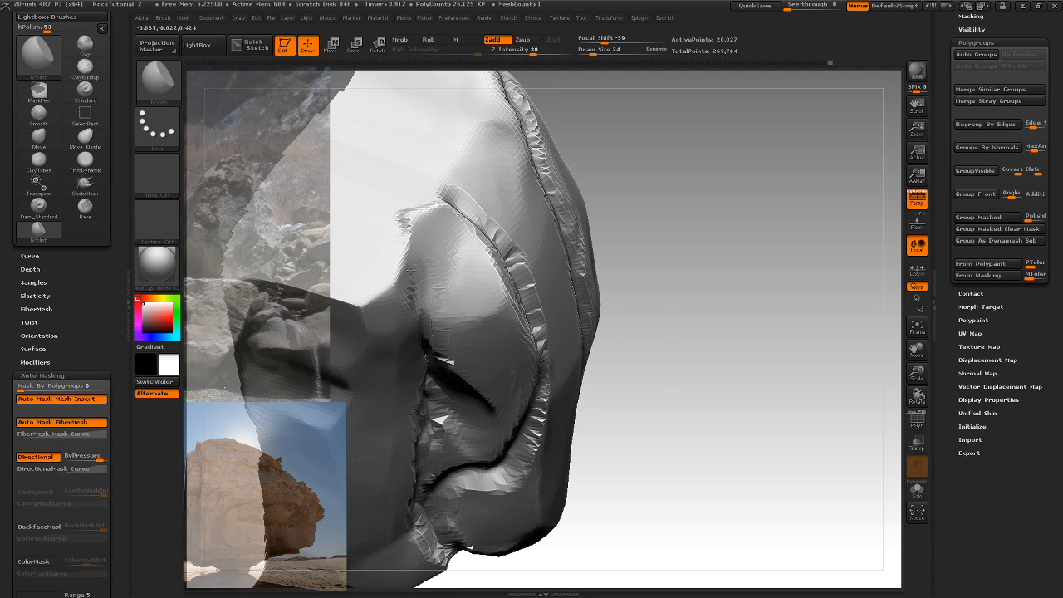
pyautogui.moveTo(682, 177); pyautogui.dragTo(706, 192)
pyautogui.moveTo(652, 269)
pyautogui.mouseDown()
pyautogui.moveTo(644, 210)
pyautogui.moveTo(687, 210)
pyautogui.moveTo(698, 128)
pyautogui.moveTo(701, 207)
pyautogui.moveTo(586, 234)
pyautogui.mouseUp()
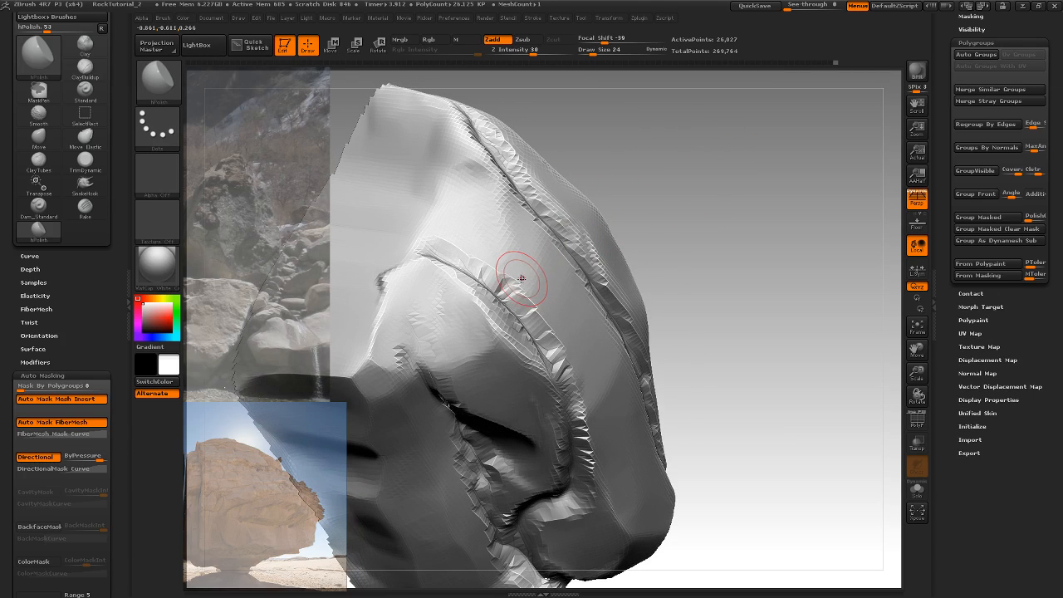
# Carve a short crack up the bulge's inner edge to the main crack with Dam_Standard at draw size 12
pyautogui.press('b')
pyautogui.press('d')
pyautogui.press('s')
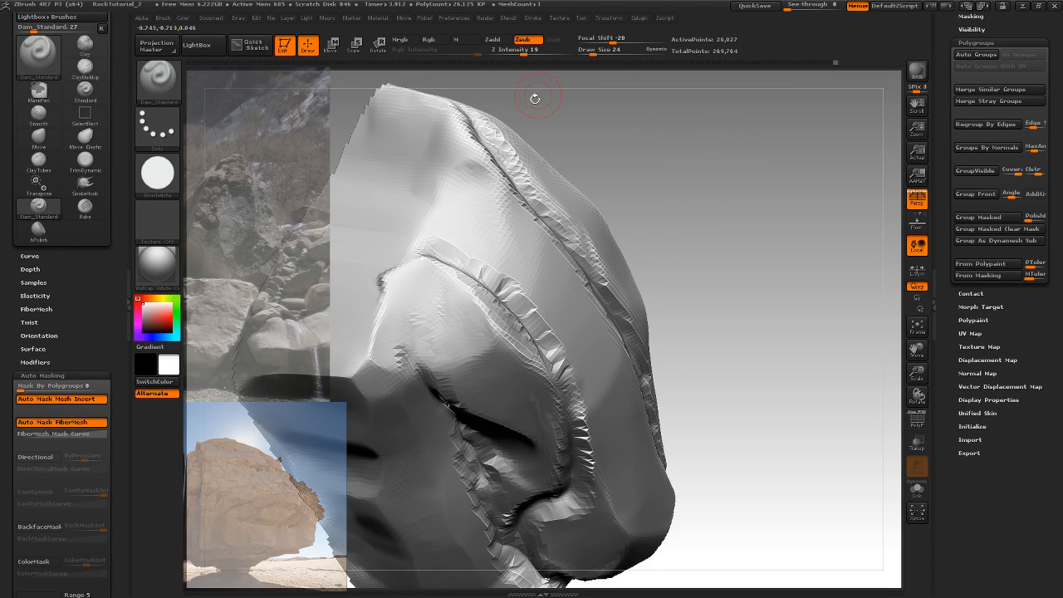
pyautogui.moveTo(594, 49); pyautogui.dragTo(589, 50)
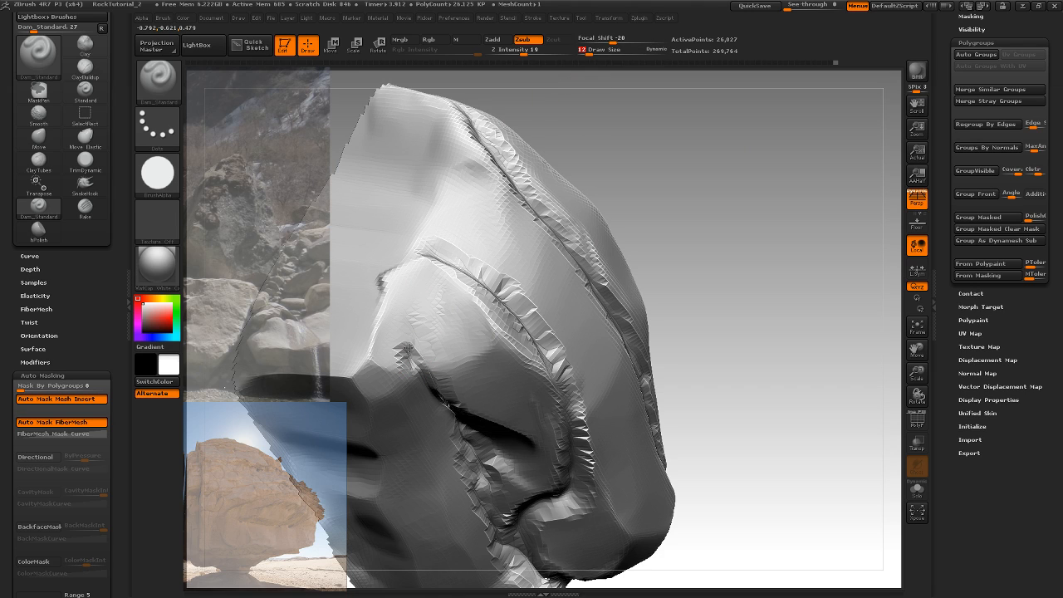
pyautogui.moveTo(407, 348)
pyautogui.mouseDown()
pyautogui.moveTo(409, 274)
pyautogui.moveTo(425, 238)
pyautogui.mouseUp()
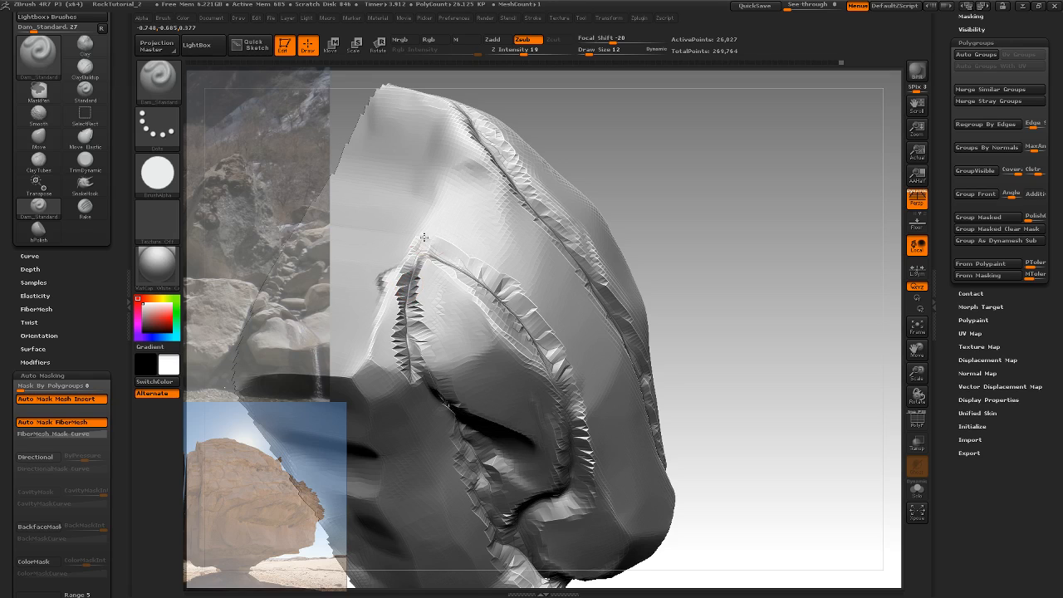
# Flatten the bulge's rough side and the lower crack beside the middle strip with hPolish at draw size 59
pyautogui.moveTo(650, 174); pyautogui.dragTo(626, 249)
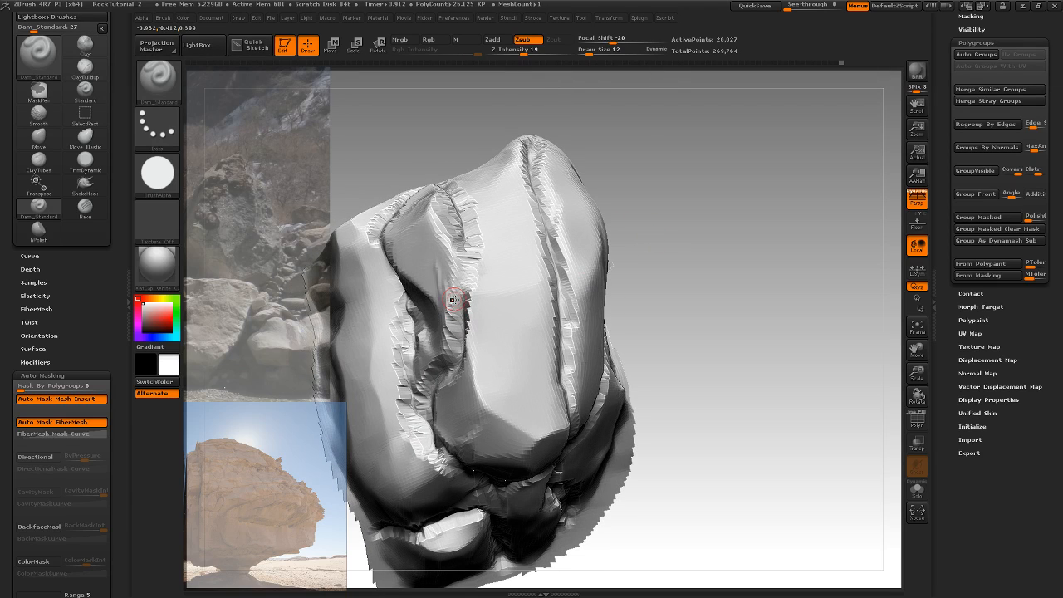
pyautogui.press('b')
pyautogui.press('h')
pyautogui.press('p')
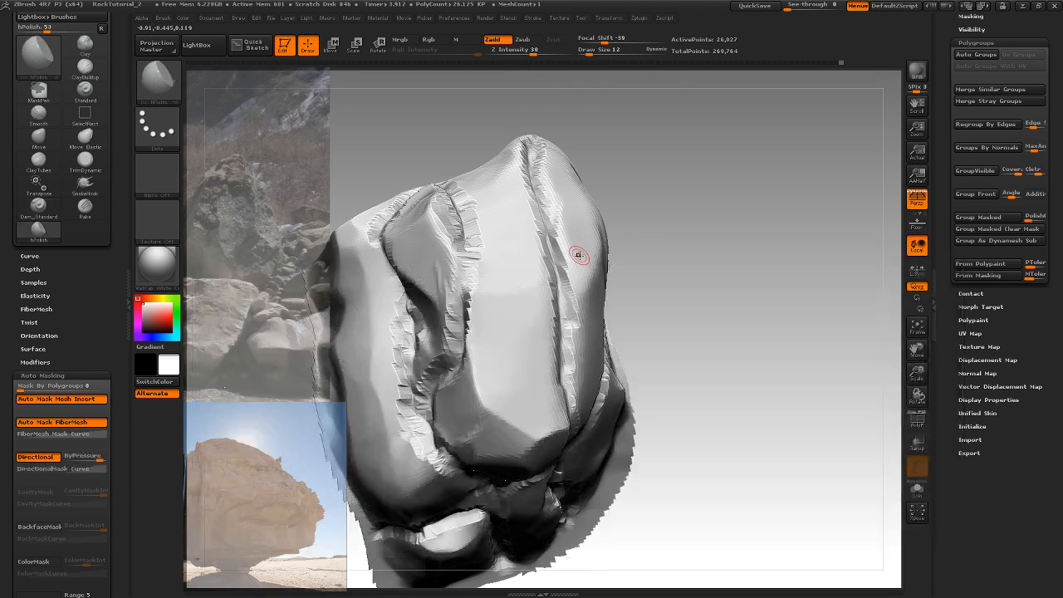
pyautogui.moveTo(587, 54); pyautogui.dragTo(601, 54)
pyautogui.moveTo(451, 298); pyautogui.dragTo(448, 319)
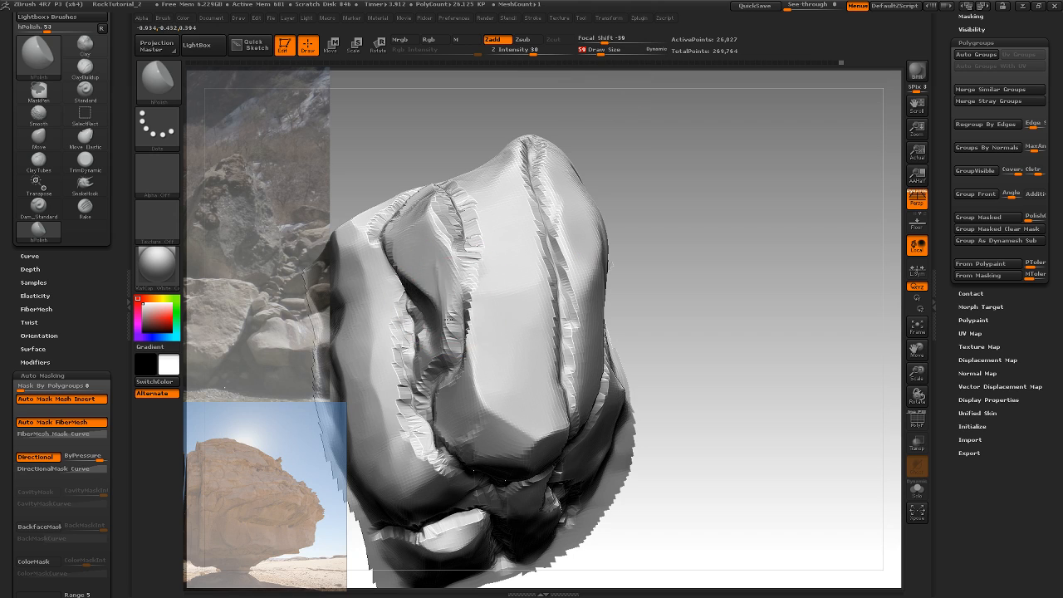
pyautogui.moveTo(684, 195); pyautogui.dragTo(623, 272)
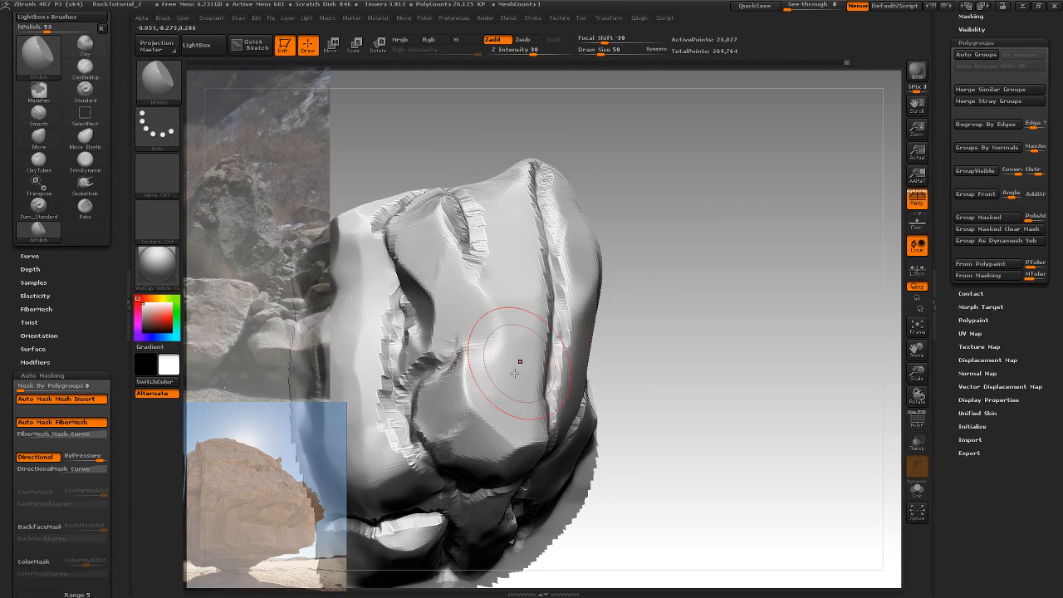
# Build up a raised mass on the lower half of the middle strip with ClayTubes at draw size 59
pyautogui.moveTo(648, 234); pyautogui.dragTo(653, 268)
pyautogui.press('b')
pyautogui.press('c')
pyautogui.press('t')
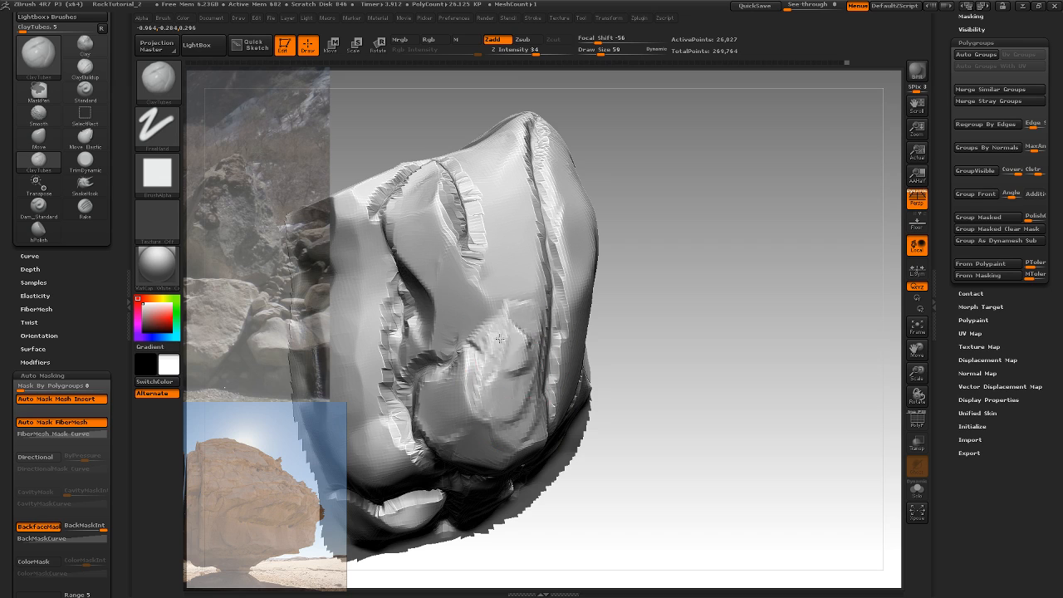
pyautogui.moveTo(501, 393); pyautogui.dragTo(525, 392)
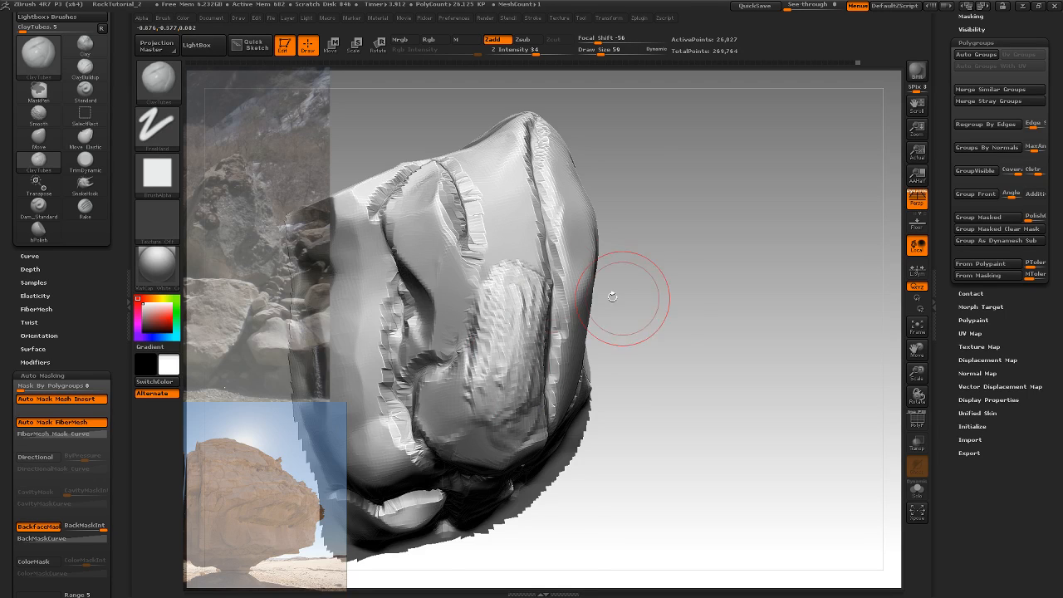
pyautogui.moveTo(613, 297)
pyautogui.mouseDown()
pyautogui.moveTo(682, 185)
pyautogui.moveTo(618, 279)
pyautogui.mouseUp()
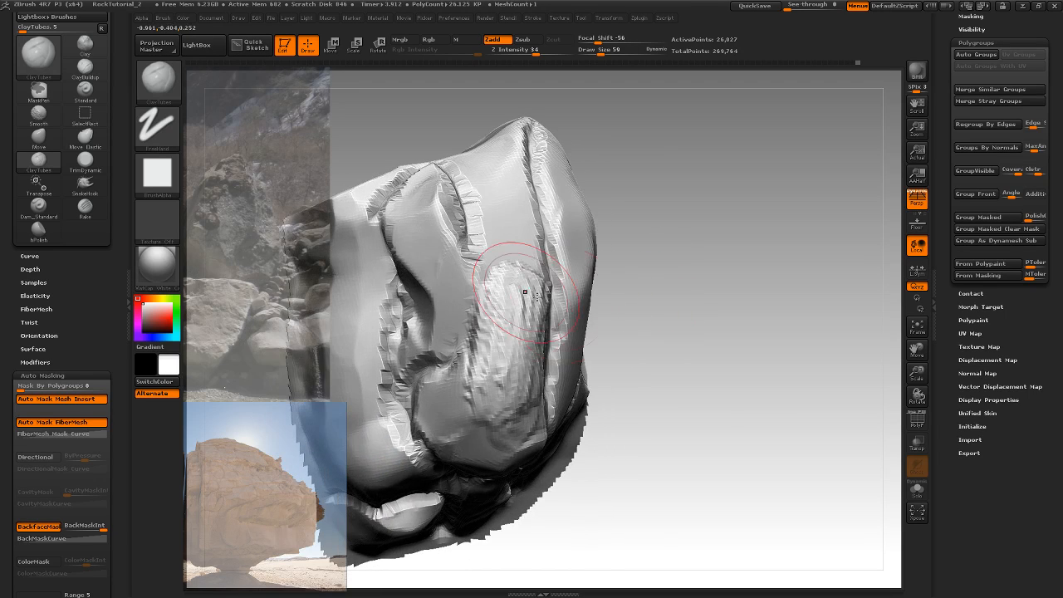
pyautogui.moveTo(535, 312); pyautogui.dragTo(499, 319)
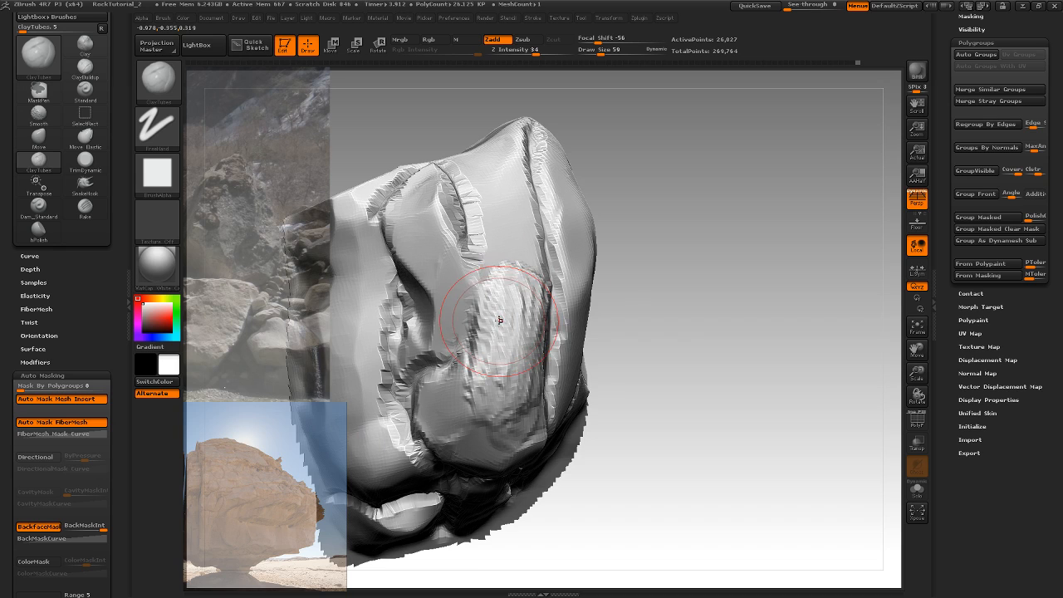
# Polish the ClayTubes buildup on the middle strip into flat, sharp-edged planes with hPolish
pyautogui.press('b')
pyautogui.press('h')
pyautogui.press('p')
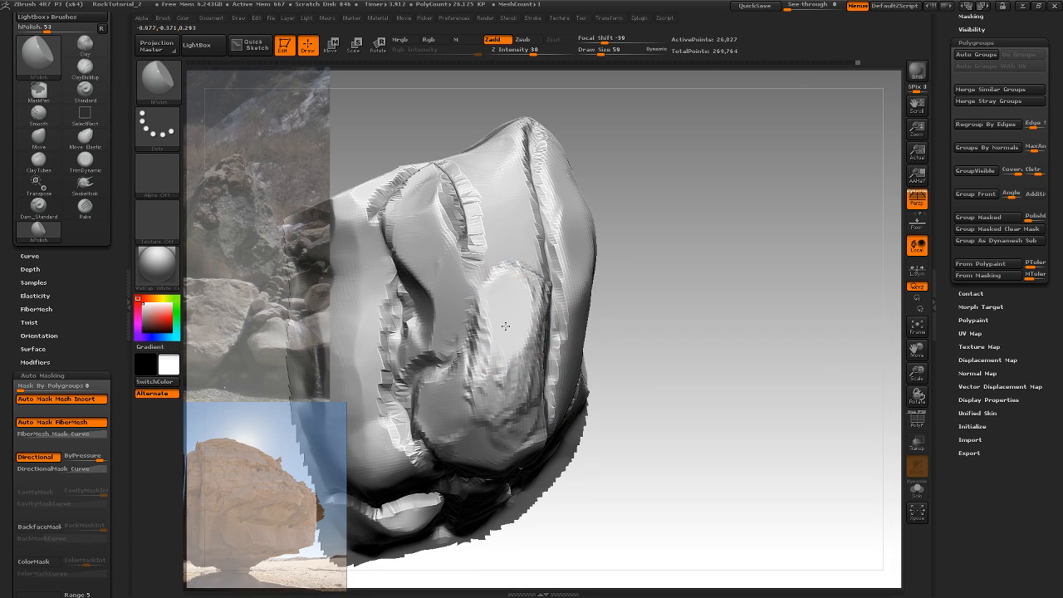
pyautogui.moveTo(605, 260)
pyautogui.mouseDown()
pyautogui.moveTo(662, 247)
pyautogui.moveTo(648, 263)
pyautogui.mouseUp()
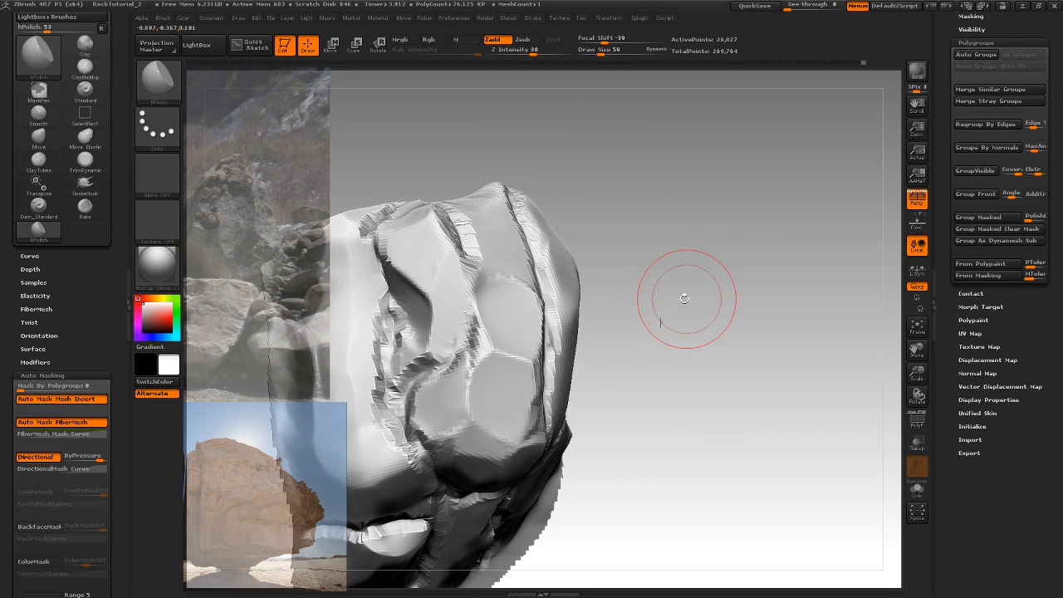
pyautogui.moveTo(684, 297); pyautogui.dragTo(653, 310)
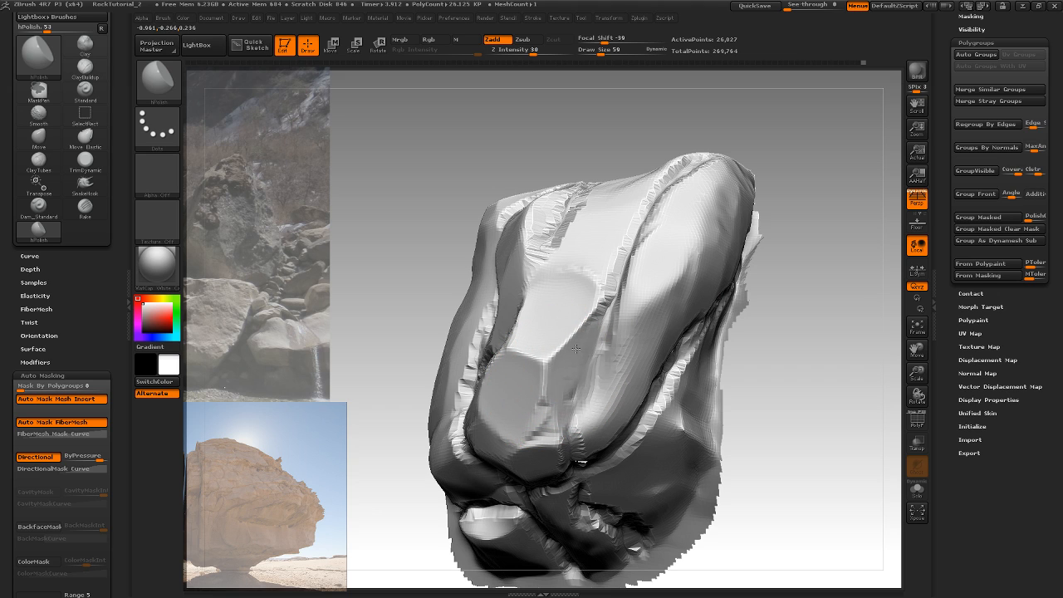
# Cut angled planes into the side and lower end of the middle strip with hPolish
pyautogui.moveTo(783, 238); pyautogui.dragTo(546, 357)
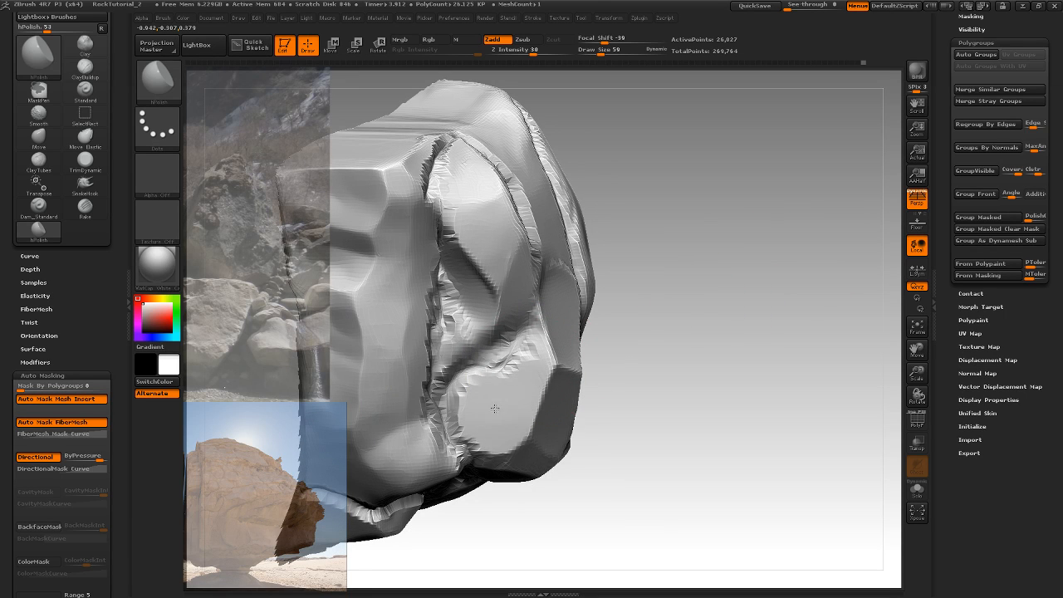
pyautogui.moveTo(674, 327); pyautogui.dragTo(517, 395)
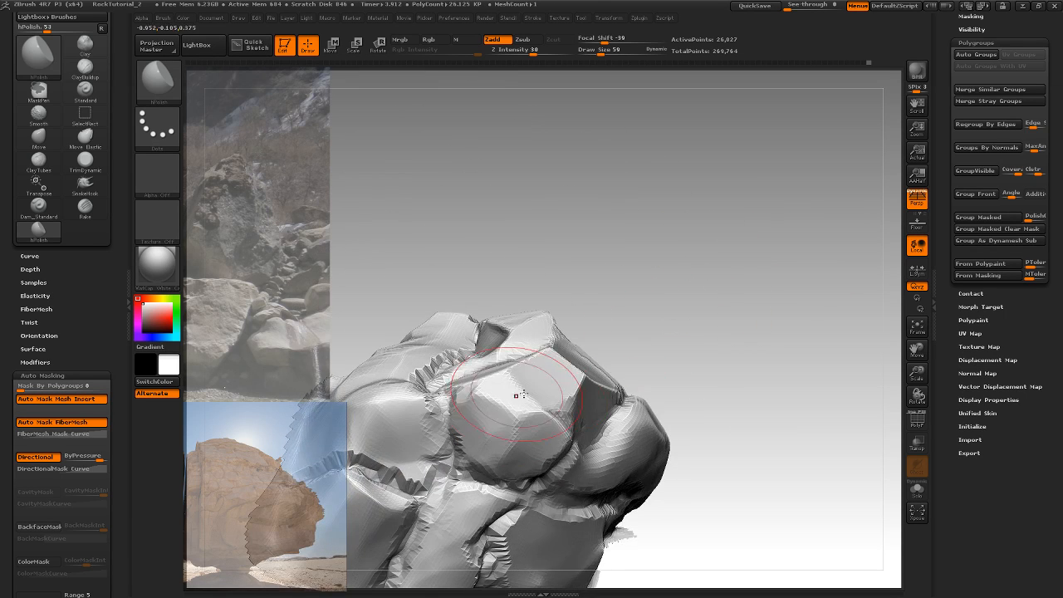
pyautogui.moveTo(653, 308); pyautogui.dragTo(475, 421)
pyautogui.moveTo(592, 349); pyautogui.dragTo(544, 411)
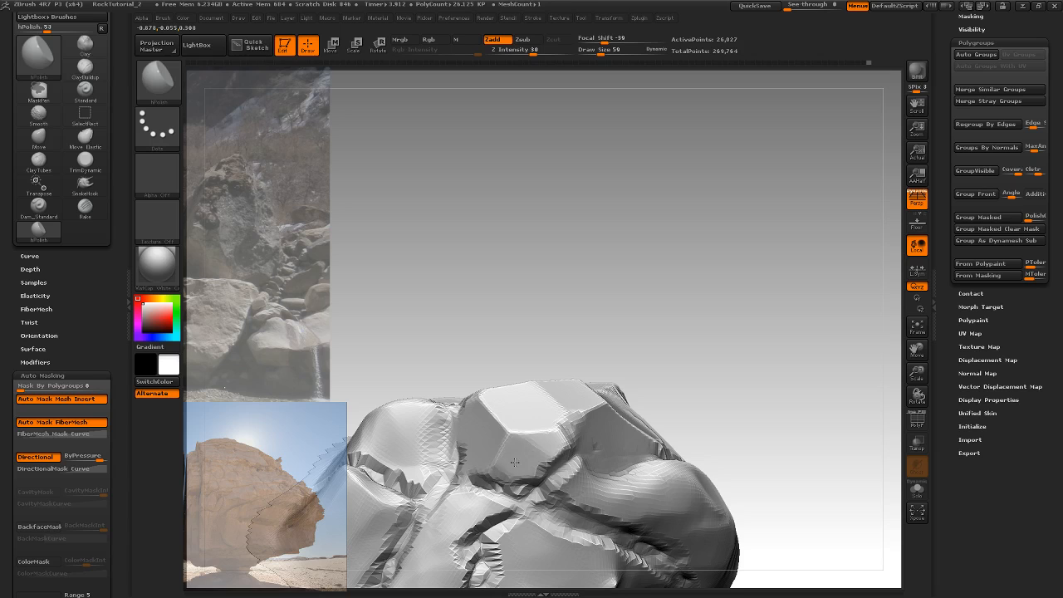
pyautogui.moveTo(637, 347); pyautogui.dragTo(629, 410)
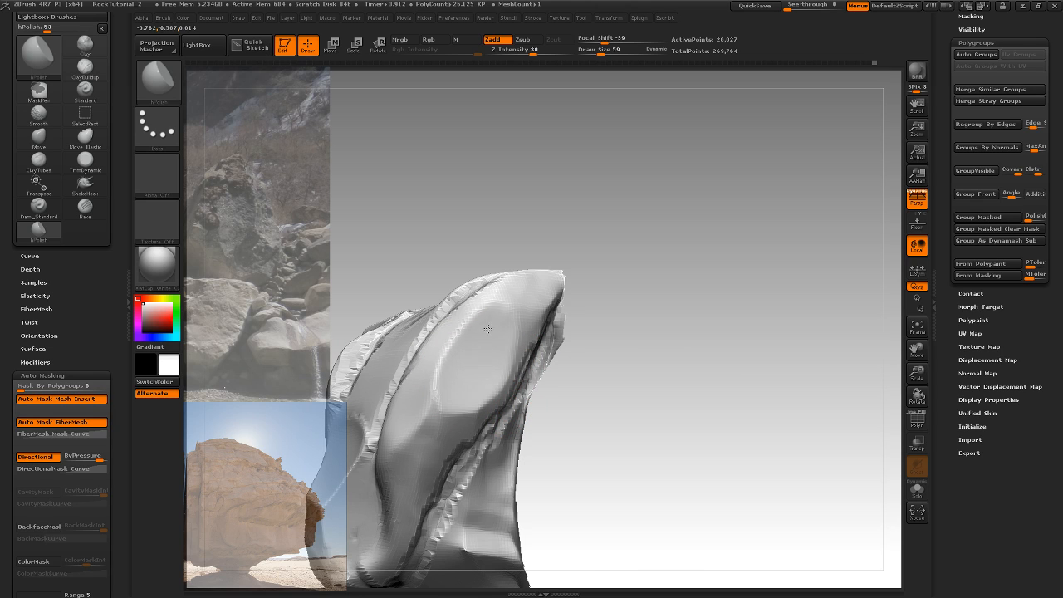
# Flatten the rounded outer ridge beyond the long crack into angled planes and a faceted tip with hPolish
pyautogui.moveTo(596, 304); pyautogui.dragTo(473, 343)
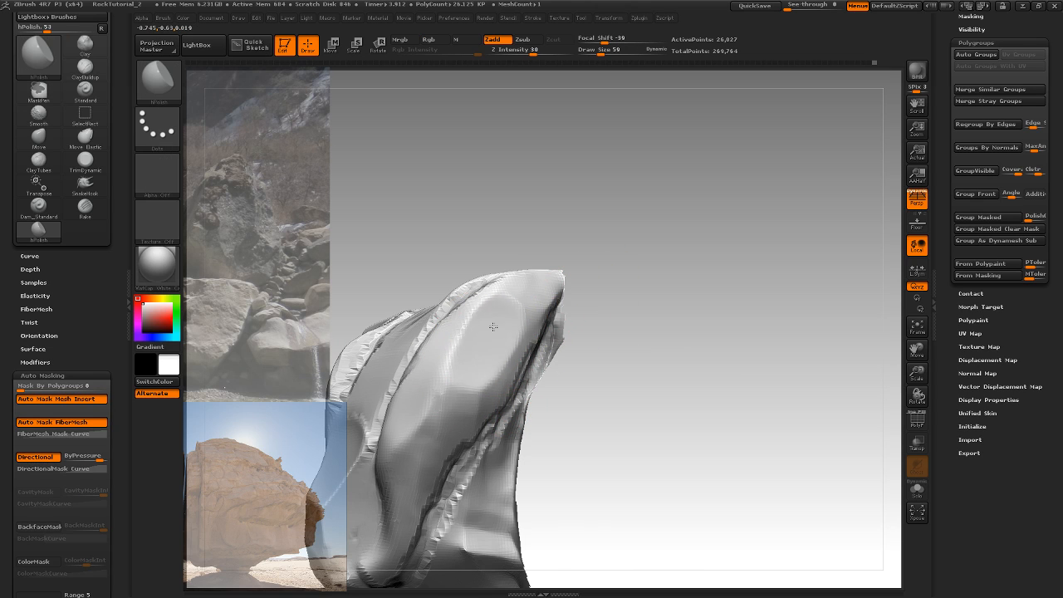
pyautogui.moveTo(599, 272); pyautogui.dragTo(542, 277)
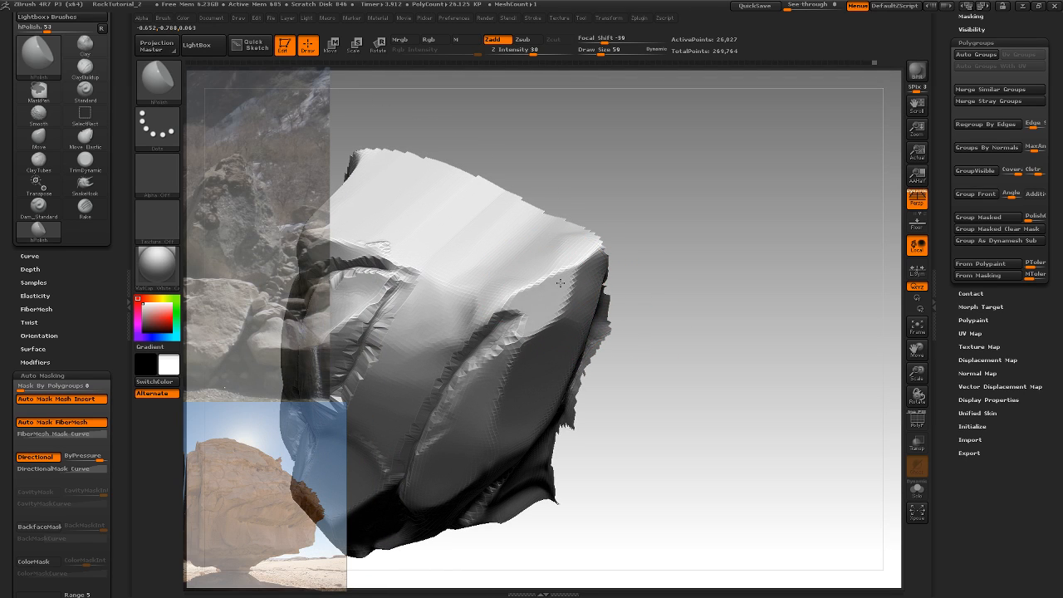
pyautogui.moveTo(653, 310)
pyautogui.mouseDown()
pyautogui.moveTo(631, 363)
pyautogui.moveTo(648, 311)
pyautogui.moveTo(499, 316)
pyautogui.moveTo(482, 410)
pyautogui.moveTo(444, 510)
pyautogui.mouseUp()
pyautogui.moveTo(731, 217); pyautogui.dragTo(696, 285)
pyautogui.moveTo(633, 378); pyautogui.dragTo(498, 390)
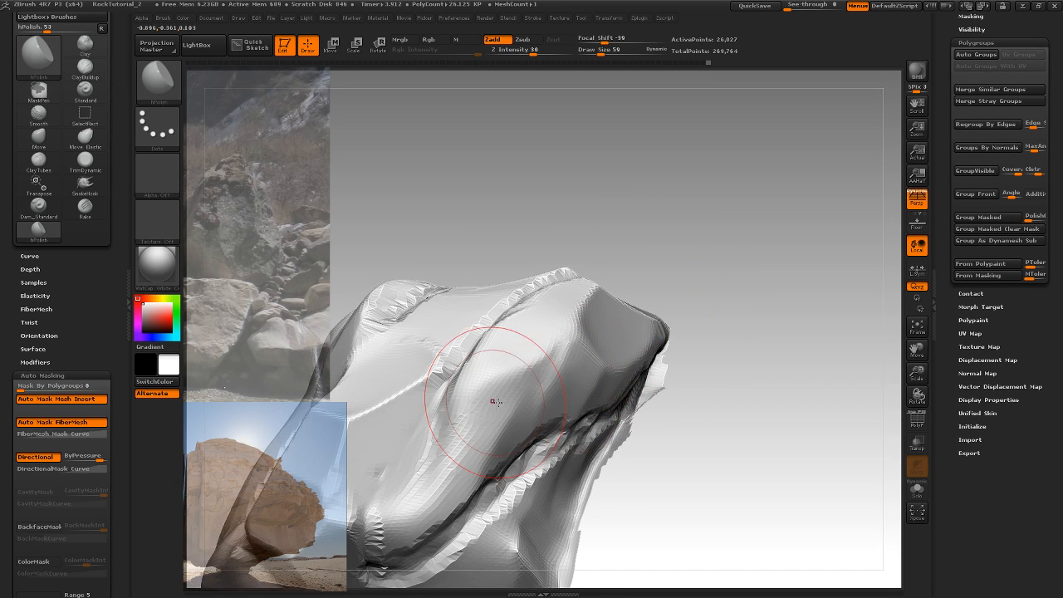
pyautogui.moveTo(573, 360)
pyautogui.mouseDown(button='right')
pyautogui.moveTo(622, 363)
pyautogui.moveTo(664, 338)
pyautogui.moveTo(591, 342)
pyautogui.mouseUp(button='right')
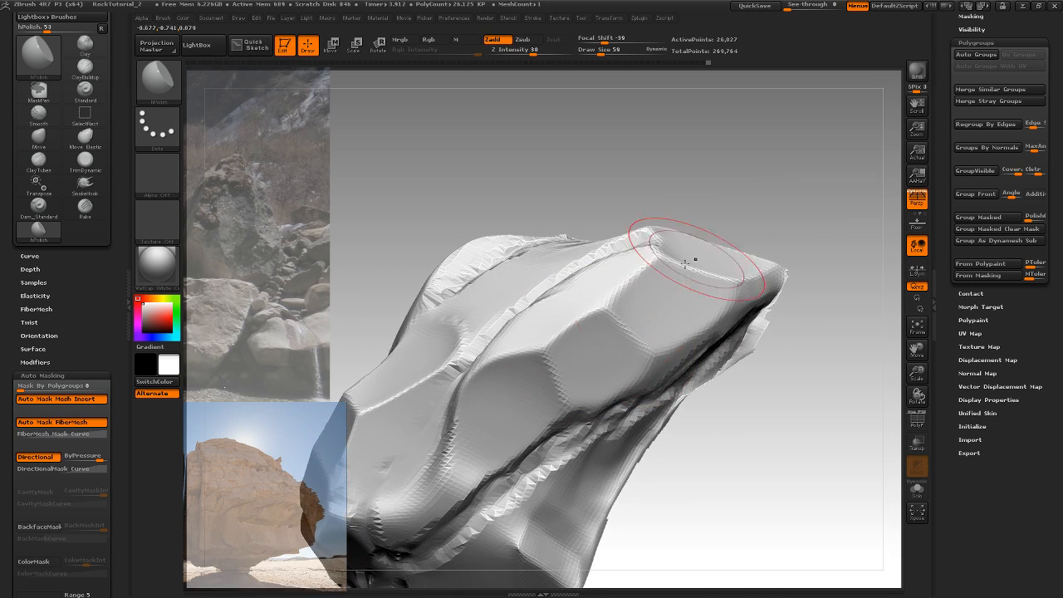
# Polish away most of the long crack, merging the outer ridge's planes with the middle strip
pyautogui.moveTo(686, 263); pyautogui.dragTo(542, 303, button='right')
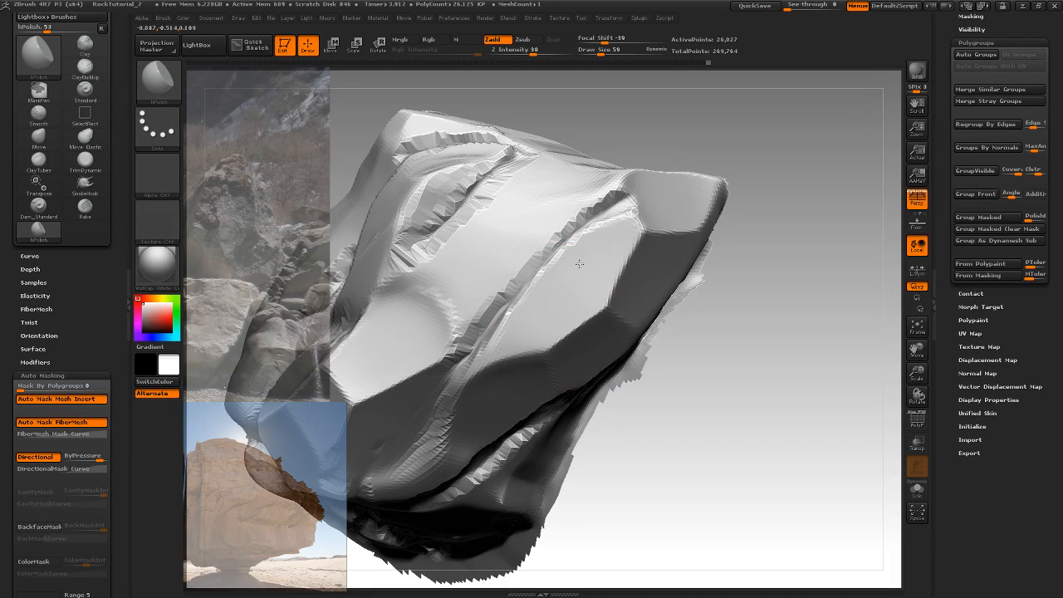
pyautogui.moveTo(579, 264); pyautogui.dragTo(566, 274)
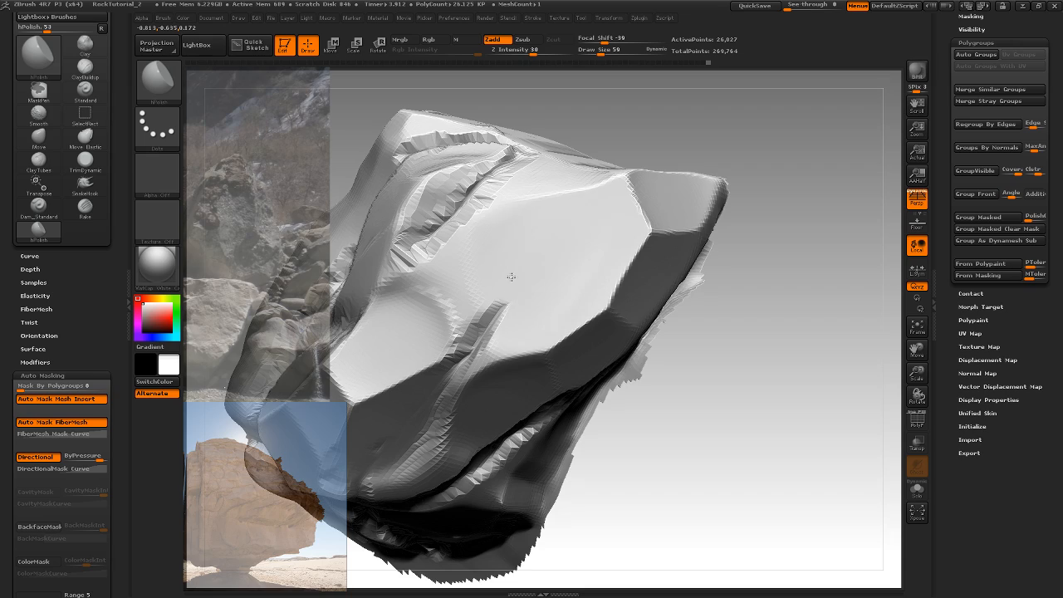
pyautogui.moveTo(767, 238)
pyautogui.mouseDown(button='right')
pyautogui.moveTo(772, 266)
pyautogui.moveTo(686, 340)
pyautogui.moveTo(702, 345)
pyautogui.moveTo(695, 360)
pyautogui.moveTo(683, 246)
pyautogui.moveTo(689, 302)
pyautogui.moveTo(633, 342)
pyautogui.mouseUp(button='right')
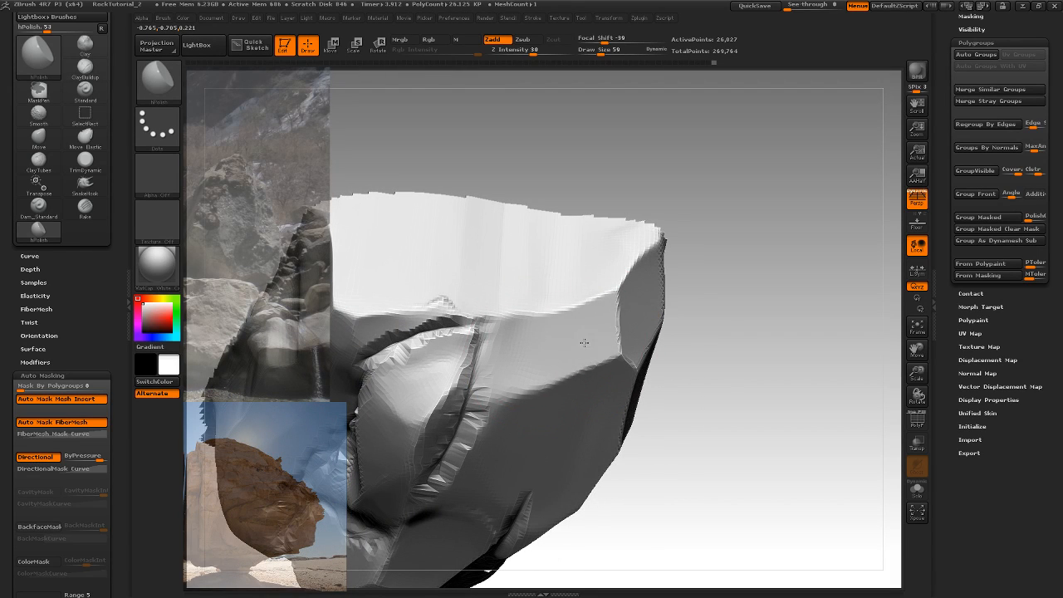
pyautogui.moveTo(753, 280)
pyautogui.mouseDown(button='right')
pyautogui.moveTo(740, 261)
pyautogui.moveTo(697, 300)
pyautogui.moveTo(689, 349)
pyautogui.moveTo(674, 290)
pyautogui.moveTo(470, 330)
pyautogui.mouseUp(button='right')
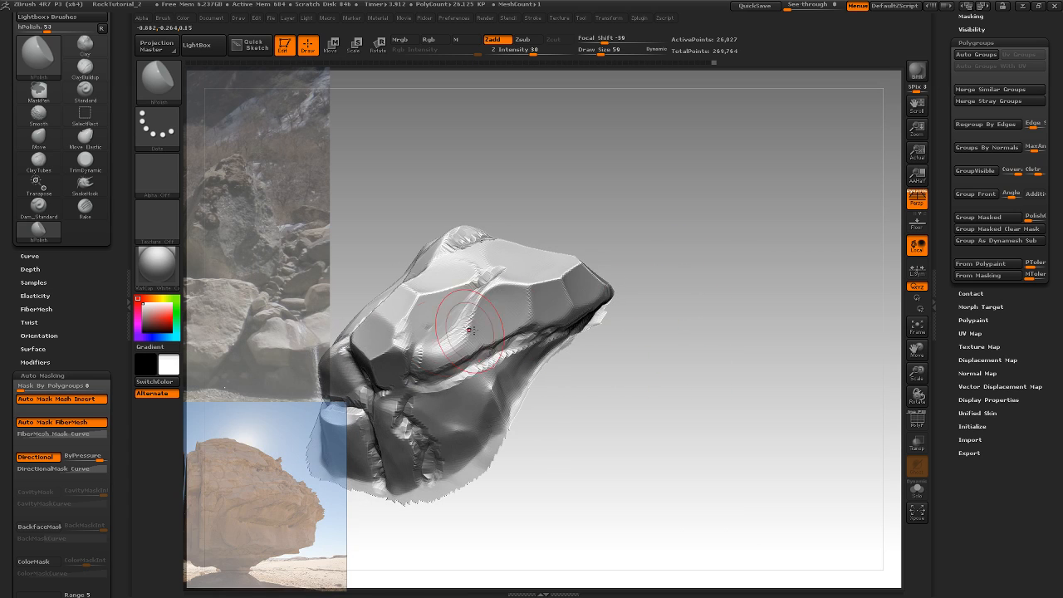
pyautogui.moveTo(447, 355); pyautogui.dragTo(442, 356)
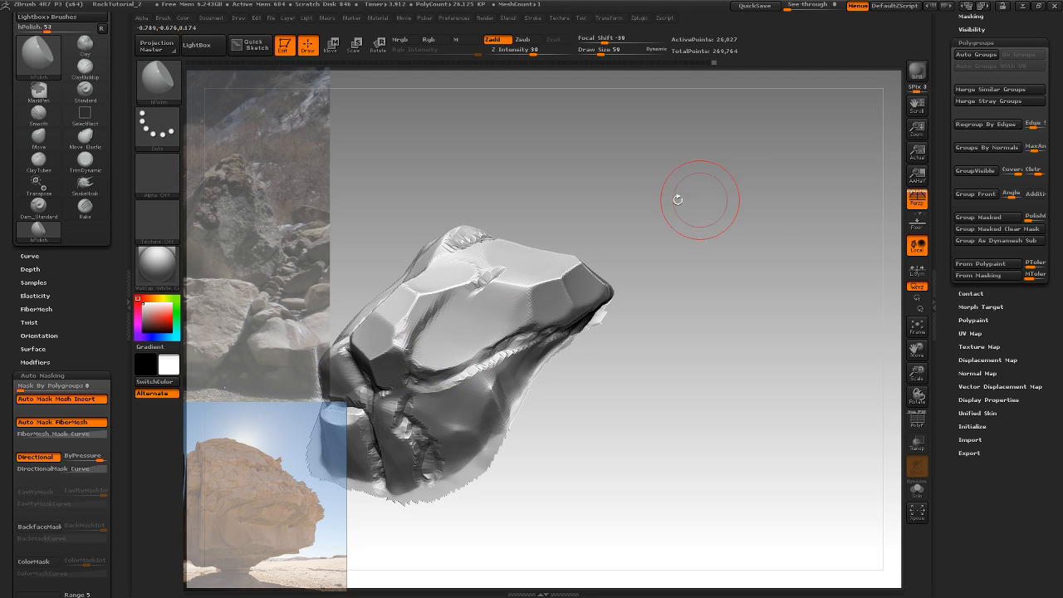
# Carve a deeper crack along the recess beneath the faceted outer ridge with Dam_Standard at draw size 17
pyautogui.moveTo(677, 199); pyautogui.dragTo(678, 340, button='right')
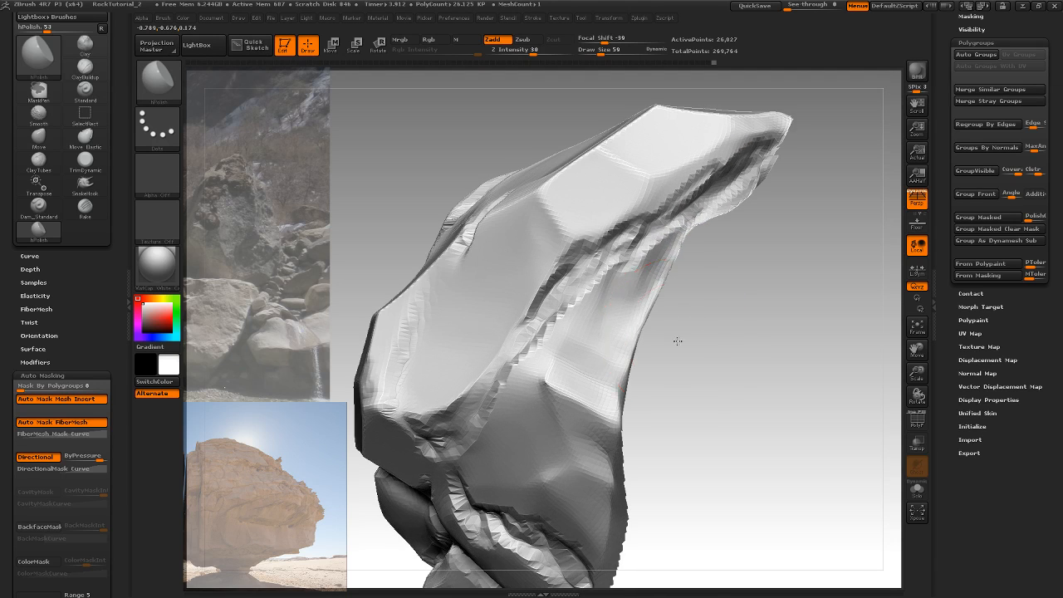
pyautogui.moveTo(678, 341); pyautogui.dragTo(650, 354)
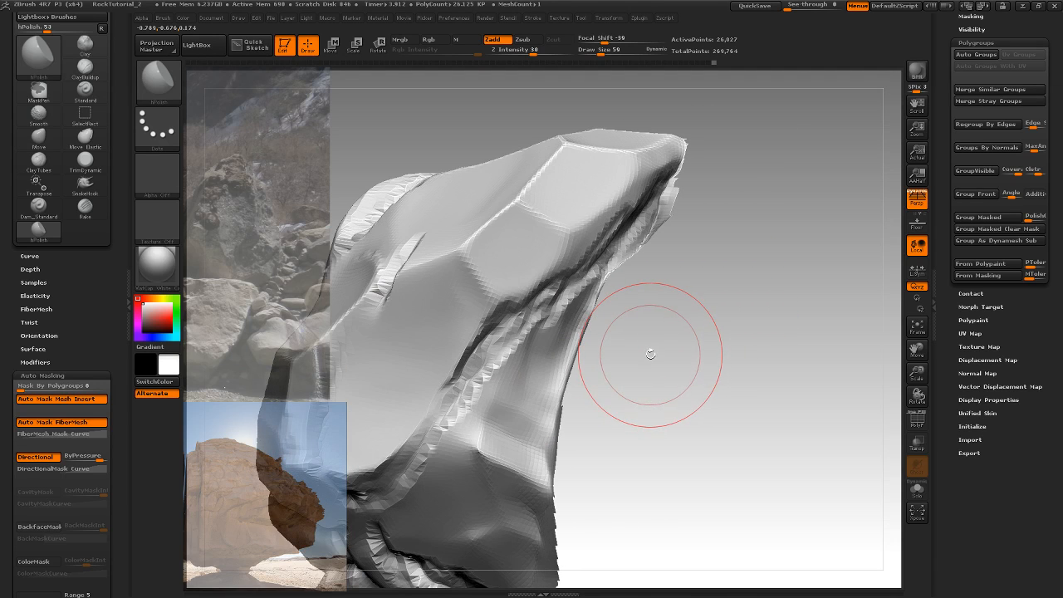
pyautogui.press('b')
pyautogui.press('d')
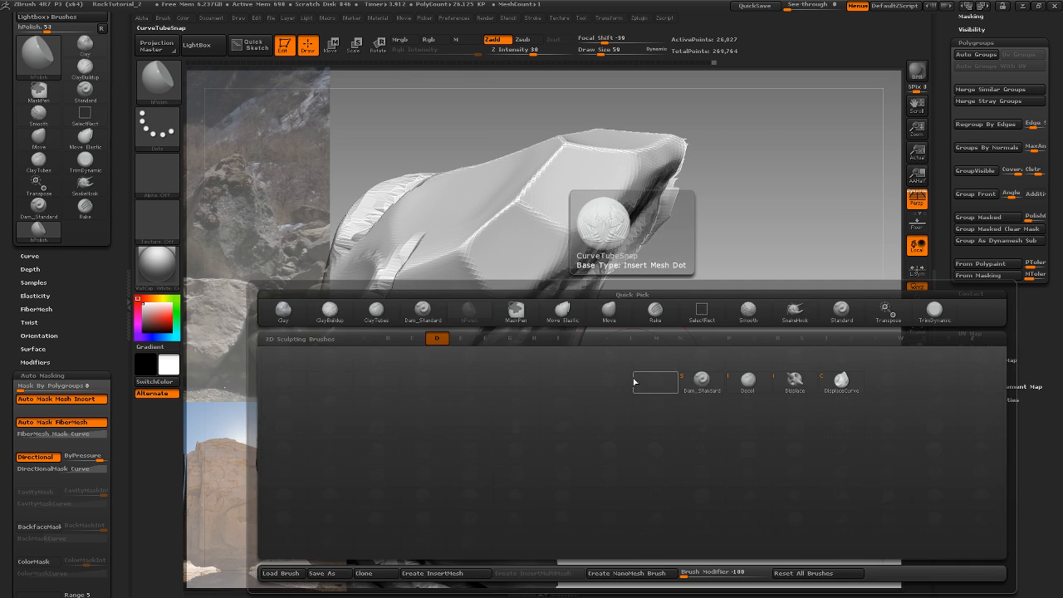
pyautogui.press('s')
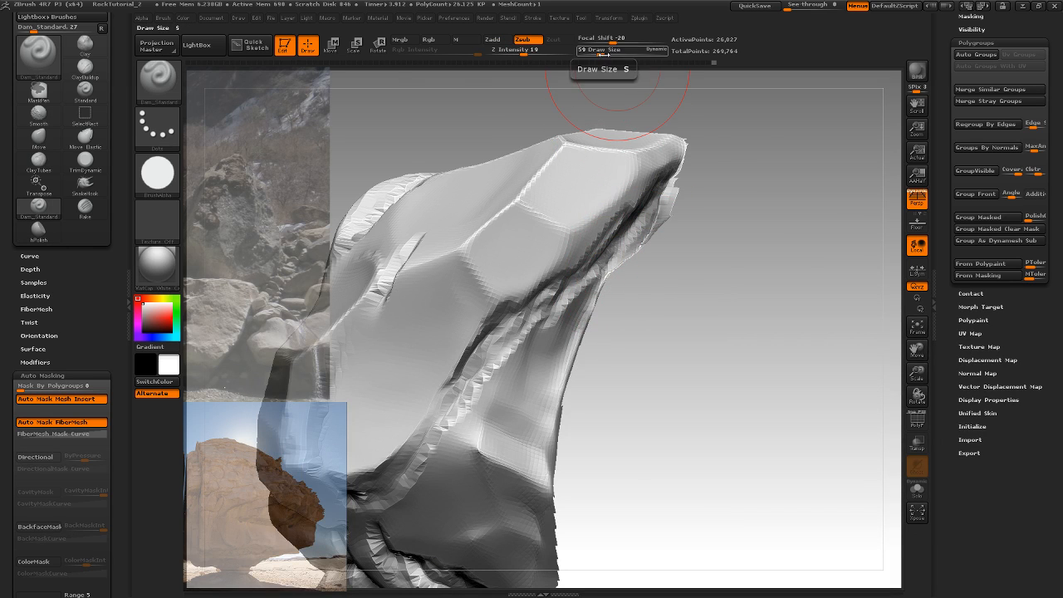
pyautogui.moveTo(604, 54); pyautogui.dragTo(595, 51)
pyautogui.moveTo(633, 214); pyautogui.dragTo(584, 281)
pyautogui.hotkey('ctrl', 'z')
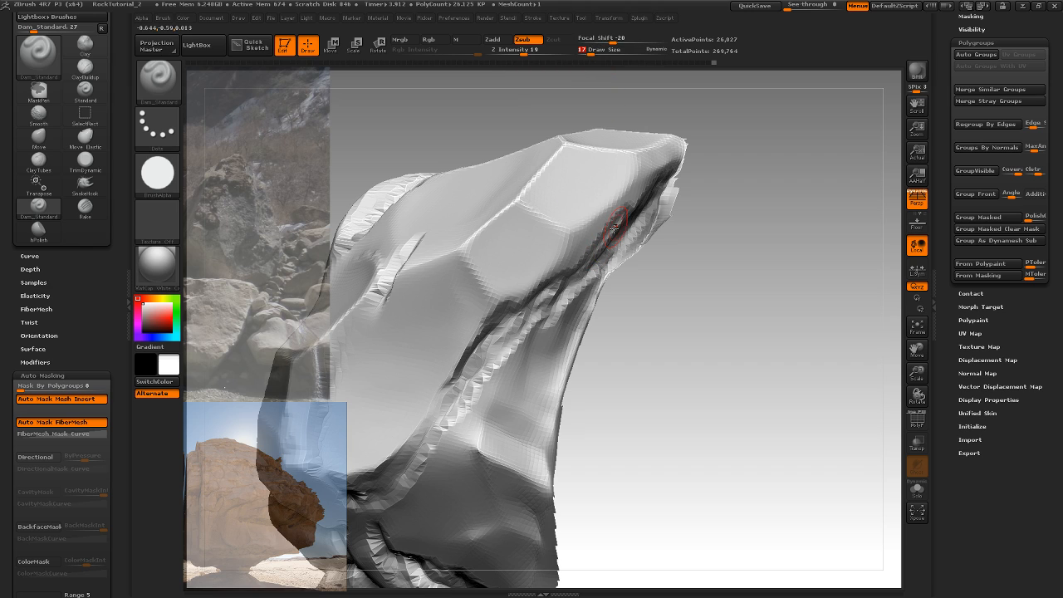
pyautogui.moveTo(505, 353); pyautogui.dragTo(406, 487)
pyautogui.moveTo(663, 308)
pyautogui.mouseDown()
pyautogui.moveTo(660, 280)
pyautogui.moveTo(490, 337)
pyautogui.mouseUp()
pyautogui.moveTo(566, 283); pyautogui.dragTo(662, 208)
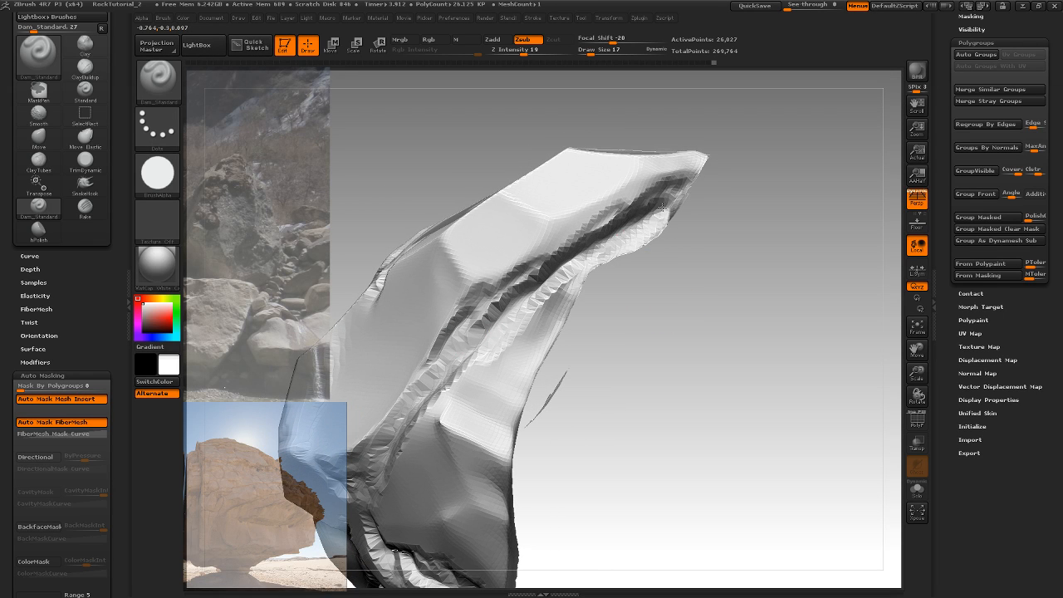
pyautogui.moveTo(727, 181)
pyautogui.mouseDown()
pyautogui.moveTo(677, 378)
pyautogui.moveTo(764, 295)
pyautogui.moveTo(631, 325)
pyautogui.moveTo(582, 294)
pyautogui.moveTo(573, 373)
pyautogui.moveTo(618, 336)
pyautogui.moveTo(612, 318)
pyautogui.moveTo(639, 308)
pyautogui.moveTo(687, 318)
pyautogui.moveTo(641, 354)
pyautogui.moveTo(663, 399)
pyautogui.moveTo(648, 378)
pyautogui.mouseUp()
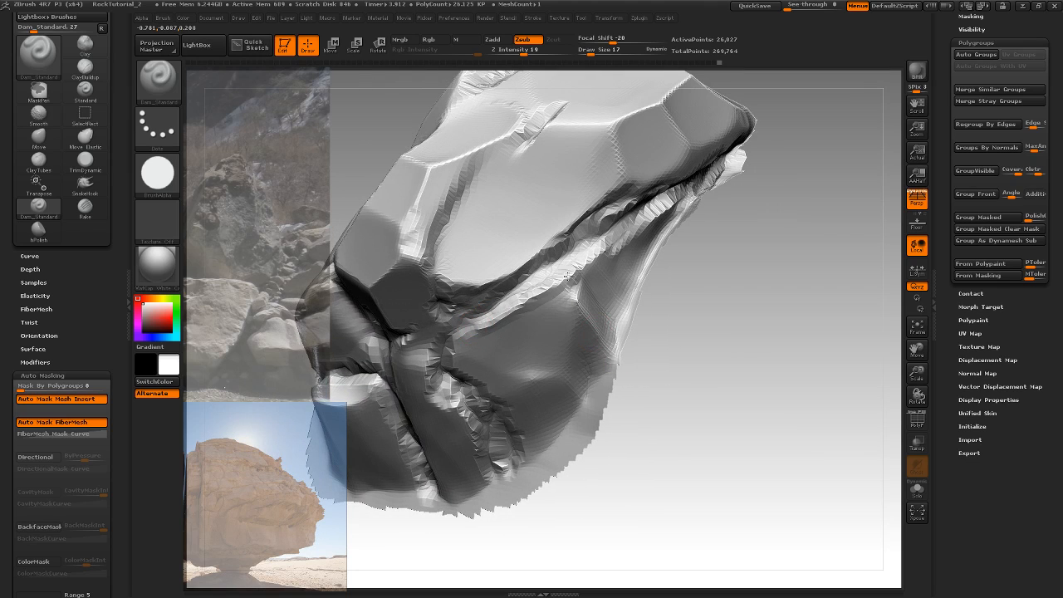
pyautogui.moveTo(719, 246); pyautogui.dragTo(746, 208)
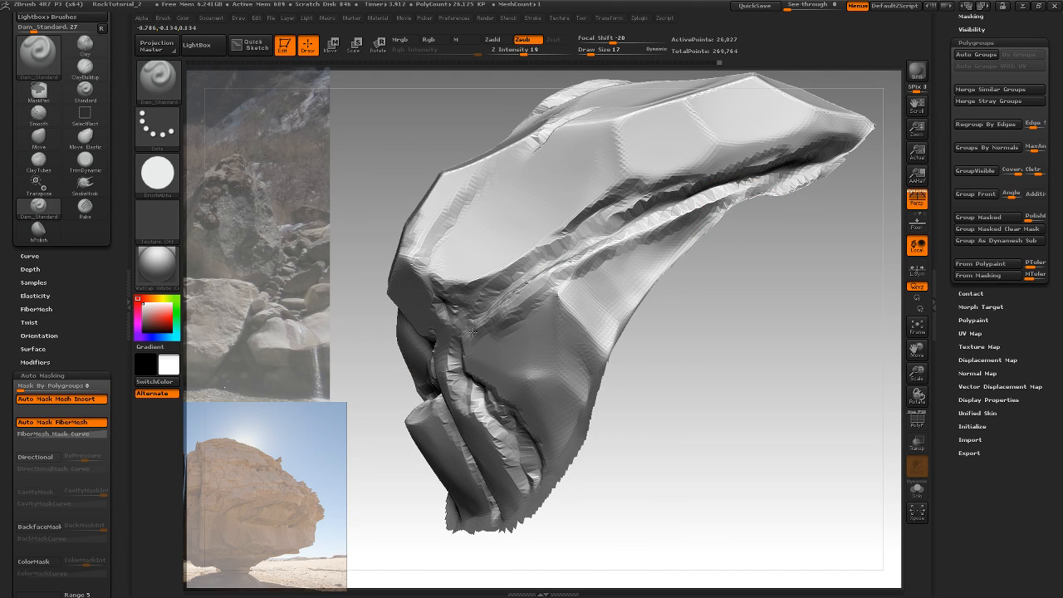
# Carve a long crack down the edge of the block's large smooth plane with Dam_Standard at draw size 17
pyautogui.moveTo(683, 319)
pyautogui.mouseDown()
pyautogui.moveTo(671, 355)
pyautogui.moveTo(658, 260)
pyautogui.moveTo(587, 347)
pyautogui.mouseUp()
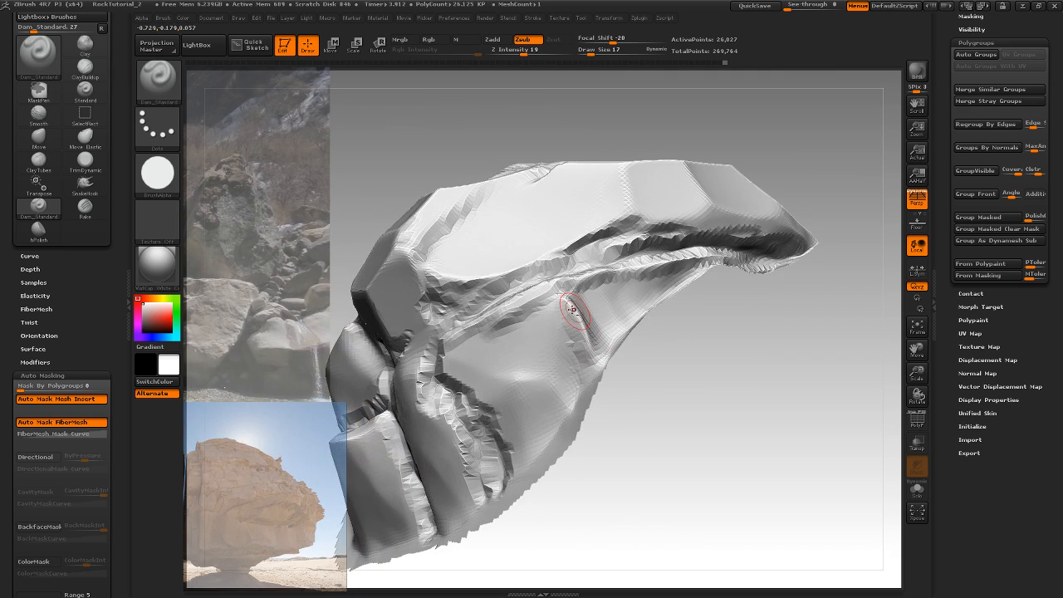
pyautogui.moveTo(666, 354)
pyautogui.mouseDown()
pyautogui.moveTo(689, 380)
pyautogui.moveTo(659, 331)
pyautogui.moveTo(681, 311)
pyautogui.moveTo(687, 323)
pyautogui.moveTo(705, 299)
pyautogui.moveTo(750, 304)
pyautogui.moveTo(712, 295)
pyautogui.moveTo(656, 328)
pyautogui.moveTo(701, 266)
pyautogui.moveTo(691, 263)
pyautogui.moveTo(707, 308)
pyautogui.moveTo(703, 356)
pyautogui.moveTo(686, 299)
pyautogui.moveTo(698, 346)
pyautogui.moveTo(733, 292)
pyautogui.moveTo(672, 304)
pyautogui.moveTo(704, 306)
pyautogui.moveTo(682, 305)
pyautogui.mouseUp()
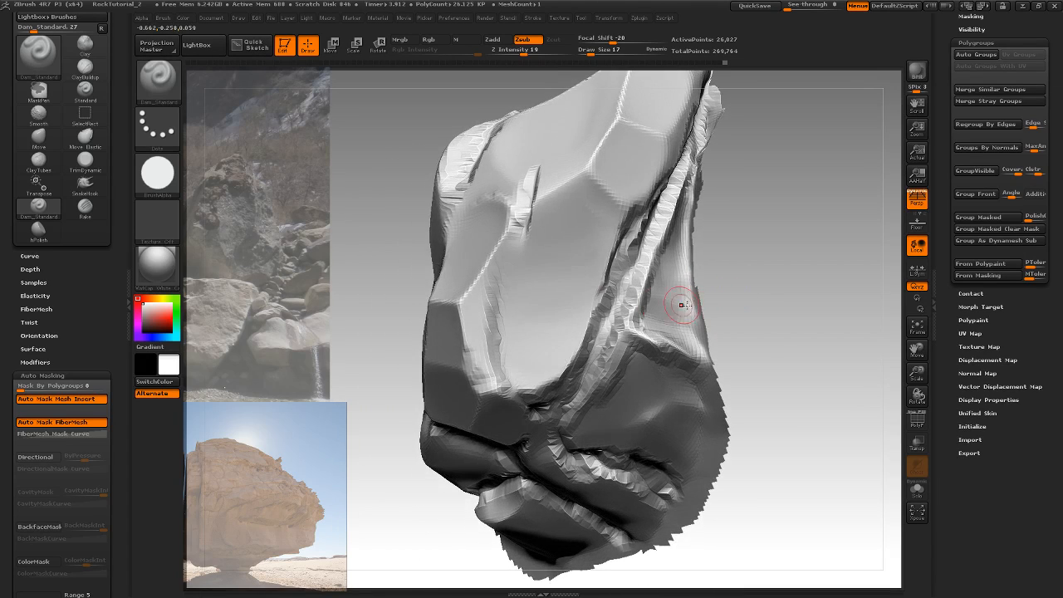
pyautogui.press('b')
pyautogui.press('d')
pyautogui.press('s')
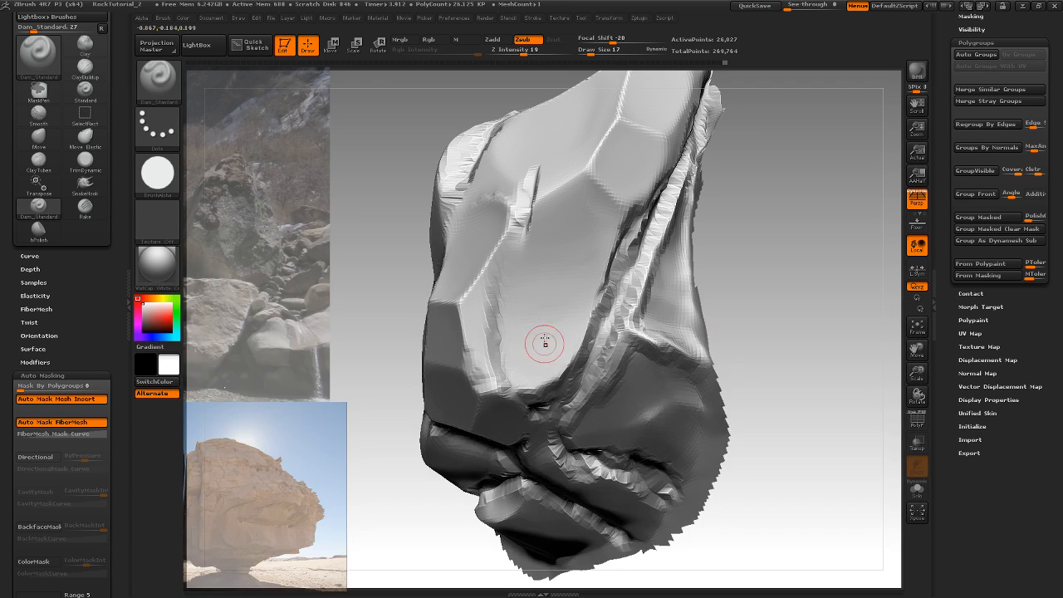
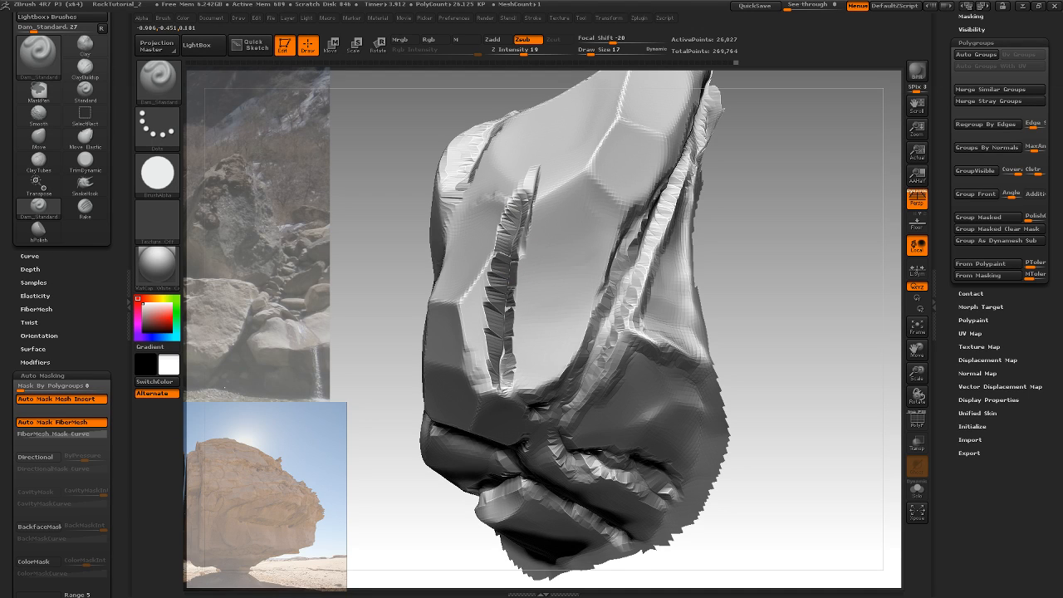
# Deepen the crack between the middle strip and the faceted outer ridge with Dam_Standard, and smooth its raised side
pyautogui.moveTo(732, 252)
pyautogui.mouseDown()
pyautogui.moveTo(717, 279)
pyautogui.moveTo(721, 246)
pyautogui.moveTo(691, 316)
pyautogui.moveTo(662, 301)
pyautogui.moveTo(631, 357)
pyautogui.moveTo(530, 384)
pyautogui.mouseUp()
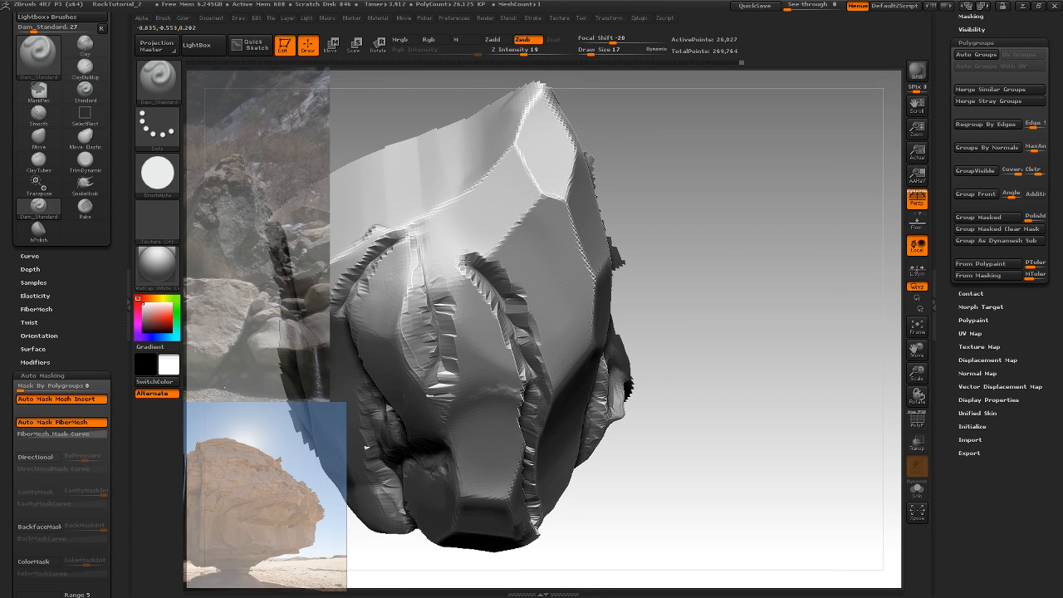
pyautogui.moveTo(457, 242)
pyautogui.mouseDown()
pyautogui.moveTo(439, 221)
pyautogui.moveTo(544, 377)
pyautogui.mouseUp()
pyautogui.moveTo(672, 310); pyautogui.dragTo(661, 277)
pyautogui.keyDown('shift'); pyautogui.moveTo(477, 305); pyautogui.dragTo(479, 291); pyautogui.keyUp('shift')
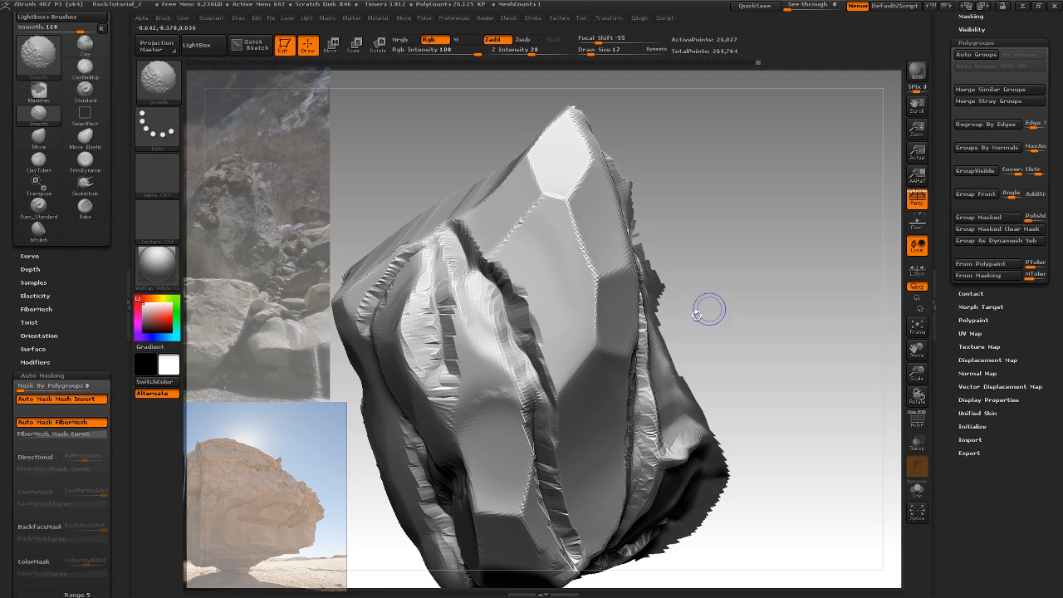
# Flatten the rough lip along the deepened crack with TrimDynamic at draw size 29
pyautogui.moveTo(711, 310)
pyautogui.mouseDown()
pyautogui.moveTo(729, 346)
pyautogui.moveTo(736, 306)
pyautogui.moveTo(745, 326)
pyautogui.mouseUp()
pyautogui.press('b')
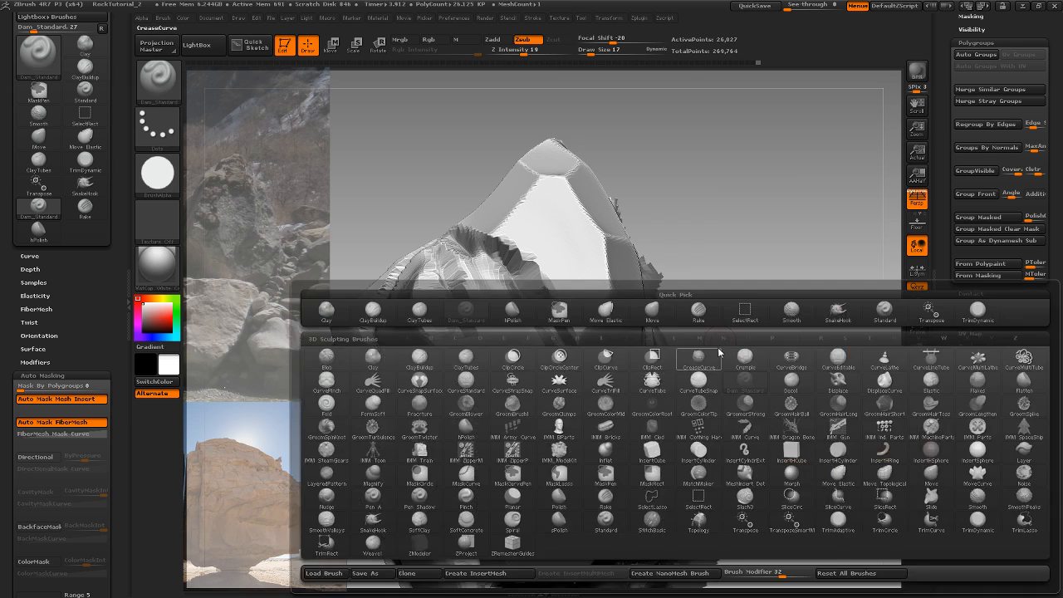
pyautogui.press('t')
pyautogui.press('d')
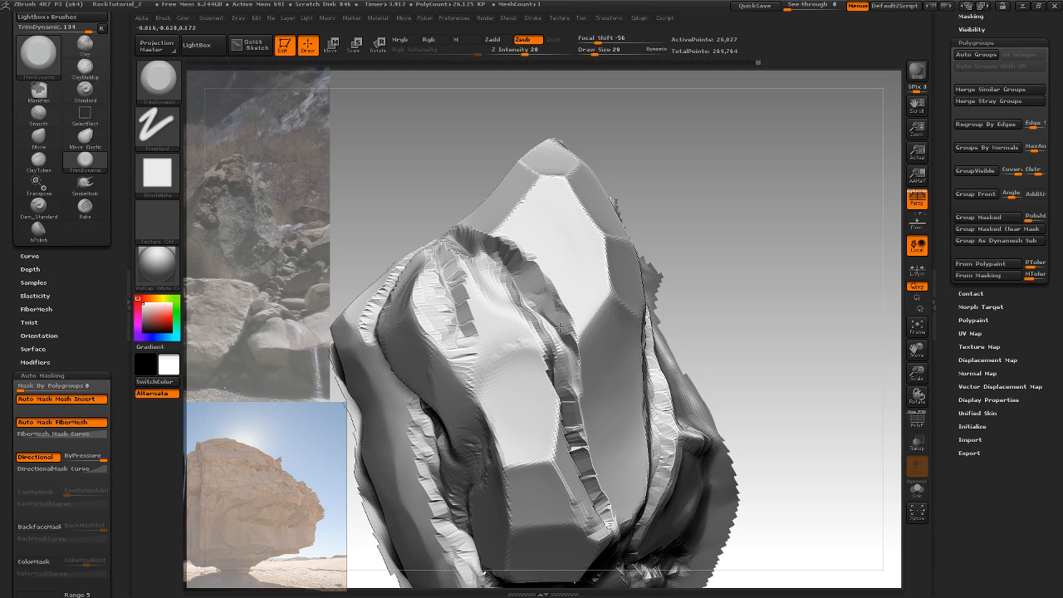
pyautogui.moveTo(694, 247); pyautogui.dragTo(711, 292)
pyautogui.keyDown('alt'); pyautogui.moveTo(711, 291); pyautogui.dragTo(625, 240); pyautogui.keyUp('alt')
pyautogui.moveTo(611, 196); pyautogui.dragTo(643, 283)
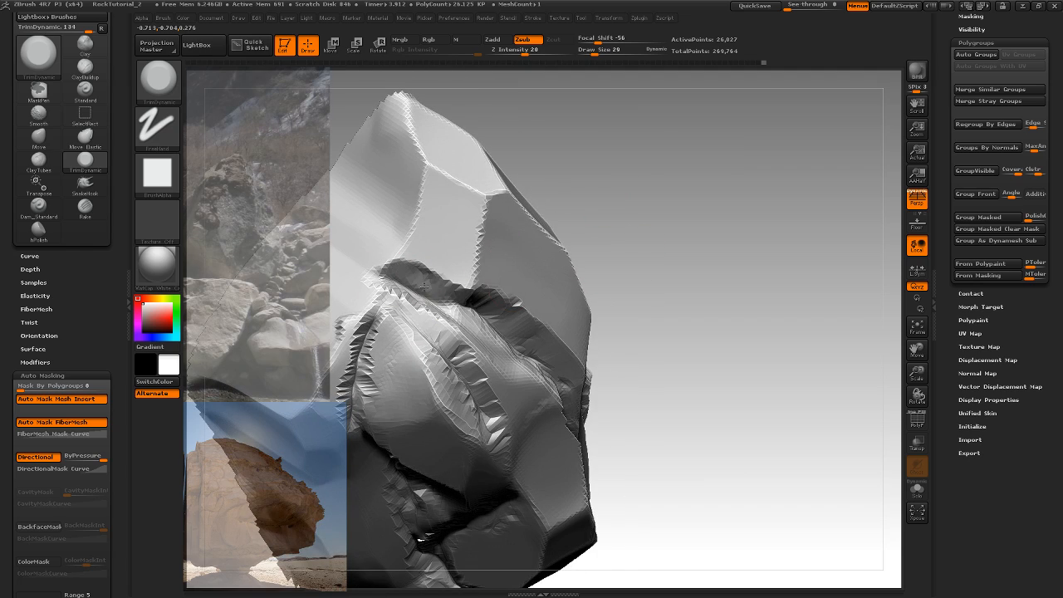
pyautogui.moveTo(599, 250); pyautogui.dragTo(566, 281)
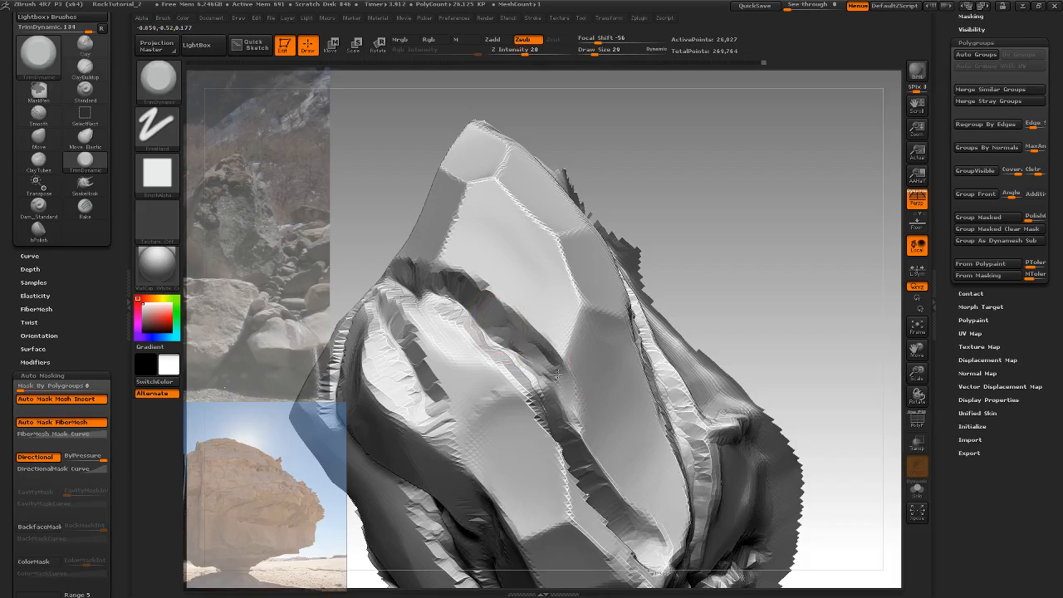
pyautogui.moveTo(716, 247); pyautogui.dragTo(671, 268)
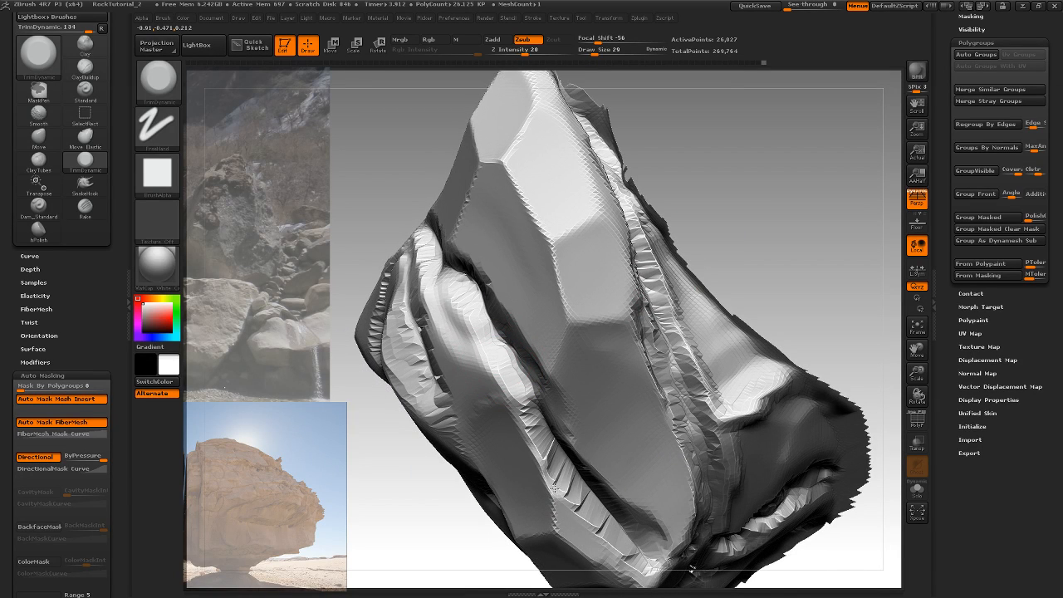
pyautogui.moveTo(554, 489); pyautogui.dragTo(578, 524)
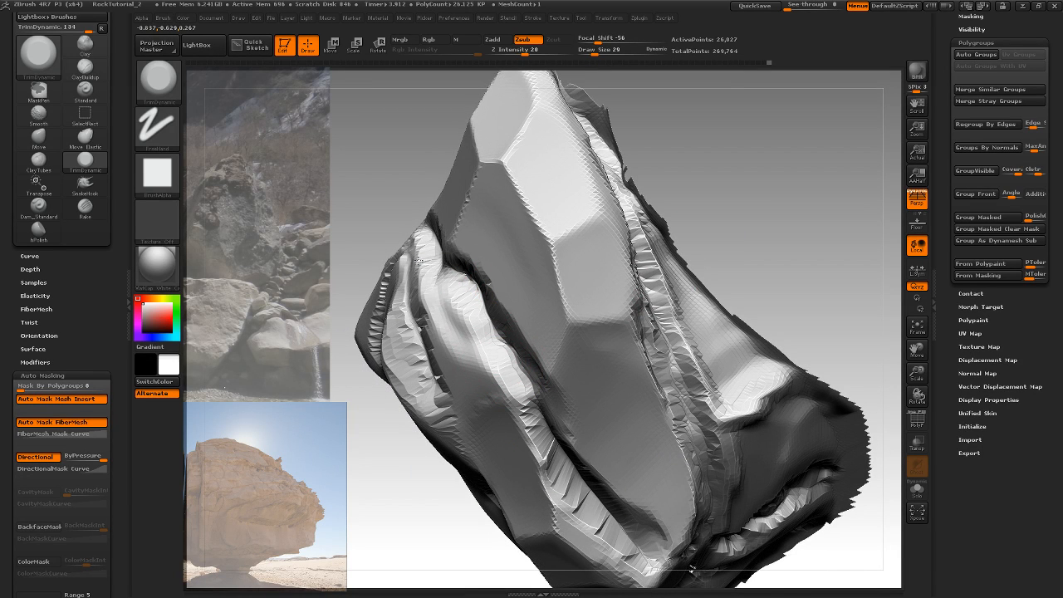
# Try to build up the broad side face beneath the recess with ClayBuildup at draw size 116
pyautogui.moveTo(722, 218); pyautogui.dragTo(708, 182)
pyautogui.moveTo(709, 182); pyautogui.dragTo(683, 215)
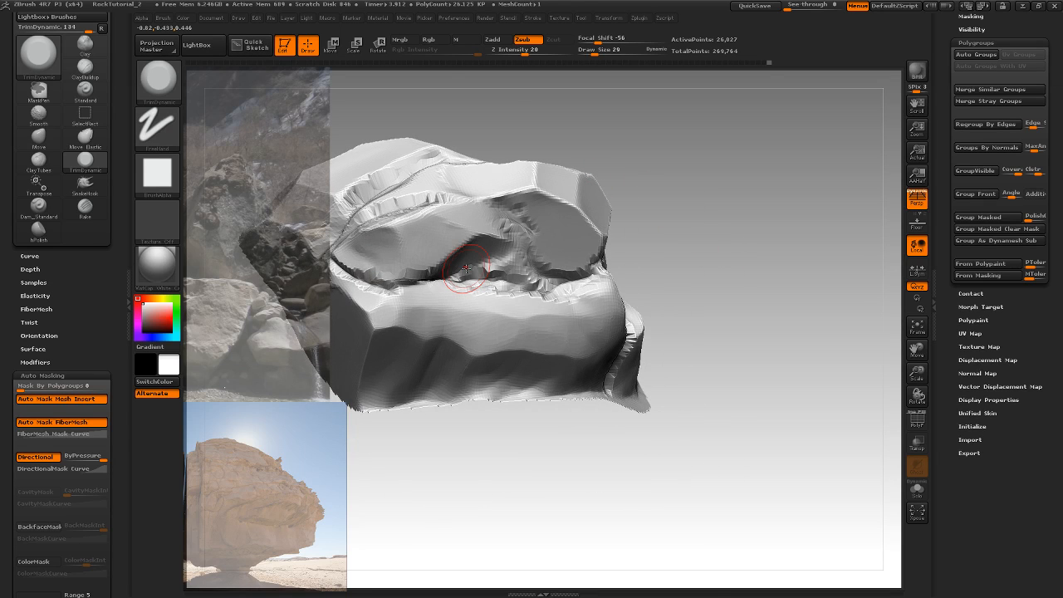
pyautogui.press('b')
pyautogui.press('c')
pyautogui.press('b')
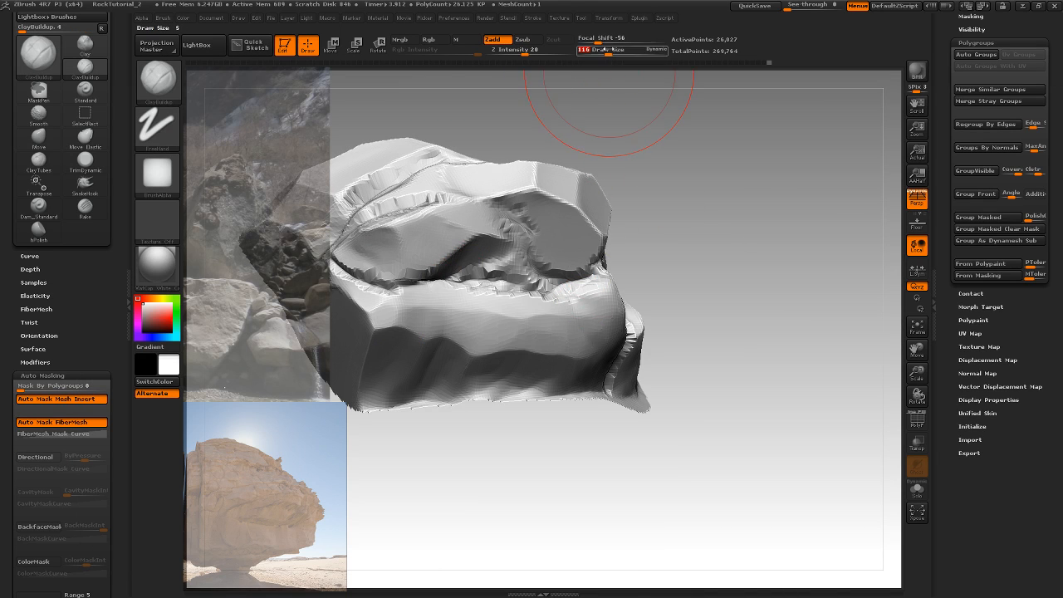
pyautogui.moveTo(425, 331)
pyautogui.mouseDown()
pyautogui.moveTo(562, 348)
pyautogui.moveTo(520, 325)
pyautogui.moveTo(591, 324)
pyautogui.moveTo(464, 330)
pyautogui.moveTo(456, 302)
pyautogui.moveTo(426, 297)
pyautogui.mouseUp()
pyautogui.moveTo(661, 224); pyautogui.dragTo(617, 273)
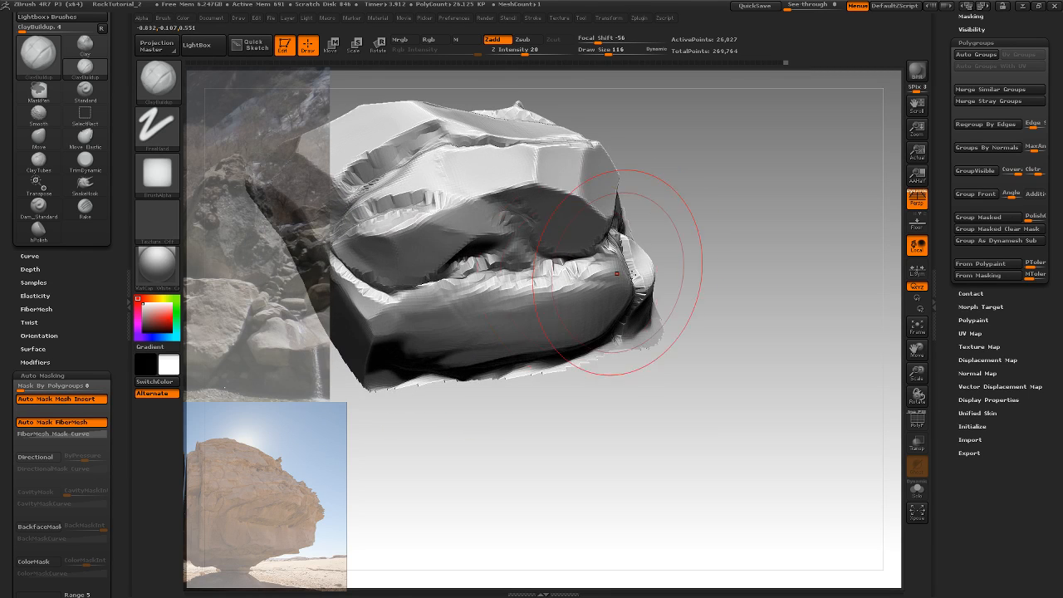
# Undo the ClayBuildup strokes on the broad side face
pyautogui.press('ctrl')
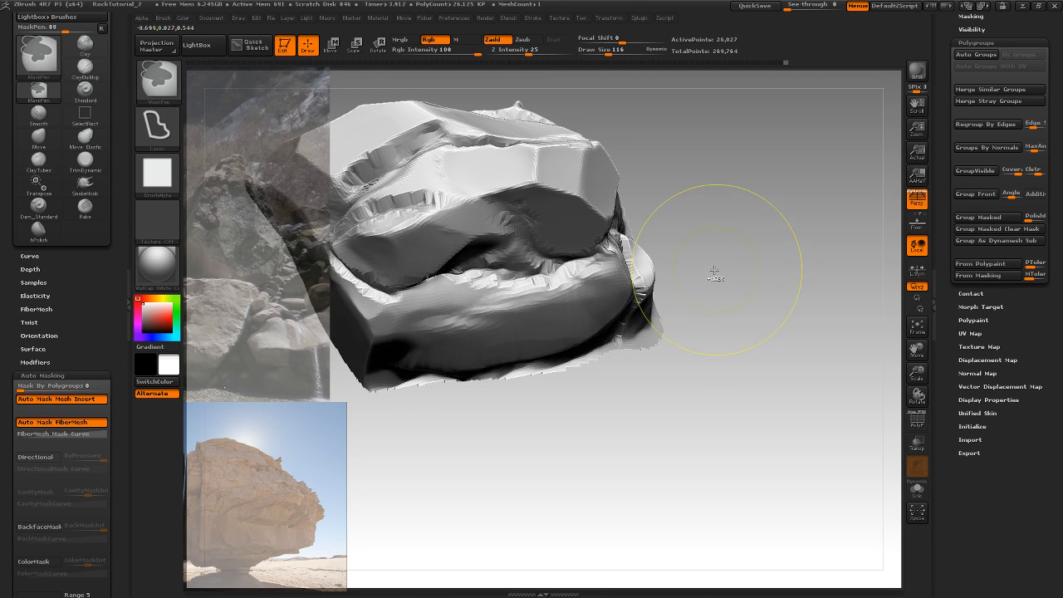
pyautogui.hotkey('ctrl', 'z')
pyautogui.hotkey('ctrl', 'z')
pyautogui.hotkey('ctrl', 'z')
pyautogui.hotkey('ctrl', 'z')
pyautogui.hotkey('ctrl', 'z')
pyautogui.hotkey('ctrl', 'z')
pyautogui.hotkey('ctrl', 'z')
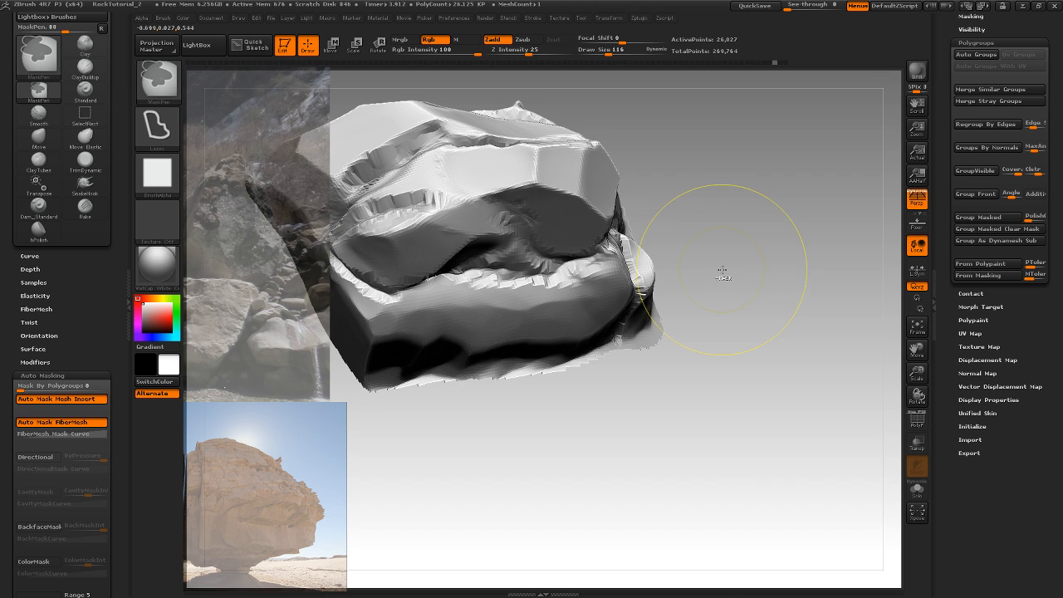
pyautogui.hotkey('ctrl', 'z')
pyautogui.moveTo(717, 281); pyautogui.dragTo(713, 235)
pyautogui.hotkey('ctrl', 'shift')
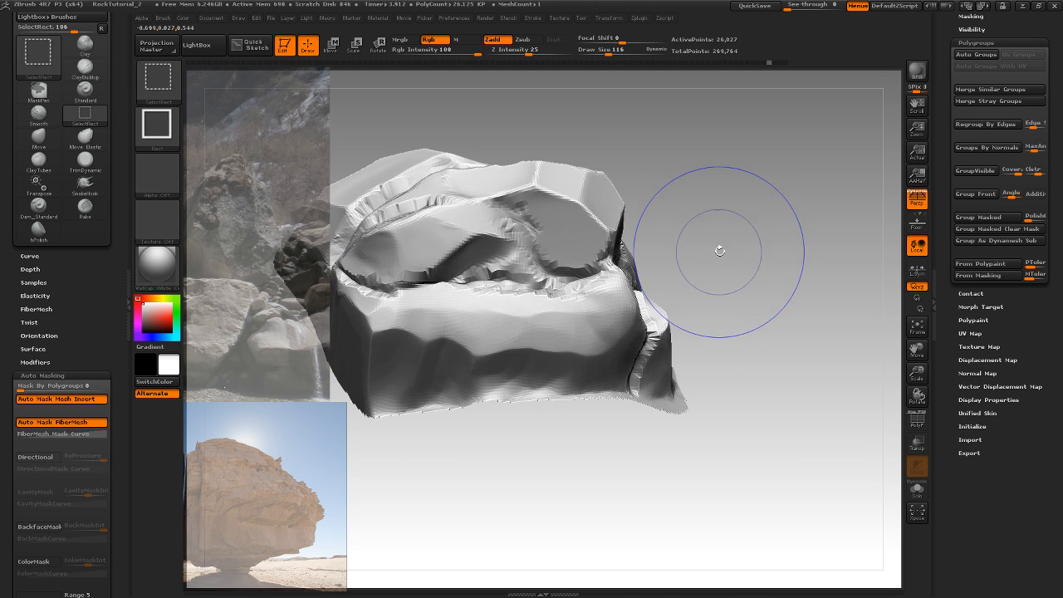
pyautogui.hotkey('ctrl', 'shift', 'z')
pyautogui.hotkey('ctrl', 'shift', 'z')
pyautogui.hotkey('ctrl', 'z')
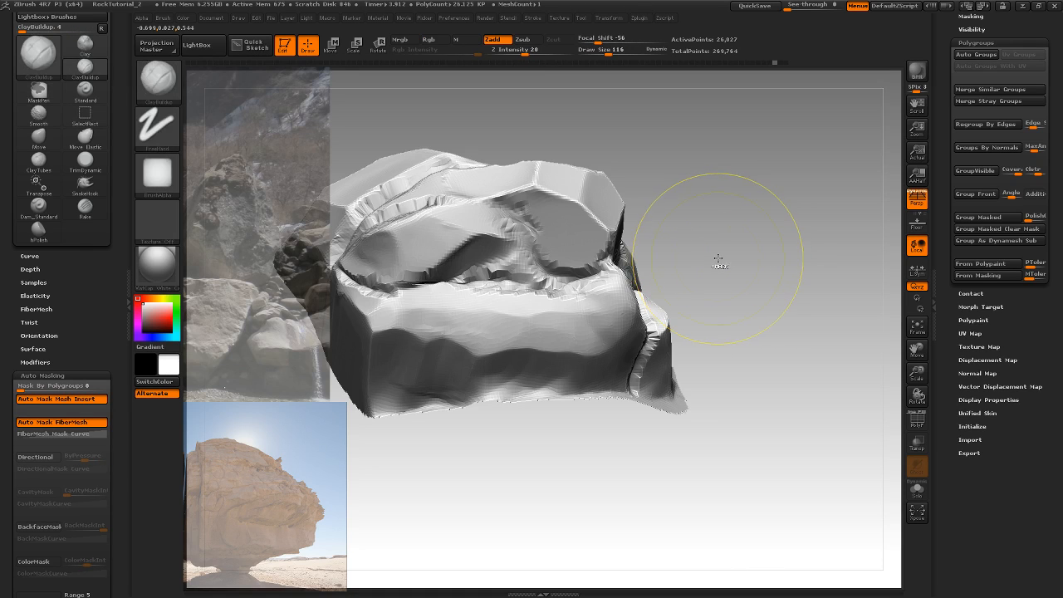
# Enable BackfaceMask for ClayBuildup, add volume across the broad side face beneath the recess, and undo the last strokes
pyautogui.click(39, 527)
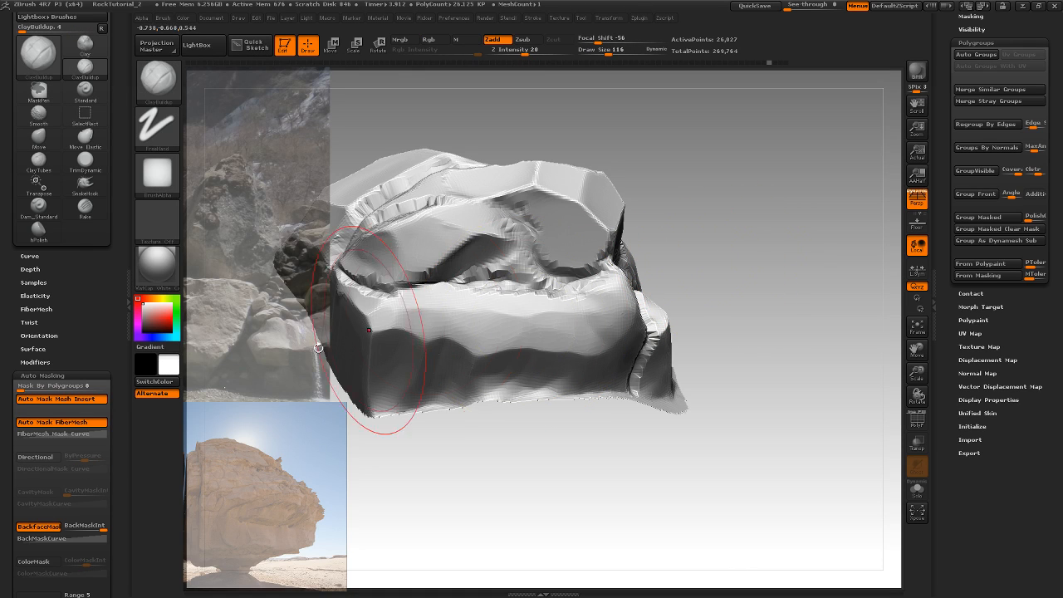
pyautogui.moveTo(415, 340)
pyautogui.mouseDown()
pyautogui.moveTo(433, 331)
pyautogui.moveTo(510, 355)
pyautogui.moveTo(581, 314)
pyautogui.moveTo(550, 326)
pyautogui.moveTo(541, 347)
pyautogui.moveTo(546, 310)
pyautogui.moveTo(527, 326)
pyautogui.moveTo(573, 299)
pyautogui.moveTo(511, 345)
pyautogui.moveTo(432, 348)
pyautogui.moveTo(399, 332)
pyautogui.moveTo(536, 219)
pyautogui.mouseUp()
pyautogui.press('ctrl')
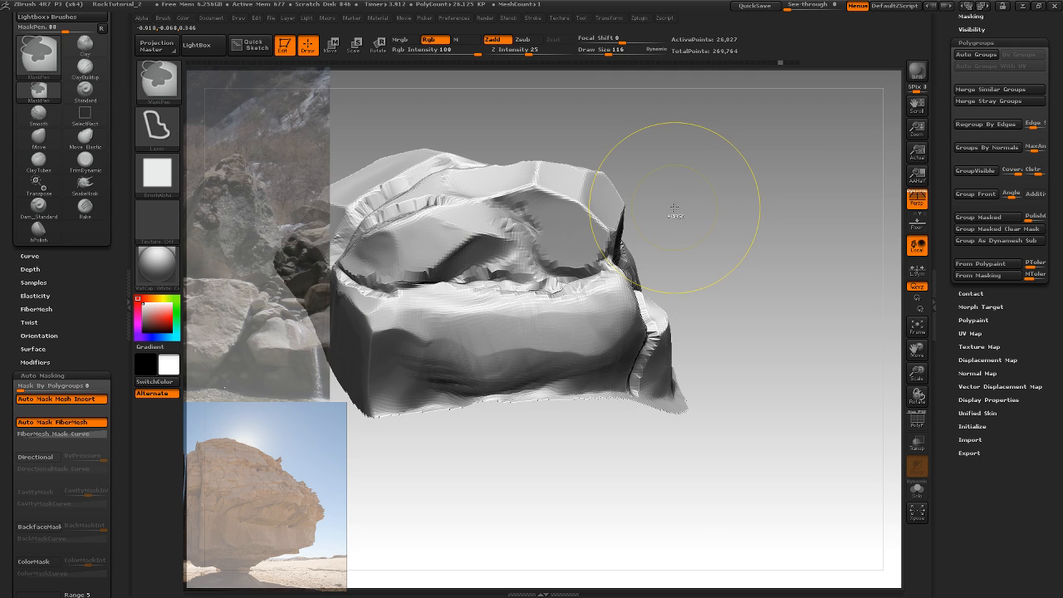
pyautogui.hotkey('ctrl', 'z')
# Build thick bulges along the broad side face with ClayBuildup at draw size 76 and Z Intensity 91
pyautogui.moveTo(609, 50); pyautogui.dragTo(606, 50)
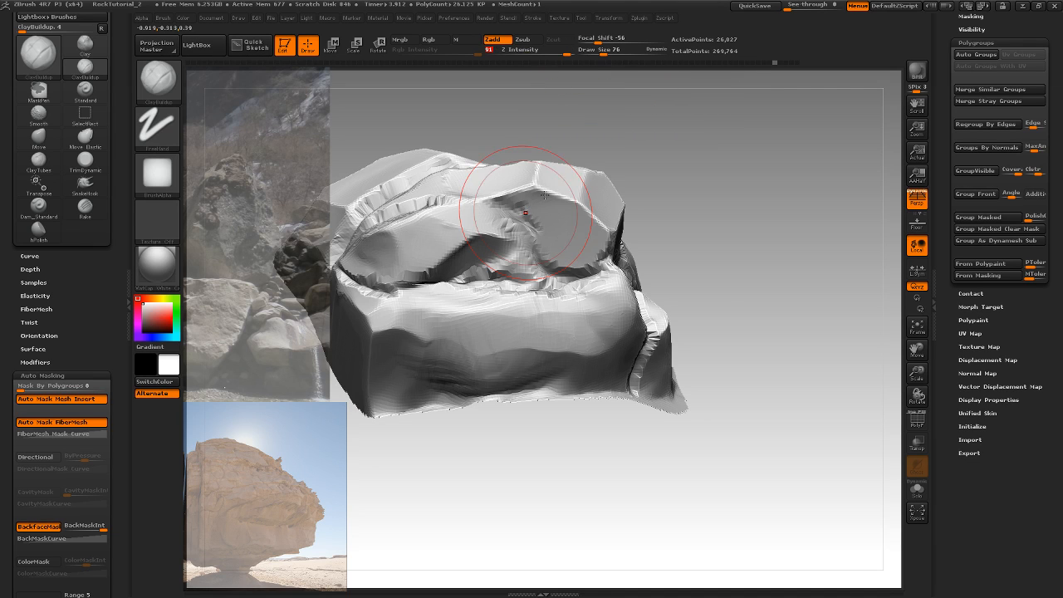
pyautogui.moveTo(400, 332)
pyautogui.mouseDown()
pyautogui.moveTo(453, 327)
pyautogui.moveTo(450, 352)
pyautogui.mouseUp()
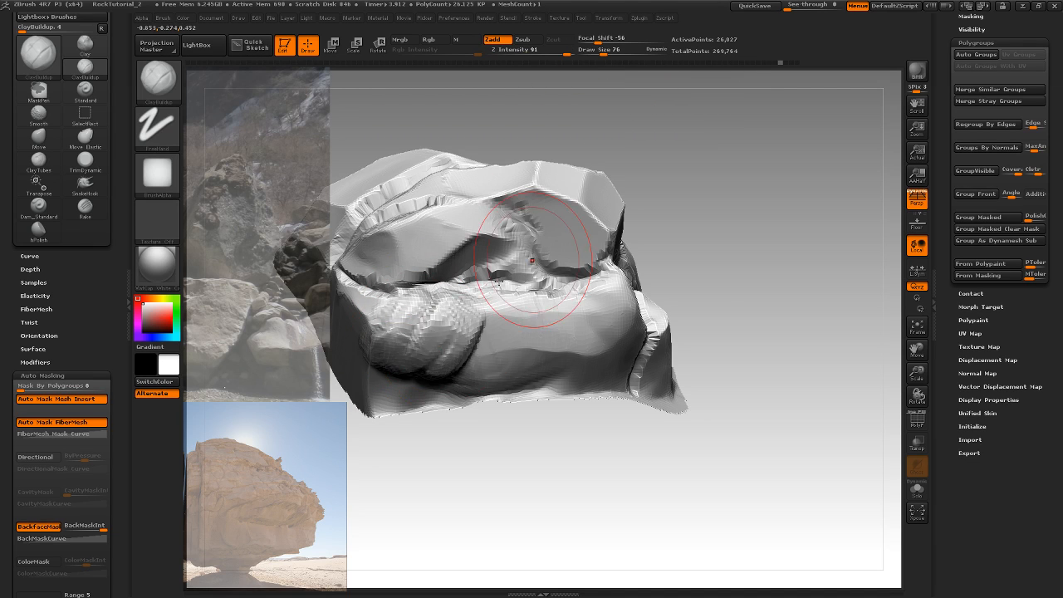
pyautogui.moveTo(650, 240)
pyautogui.mouseDown()
pyautogui.moveTo(685, 214)
pyautogui.moveTo(688, 185)
pyautogui.moveTo(717, 176)
pyautogui.moveTo(721, 223)
pyautogui.moveTo(700, 255)
pyautogui.moveTo(462, 345)
pyautogui.mouseUp()
pyautogui.moveTo(475, 404)
pyautogui.mouseDown()
pyautogui.moveTo(482, 461)
pyautogui.moveTo(492, 400)
pyautogui.mouseUp()
pyautogui.moveTo(607, 241); pyautogui.dragTo(618, 257)
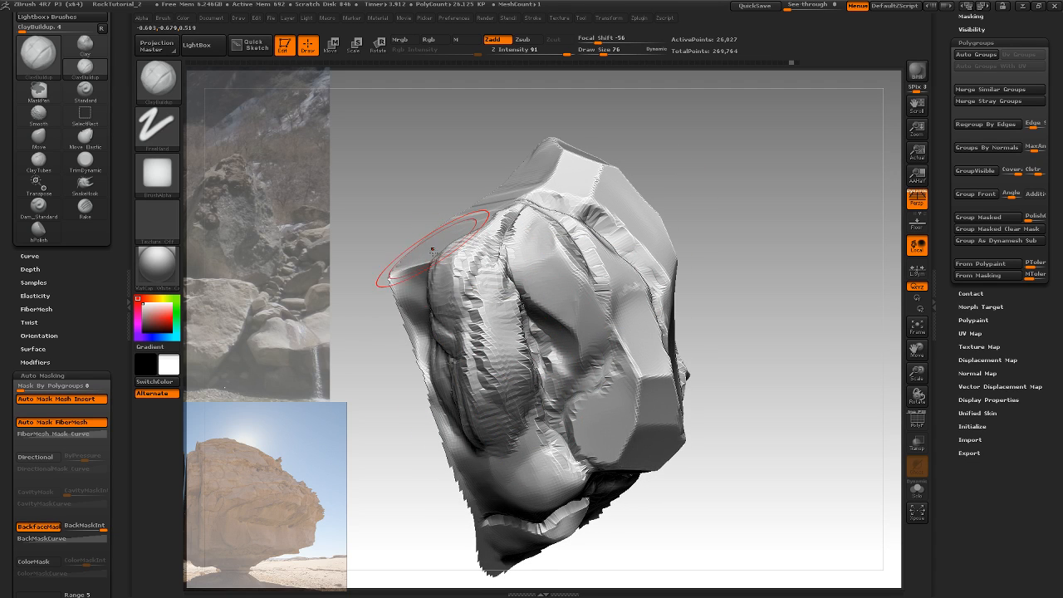
# Extend the ClayBuildup mass toward the lower end of the side face, forming a long raised ridge
pyautogui.moveTo(709, 220); pyautogui.dragTo(743, 192)
pyautogui.moveTo(690, 281); pyautogui.dragTo(671, 243)
pyautogui.moveTo(477, 408)
pyautogui.mouseDown()
pyautogui.moveTo(482, 440)
pyautogui.moveTo(509, 402)
pyautogui.mouseUp()
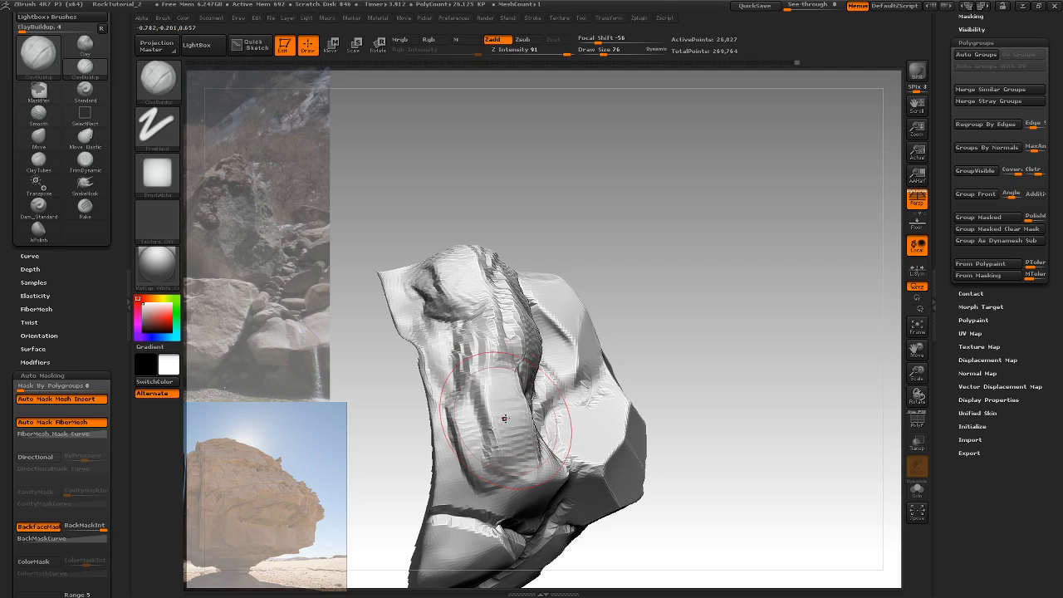
pyautogui.moveTo(607, 214); pyautogui.dragTo(608, 279)
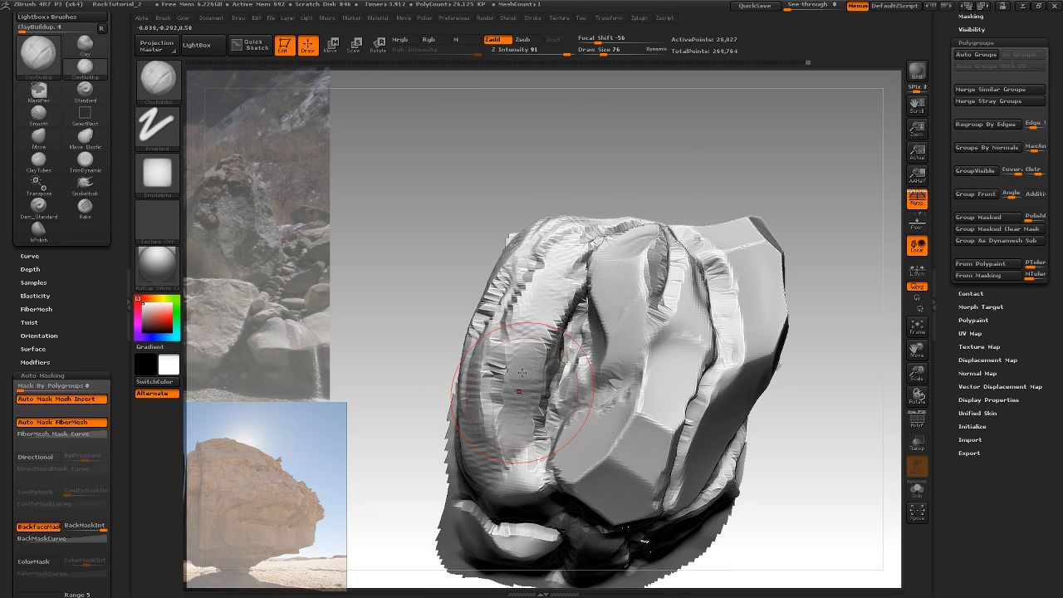
pyautogui.moveTo(697, 143); pyautogui.dragTo(750, 208)
# Show the whole rock again and remesh it with DynaMesh
pyautogui.keyDown('ctrl'); pyautogui.keyDown('shift'); pyautogui.click(750, 237); pyautogui.keyUp('shift'); pyautogui.keyUp('ctrl')
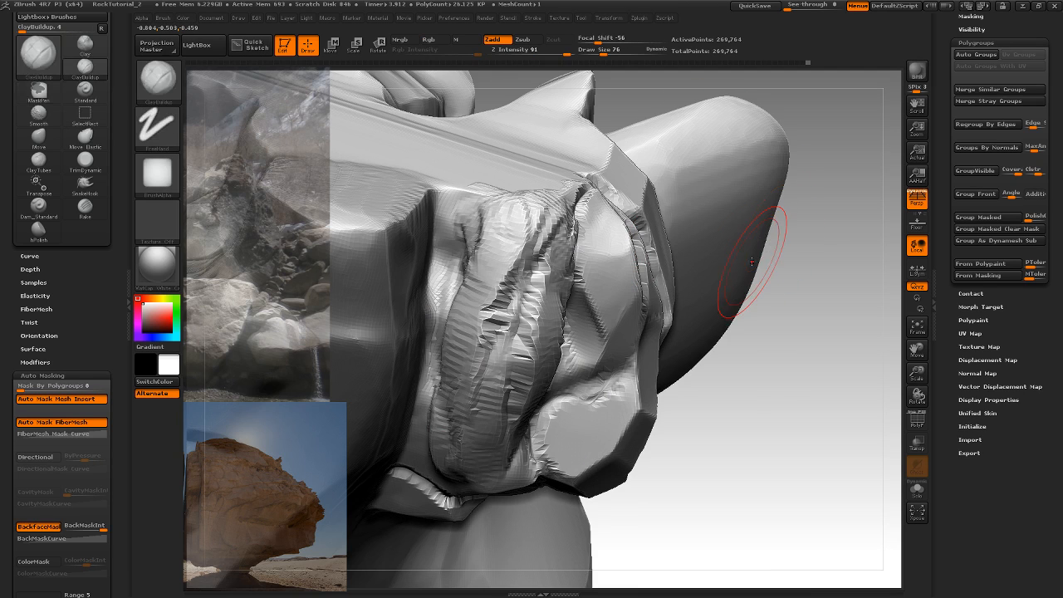
pyautogui.moveTo(829, 276)
pyautogui.mouseDown()
pyautogui.moveTo(802, 237)
pyautogui.moveTo(815, 185)
pyautogui.moveTo(736, 183)
pyautogui.moveTo(791, 217)
pyautogui.moveTo(769, 324)
pyautogui.moveTo(742, 254)
pyautogui.moveTo(797, 226)
pyautogui.moveTo(755, 247)
pyautogui.moveTo(748, 266)
pyautogui.moveTo(769, 302)
pyautogui.moveTo(750, 280)
pyautogui.mouseUp()
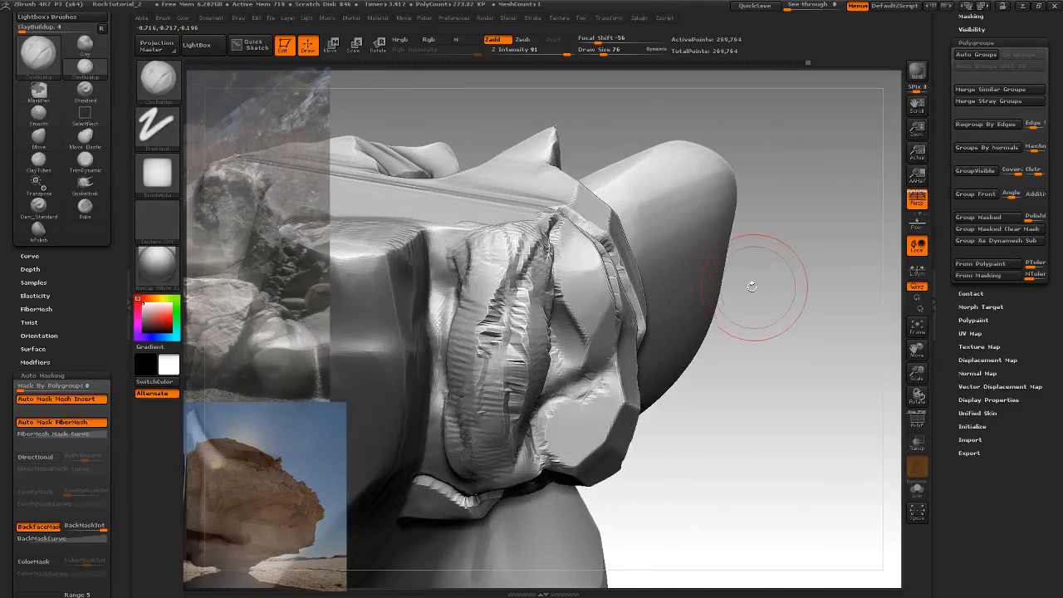
pyautogui.press('ctrl')
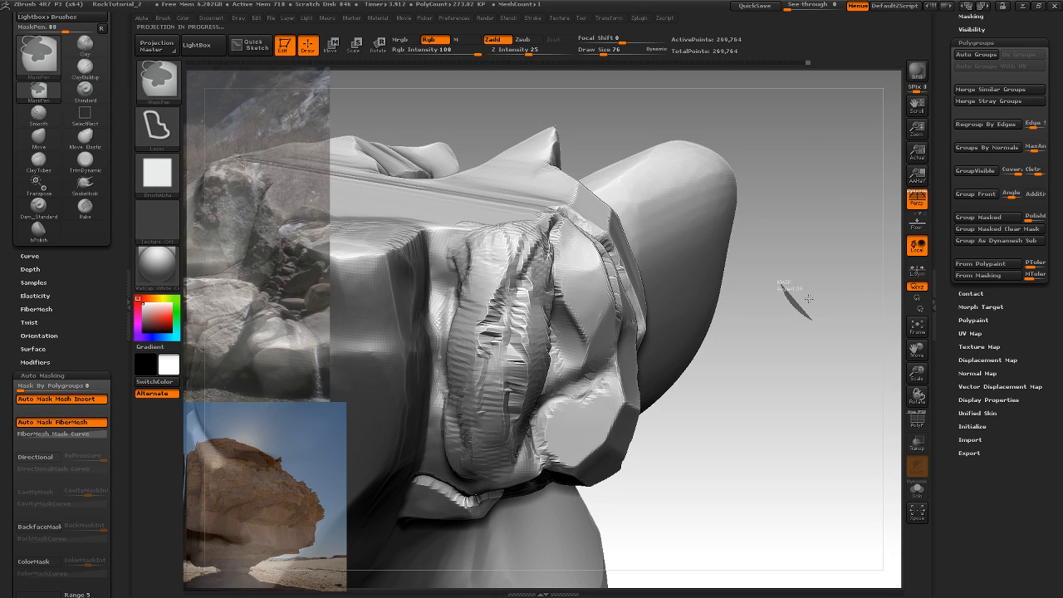
pyautogui.moveTo(793, 318)
pyautogui.mouseDown()
pyautogui.moveTo(783, 245)
pyautogui.moveTo(787, 309)
pyautogui.mouseUp()
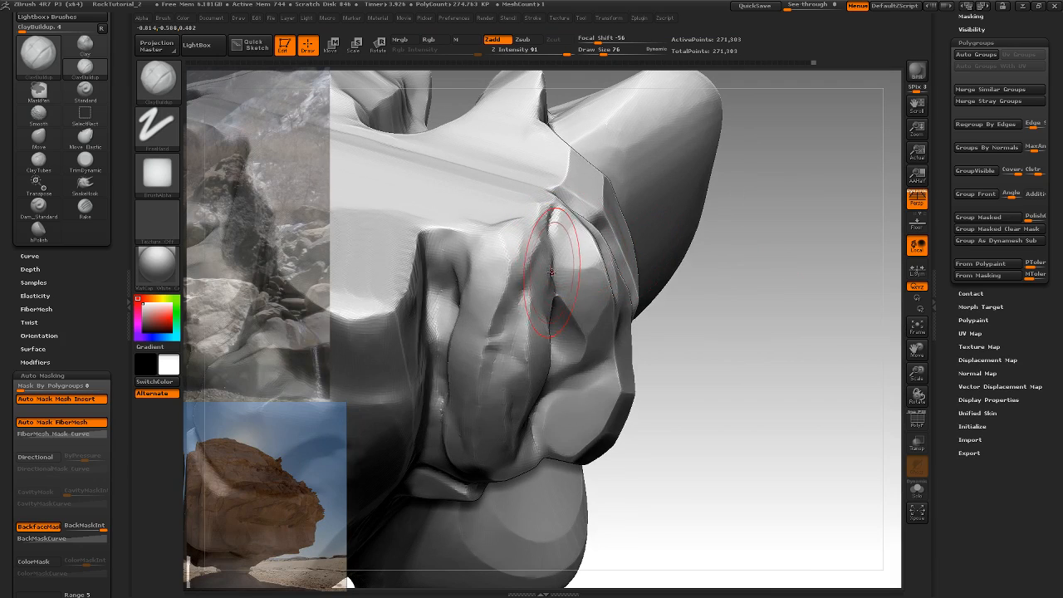
# Switch to the TrimDynamic brush at draw size 65 and flatten the ridges on the rock's end outcrop
pyautogui.press('b')
pyautogui.press('t')
pyautogui.press('d')
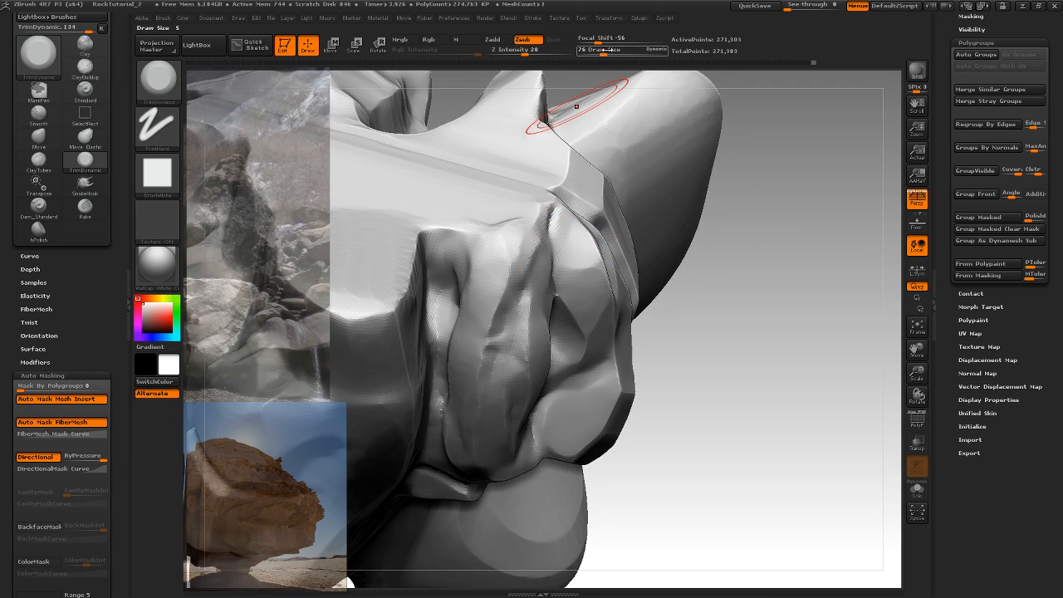
pyautogui.moveTo(608, 50); pyautogui.dragTo(600, 63)
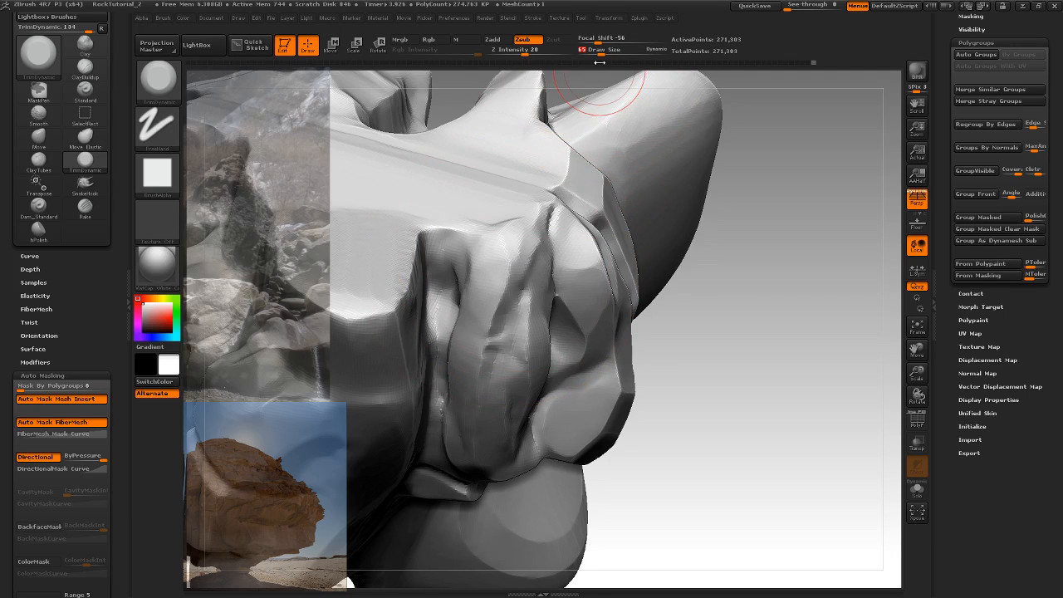
pyautogui.moveTo(496, 281)
pyautogui.mouseDown()
pyautogui.moveTo(500, 307)
pyautogui.moveTo(503, 280)
pyautogui.mouseUp()
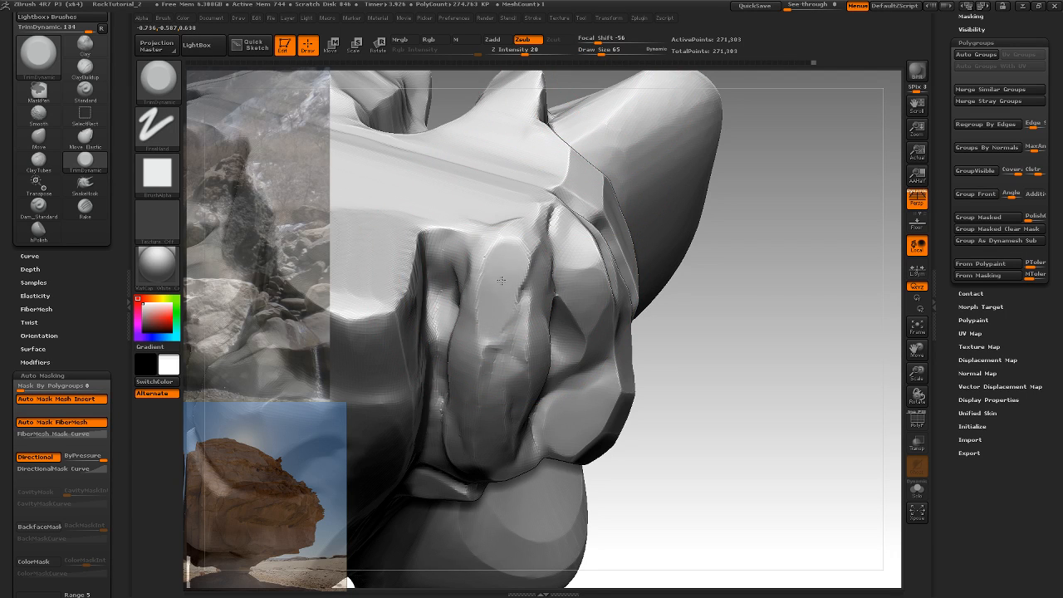
pyautogui.moveTo(738, 236); pyautogui.dragTo(660, 241)
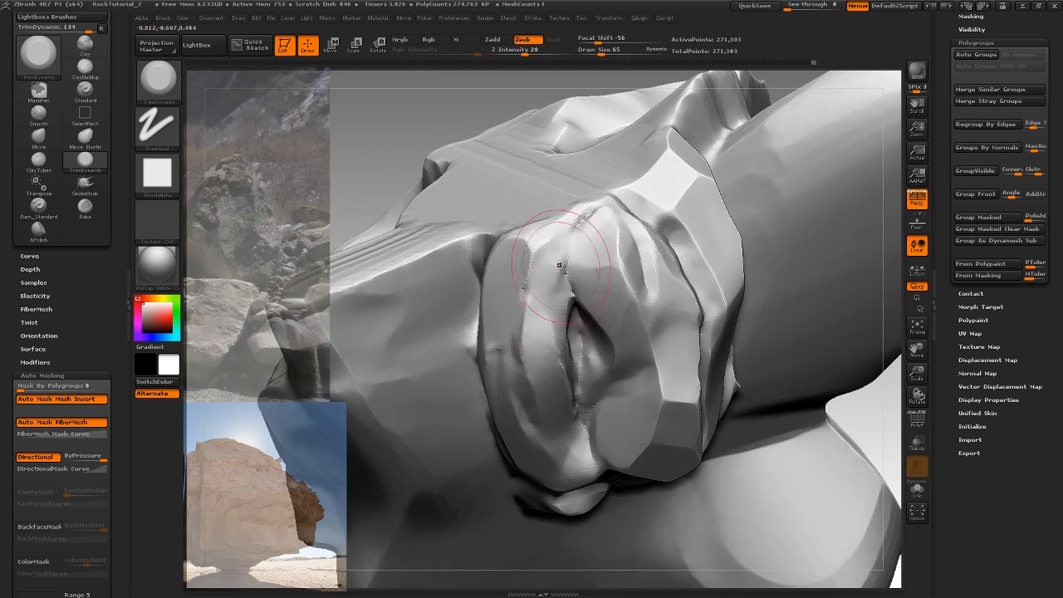
pyautogui.moveTo(557, 270); pyautogui.dragTo(548, 358)
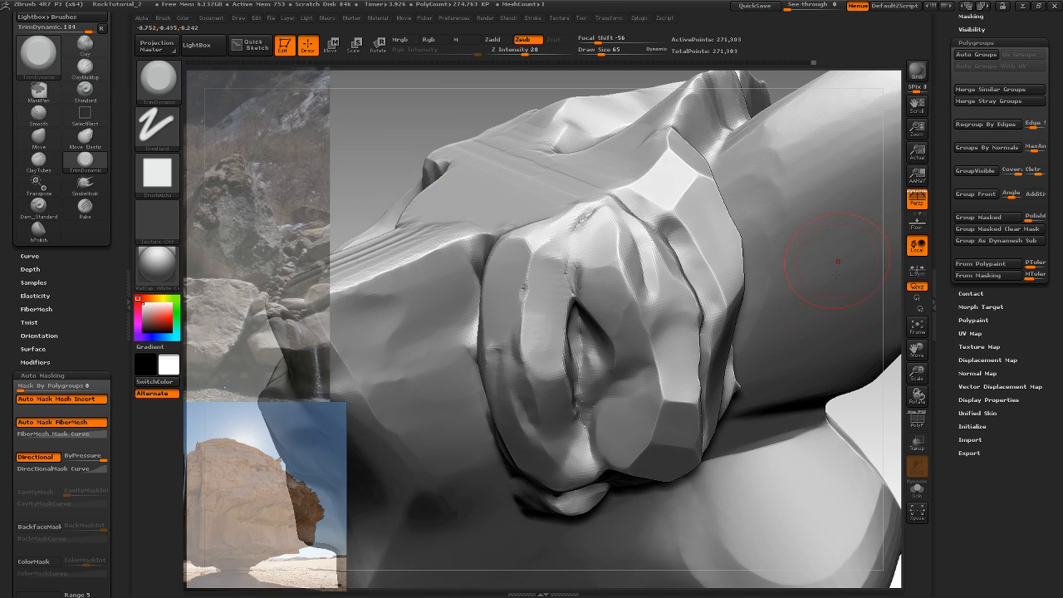
# Trim flat planes into the outcrop's upper edge and side faces with TrimDynamic
pyautogui.moveTo(886, 168)
pyautogui.mouseDown()
pyautogui.moveTo(627, 297)
pyautogui.moveTo(618, 312)
pyautogui.mouseUp()
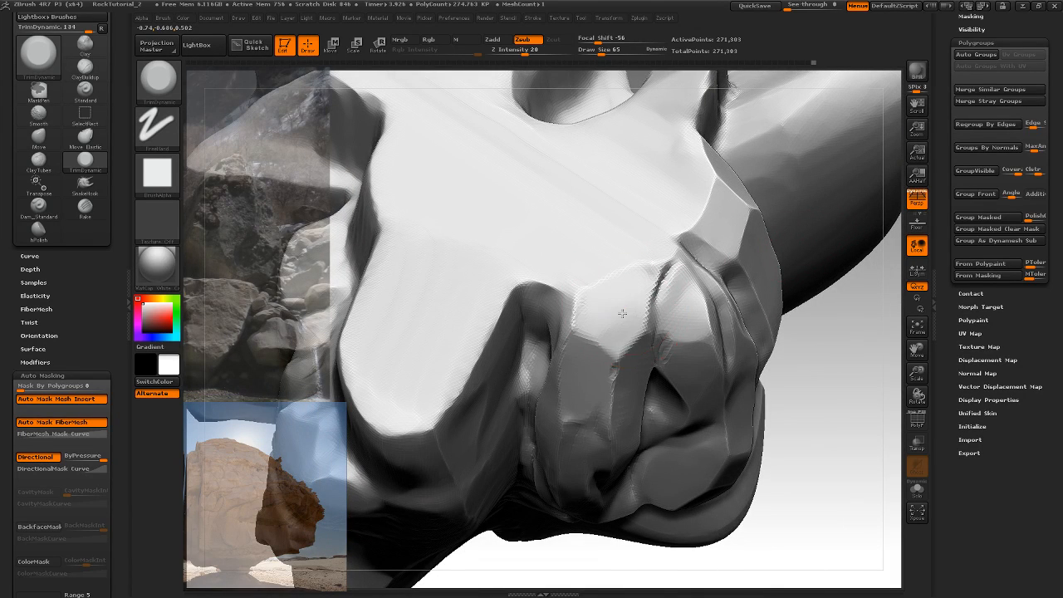
pyautogui.moveTo(826, 349)
pyautogui.mouseDown()
pyautogui.moveTo(843, 356)
pyautogui.moveTo(591, 300)
pyautogui.moveTo(556, 344)
pyautogui.moveTo(571, 328)
pyautogui.moveTo(555, 382)
pyautogui.moveTo(565, 392)
pyautogui.mouseUp()
pyautogui.moveTo(761, 328); pyautogui.dragTo(654, 279)
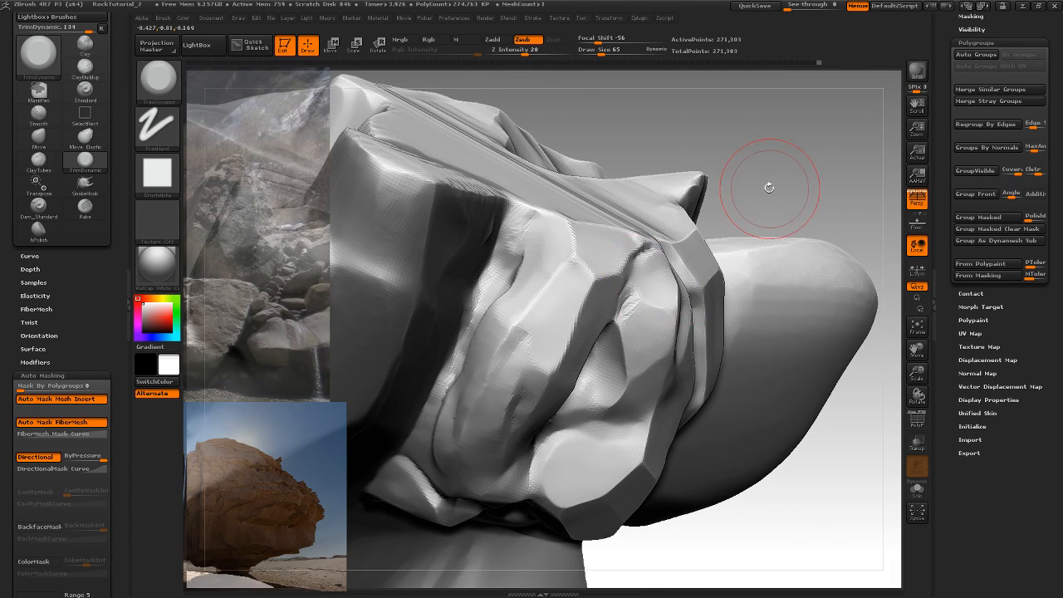
pyautogui.moveTo(766, 183); pyautogui.dragTo(510, 321)
pyautogui.moveTo(478, 370)
pyautogui.mouseDown()
pyautogui.moveTo(471, 354)
pyautogui.moveTo(484, 369)
pyautogui.mouseUp()
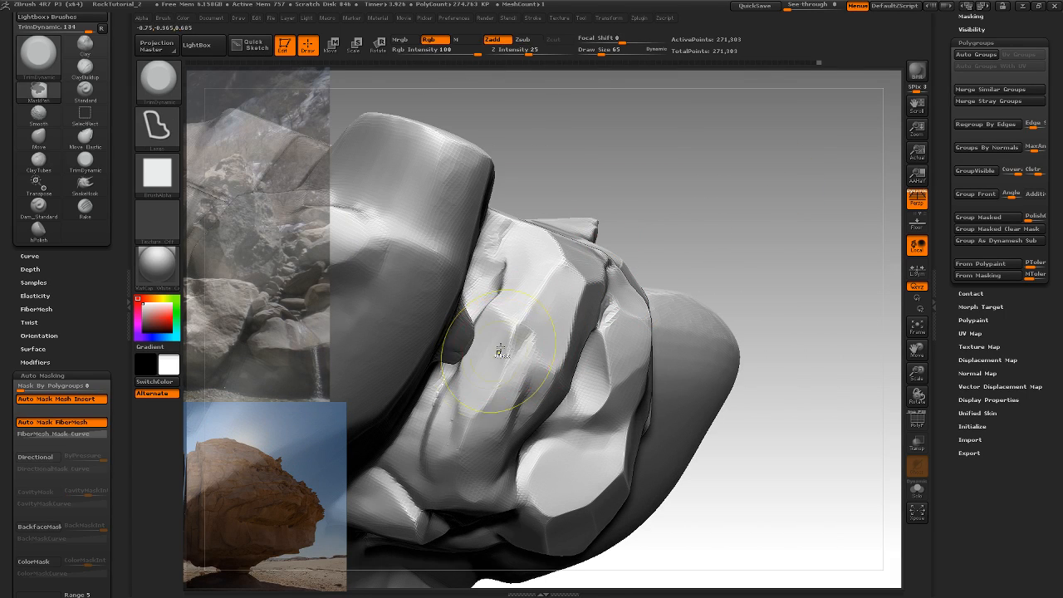
# Undo the last trim stroke, enable BackfaceMask, and flatten the long ridge beside the large overhang
pyautogui.hotkey('ctrl', 'z')
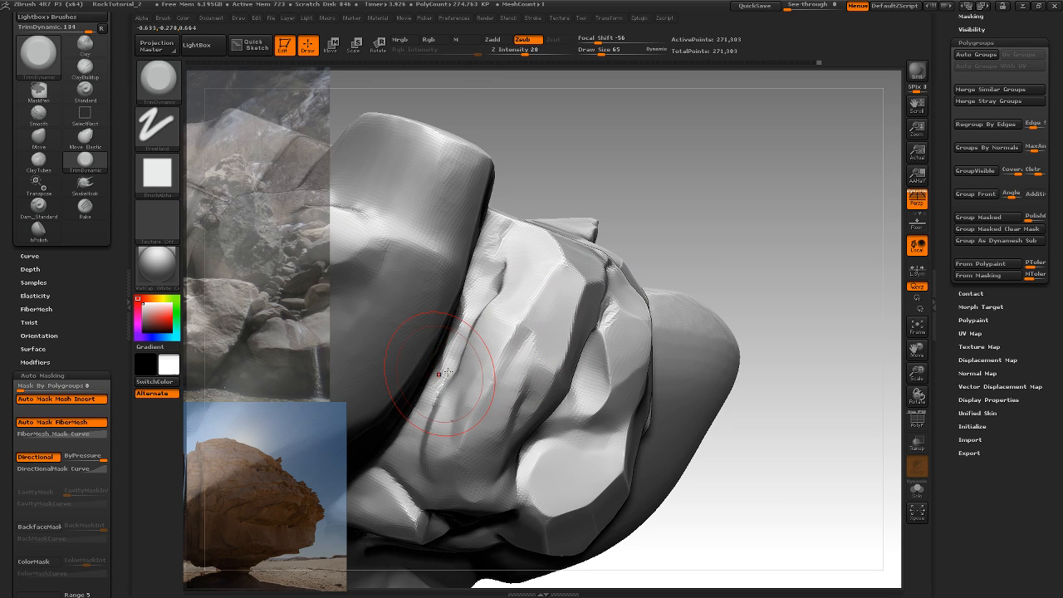
pyautogui.click(50, 530)
pyautogui.moveTo(705, 160); pyautogui.dragTo(664, 196)
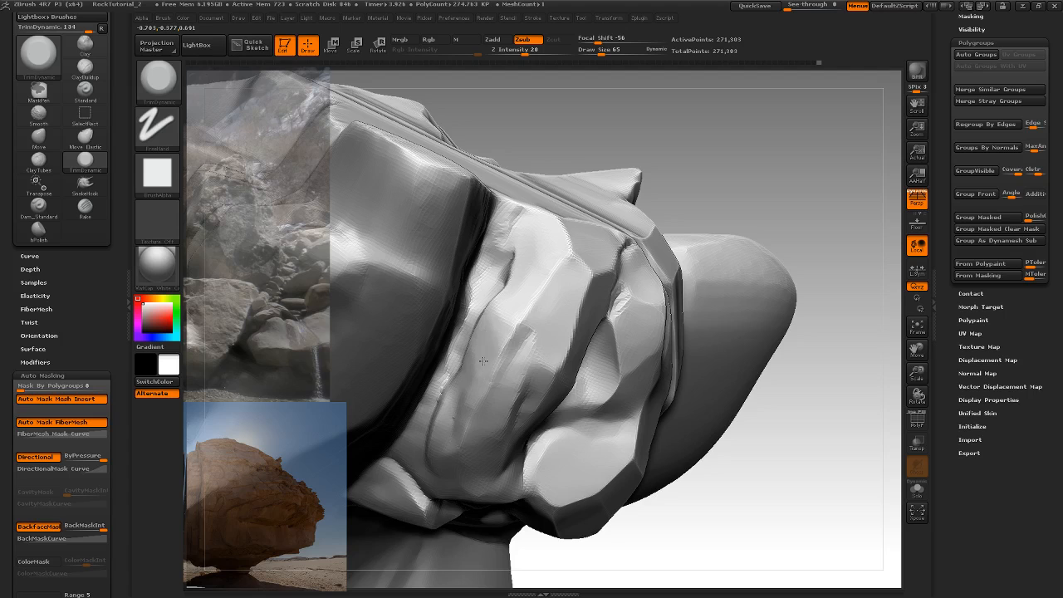
pyautogui.moveTo(484, 362); pyautogui.dragTo(504, 331)
pyautogui.moveTo(727, 195); pyautogui.dragTo(717, 162)
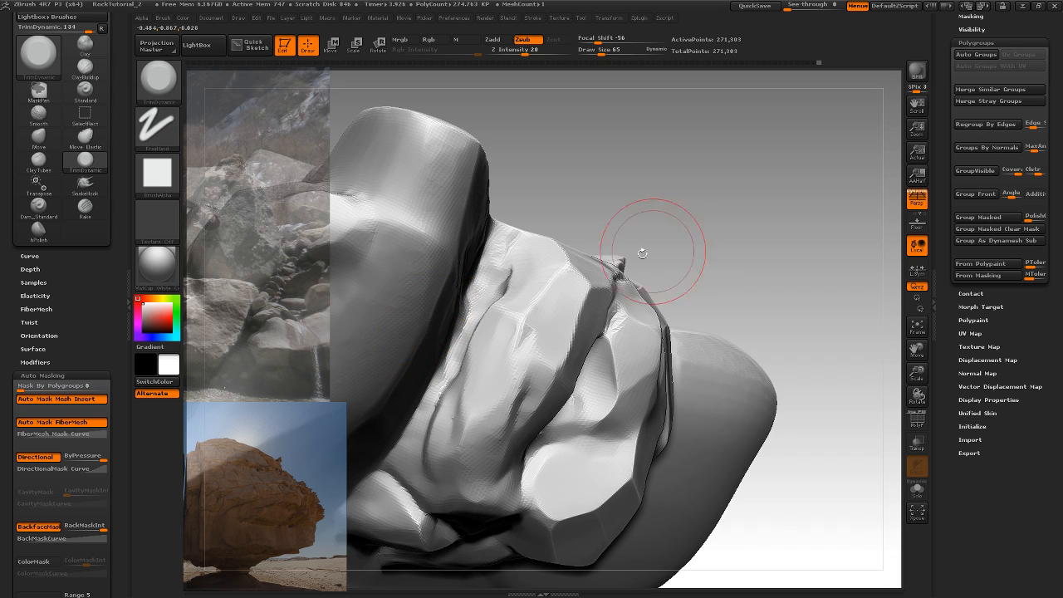
pyautogui.moveTo(642, 253)
pyautogui.mouseDown()
pyautogui.moveTo(596, 249)
pyautogui.moveTo(498, 344)
pyautogui.mouseUp()
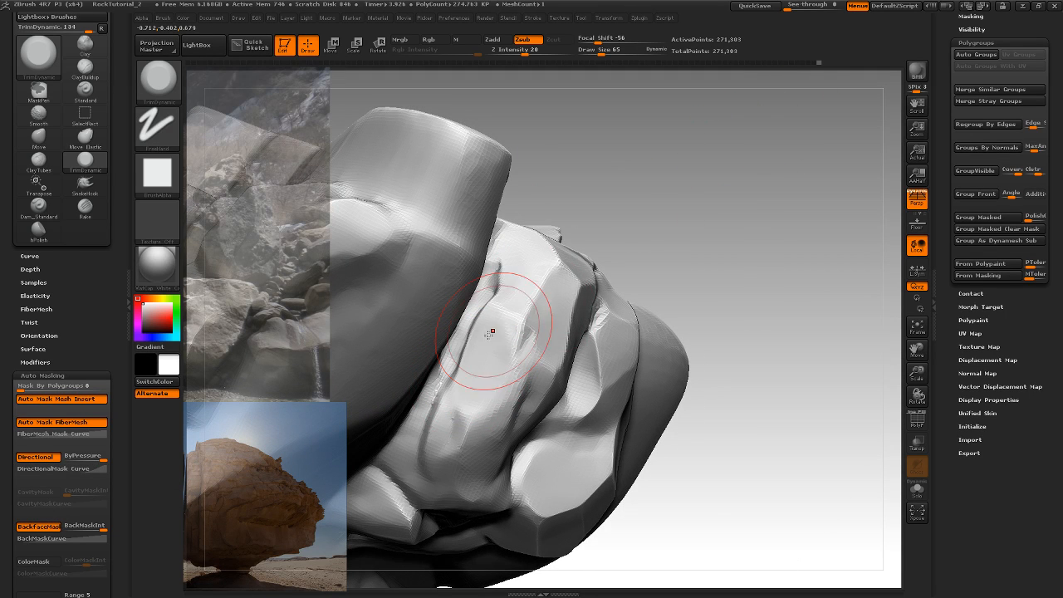
# Switch to the hPolish brush with BackfaceMask enabled and polish the outcrop's ridges into flatter planes
pyautogui.moveTo(681, 221); pyautogui.dragTo(680, 222)
pyautogui.press('b')
pyautogui.press('h')
pyautogui.press('p')
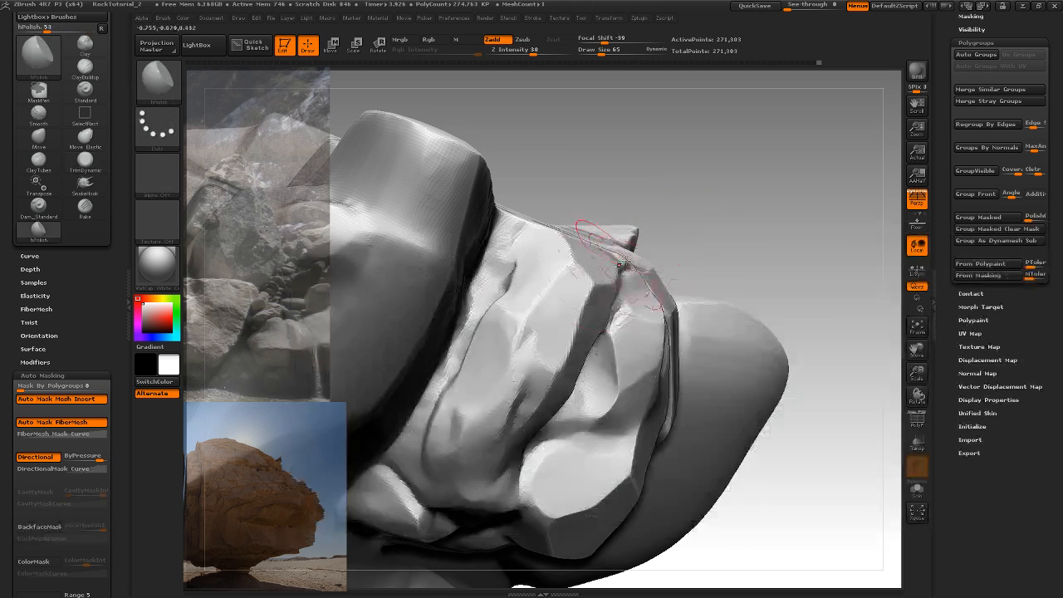
pyautogui.click(37, 527)
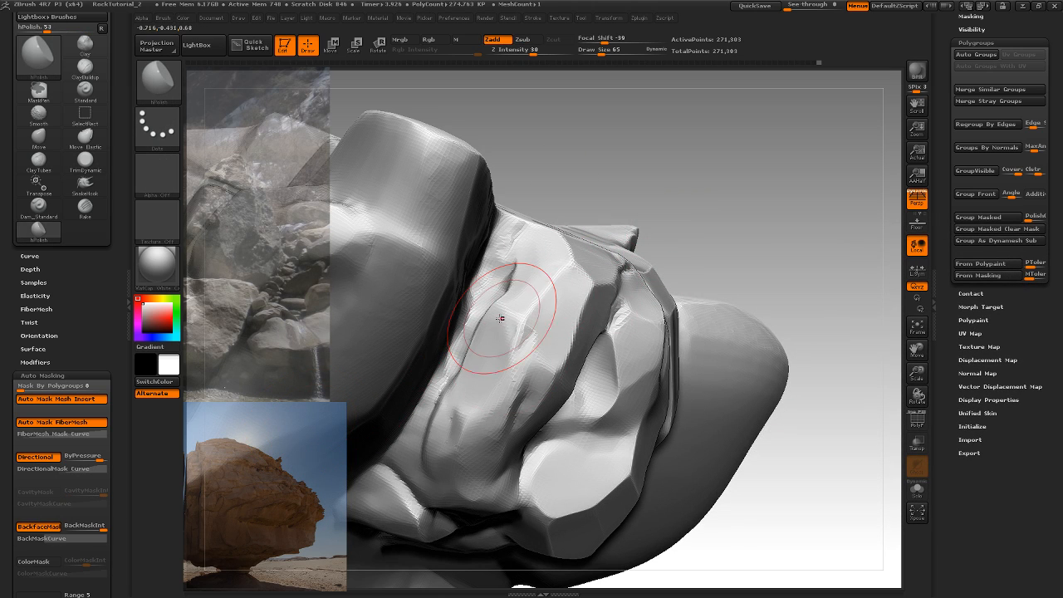
pyautogui.moveTo(668, 231); pyautogui.dragTo(669, 278)
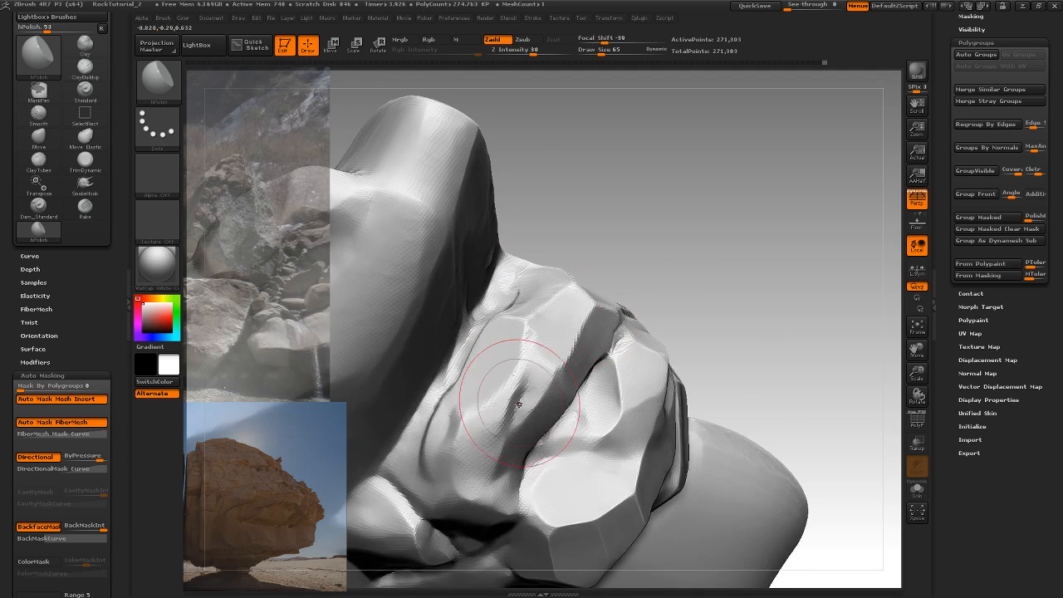
pyautogui.moveTo(505, 407); pyautogui.dragTo(531, 382)
pyautogui.moveTo(731, 261)
pyautogui.mouseDown()
pyautogui.moveTo(711, 250)
pyautogui.moveTo(679, 256)
pyautogui.mouseUp()
pyautogui.moveTo(589, 398)
pyautogui.mouseDown()
pyautogui.moveTo(568, 416)
pyautogui.moveTo(563, 407)
pyautogui.moveTo(600, 368)
pyautogui.mouseUp()
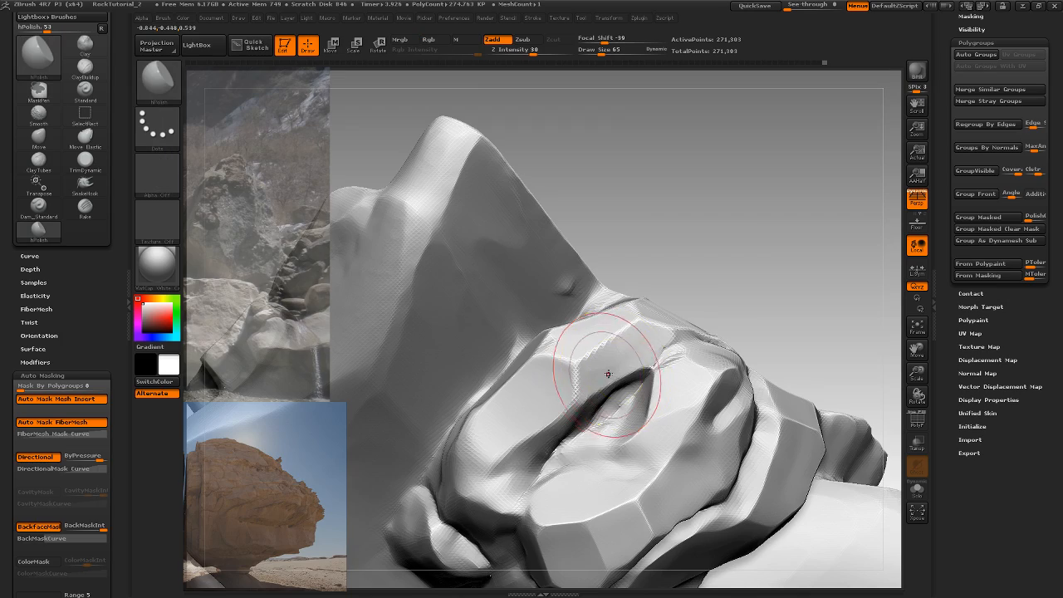
# Reduce the hPolish draw size to 49 and polish crisp facets around the outcrop's central cleft
pyautogui.moveTo(740, 256)
pyautogui.mouseDown()
pyautogui.moveTo(769, 273)
pyautogui.moveTo(736, 217)
pyautogui.moveTo(772, 225)
pyautogui.moveTo(628, 67)
pyautogui.mouseUp()
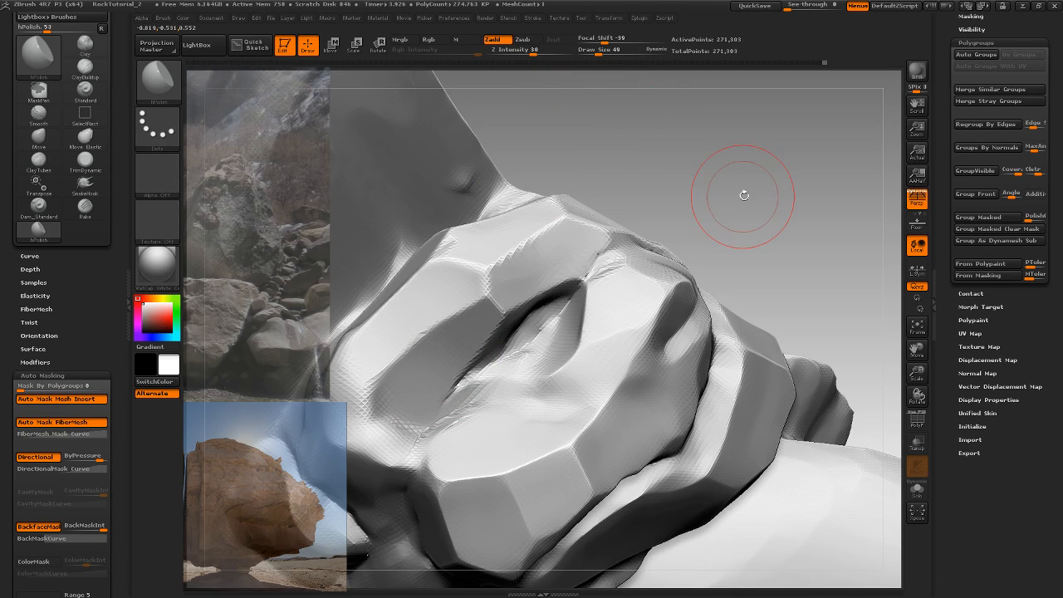
pyautogui.moveTo(744, 196); pyautogui.dragTo(601, 350)
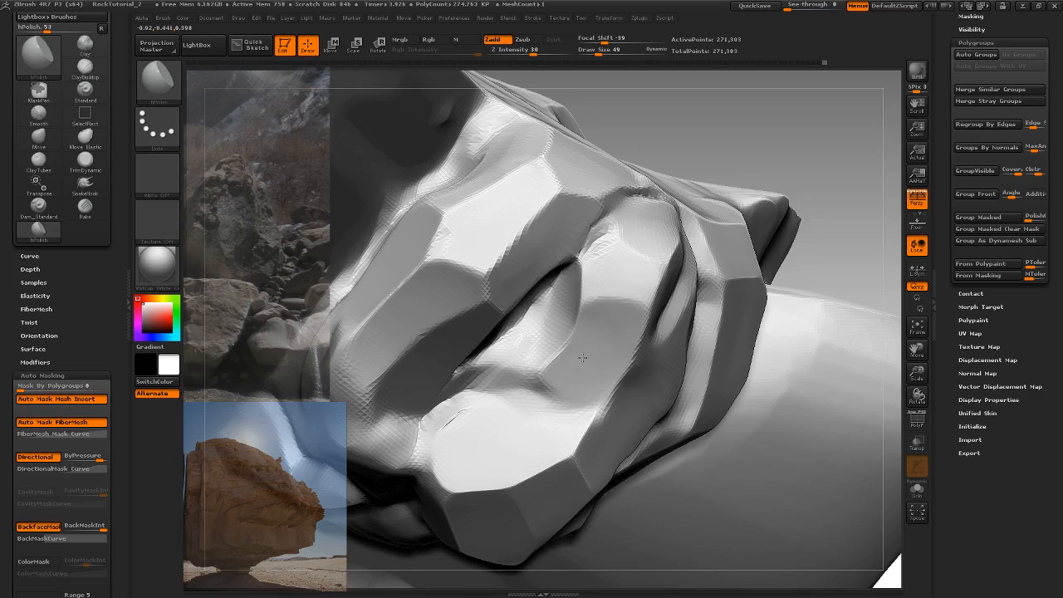
pyautogui.moveTo(867, 212)
pyautogui.mouseDown()
pyautogui.moveTo(827, 242)
pyautogui.moveTo(850, 207)
pyautogui.moveTo(859, 222)
pyautogui.moveTo(755, 221)
pyautogui.moveTo(773, 217)
pyautogui.moveTo(766, 232)
pyautogui.moveTo(819, 216)
pyautogui.moveTo(831, 178)
pyautogui.moveTo(791, 183)
pyautogui.moveTo(790, 230)
pyautogui.moveTo(763, 270)
pyautogui.moveTo(790, 237)
pyautogui.moveTo(878, 230)
pyautogui.moveTo(795, 255)
pyautogui.moveTo(822, 249)
pyautogui.moveTo(830, 266)
pyautogui.moveTo(792, 274)
pyautogui.moveTo(819, 238)
pyautogui.moveTo(828, 354)
pyautogui.moveTo(767, 297)
pyautogui.moveTo(814, 292)
pyautogui.moveTo(796, 291)
pyautogui.moveTo(781, 265)
pyautogui.moveTo(781, 357)
pyautogui.mouseUp()
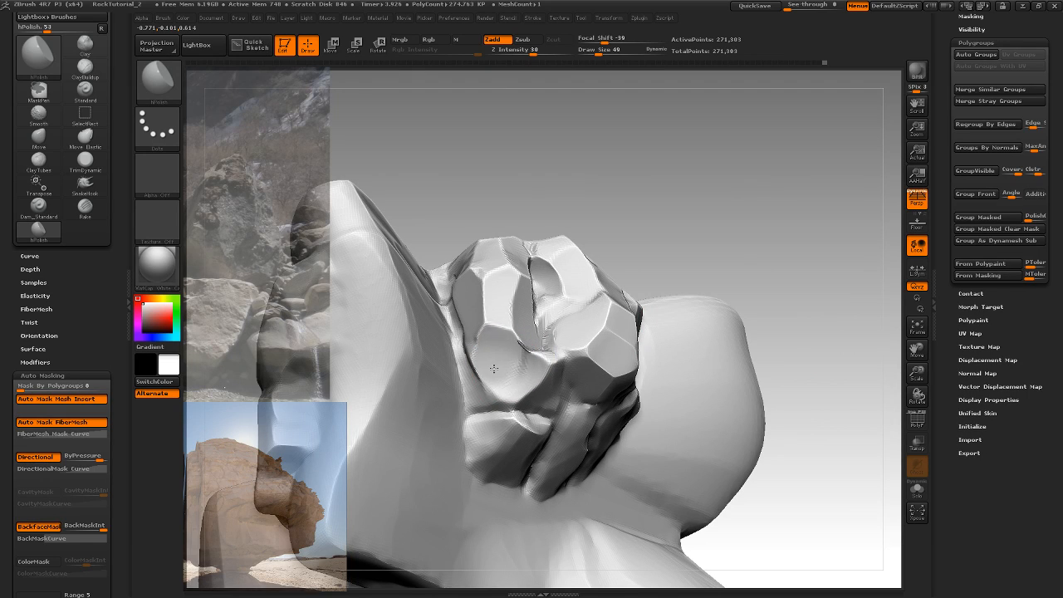
# Undo the last polish stroke, disable BackfaceMask, and rework the facet on the outcrop's lower bulge, undoing unwanted strokes
pyautogui.hotkey('ctrl', 'z')
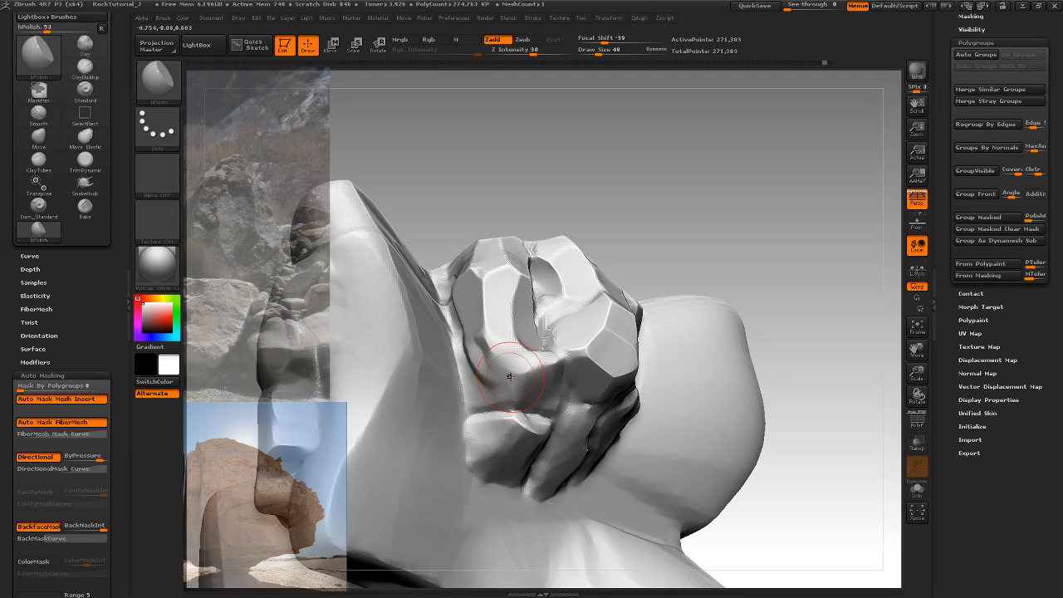
pyautogui.click(43, 527)
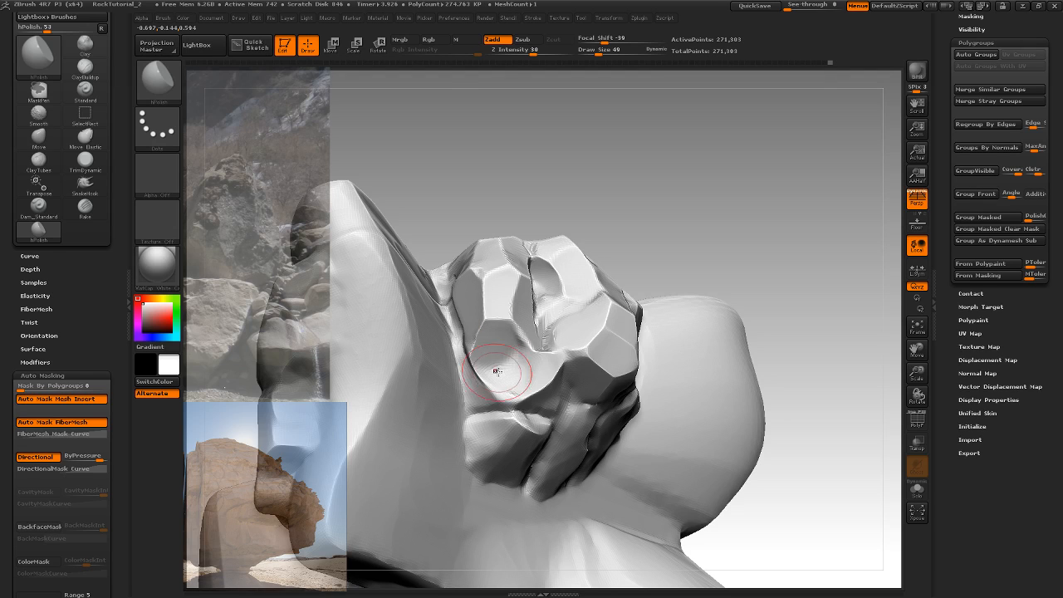
pyautogui.hotkey('ctrl', 'z')
pyautogui.hotkey('ctrl', 'z')
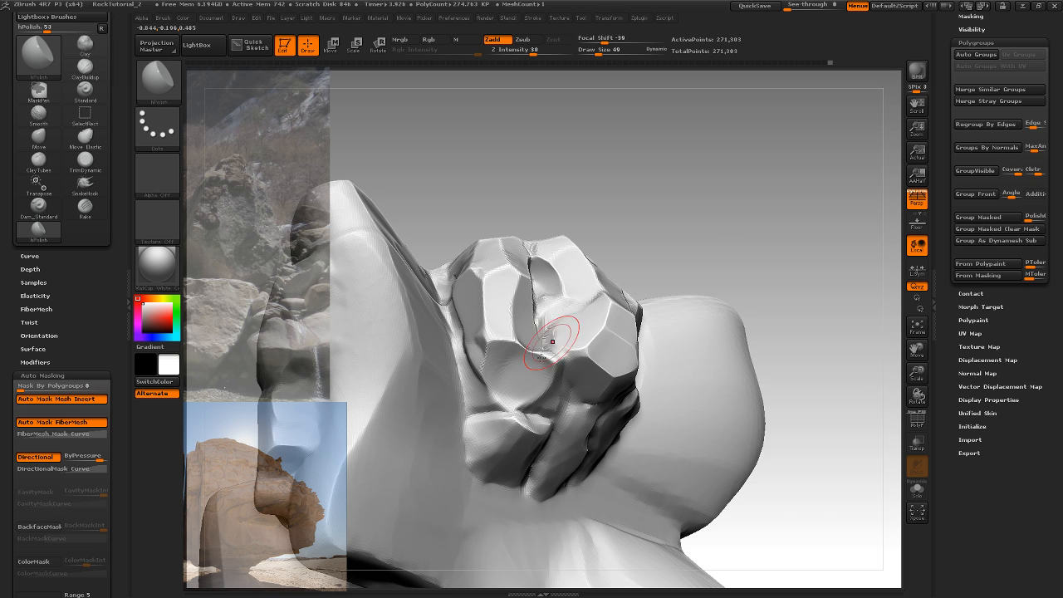
# Examine the rock's facets and remaining soft areas from the back, the sides and the opposite end
pyautogui.moveTo(712, 263)
pyautogui.mouseDown()
pyautogui.moveTo(736, 184)
pyautogui.moveTo(754, 291)
pyautogui.moveTo(776, 244)
pyautogui.moveTo(783, 325)
pyautogui.moveTo(753, 365)
pyautogui.moveTo(731, 230)
pyautogui.moveTo(712, 279)
pyautogui.moveTo(747, 219)
pyautogui.moveTo(764, 285)
pyautogui.moveTo(671, 336)
pyautogui.moveTo(762, 275)
pyautogui.moveTo(743, 290)
pyautogui.moveTo(761, 336)
pyautogui.moveTo(736, 234)
pyautogui.moveTo(822, 218)
pyautogui.moveTo(797, 230)
pyautogui.moveTo(831, 195)
pyautogui.moveTo(863, 204)
pyautogui.mouseUp()
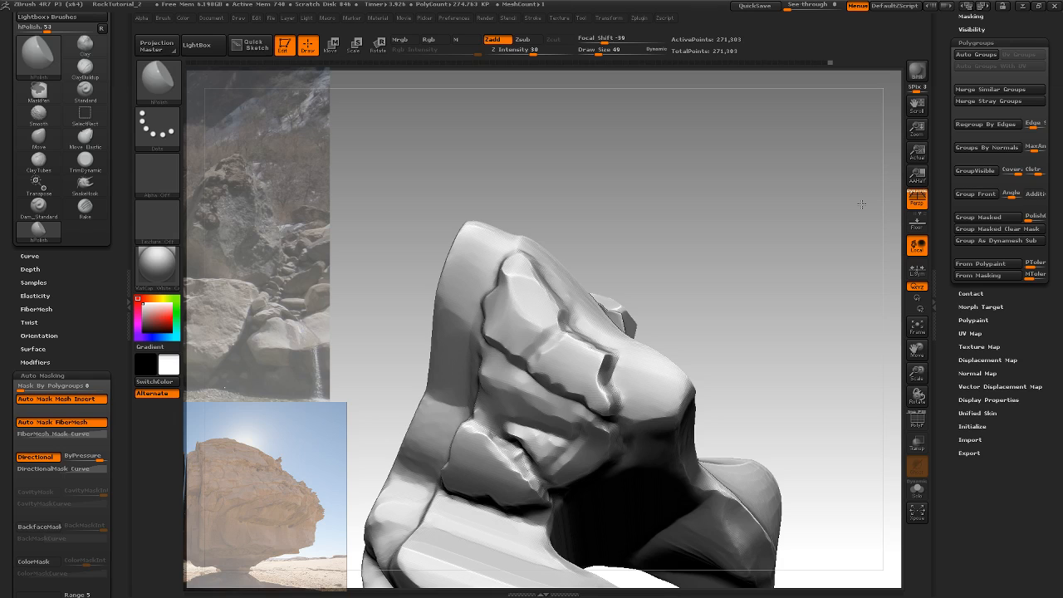
pyautogui.moveTo(862, 204)
pyautogui.mouseDown()
pyautogui.moveTo(829, 220)
pyautogui.moveTo(801, 300)
pyautogui.moveTo(773, 285)
pyautogui.moveTo(792, 296)
pyautogui.moveTo(780, 320)
pyautogui.moveTo(773, 272)
pyautogui.moveTo(773, 335)
pyautogui.moveTo(737, 334)
pyautogui.moveTo(774, 332)
pyautogui.moveTo(769, 342)
pyautogui.mouseUp()
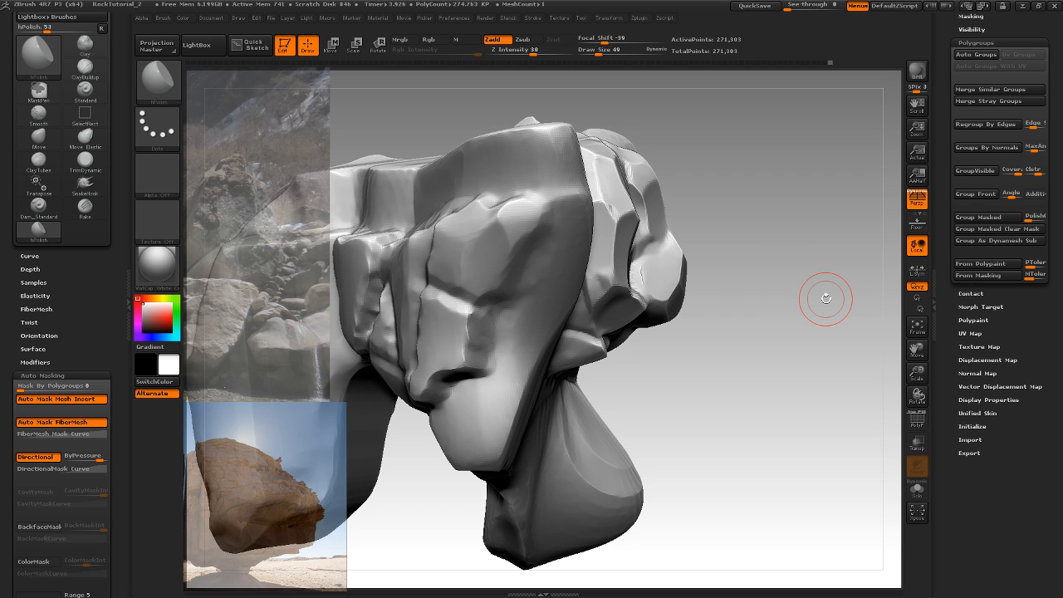
pyautogui.moveTo(762, 268); pyautogui.dragTo(555, 328)
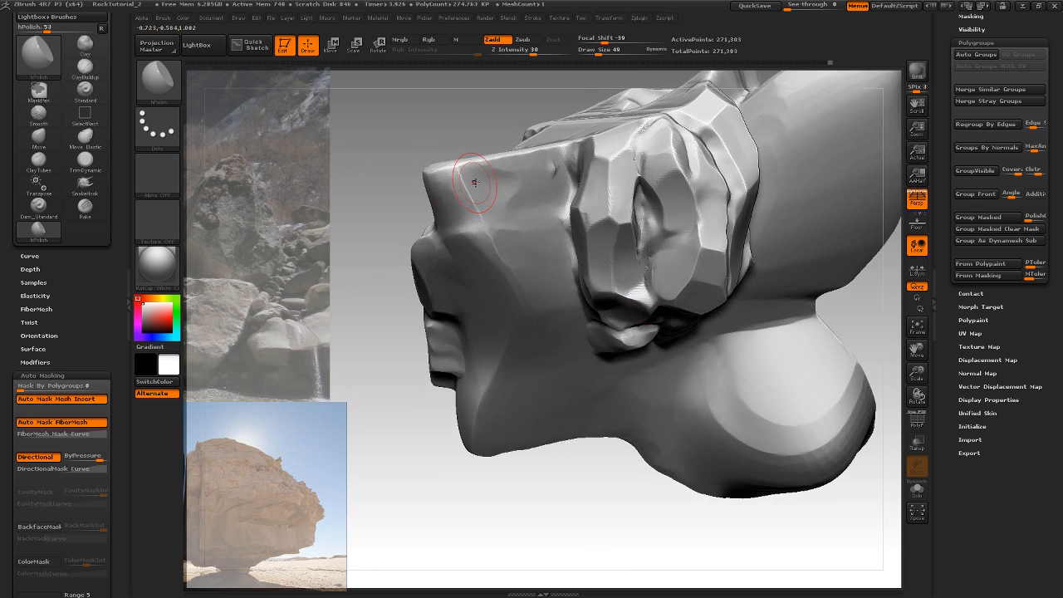
pyautogui.moveTo(528, 532)
pyautogui.mouseDown()
pyautogui.moveTo(554, 524)
pyautogui.moveTo(809, 311)
pyautogui.moveTo(769, 311)
pyautogui.moveTo(752, 264)
pyautogui.moveTo(777, 306)
pyautogui.moveTo(764, 311)
pyautogui.moveTo(798, 291)
pyautogui.moveTo(802, 307)
pyautogui.mouseUp()
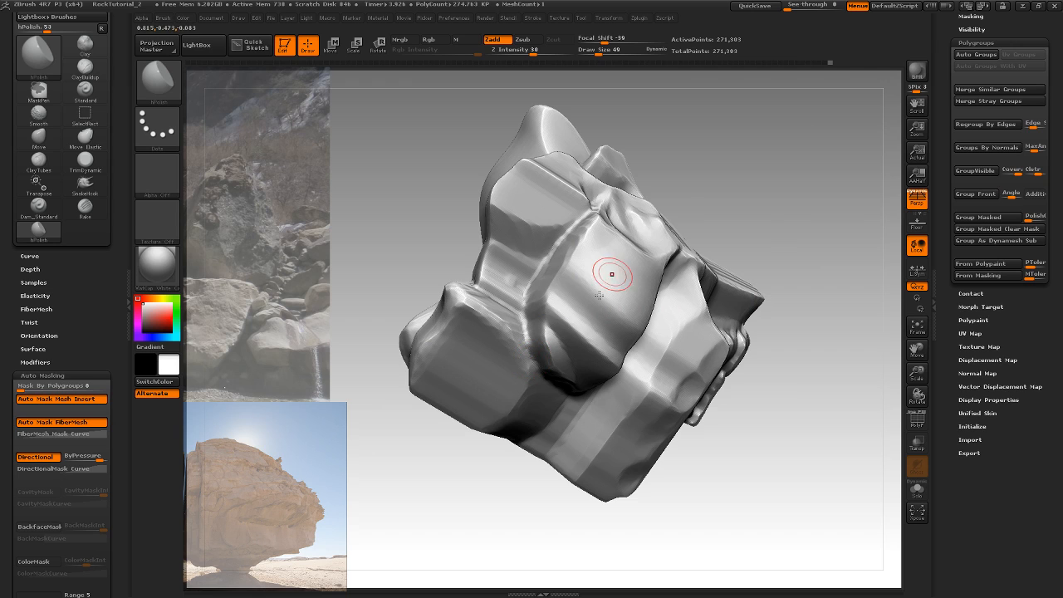
pyautogui.moveTo(782, 224); pyautogui.dragTo(504, 386)
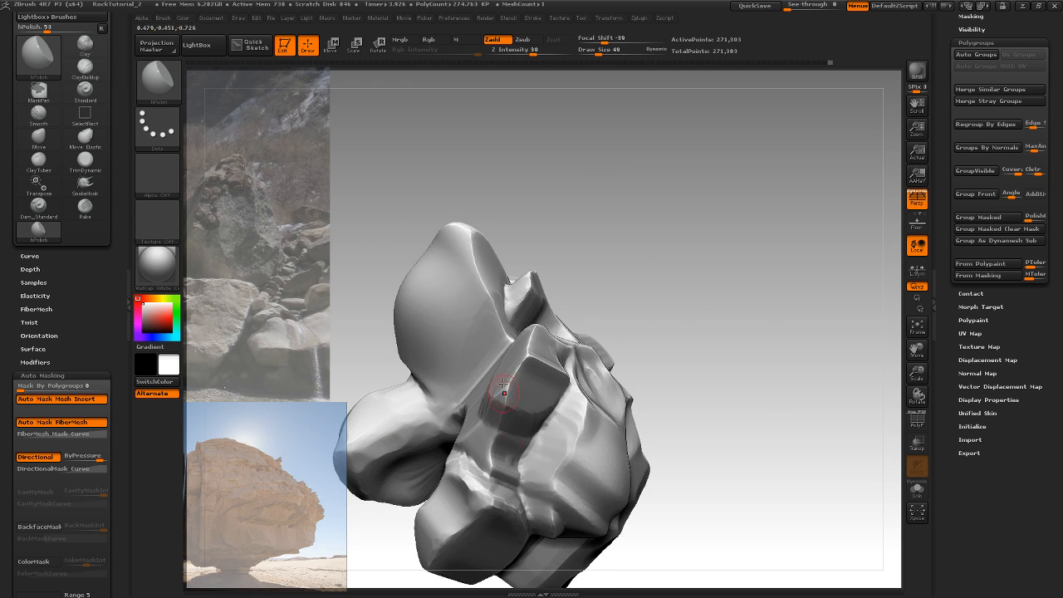
pyautogui.moveTo(652, 315)
pyautogui.mouseDown()
pyautogui.moveTo(690, 344)
pyautogui.moveTo(731, 287)
pyautogui.moveTo(699, 319)
pyautogui.mouseUp()
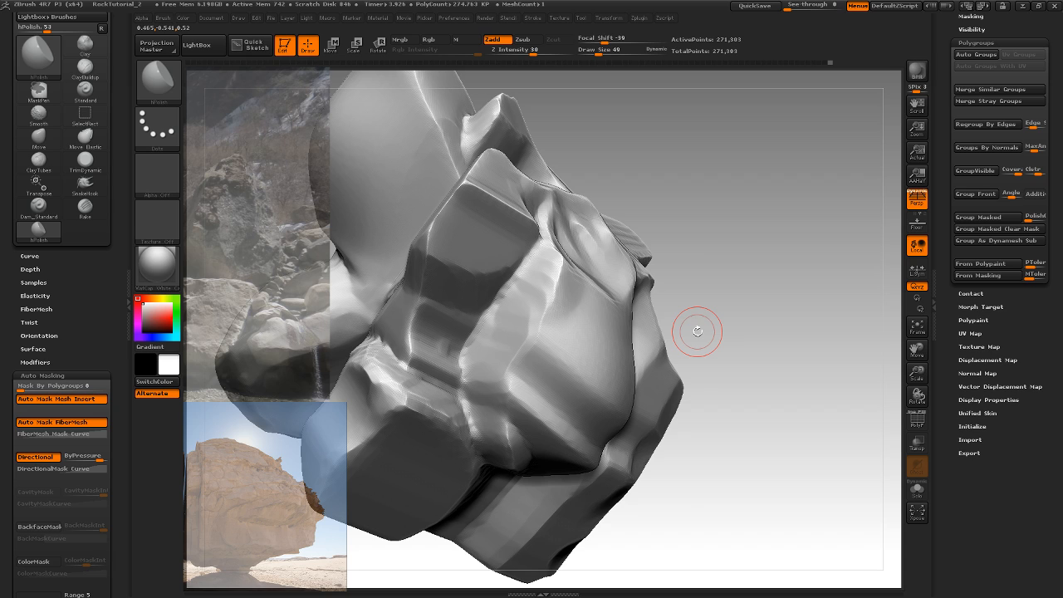
# Switch to the ClayTubes brush at draw size 161 and set its alpha's radial fade (RF) to 3
pyautogui.moveTo(598, 52); pyautogui.dragTo(613, 51)
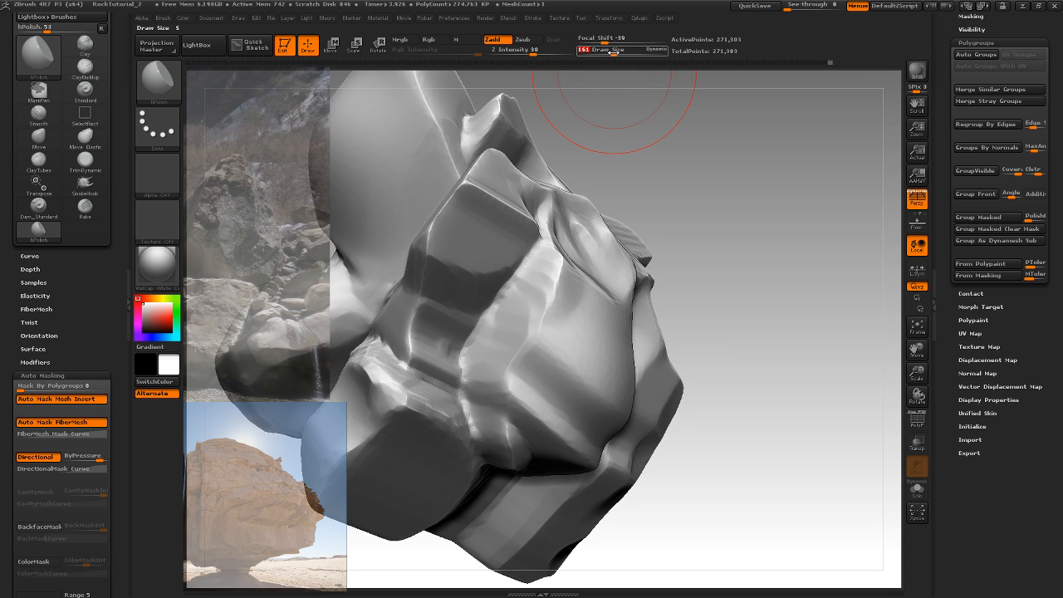
pyautogui.press('b')
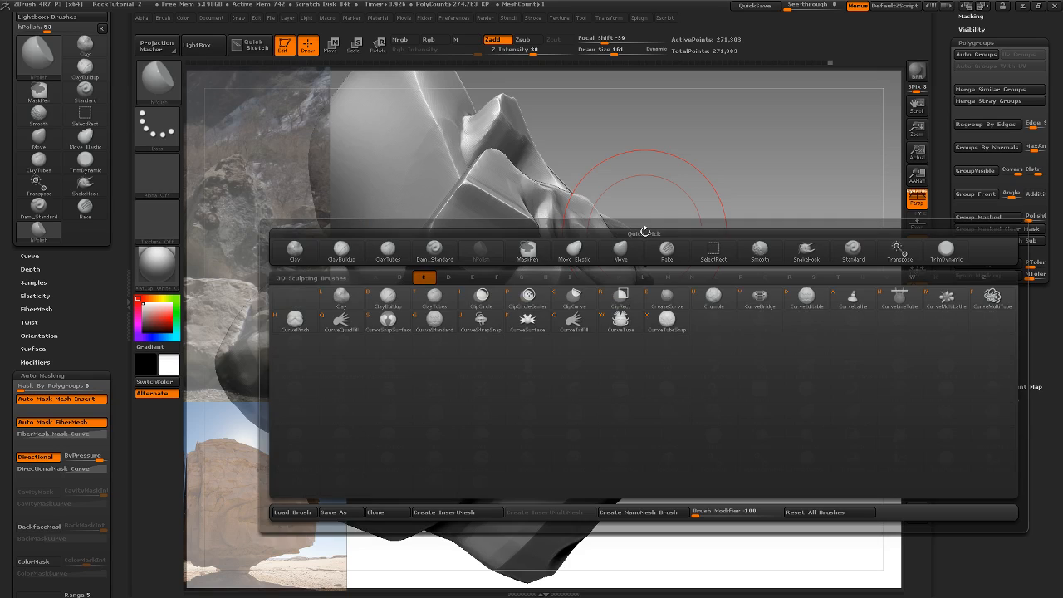
pyautogui.press('c')
pyautogui.press('t')
pyautogui.moveTo(645, 230)
pyautogui.mouseDown()
pyautogui.moveTo(712, 225)
pyautogui.moveTo(659, 254)
pyautogui.mouseUp()
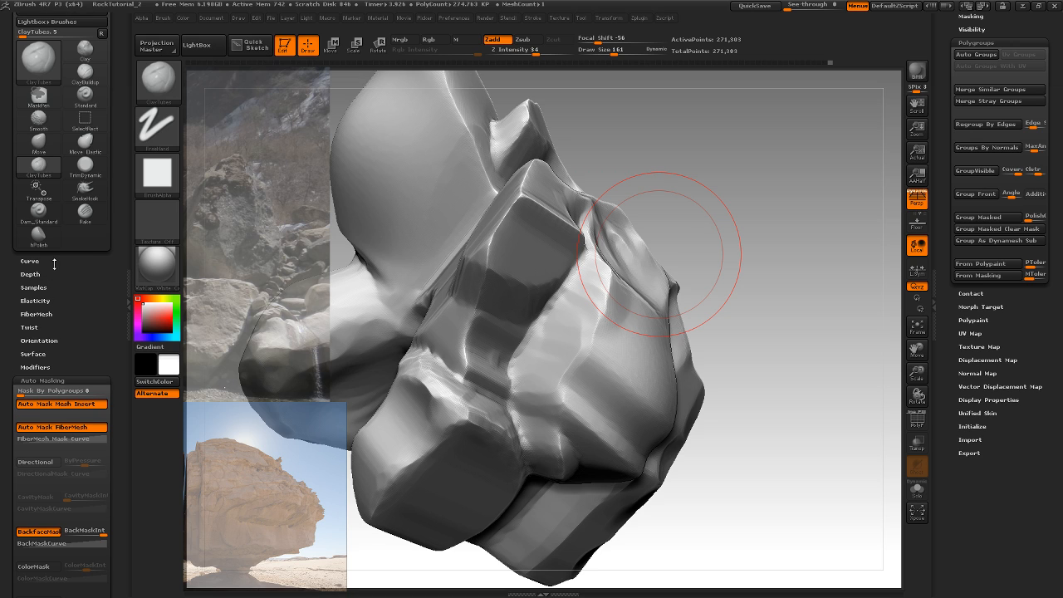
pyautogui.scroll(2, 79, 116)
pyautogui.scroll(1, 80, 149)
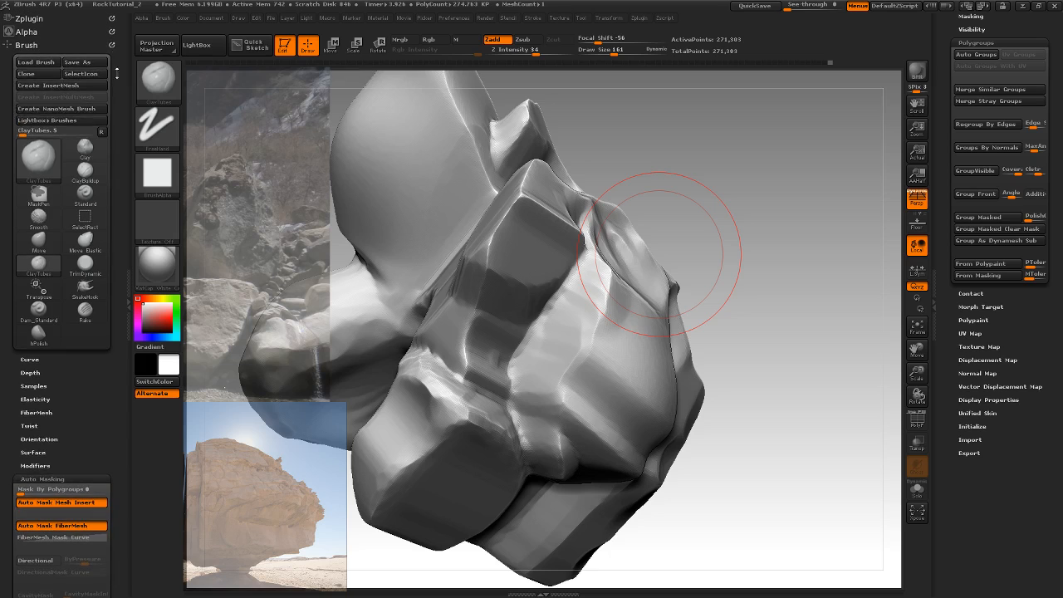
pyautogui.click(54, 31)
pyautogui.moveTo(71, 312); pyautogui.dragTo(76, 313)
# Turn on the polyframe display and inspect the mesh around the rock's end outcrop
pyautogui.moveTo(677, 197)
pyautogui.mouseDown()
pyautogui.moveTo(736, 257)
pyautogui.moveTo(759, 261)
pyautogui.moveTo(712, 277)
pyautogui.moveTo(672, 316)
pyautogui.moveTo(653, 273)
pyautogui.moveTo(644, 350)
pyautogui.moveTo(667, 380)
pyautogui.mouseUp()
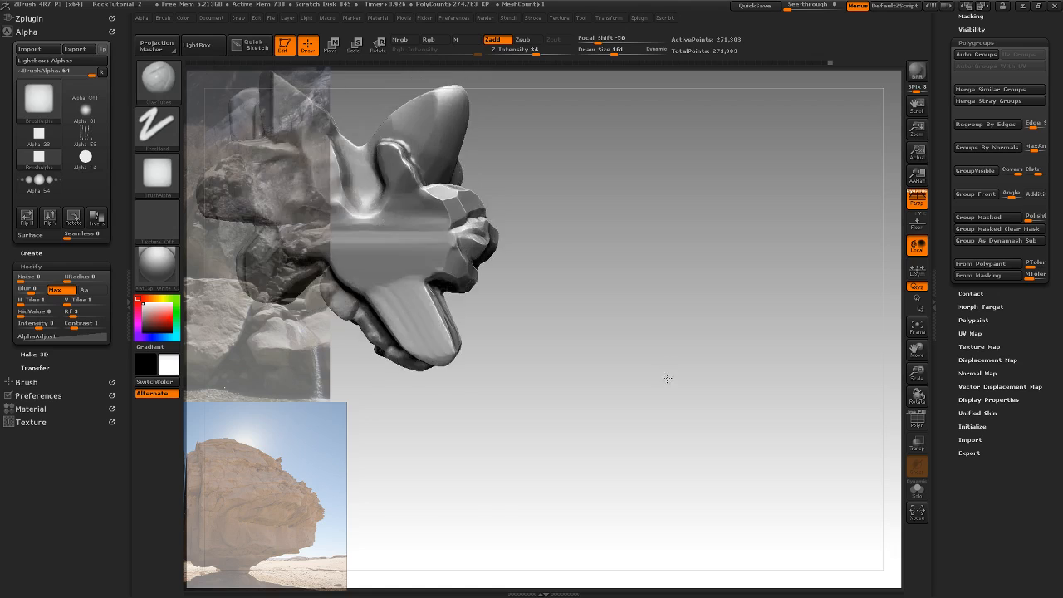
pyautogui.moveTo(565, 328)
pyautogui.mouseDown()
pyautogui.moveTo(690, 310)
pyautogui.moveTo(692, 360)
pyautogui.moveTo(698, 285)
pyautogui.moveTo(759, 330)
pyautogui.mouseUp()
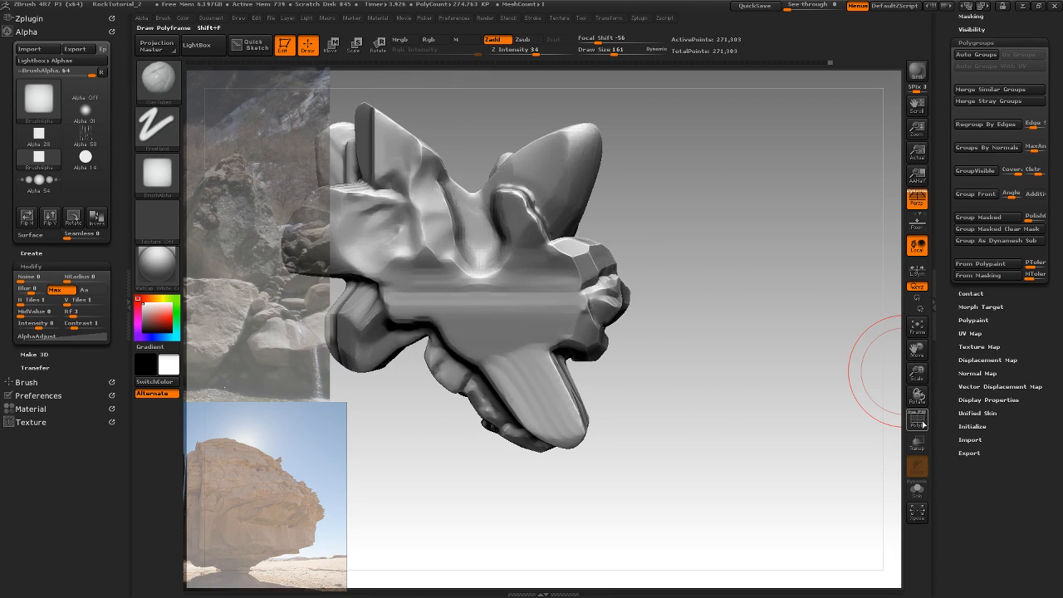
pyautogui.click(923, 424)
pyautogui.keyDown('alt'); pyautogui.moveTo(753, 388); pyautogui.dragTo(790, 373); pyautogui.keyUp('alt')
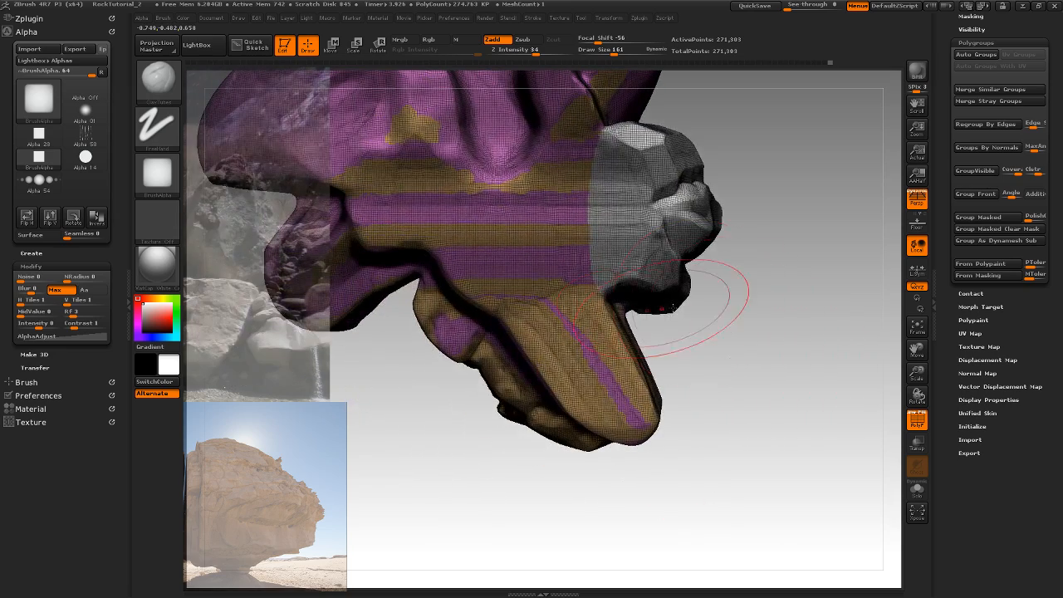
# Lasso-mask the lower outcrop beside the faceted end, hide the polyframe, then turn the masked area into its own polygroup and clear the mask
pyautogui.hotkey('ctrl', 'shift')
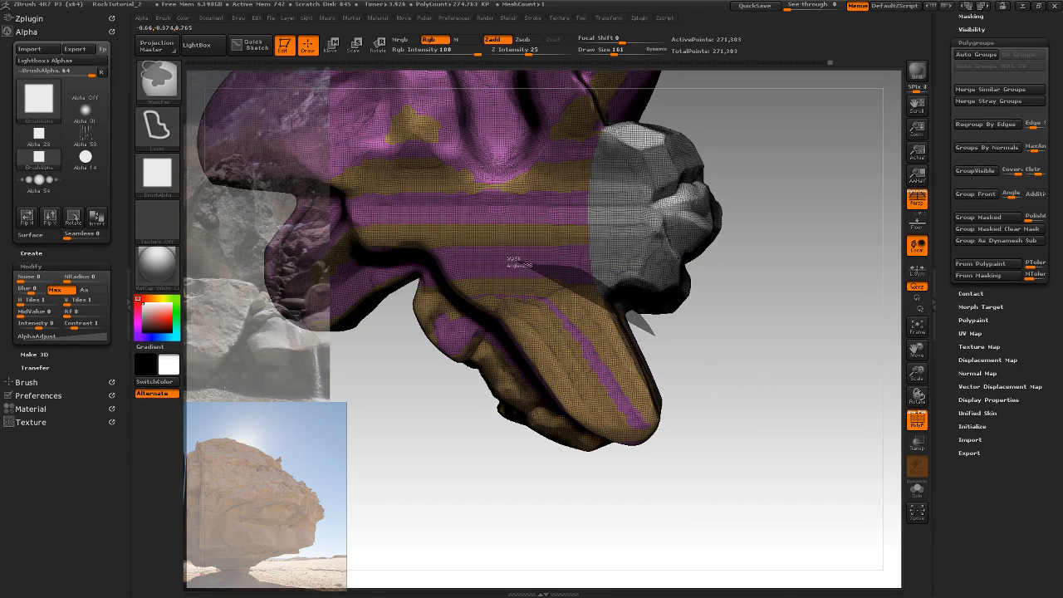
pyautogui.moveTo(435, 256)
pyautogui.keyDown('ctrl'); pyautogui.mouseDown()
pyautogui.moveTo(407, 283)
pyautogui.moveTo(378, 349)
pyautogui.moveTo(540, 582)
pyautogui.moveTo(636, 586)
pyautogui.moveTo(733, 437)
pyautogui.mouseUp(); pyautogui.keyUp('ctrl')
pyautogui.moveTo(771, 394)
pyautogui.mouseDown()
pyautogui.moveTo(757, 340)
pyautogui.moveTo(765, 274)
pyautogui.moveTo(785, 280)
pyautogui.mouseUp()
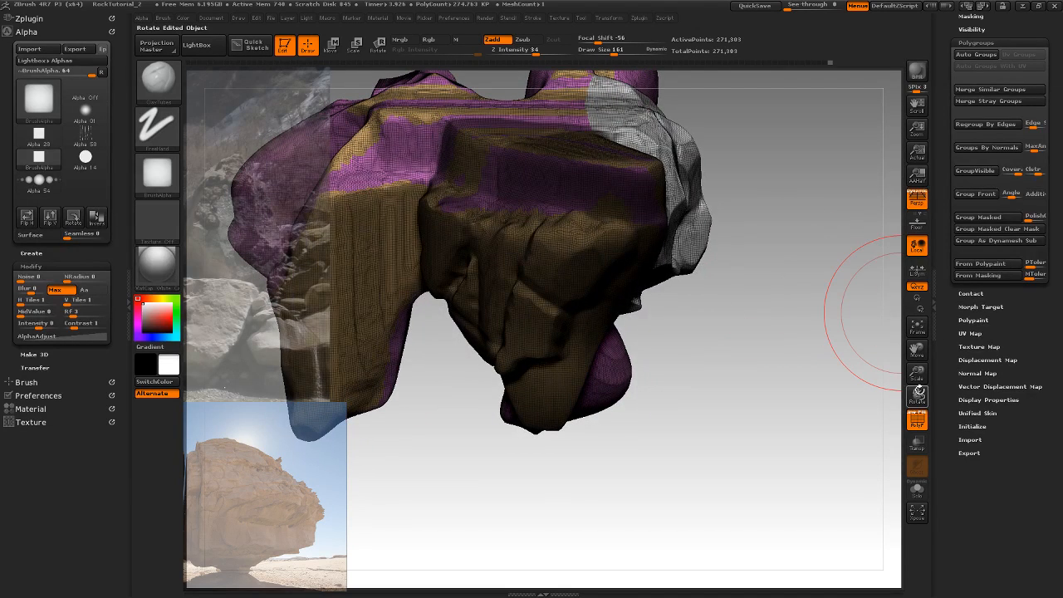
pyautogui.click(915, 418)
pyautogui.moveTo(966, 322); pyautogui.dragTo(969, 346)
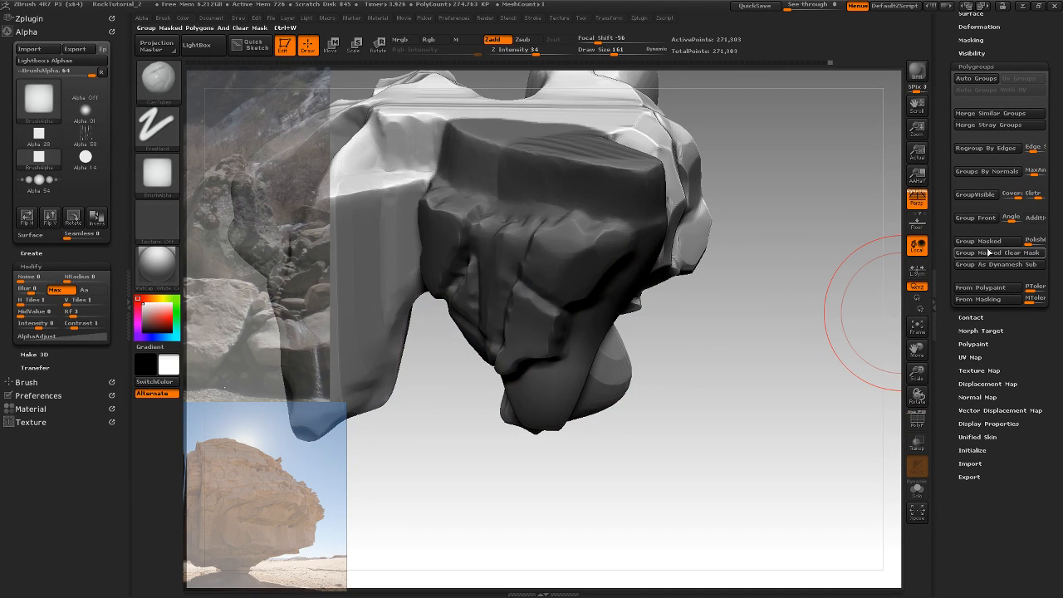
pyautogui.click(996, 242)
pyautogui.moveTo(779, 308); pyautogui.dragTo(788, 311)
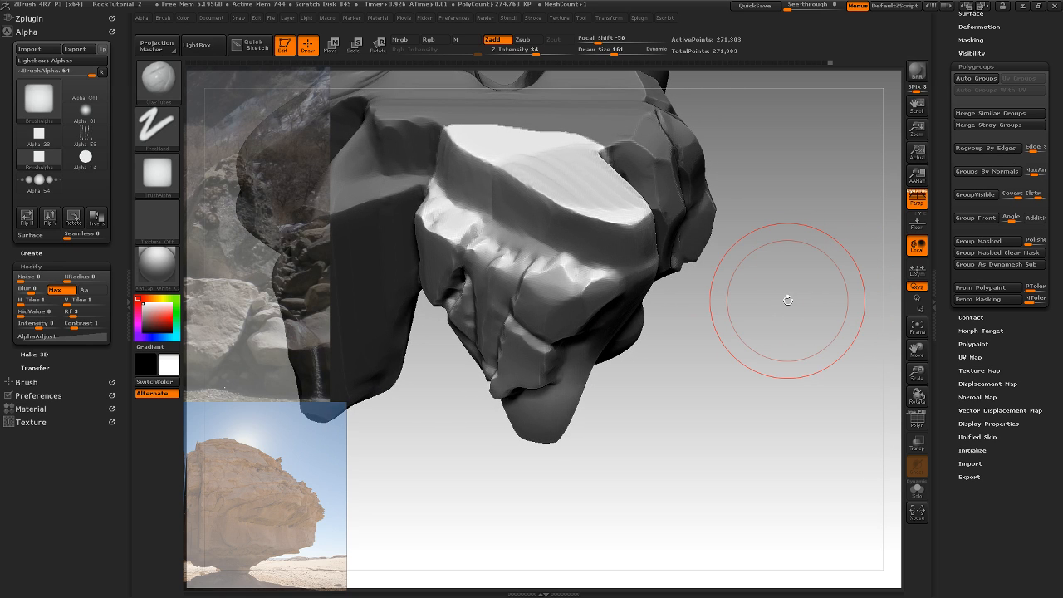
# Isolate the outcrop's new polygroup so only that piece of the rock is shown
pyautogui.hotkey('ctrl', 'shift')
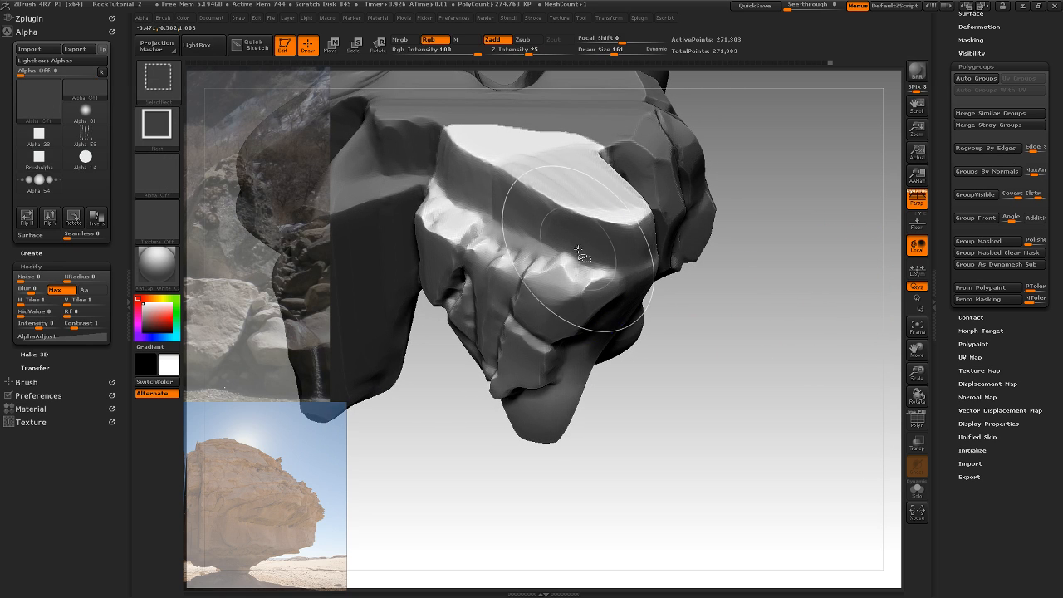
pyautogui.keyDown('ctrl'); pyautogui.keyDown('shift'); pyautogui.click(623, 226); pyautogui.keyUp('shift'); pyautogui.keyUp('ctrl')
pyautogui.moveTo(721, 216)
pyautogui.mouseDown()
pyautogui.moveTo(701, 209)
pyautogui.moveTo(717, 189)
pyautogui.moveTo(711, 237)
pyautogui.moveTo(724, 261)
pyautogui.moveTo(650, 149)
pyautogui.mouseUp()
# Try a ClayTubes stroke at draw size 130 on the side of the isolated piece and undo it
pyautogui.click(616, 51)
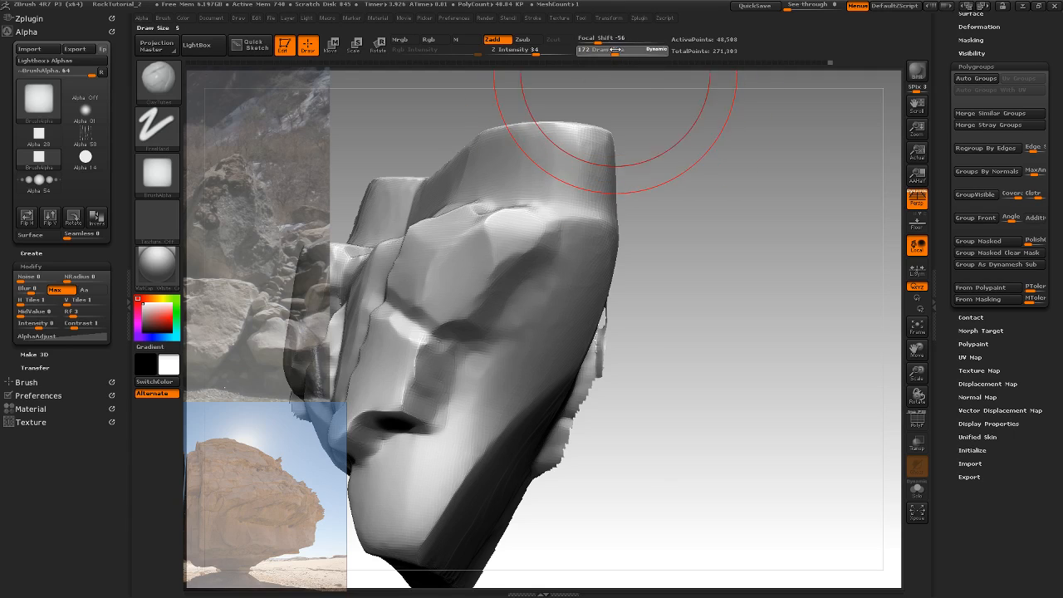
pyautogui.click(611, 53)
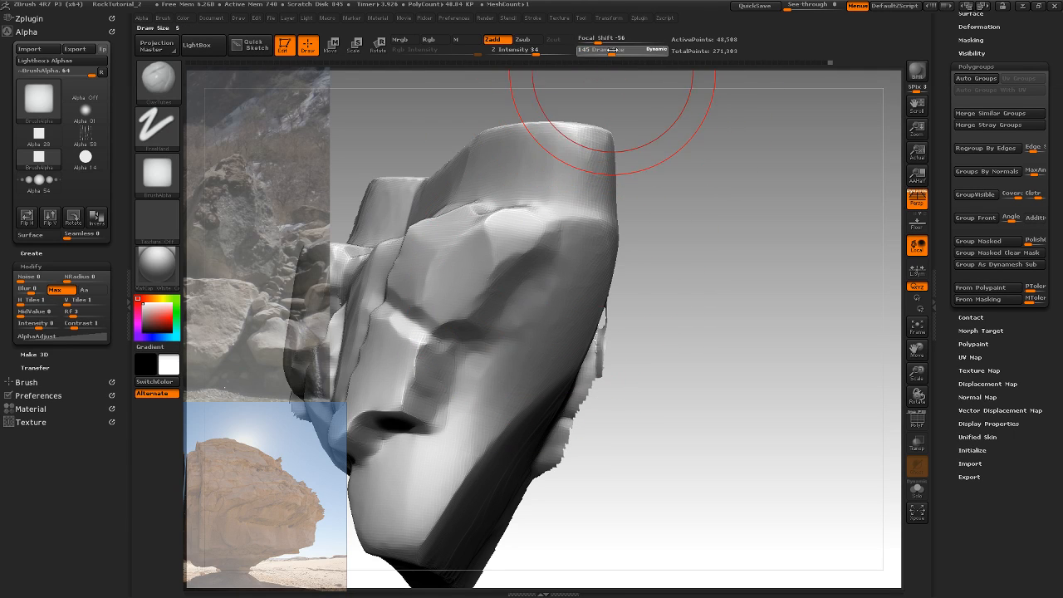
pyautogui.moveTo(555, 328); pyautogui.dragTo(544, 264)
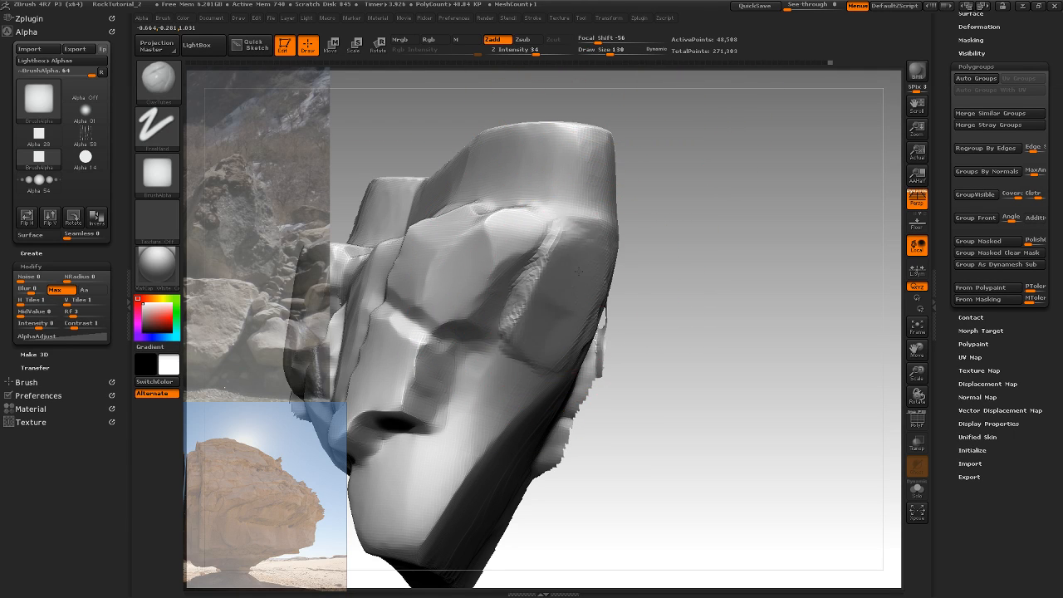
pyautogui.hotkey('ctrl', 'z')
pyautogui.moveTo(692, 299); pyautogui.dragTo(678, 274)
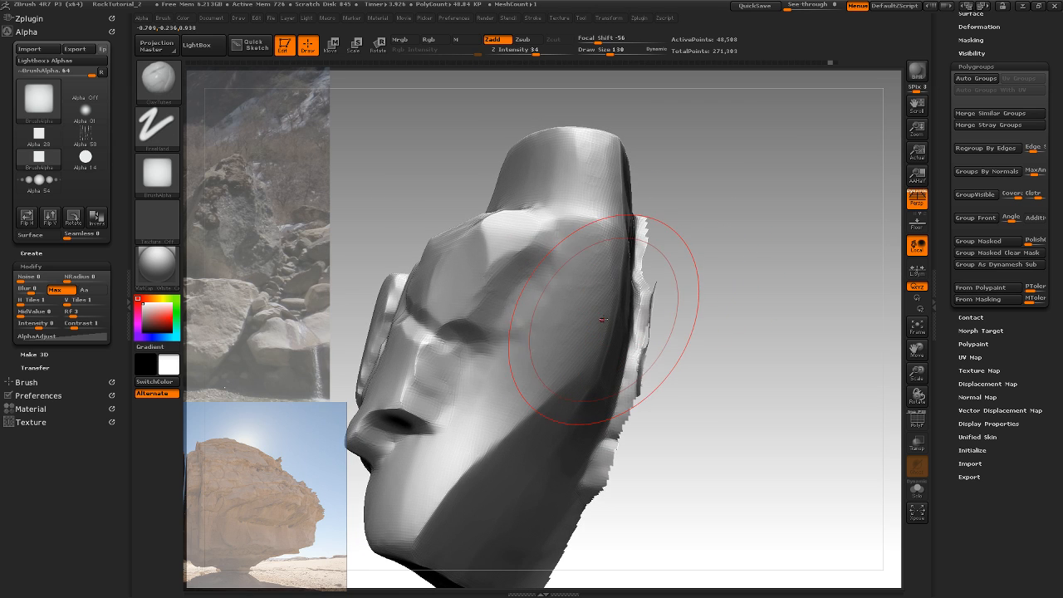
# Reduce the draw size to 62 and try building up a raised oval form on the isolated piece's upper side
pyautogui.press('[')
pyautogui.moveTo(663, 179); pyautogui.dragTo(629, 208)
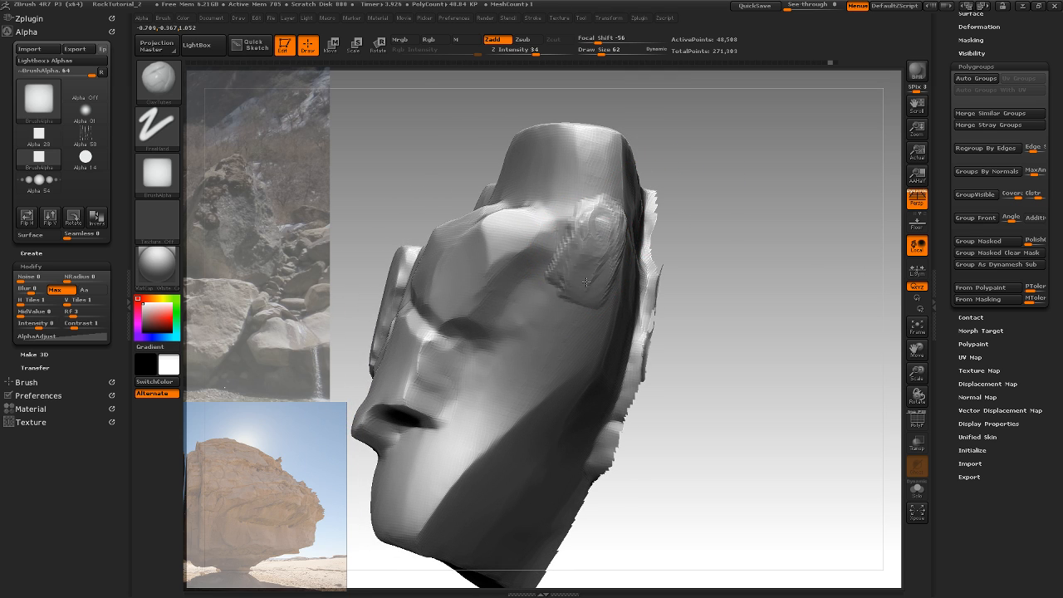
pyautogui.moveTo(590, 221); pyautogui.dragTo(608, 267)
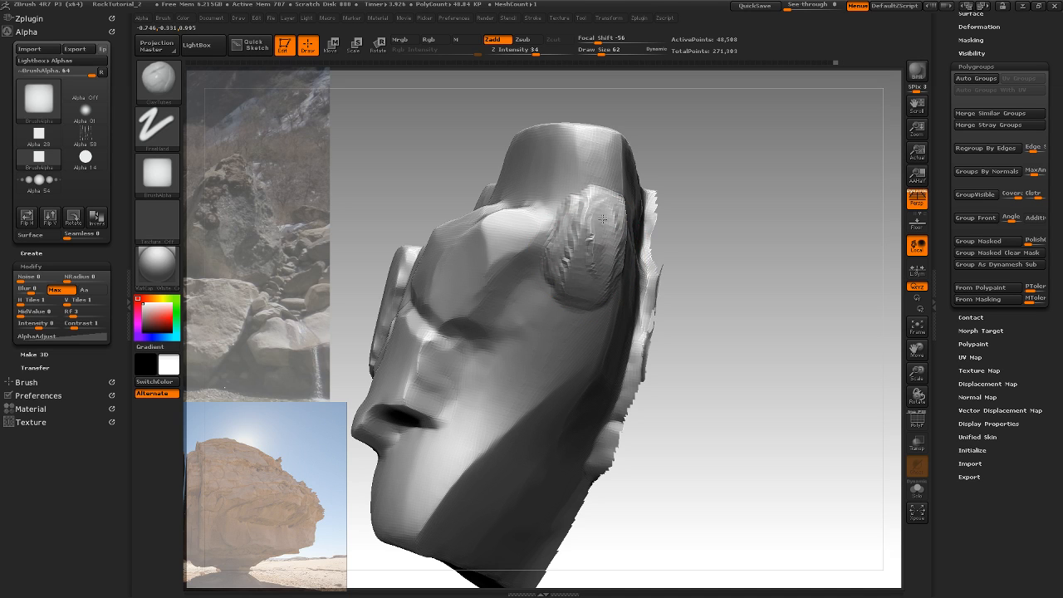
pyautogui.moveTo(698, 208)
pyautogui.mouseDown()
pyautogui.moveTo(715, 178)
pyautogui.moveTo(705, 176)
pyautogui.moveTo(712, 192)
pyautogui.moveTo(674, 275)
pyautogui.moveTo(673, 256)
pyautogui.mouseUp()
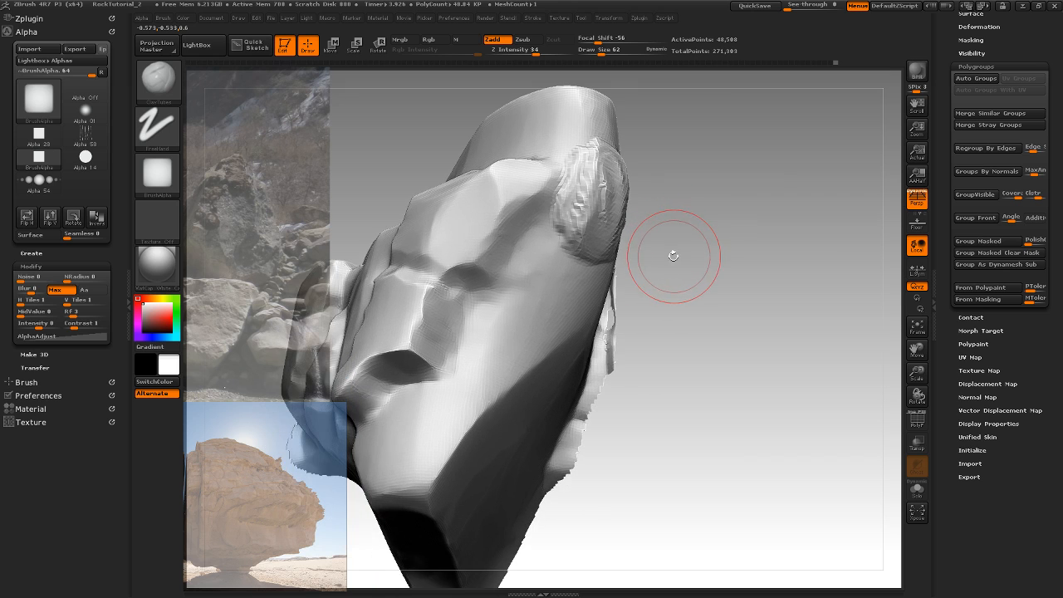
# Enlarge the river-boulder reference photo in Spotlight and place it across the upper half of the canvas, then leave Spotlight editing
pyautogui.press('z')
pyautogui.moveTo(273, 290); pyautogui.dragTo(825, 295)
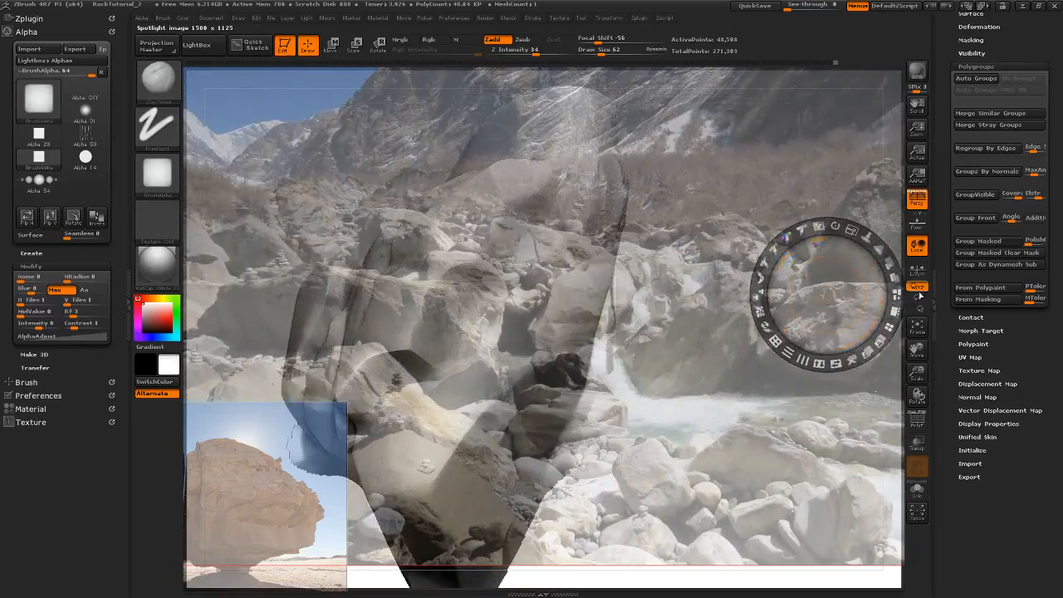
pyautogui.moveTo(558, 289)
pyautogui.mouseDown()
pyautogui.moveTo(705, 242)
pyautogui.moveTo(811, 193)
pyautogui.moveTo(858, 249)
pyautogui.moveTo(915, 279)
pyautogui.moveTo(816, 310)
pyautogui.moveTo(518, 325)
pyautogui.moveTo(518, 339)
pyautogui.moveTo(716, 375)
pyautogui.moveTo(804, 311)
pyautogui.moveTo(823, 237)
pyautogui.moveTo(828, 271)
pyautogui.moveTo(824, 185)
pyautogui.moveTo(683, 249)
pyautogui.moveTo(785, 257)
pyautogui.moveTo(755, 187)
pyautogui.moveTo(771, 143)
pyautogui.moveTo(773, 164)
pyautogui.moveTo(739, 165)
pyautogui.moveTo(747, 147)
pyautogui.moveTo(732, 142)
pyautogui.mouseUp()
pyautogui.press('z')
# Compare the raised form with the boulders in the reference from several angles and nudge the photo slightly downward
pyautogui.moveTo(717, 321)
pyautogui.mouseDown()
pyautogui.moveTo(748, 249)
pyautogui.moveTo(781, 278)
pyautogui.moveTo(772, 324)
pyautogui.moveTo(731, 378)
pyautogui.mouseUp()
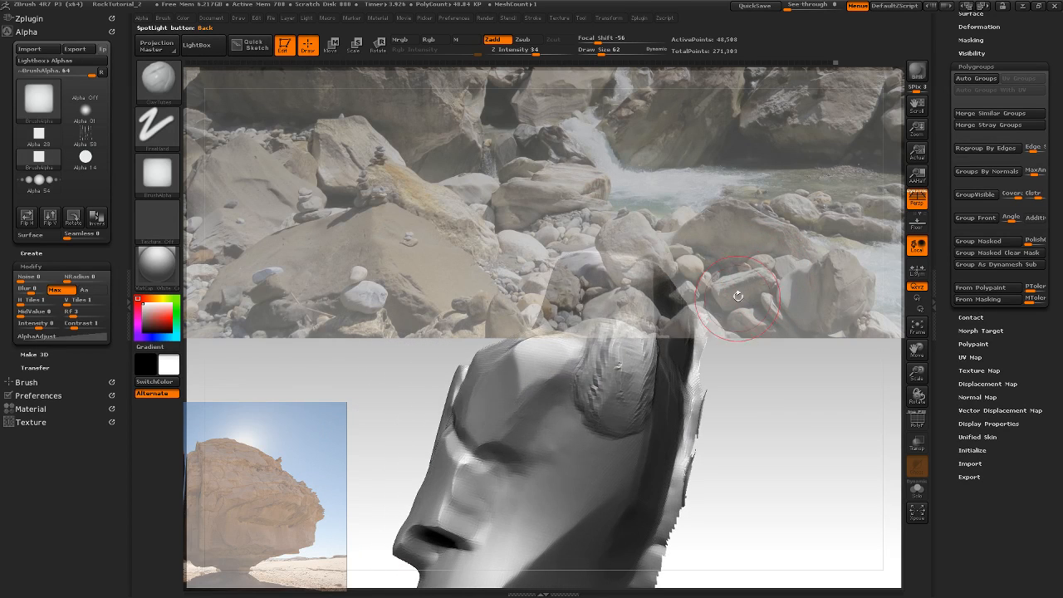
pyautogui.moveTo(786, 427)
pyautogui.mouseDown()
pyautogui.moveTo(731, 427)
pyautogui.moveTo(786, 373)
pyautogui.moveTo(776, 442)
pyautogui.moveTo(727, 348)
pyautogui.moveTo(767, 426)
pyautogui.mouseUp()
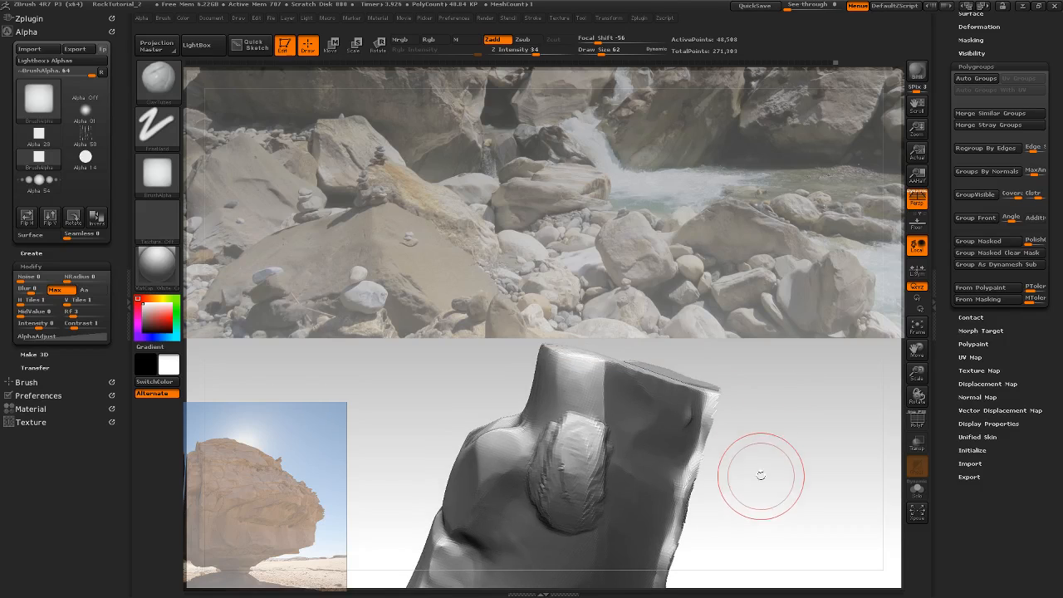
pyautogui.moveTo(767, 469)
pyautogui.mouseDown()
pyautogui.moveTo(750, 441)
pyautogui.moveTo(609, 407)
pyautogui.mouseUp()
pyautogui.moveTo(690, 402); pyautogui.dragTo(724, 394)
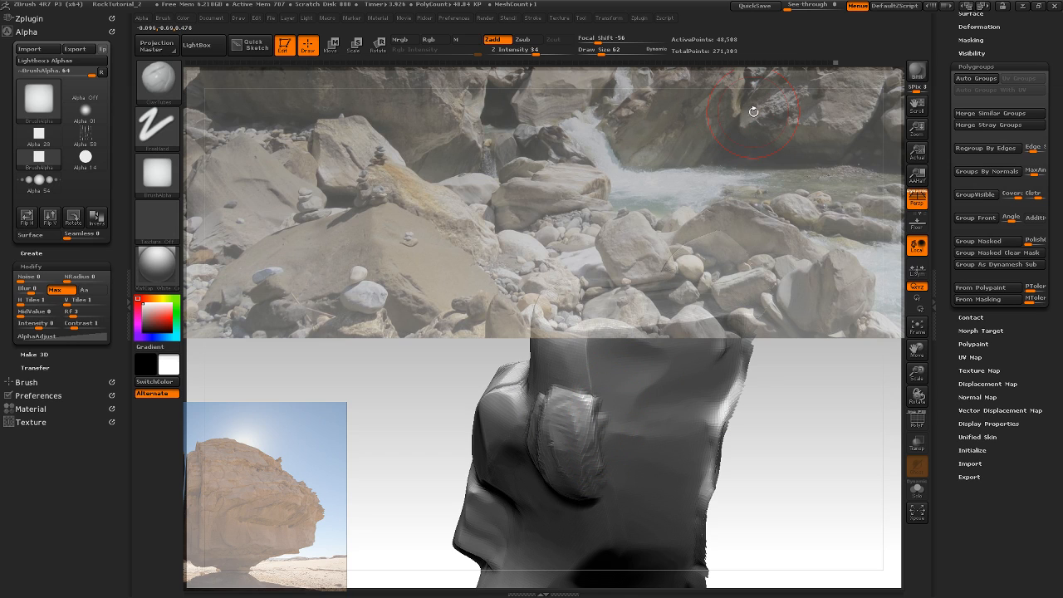
pyautogui.moveTo(790, 404); pyautogui.dragTo(802, 387)
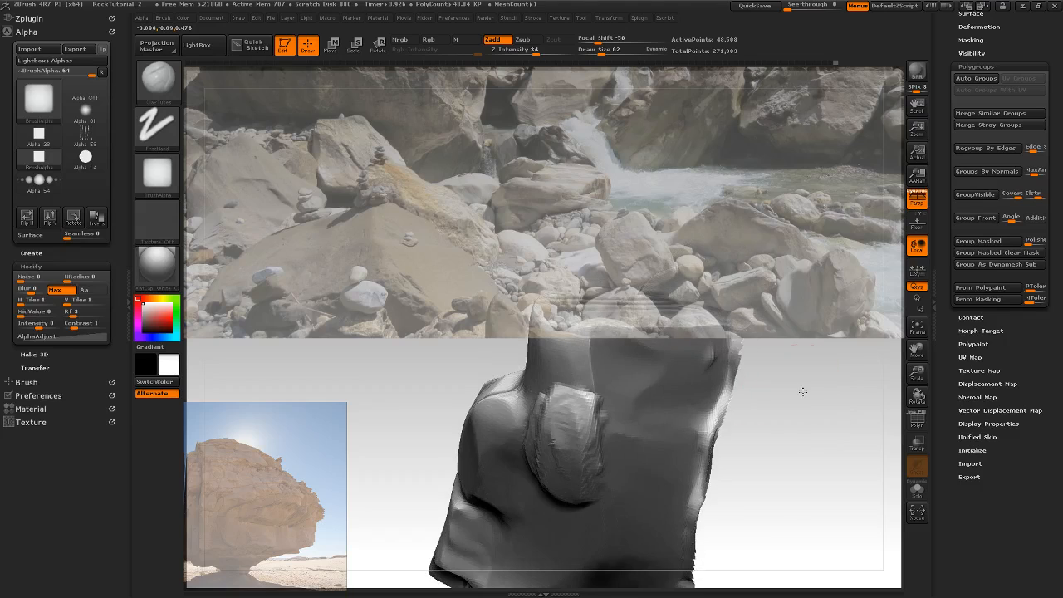
pyautogui.press('z')
pyautogui.moveTo(789, 246)
pyautogui.mouseDown()
pyautogui.moveTo(788, 281)
pyautogui.moveTo(781, 254)
pyautogui.mouseUp()
pyautogui.press('z')
# Try adding more ClayTubes strokes over the raised form on the isolated piece's side
pyautogui.moveTo(783, 373)
pyautogui.mouseDown()
pyautogui.moveTo(795, 403)
pyautogui.moveTo(764, 415)
pyautogui.mouseUp()
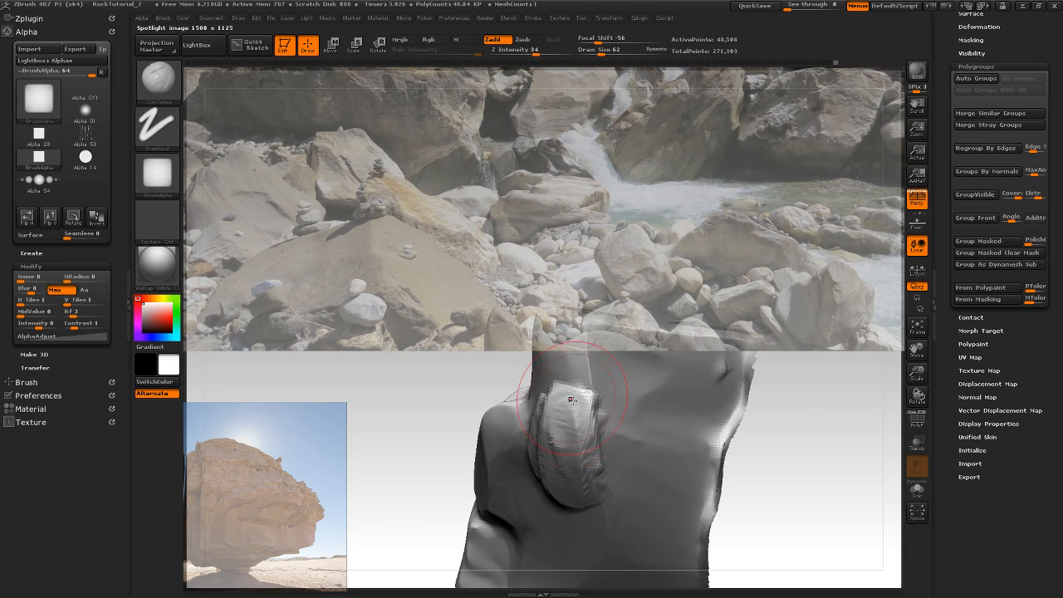
pyautogui.moveTo(572, 422)
pyautogui.mouseDown()
pyautogui.moveTo(605, 516)
pyautogui.moveTo(600, 440)
pyautogui.moveTo(613, 498)
pyautogui.moveTo(576, 466)
pyautogui.moveTo(592, 505)
pyautogui.moveTo(557, 407)
pyautogui.moveTo(531, 440)
pyautogui.moveTo(561, 511)
pyautogui.moveTo(595, 495)
pyautogui.moveTo(600, 525)
pyautogui.moveTo(608, 481)
pyautogui.mouseUp()
pyautogui.moveTo(736, 445); pyautogui.dragTo(793, 449)
pyautogui.moveTo(735, 510)
pyautogui.keyDown('alt'); pyautogui.mouseDown()
pyautogui.moveTo(732, 387)
pyautogui.moveTo(712, 446)
pyautogui.moveTo(678, 431)
pyautogui.mouseUp(); pyautogui.keyUp('alt')
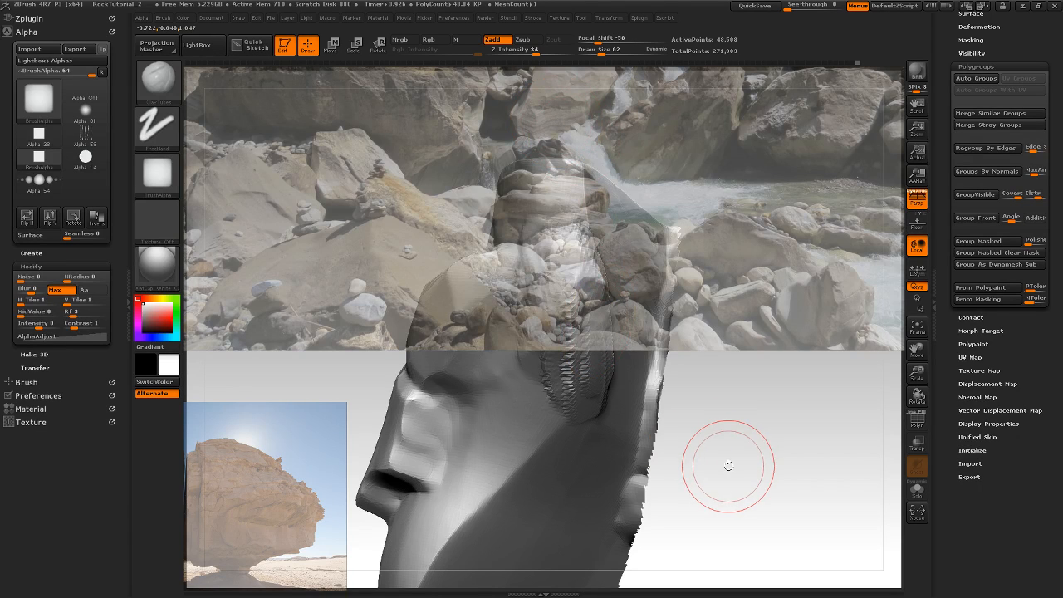
# Undo the clay build-up on the isolated piece's side
pyautogui.keyDown('alt'); pyautogui.moveTo(725, 468); pyautogui.dragTo(715, 415); pyautogui.keyUp('alt')
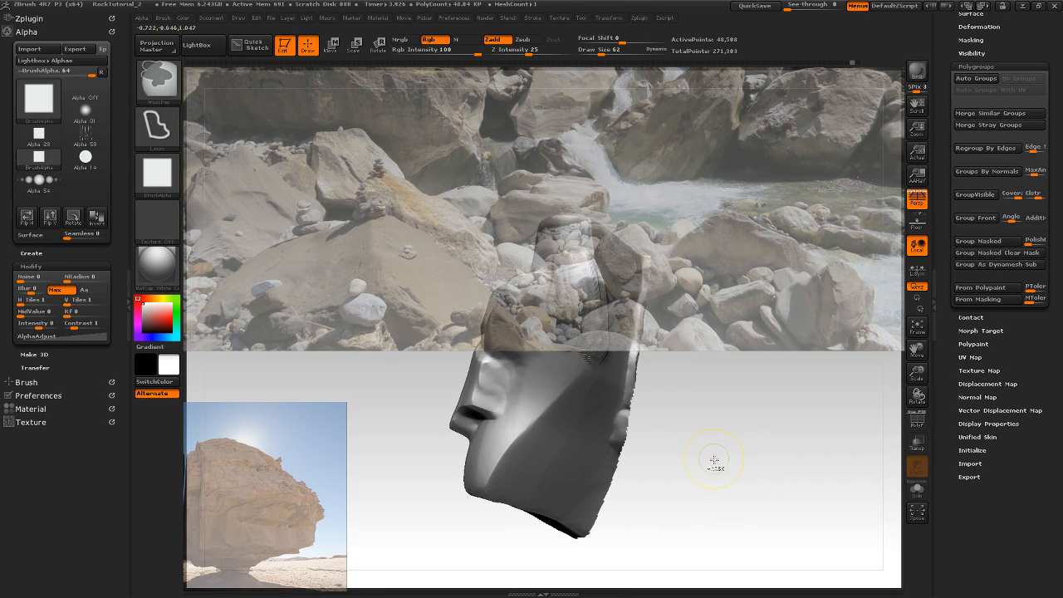
pyautogui.moveTo(715, 459)
pyautogui.mouseDown()
pyautogui.moveTo(723, 407)
pyautogui.moveTo(712, 458)
pyautogui.mouseUp()
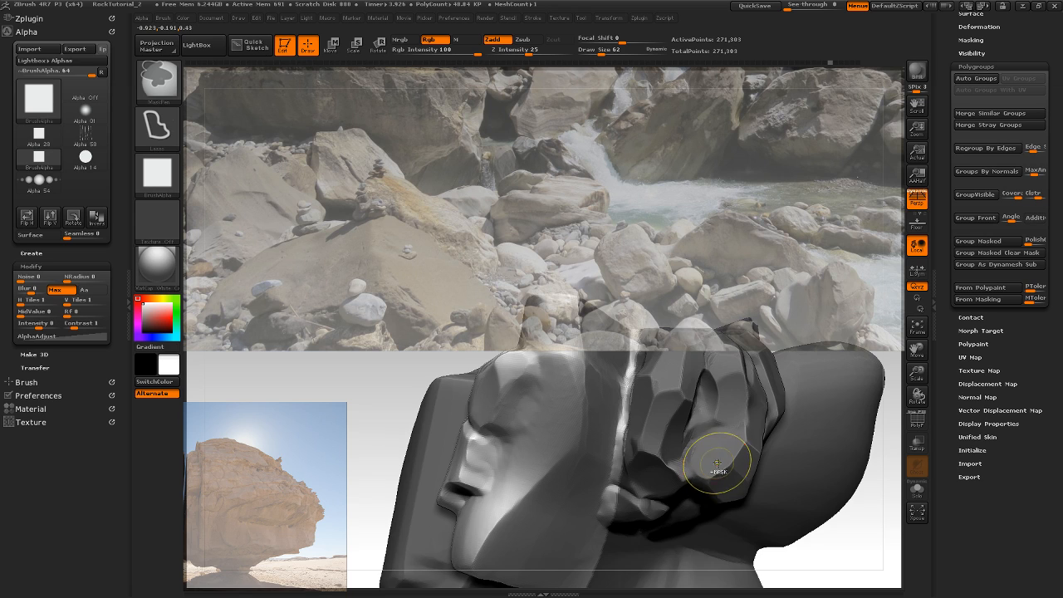
pyautogui.keyDown('ctrl'); pyautogui.keyDown('shift'); pyautogui.click(717, 462); pyautogui.keyUp('shift'); pyautogui.keyUp('ctrl')
pyautogui.hotkey('ctrl', 'z')
pyautogui.moveTo(719, 463); pyautogui.dragTo(712, 472)
# Switch to the Dam_Standard brush, raise its Z intensity, and test a crease stroke along the isolated piece's curved edge
pyautogui.press('b')
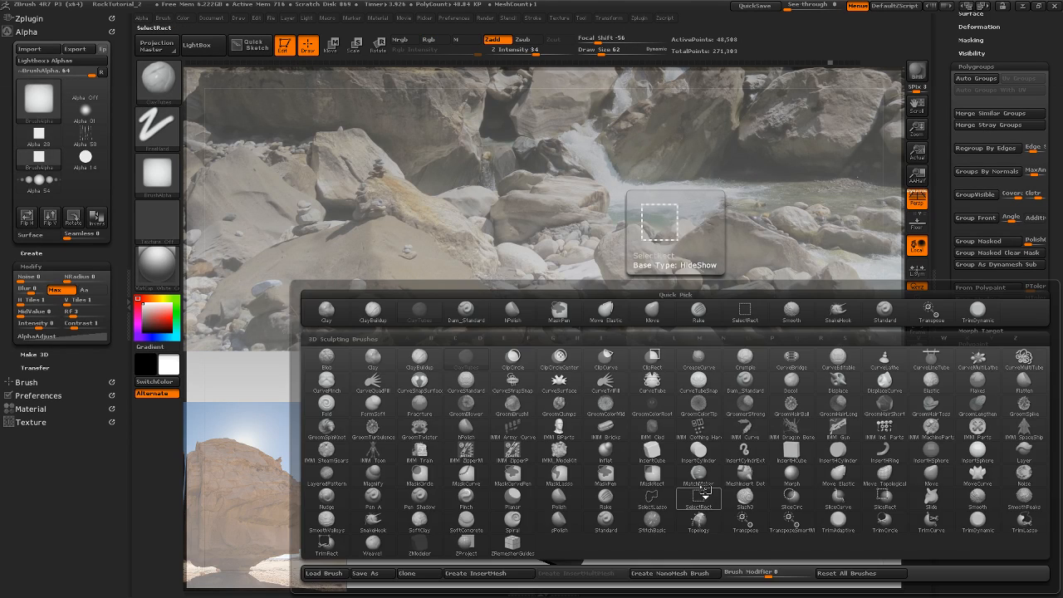
pyautogui.press('d')
pyautogui.press('s')
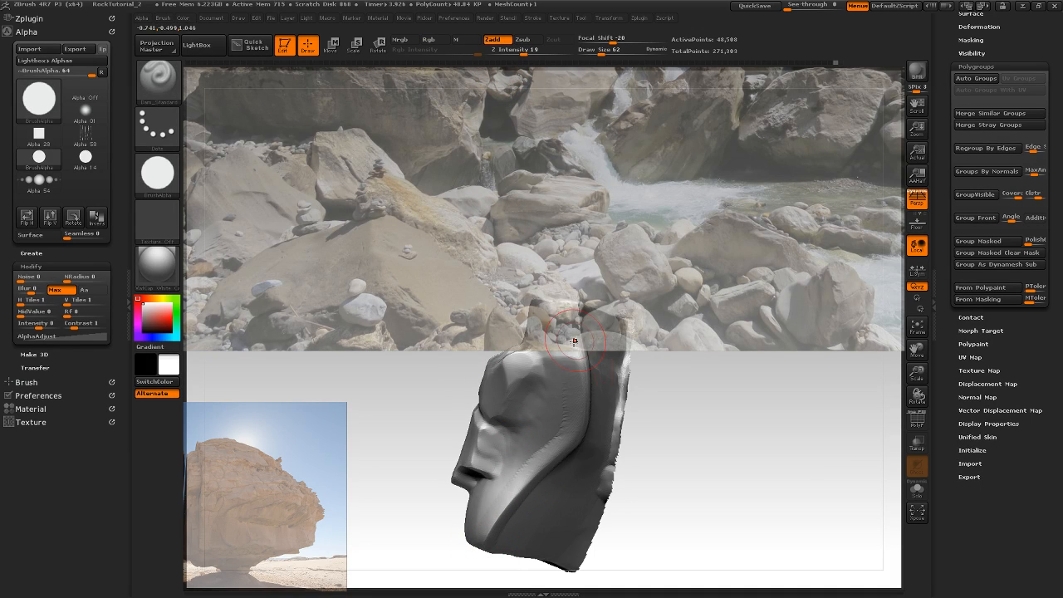
pyautogui.moveTo(683, 383)
pyautogui.mouseDown()
pyautogui.moveTo(619, 391)
pyautogui.moveTo(685, 387)
pyautogui.moveTo(664, 357)
pyautogui.moveTo(658, 393)
pyautogui.mouseUp()
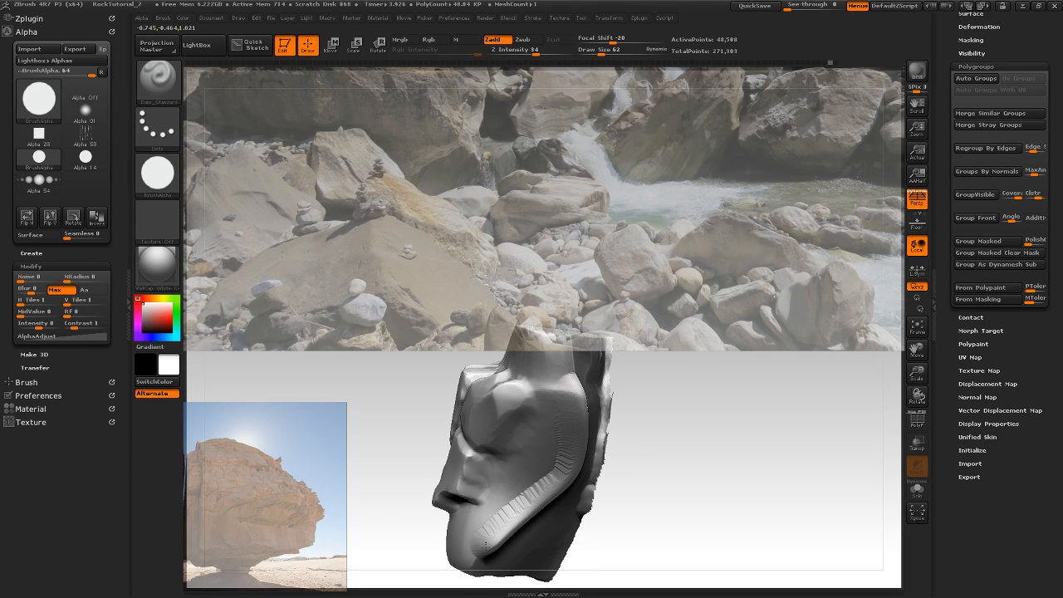
pyautogui.moveTo(712, 368)
pyautogui.mouseDown()
pyautogui.moveTo(676, 371)
pyautogui.moveTo(649, 397)
pyautogui.mouseUp()
pyautogui.hotkey('ctrl', 'shift')
pyautogui.keyDown('ctrl'); pyautogui.keyDown('shift'); pyautogui.click(648, 396); pyautogui.keyUp('shift'); pyautogui.keyUp('ctrl')
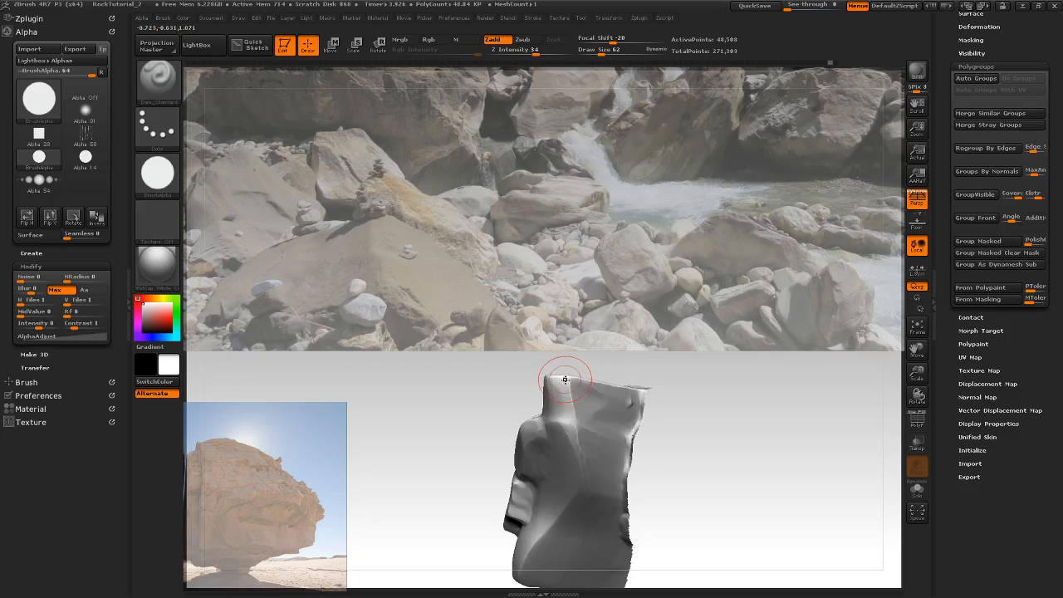
# Carve a long curved Dam_Standard crease down the isolated piece's side from its upper block to the lower tip, smoothing rough spots beside it
pyautogui.moveTo(565, 379)
pyautogui.mouseDown()
pyautogui.moveTo(579, 489)
pyautogui.moveTo(525, 567)
pyautogui.mouseUp()
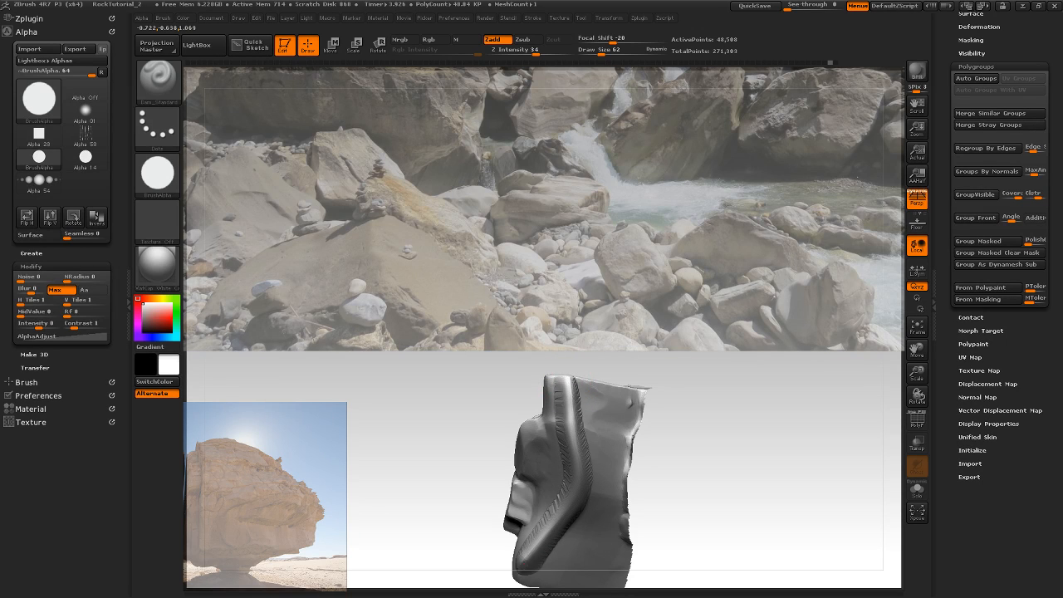
pyautogui.moveTo(693, 439)
pyautogui.mouseDown()
pyautogui.moveTo(664, 479)
pyautogui.moveTo(657, 463)
pyautogui.moveTo(631, 474)
pyautogui.mouseUp()
pyautogui.press('shift')
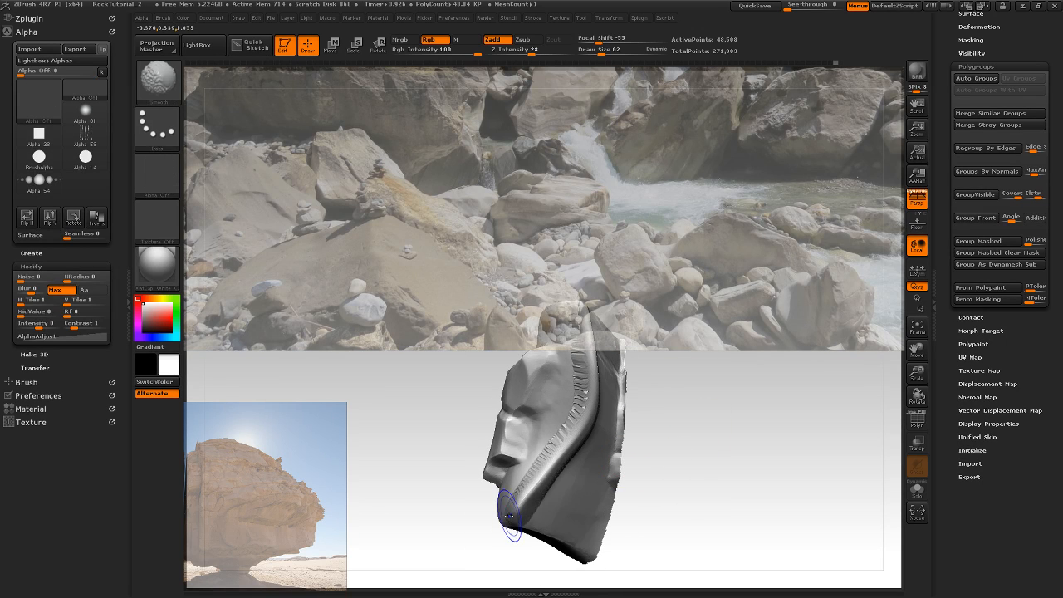
pyautogui.moveTo(657, 370); pyautogui.dragTo(638, 445)
pyautogui.press('shift')
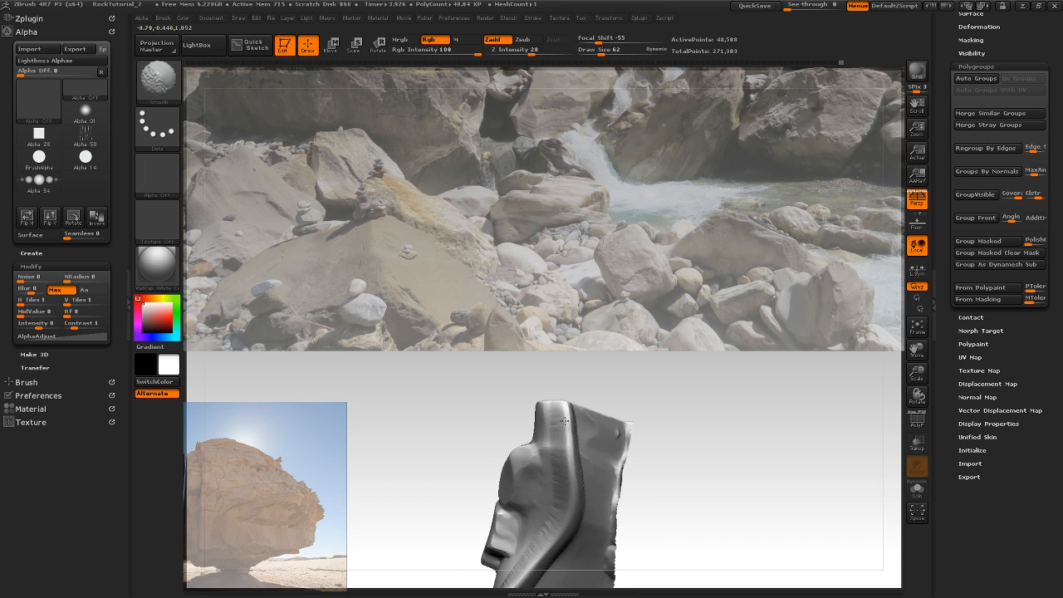
pyautogui.moveTo(676, 416); pyautogui.dragTo(647, 414)
pyautogui.moveTo(660, 487)
pyautogui.mouseDown()
pyautogui.moveTo(663, 433)
pyautogui.moveTo(630, 471)
pyautogui.mouseUp()
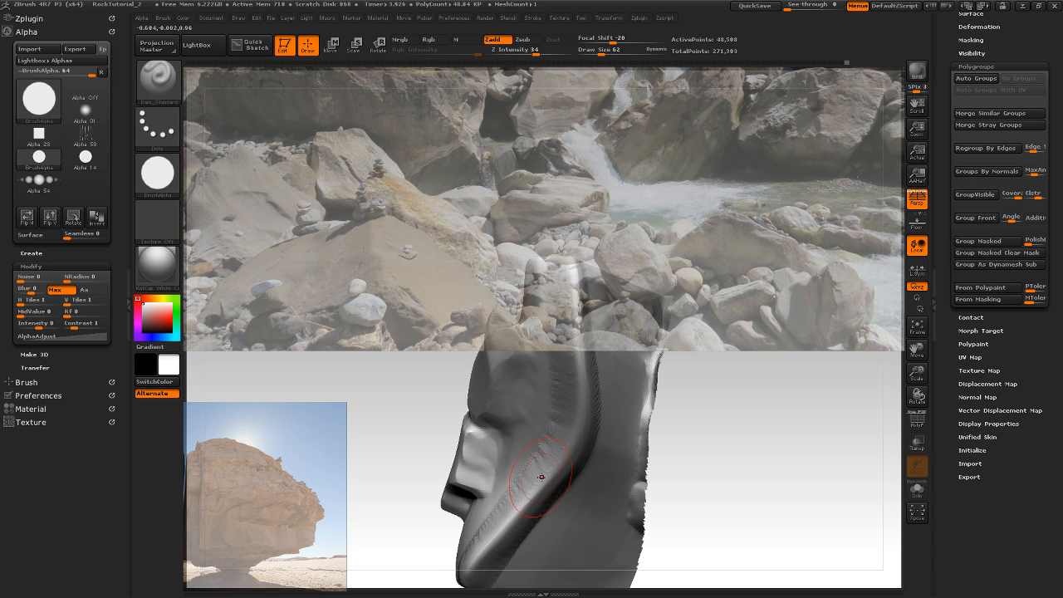
# Switch back to the ClayTubes brush and turn off its BackfaceMask auto-masking
pyautogui.press('b')
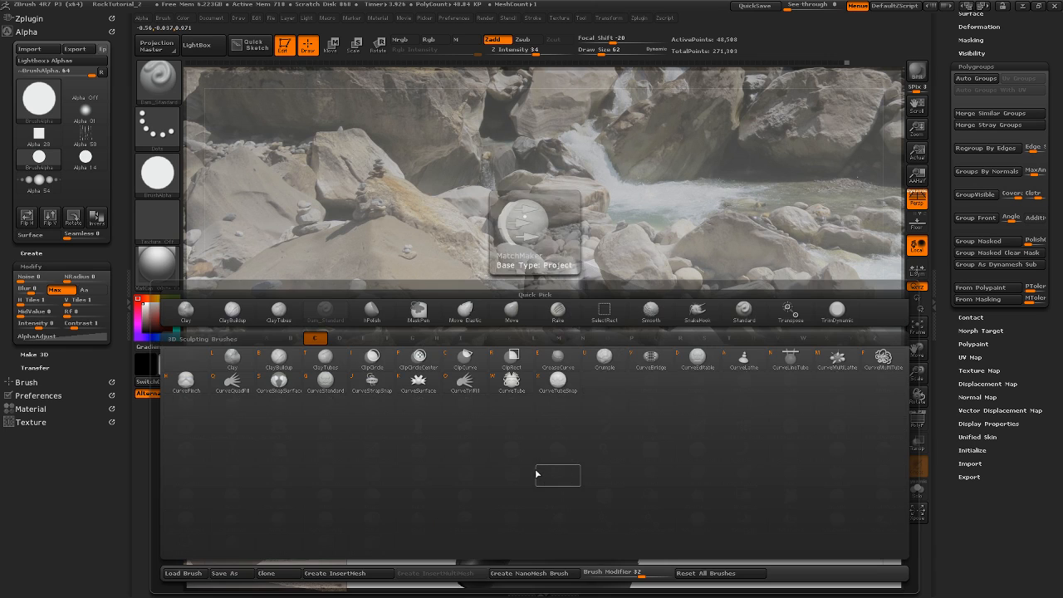
pyautogui.press('c')
pyautogui.press('t')
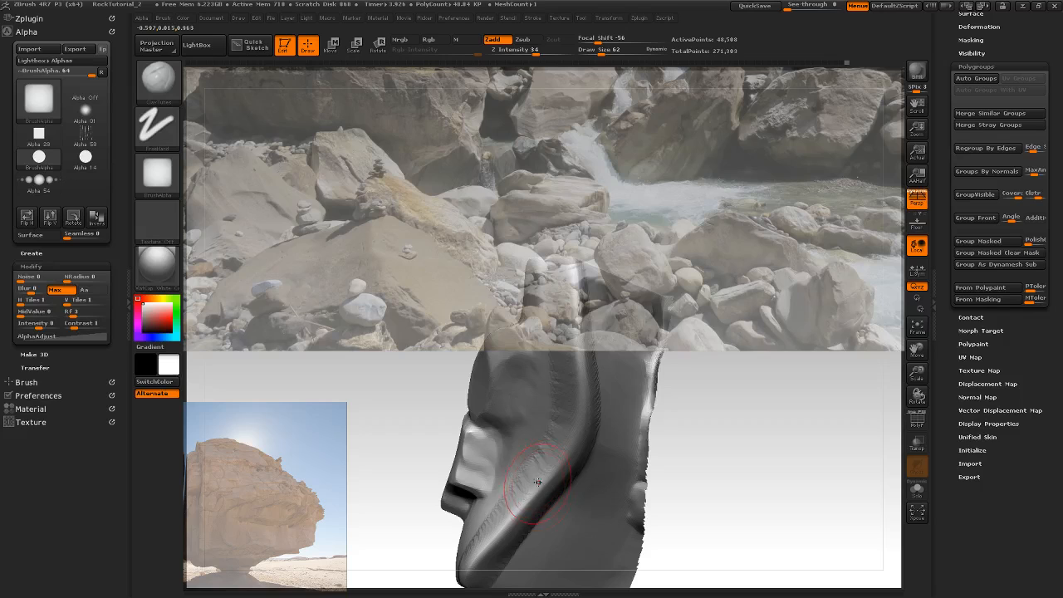
pyautogui.click(52, 34)
pyautogui.click(33, 43)
pyautogui.scroll(-10, 99, 413)
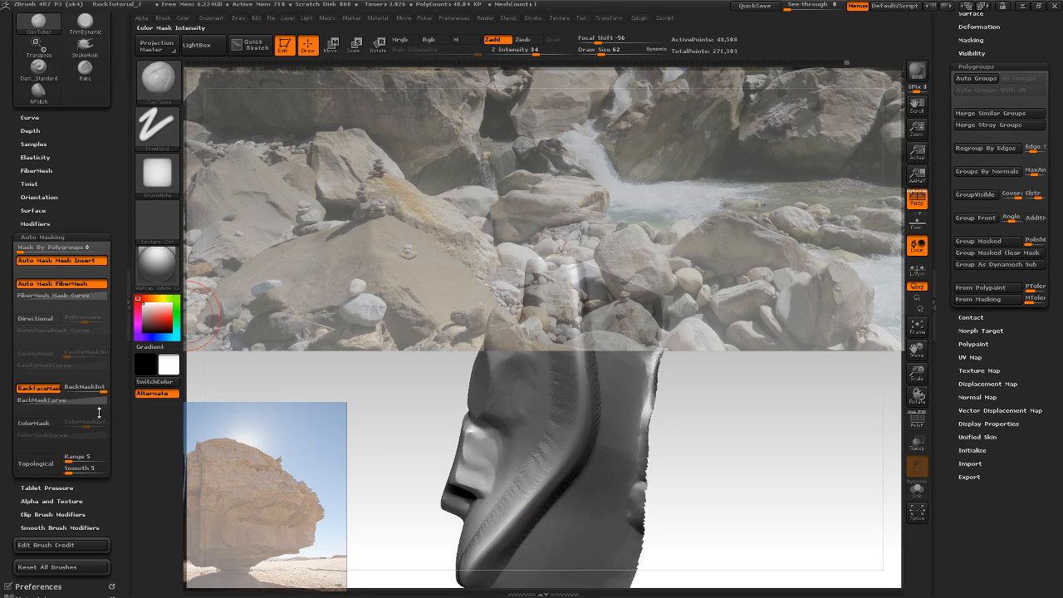
pyautogui.click(39, 388)
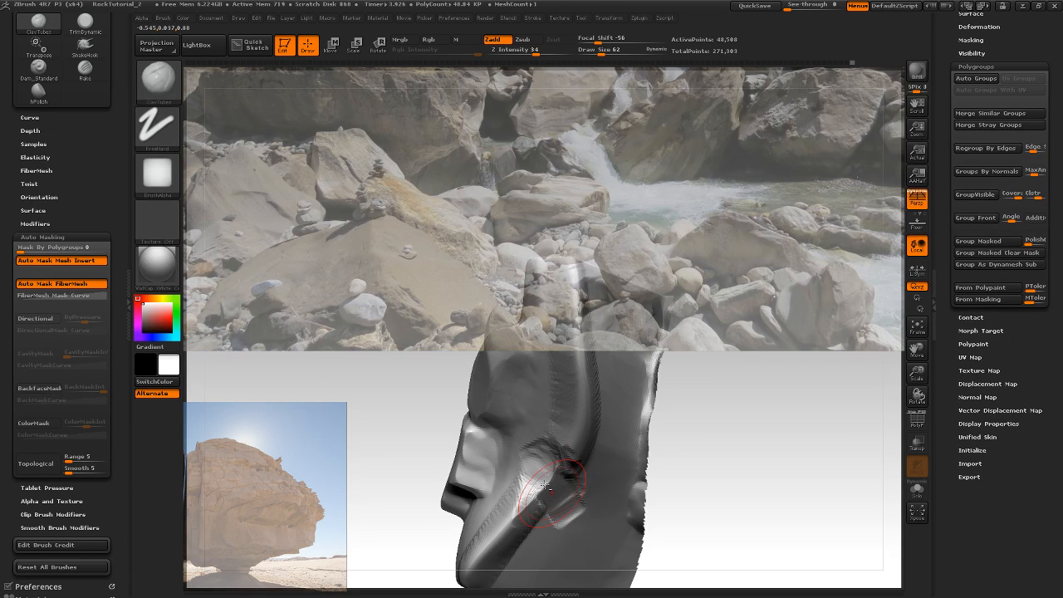
# Build up a long raised form with ClayTubes along the isolated piece's side, beside the curved crease
pyautogui.moveTo(698, 465)
pyautogui.mouseDown()
pyautogui.moveTo(726, 429)
pyautogui.moveTo(695, 417)
pyautogui.moveTo(707, 454)
pyautogui.moveTo(679, 474)
pyautogui.moveTo(678, 493)
pyautogui.mouseUp()
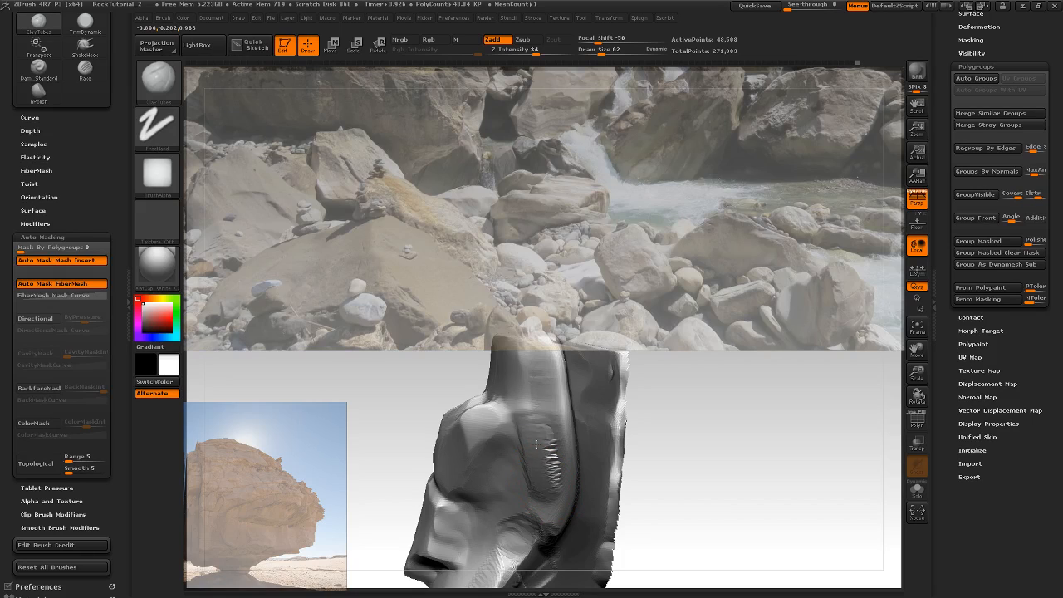
pyautogui.moveTo(681, 440); pyautogui.dragTo(677, 405)
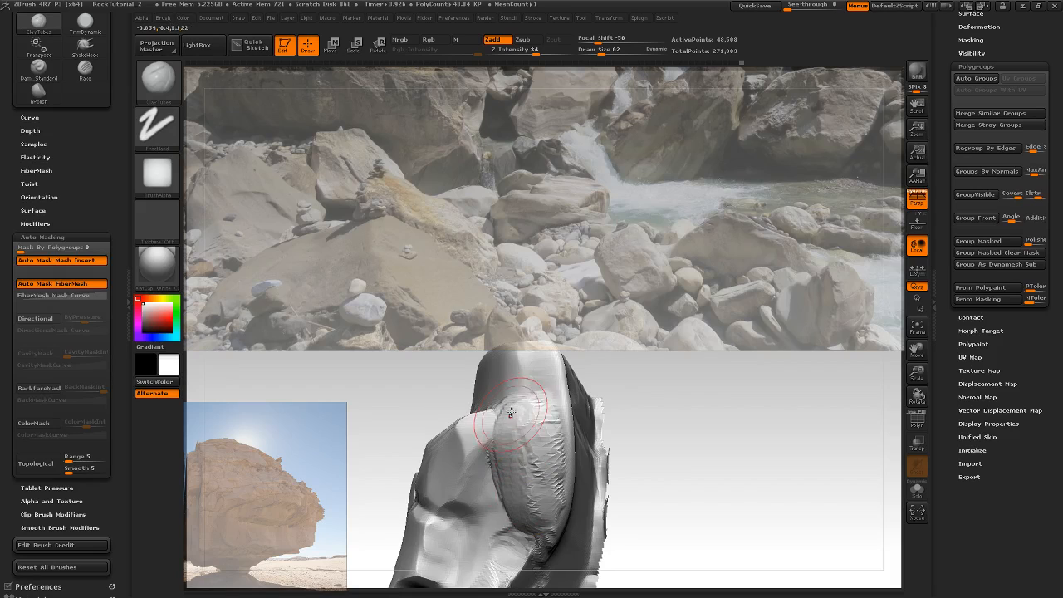
pyautogui.moveTo(686, 435)
pyautogui.mouseDown()
pyautogui.moveTo(667, 363)
pyautogui.moveTo(665, 399)
pyautogui.moveTo(687, 458)
pyautogui.moveTo(667, 487)
pyautogui.moveTo(656, 394)
pyautogui.moveTo(673, 427)
pyautogui.moveTo(609, 422)
pyautogui.moveTo(604, 408)
pyautogui.mouseUp()
# Switch to the ClayBuildup brush and thicken the raised form on the isolated piece's upper side
pyautogui.press('b')
pyautogui.press('c')
pyautogui.press('b')
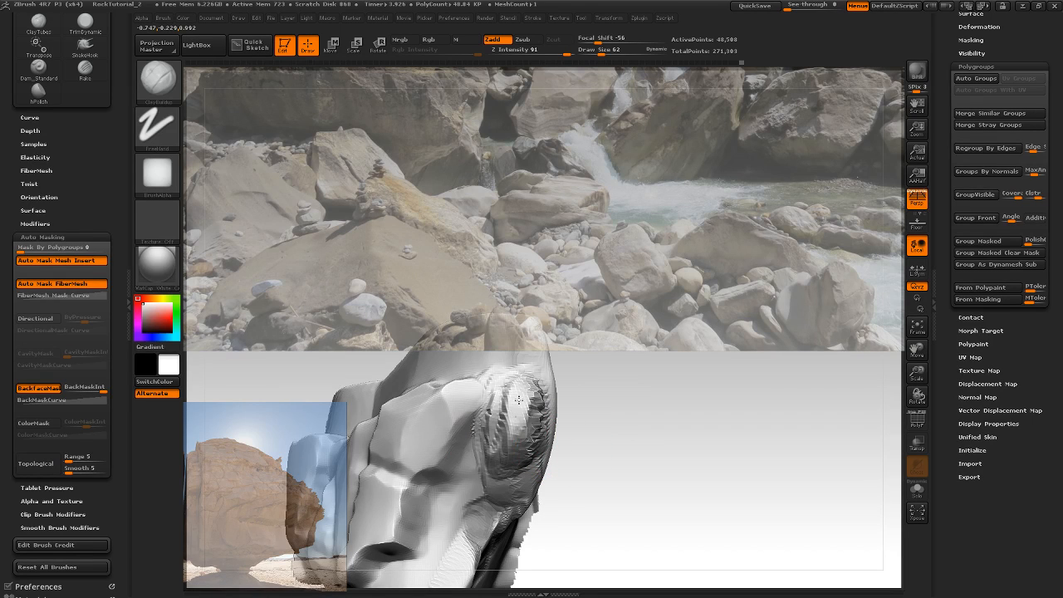
pyautogui.moveTo(647, 404); pyautogui.dragTo(594, 372)
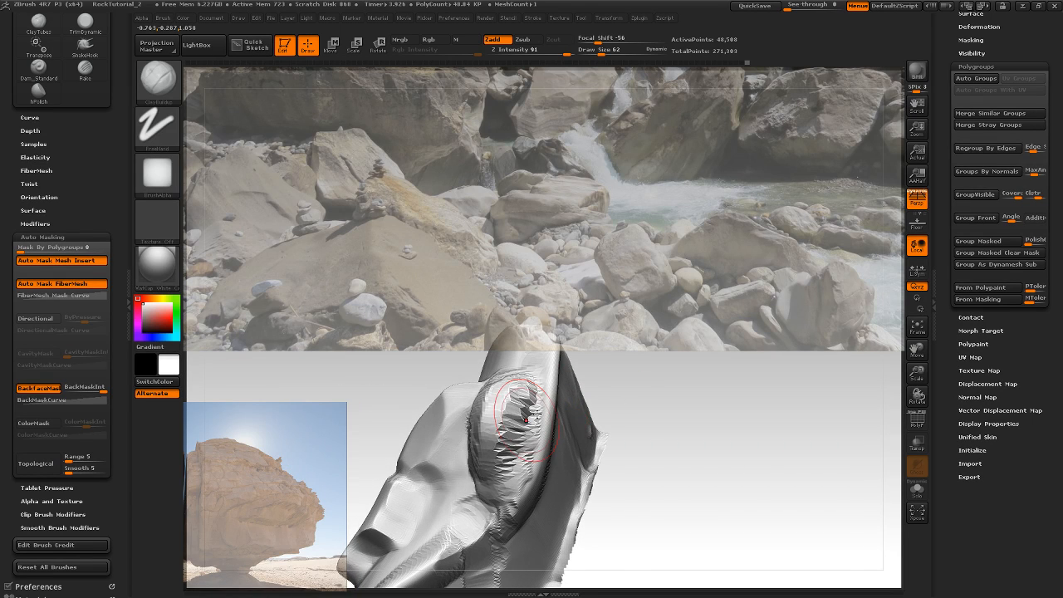
pyautogui.moveTo(643, 443)
pyautogui.mouseDown()
pyautogui.moveTo(655, 451)
pyautogui.moveTo(628, 429)
pyautogui.moveTo(607, 445)
pyautogui.moveTo(731, 453)
pyautogui.moveTo(693, 428)
pyautogui.moveTo(688, 455)
pyautogui.mouseUp()
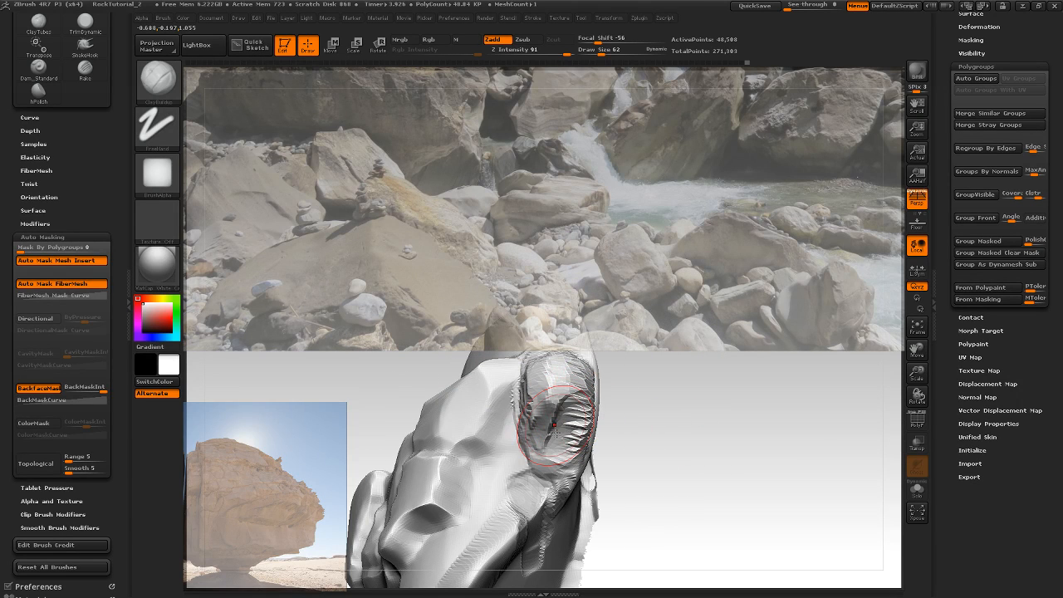
pyautogui.moveTo(656, 406)
pyautogui.mouseDown()
pyautogui.moveTo(672, 408)
pyautogui.moveTo(670, 458)
pyautogui.moveTo(660, 450)
pyautogui.moveTo(689, 451)
pyautogui.moveTo(692, 468)
pyautogui.moveTo(635, 471)
pyautogui.moveTo(653, 471)
pyautogui.mouseUp()
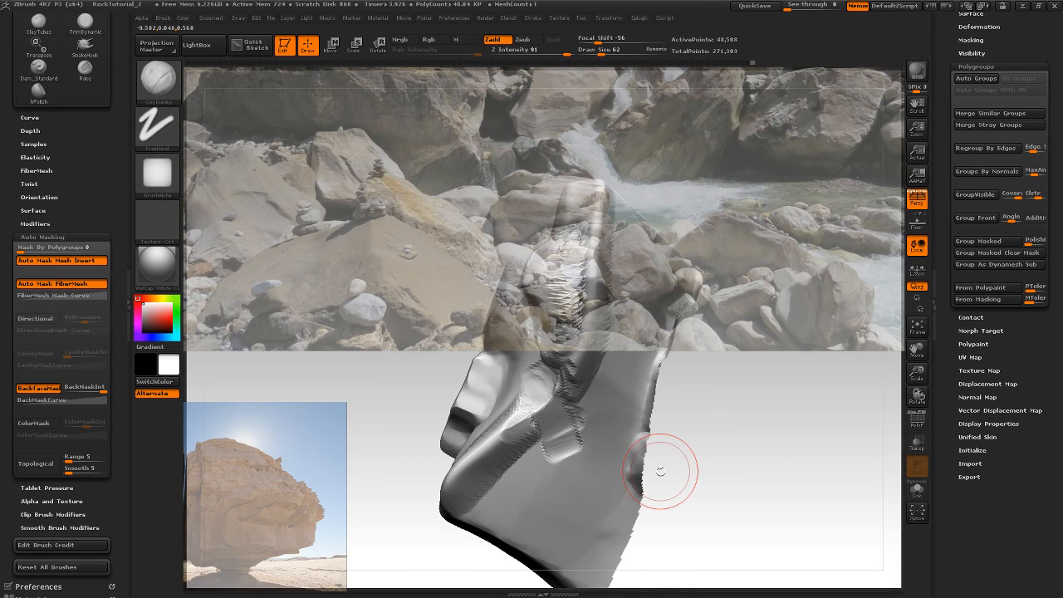
pyautogui.moveTo(663, 473)
pyautogui.mouseDown()
pyautogui.moveTo(672, 477)
pyautogui.moveTo(649, 440)
pyautogui.moveTo(642, 491)
pyautogui.moveTo(621, 473)
pyautogui.moveTo(601, 475)
pyautogui.mouseUp()
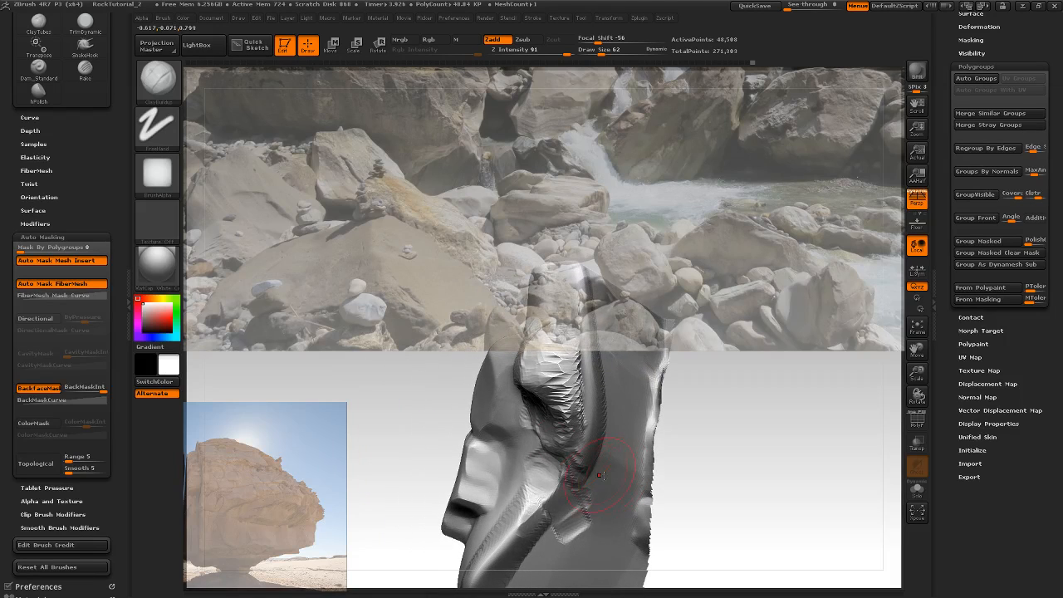
# Switch to the Dam_Standard brush and work a crease stroke down the isolated piece's lower ridge, below the raised form
pyautogui.press('b')
pyautogui.press('d')
pyautogui.press('s')
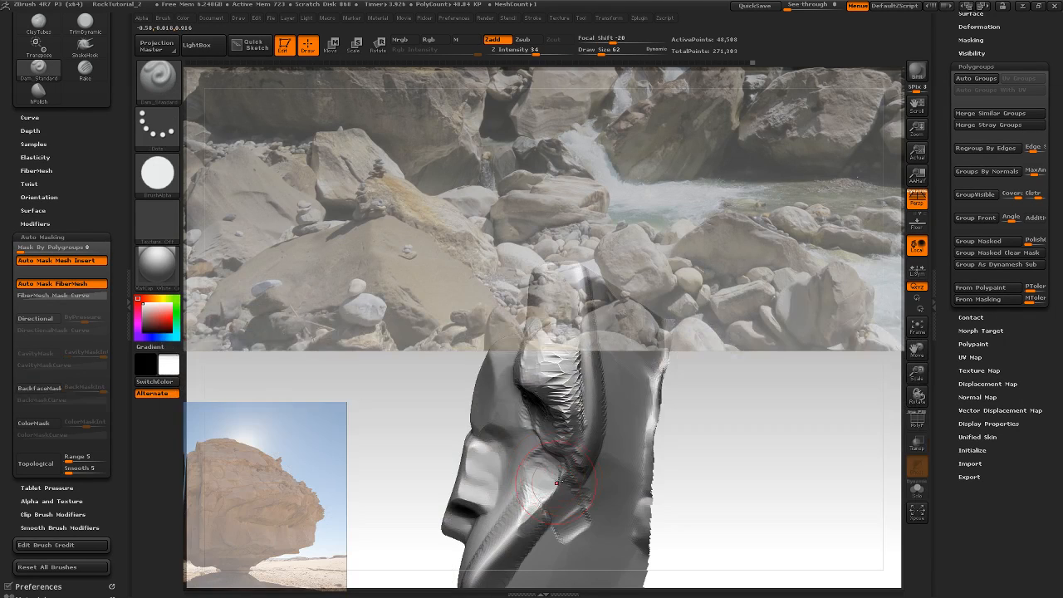
pyautogui.moveTo(560, 481); pyautogui.dragTo(527, 516)
pyautogui.moveTo(679, 418)
pyautogui.mouseDown()
pyautogui.moveTo(636, 446)
pyautogui.moveTo(674, 420)
pyautogui.moveTo(657, 451)
pyautogui.moveTo(673, 470)
pyautogui.moveTo(663, 465)
pyautogui.mouseUp()
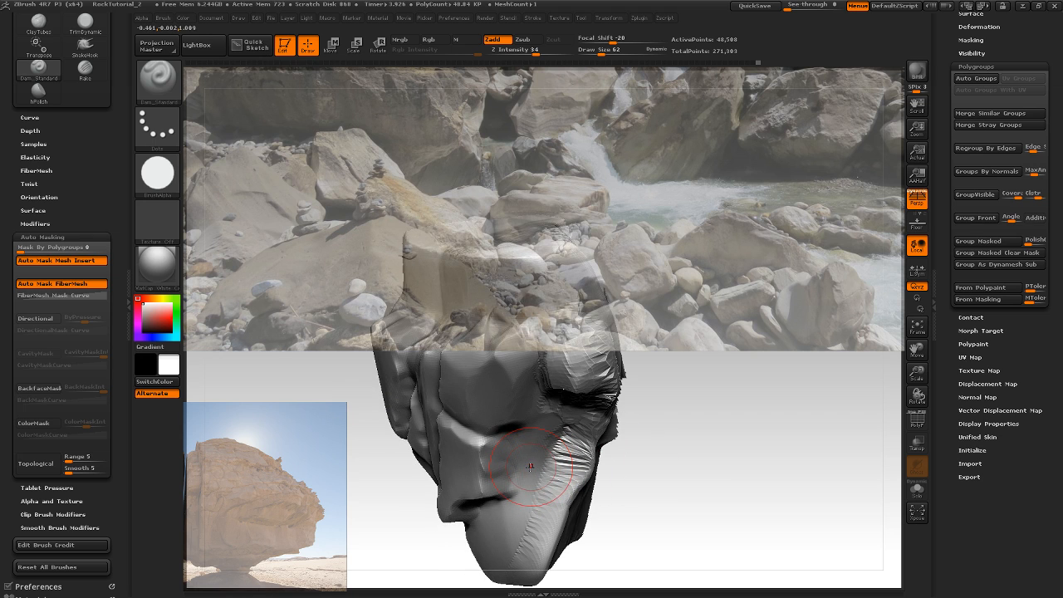
# Switch to the ClayTubes brush and add clay to the isolated piece's lower front, beneath the built-up bulge
pyautogui.press('b')
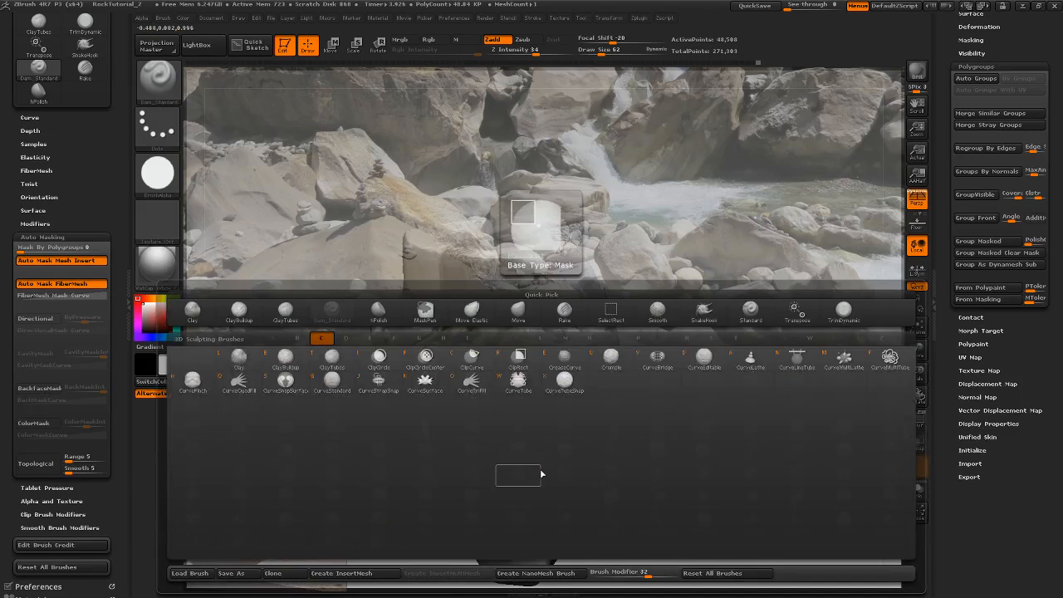
pyautogui.press('c')
pyautogui.press('t')
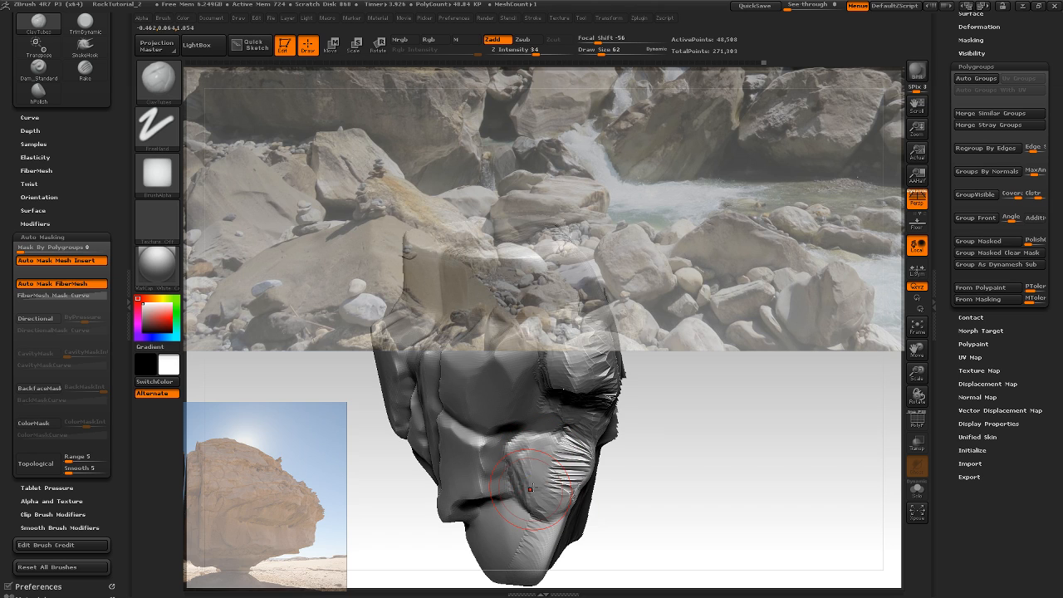
pyautogui.moveTo(667, 451)
pyautogui.mouseDown()
pyautogui.moveTo(587, 422)
pyautogui.moveTo(667, 414)
pyautogui.mouseUp()
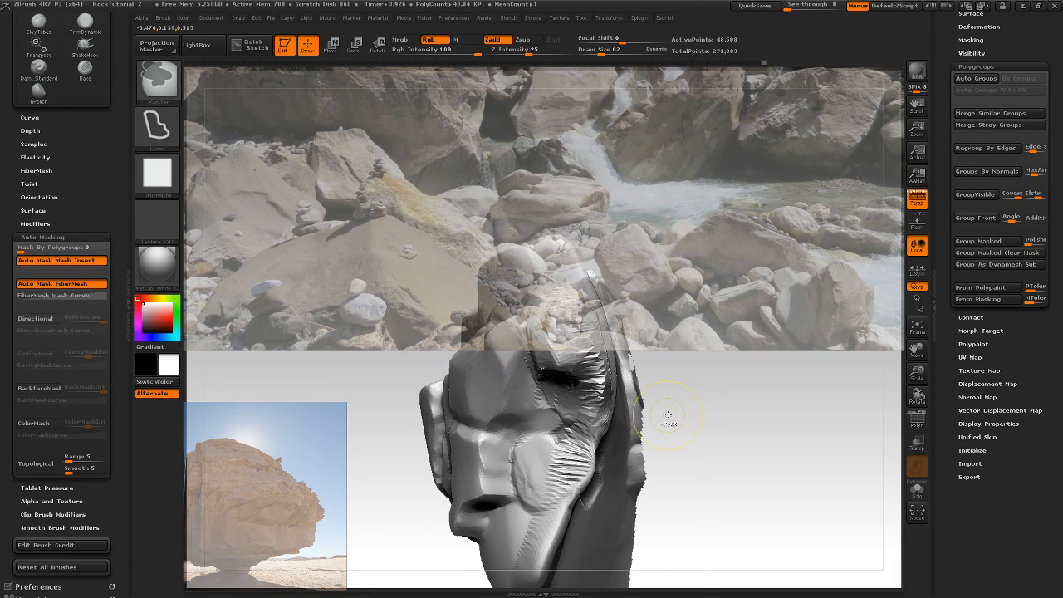
# Turn on BackfaceMask for ClayTubes and extend the clay build-up down the isolated piece's front to its lower tip
pyautogui.click(39, 388)
pyautogui.moveTo(683, 407); pyautogui.dragTo(696, 429)
pyautogui.moveTo(562, 443); pyautogui.dragTo(541, 455)
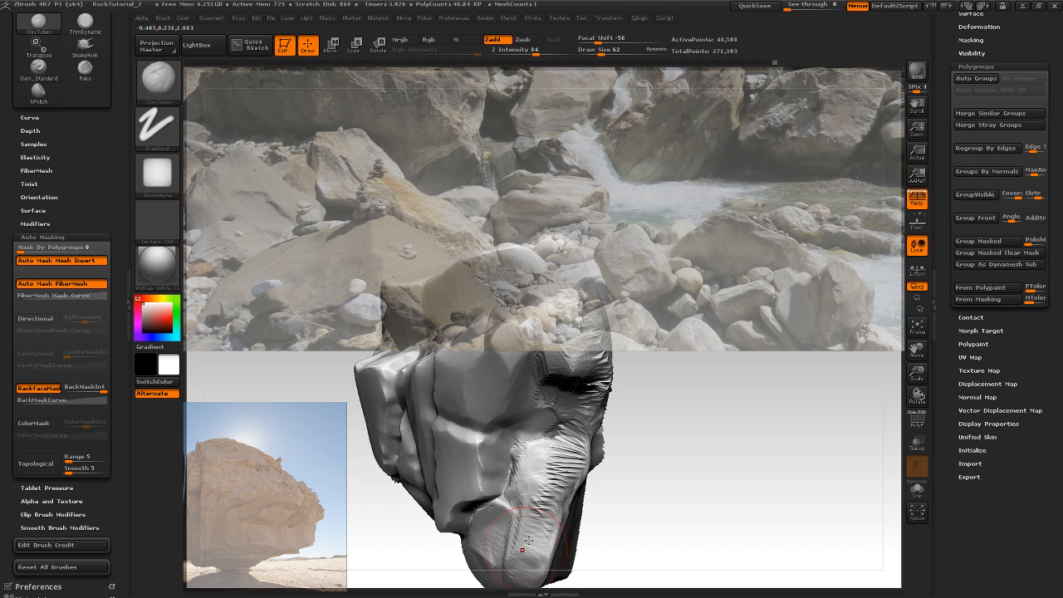
pyautogui.moveTo(512, 518); pyautogui.dragTo(505, 532)
pyautogui.moveTo(650, 475)
pyautogui.mouseDown()
pyautogui.moveTo(636, 391)
pyautogui.moveTo(681, 424)
pyautogui.moveTo(681, 493)
pyautogui.moveTo(660, 458)
pyautogui.moveTo(689, 456)
pyautogui.moveTo(688, 489)
pyautogui.moveTo(703, 458)
pyautogui.moveTo(639, 475)
pyautogui.moveTo(647, 482)
pyautogui.mouseUp()
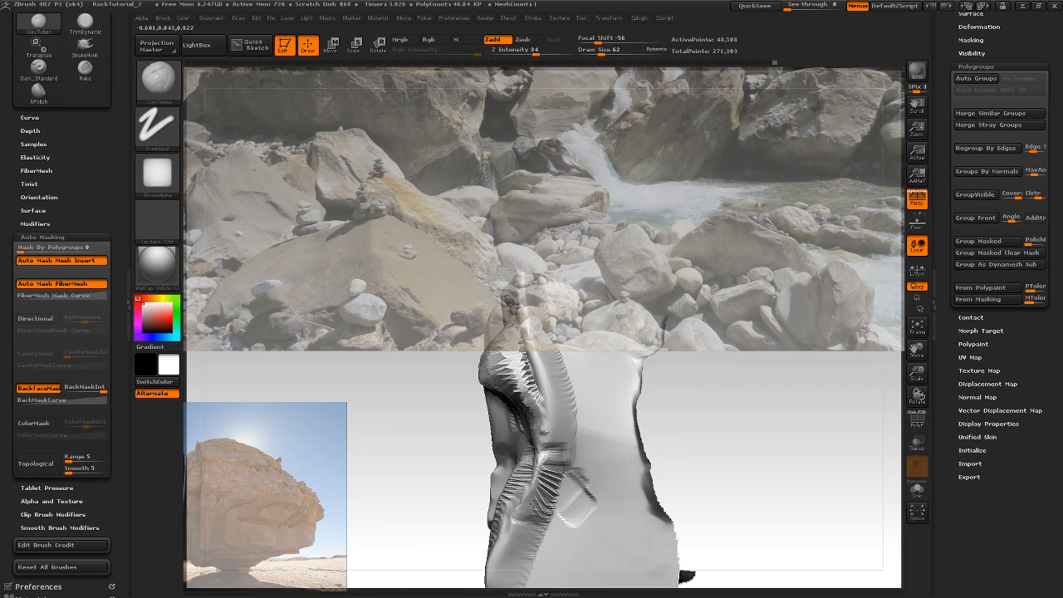
pyautogui.moveTo(684, 440)
pyautogui.mouseDown()
pyautogui.moveTo(693, 446)
pyautogui.moveTo(676, 463)
pyautogui.moveTo(662, 449)
pyautogui.moveTo(693, 453)
pyautogui.moveTo(670, 398)
pyautogui.moveTo(690, 435)
pyautogui.moveTo(667, 451)
pyautogui.moveTo(648, 443)
pyautogui.moveTo(593, 484)
pyautogui.moveTo(668, 482)
pyautogui.moveTo(687, 493)
pyautogui.moveTo(689, 456)
pyautogui.moveTo(693, 496)
pyautogui.moveTo(696, 420)
pyautogui.moveTo(695, 445)
pyautogui.moveTo(669, 391)
pyautogui.moveTo(667, 477)
pyautogui.moveTo(683, 467)
pyautogui.moveTo(676, 501)
pyautogui.moveTo(698, 490)
pyautogui.moveTo(688, 487)
pyautogui.mouseUp()
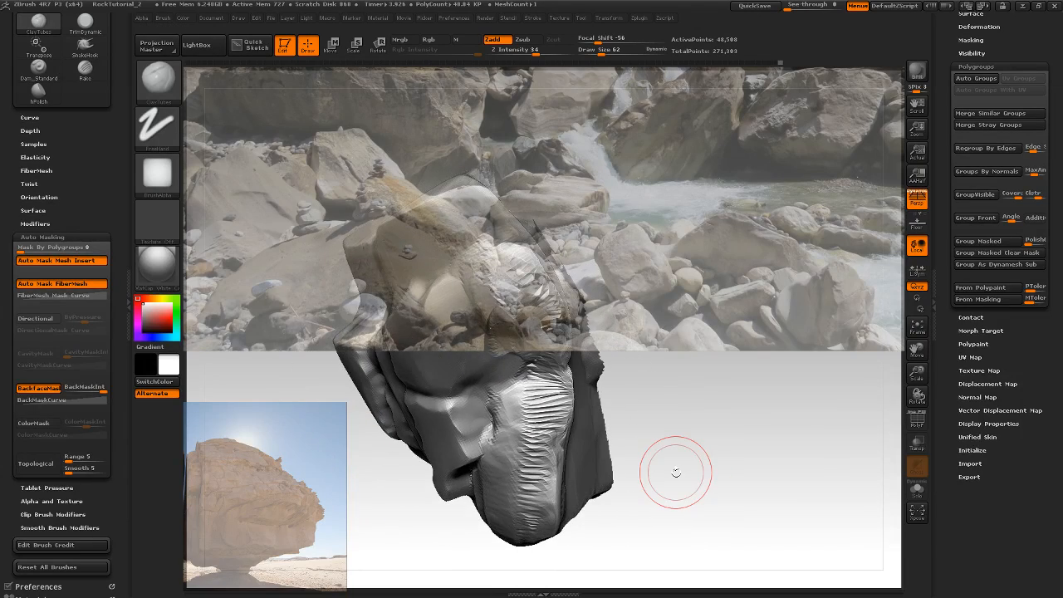
# Unhide the whole rock and re-DynaMesh it to even out the stretched geometry
pyautogui.hotkey('ctrl', 'shift')
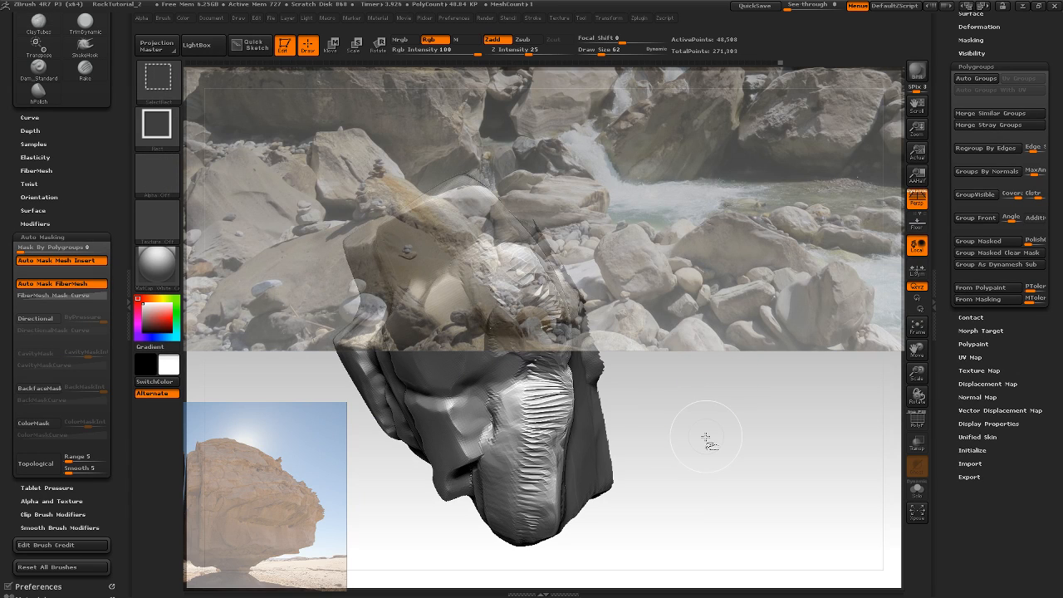
pyautogui.moveTo(689, 451); pyautogui.dragTo(707, 435)
pyautogui.keyDown('ctrl'); pyautogui.keyDown('shift'); pyautogui.click(707, 435); pyautogui.keyUp('shift'); pyautogui.keyUp('ctrl')
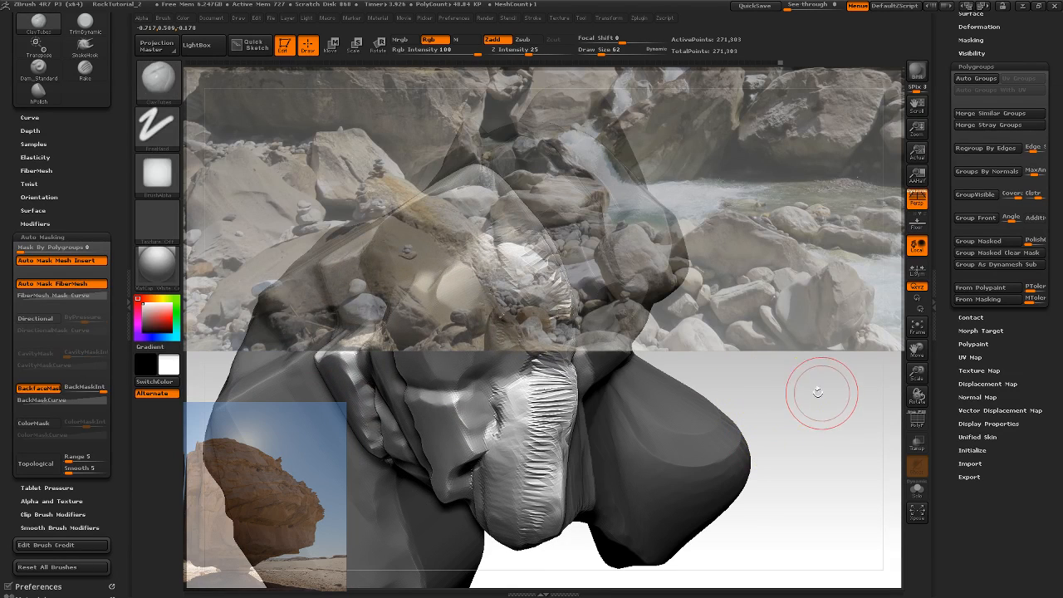
pyautogui.keyDown('ctrl'); pyautogui.keyDown('shift'); pyautogui.moveTo(796, 393); pyautogui.dragTo(819, 438); pyautogui.keyUp('shift'); pyautogui.keyUp('ctrl')
pyautogui.keyDown('ctrl'); pyautogui.keyDown('shift'); pyautogui.moveTo(764, 365); pyautogui.dragTo(807, 419); pyautogui.keyUp('shift'); pyautogui.keyUp('ctrl')
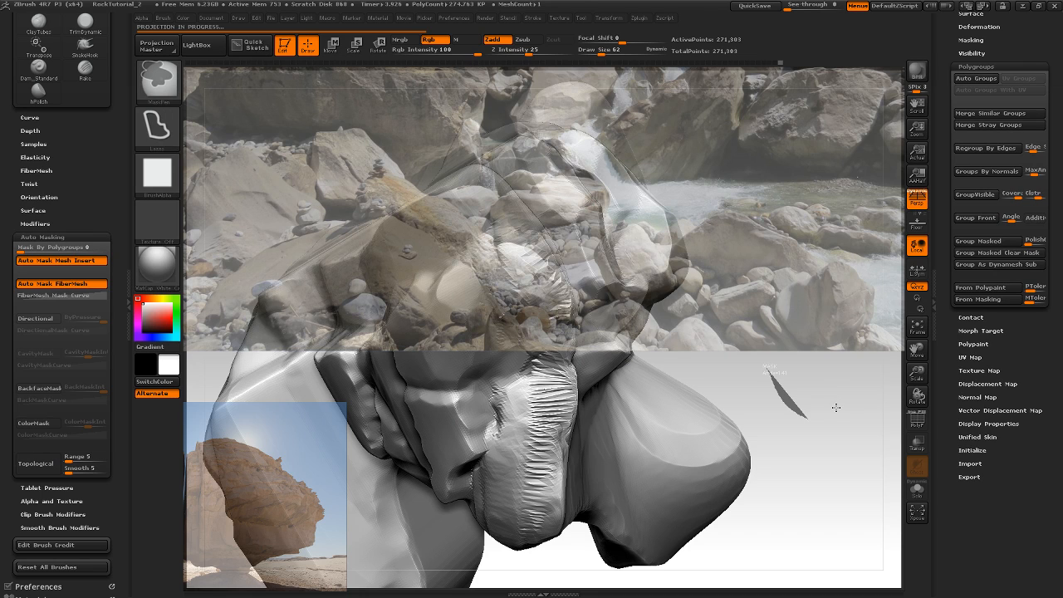
pyautogui.click(832, 413)
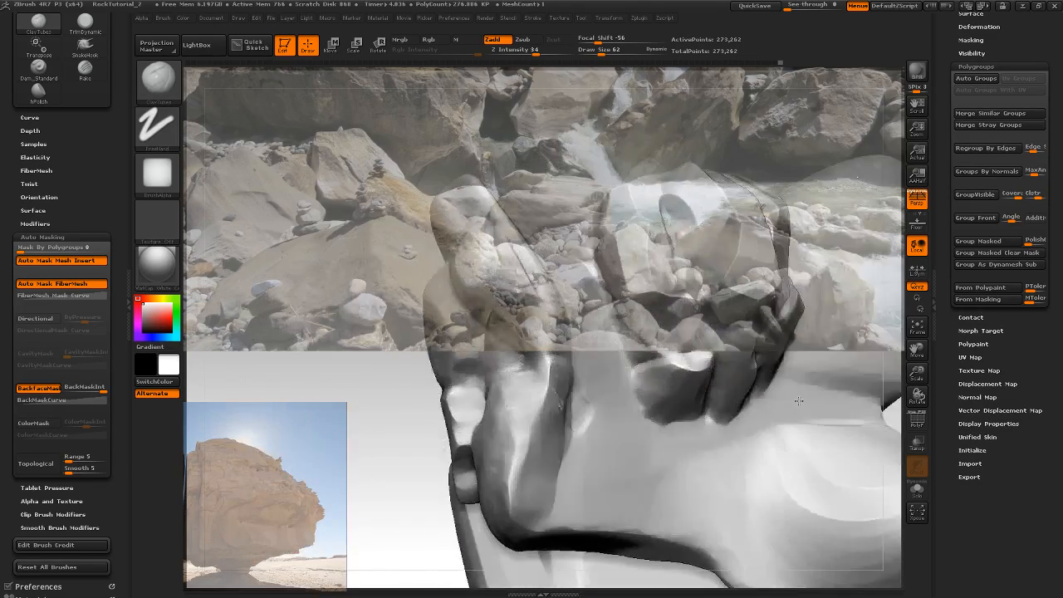
# Lay a raised ClayTubes patch on the outcrop's smoothed lower side, above its tip
pyautogui.moveTo(799, 401)
pyautogui.mouseDown(button='right')
pyautogui.moveTo(807, 358)
pyautogui.moveTo(748, 345)
pyautogui.moveTo(792, 331)
pyautogui.moveTo(797, 382)
pyautogui.moveTo(831, 430)
pyautogui.moveTo(778, 366)
pyautogui.moveTo(585, 459)
pyautogui.mouseUp(button='right')
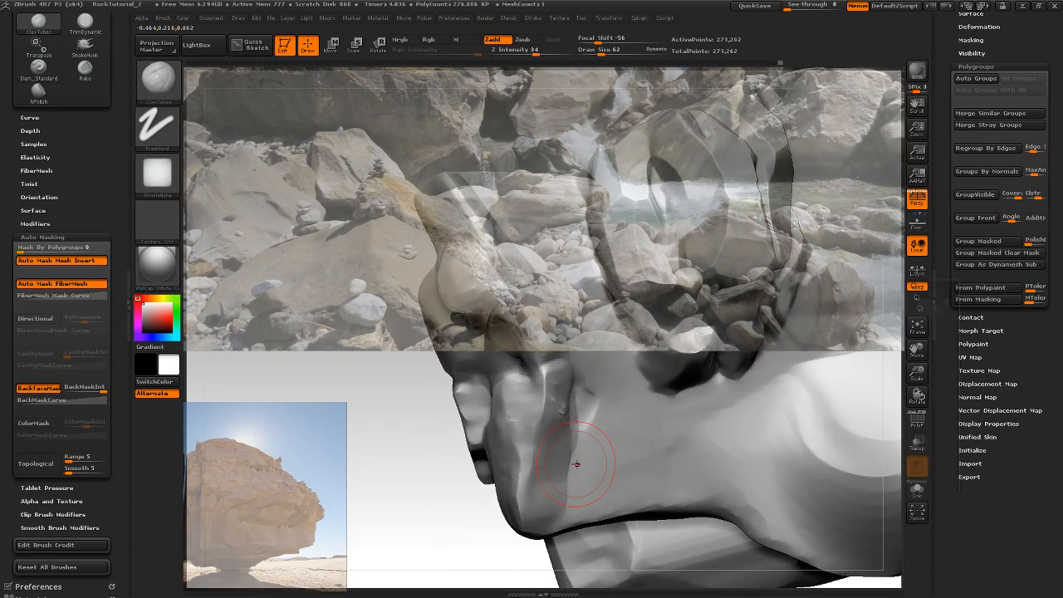
pyautogui.press('b')
pyautogui.press('c')
pyautogui.press('t')
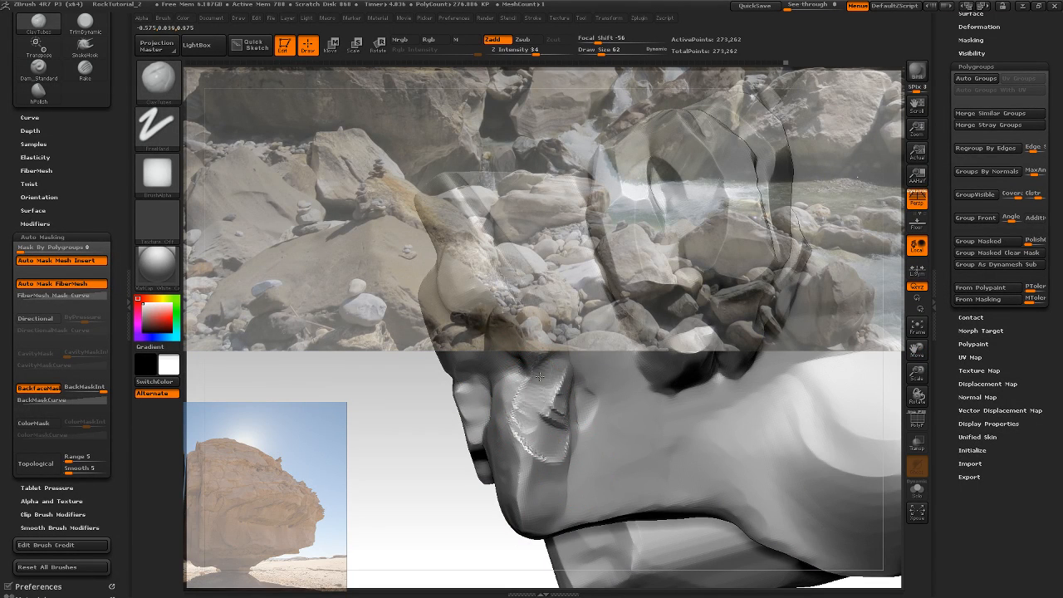
pyautogui.moveTo(408, 461)
pyautogui.mouseDown(button='right')
pyautogui.moveTo(399, 506)
pyautogui.moveTo(434, 490)
pyautogui.mouseUp(button='right')
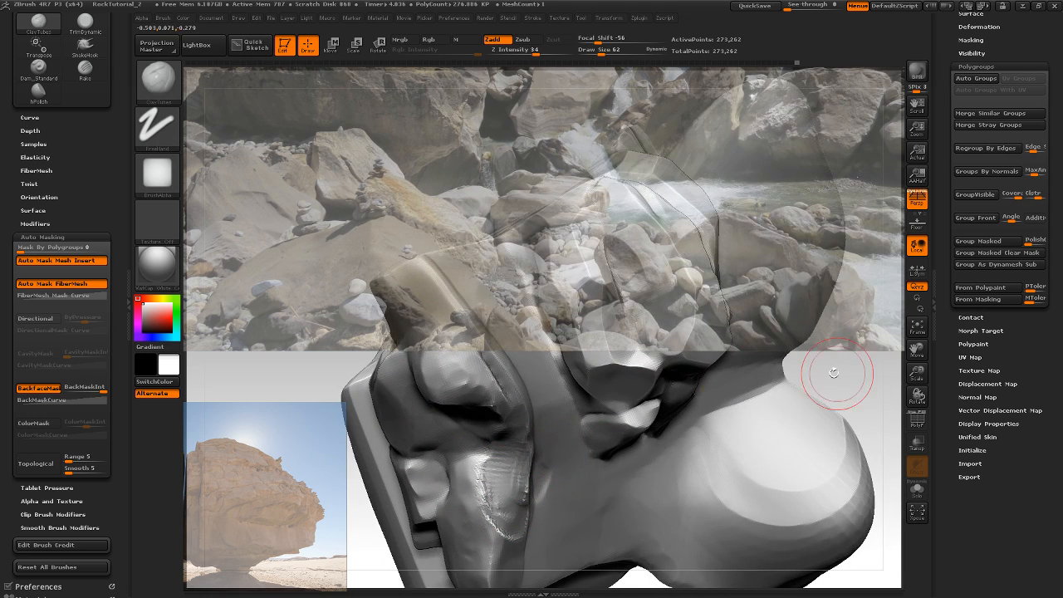
pyautogui.moveTo(835, 368); pyautogui.dragTo(849, 321, button='right')
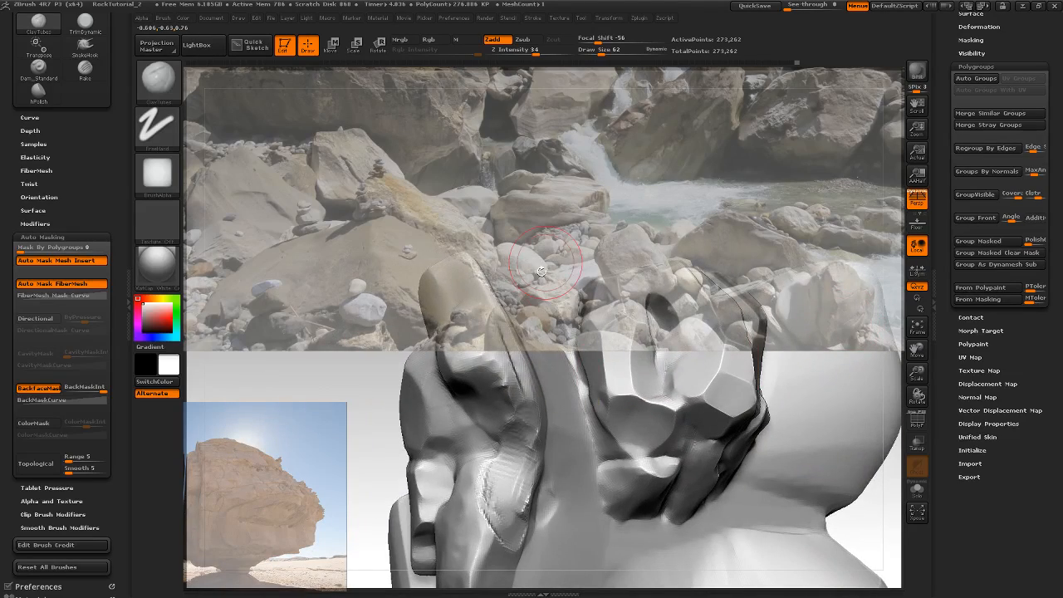
pyautogui.moveTo(562, 263)
pyautogui.mouseDown(button='right')
pyautogui.moveTo(531, 289)
pyautogui.moveTo(561, 255)
pyautogui.moveTo(607, 387)
pyautogui.moveTo(641, 353)
pyautogui.moveTo(636, 387)
pyautogui.moveTo(646, 387)
pyautogui.moveTo(681, 357)
pyautogui.moveTo(640, 359)
pyautogui.moveTo(719, 344)
pyautogui.moveTo(728, 394)
pyautogui.moveTo(519, 418)
pyautogui.mouseUp(button='right')
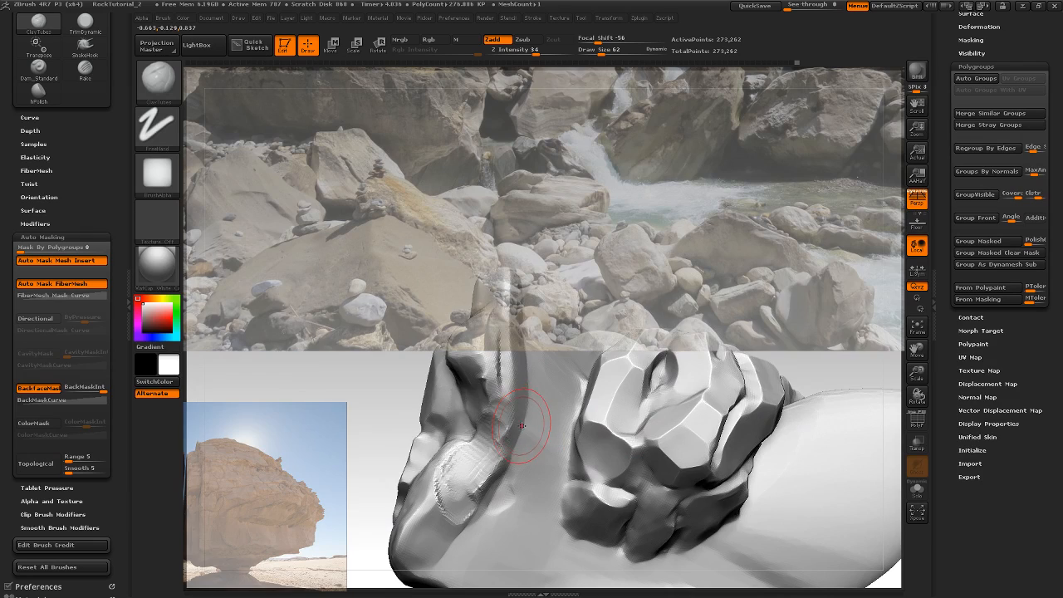
# Switch to the hPolish brush and flatten the fresh clay patch into a clean planar facet
pyautogui.press('b')
pyautogui.press('h')
pyautogui.press('p')
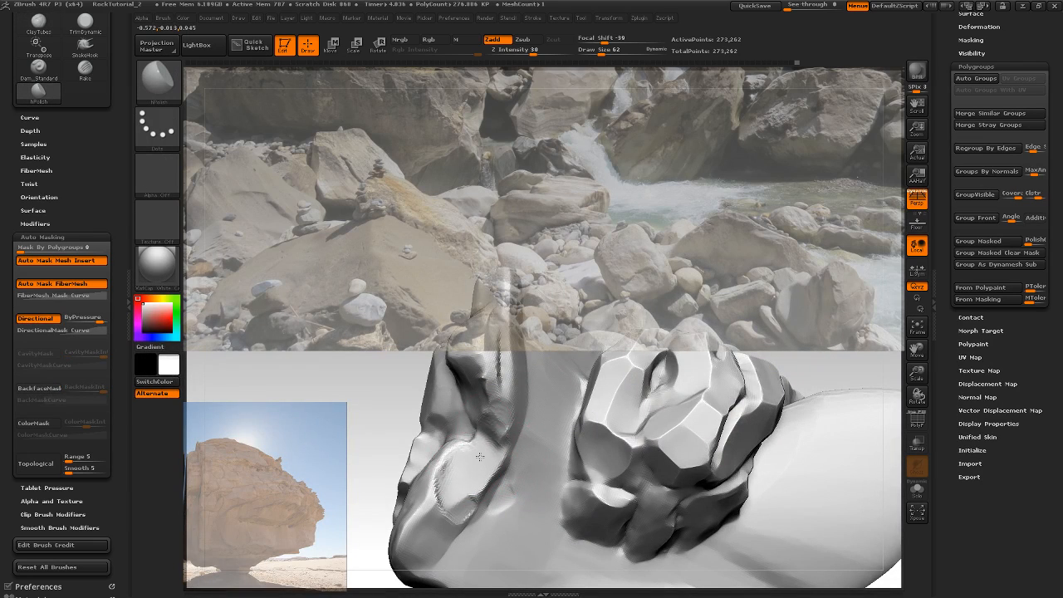
pyautogui.moveTo(467, 455)
pyautogui.mouseDown()
pyautogui.moveTo(462, 490)
pyautogui.moveTo(471, 467)
pyautogui.mouseUp()
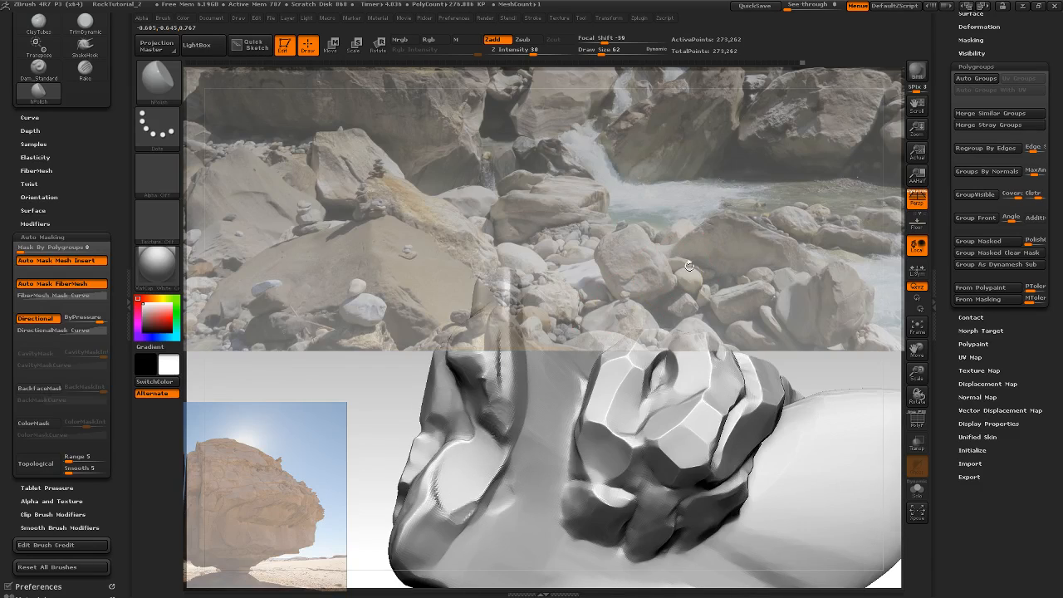
pyautogui.moveTo(472, 467); pyautogui.dragTo(631, 460, button='right')
pyautogui.moveTo(457, 462); pyautogui.dragTo(433, 492)
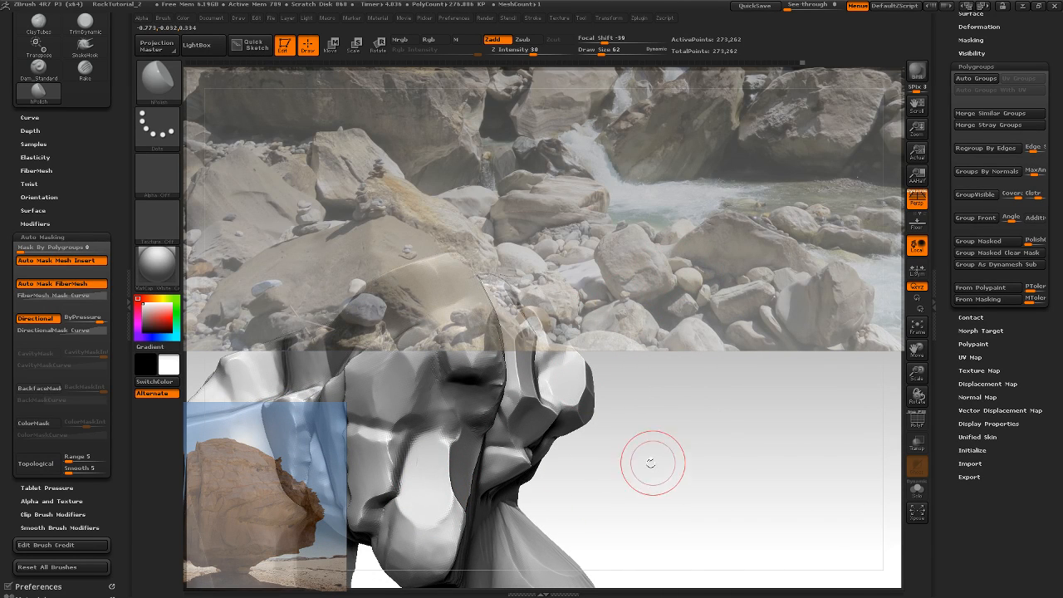
# Polish further flat planes around the outcrop's lower tip and along the edges below the new facet
pyautogui.moveTo(653, 463)
pyautogui.mouseDown(button='right')
pyautogui.moveTo(667, 429)
pyautogui.moveTo(461, 474)
pyautogui.mouseUp(button='right')
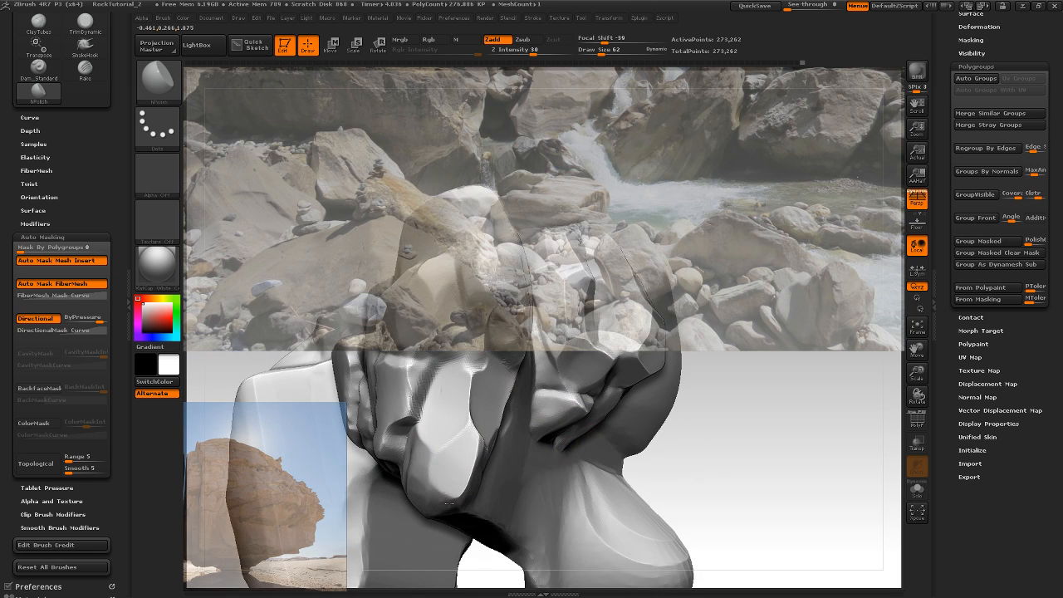
pyautogui.moveTo(751, 373); pyautogui.dragTo(487, 464, button='right')
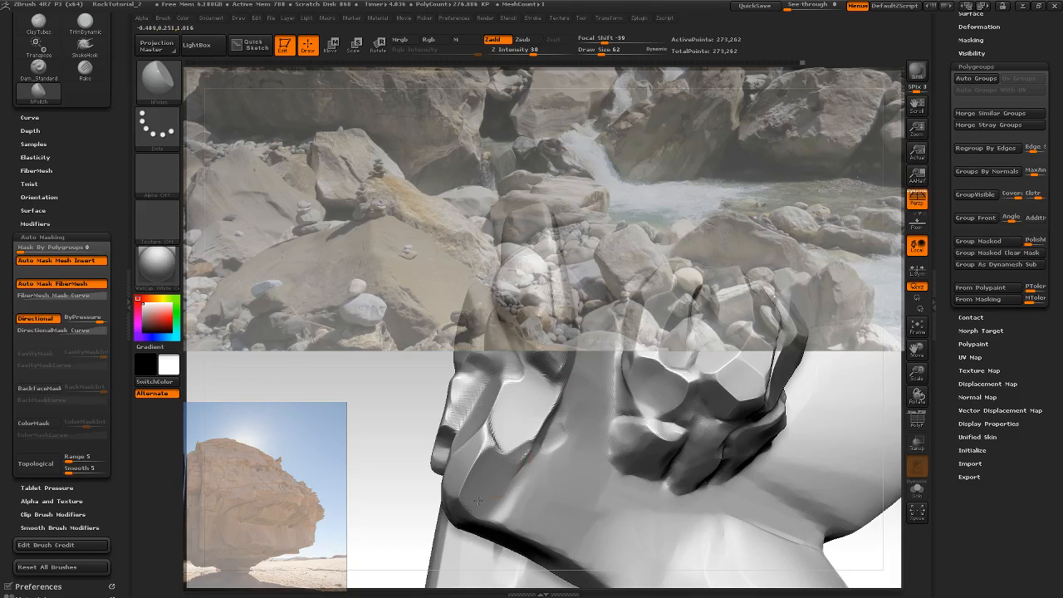
pyautogui.moveTo(864, 282)
pyautogui.mouseDown(button='right')
pyautogui.moveTo(846, 302)
pyautogui.moveTo(453, 505)
pyautogui.mouseUp(button='right')
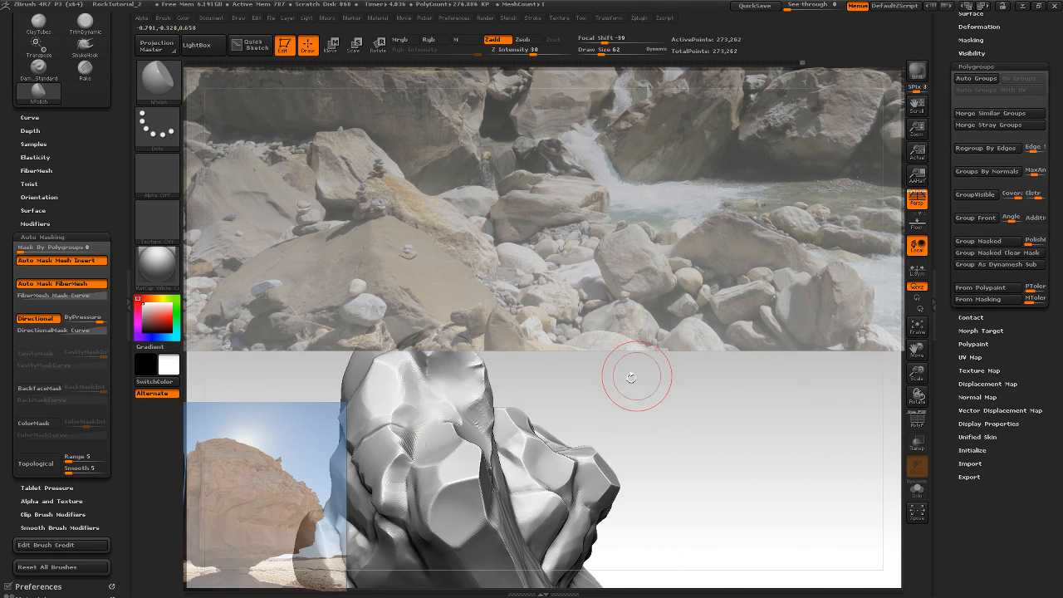
pyautogui.moveTo(634, 373); pyautogui.dragTo(428, 486, button='right')
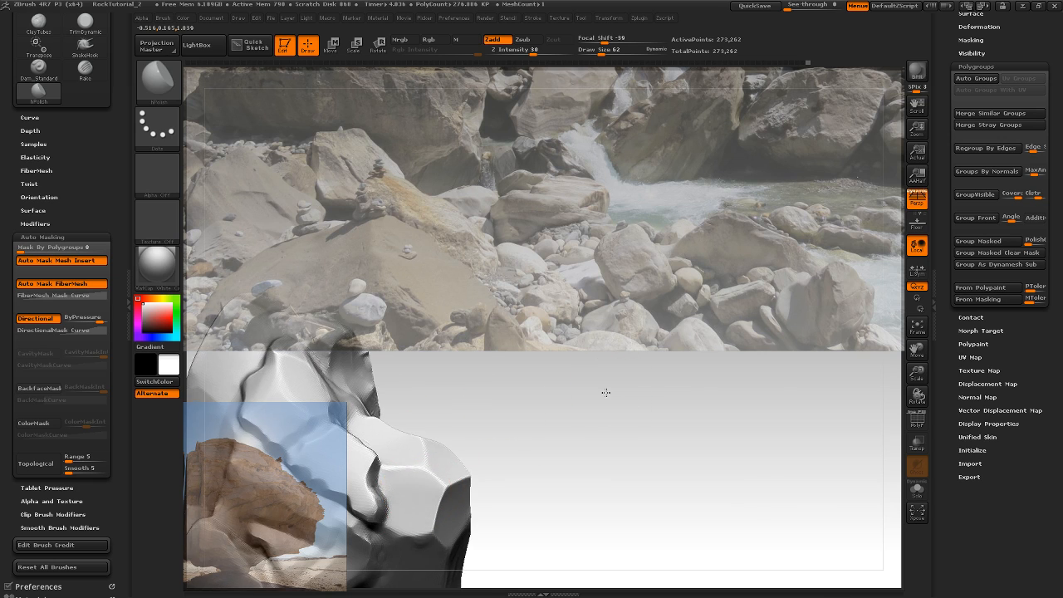
pyautogui.moveTo(605, 391); pyautogui.dragTo(489, 491)
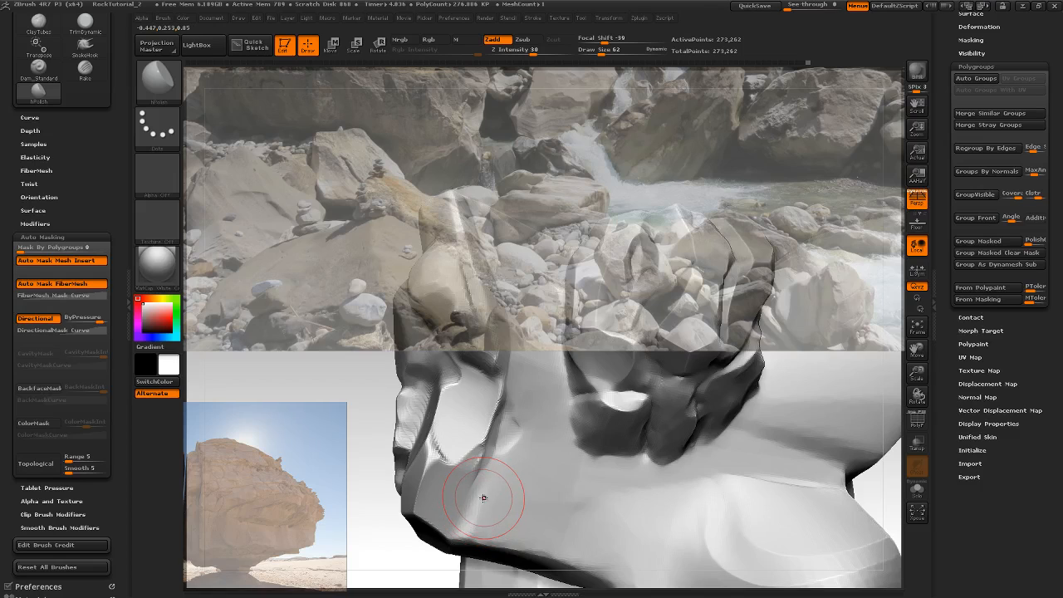
# Switch to the Dam_Standard brush and reduce its draw size to 38
pyautogui.press('b')
pyautogui.press('d')
pyautogui.press('s')
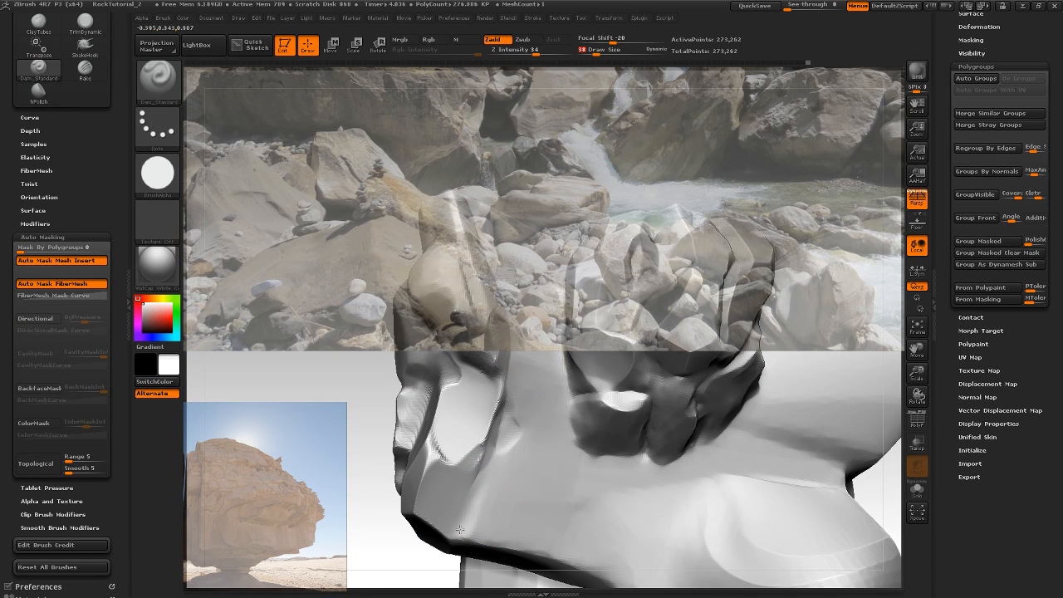
# Try carving a Dam_Standard crease up the outcrop's side edge from its lower rim, and undo the stroke
pyautogui.hotkey('ctrl', 'z')
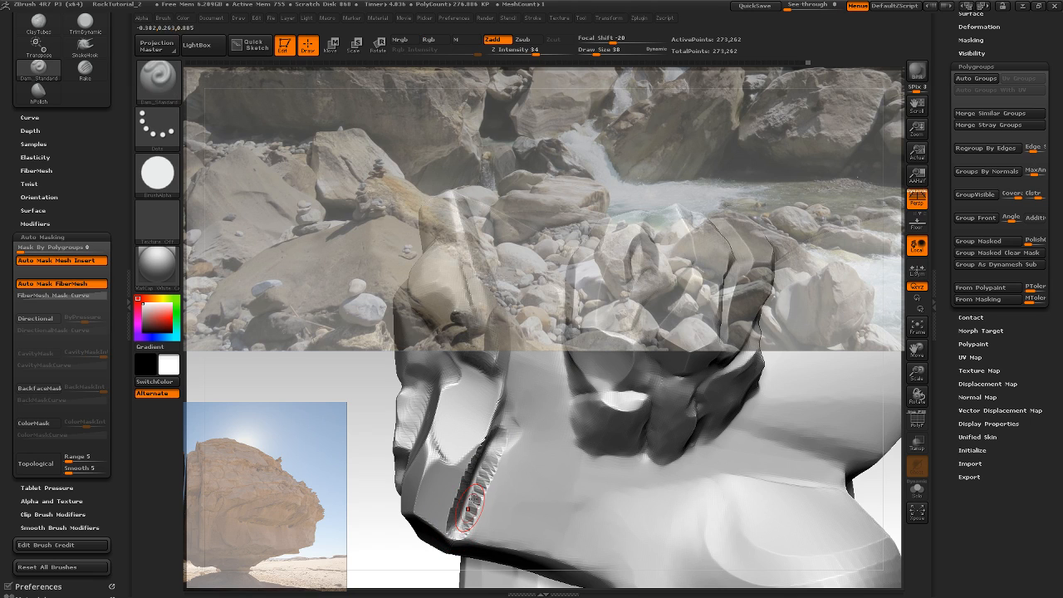
pyautogui.moveTo(475, 499); pyautogui.dragTo(500, 414)
pyautogui.hotkey('ctrl', 'z')
pyautogui.keyDown('shift'); pyautogui.moveTo(489, 482); pyautogui.dragTo(492, 486); pyautogui.keyUp('shift')
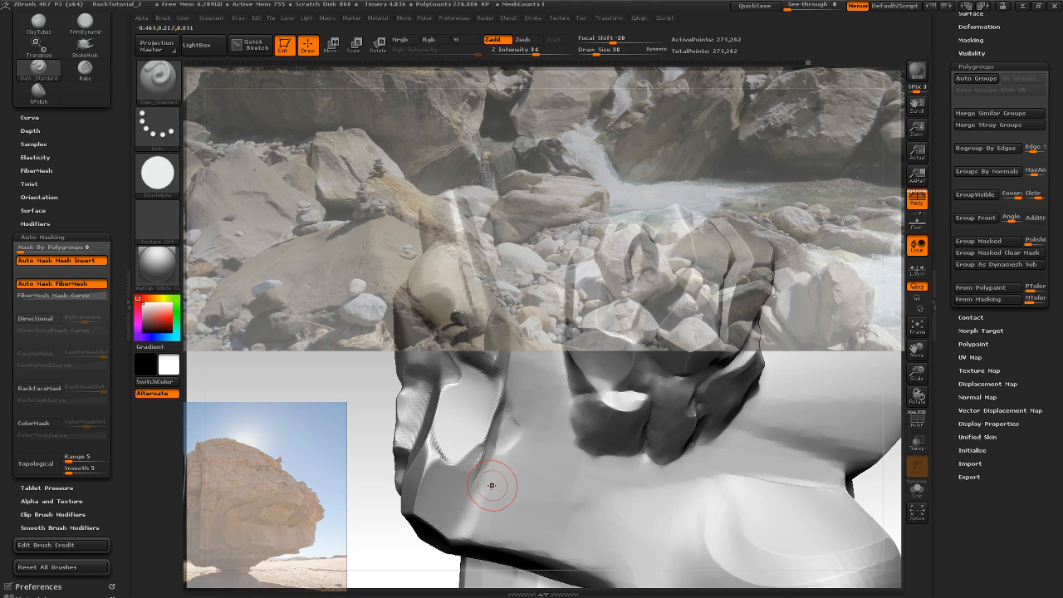
# Lower the Dam_Standard Z Intensity to 8 and carve creases down the outcrop's side beside the flat facet
pyautogui.moveTo(537, 50); pyautogui.dragTo(506, 53)
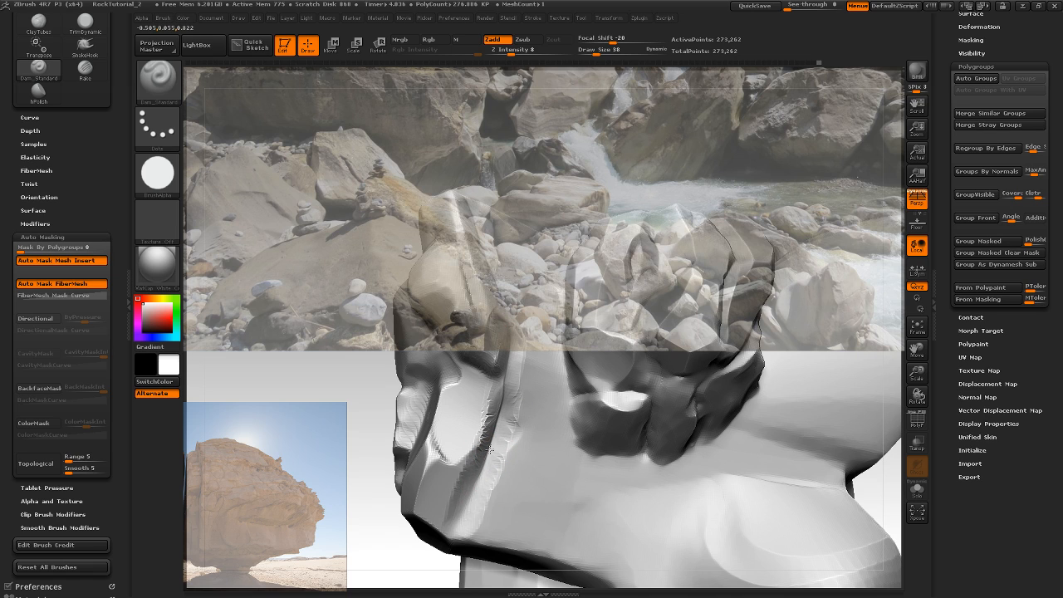
pyautogui.moveTo(516, 347); pyautogui.dragTo(466, 478)
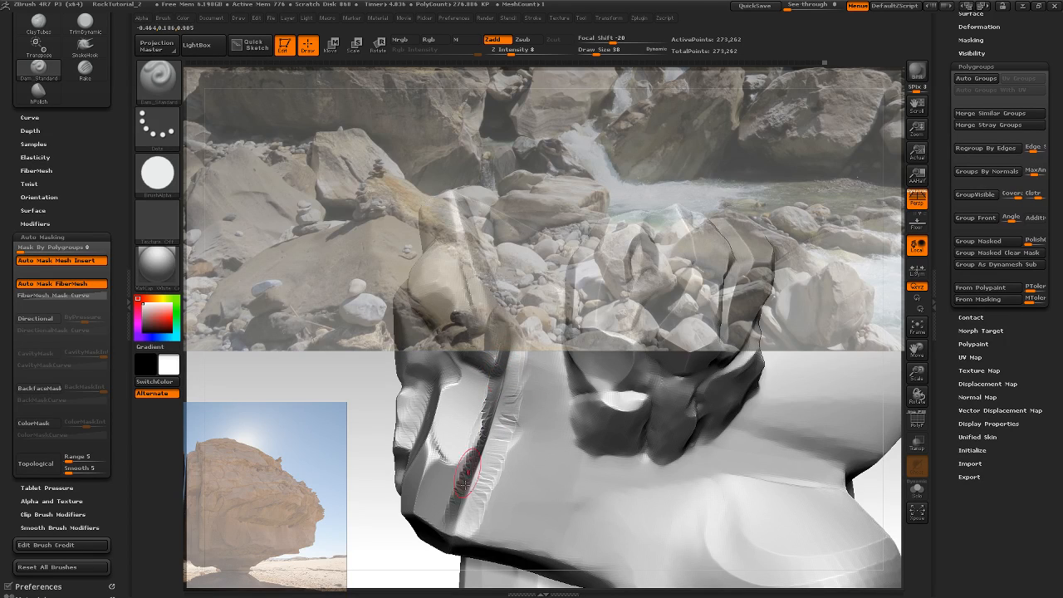
# Switch to the ClayTubes brush with backface masking off and rework the outcrop's smooth side face, using a draw size of 116
pyautogui.moveTo(360, 451)
pyautogui.mouseDown()
pyautogui.moveTo(720, 398)
pyautogui.moveTo(683, 424)
pyautogui.moveTo(676, 401)
pyautogui.moveTo(686, 418)
pyautogui.moveTo(662, 430)
pyautogui.moveTo(679, 435)
pyautogui.moveTo(680, 388)
pyautogui.moveTo(811, 311)
pyautogui.moveTo(789, 385)
pyautogui.moveTo(823, 374)
pyautogui.moveTo(838, 391)
pyautogui.moveTo(642, 422)
pyautogui.mouseUp()
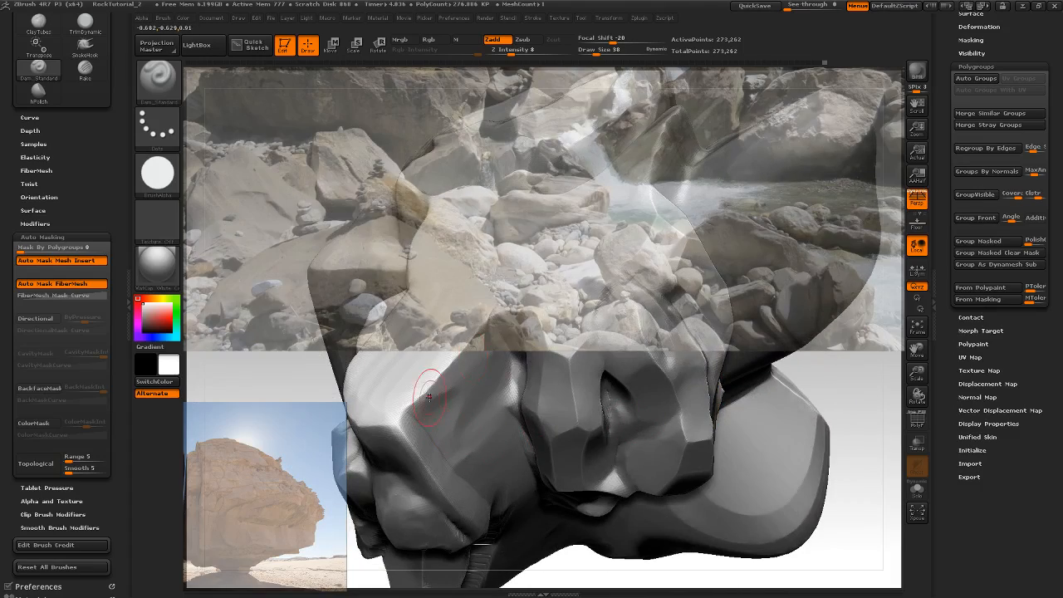
pyautogui.moveTo(776, 362)
pyautogui.mouseDown()
pyautogui.moveTo(854, 358)
pyautogui.moveTo(830, 398)
pyautogui.moveTo(776, 407)
pyautogui.mouseUp()
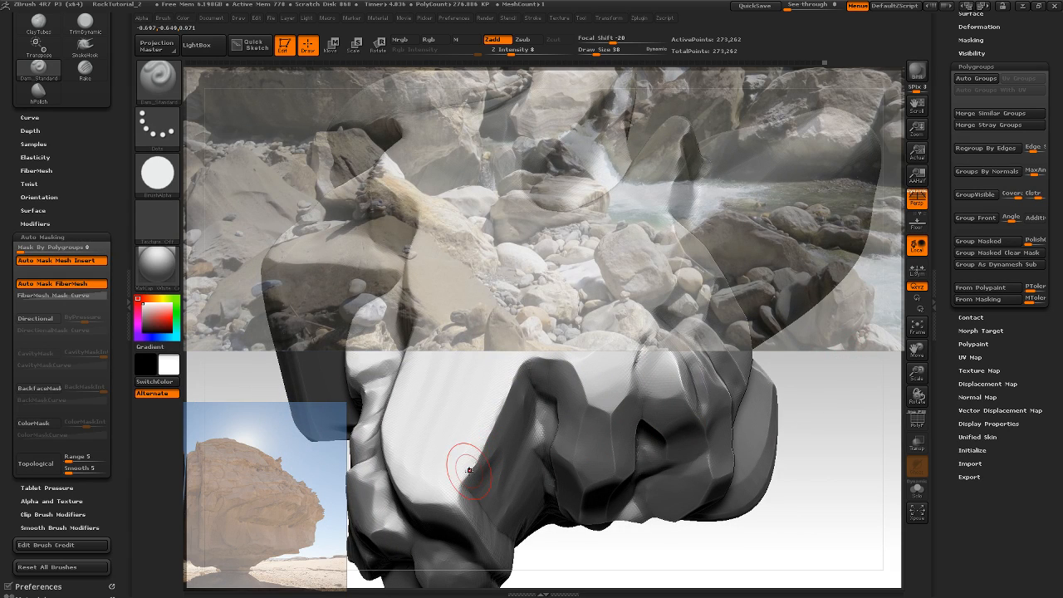
pyautogui.press('b')
pyautogui.press('c')
pyautogui.press('t')
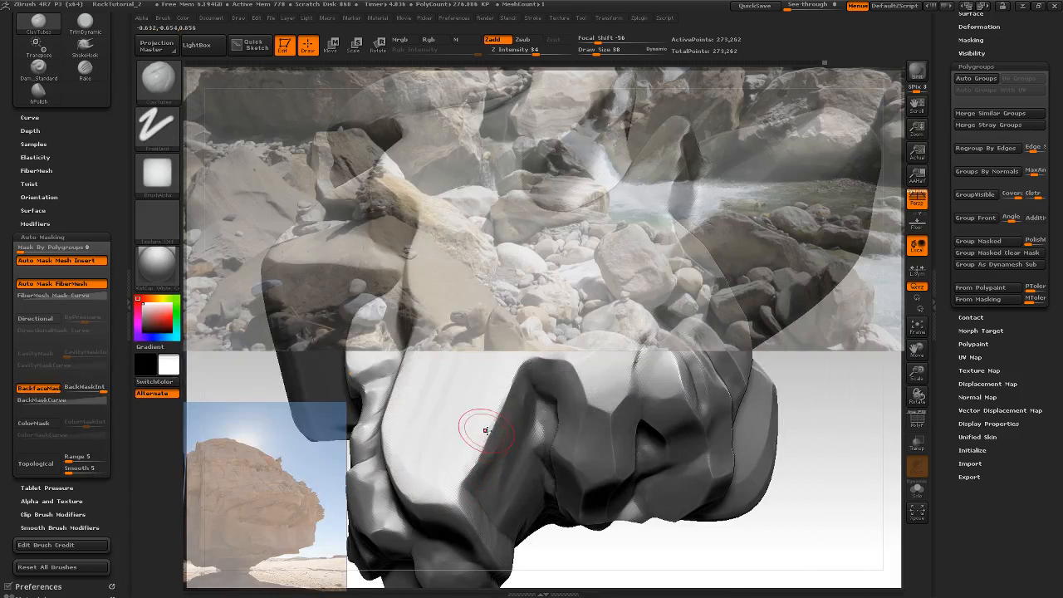
pyautogui.click(38, 388)
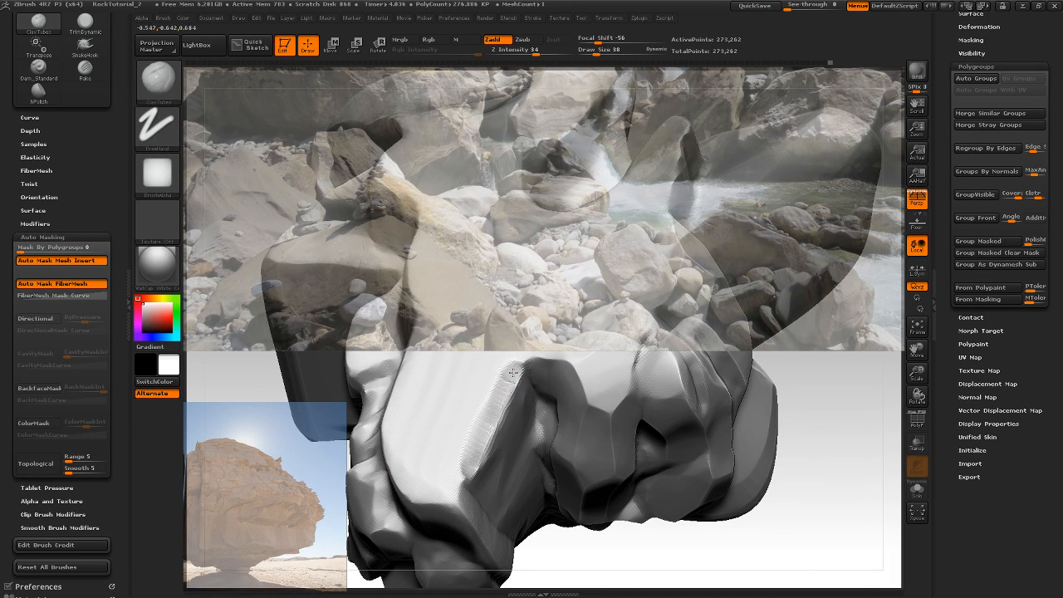
pyautogui.click(608, 54)
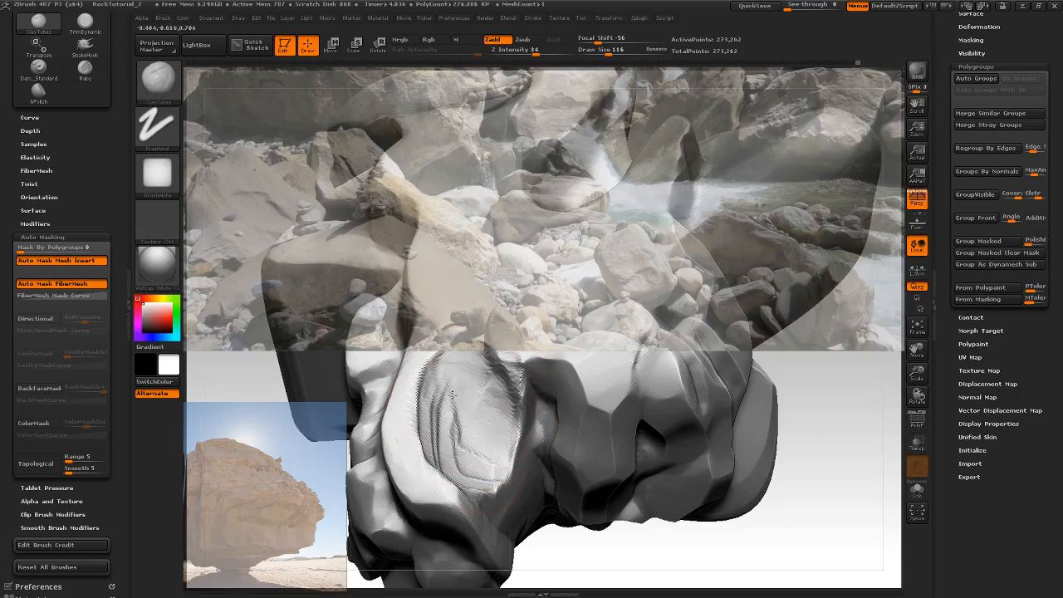
# Build up further ClayTubes strokes across the outcrop's side face and down toward its lower edge
pyautogui.moveTo(560, 555); pyautogui.dragTo(629, 519)
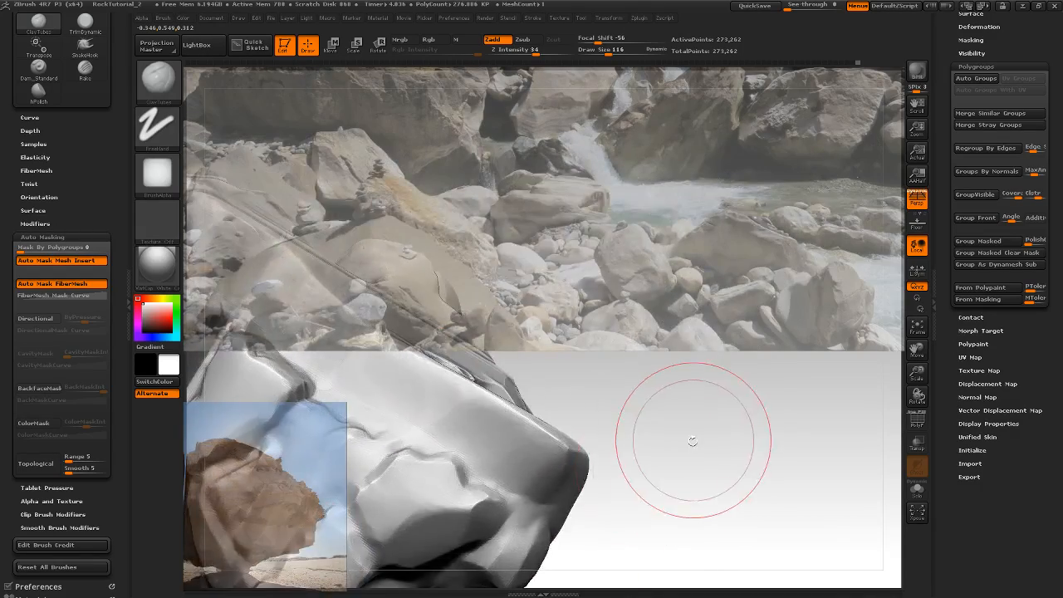
pyautogui.moveTo(691, 440)
pyautogui.mouseDown()
pyautogui.moveTo(635, 438)
pyautogui.moveTo(590, 519)
pyautogui.mouseUp()
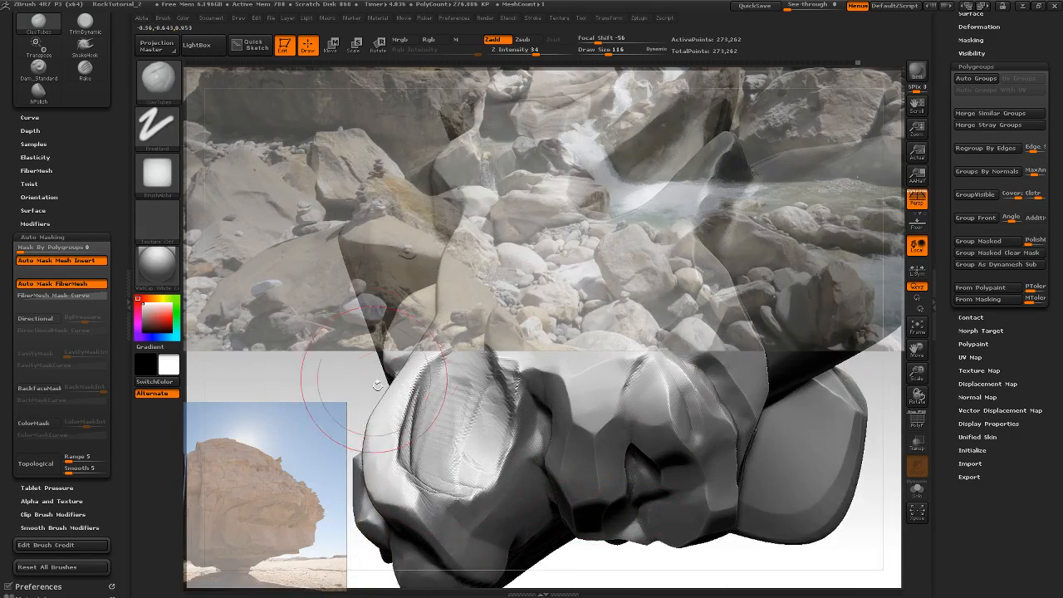
pyautogui.moveTo(378, 385); pyautogui.dragTo(460, 340)
pyautogui.moveTo(532, 413); pyautogui.dragTo(554, 428)
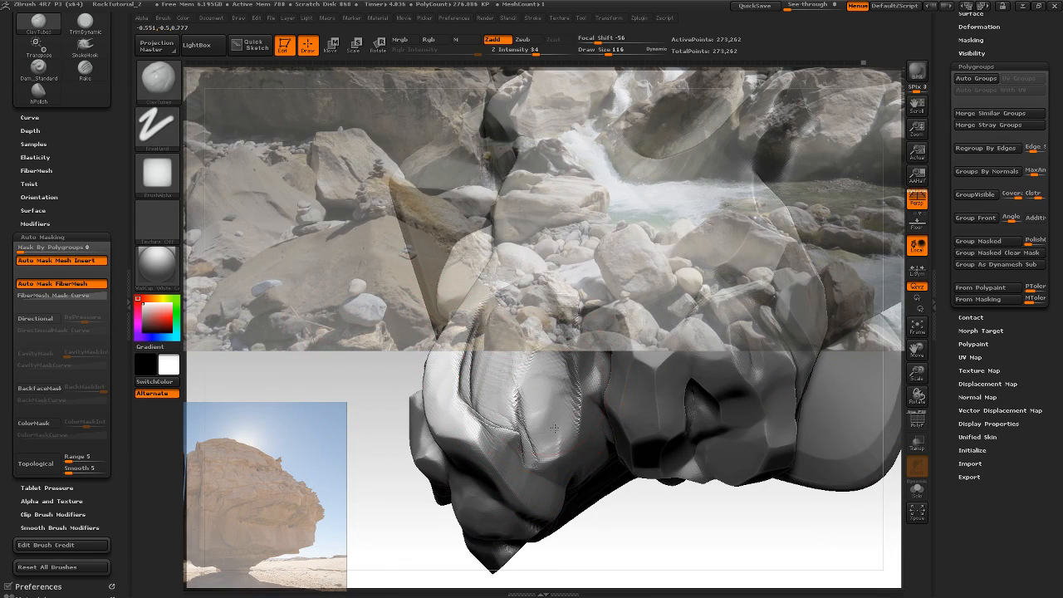
pyautogui.moveTo(381, 458)
pyautogui.mouseDown()
pyautogui.moveTo(373, 463)
pyautogui.moveTo(432, 371)
pyautogui.moveTo(499, 420)
pyautogui.mouseUp()
pyautogui.moveTo(390, 402)
pyautogui.mouseDown()
pyautogui.moveTo(325, 427)
pyautogui.moveTo(319, 465)
pyautogui.moveTo(366, 456)
pyautogui.mouseUp()
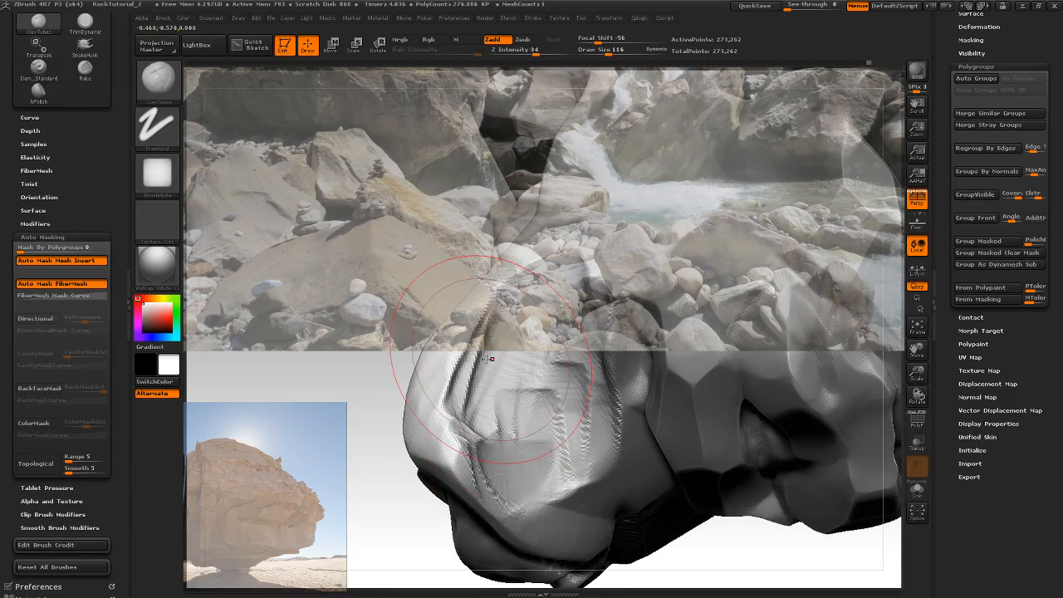
# Reduce the draw size to 83 and switch to the ClayBuildup brush
pyautogui.click(604, 52)
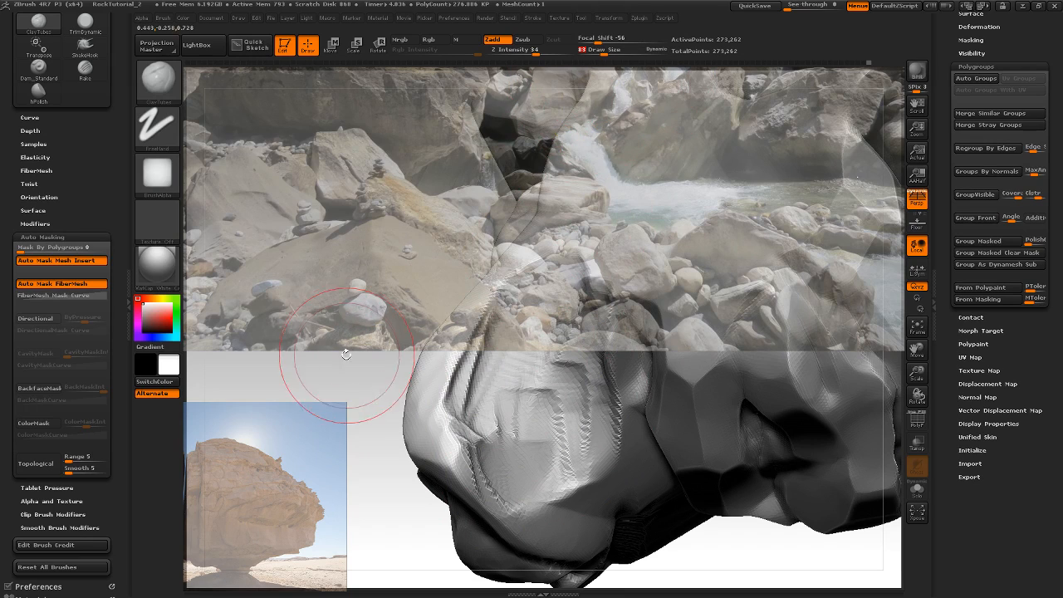
pyautogui.press('b')
pyautogui.press('c')
pyautogui.press('b')
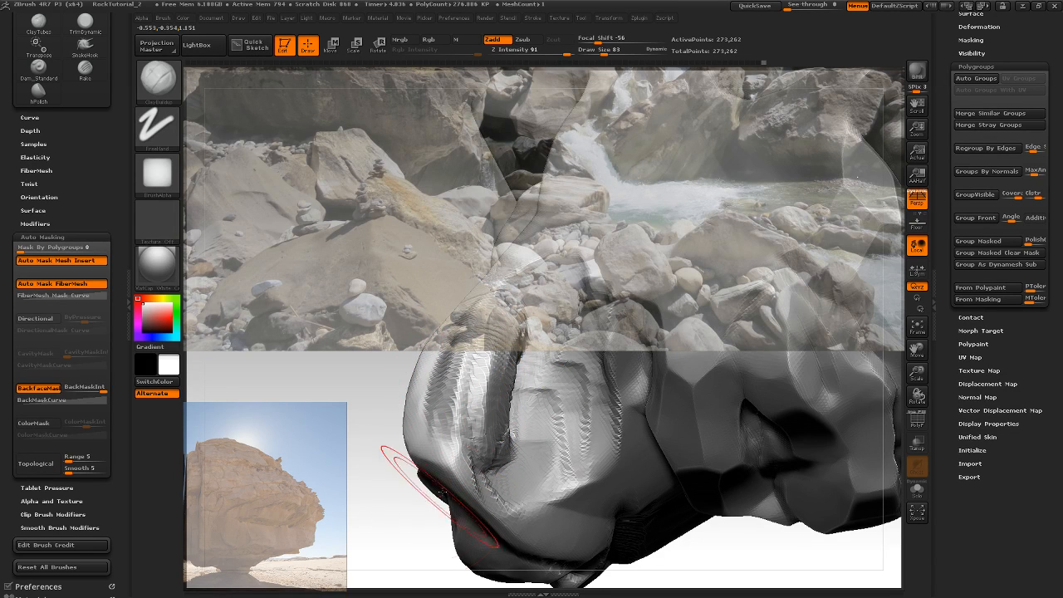
# Layer ClayBuildup strokes into a thick rounded ridge curving over the outcrop's outer side
pyautogui.moveTo(387, 499); pyautogui.dragTo(553, 349)
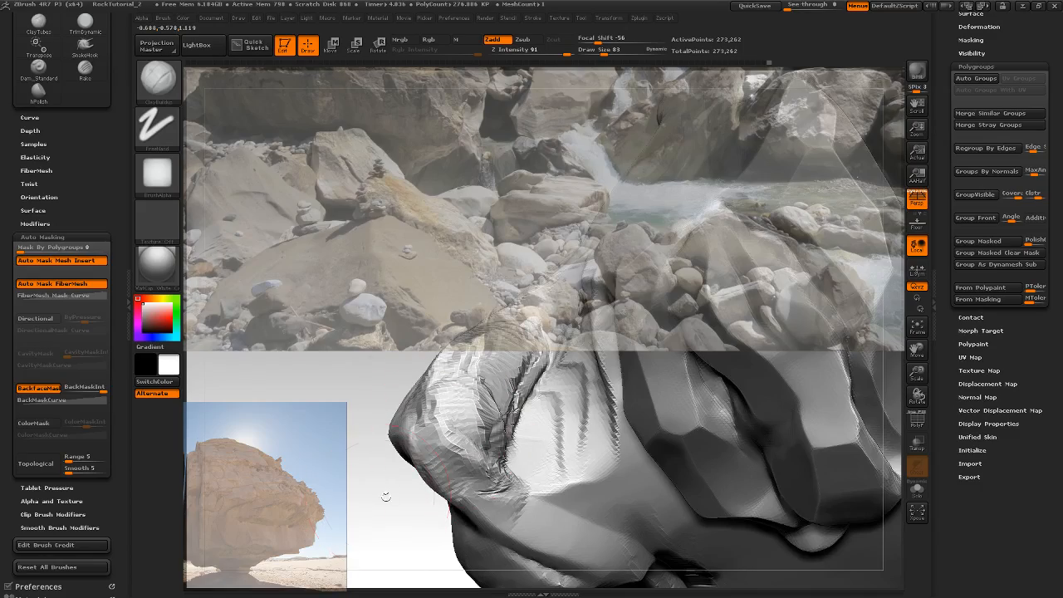
pyautogui.moveTo(386, 496); pyautogui.dragTo(597, 479)
pyautogui.moveTo(843, 329)
pyautogui.mouseDown()
pyautogui.moveTo(734, 394)
pyautogui.moveTo(585, 532)
pyautogui.moveTo(544, 490)
pyautogui.moveTo(548, 480)
pyautogui.mouseUp()
pyautogui.moveTo(400, 515)
pyautogui.mouseDown()
pyautogui.moveTo(458, 526)
pyautogui.moveTo(813, 299)
pyautogui.moveTo(633, 262)
pyautogui.moveTo(498, 351)
pyautogui.moveTo(489, 334)
pyautogui.moveTo(518, 341)
pyautogui.moveTo(489, 375)
pyautogui.mouseUp()
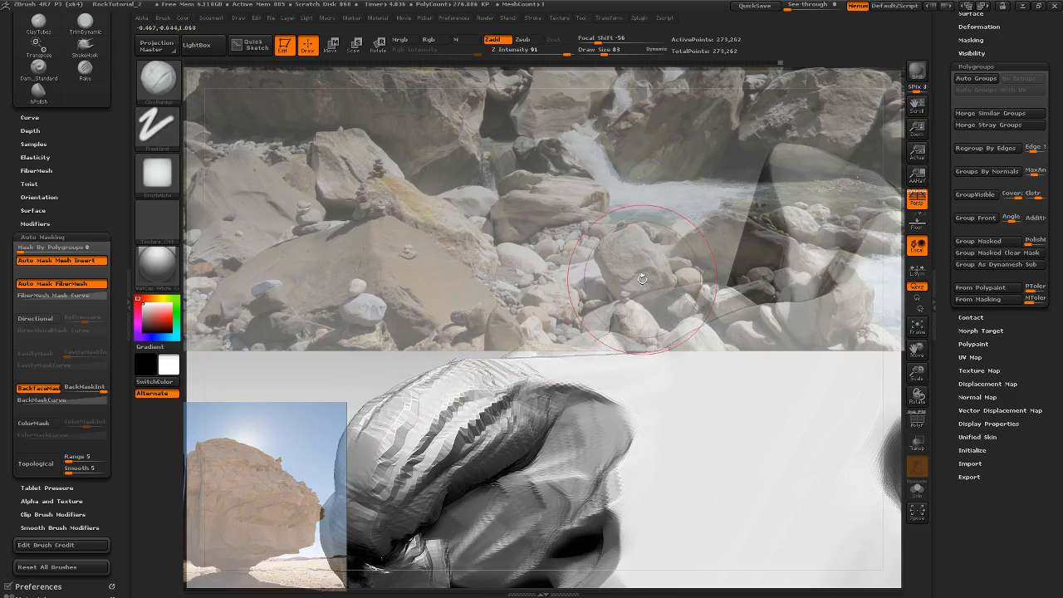
pyautogui.moveTo(642, 272)
pyautogui.keyDown('alt'); pyautogui.mouseDown()
pyautogui.moveTo(667, 219)
pyautogui.moveTo(719, 215)
pyautogui.mouseUp(); pyautogui.keyUp('alt')
pyautogui.moveTo(583, 395)
pyautogui.mouseDown()
pyautogui.moveTo(527, 387)
pyautogui.moveTo(520, 368)
pyautogui.moveTo(546, 451)
pyautogui.moveTo(559, 442)
pyautogui.moveTo(518, 427)
pyautogui.moveTo(612, 404)
pyautogui.moveTo(624, 413)
pyautogui.moveTo(667, 376)
pyautogui.moveTo(654, 422)
pyautogui.moveTo(637, 387)
pyautogui.moveTo(712, 416)
pyautogui.moveTo(677, 351)
pyautogui.moveTo(513, 448)
pyautogui.mouseUp()
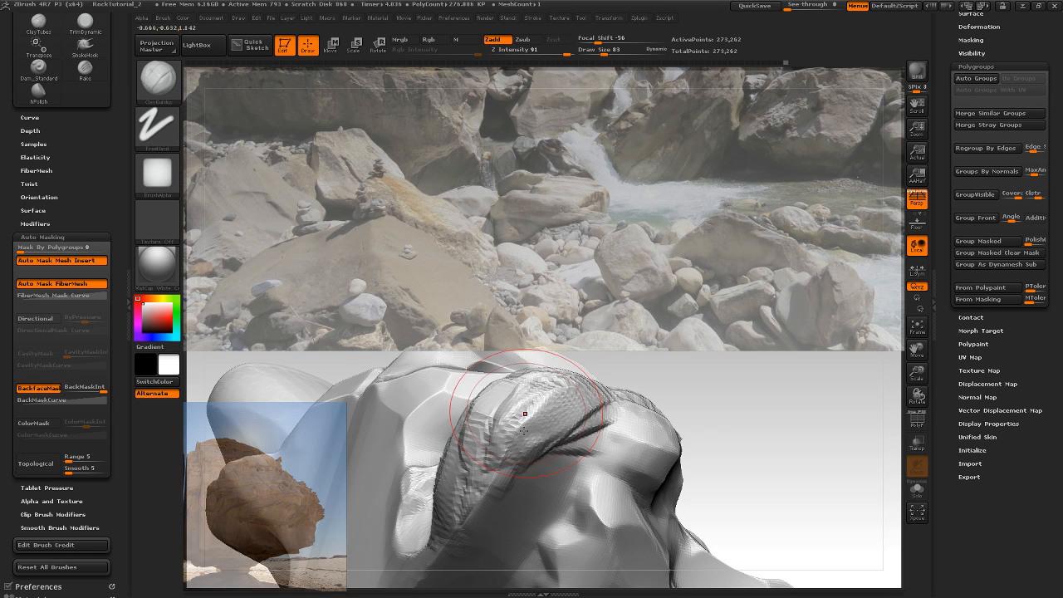
# Extend and thicken the clay ridge around the outcrop's end and underside, shaping it from several angles
pyautogui.moveTo(616, 369)
pyautogui.mouseDown()
pyautogui.moveTo(679, 373)
pyautogui.moveTo(636, 373)
pyautogui.moveTo(711, 331)
pyautogui.moveTo(704, 323)
pyautogui.moveTo(710, 385)
pyautogui.moveTo(684, 418)
pyautogui.moveTo(702, 380)
pyautogui.moveTo(683, 351)
pyautogui.moveTo(707, 359)
pyautogui.moveTo(743, 344)
pyautogui.mouseUp()
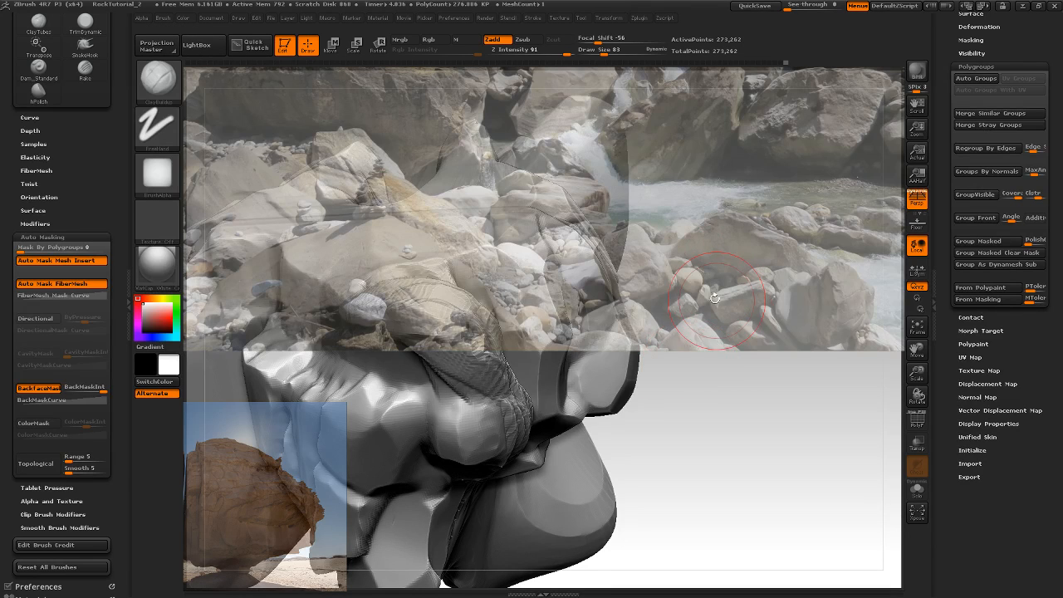
pyautogui.moveTo(748, 373); pyautogui.dragTo(720, 354)
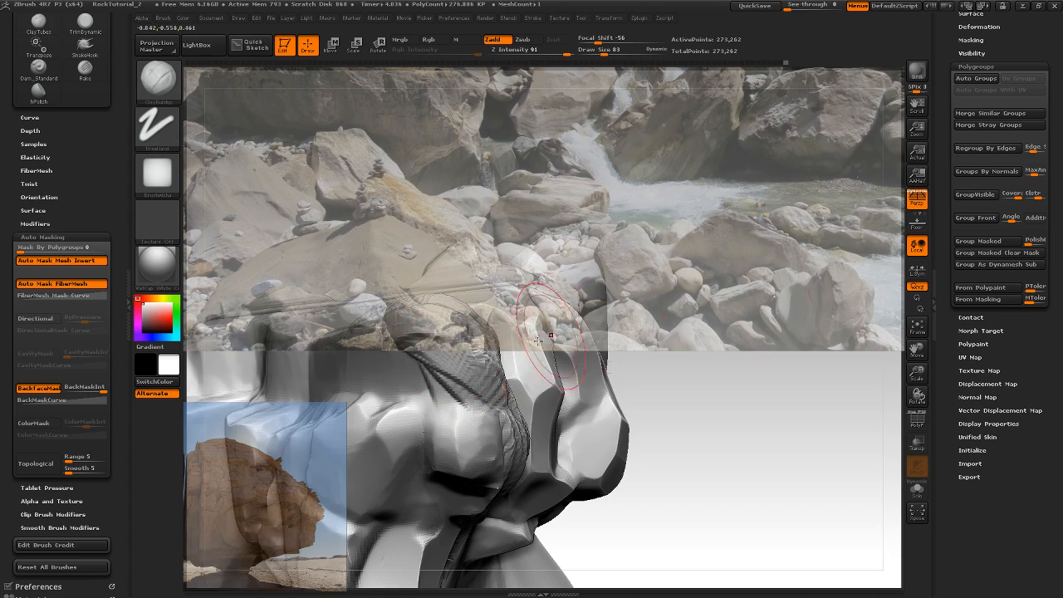
pyautogui.moveTo(757, 308); pyautogui.dragTo(534, 314)
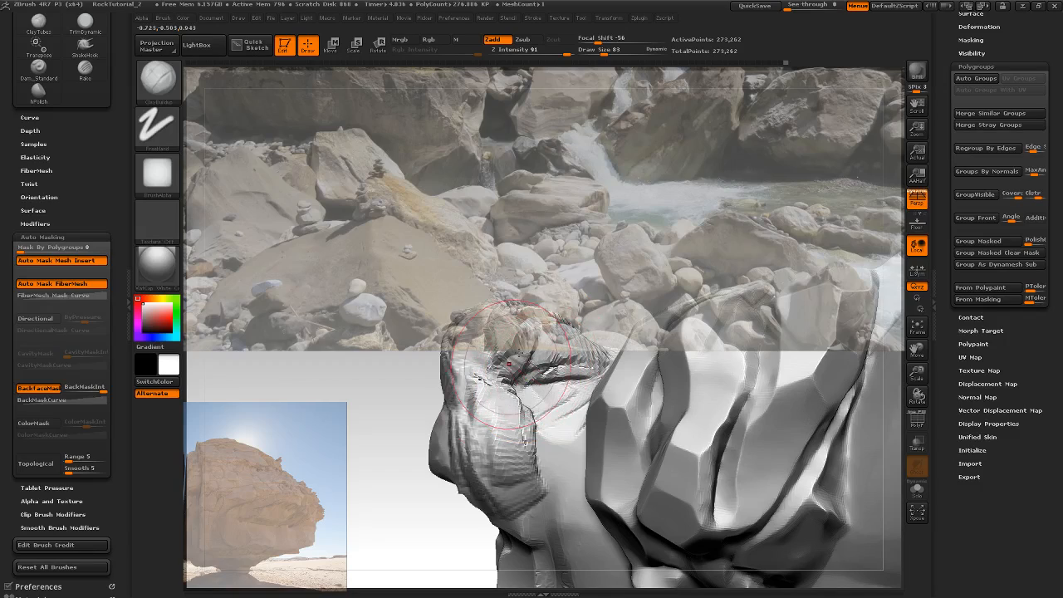
pyautogui.moveTo(631, 332)
pyautogui.mouseDown()
pyautogui.moveTo(660, 348)
pyautogui.moveTo(659, 413)
pyautogui.mouseUp()
pyautogui.moveTo(581, 403)
pyautogui.mouseDown()
pyautogui.moveTo(586, 413)
pyautogui.moveTo(569, 423)
pyautogui.mouseUp()
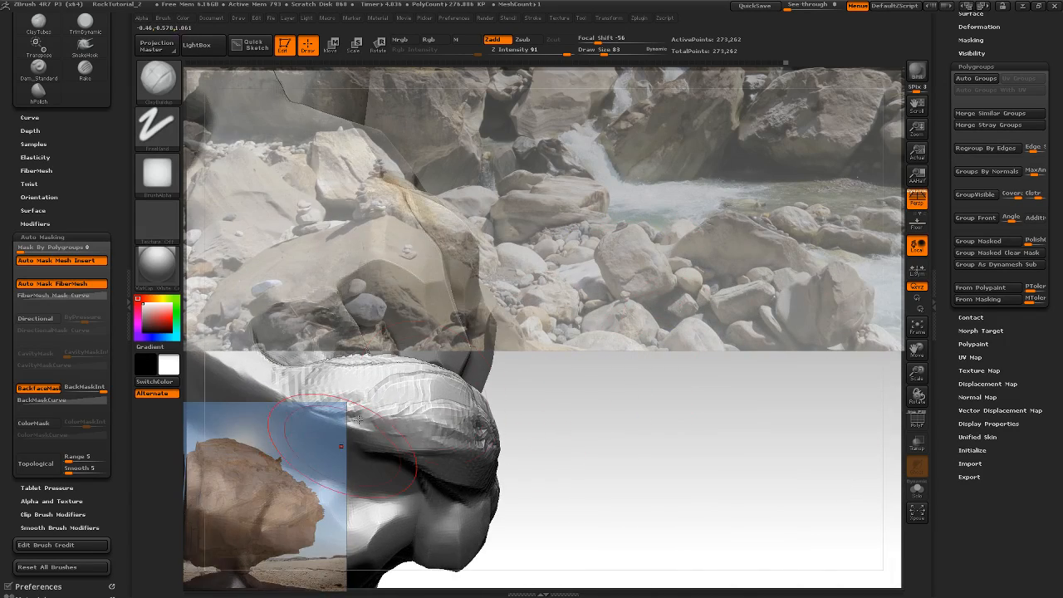
pyautogui.moveTo(541, 330)
pyautogui.mouseDown()
pyautogui.moveTo(669, 358)
pyautogui.moveTo(689, 332)
pyautogui.moveTo(631, 411)
pyautogui.moveTo(686, 361)
pyautogui.moveTo(712, 391)
pyautogui.moveTo(729, 392)
pyautogui.moveTo(720, 360)
pyautogui.mouseUp()
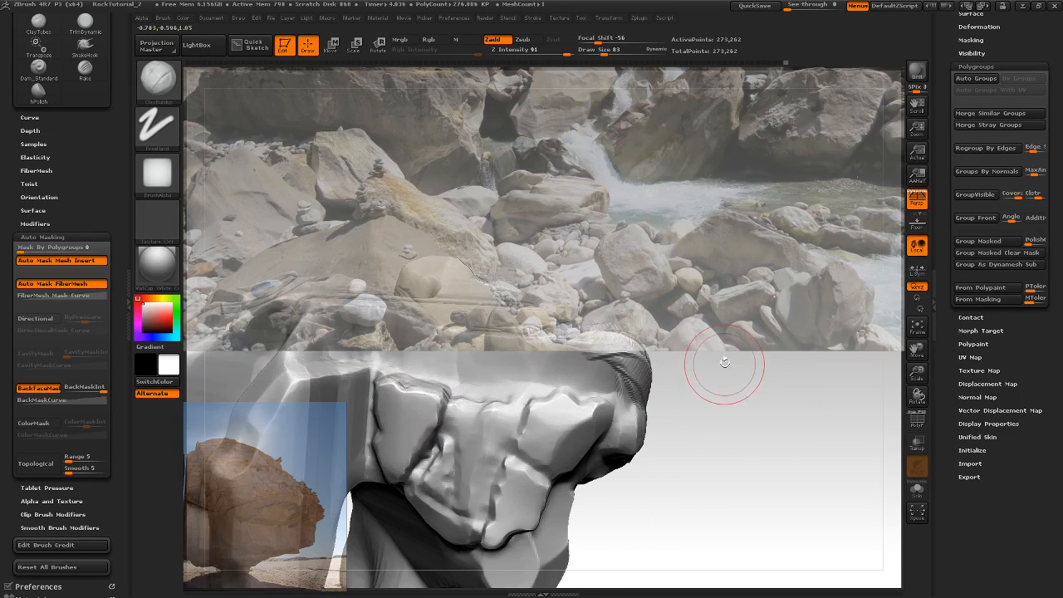
# Remesh the sculpt with DynaMesh and switch to the hPolish brush
pyautogui.press('ctrl')
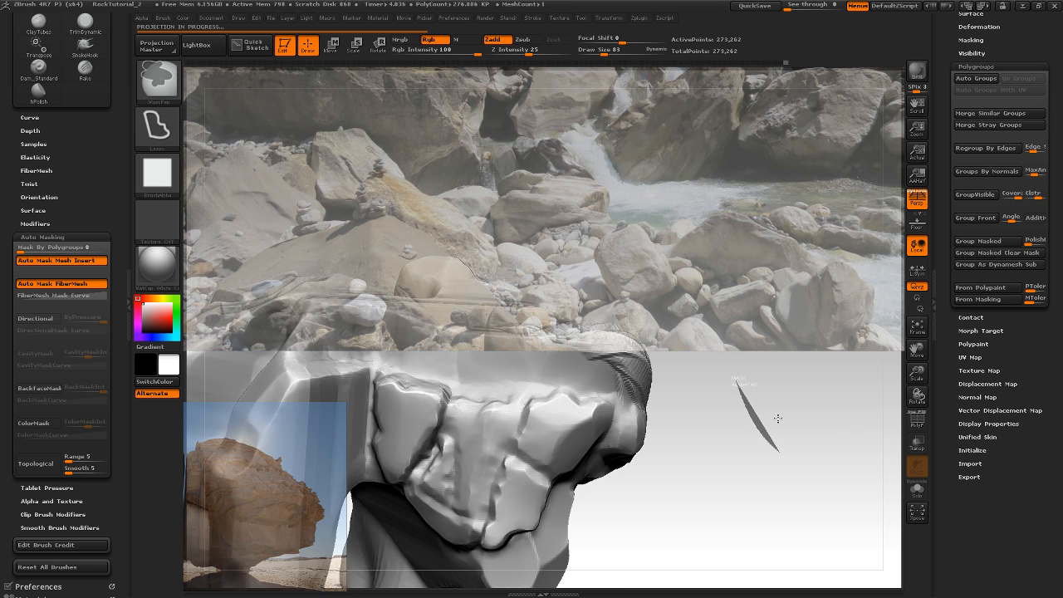
pyautogui.moveTo(779, 419)
pyautogui.keyDown('ctrl'); pyautogui.mouseDown()
pyautogui.moveTo(760, 413)
pyautogui.moveTo(655, 488)
pyautogui.moveTo(731, 414)
pyautogui.moveTo(624, 404)
pyautogui.moveTo(610, 437)
pyautogui.moveTo(667, 394)
pyautogui.mouseUp(); pyautogui.keyUp('ctrl')
pyautogui.press('b')
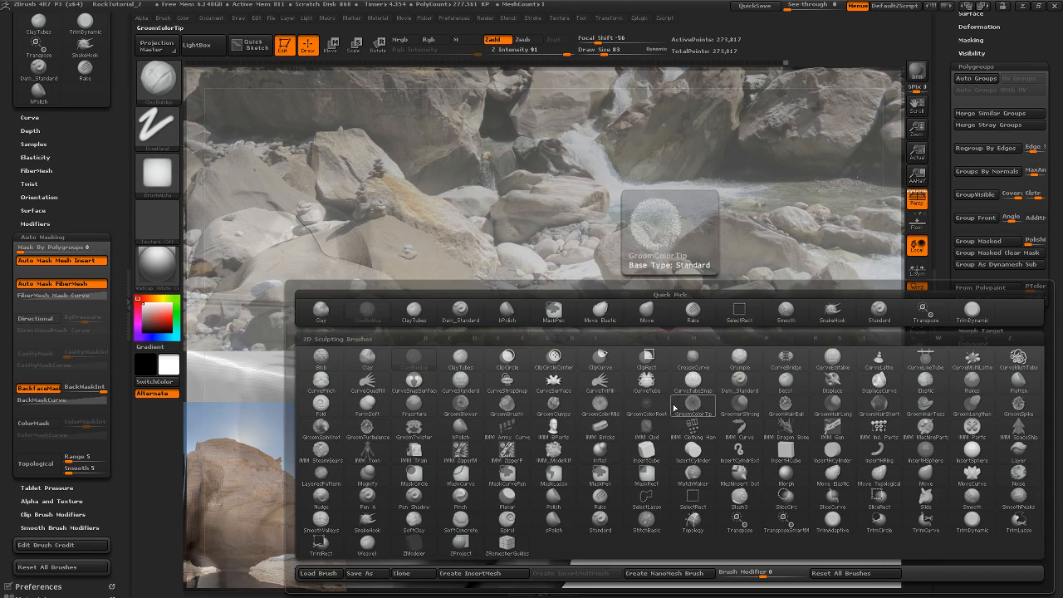
pyautogui.click(676, 405)
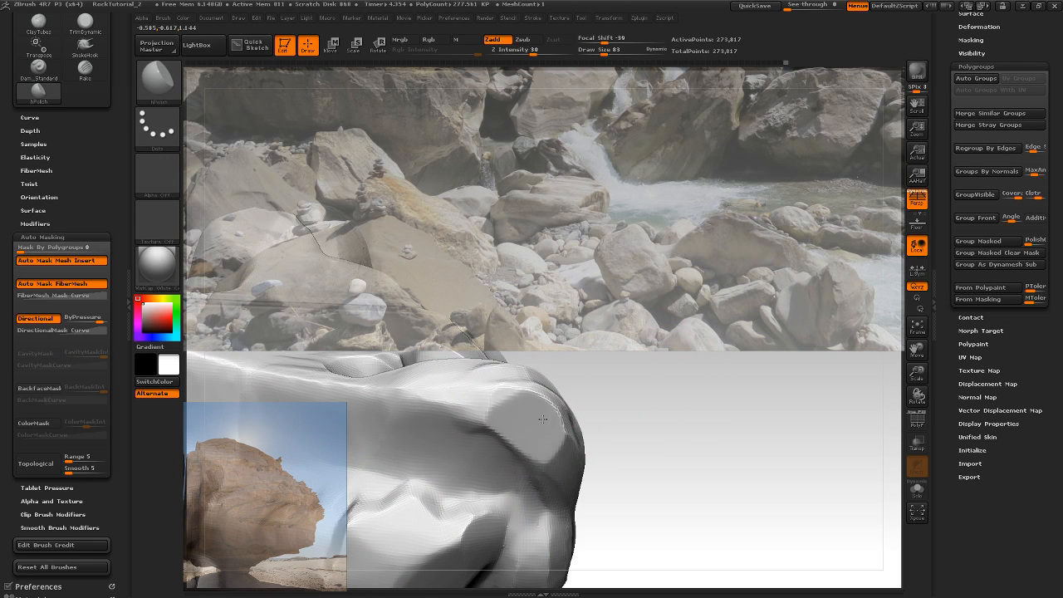
# Polish flat planes onto the new ridge's blunt end, top and sides
pyautogui.moveTo(655, 380); pyautogui.dragTo(565, 436)
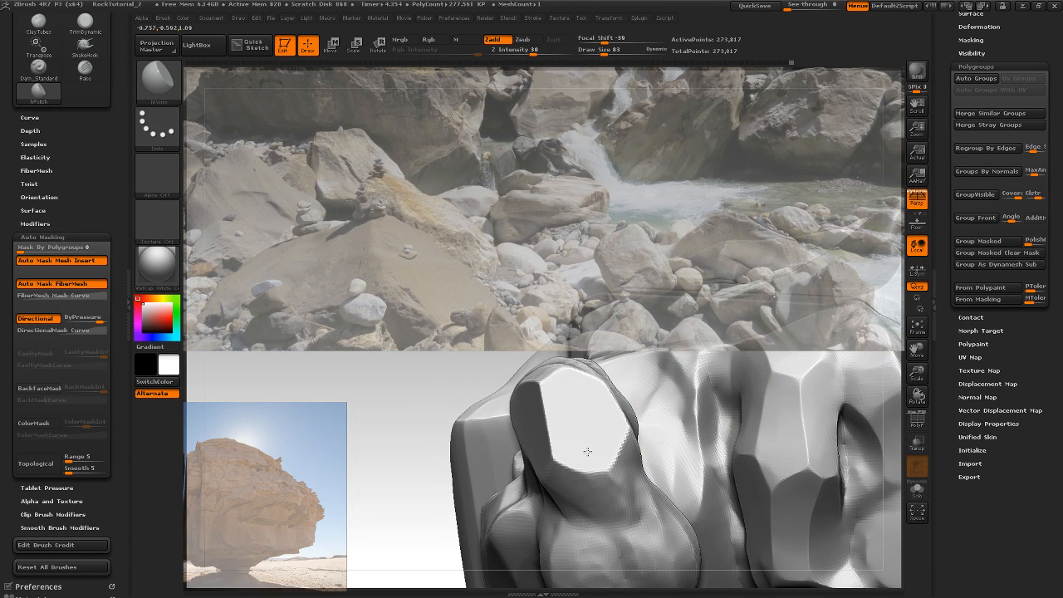
pyautogui.moveTo(625, 221)
pyautogui.mouseDown()
pyautogui.moveTo(619, 213)
pyautogui.moveTo(596, 258)
pyautogui.moveTo(567, 279)
pyautogui.moveTo(549, 349)
pyautogui.mouseUp()
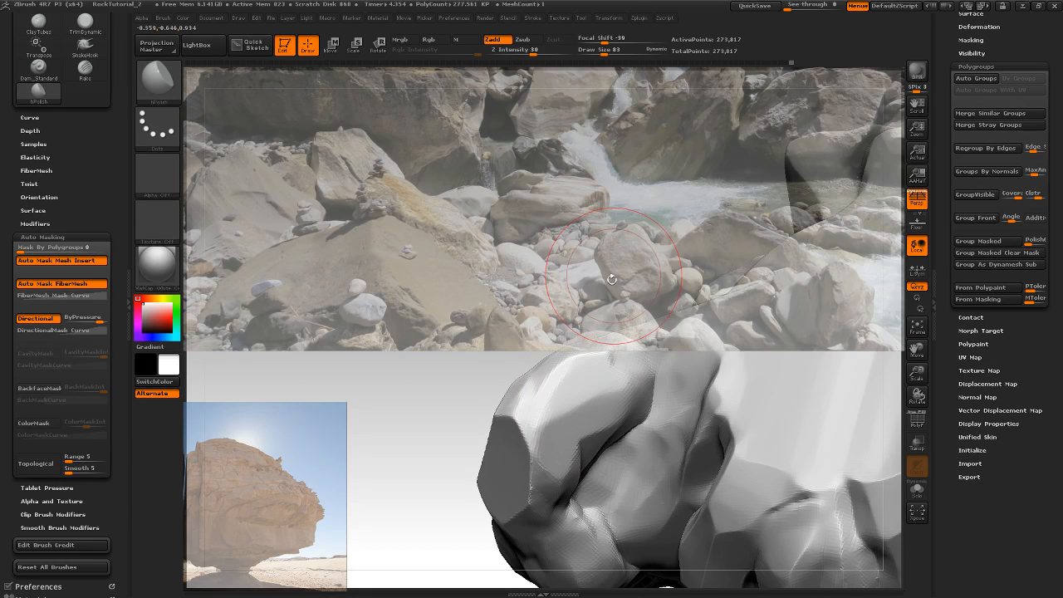
pyautogui.moveTo(611, 279); pyautogui.dragTo(465, 390)
pyautogui.moveTo(416, 423); pyautogui.dragTo(564, 381)
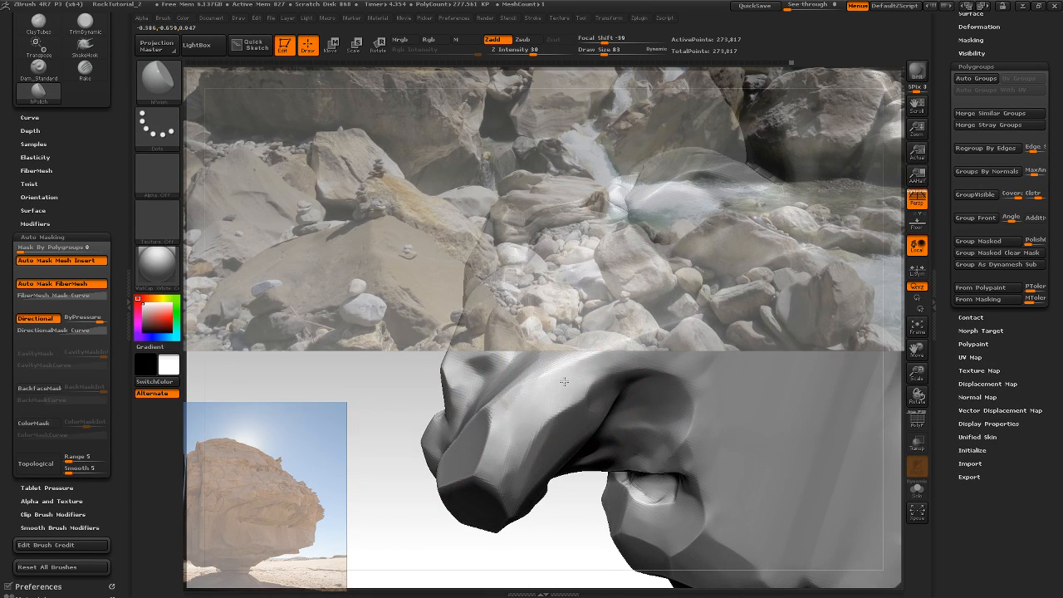
pyautogui.moveTo(461, 527); pyautogui.dragTo(611, 304)
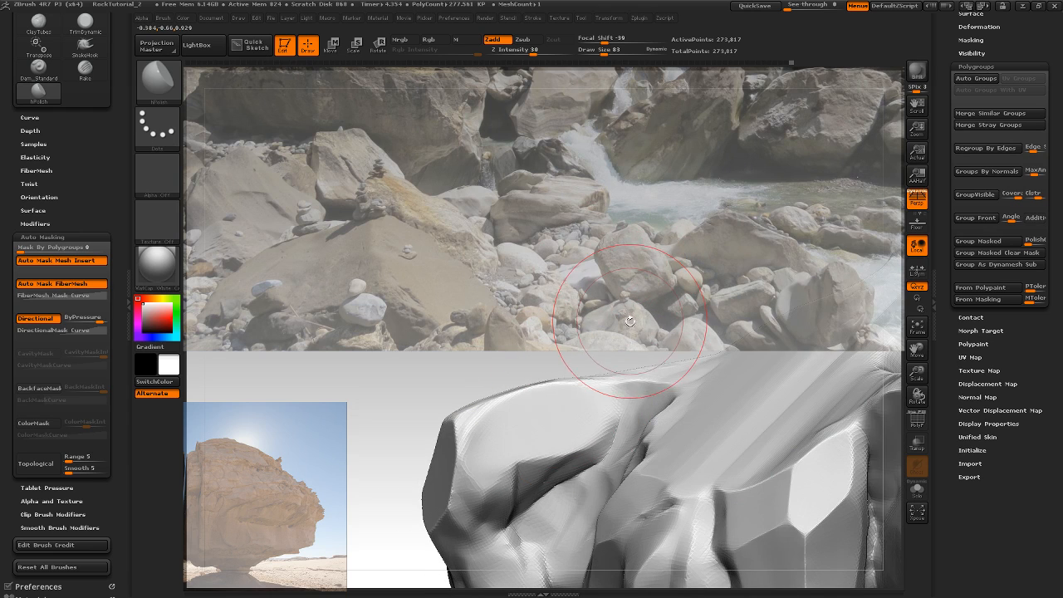
pyautogui.moveTo(593, 344)
pyautogui.mouseDown()
pyautogui.moveTo(545, 285)
pyautogui.moveTo(570, 241)
pyautogui.moveTo(609, 261)
pyautogui.moveTo(468, 408)
pyautogui.mouseUp()
# Switch to the Dam_Standard brush at draw size 44 and sharpen the crease along the hollow under the ridge
pyautogui.press('b')
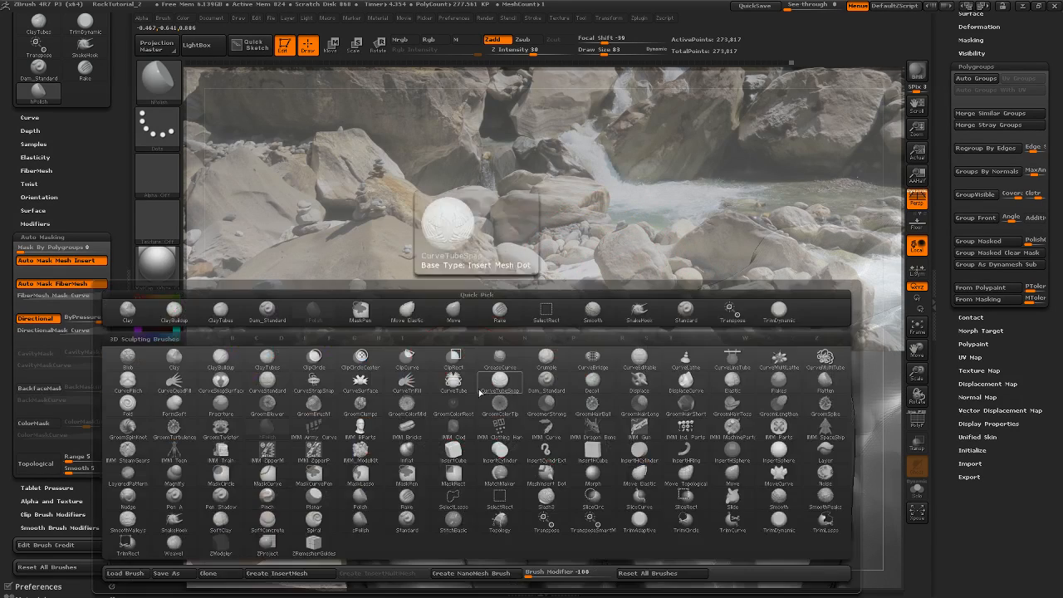
pyautogui.press('d')
pyautogui.press('s')
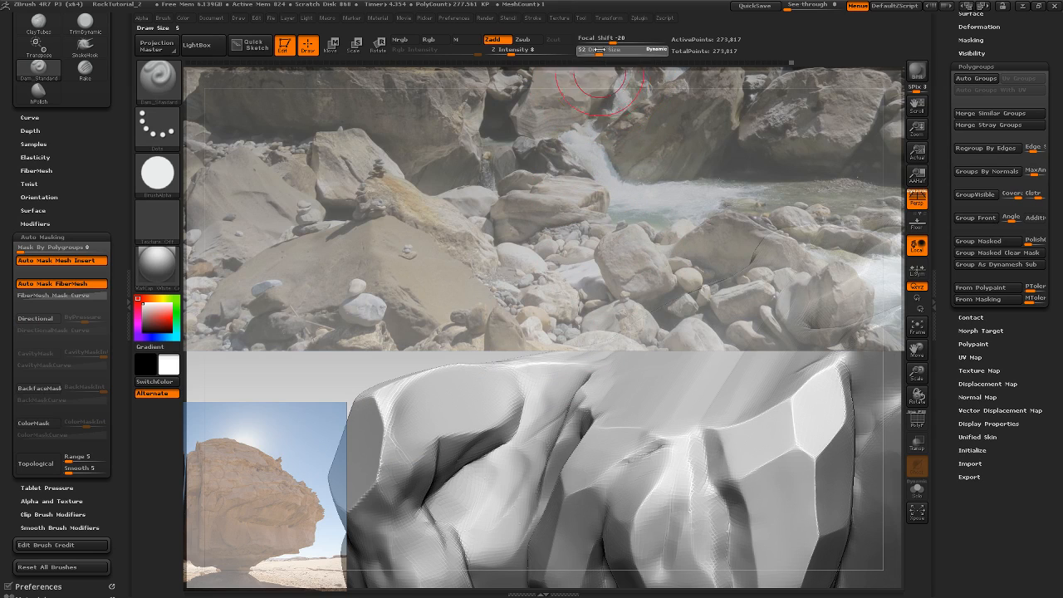
pyautogui.moveTo(598, 49); pyautogui.dragTo(594, 49)
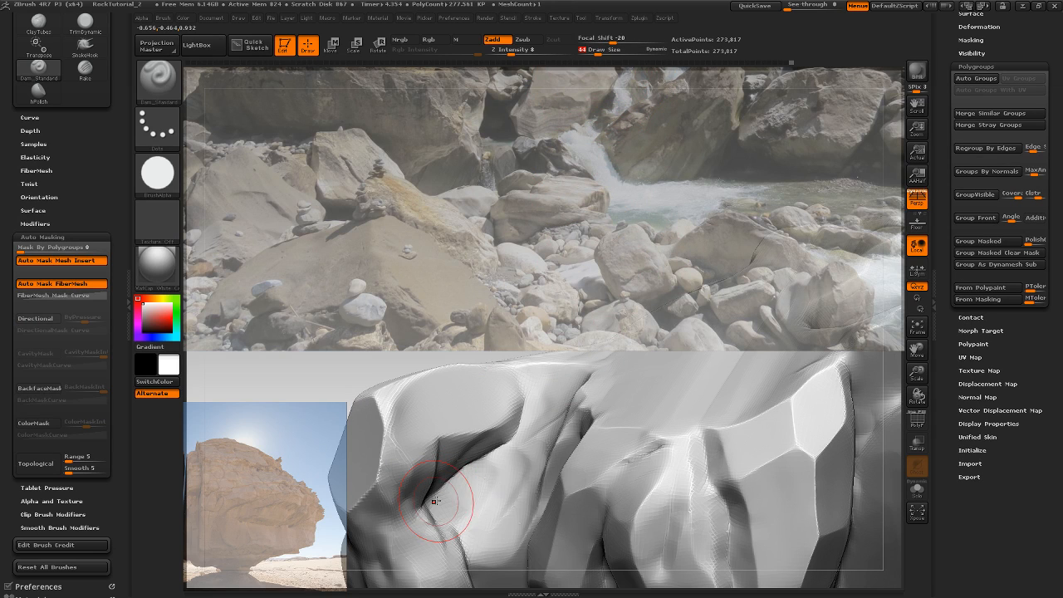
pyautogui.moveTo(432, 501); pyautogui.dragTo(472, 467)
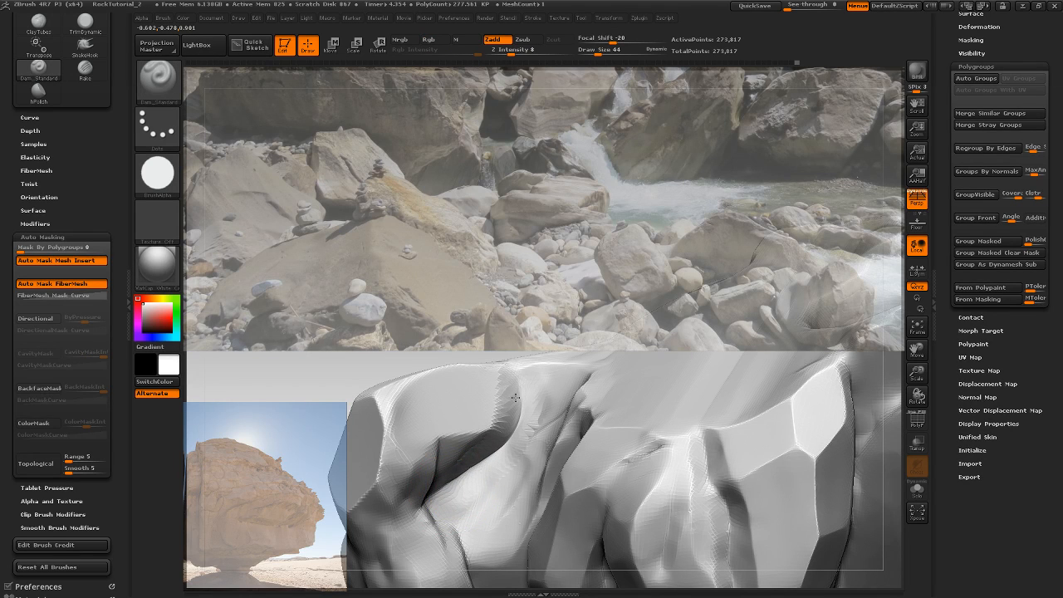
# Set the Dam_Standard Z Intensity to 52 and draw size to 21, undoing a trial stroke at the faceted ridge's base
pyautogui.moveTo(532, 312); pyautogui.dragTo(635, 316)
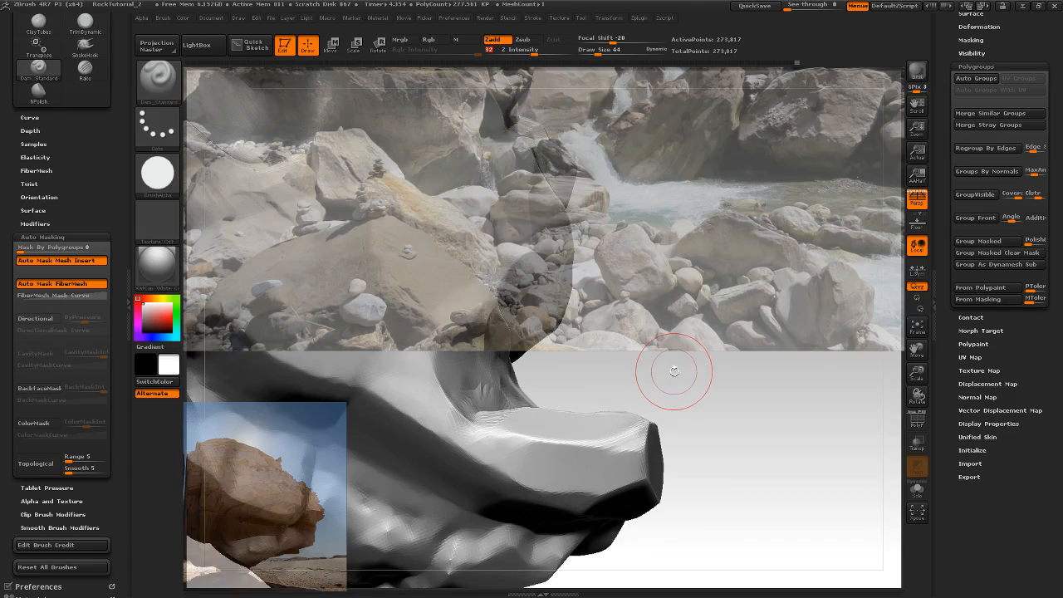
pyautogui.moveTo(675, 372); pyautogui.dragTo(651, 356)
pyautogui.moveTo(471, 413); pyautogui.dragTo(458, 412)
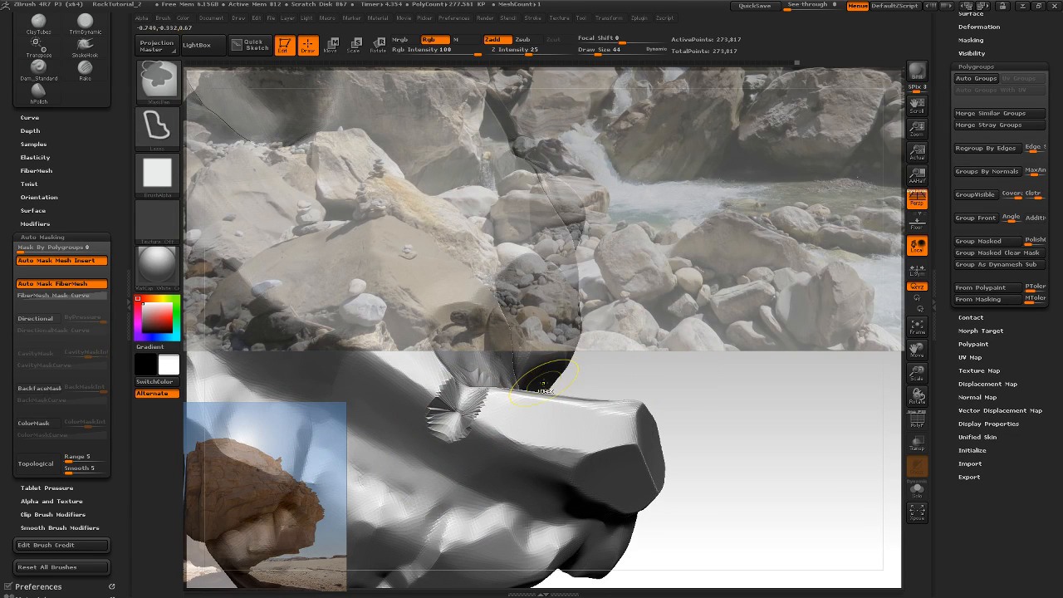
pyautogui.hotkey('ctrl', 'z')
pyautogui.moveTo(638, 363); pyautogui.dragTo(599, 294)
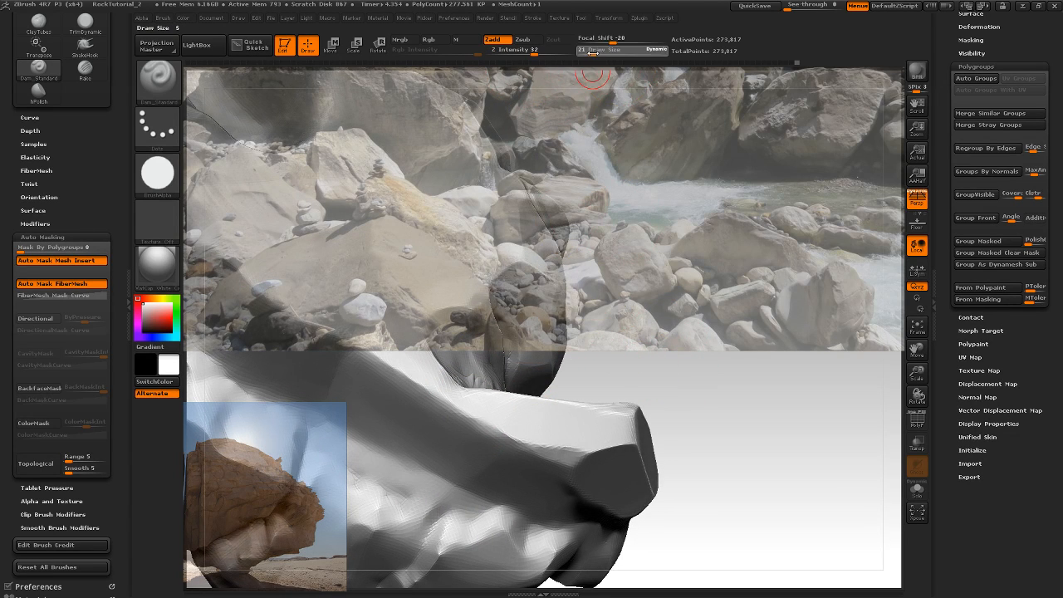
# Set the Dam_Standard draw size to 19 and carve a deep jagged crack across the rock around the base of the new ridge
pyautogui.moveTo(592, 52); pyautogui.dragTo(587, 52)
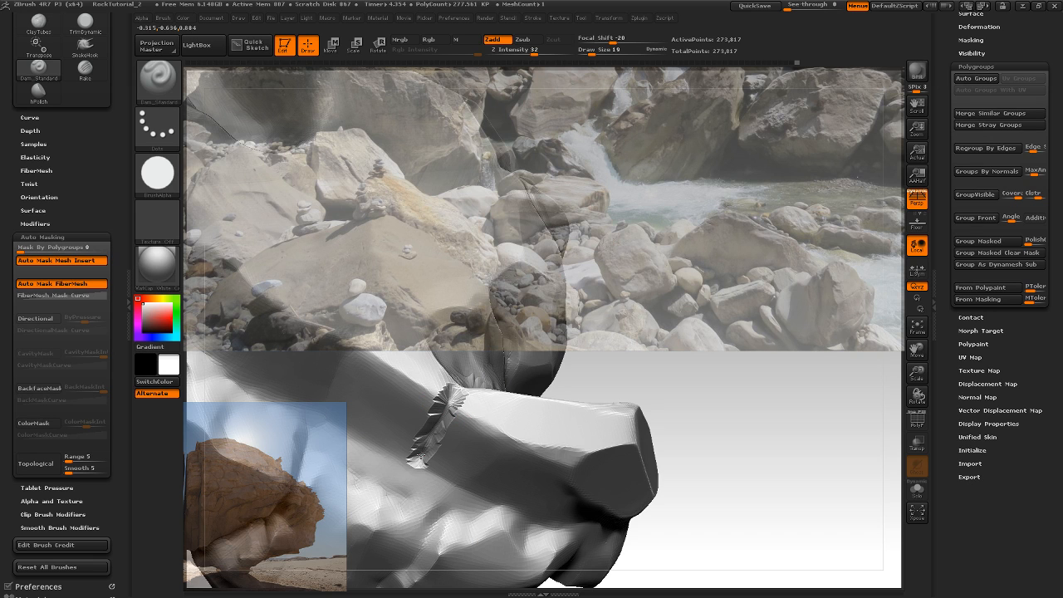
pyautogui.moveTo(636, 357)
pyautogui.mouseDown()
pyautogui.moveTo(629, 451)
pyautogui.moveTo(641, 495)
pyautogui.mouseUp()
pyautogui.moveTo(701, 409)
pyautogui.mouseDown()
pyautogui.moveTo(695, 444)
pyautogui.moveTo(619, 451)
pyautogui.mouseUp()
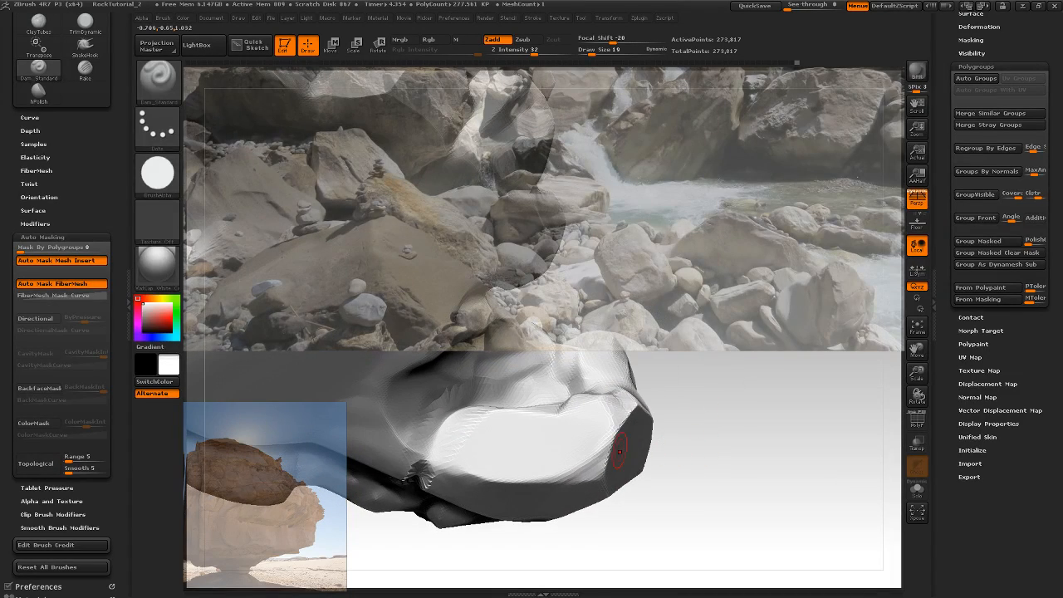
pyautogui.moveTo(664, 332)
pyautogui.mouseDown()
pyautogui.moveTo(686, 387)
pyautogui.moveTo(648, 391)
pyautogui.mouseUp()
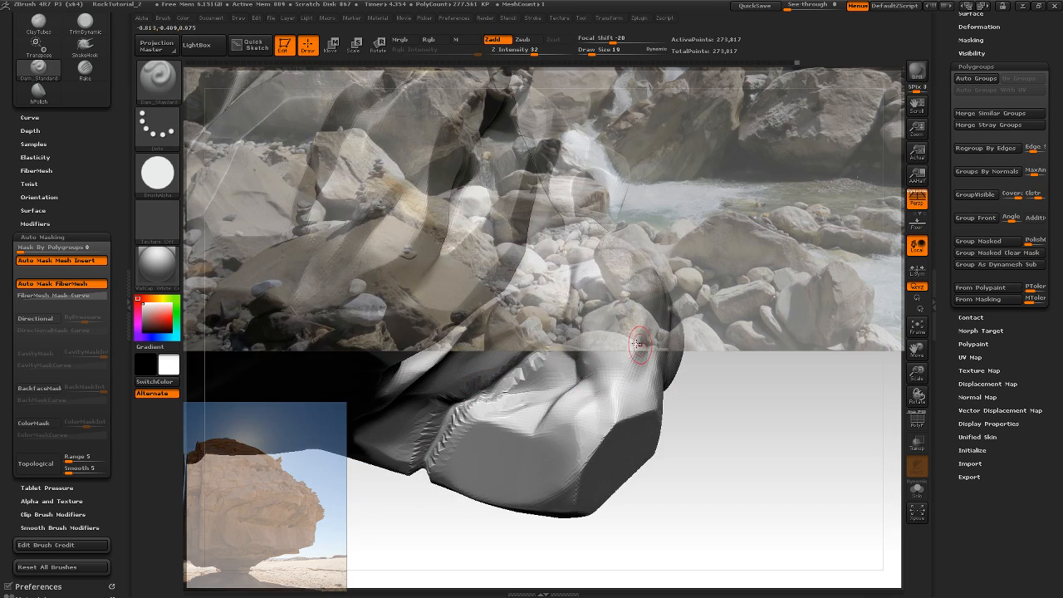
pyautogui.moveTo(638, 344)
pyautogui.mouseDown()
pyautogui.moveTo(721, 365)
pyautogui.moveTo(659, 434)
pyautogui.moveTo(482, 505)
pyautogui.mouseUp()
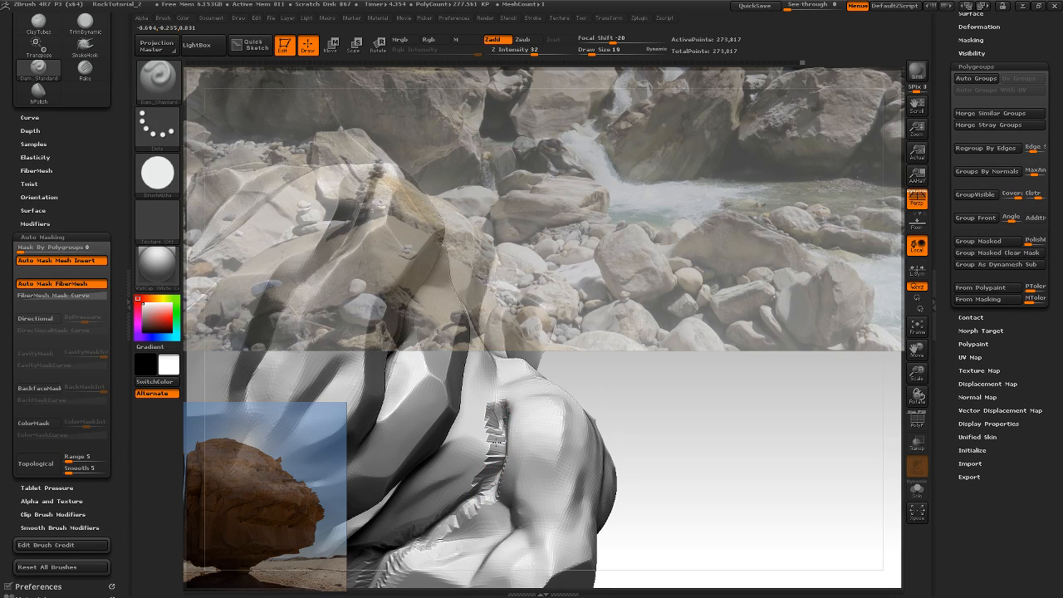
pyautogui.moveTo(671, 406)
pyautogui.mouseDown()
pyautogui.moveTo(656, 443)
pyautogui.moveTo(710, 378)
pyautogui.moveTo(738, 368)
pyautogui.moveTo(743, 397)
pyautogui.mouseUp()
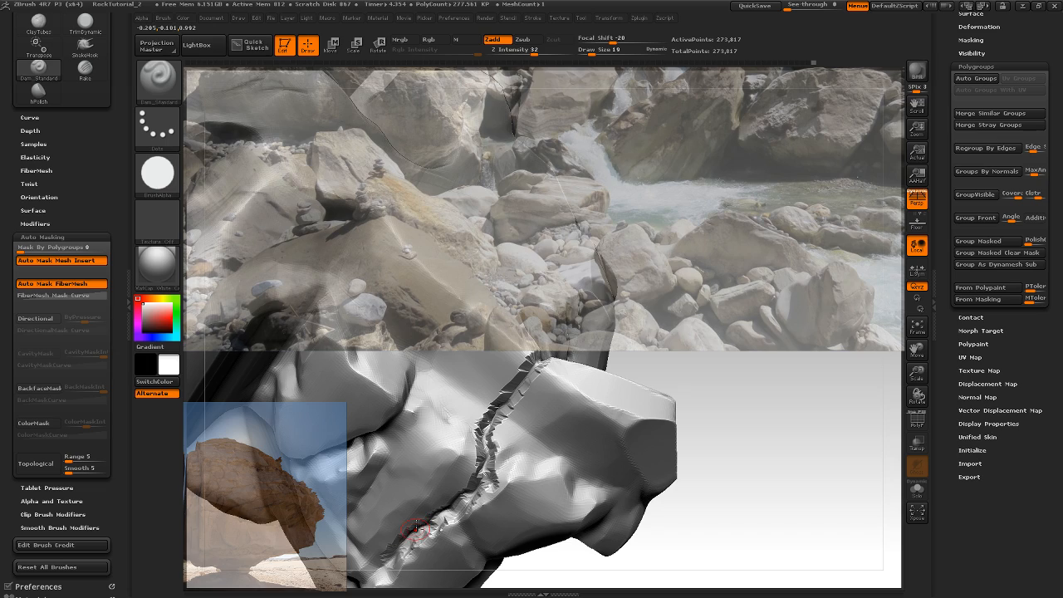
# Carve a second crack branching across the outcrop's end, separating the upper block from the smaller lumps beneath it
pyautogui.moveTo(731, 404)
pyautogui.mouseDown()
pyautogui.moveTo(723, 368)
pyautogui.moveTo(736, 373)
pyautogui.moveTo(729, 423)
pyautogui.moveTo(678, 413)
pyautogui.moveTo(644, 443)
pyautogui.moveTo(589, 360)
pyautogui.moveTo(621, 374)
pyautogui.moveTo(666, 446)
pyautogui.moveTo(672, 380)
pyautogui.moveTo(690, 385)
pyautogui.moveTo(688, 504)
pyautogui.moveTo(657, 463)
pyautogui.moveTo(707, 465)
pyautogui.moveTo(692, 451)
pyautogui.moveTo(727, 452)
pyautogui.moveTo(654, 445)
pyautogui.moveTo(414, 472)
pyautogui.mouseUp()
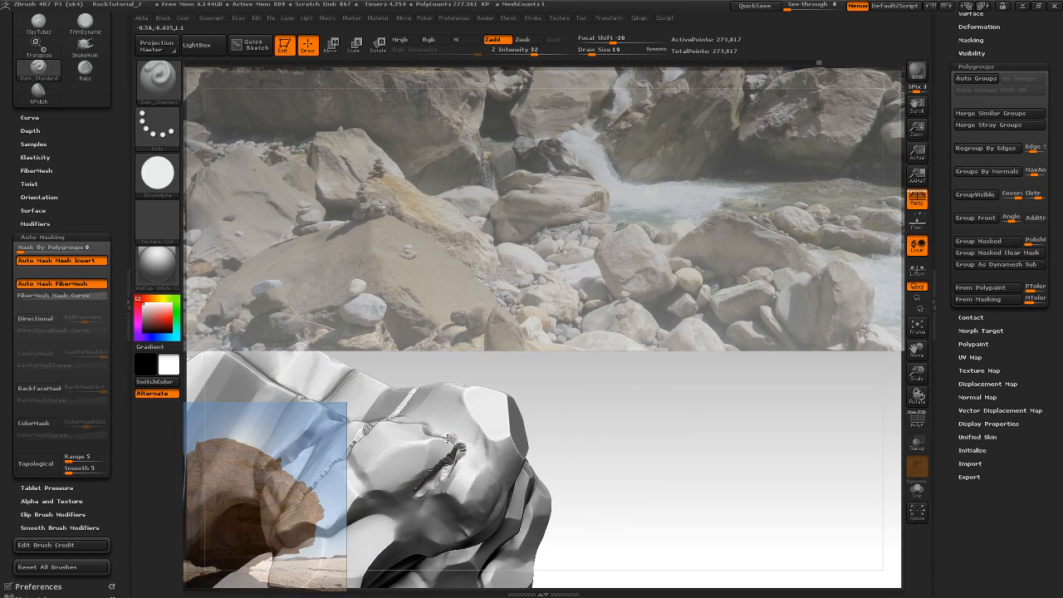
pyautogui.moveTo(473, 391)
pyautogui.mouseDown()
pyautogui.moveTo(553, 427)
pyautogui.moveTo(442, 427)
pyautogui.mouseUp()
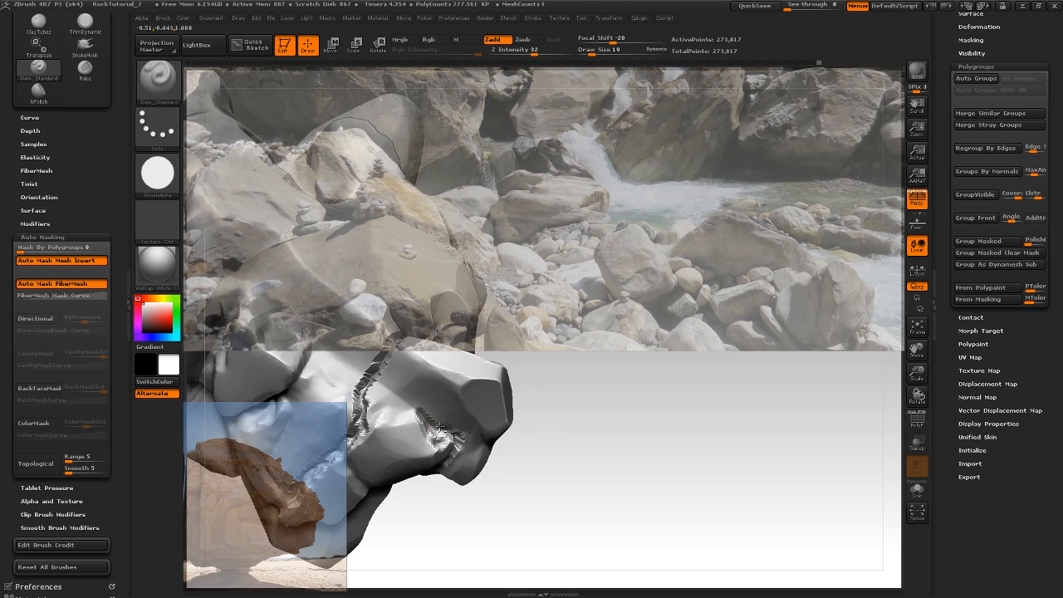
pyautogui.moveTo(609, 398)
pyautogui.mouseDown()
pyautogui.moveTo(507, 397)
pyautogui.moveTo(488, 432)
pyautogui.moveTo(505, 425)
pyautogui.moveTo(533, 338)
pyautogui.moveTo(449, 367)
pyautogui.moveTo(531, 253)
pyautogui.moveTo(584, 239)
pyautogui.mouseUp()
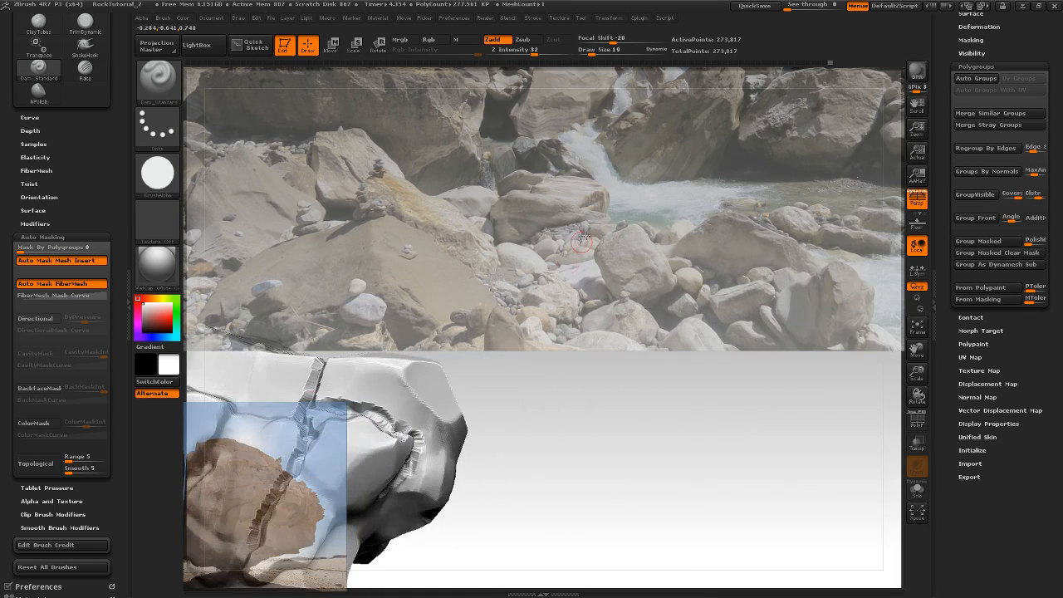
pyautogui.moveTo(501, 402); pyautogui.dragTo(425, 448)
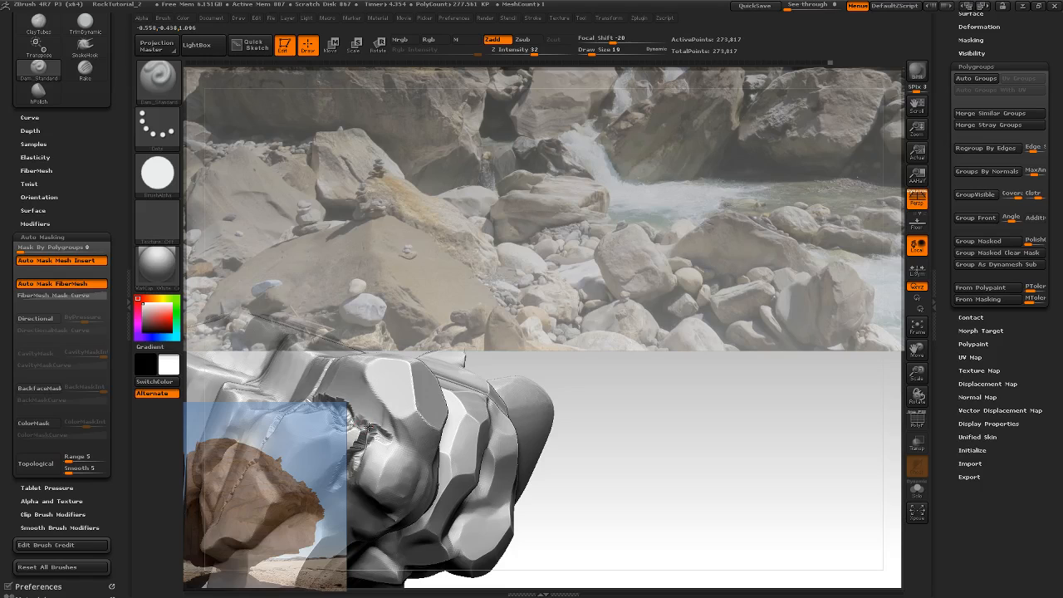
pyautogui.moveTo(615, 352); pyautogui.dragTo(370, 457)
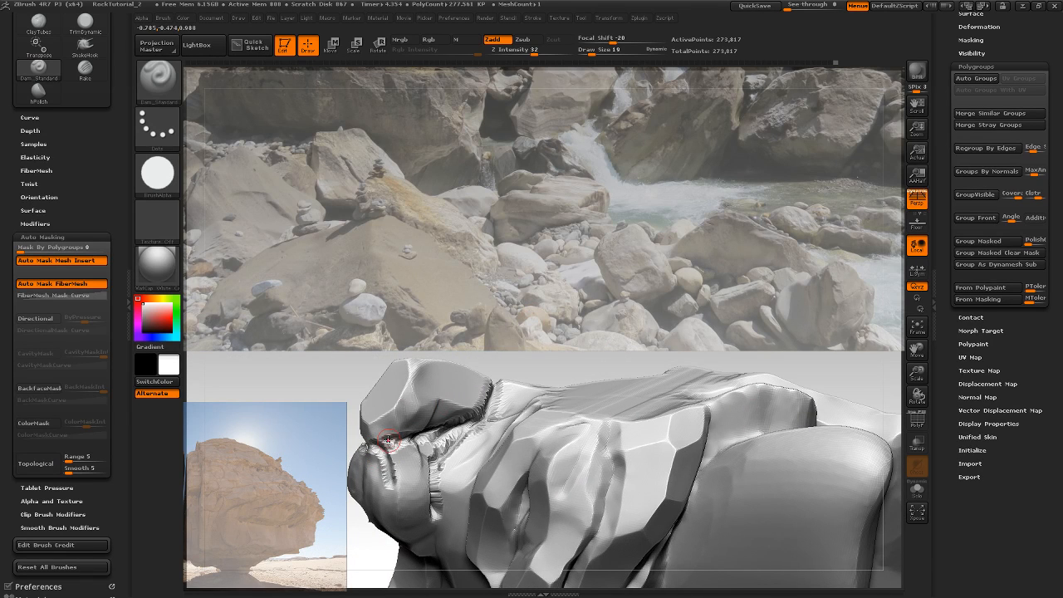
pyautogui.moveTo(426, 412)
pyautogui.mouseDown()
pyautogui.moveTo(564, 406)
pyautogui.moveTo(550, 394)
pyautogui.moveTo(534, 423)
pyautogui.moveTo(563, 396)
pyautogui.moveTo(572, 412)
pyautogui.moveTo(619, 391)
pyautogui.moveTo(643, 324)
pyautogui.moveTo(706, 320)
pyautogui.moveTo(654, 392)
pyautogui.moveTo(708, 352)
pyautogui.moveTo(700, 359)
pyautogui.mouseUp()
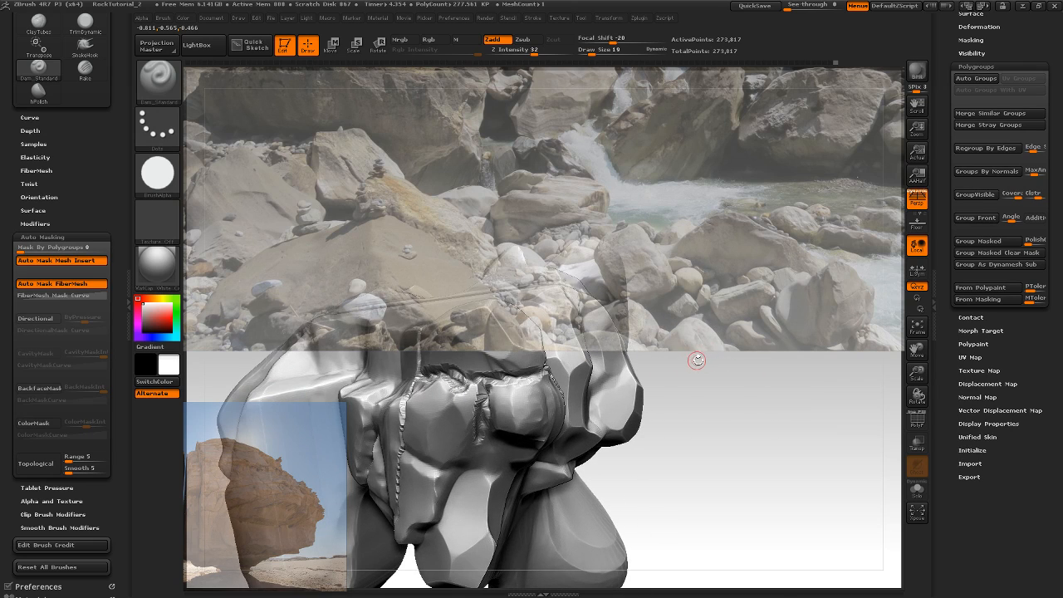
# Switch to the hPolish brush and flatten planes on the small lump and the block above the cracks
pyautogui.press('b')
pyautogui.press('h')
pyautogui.press('p')
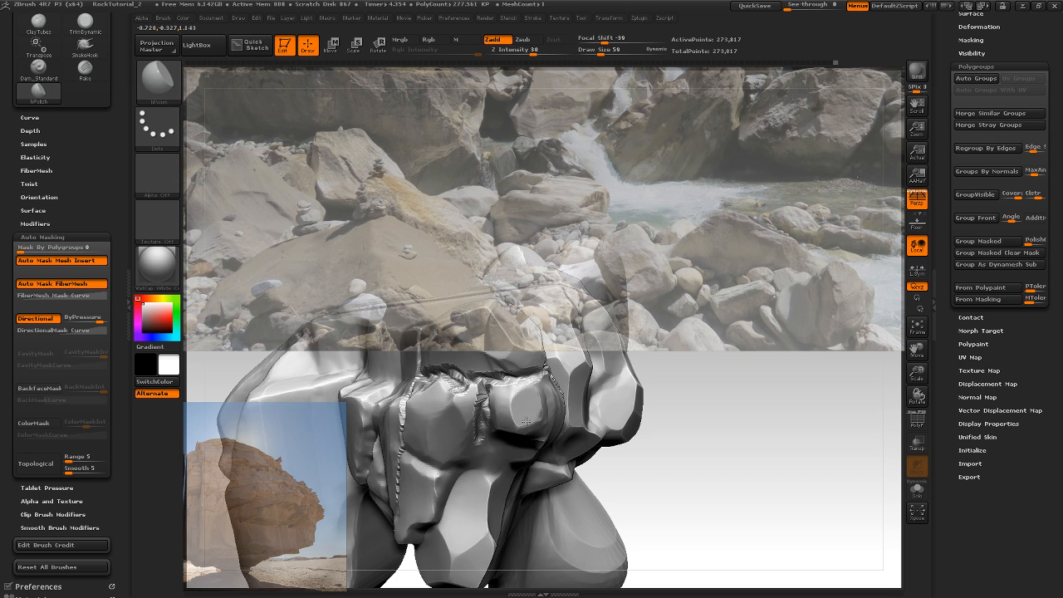
pyautogui.moveTo(738, 288); pyautogui.dragTo(566, 362)
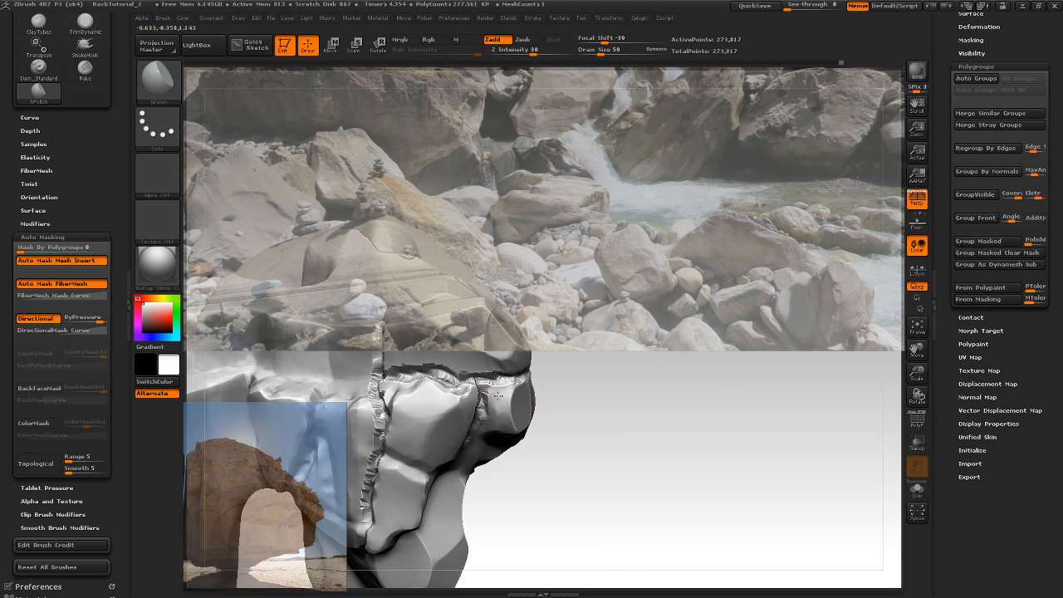
pyautogui.moveTo(505, 384); pyautogui.dragTo(570, 399)
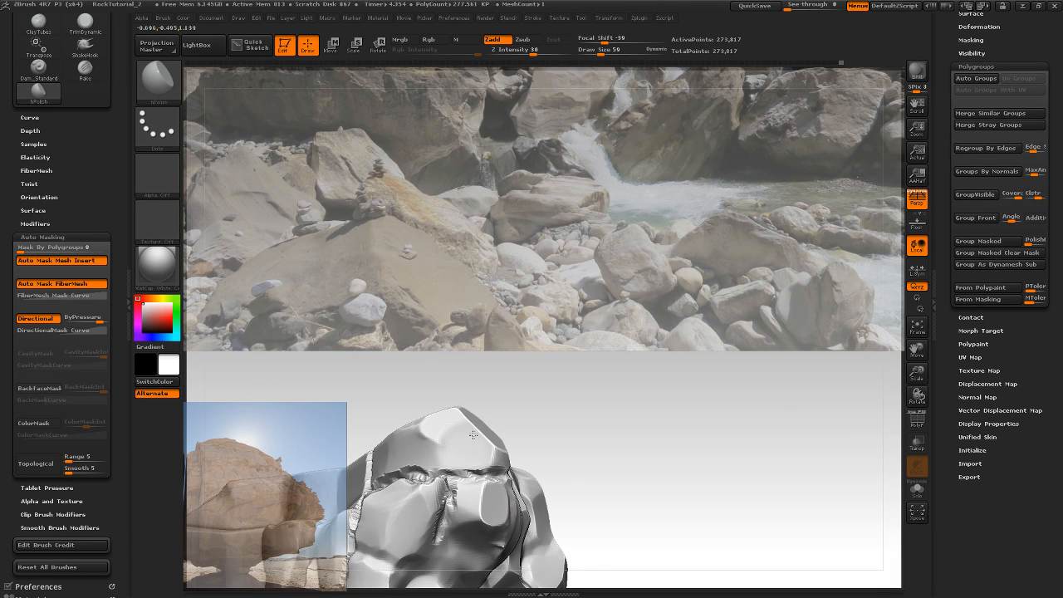
pyautogui.moveTo(455, 442)
pyautogui.mouseDown()
pyautogui.moveTo(473, 427)
pyautogui.moveTo(463, 412)
pyautogui.mouseUp()
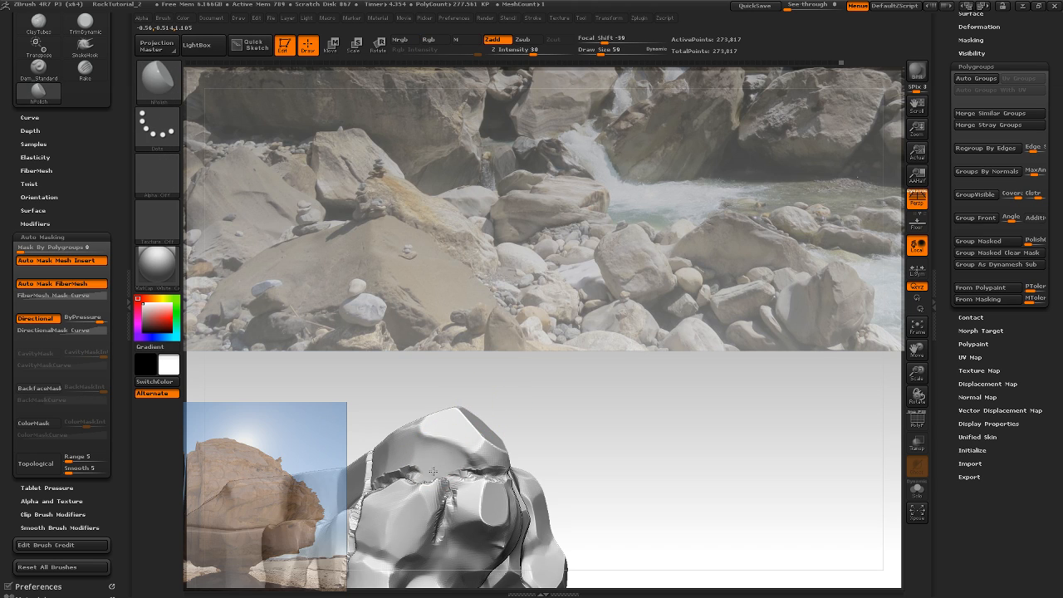
pyautogui.moveTo(441, 445); pyautogui.dragTo(423, 456)
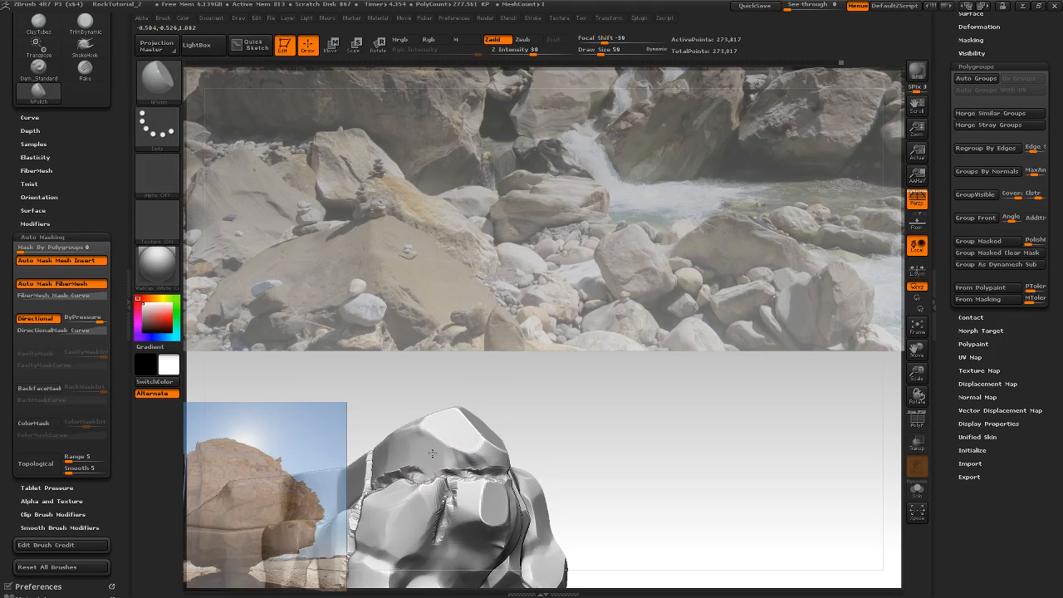
# Remesh the sculpt with DynaMesh and polish flat planes onto the outcrop's blunt end and top
pyautogui.moveTo(565, 374); pyautogui.dragTo(608, 479)
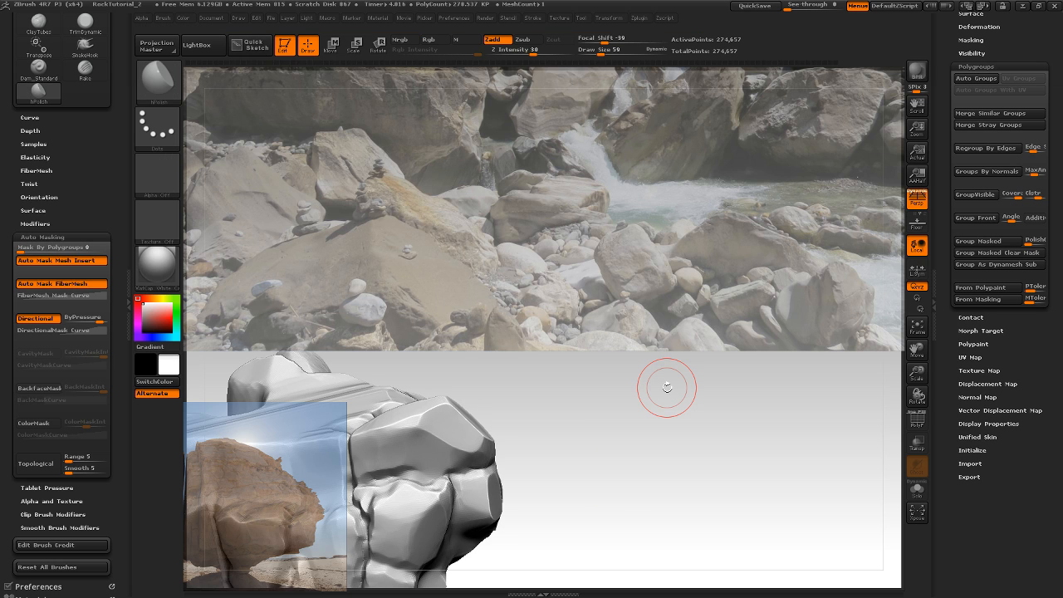
pyautogui.moveTo(667, 387); pyautogui.dragTo(615, 372)
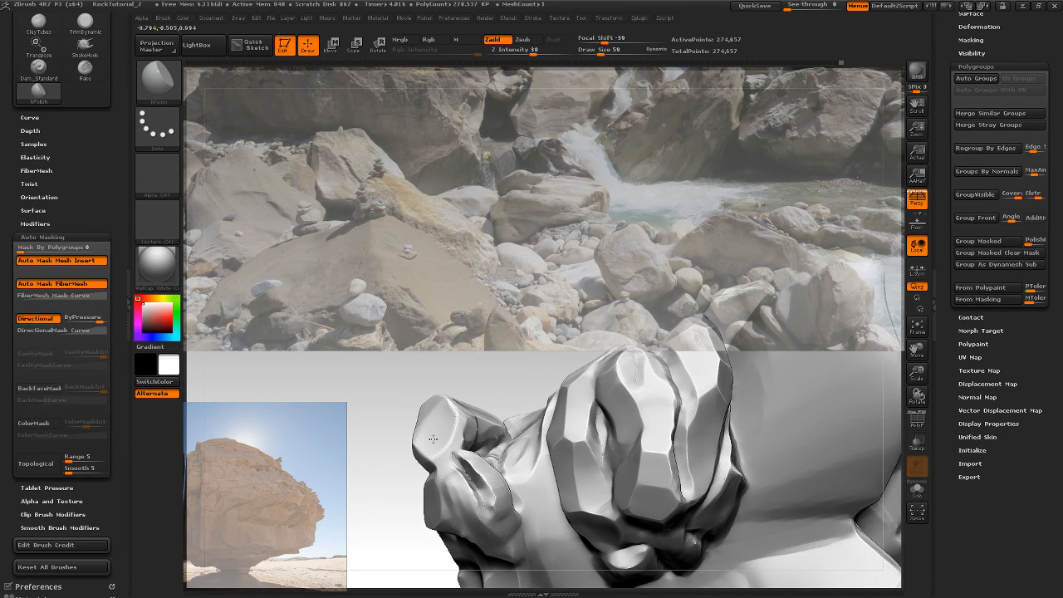
pyautogui.moveTo(508, 345); pyautogui.dragTo(464, 405)
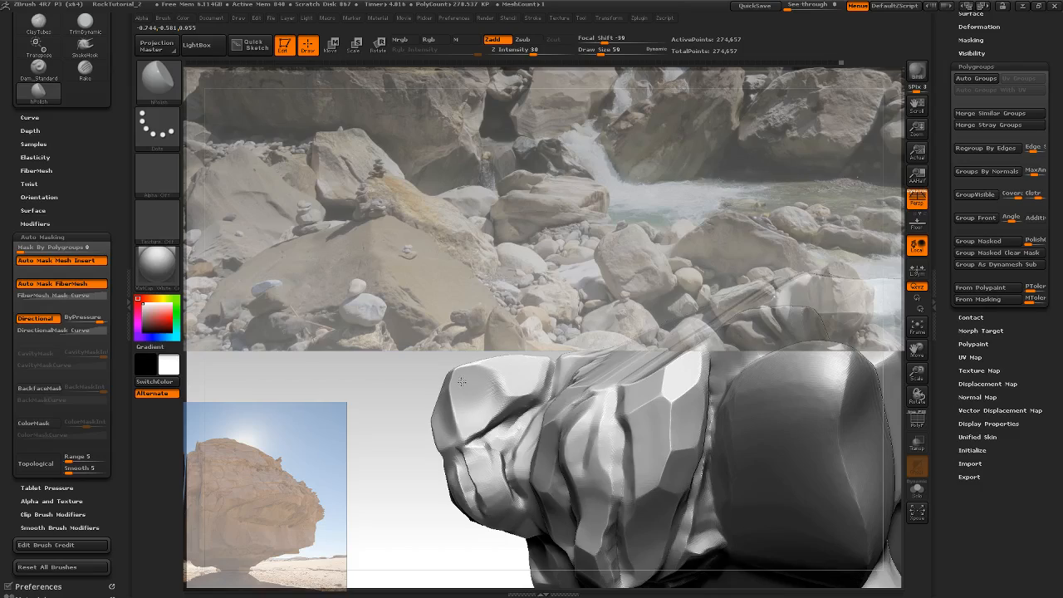
pyautogui.moveTo(462, 381)
pyautogui.mouseDown()
pyautogui.moveTo(525, 338)
pyautogui.moveTo(671, 351)
pyautogui.moveTo(615, 337)
pyautogui.moveTo(636, 423)
pyautogui.moveTo(617, 458)
pyautogui.moveTo(646, 523)
pyautogui.moveTo(669, 399)
pyautogui.moveTo(695, 340)
pyautogui.moveTo(731, 370)
pyautogui.moveTo(736, 392)
pyautogui.moveTo(639, 354)
pyautogui.moveTo(617, 403)
pyautogui.moveTo(695, 485)
pyautogui.moveTo(651, 431)
pyautogui.mouseUp()
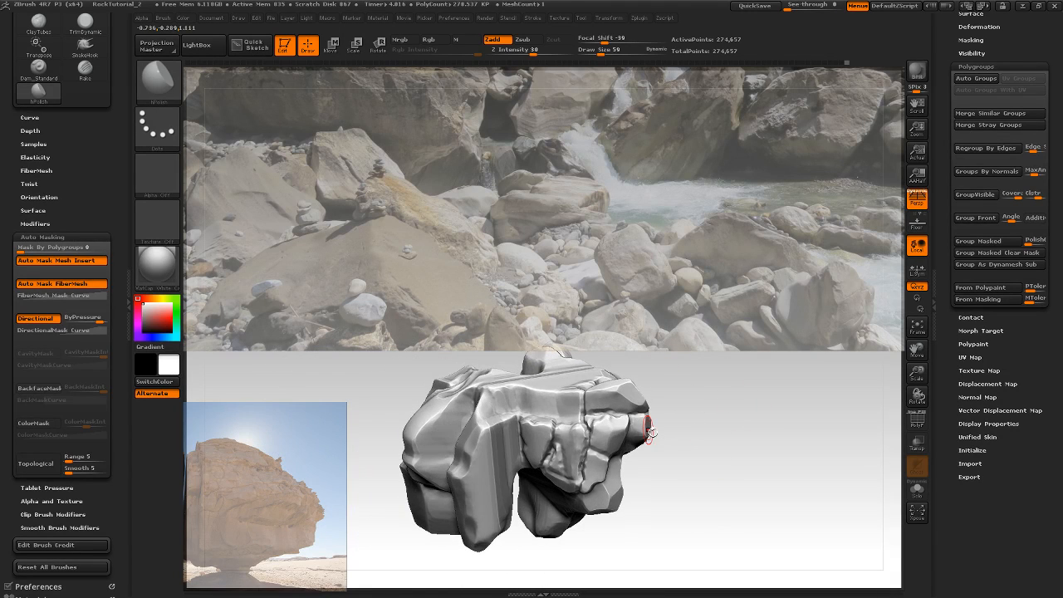
# Turn on the PolyFrame display to inspect the rock's polygroups, isolating one group and restoring the full mesh
pyautogui.moveTo(476, 499); pyautogui.dragTo(903, 453)
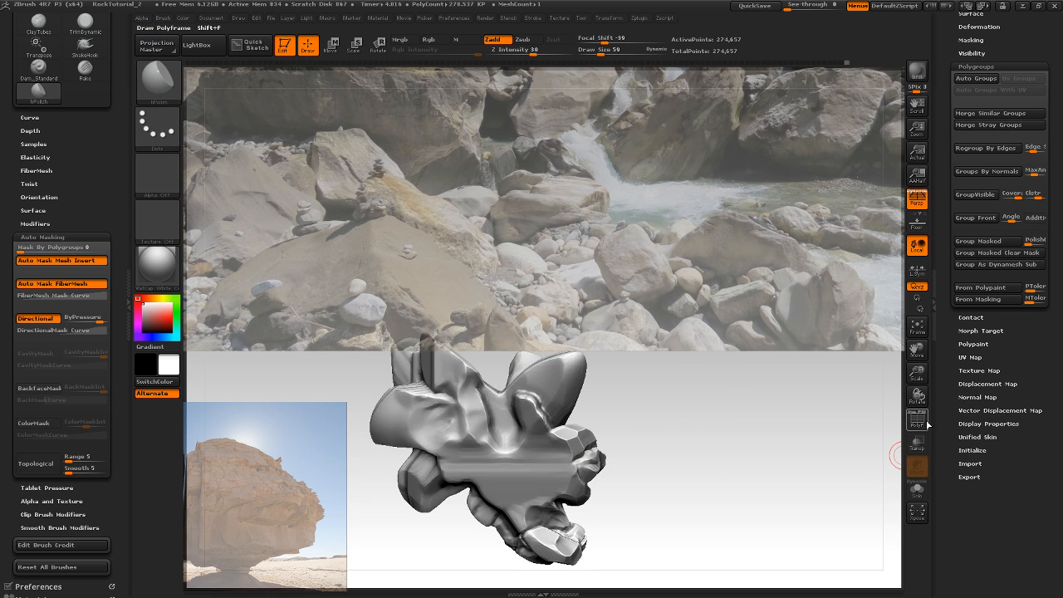
pyautogui.click(919, 422)
pyautogui.keyDown('alt'); pyautogui.moveTo(643, 495); pyautogui.dragTo(668, 500); pyautogui.keyUp('alt')
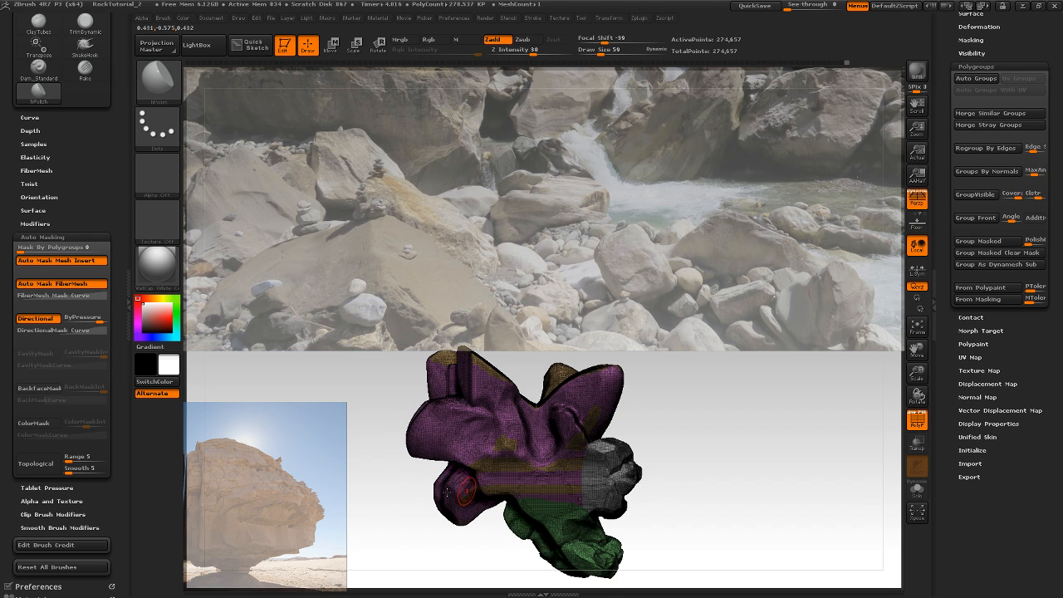
pyautogui.moveTo(671, 486)
pyautogui.mouseDown()
pyautogui.moveTo(677, 383)
pyautogui.moveTo(661, 441)
pyautogui.moveTo(683, 356)
pyautogui.moveTo(687, 463)
pyautogui.moveTo(707, 447)
pyautogui.moveTo(654, 415)
pyautogui.moveTo(648, 375)
pyautogui.moveTo(632, 365)
pyautogui.moveTo(669, 432)
pyautogui.moveTo(714, 459)
pyautogui.moveTo(685, 471)
pyautogui.moveTo(748, 411)
pyautogui.moveTo(747, 506)
pyautogui.moveTo(703, 507)
pyautogui.moveTo(668, 434)
pyautogui.moveTo(518, 374)
pyautogui.mouseUp()
pyautogui.keyDown('ctrl'); pyautogui.keyDown('shift'); pyautogui.click(672, 451); pyautogui.keyUp('shift'); pyautogui.keyUp('ctrl')
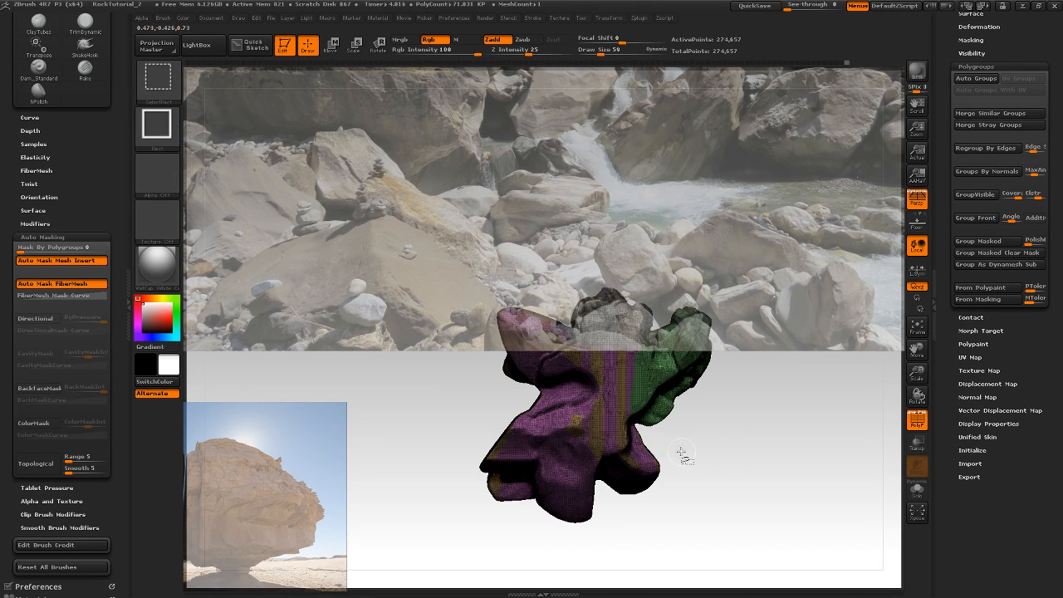
pyautogui.hotkey('ctrl', 'shift')
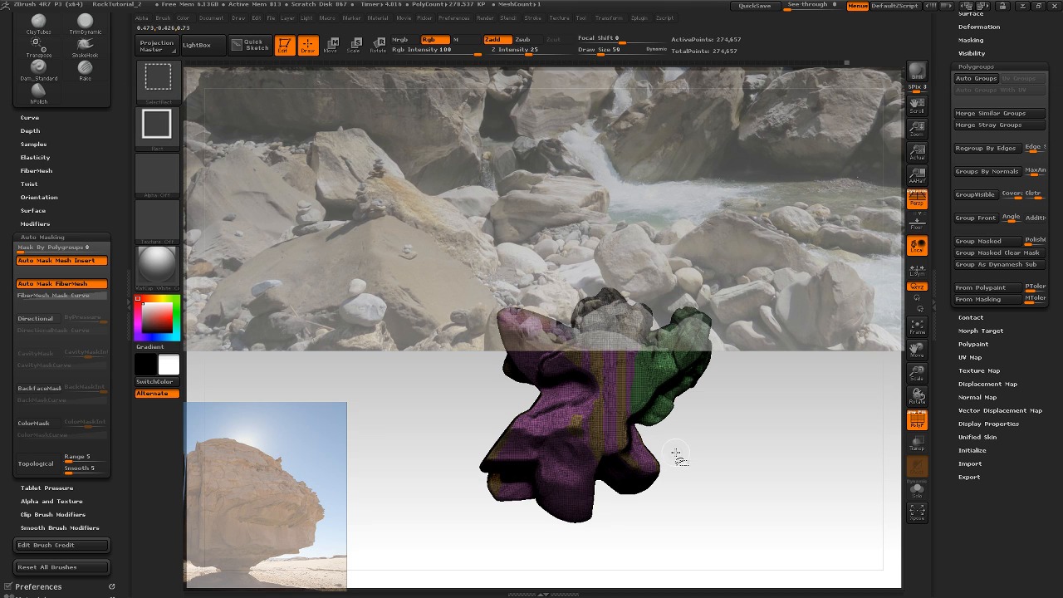
# Lasso-mask the unfinished lobes at one end of the rock, apply Group Masked, and turn off the PolyFrame display
pyautogui.press('ctrl')
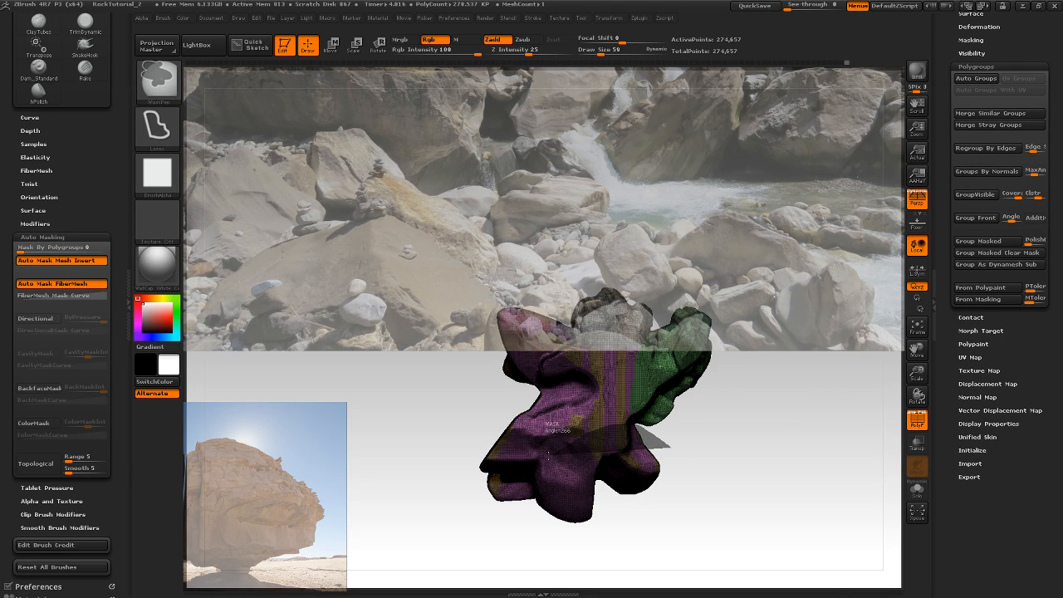
pyautogui.moveTo(521, 478)
pyautogui.keyDown('ctrl'); pyautogui.mouseDown()
pyautogui.moveTo(503, 538)
pyautogui.moveTo(666, 540)
pyautogui.moveTo(672, 528)
pyautogui.mouseUp(); pyautogui.keyUp('ctrl')
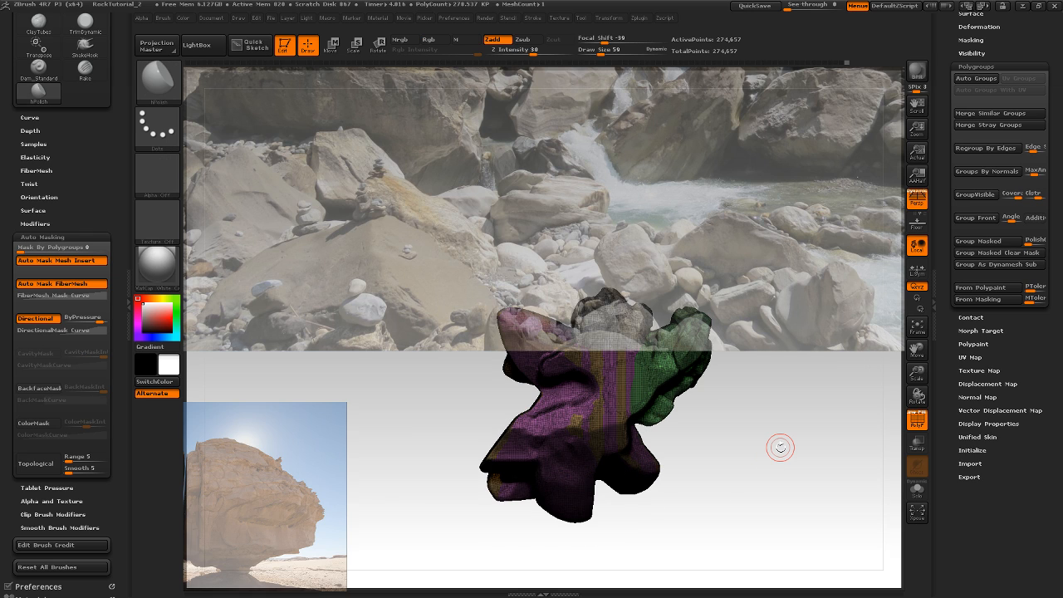
pyautogui.click(980, 240)
pyautogui.moveTo(778, 444); pyautogui.dragTo(800, 446)
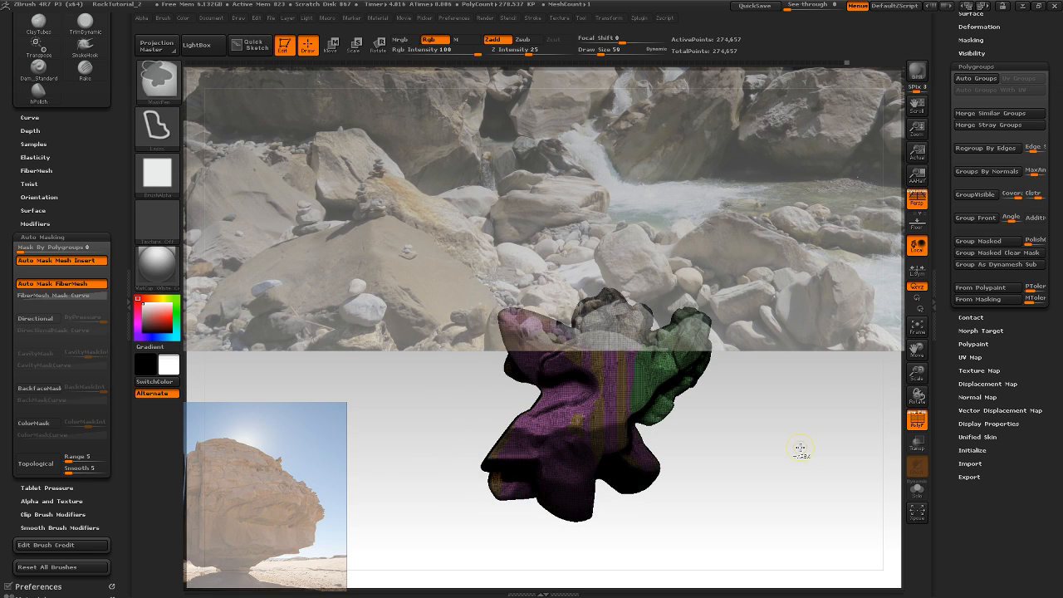
pyautogui.moveTo(786, 382); pyautogui.dragTo(889, 392)
pyautogui.click(917, 422)
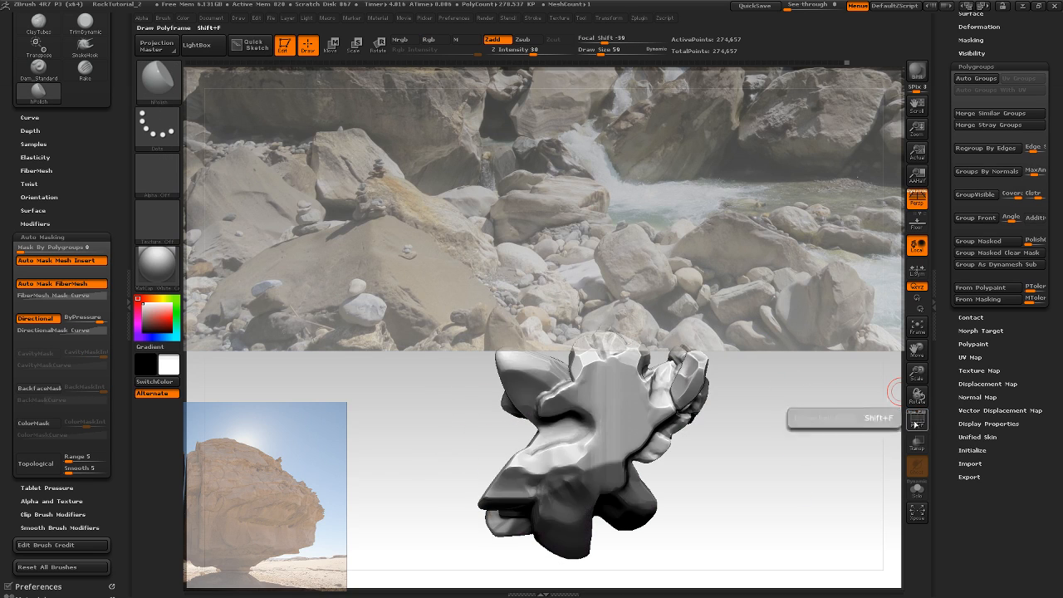
pyautogui.moveTo(807, 451); pyautogui.dragTo(896, 389)
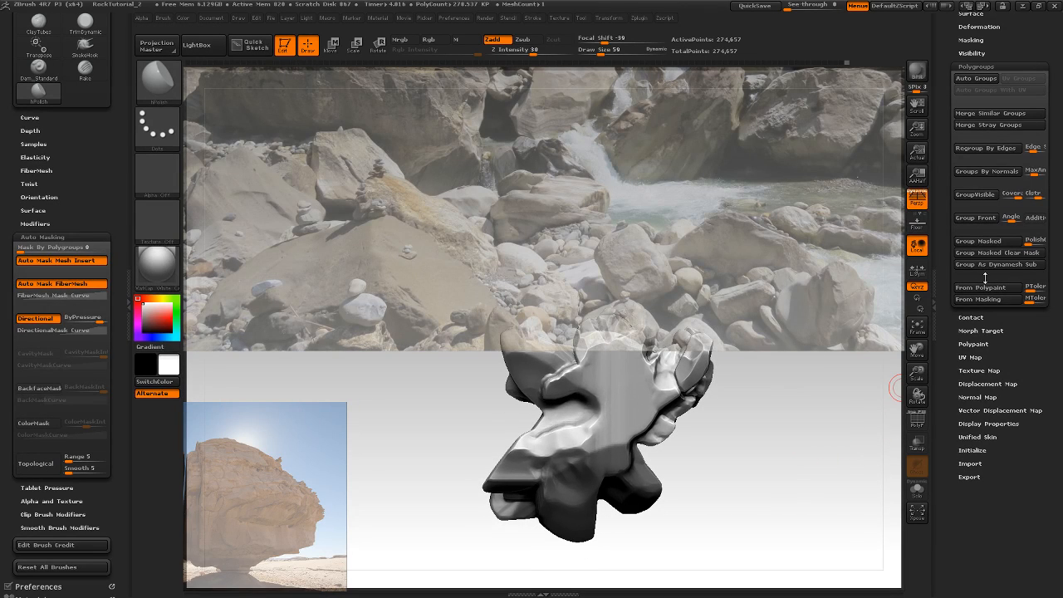
pyautogui.click(996, 243)
pyautogui.moveTo(792, 420)
pyautogui.mouseDown()
pyautogui.moveTo(794, 363)
pyautogui.moveTo(803, 408)
pyautogui.mouseUp()
pyautogui.keyDown('ctrl'); pyautogui.click(795, 422); pyautogui.keyUp('ctrl')
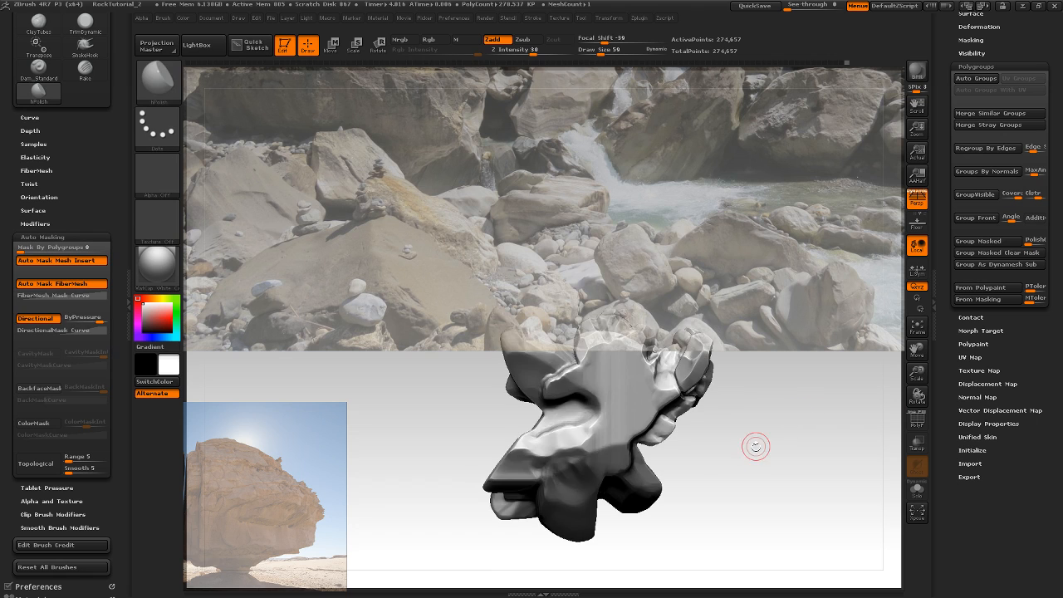
# Extend the mask with lasso selections over the adjoining ledge and the remaining unmasked parts of the unfinished lobes
pyautogui.moveTo(786, 348)
pyautogui.mouseDown()
pyautogui.moveTo(782, 388)
pyautogui.moveTo(756, 429)
pyautogui.moveTo(591, 428)
pyautogui.mouseUp()
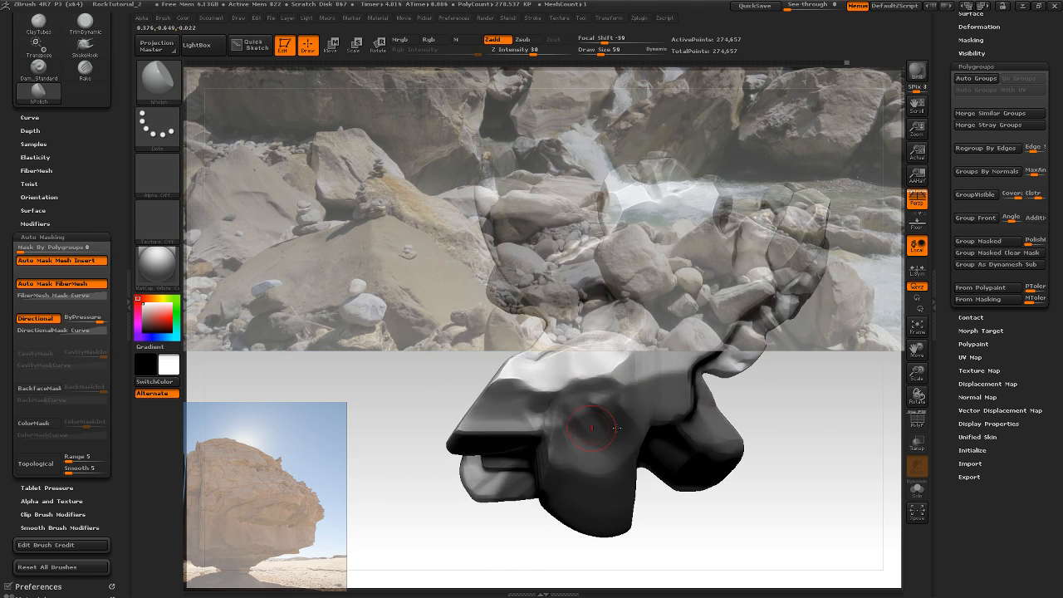
pyautogui.press('ctrl')
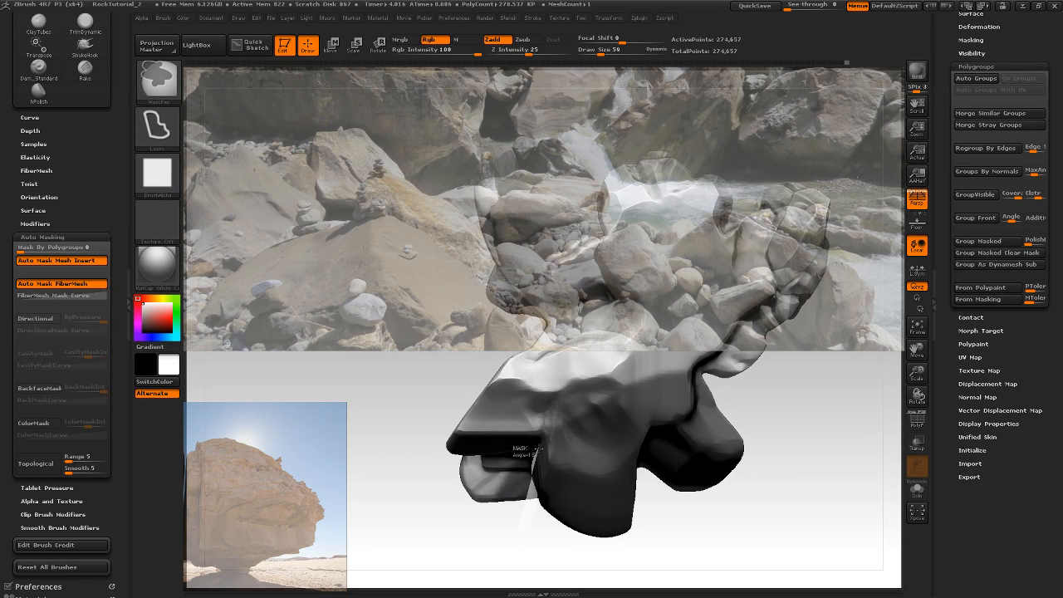
pyautogui.moveTo(542, 420)
pyautogui.keyDown('ctrl'); pyautogui.mouseDown()
pyautogui.moveTo(415, 451)
pyautogui.moveTo(449, 521)
pyautogui.mouseUp(); pyautogui.keyUp('ctrl')
pyautogui.moveTo(796, 435)
pyautogui.mouseDown()
pyautogui.moveTo(819, 363)
pyautogui.moveTo(842, 390)
pyautogui.mouseUp()
pyautogui.moveTo(850, 426)
pyautogui.mouseDown()
pyautogui.moveTo(848, 411)
pyautogui.moveTo(793, 487)
pyautogui.moveTo(809, 395)
pyautogui.moveTo(826, 422)
pyautogui.moveTo(818, 432)
pyautogui.moveTo(853, 445)
pyautogui.moveTo(849, 477)
pyautogui.moveTo(845, 433)
pyautogui.moveTo(836, 498)
pyautogui.moveTo(845, 472)
pyautogui.moveTo(772, 468)
pyautogui.mouseUp()
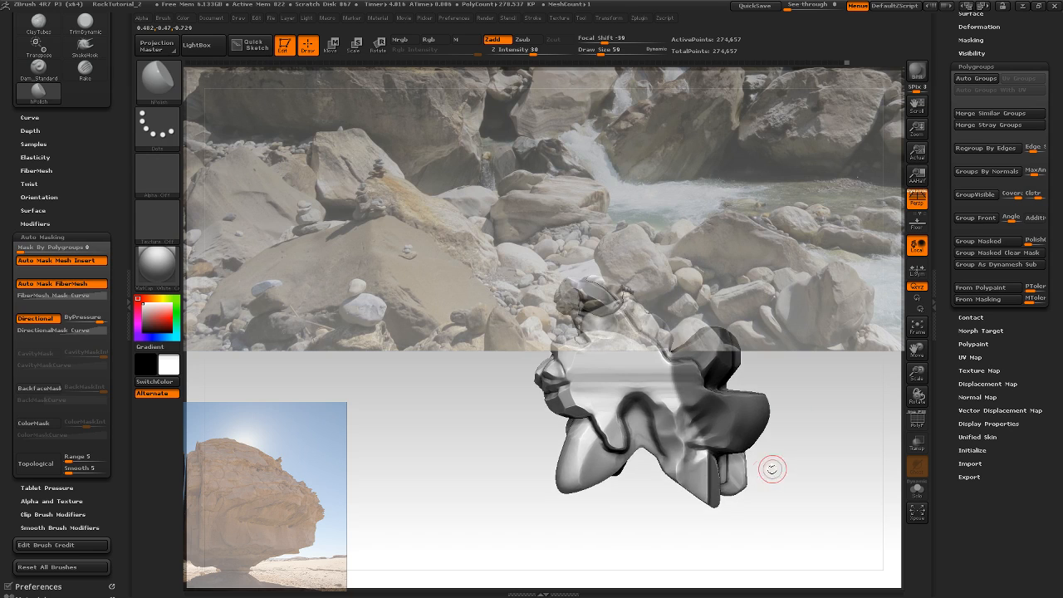
pyautogui.press('ctrl')
pyautogui.keyDown('ctrl'); pyautogui.moveTo(731, 519); pyautogui.dragTo(653, 481); pyautogui.keyUp('ctrl')
pyautogui.moveTo(635, 397)
pyautogui.keyDown('ctrl'); pyautogui.mouseDown()
pyautogui.moveTo(652, 334)
pyautogui.moveTo(788, 317)
pyautogui.moveTo(844, 389)
pyautogui.moveTo(797, 397)
pyautogui.moveTo(806, 451)
pyautogui.moveTo(826, 434)
pyautogui.moveTo(761, 426)
pyautogui.moveTo(702, 487)
pyautogui.moveTo(810, 468)
pyautogui.mouseUp(); pyautogui.keyUp('ctrl')
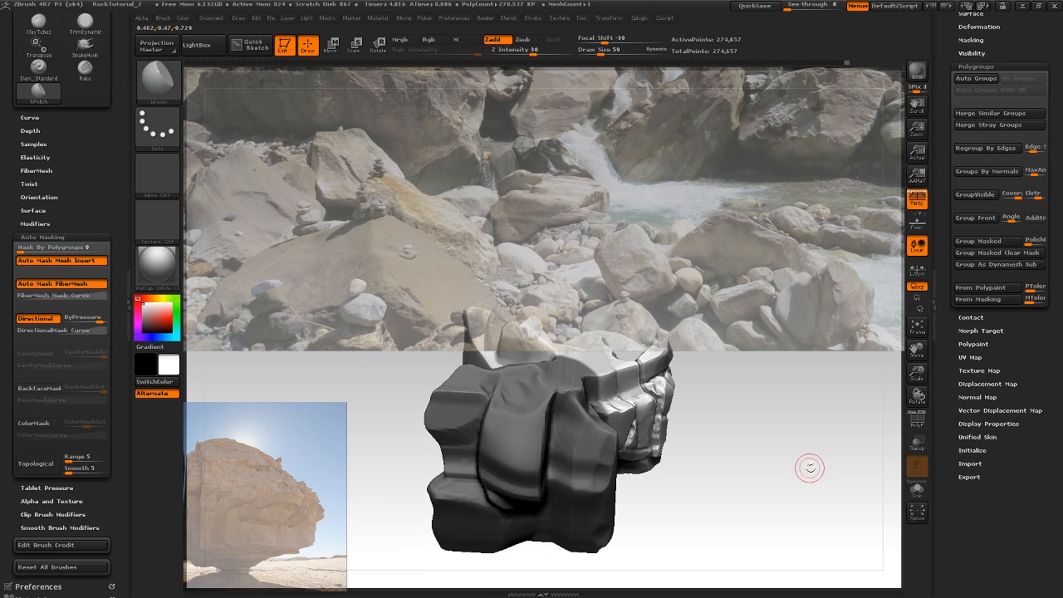
# Apply Group Masked to the rock, check the split with PolyFrame, and isolate the polygroup containing the unfinished lobes
pyautogui.click(984, 245)
pyautogui.moveTo(839, 398)
pyautogui.mouseDown()
pyautogui.moveTo(824, 419)
pyautogui.moveTo(767, 429)
pyautogui.moveTo(814, 432)
pyautogui.moveTo(847, 406)
pyautogui.moveTo(878, 415)
pyautogui.moveTo(848, 392)
pyautogui.moveTo(895, 428)
pyautogui.moveTo(878, 388)
pyautogui.moveTo(847, 384)
pyautogui.moveTo(893, 360)
pyautogui.moveTo(882, 407)
pyautogui.moveTo(705, 339)
pyautogui.moveTo(785, 374)
pyautogui.moveTo(823, 434)
pyautogui.moveTo(921, 425)
pyautogui.moveTo(823, 434)
pyautogui.moveTo(838, 467)
pyautogui.moveTo(653, 433)
pyautogui.mouseUp()
pyautogui.click(917, 422)
pyautogui.click(920, 426)
pyautogui.hotkey('ctrl', 'shift')
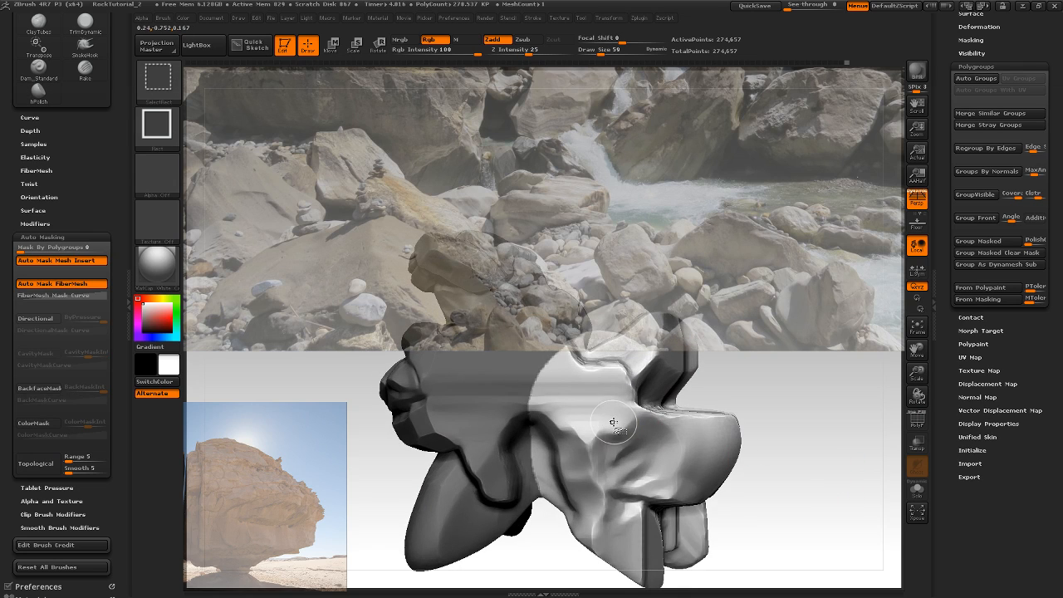
pyautogui.keyDown('ctrl'); pyautogui.keyDown('shift'); pyautogui.click(609, 433); pyautogui.keyUp('shift'); pyautogui.keyUp('ctrl')
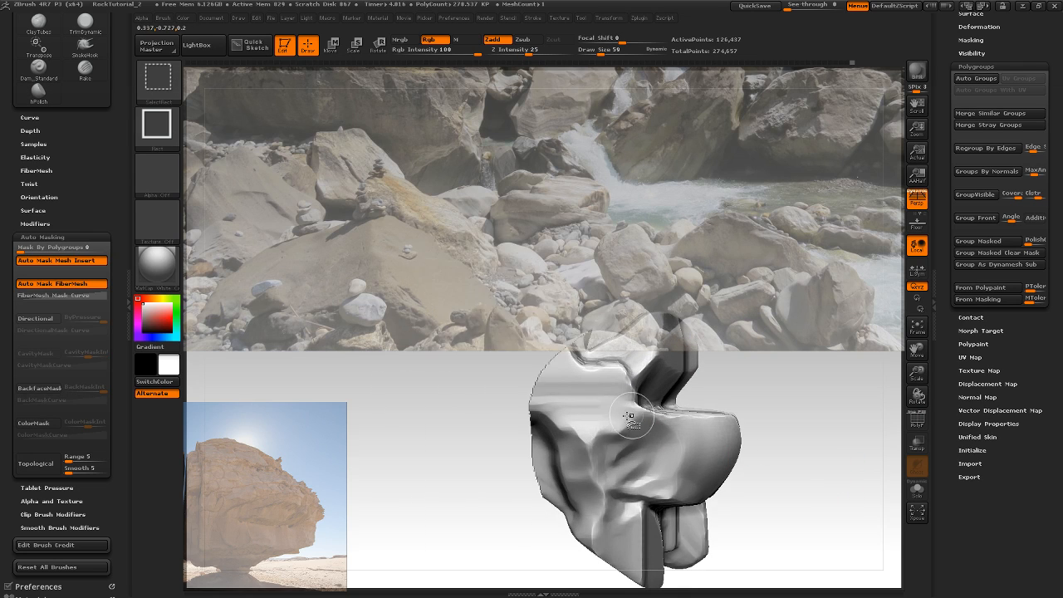
pyautogui.moveTo(797, 408); pyautogui.dragTo(751, 461)
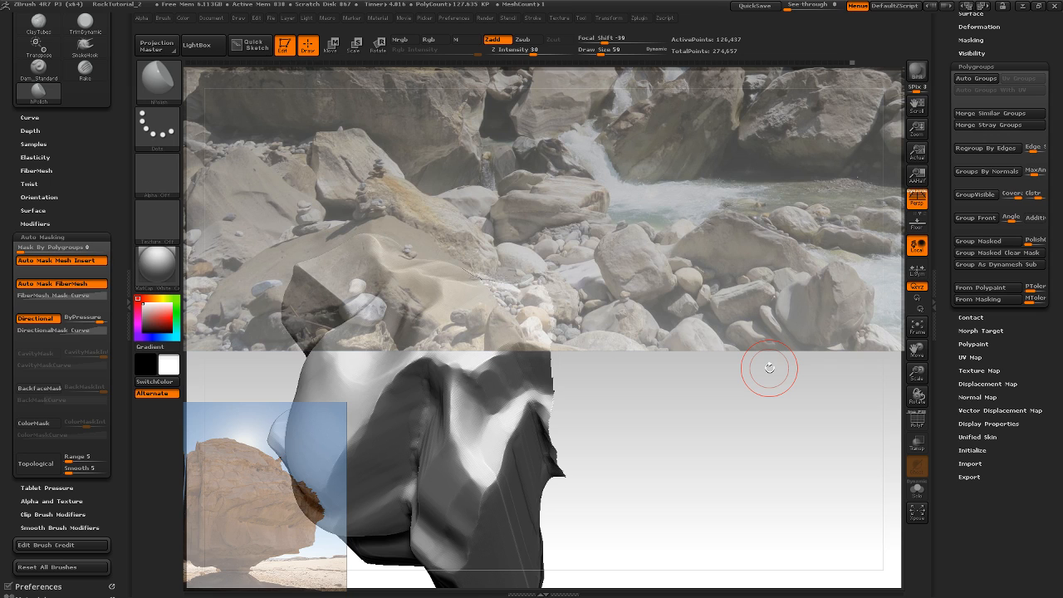
# Enlarge and reposition the river boulder reference photo across the canvas in SpotLight, and lower the reference images' opacity
pyautogui.press('z')
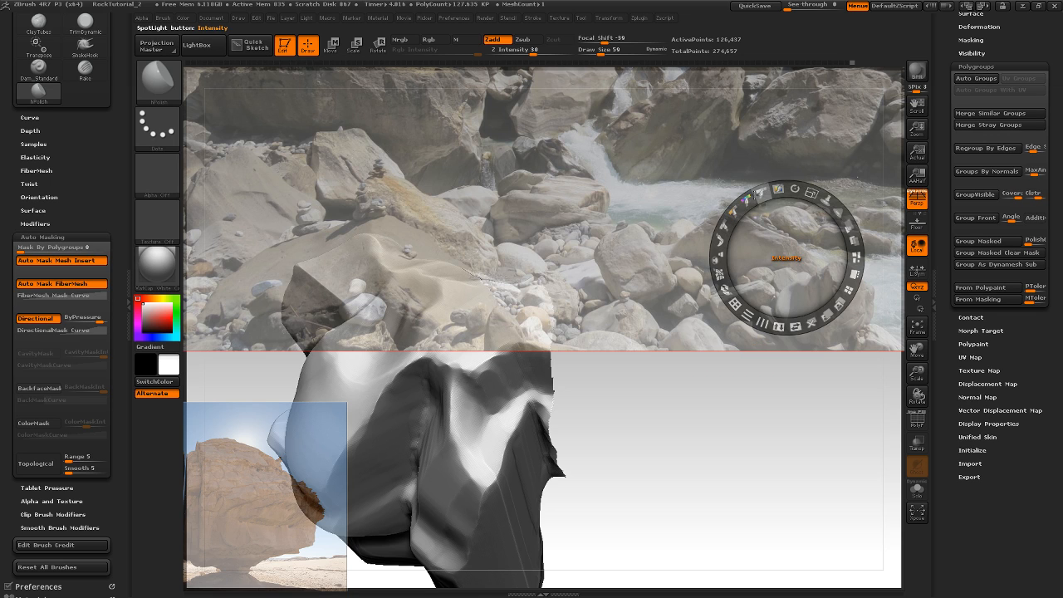
pyautogui.moveTo(771, 219); pyautogui.dragTo(943, 409)
pyautogui.moveTo(852, 382); pyautogui.dragTo(962, 237)
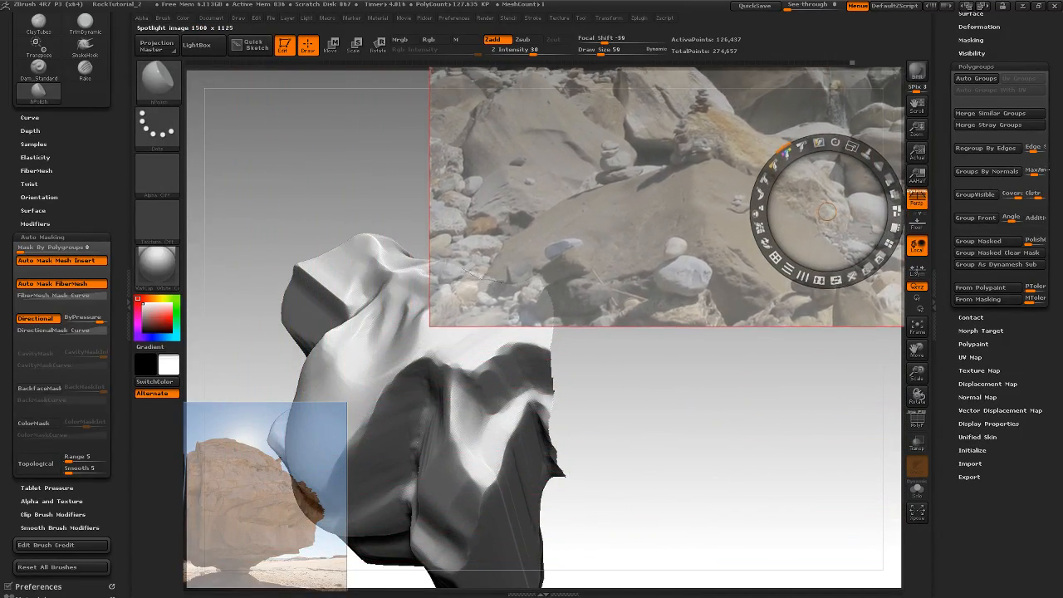
pyautogui.moveTo(980, 247); pyautogui.dragTo(974, 300)
pyautogui.moveTo(852, 278); pyautogui.dragTo(885, 304)
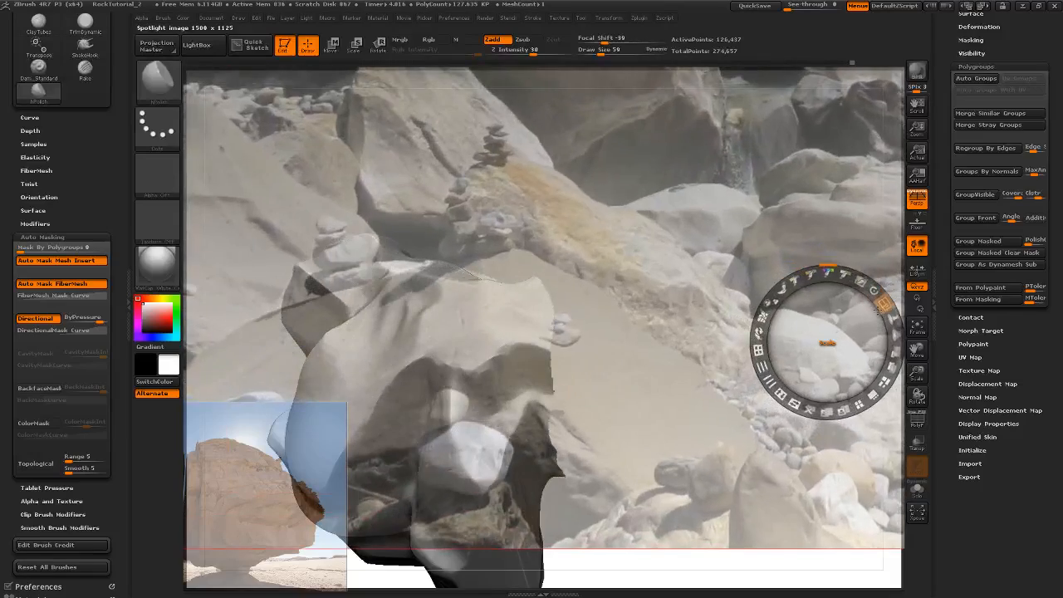
pyautogui.moveTo(853, 343); pyautogui.dragTo(709, 515)
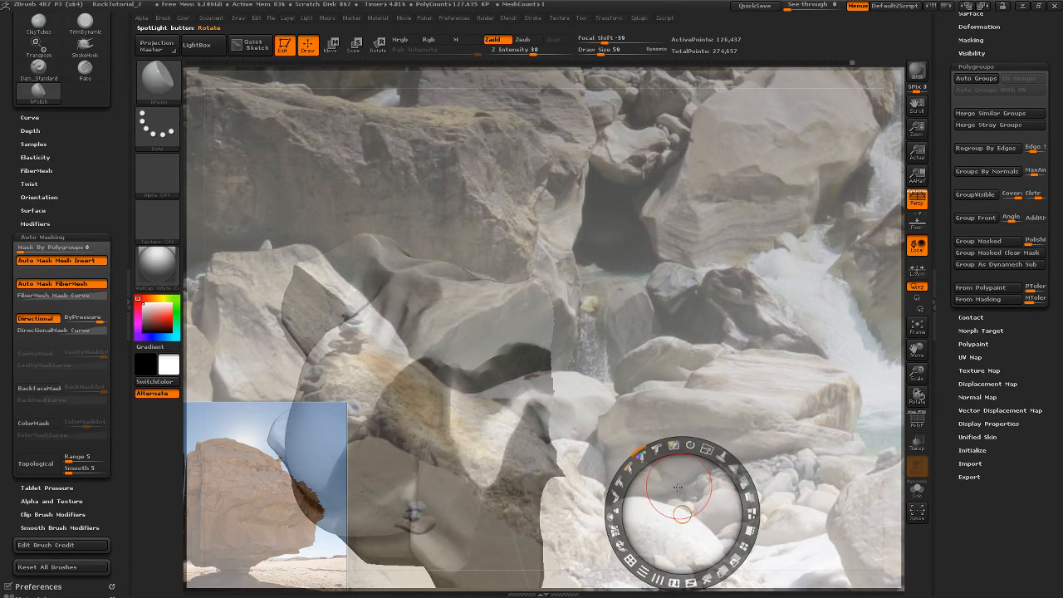
pyautogui.moveTo(677, 487); pyautogui.dragTo(448, 452)
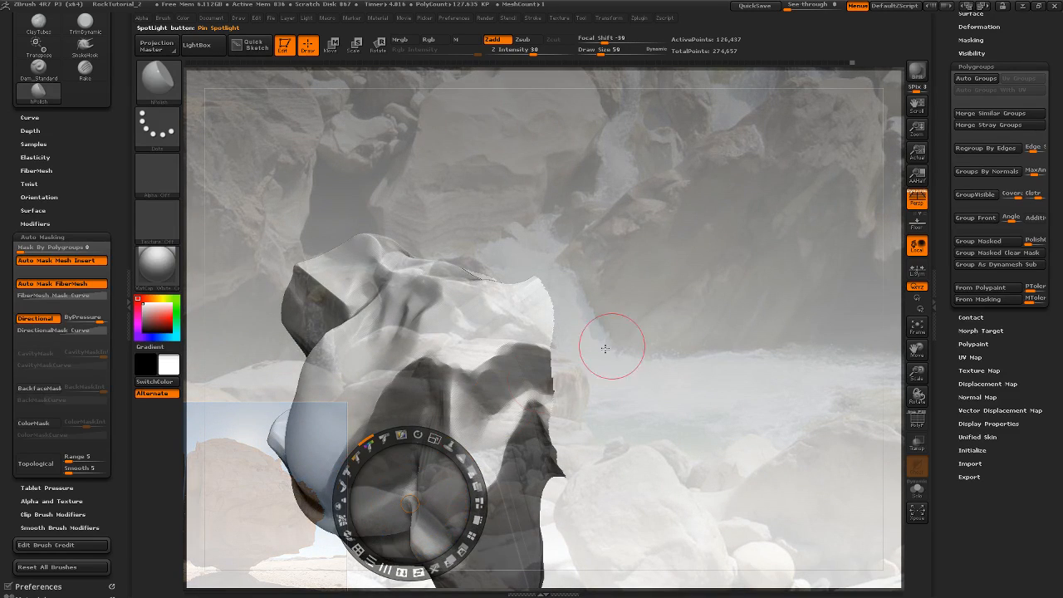
pyautogui.press('z')
# Choose the ClayBuildup brush for the isolated rock piece and turn off its backface masking
pyautogui.moveTo(657, 373)
pyautogui.mouseDown()
pyautogui.moveTo(672, 357)
pyautogui.moveTo(719, 356)
pyautogui.moveTo(711, 348)
pyautogui.moveTo(760, 309)
pyautogui.moveTo(789, 341)
pyautogui.moveTo(772, 332)
pyautogui.moveTo(798, 299)
pyautogui.moveTo(819, 350)
pyautogui.moveTo(782, 345)
pyautogui.moveTo(794, 372)
pyautogui.mouseUp()
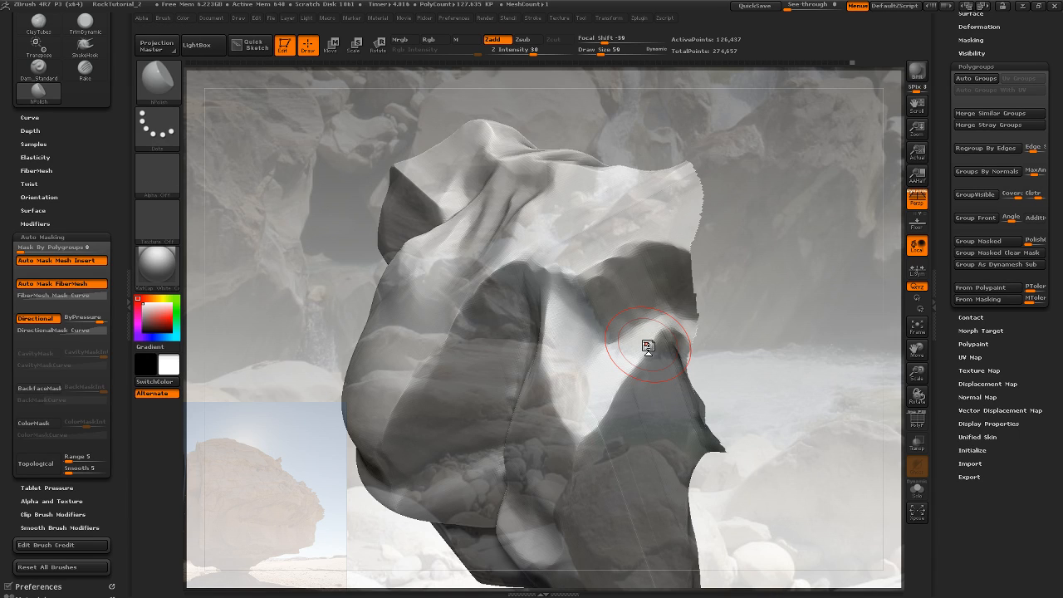
pyautogui.moveTo(720, 274); pyautogui.dragTo(709, 319)
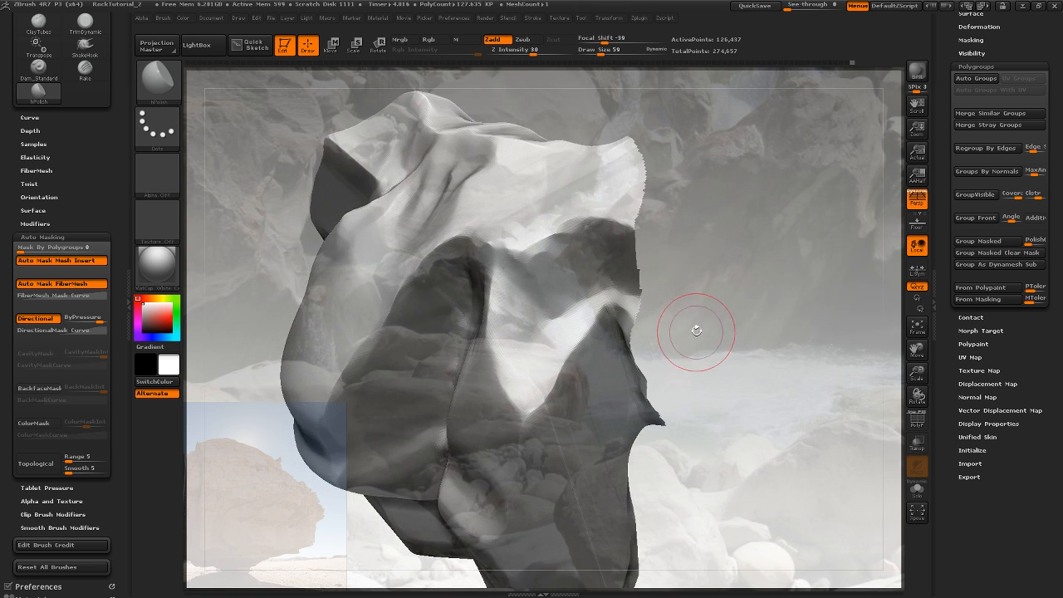
pyautogui.press('b')
pyautogui.press('r')
pyautogui.press('k')
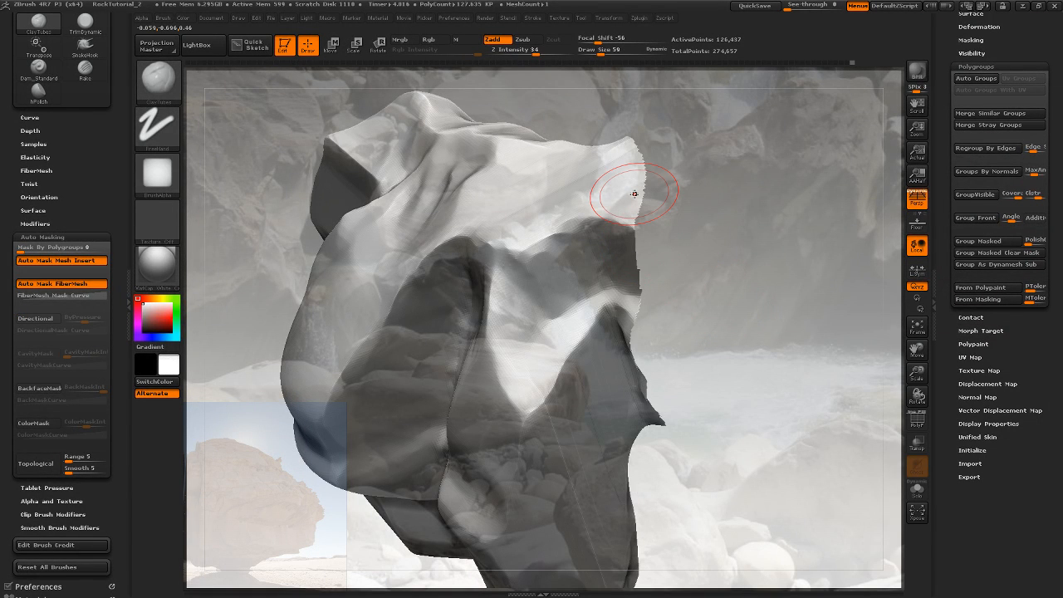
pyautogui.press('b')
pyautogui.press('c')
pyautogui.press('b')
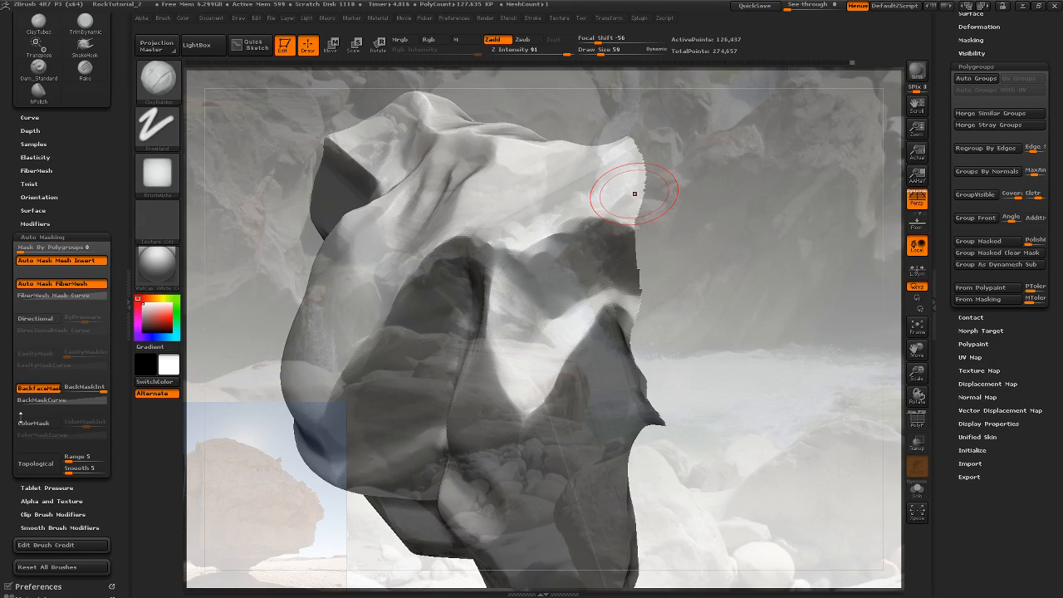
pyautogui.click(38, 388)
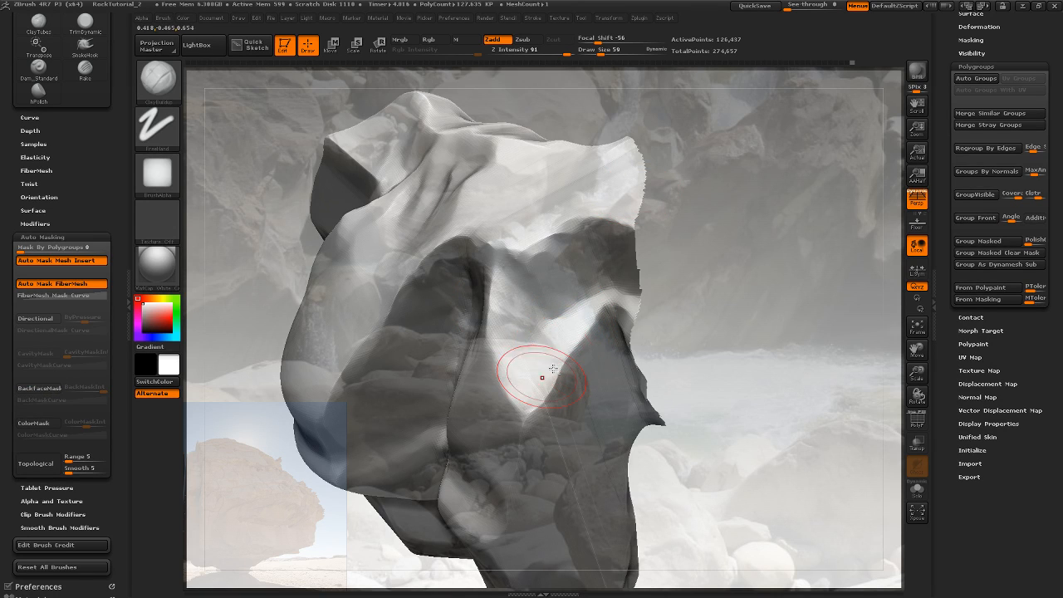
# Build up clay in vertical strokes along the hollow between the ridges of the unfinished end, working from several angles
pyautogui.moveTo(576, 338); pyautogui.dragTo(566, 401)
pyautogui.moveTo(571, 343)
pyautogui.mouseDown()
pyautogui.moveTo(551, 406)
pyautogui.moveTo(570, 432)
pyautogui.moveTo(562, 399)
pyautogui.moveTo(585, 465)
pyautogui.mouseUp()
pyautogui.moveTo(718, 340)
pyautogui.mouseDown()
pyautogui.moveTo(706, 297)
pyautogui.moveTo(677, 270)
pyautogui.moveTo(743, 353)
pyautogui.moveTo(717, 352)
pyautogui.mouseUp()
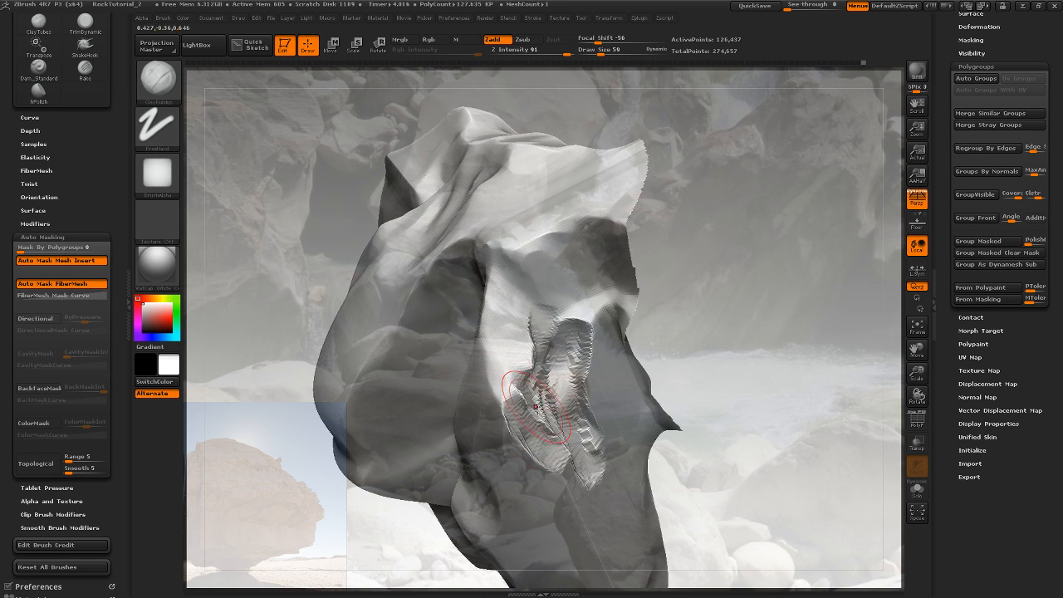
pyautogui.moveTo(719, 333); pyautogui.dragTo(692, 359)
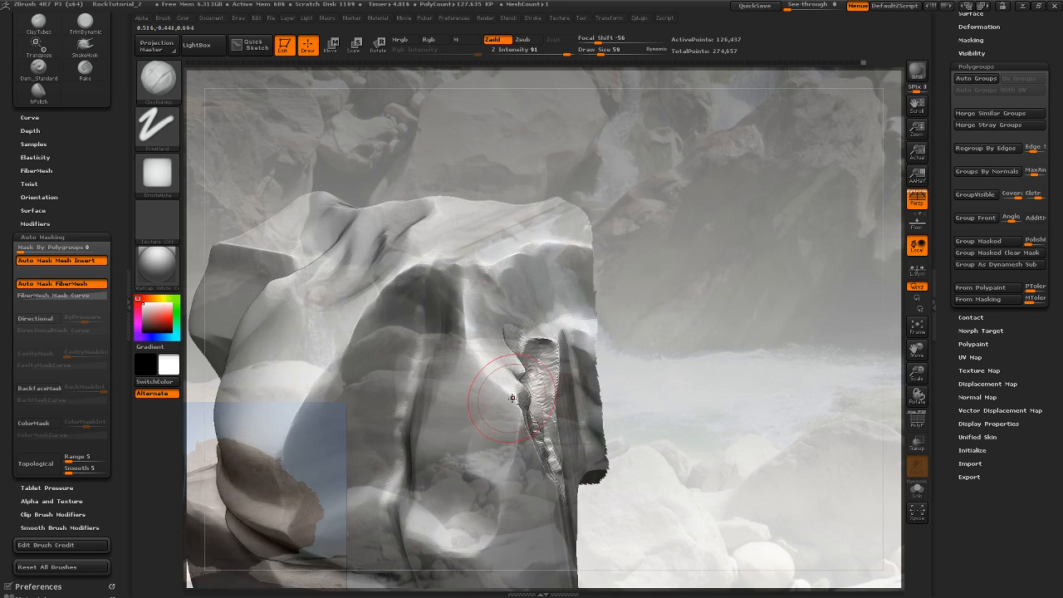
pyautogui.moveTo(516, 433); pyautogui.dragTo(495, 396)
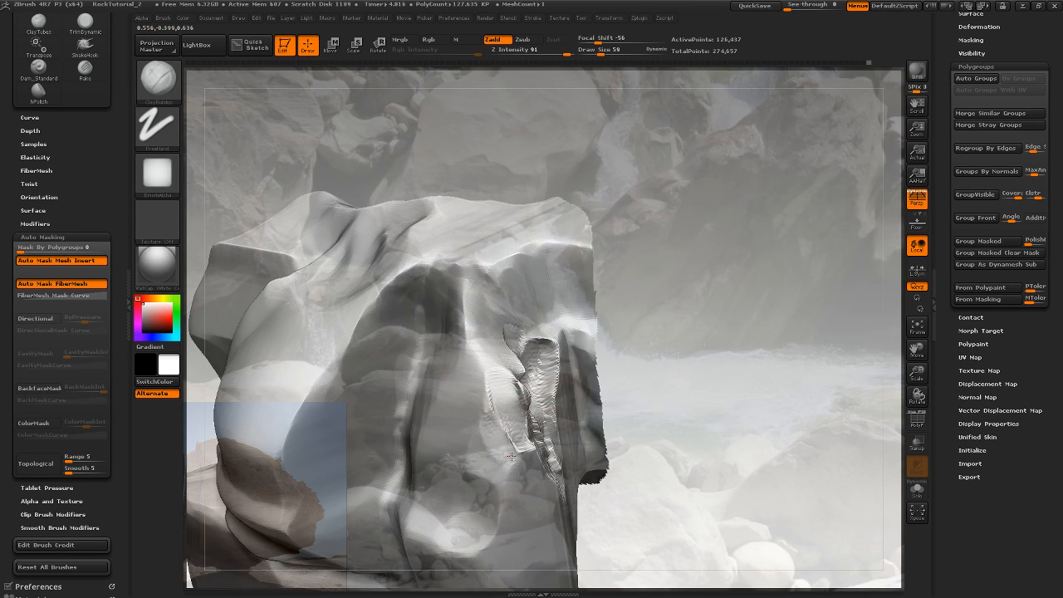
pyautogui.moveTo(530, 456); pyautogui.dragTo(496, 366)
pyautogui.moveTo(599, 315); pyautogui.dragTo(520, 387)
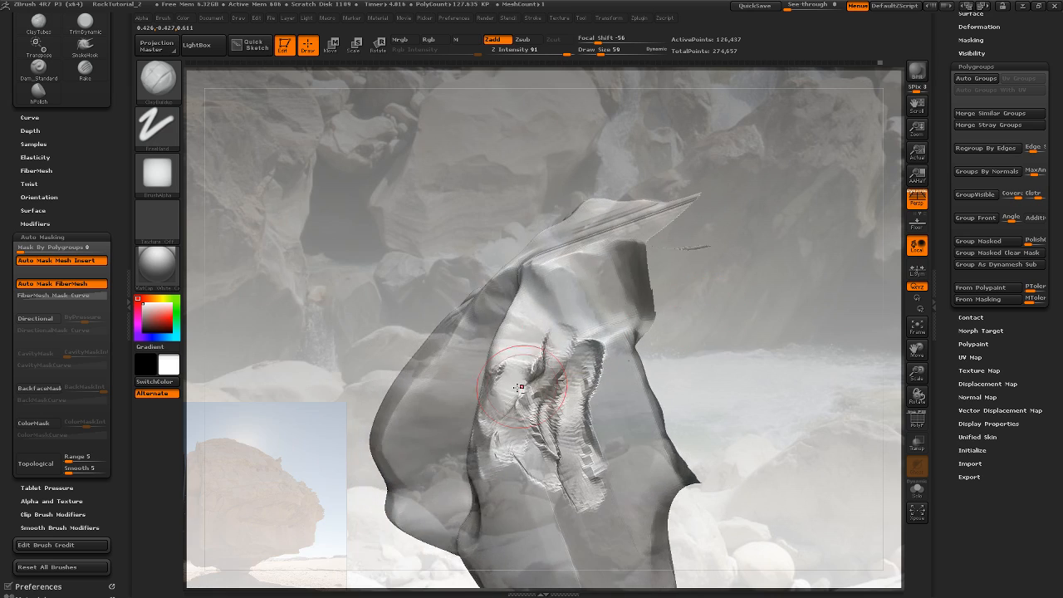
pyautogui.moveTo(730, 306)
pyautogui.mouseDown()
pyautogui.moveTo(693, 329)
pyautogui.moveTo(686, 349)
pyautogui.moveTo(700, 292)
pyautogui.moveTo(561, 371)
pyautogui.moveTo(577, 422)
pyautogui.moveTo(584, 432)
pyautogui.moveTo(604, 420)
pyautogui.moveTo(598, 433)
pyautogui.moveTo(558, 290)
pyautogui.moveTo(582, 299)
pyautogui.moveTo(605, 340)
pyautogui.moveTo(618, 432)
pyautogui.moveTo(615, 412)
pyautogui.moveTo(564, 432)
pyautogui.moveTo(585, 529)
pyautogui.moveTo(611, 490)
pyautogui.moveTo(623, 529)
pyautogui.mouseUp()
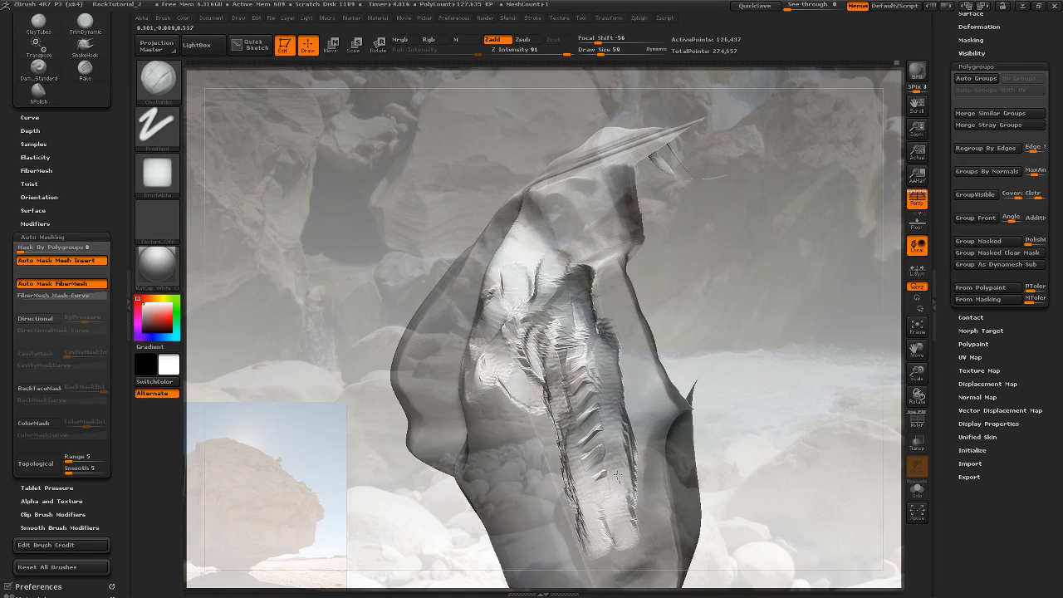
pyautogui.moveTo(736, 366)
pyautogui.mouseDown()
pyautogui.moveTo(748, 396)
pyautogui.moveTo(736, 356)
pyautogui.moveTo(750, 337)
pyautogui.moveTo(826, 330)
pyautogui.moveTo(628, 316)
pyautogui.mouseUp()
# Turn on BackfaceMask for ClayBuildup and thicken the middle of the built-up hollow with further strokes
pyautogui.click(45, 390)
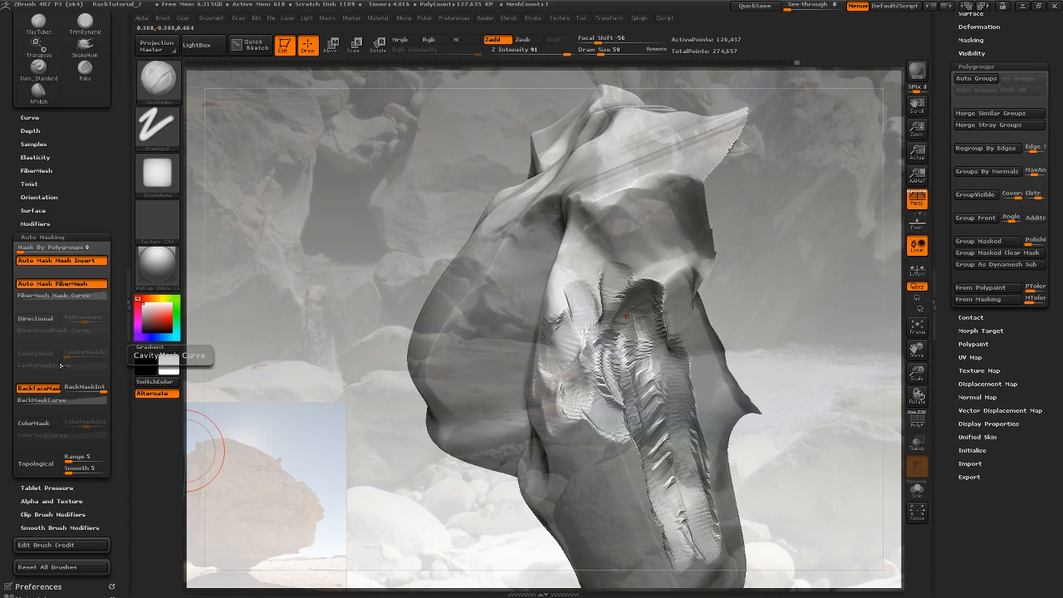
pyautogui.keyDown('shift'); pyautogui.moveTo(625, 422); pyautogui.dragTo(636, 359); pyautogui.keyUp('shift')
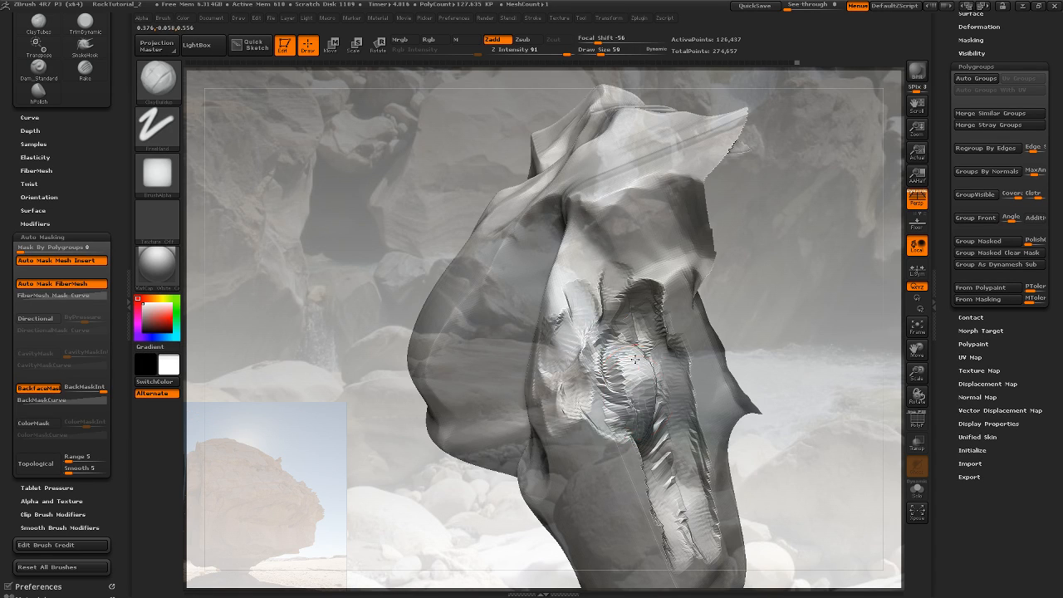
pyautogui.moveTo(646, 456)
pyautogui.mouseDown()
pyautogui.moveTo(640, 450)
pyautogui.moveTo(645, 466)
pyautogui.moveTo(634, 380)
pyautogui.moveTo(622, 449)
pyautogui.moveTo(643, 351)
pyautogui.mouseUp()
pyautogui.moveTo(774, 332); pyautogui.dragTo(776, 323)
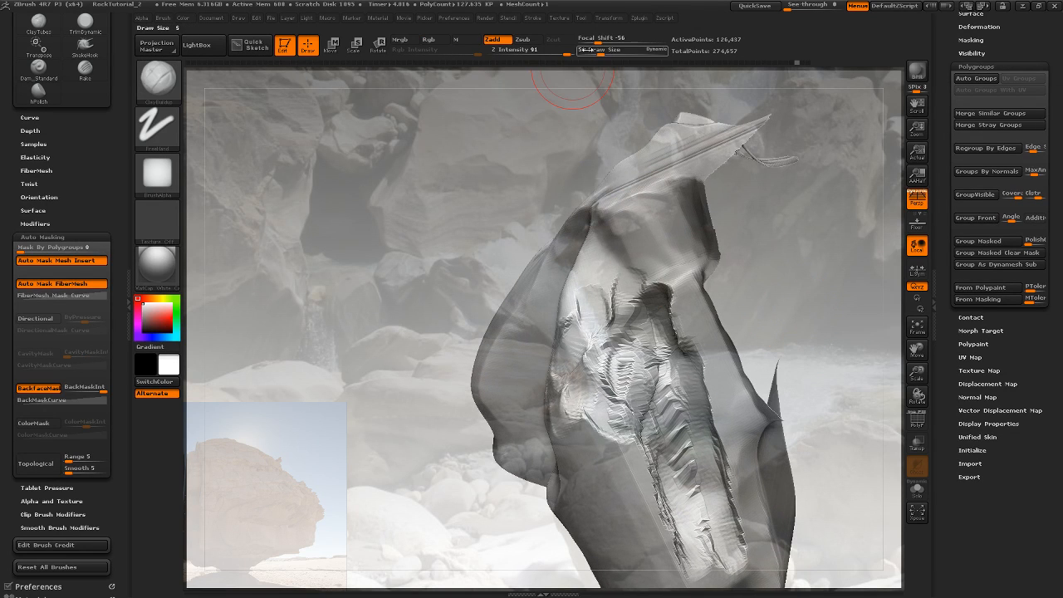
# Set Z Intensity to 86 and Draw Size to 99, and fill the hollow with broad vertical ClayBuildup strokes
pyautogui.click(569, 52)
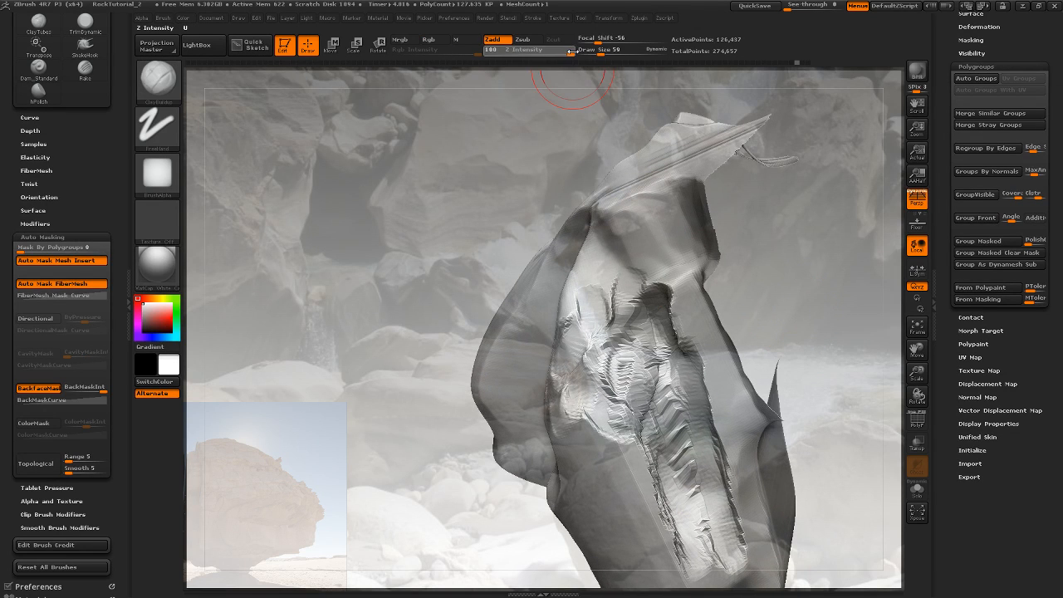
pyautogui.moveTo(560, 52)
pyautogui.mouseDown()
pyautogui.moveTo(573, 52)
pyautogui.moveTo(547, 51)
pyautogui.mouseUp()
pyautogui.moveTo(599, 50); pyautogui.dragTo(606, 50)
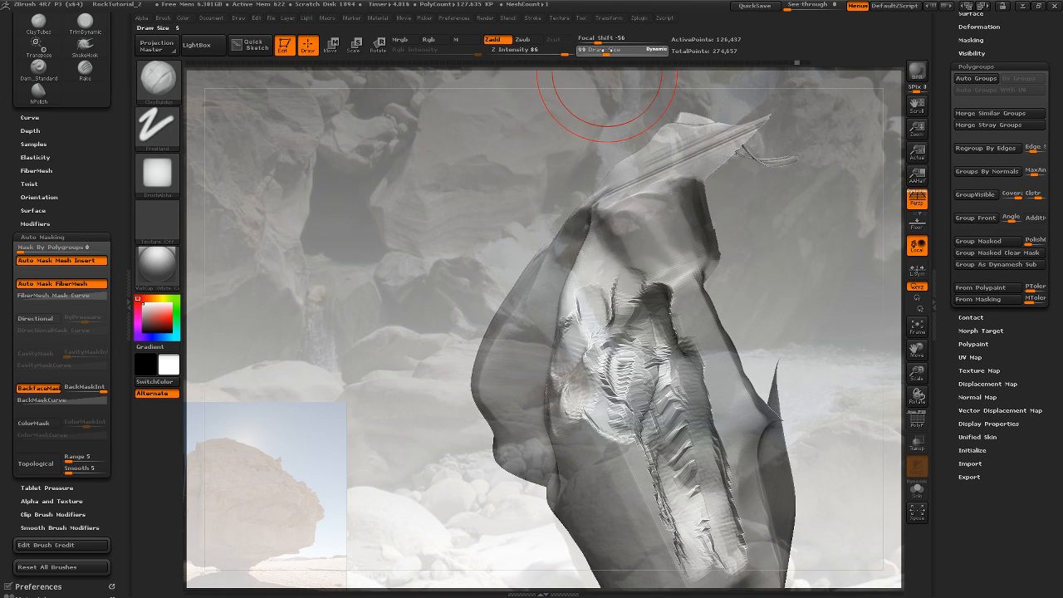
pyautogui.moveTo(589, 360)
pyautogui.mouseDown()
pyautogui.moveTo(593, 393)
pyautogui.moveTo(660, 448)
pyautogui.moveTo(655, 409)
pyautogui.moveTo(621, 349)
pyautogui.moveTo(652, 296)
pyautogui.mouseUp()
pyautogui.moveTo(652, 296)
pyautogui.mouseDown()
pyautogui.moveTo(676, 286)
pyautogui.moveTo(646, 363)
pyautogui.mouseUp()
pyautogui.moveTo(644, 301)
pyautogui.mouseDown()
pyautogui.moveTo(632, 446)
pyautogui.moveTo(650, 503)
pyautogui.mouseUp()
pyautogui.moveTo(644, 420); pyautogui.dragTo(674, 538)
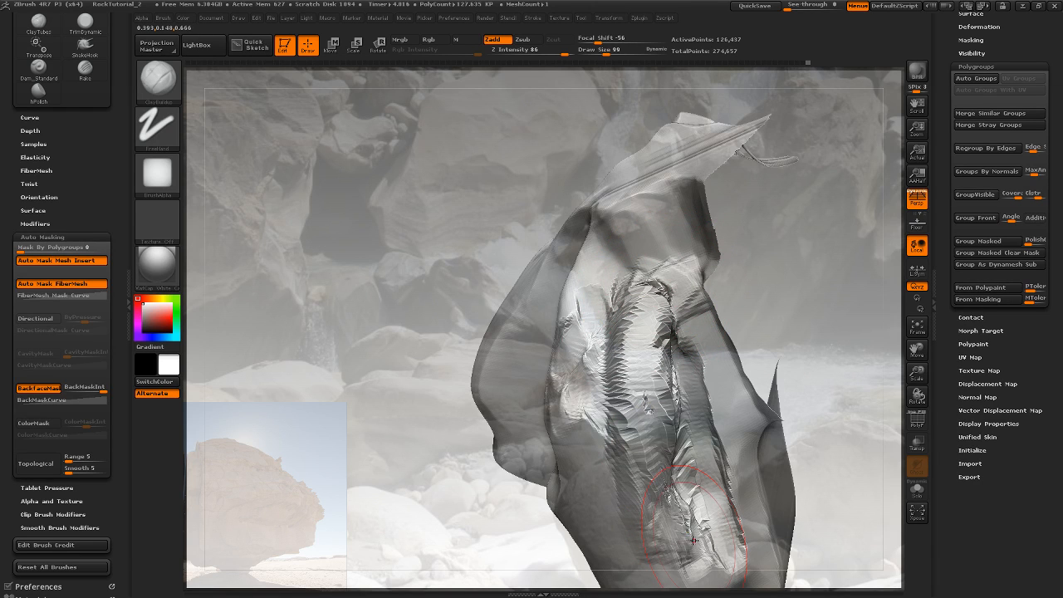
pyautogui.moveTo(668, 370); pyautogui.dragTo(666, 393)
# Extend the ClayBuildup strokes down the lower part of the unfinished end beside the filled hollow
pyautogui.moveTo(788, 301)
pyautogui.mouseDown()
pyautogui.moveTo(886, 314)
pyautogui.moveTo(751, 319)
pyautogui.moveTo(856, 309)
pyautogui.moveTo(786, 299)
pyautogui.mouseUp()
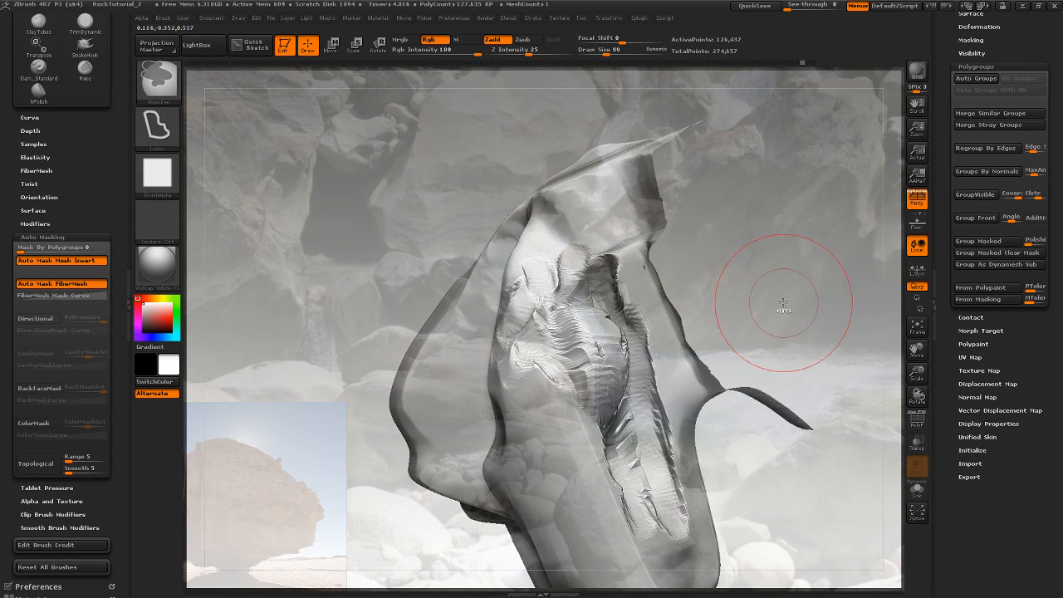
pyautogui.moveTo(783, 308); pyautogui.dragTo(761, 315)
pyautogui.moveTo(571, 430)
pyautogui.mouseDown()
pyautogui.moveTo(578, 518)
pyautogui.moveTo(565, 530)
pyautogui.moveTo(600, 555)
pyautogui.mouseUp()
pyautogui.moveTo(605, 482); pyautogui.dragTo(633, 550)
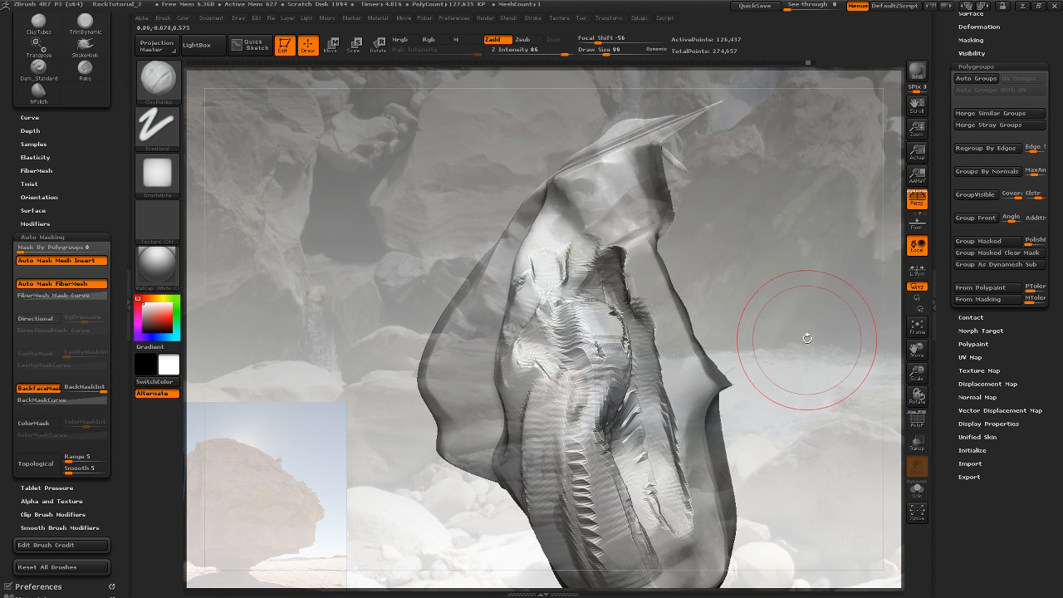
# Add ClayBuildup strokes to the lower side face next to the built-up end, and undo the latest ones
pyautogui.moveTo(806, 339)
pyautogui.mouseDown()
pyautogui.moveTo(764, 432)
pyautogui.moveTo(758, 410)
pyautogui.moveTo(777, 390)
pyautogui.moveTo(785, 407)
pyautogui.moveTo(781, 395)
pyautogui.moveTo(703, 387)
pyautogui.moveTo(682, 408)
pyautogui.moveTo(675, 357)
pyautogui.moveTo(676, 422)
pyautogui.moveTo(637, 378)
pyautogui.mouseUp()
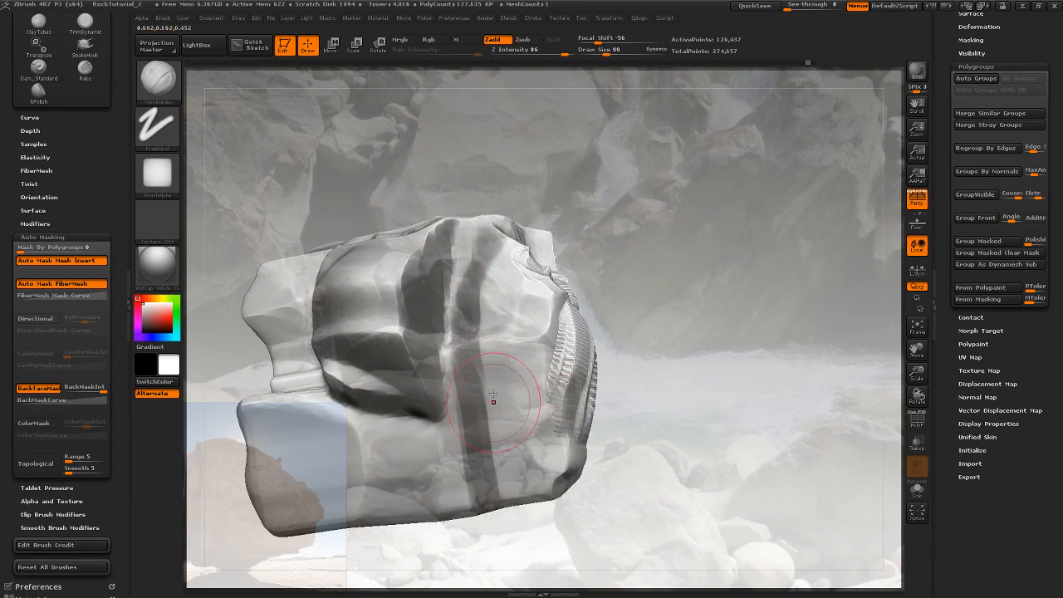
pyautogui.moveTo(494, 395)
pyautogui.mouseDown()
pyautogui.moveTo(776, 337)
pyautogui.moveTo(806, 373)
pyautogui.moveTo(783, 368)
pyautogui.moveTo(791, 336)
pyautogui.moveTo(707, 308)
pyautogui.mouseUp()
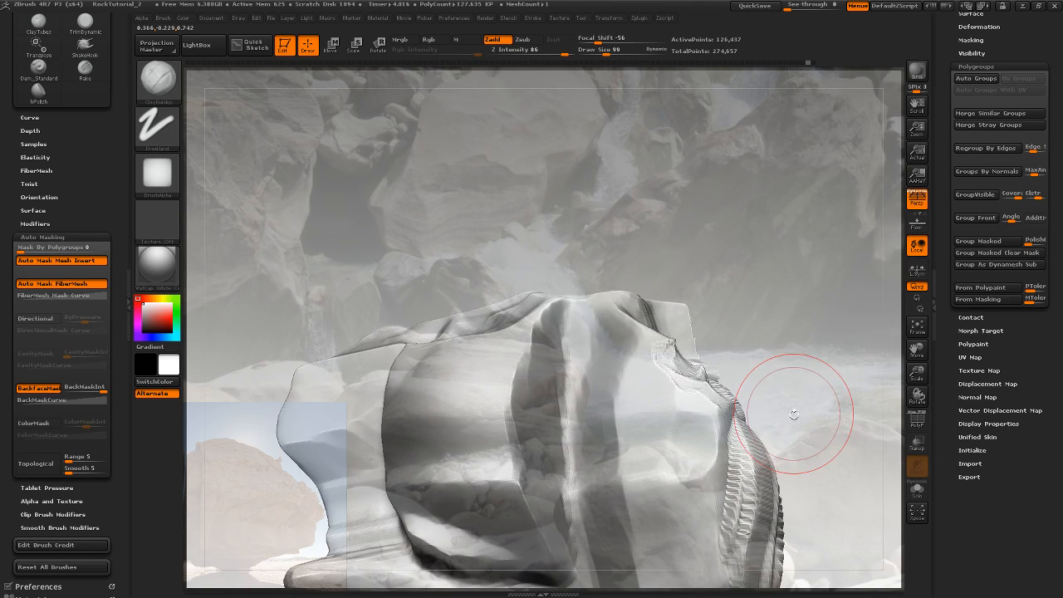
pyautogui.moveTo(794, 414); pyautogui.dragTo(626, 439)
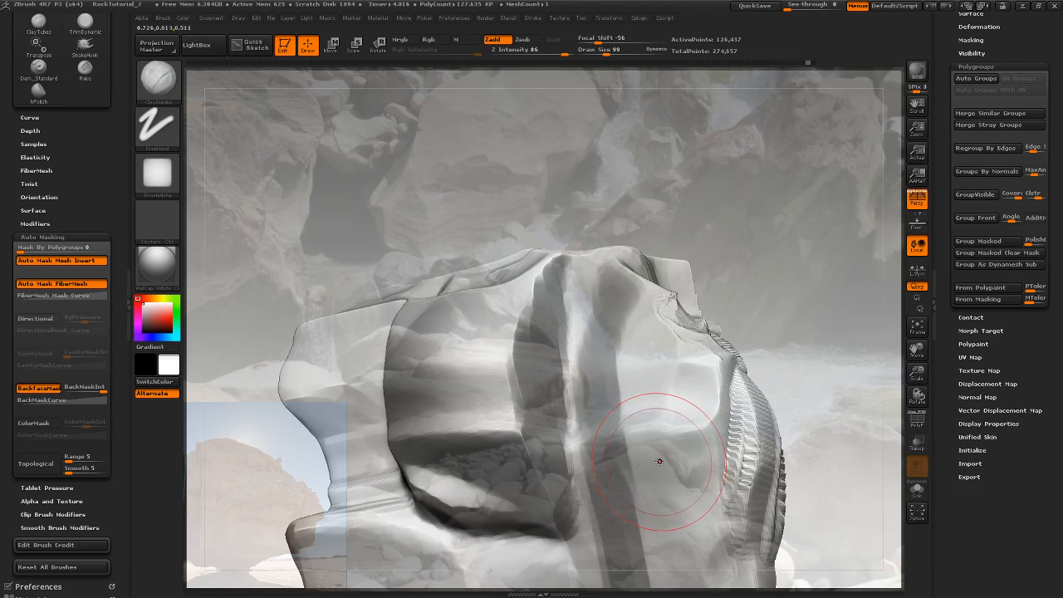
pyautogui.moveTo(644, 471); pyautogui.dragTo(696, 448)
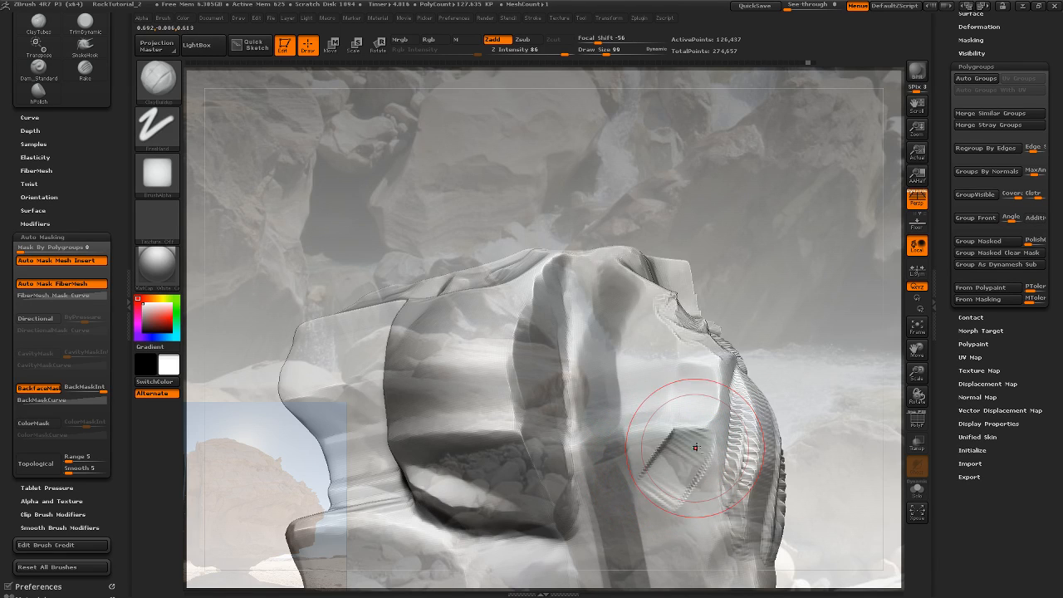
pyautogui.moveTo(640, 480); pyautogui.dragTo(651, 453)
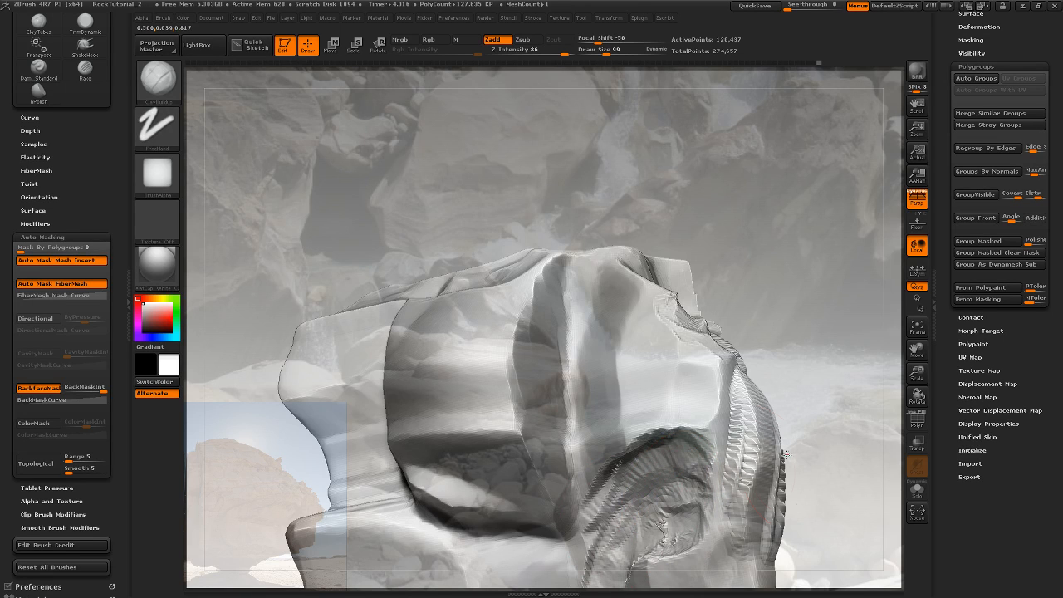
pyautogui.press('ctrl')
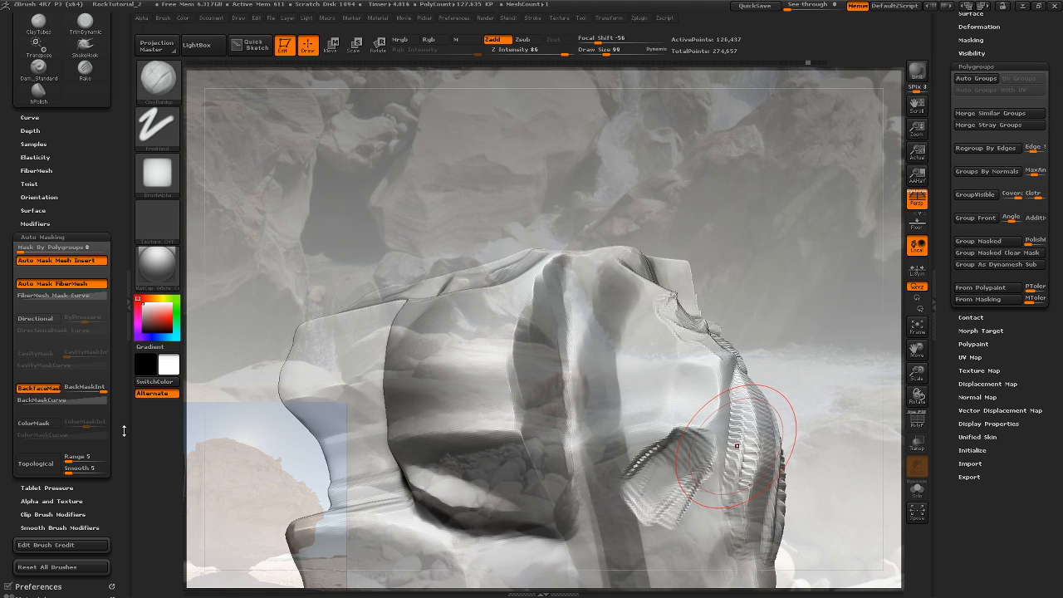
# Turn off BackfaceMask and build up the rock's lower side face with overlapping clay strokes toward the base
pyautogui.click(39, 388)
pyautogui.moveTo(807, 365); pyautogui.dragTo(634, 471)
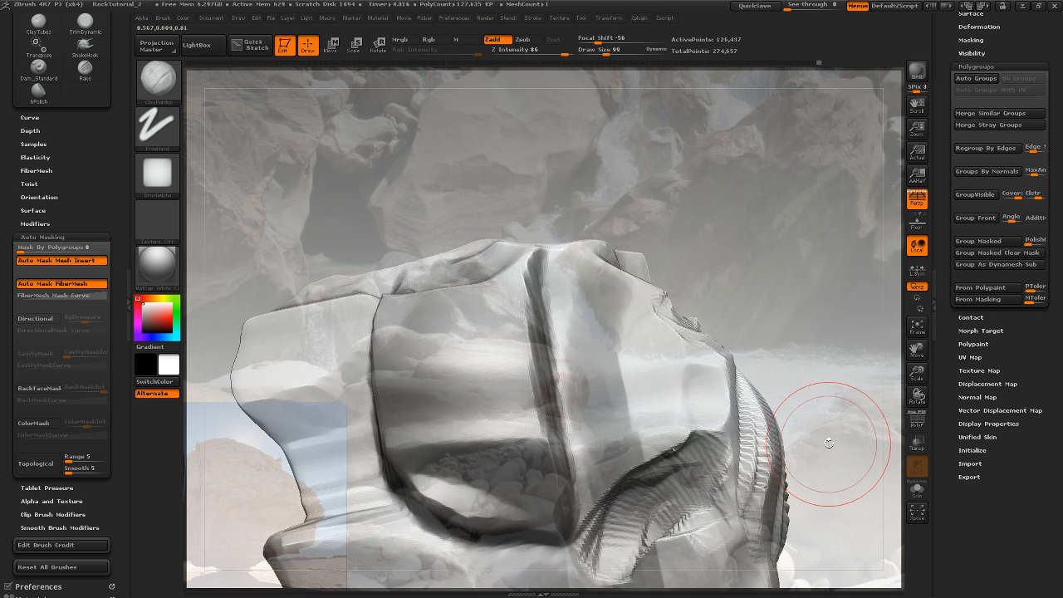
pyautogui.moveTo(829, 443)
pyautogui.mouseDown()
pyautogui.moveTo(880, 390)
pyautogui.moveTo(773, 372)
pyautogui.moveTo(818, 402)
pyautogui.mouseUp()
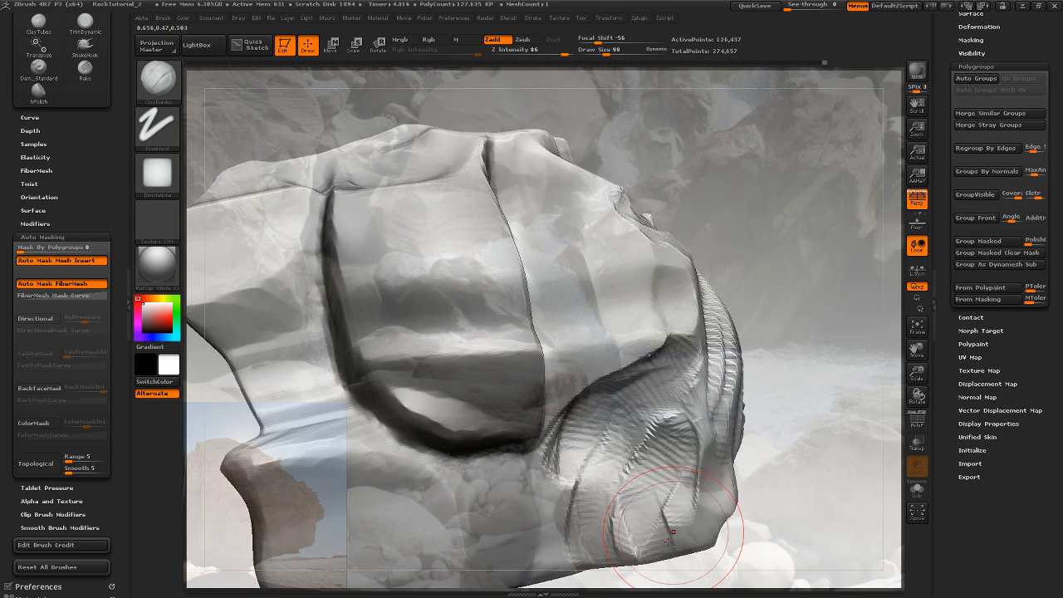
pyautogui.moveTo(796, 443)
pyautogui.mouseDown()
pyautogui.moveTo(777, 432)
pyautogui.moveTo(830, 415)
pyautogui.moveTo(799, 406)
pyautogui.moveTo(814, 425)
pyautogui.moveTo(803, 443)
pyautogui.moveTo(729, 459)
pyautogui.mouseUp()
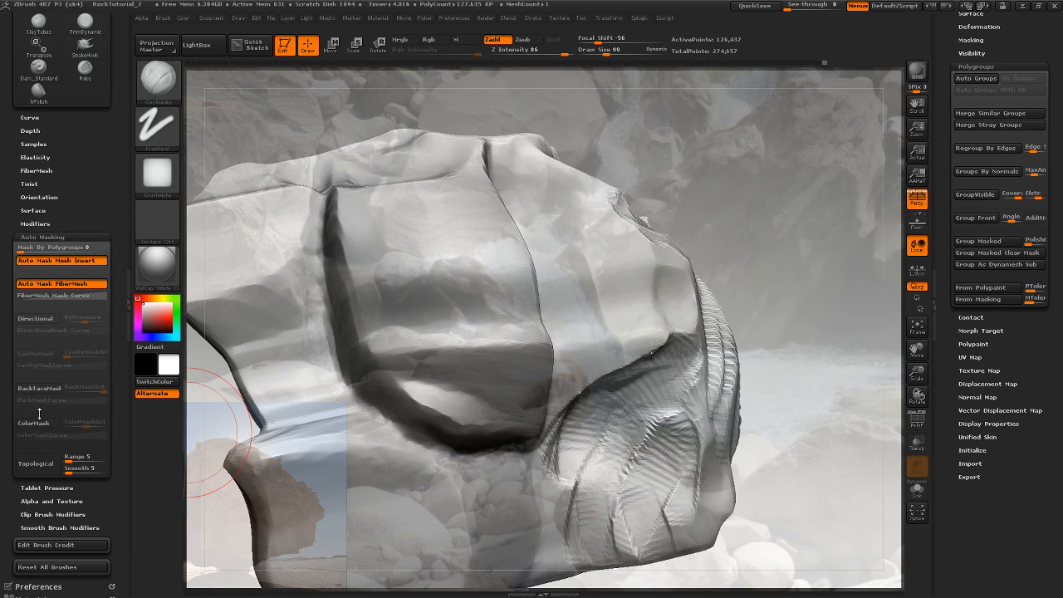
# Toggle BackfaceMask on and back off while adding ClayBuildup strokes to the rock's lower end, and inspect the built-up form from several sides
pyautogui.click(38, 388)
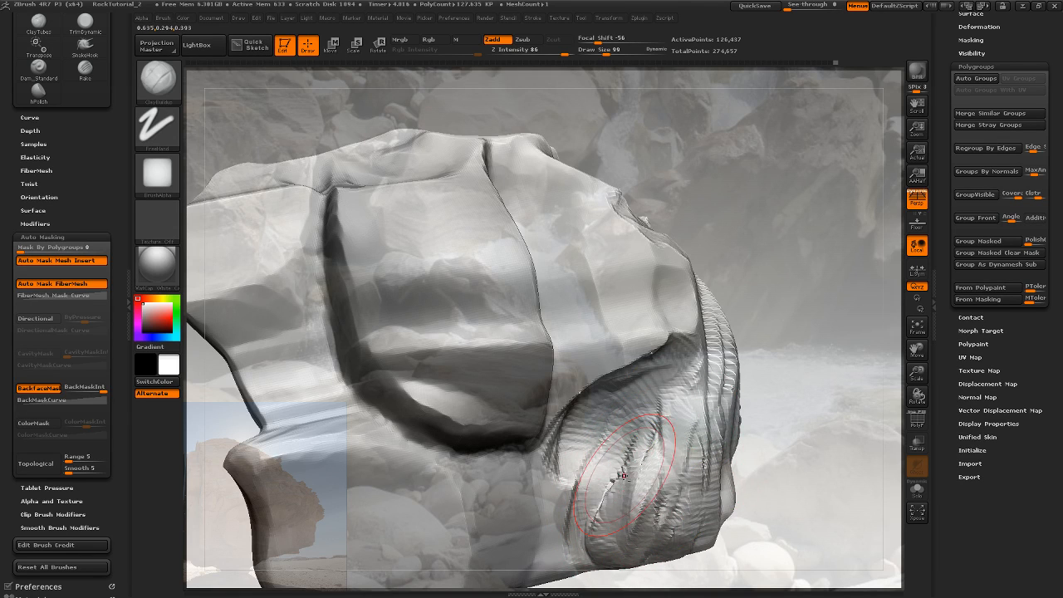
pyautogui.click(39, 388)
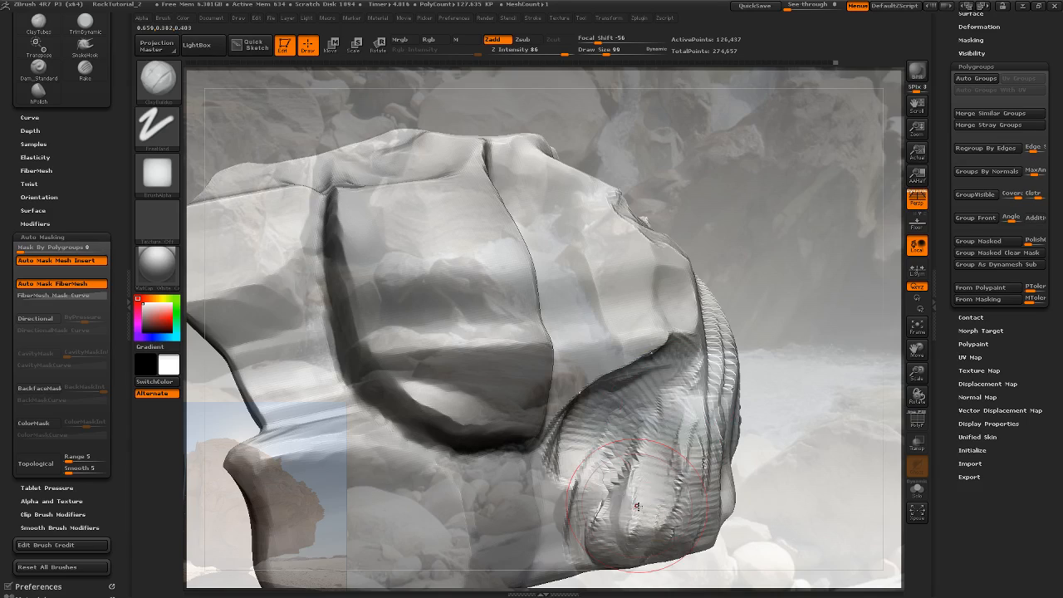
pyautogui.moveTo(807, 418)
pyautogui.mouseDown()
pyautogui.moveTo(839, 378)
pyautogui.moveTo(783, 391)
pyautogui.moveTo(806, 444)
pyautogui.moveTo(787, 455)
pyautogui.moveTo(798, 417)
pyautogui.moveTo(764, 407)
pyautogui.moveTo(773, 367)
pyautogui.moveTo(765, 373)
pyautogui.moveTo(795, 372)
pyautogui.moveTo(781, 352)
pyautogui.moveTo(797, 408)
pyautogui.moveTo(812, 403)
pyautogui.moveTo(724, 411)
pyautogui.moveTo(806, 439)
pyautogui.moveTo(778, 381)
pyautogui.mouseUp()
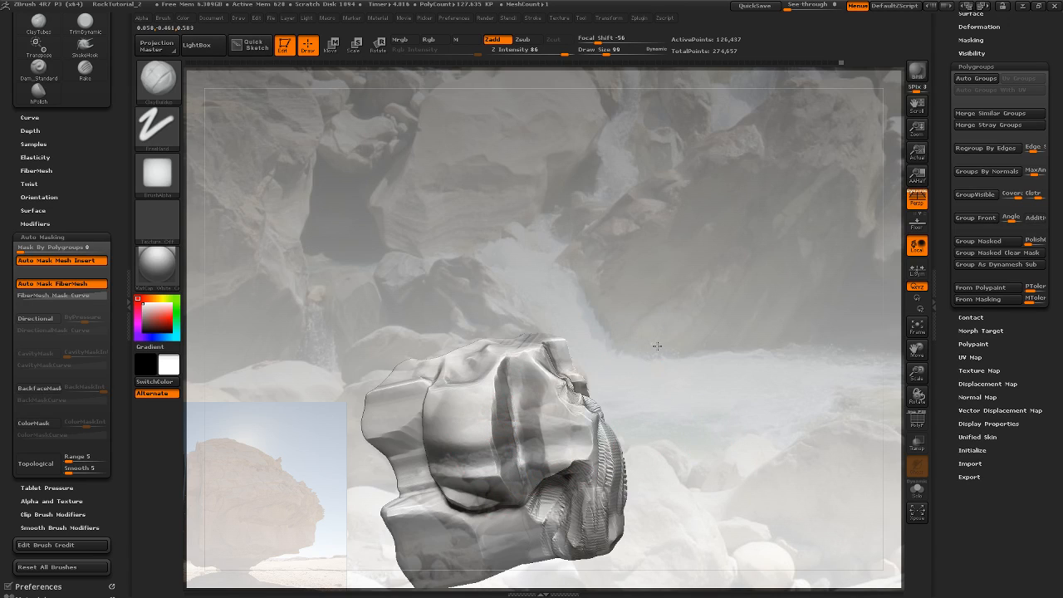
pyautogui.moveTo(657, 346)
pyautogui.mouseDown()
pyautogui.moveTo(762, 355)
pyautogui.moveTo(724, 407)
pyautogui.mouseUp()
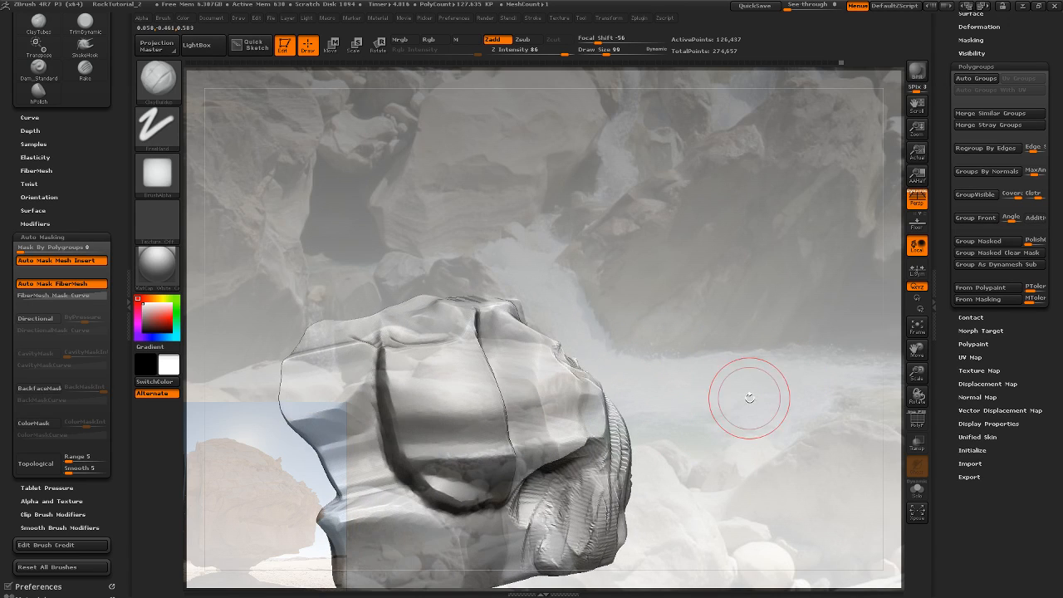
pyautogui.moveTo(600, 383); pyautogui.dragTo(574, 408)
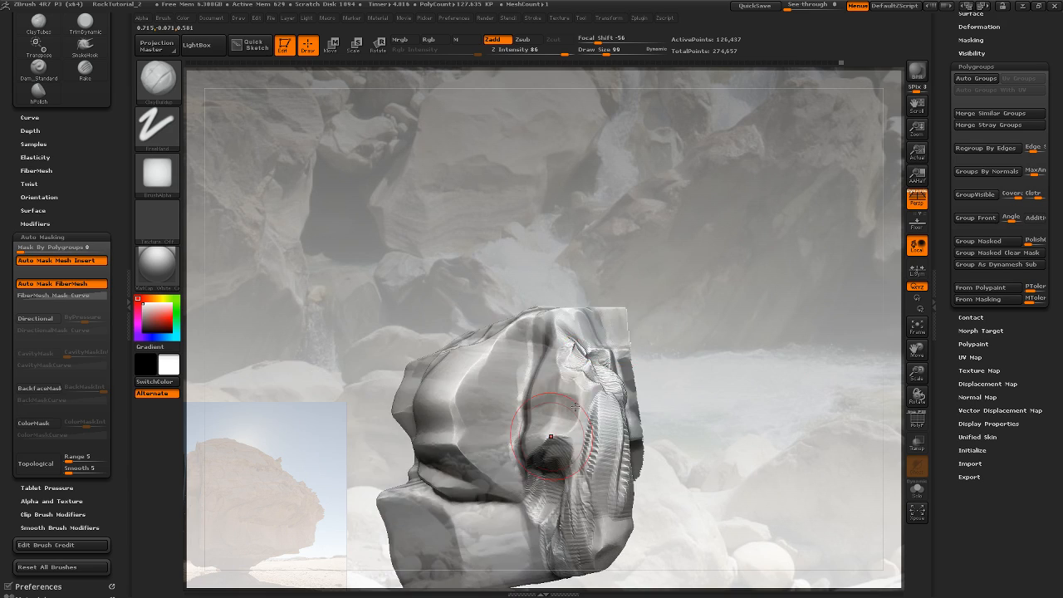
# Switch to the ClayTubes brush and fill the hollow in the rock's front face with broad overlapping strokes
pyautogui.moveTo(657, 281)
pyautogui.keyDown('alt'); pyautogui.mouseDown()
pyautogui.moveTo(655, 308)
pyautogui.moveTo(747, 294)
pyautogui.moveTo(706, 299)
pyautogui.moveTo(741, 320)
pyautogui.moveTo(425, 402)
pyautogui.mouseUp(); pyautogui.keyUp('alt')
pyautogui.moveTo(708, 163); pyautogui.dragTo(668, 237)
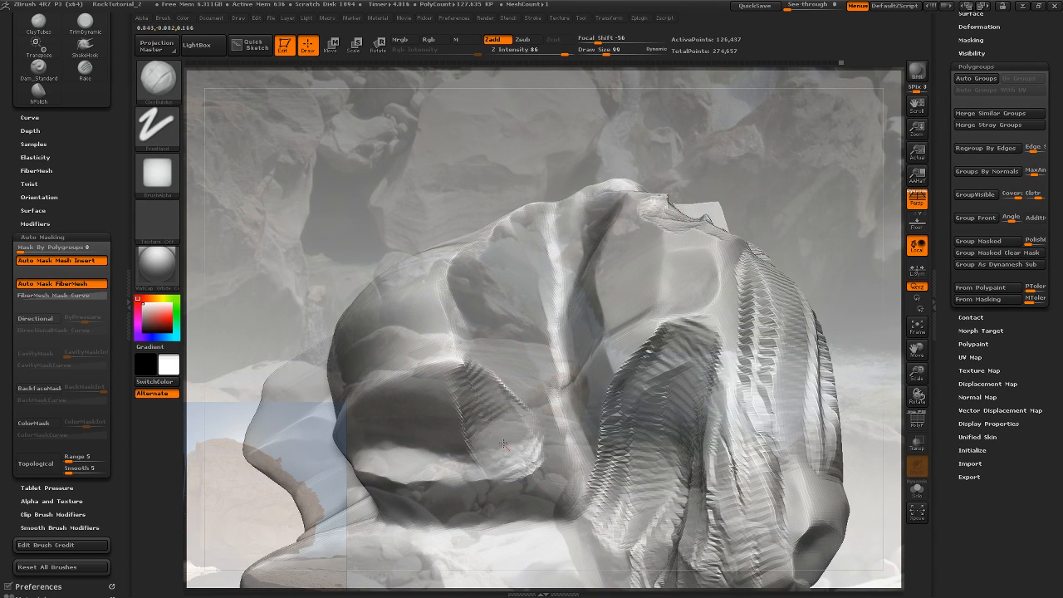
pyautogui.press('ctrl')
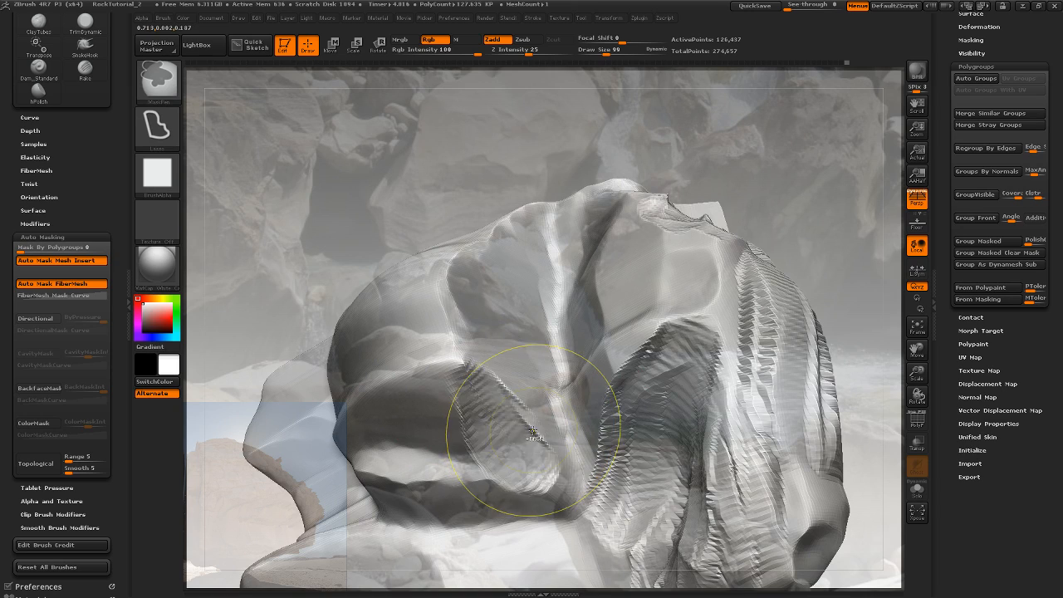
pyautogui.press('b')
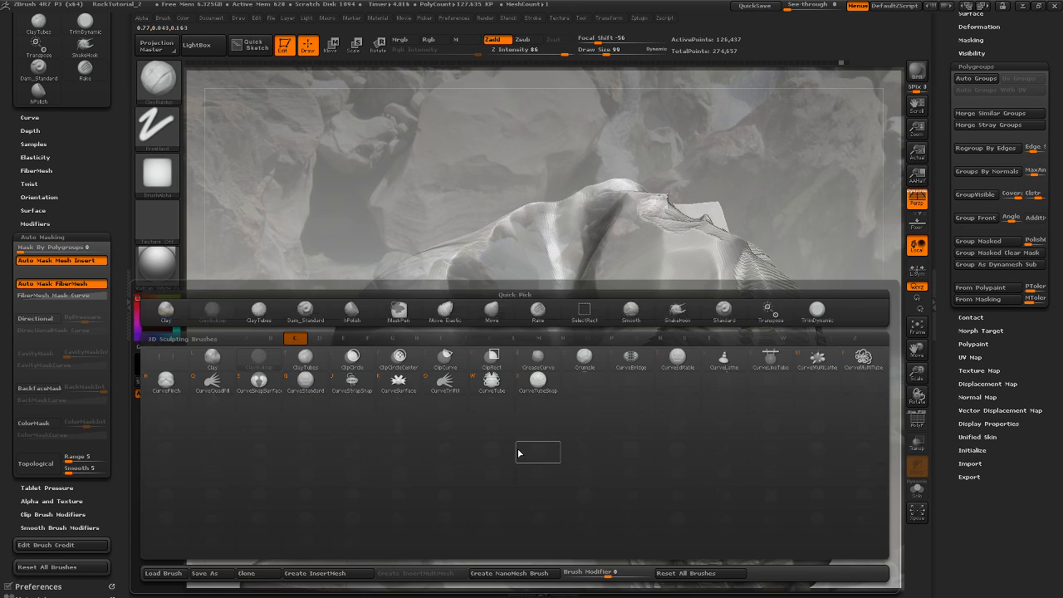
pyautogui.press('c')
pyautogui.press('t')
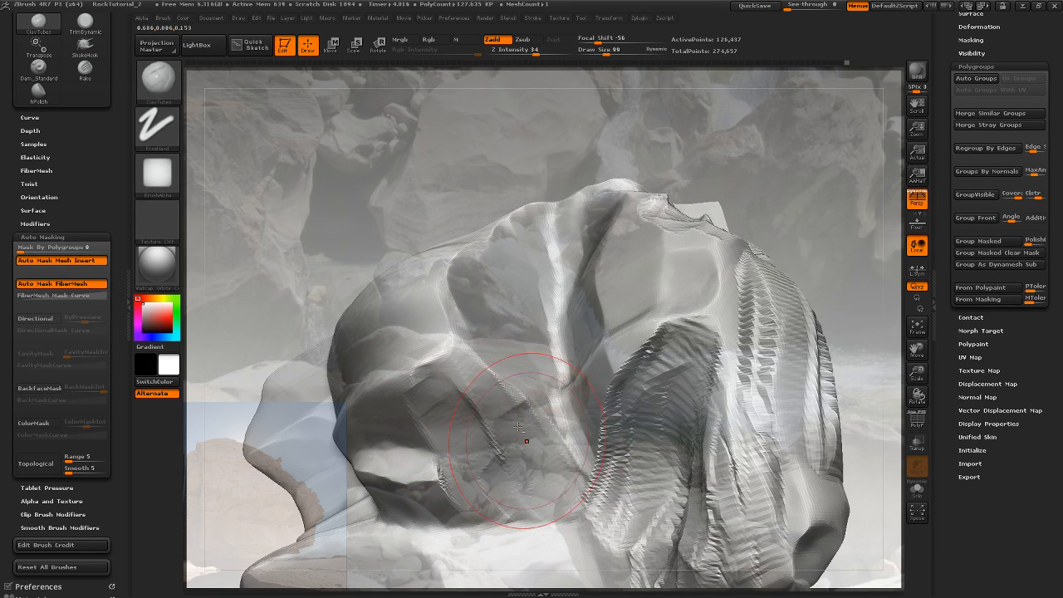
pyautogui.moveTo(450, 363); pyautogui.dragTo(442, 376)
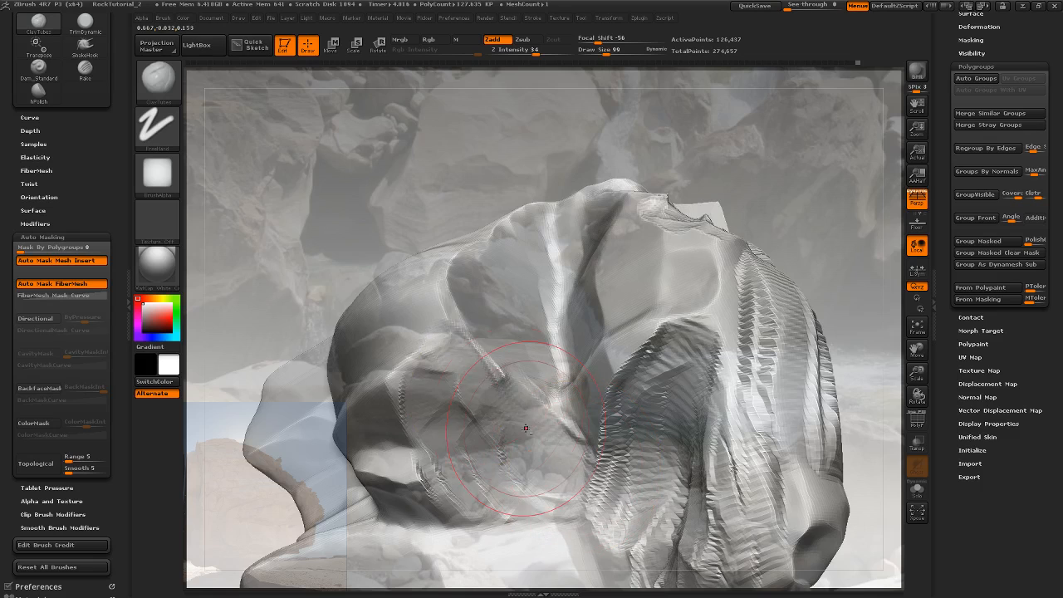
pyautogui.moveTo(470, 383)
pyautogui.mouseDown()
pyautogui.moveTo(442, 399)
pyautogui.moveTo(444, 431)
pyautogui.mouseUp()
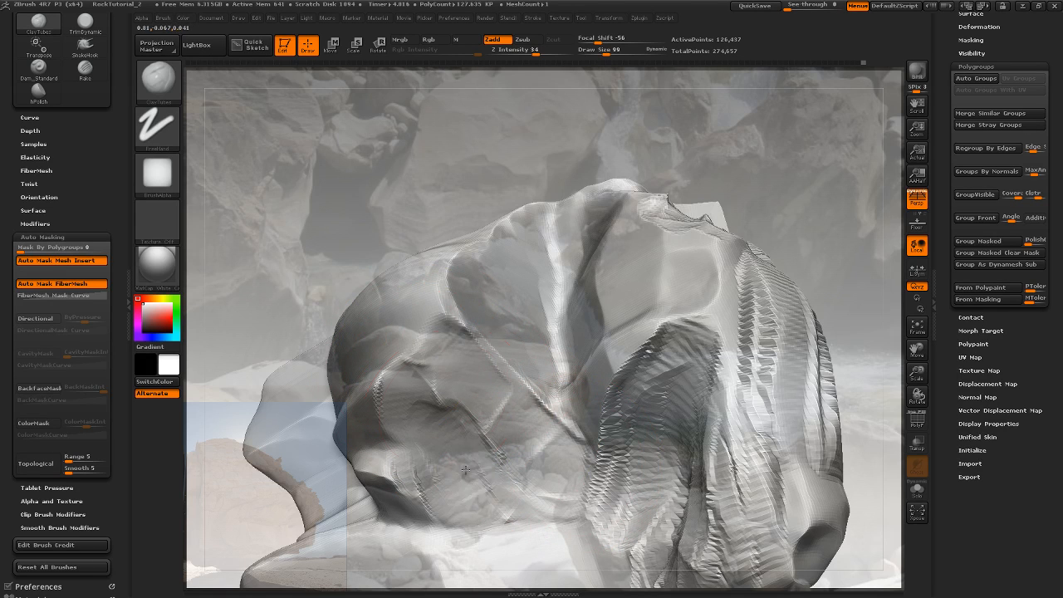
pyautogui.moveTo(466, 471); pyautogui.dragTo(488, 484)
pyautogui.moveTo(786, 192)
pyautogui.mouseDown()
pyautogui.moveTo(815, 219)
pyautogui.moveTo(809, 190)
pyautogui.moveTo(801, 199)
pyautogui.mouseUp()
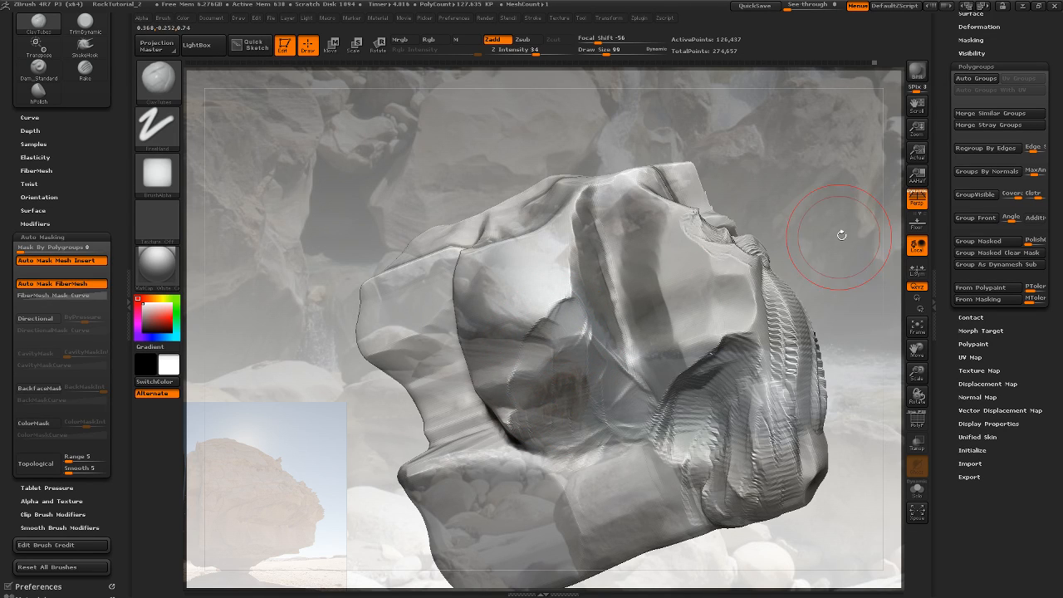
# Check the filled front face from several angles and add ClayTubes strokes down its middle, beside the vertical crease
pyautogui.moveTo(842, 235)
pyautogui.mouseDown()
pyautogui.moveTo(828, 227)
pyautogui.moveTo(774, 244)
pyautogui.moveTo(800, 280)
pyautogui.moveTo(812, 278)
pyautogui.mouseUp()
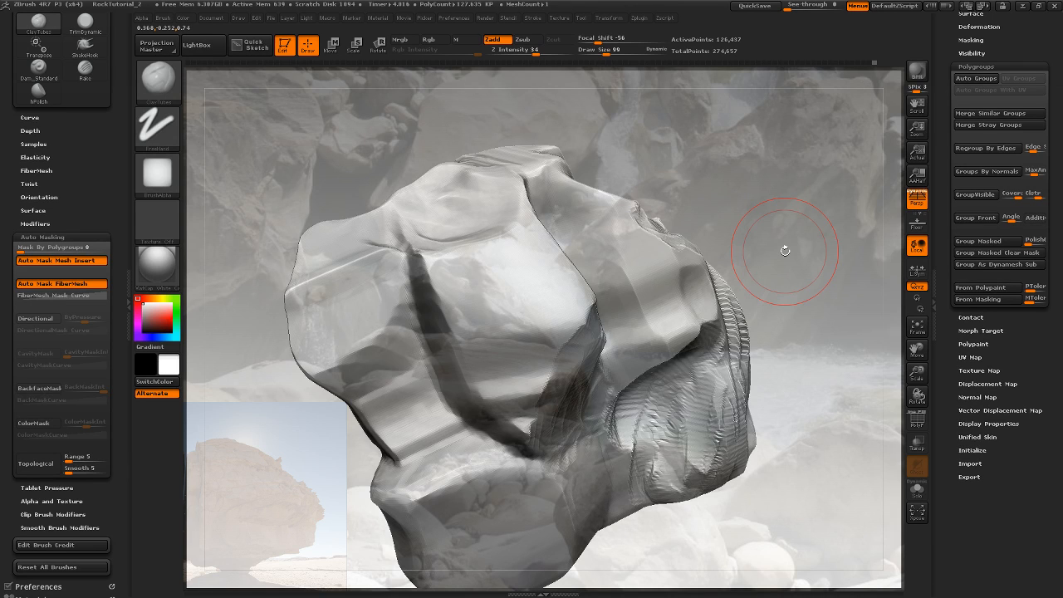
pyautogui.moveTo(776, 250)
pyautogui.mouseDown()
pyautogui.moveTo(808, 223)
pyautogui.moveTo(773, 243)
pyautogui.moveTo(779, 266)
pyautogui.moveTo(819, 255)
pyautogui.mouseUp()
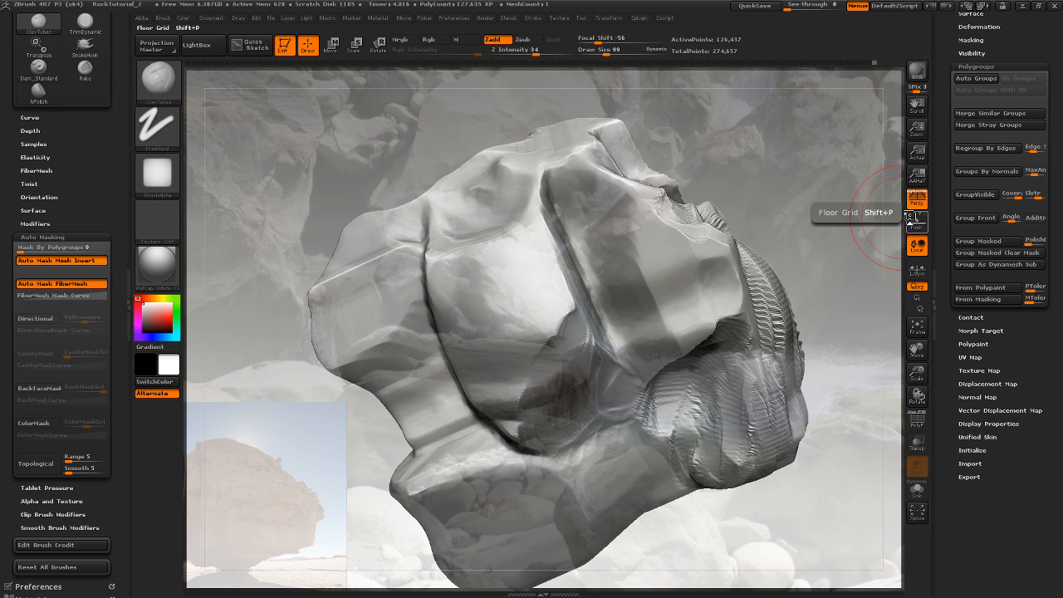
pyautogui.moveTo(799, 180)
pyautogui.mouseDown()
pyautogui.moveTo(797, 206)
pyautogui.moveTo(849, 197)
pyautogui.moveTo(852, 263)
pyautogui.moveTo(832, 233)
pyautogui.mouseUp()
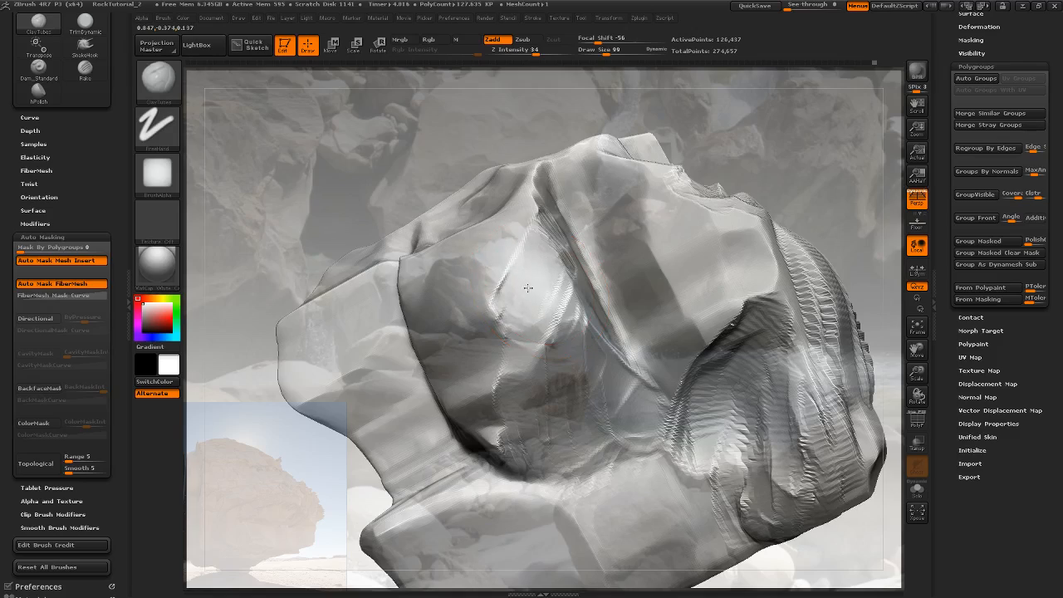
pyautogui.moveTo(765, 197)
pyautogui.mouseDown()
pyautogui.moveTo(819, 201)
pyautogui.moveTo(804, 184)
pyautogui.moveTo(826, 173)
pyautogui.moveTo(787, 247)
pyautogui.moveTo(794, 233)
pyautogui.moveTo(777, 223)
pyautogui.moveTo(776, 250)
pyautogui.moveTo(744, 222)
pyautogui.mouseUp()
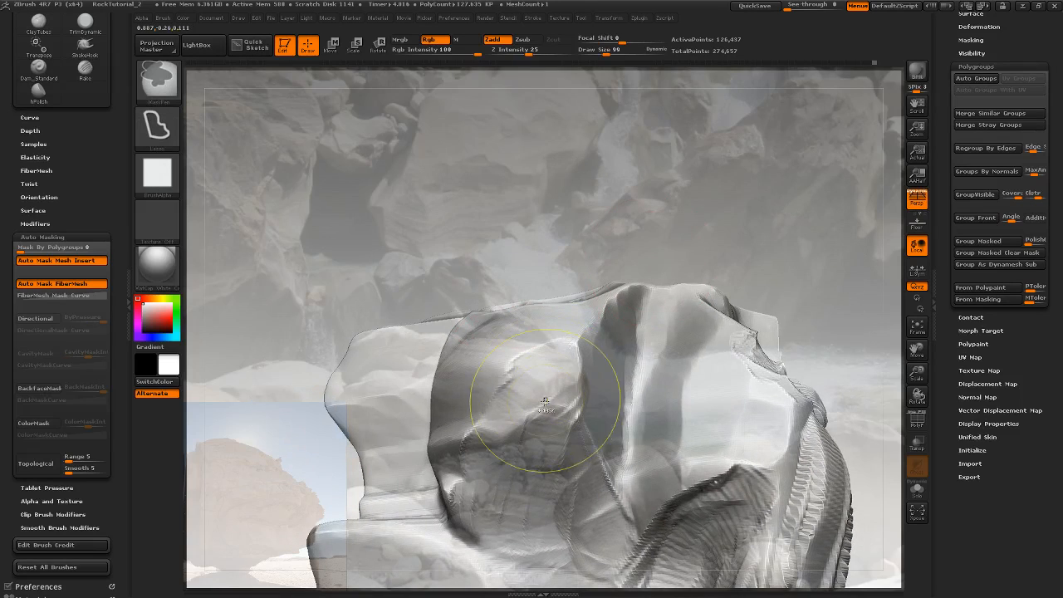
# Undo the lasso mask, set the masking stroke to FreeHand, paint a mask along the front face beside the crease, and invert it
pyautogui.keyDown('ctrl'); pyautogui.moveTo(572, 433); pyautogui.dragTo(579, 399); pyautogui.keyUp('ctrl')
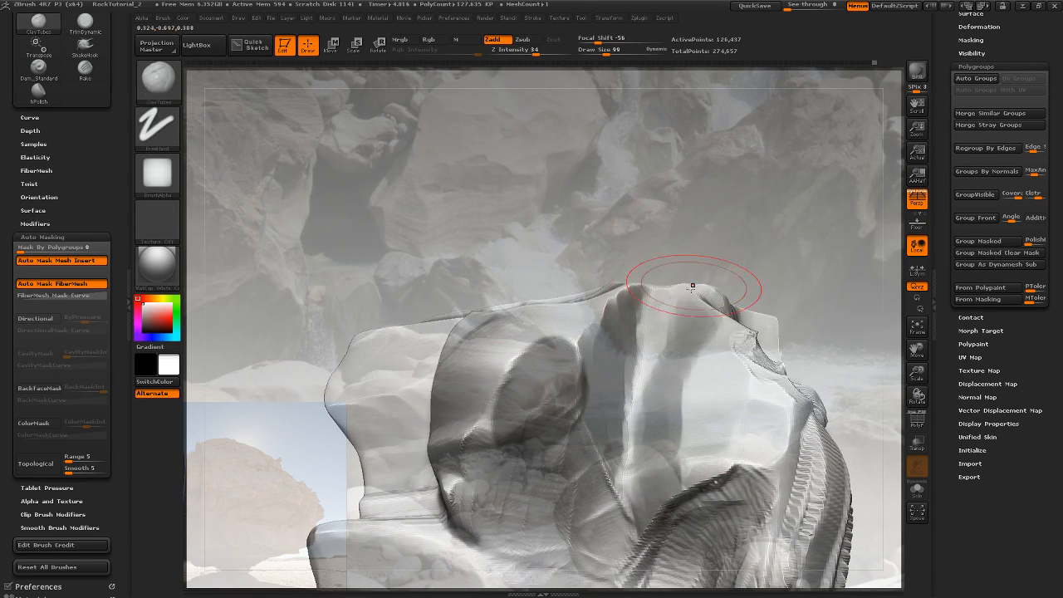
pyautogui.hotkey('ctrl', 'z')
pyautogui.click(168, 150)
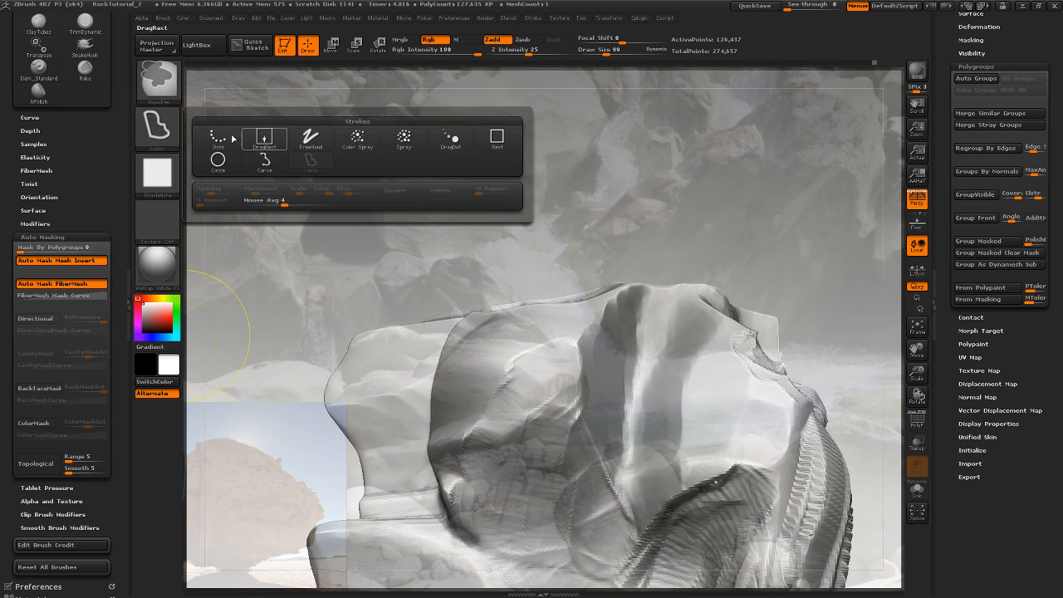
pyautogui.click(310, 136)
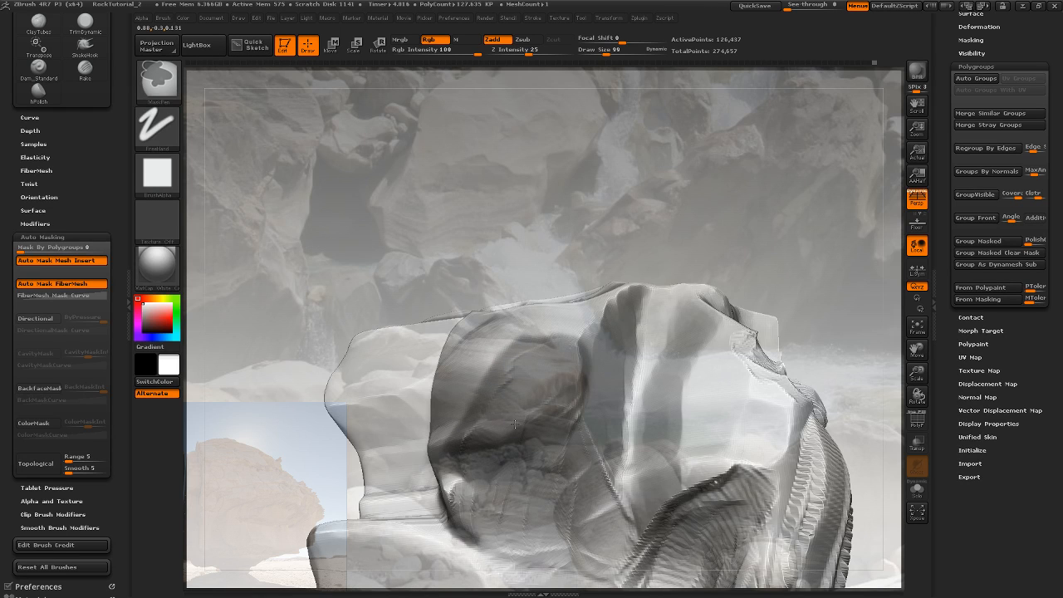
pyautogui.moveTo(707, 249)
pyautogui.mouseDown()
pyautogui.moveTo(552, 303)
pyautogui.moveTo(565, 320)
pyautogui.moveTo(754, 254)
pyautogui.mouseUp()
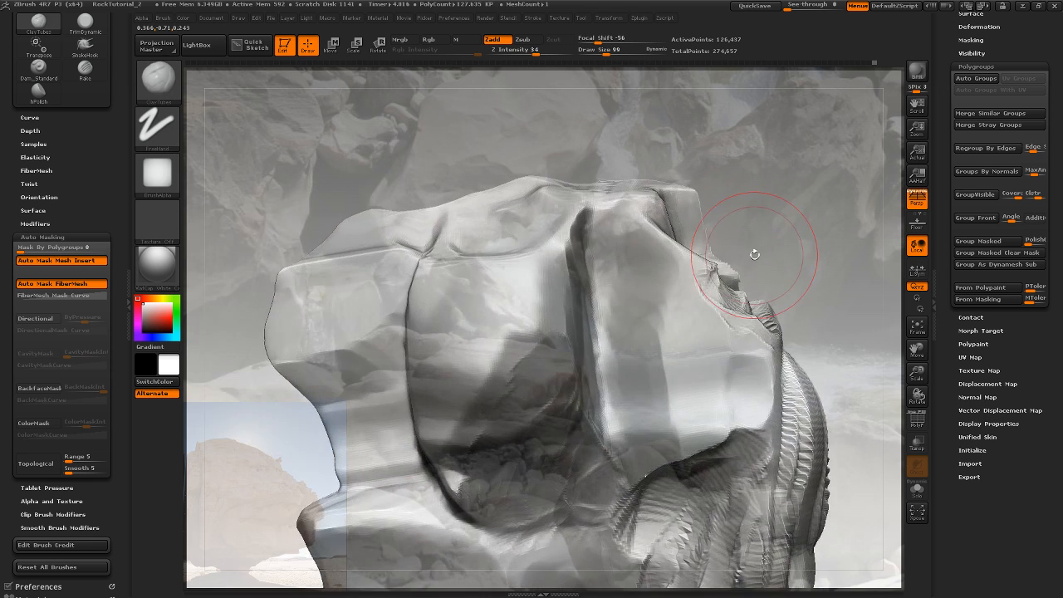
pyautogui.keyDown('ctrl'); pyautogui.click(754, 258); pyautogui.keyUp('ctrl')
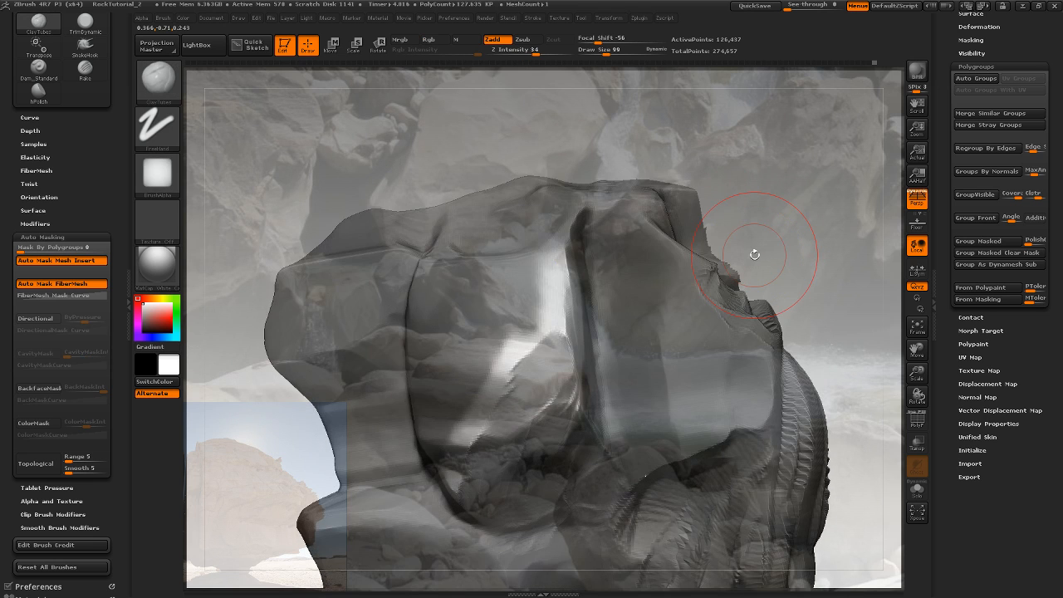
# Pull the unmasked strip of the front face outward into a protruding bulge with the Move brush
pyautogui.moveTo(818, 227)
pyautogui.mouseDown()
pyautogui.moveTo(855, 249)
pyautogui.moveTo(823, 237)
pyautogui.moveTo(805, 203)
pyautogui.moveTo(792, 302)
pyautogui.moveTo(808, 294)
pyautogui.moveTo(788, 216)
pyautogui.moveTo(805, 369)
pyautogui.moveTo(810, 346)
pyautogui.mouseUp()
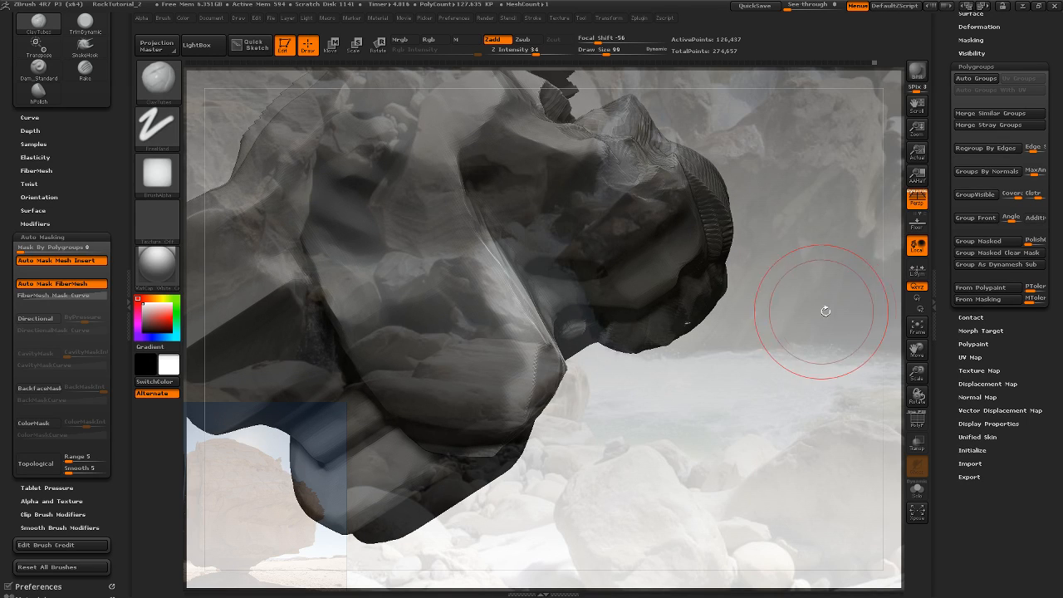
pyautogui.press('b')
pyautogui.press('m')
pyautogui.press('v')
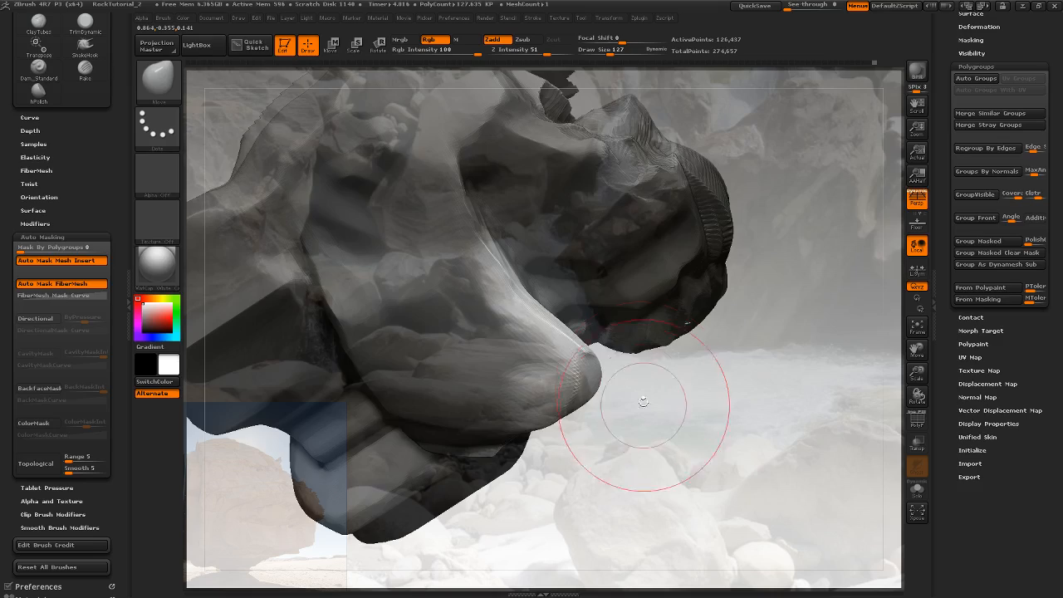
pyautogui.moveTo(644, 402)
pyautogui.mouseDown()
pyautogui.moveTo(731, 221)
pyautogui.moveTo(725, 378)
pyautogui.moveTo(669, 385)
pyautogui.moveTo(636, 421)
pyautogui.moveTo(566, 392)
pyautogui.mouseUp()
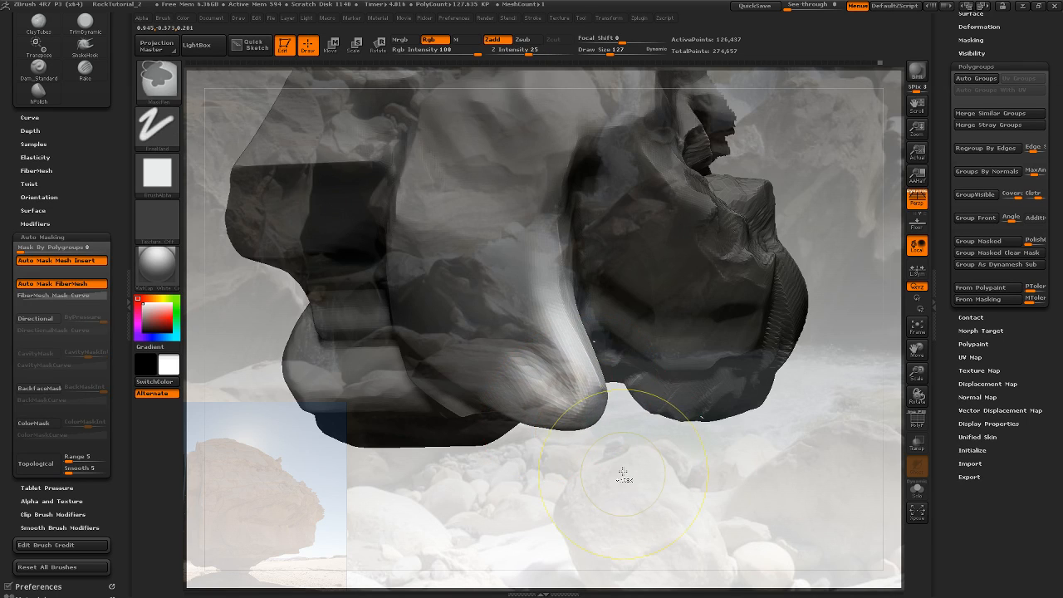
pyautogui.moveTo(586, 466)
pyautogui.mouseDown()
pyautogui.moveTo(757, 276)
pyautogui.moveTo(718, 228)
pyautogui.moveTo(734, 232)
pyautogui.moveTo(713, 278)
pyautogui.mouseUp()
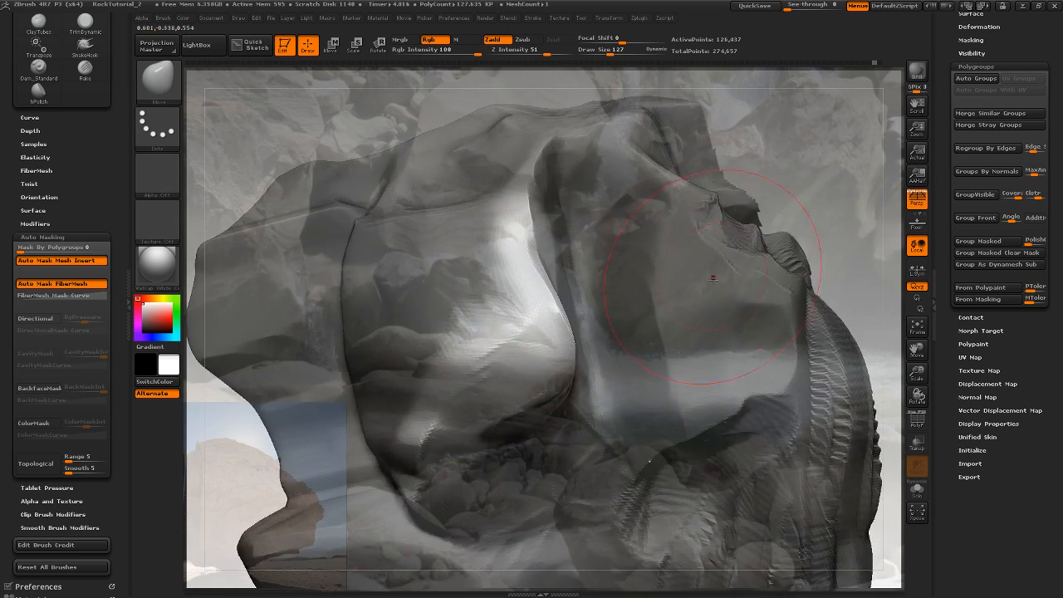
# Switch to the TrimDynamic brush with Draw Size 91 and flatten the upper and front surfaces of the bulge into planes
pyautogui.press('b')
pyautogui.press('t')
pyautogui.press('d')
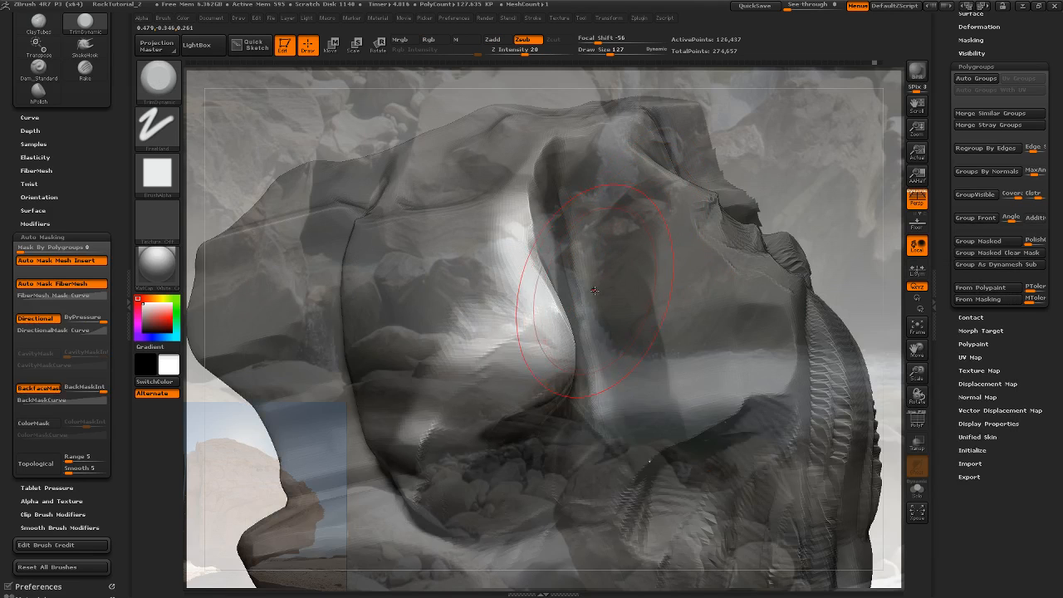
pyautogui.moveTo(618, 55); pyautogui.dragTo(614, 49)
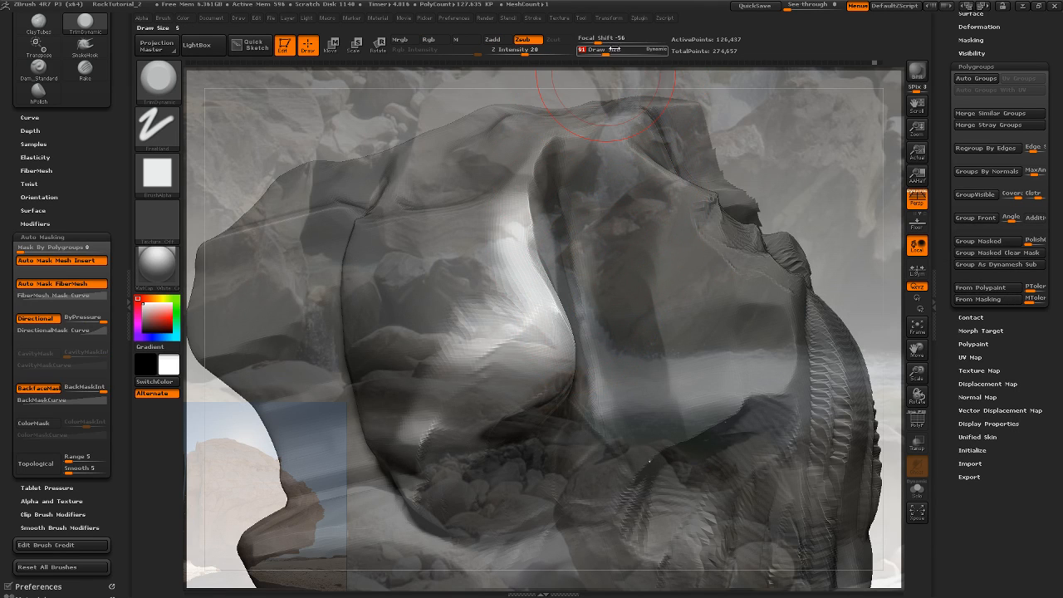
pyautogui.moveTo(865, 163); pyautogui.dragTo(642, 270)
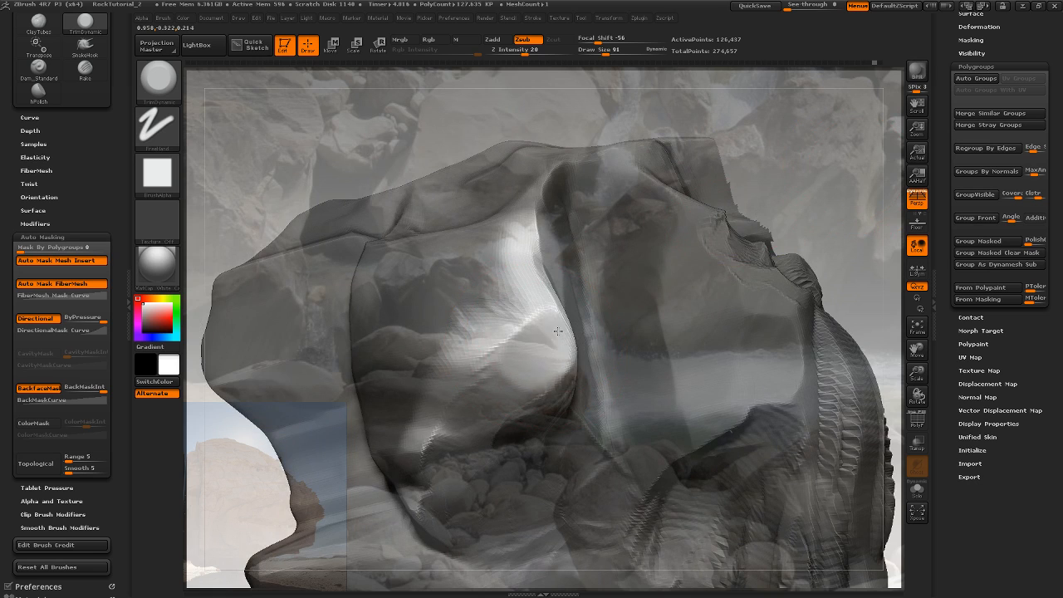
pyautogui.moveTo(815, 196)
pyautogui.mouseDown()
pyautogui.moveTo(573, 338)
pyautogui.moveTo(615, 316)
pyautogui.moveTo(652, 261)
pyautogui.moveTo(607, 379)
pyautogui.mouseUp()
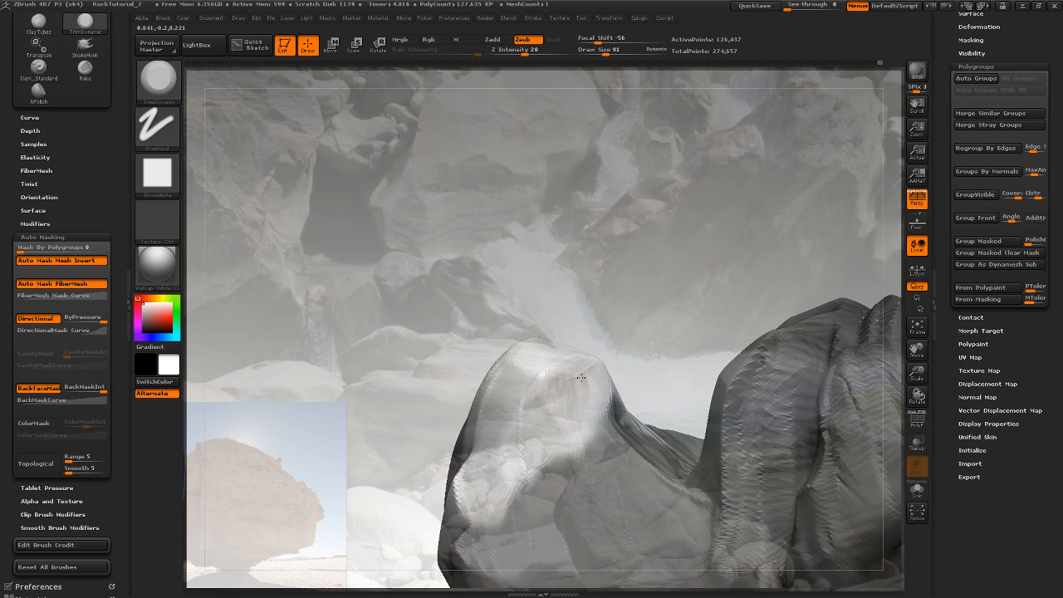
pyautogui.moveTo(648, 291); pyautogui.dragTo(509, 393)
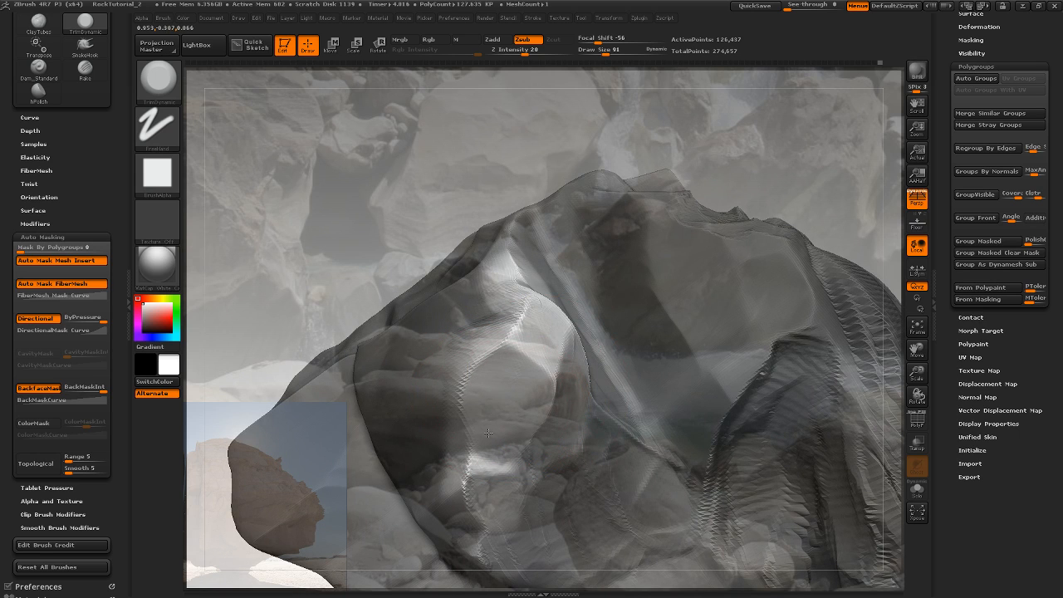
# Trim the underside and outer side of the bulge into flat facets with TrimDynamic
pyautogui.moveTo(841, 166); pyautogui.dragTo(508, 344)
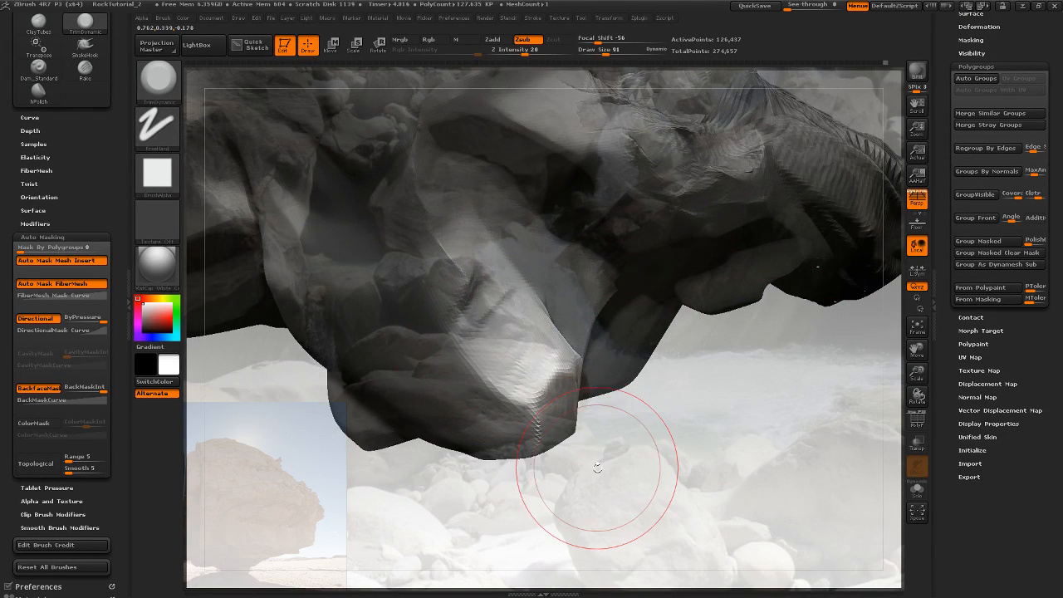
pyautogui.moveTo(570, 465); pyautogui.dragTo(616, 374)
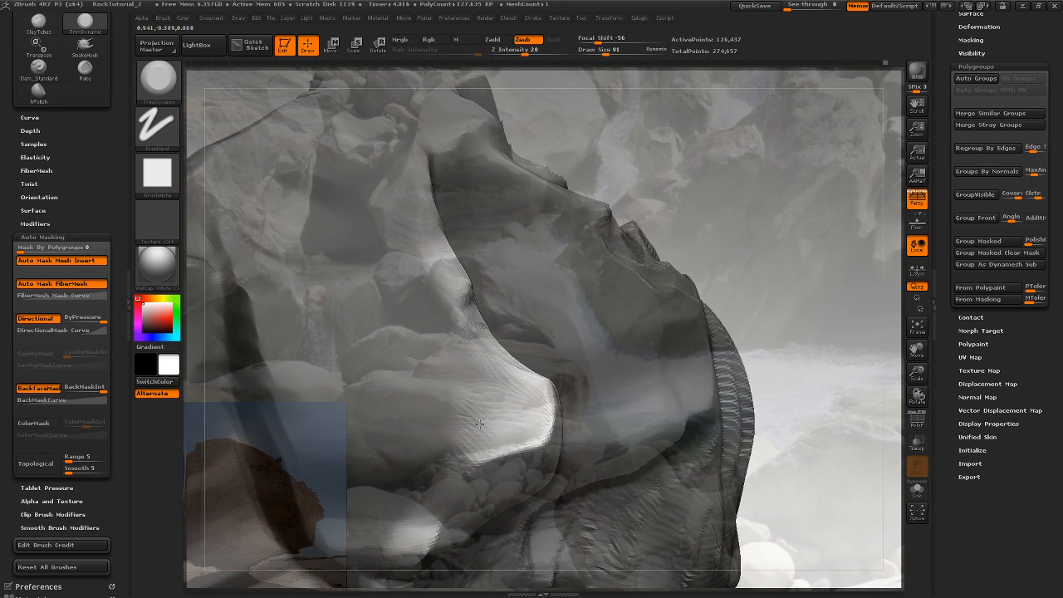
pyautogui.moveTo(823, 299)
pyautogui.mouseDown()
pyautogui.moveTo(706, 330)
pyautogui.moveTo(716, 299)
pyautogui.moveTo(784, 266)
pyautogui.moveTo(745, 264)
pyautogui.moveTo(821, 189)
pyautogui.moveTo(712, 427)
pyautogui.mouseUp()
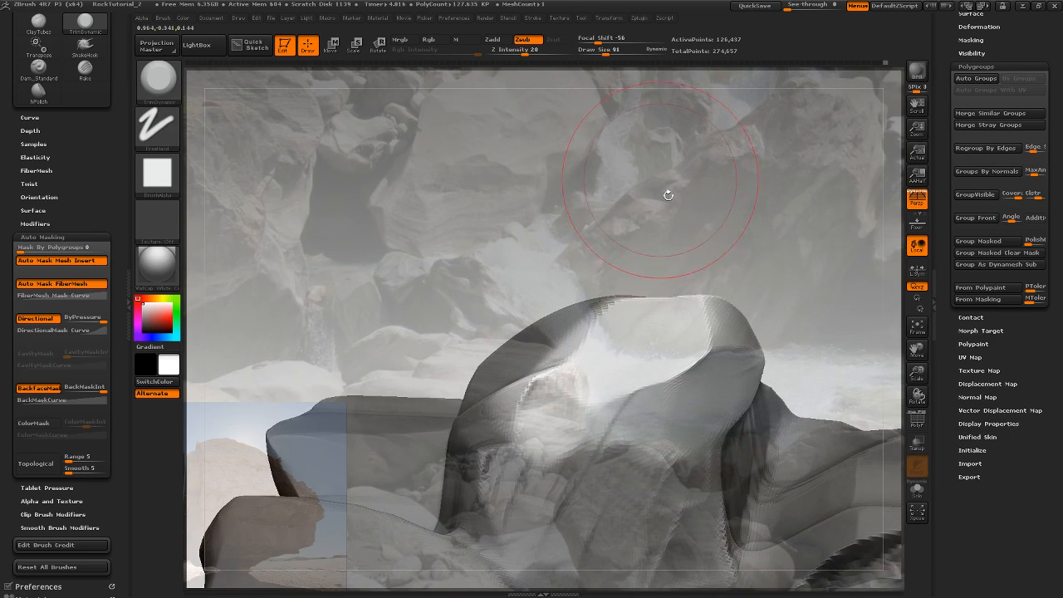
# Set Draw Size to 79 and trim the bulge's upper surface into a sharper facet
pyautogui.moveTo(606, 52); pyautogui.dragTo(603, 51)
pyautogui.moveTo(678, 379); pyautogui.dragTo(689, 360)
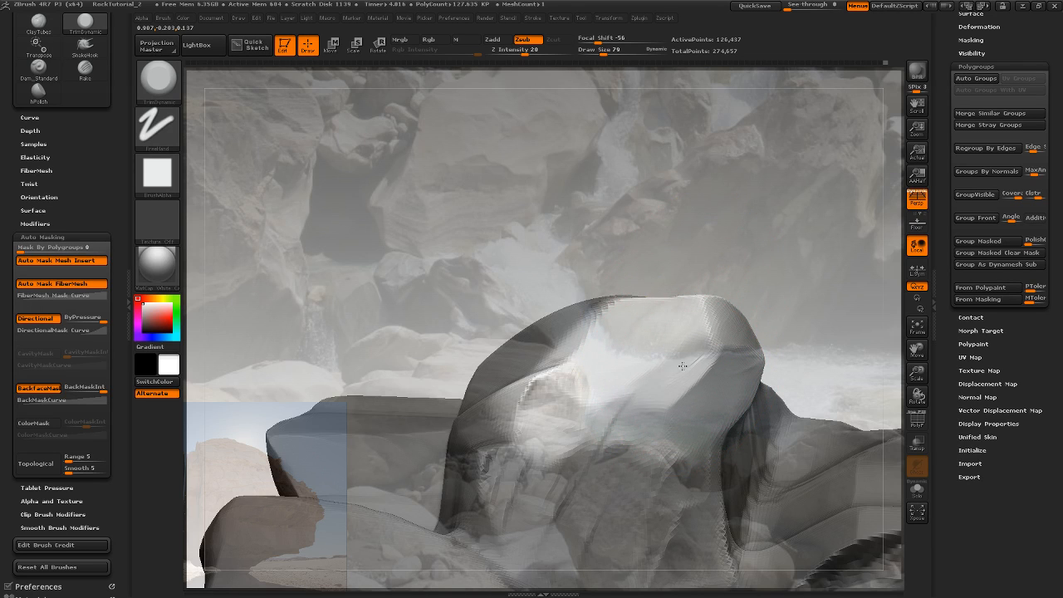
pyautogui.moveTo(712, 273)
pyautogui.mouseDown()
pyautogui.moveTo(847, 304)
pyautogui.moveTo(772, 247)
pyautogui.moveTo(772, 304)
pyautogui.mouseUp()
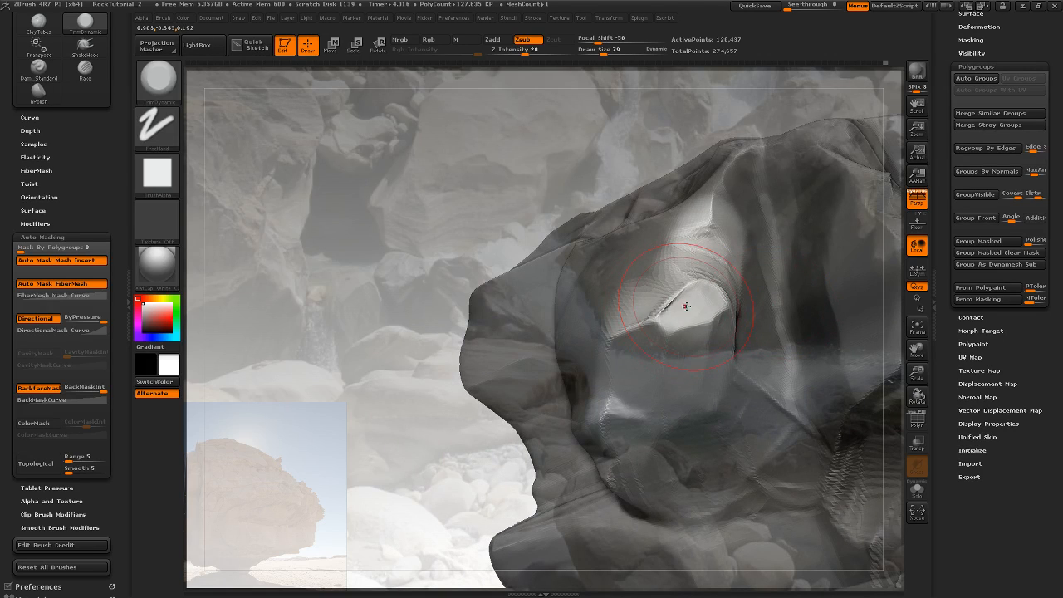
# Trim the bulge's upper facet further with TrimDynamic and turn off its backface masking
pyautogui.moveTo(686, 306); pyautogui.dragTo(618, 351)
pyautogui.click(41, 391)
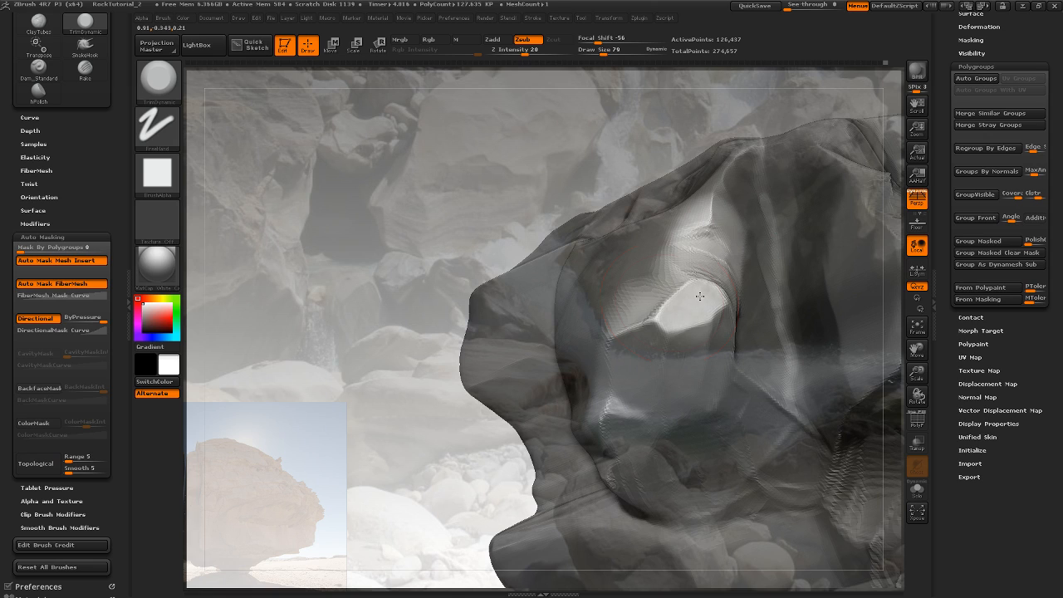
pyautogui.moveTo(461, 414)
pyautogui.mouseDown()
pyautogui.moveTo(491, 316)
pyautogui.moveTo(774, 267)
pyautogui.moveTo(772, 219)
pyautogui.moveTo(840, 352)
pyautogui.moveTo(834, 322)
pyautogui.mouseUp()
pyautogui.moveTo(799, 351); pyautogui.dragTo(861, 342)
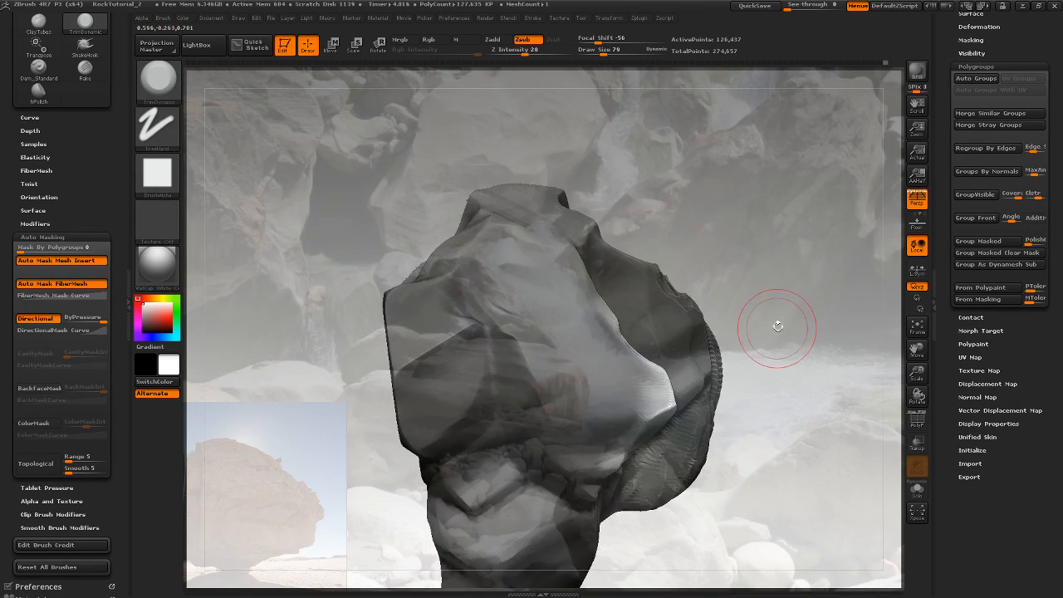
# Unmask more of the front face around the bulge, widening the editable area
pyautogui.moveTo(772, 321)
pyautogui.mouseDown()
pyautogui.moveTo(712, 361)
pyautogui.moveTo(748, 351)
pyautogui.moveTo(731, 366)
pyautogui.moveTo(757, 421)
pyautogui.mouseUp()
pyautogui.moveTo(517, 366)
pyautogui.keyDown('ctrl'); pyautogui.keyDown('alt'); pyautogui.mouseDown()
pyautogui.moveTo(517, 386)
pyautogui.moveTo(539, 399)
pyautogui.moveTo(506, 320)
pyautogui.moveTo(573, 366)
pyautogui.moveTo(594, 431)
pyautogui.mouseUp(); pyautogui.keyUp('alt'); pyautogui.keyUp('ctrl')
pyautogui.moveTo(757, 365)
pyautogui.mouseDown()
pyautogui.moveTo(735, 374)
pyautogui.moveTo(714, 366)
pyautogui.mouseUp()
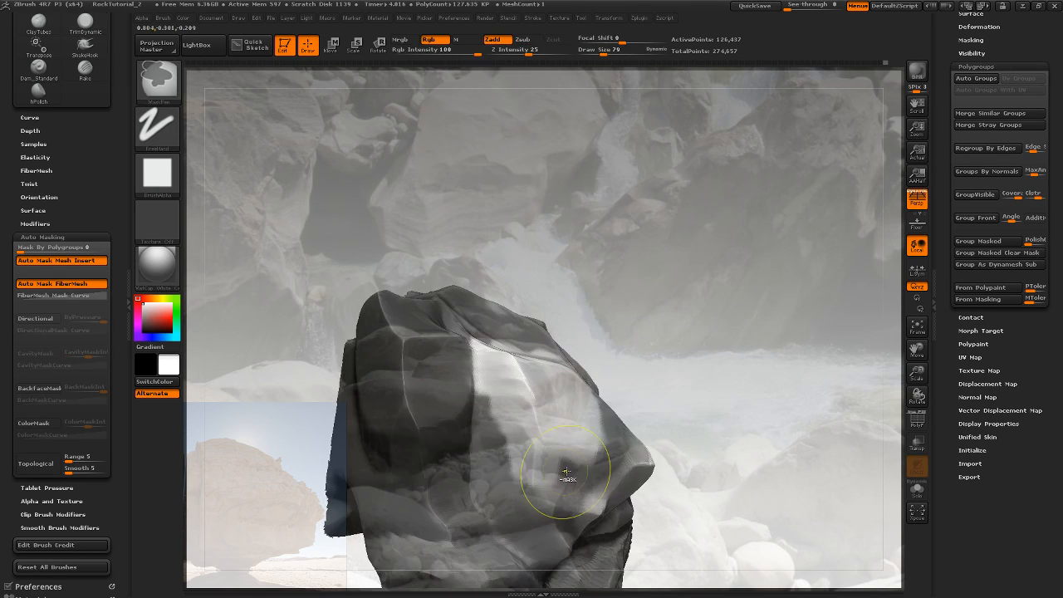
pyautogui.keyDown('ctrl'); pyautogui.keyDown('alt'); pyautogui.moveTo(565, 475); pyautogui.dragTo(566, 488); pyautogui.keyUp('alt'); pyautogui.keyUp('ctrl')
pyautogui.moveTo(527, 440)
pyautogui.keyDown('ctrl'); pyautogui.keyDown('alt'); pyautogui.mouseDown()
pyautogui.moveTo(501, 439)
pyautogui.moveTo(517, 496)
pyautogui.mouseUp(); pyautogui.keyUp('alt'); pyautogui.keyUp('ctrl')
pyautogui.moveTo(711, 352)
pyautogui.mouseDown()
pyautogui.moveTo(687, 381)
pyautogui.moveTo(769, 385)
pyautogui.moveTo(736, 398)
pyautogui.moveTo(779, 361)
pyautogui.mouseUp()
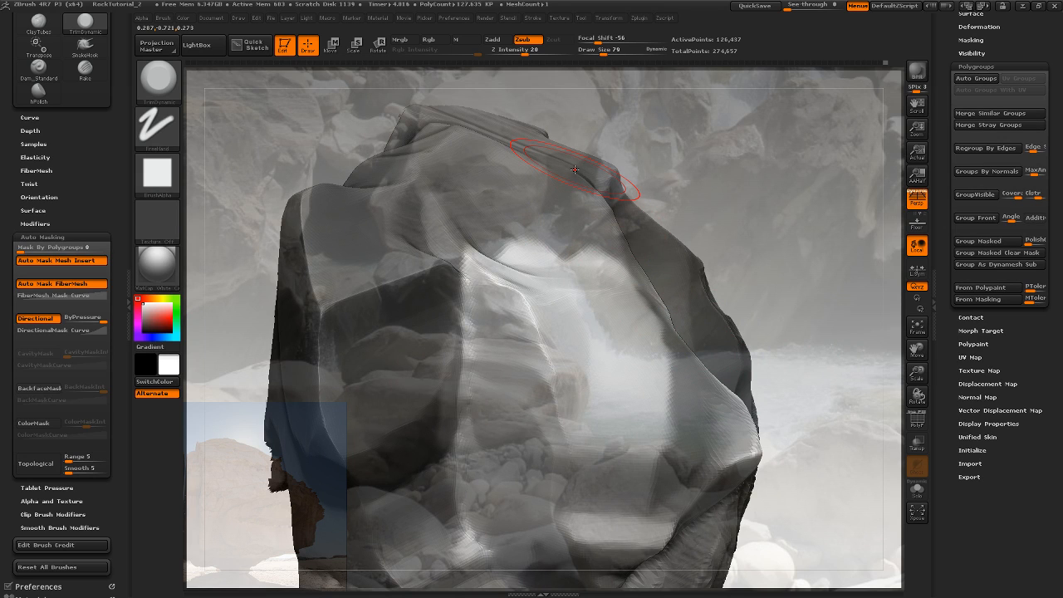
# Switch to ClayTubes with Draw Size 69 and sculpt an elongated diagonal patch in the unmasked front face
pyautogui.press('b')
pyautogui.press('c')
pyautogui.press('t')
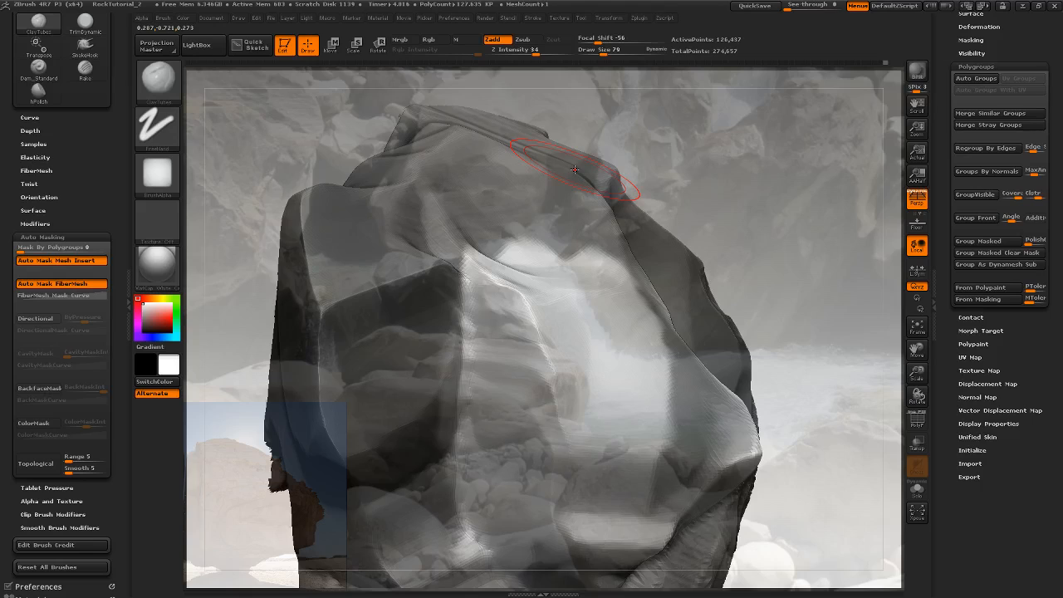
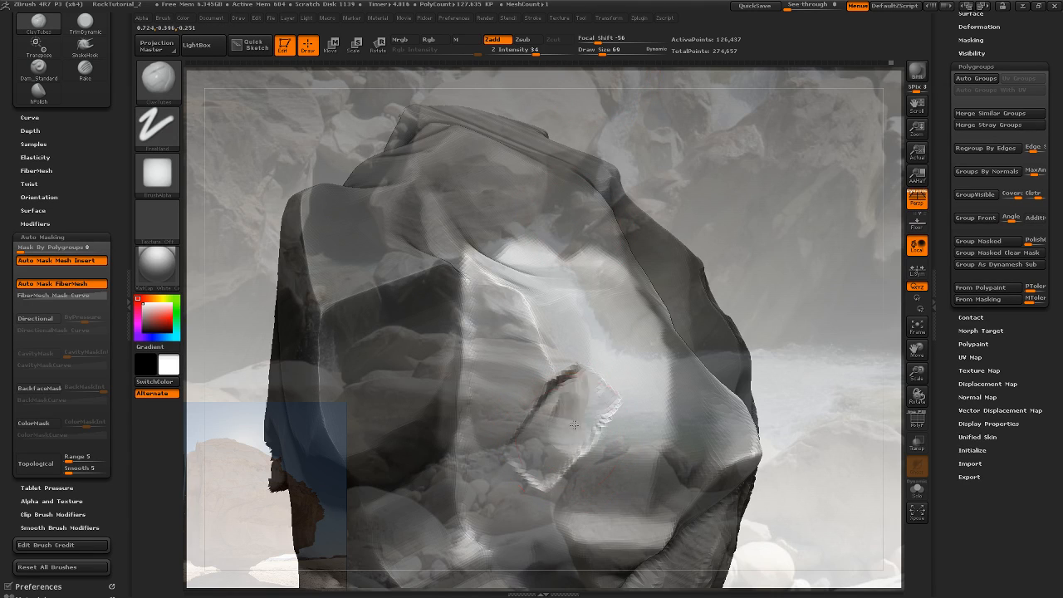
pyautogui.moveTo(574, 426)
pyautogui.mouseDown()
pyautogui.moveTo(549, 461)
pyautogui.moveTo(573, 423)
pyautogui.moveTo(582, 502)
pyautogui.moveTo(545, 486)
pyautogui.mouseUp()
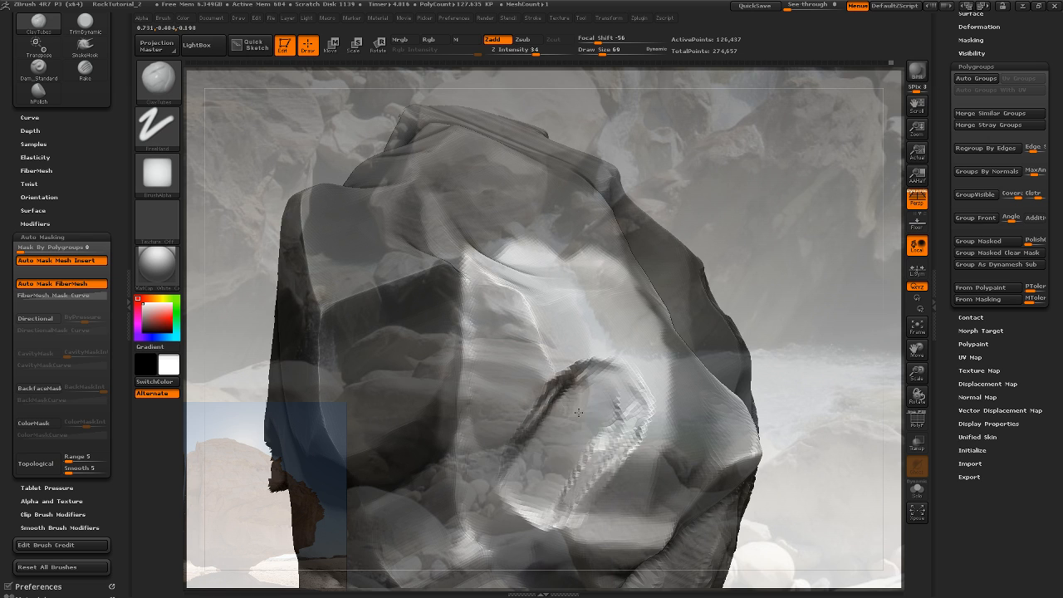
# Clear the mask from the whole rock
pyautogui.moveTo(817, 335); pyautogui.dragTo(884, 324)
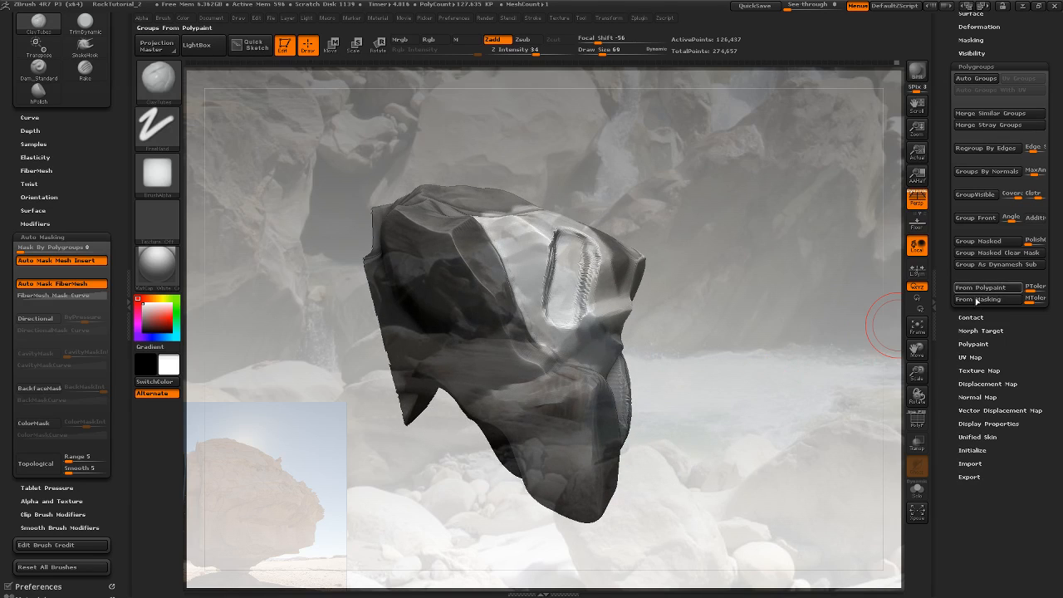
pyautogui.click(984, 40)
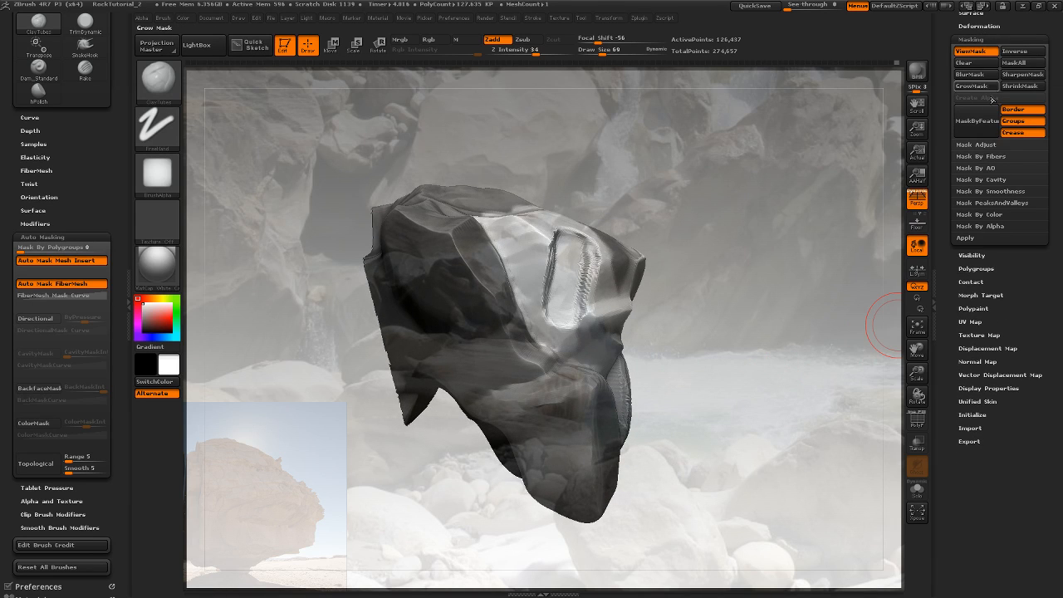
pyautogui.click(978, 61)
# Switch to the Dam_Standard brush for working creases into the block below the rock's neck
pyautogui.moveTo(743, 299)
pyautogui.mouseDown()
pyautogui.moveTo(722, 242)
pyautogui.moveTo(785, 245)
pyautogui.moveTo(779, 289)
pyautogui.moveTo(812, 237)
pyautogui.moveTo(574, 408)
pyautogui.mouseUp()
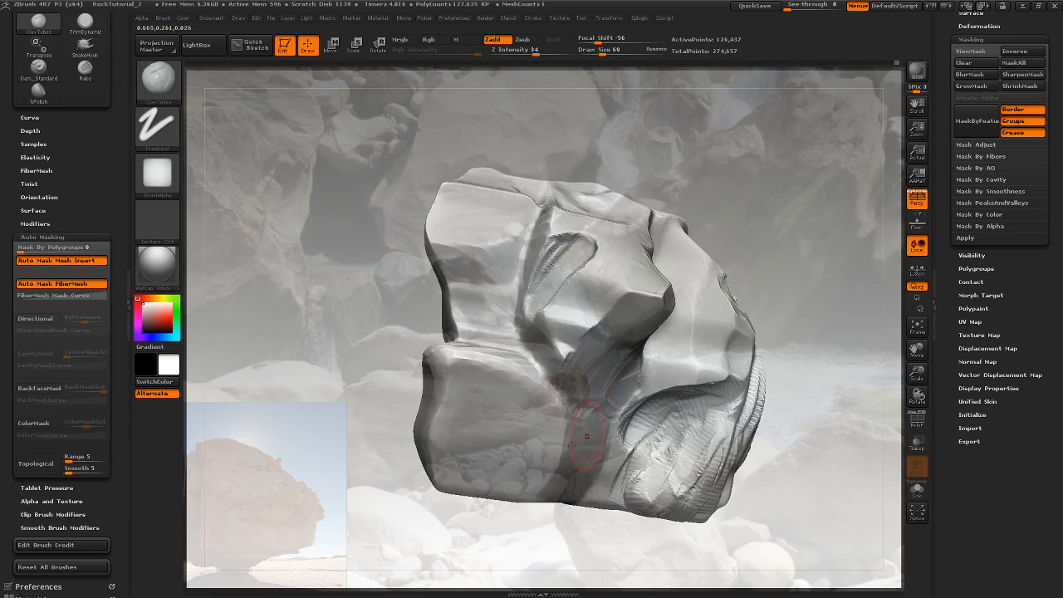
pyautogui.moveTo(834, 308); pyautogui.dragTo(549, 341)
pyautogui.moveTo(733, 317); pyautogui.dragTo(747, 373)
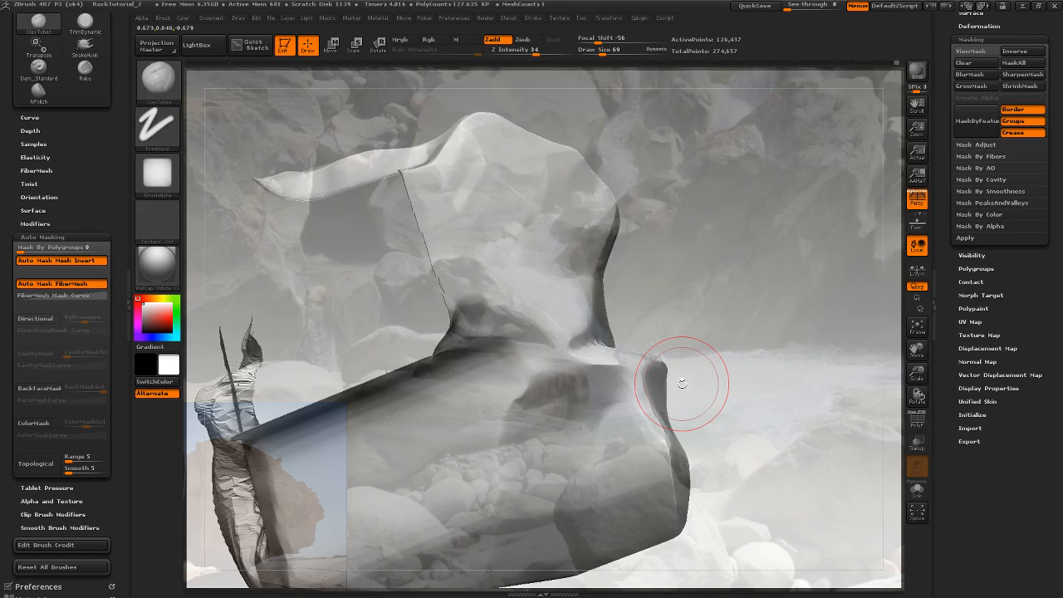
pyautogui.press('b')
pyautogui.press('d')
pyautogui.press('s')
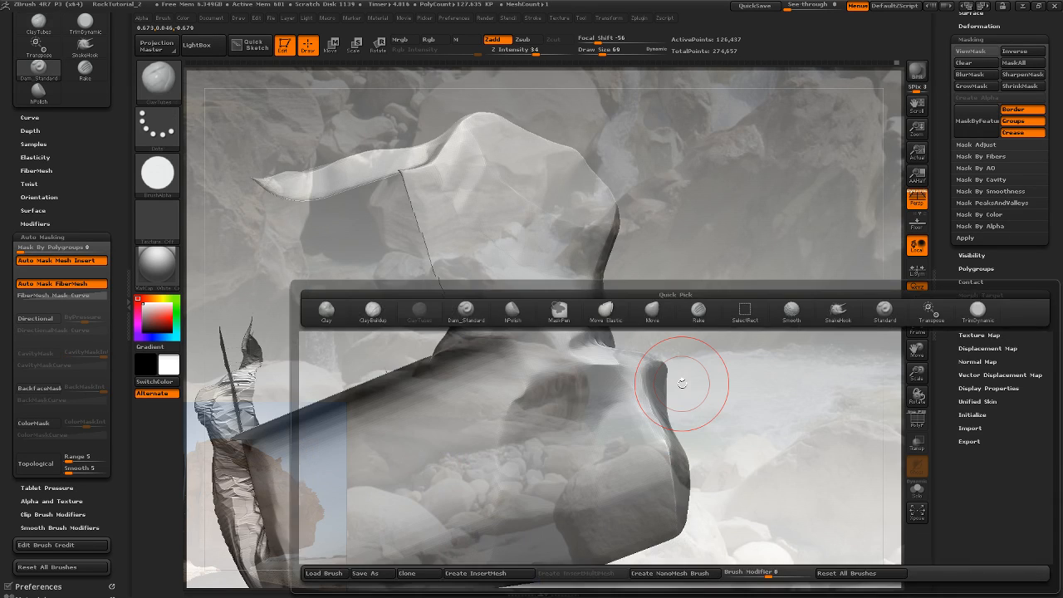
# Try broad Dam_Standard strokes with Draw Size 65 across the lower block's face
pyautogui.moveTo(602, 50)
pyautogui.mouseDown()
pyautogui.moveTo(610, 49)
pyautogui.moveTo(602, 50)
pyautogui.mouseUp()
pyautogui.moveTo(575, 475); pyautogui.dragTo(584, 438)
pyautogui.hotkey('ctrl', 'z')
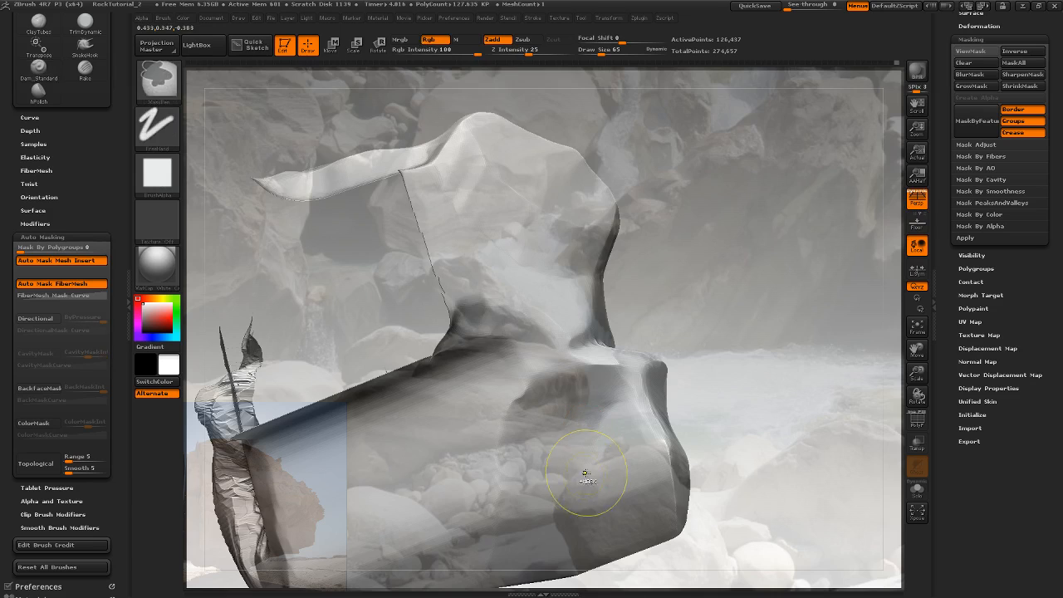
pyautogui.moveTo(562, 531)
pyautogui.mouseDown()
pyautogui.moveTo(564, 478)
pyautogui.moveTo(638, 371)
pyautogui.mouseUp()
pyautogui.moveTo(583, 417)
pyautogui.mouseDown()
pyautogui.moveTo(545, 430)
pyautogui.moveTo(525, 402)
pyautogui.mouseUp()
pyautogui.moveTo(720, 356)
pyautogui.mouseDown()
pyautogui.moveTo(550, 316)
pyautogui.moveTo(720, 321)
pyautogui.moveTo(648, 349)
pyautogui.moveTo(688, 379)
pyautogui.mouseUp()
pyautogui.moveTo(532, 401)
pyautogui.mouseDown()
pyautogui.moveTo(585, 412)
pyautogui.moveTo(608, 389)
pyautogui.moveTo(531, 399)
pyautogui.mouseUp()
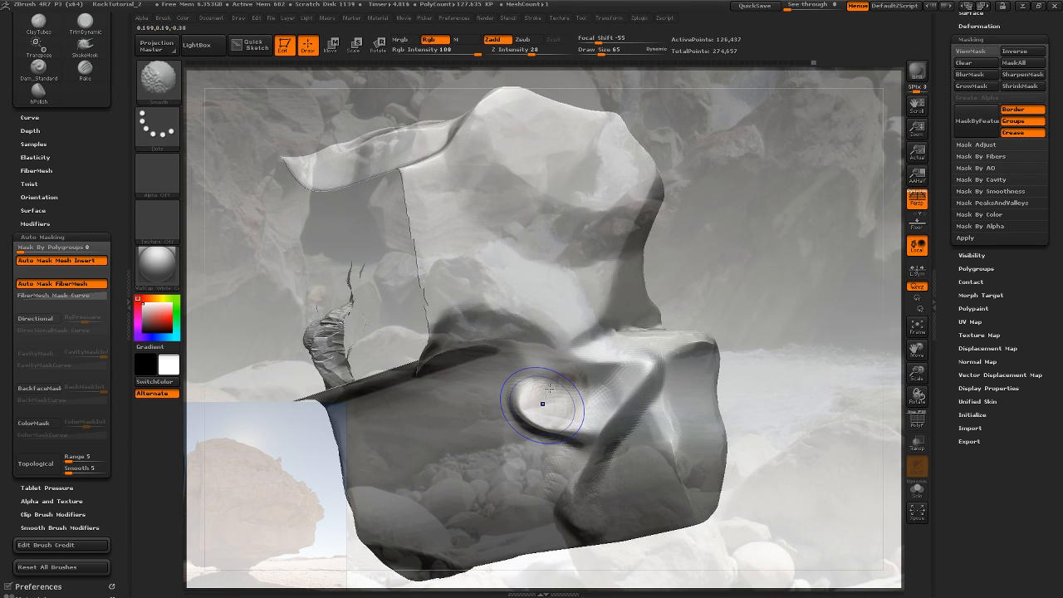
pyautogui.moveTo(775, 408)
pyautogui.mouseDown()
pyautogui.moveTo(713, 345)
pyautogui.moveTo(743, 332)
pyautogui.moveTo(767, 338)
pyautogui.mouseUp()
# Undo all the broad Dam_Standard strokes on the lower block
pyautogui.hotkey('ctrl', 'z')
pyautogui.hotkey('ctrl', 'z')
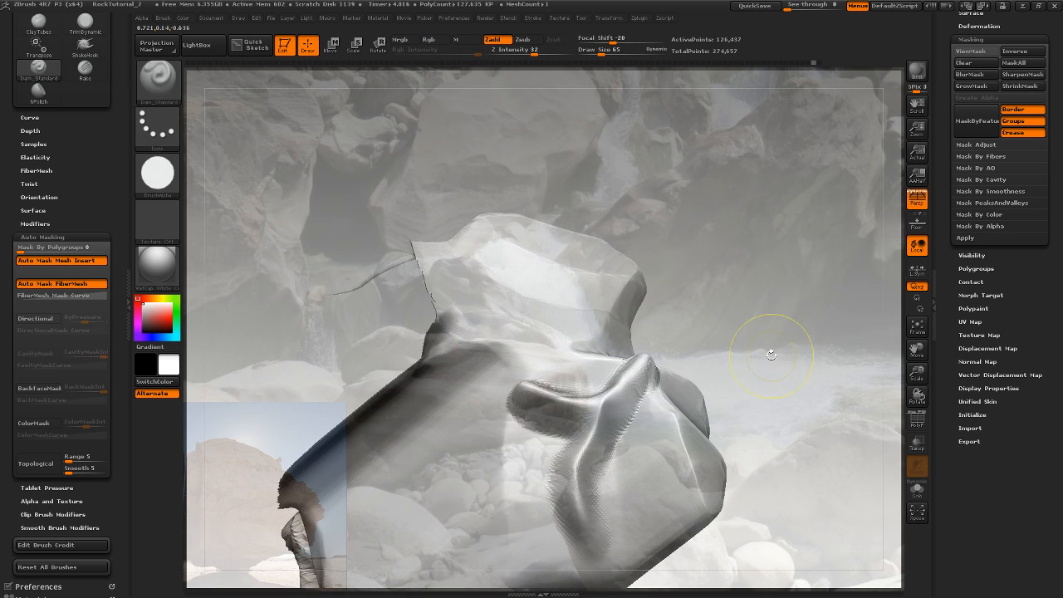
pyautogui.hotkey('ctrl', 'z')
pyautogui.hotkey('ctrl', 'z')
pyautogui.hotkey('ctrl', 'z')
pyautogui.hotkey('ctrl', 'z')
pyautogui.hotkey('ctrl', 'z')
pyautogui.hotkey('ctrl', 'z')
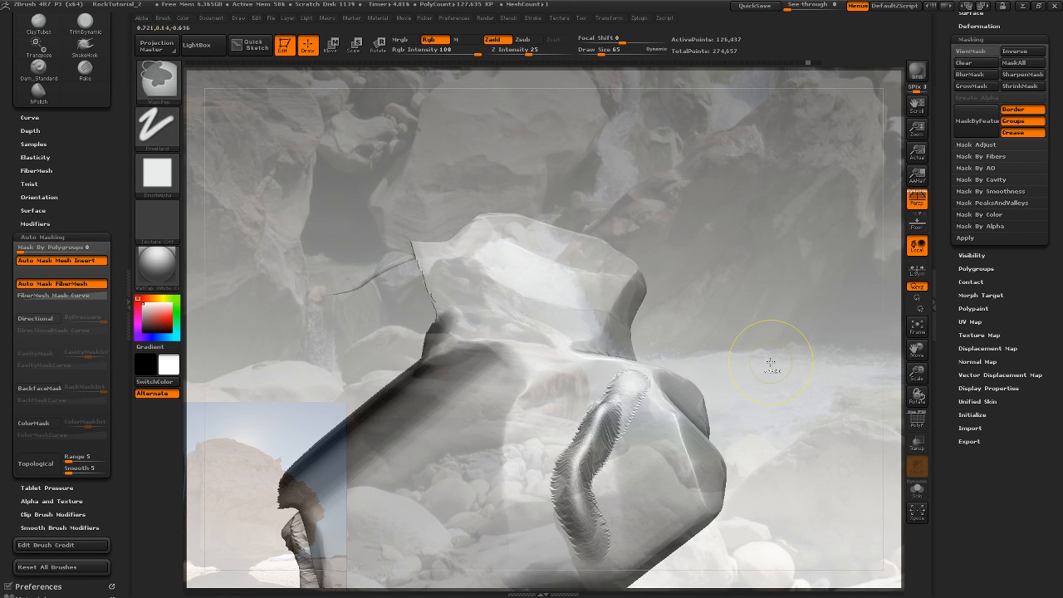
pyautogui.hotkey('ctrl', 'z')
pyautogui.hotkey('ctrl', 'z')
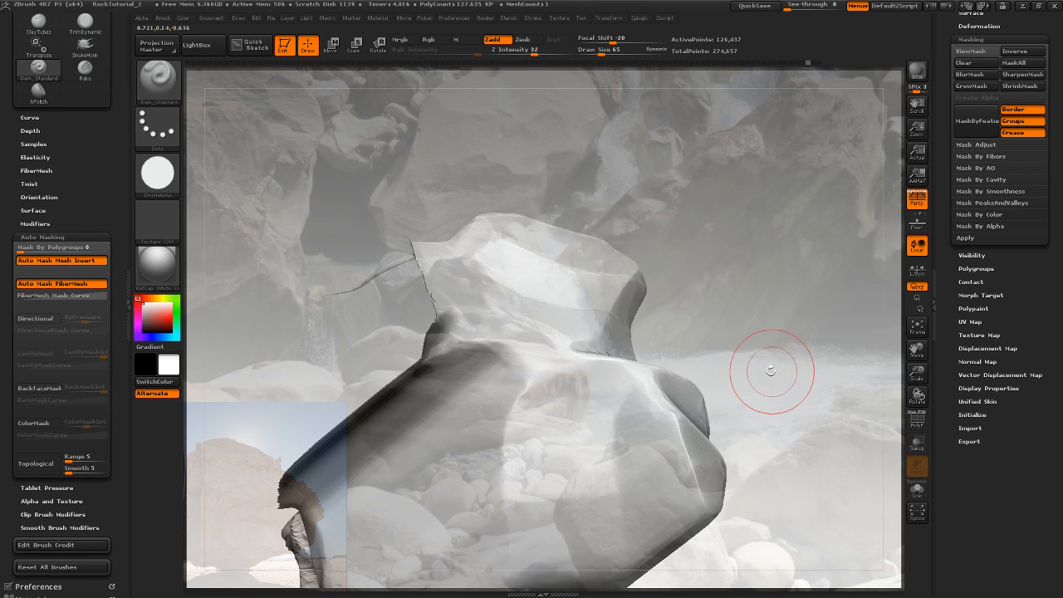
# Set Draw Size to 17 and sculpt branching creases down the lower block and along its junction with the upper block
pyautogui.moveTo(766, 368); pyautogui.dragTo(693, 343)
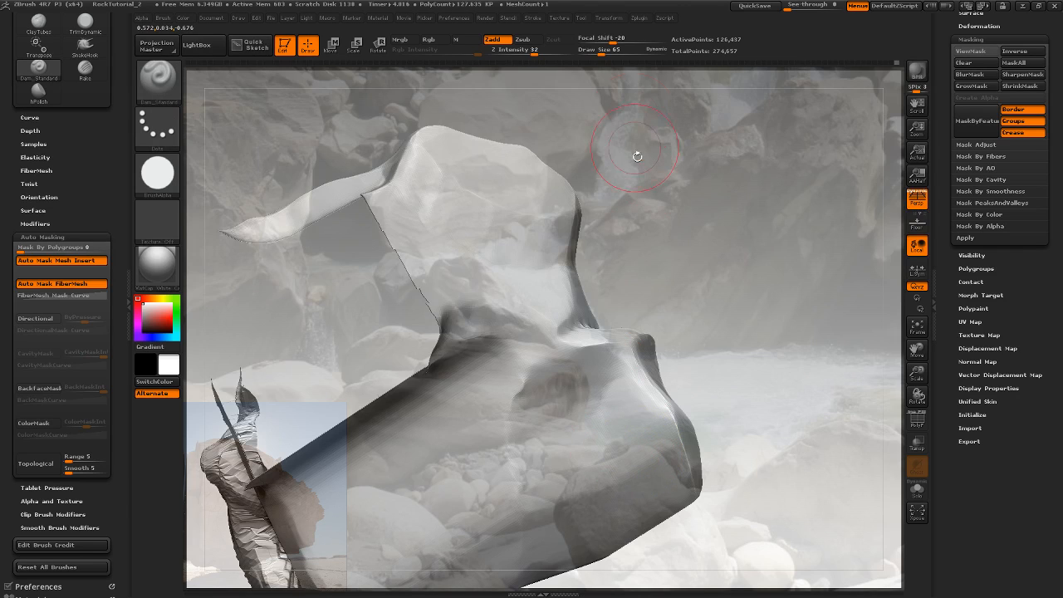
pyautogui.moveTo(602, 50); pyautogui.dragTo(580, 51)
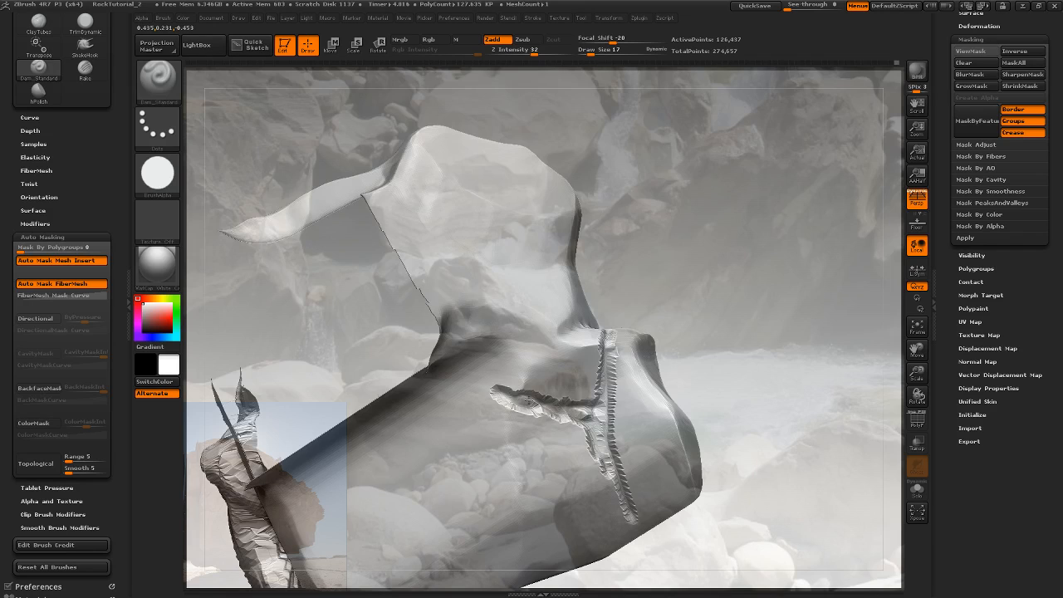
pyautogui.moveTo(701, 266)
pyautogui.mouseDown()
pyautogui.moveTo(707, 277)
pyautogui.moveTo(593, 389)
pyautogui.mouseUp()
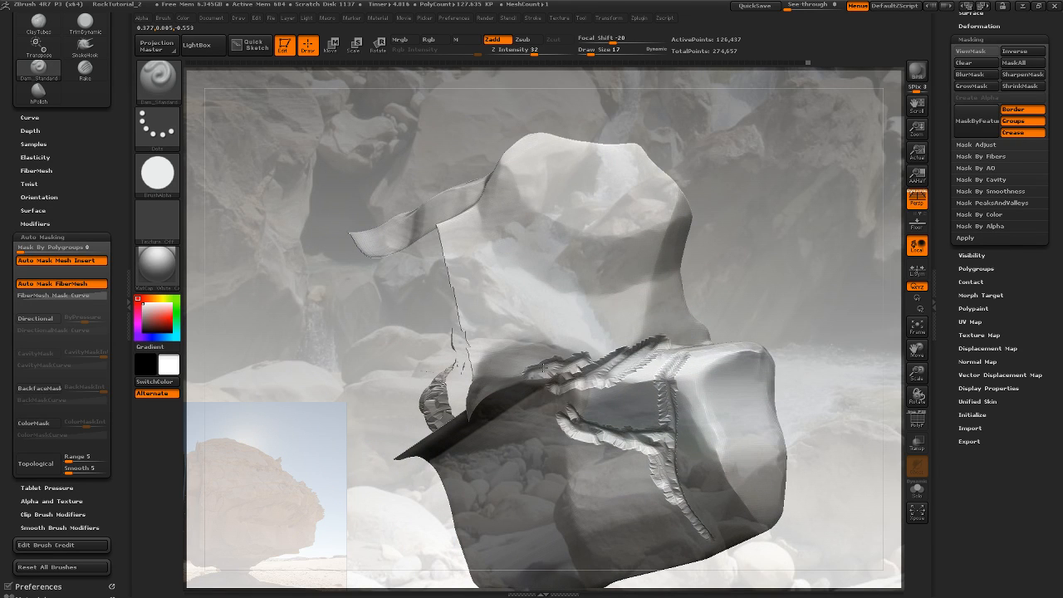
pyautogui.moveTo(480, 400)
pyautogui.mouseDown()
pyautogui.moveTo(634, 339)
pyautogui.moveTo(625, 356)
pyautogui.moveTo(671, 313)
pyautogui.moveTo(593, 359)
pyautogui.mouseUp()
pyautogui.moveTo(644, 305)
pyautogui.mouseDown()
pyautogui.moveTo(590, 339)
pyautogui.moveTo(613, 324)
pyautogui.mouseUp()
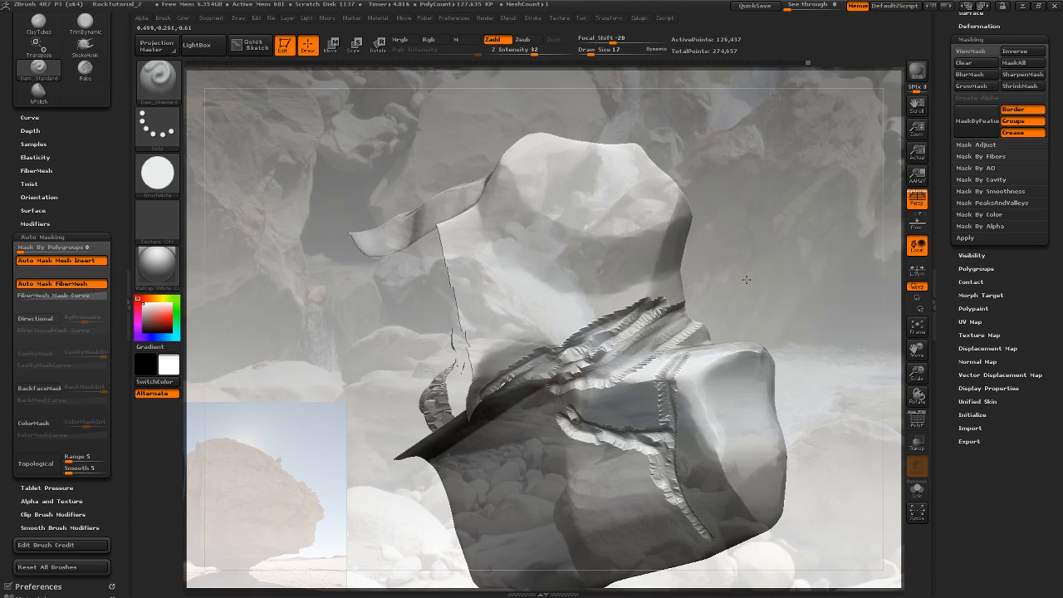
pyautogui.moveTo(746, 279); pyautogui.dragTo(743, 307)
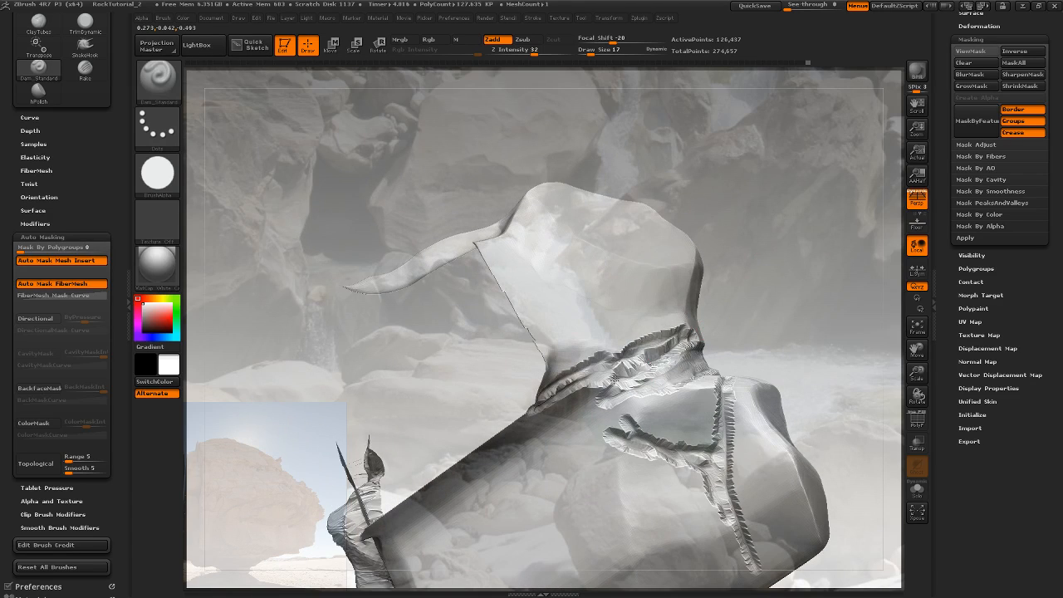
# Sculpt a diagonal crease across the upper block and a long vertical crease beside the front bulge with Dam_Standard
pyautogui.moveTo(778, 271); pyautogui.dragTo(656, 339)
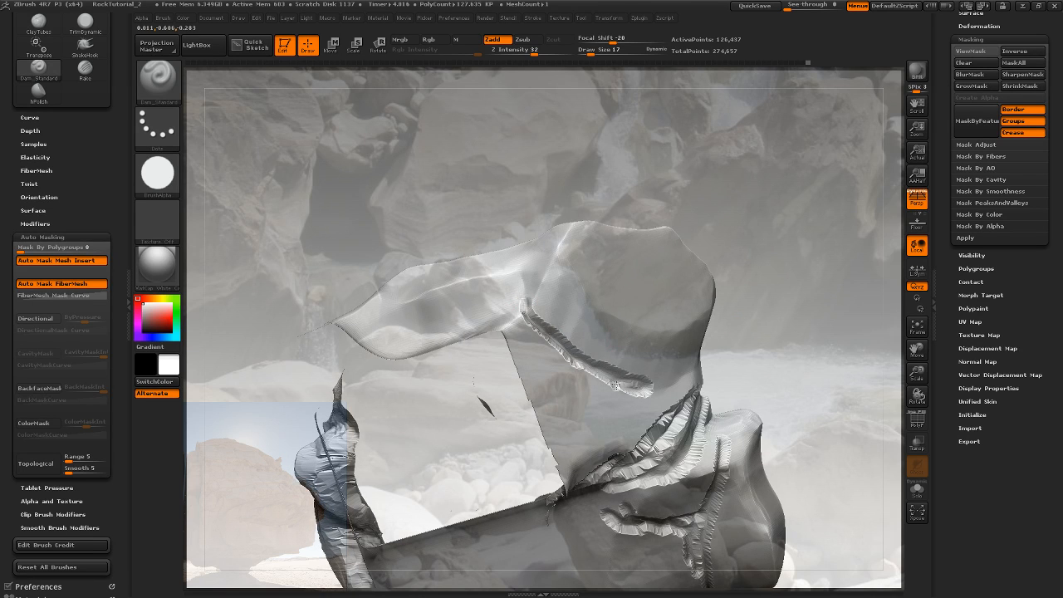
pyautogui.moveTo(758, 364); pyautogui.dragTo(614, 433)
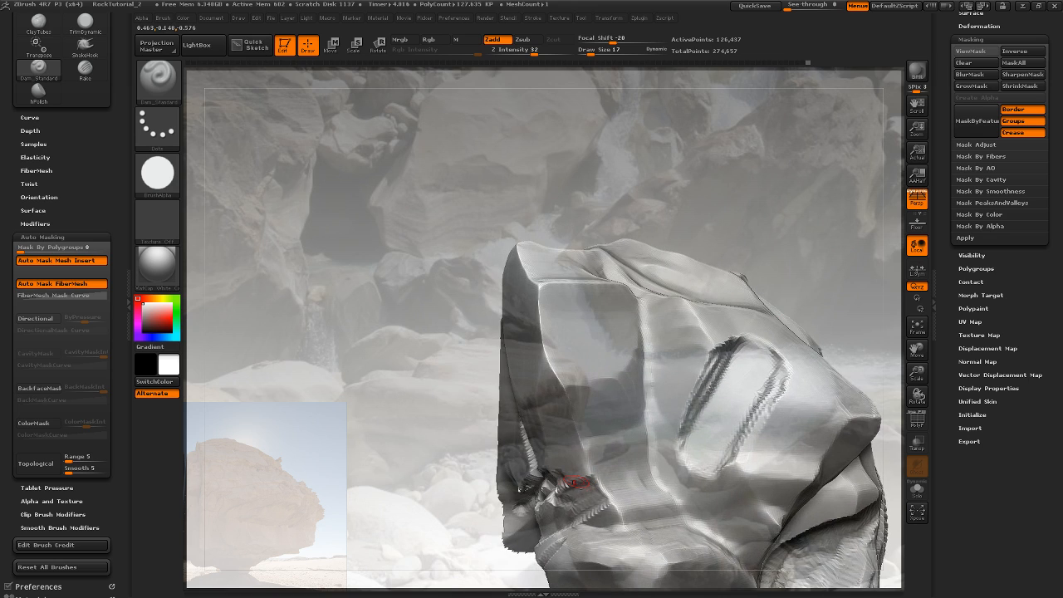
pyautogui.moveTo(764, 314); pyautogui.dragTo(804, 299)
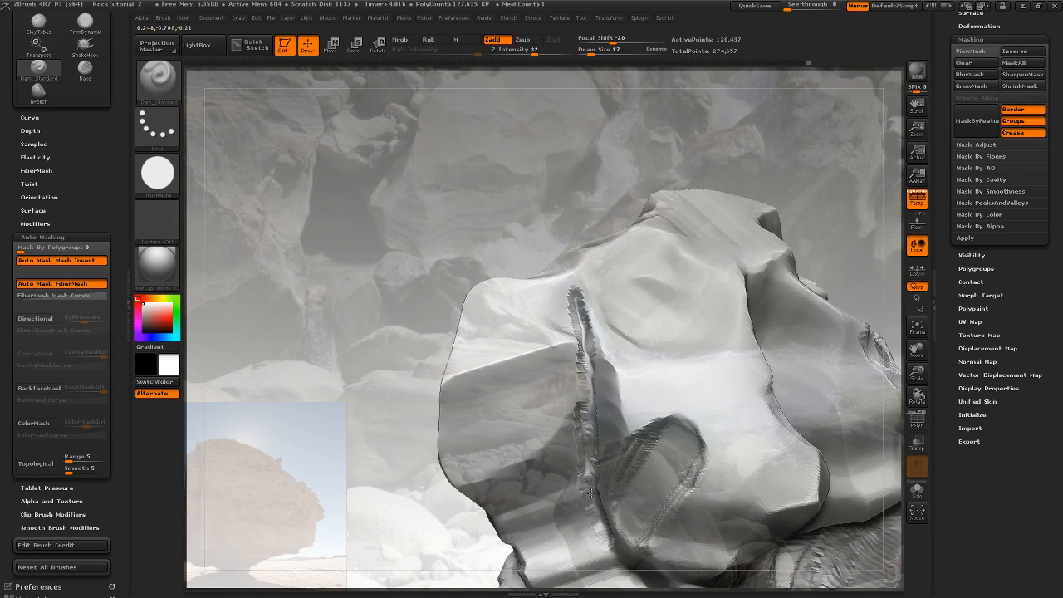
# Sculpt connected creases beneath the overhang and along the edge of the adjoining narrow face
pyautogui.moveTo(693, 138); pyautogui.dragTo(600, 402)
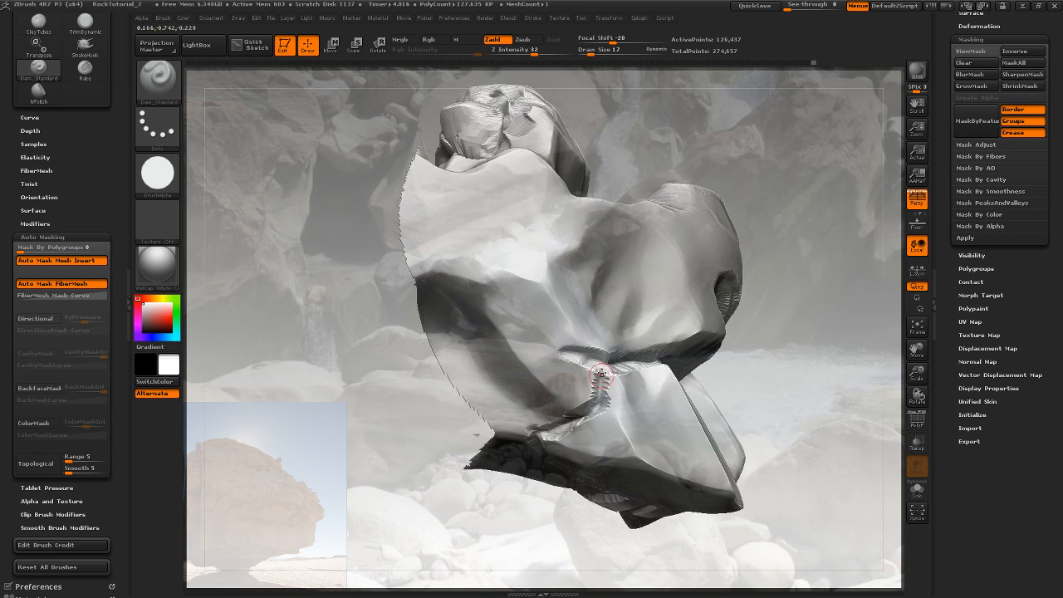
pyautogui.moveTo(819, 281); pyautogui.dragTo(529, 394)
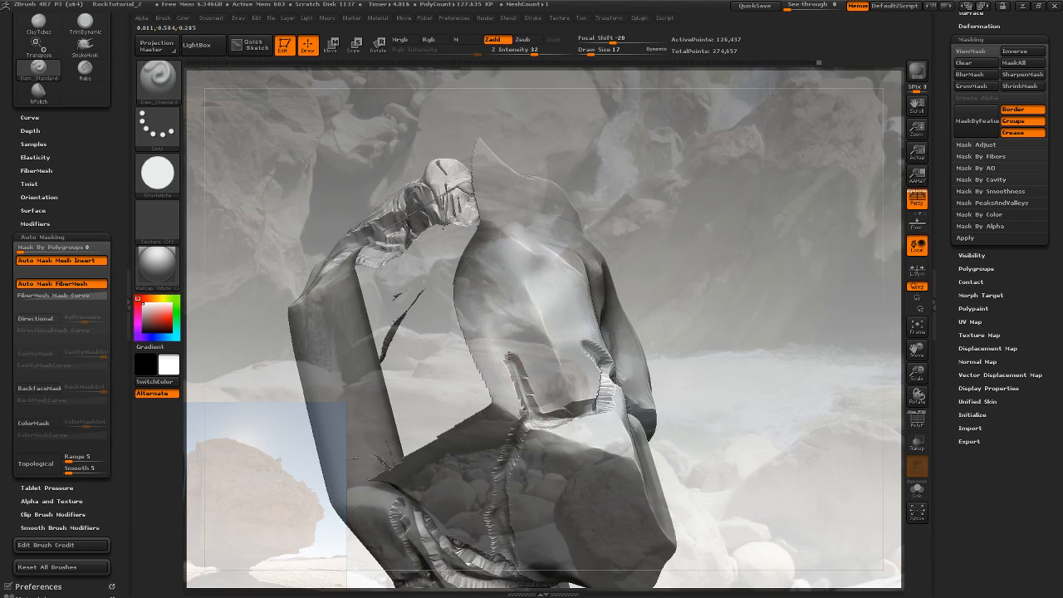
pyautogui.moveTo(508, 356); pyautogui.dragTo(483, 313)
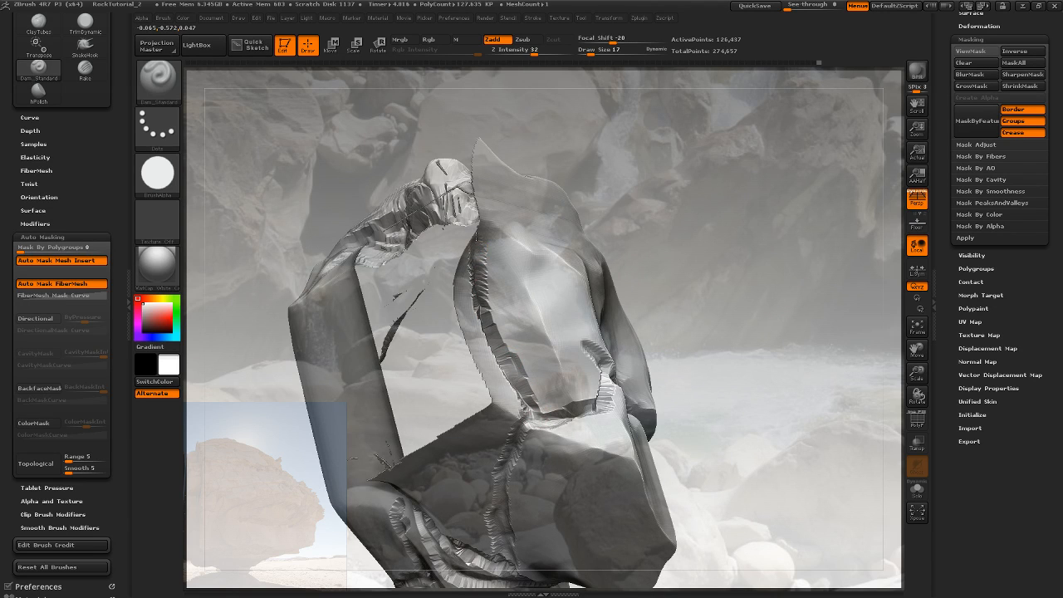
# Sculpt creases into the clefts on the far side and join further ones into an outline around its large central panel
pyautogui.moveTo(708, 285); pyautogui.dragTo(637, 344)
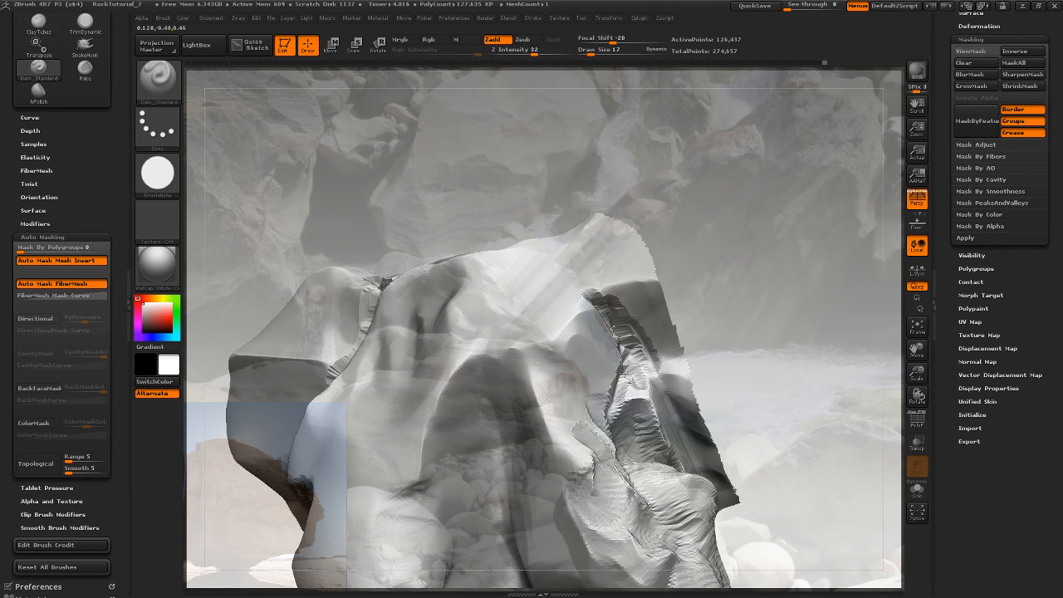
pyautogui.moveTo(733, 348); pyautogui.dragTo(600, 266)
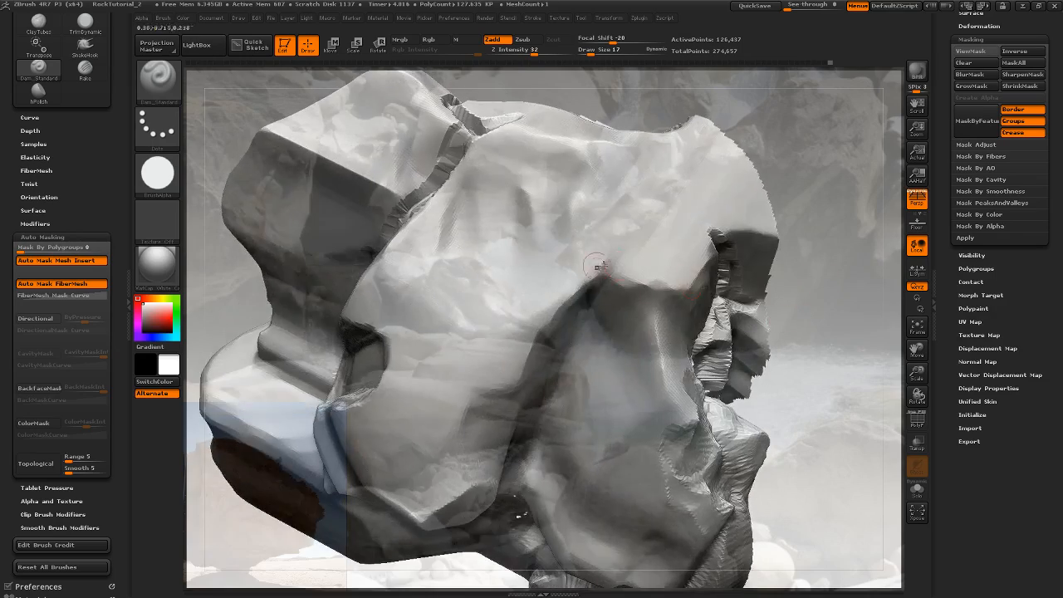
pyautogui.moveTo(707, 230); pyautogui.dragTo(728, 241)
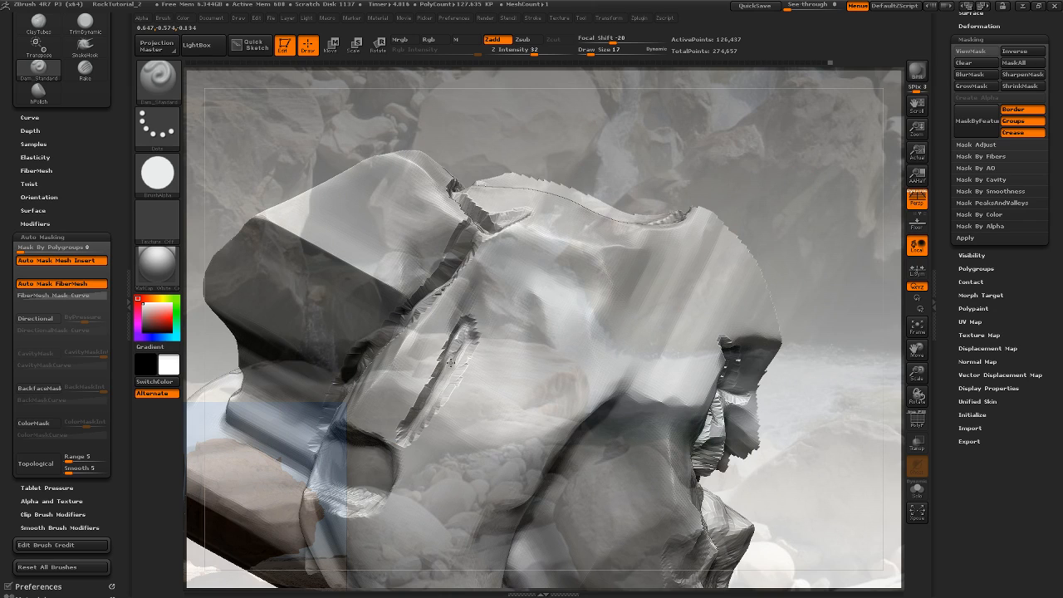
pyautogui.moveTo(494, 268); pyautogui.dragTo(455, 381)
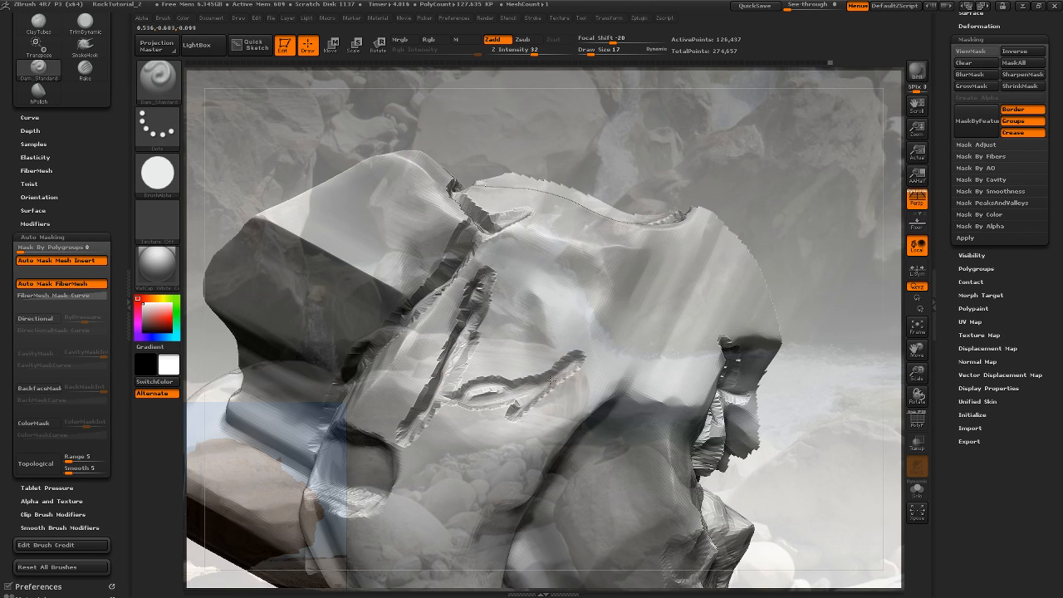
pyautogui.moveTo(783, 292)
pyautogui.mouseDown()
pyautogui.moveTo(821, 230)
pyautogui.moveTo(810, 278)
pyautogui.mouseUp()
pyautogui.moveTo(616, 330); pyautogui.dragTo(638, 297)
pyautogui.moveTo(667, 226)
pyautogui.mouseDown()
pyautogui.moveTo(657, 257)
pyautogui.moveTo(524, 383)
pyautogui.moveTo(453, 390)
pyautogui.mouseUp()
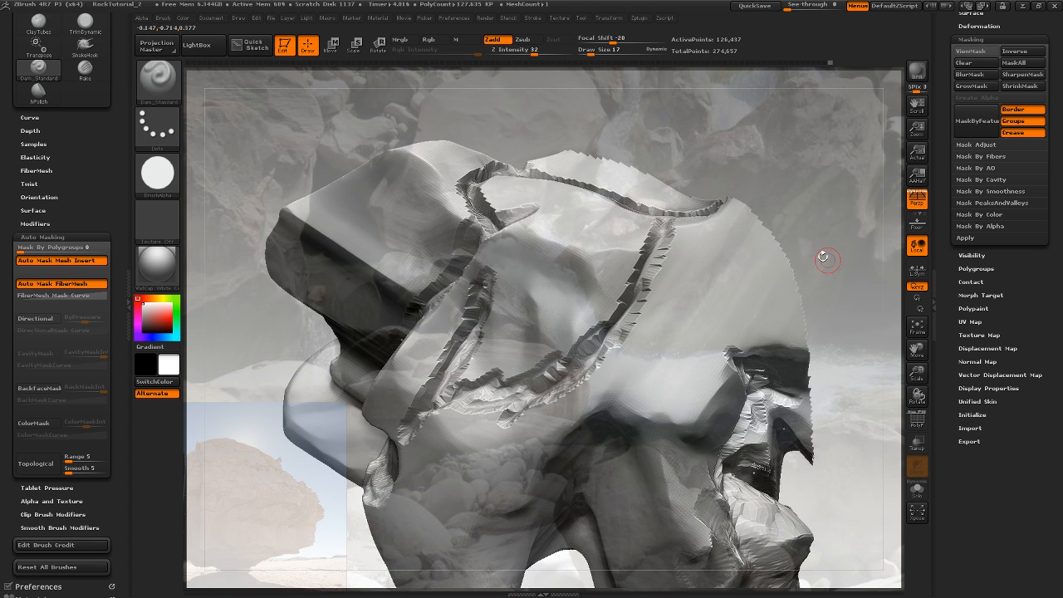
# Extend the crease network from the central panel along the neighbouring ledge above the dark hollow
pyautogui.moveTo(823, 255); pyautogui.dragTo(810, 261)
pyautogui.moveTo(727, 344); pyautogui.dragTo(680, 364)
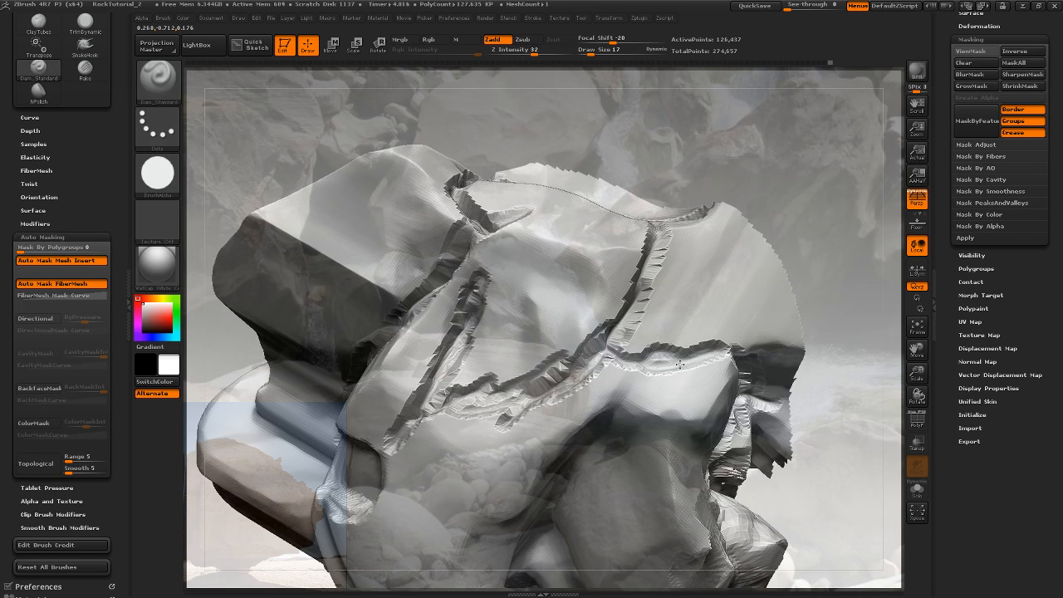
pyautogui.moveTo(903, 282); pyautogui.dragTo(842, 331)
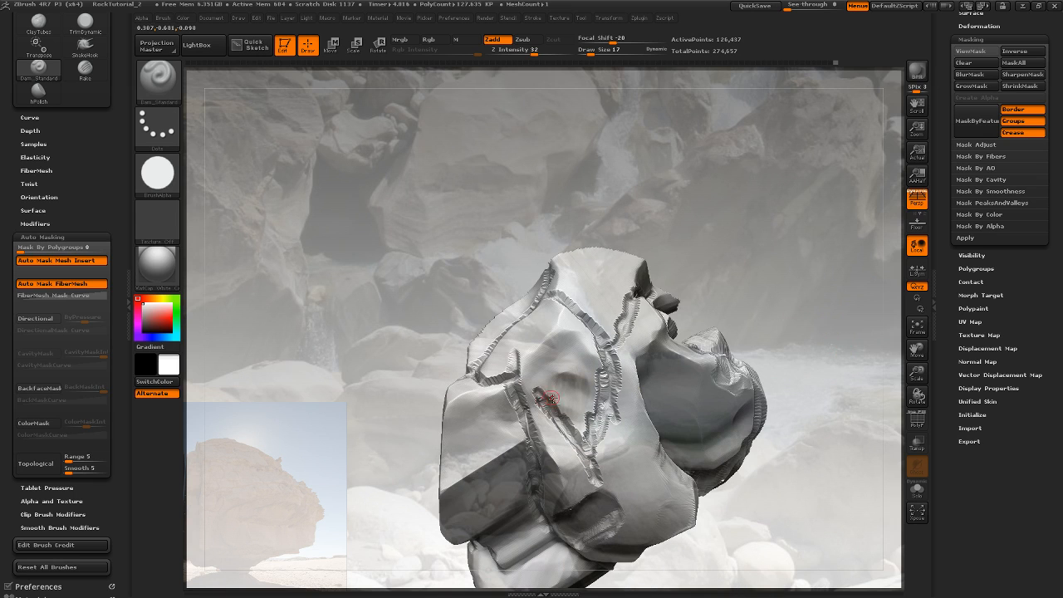
# Sculpt Dam_Standard creases beneath the small upper panel, down the vertical cleft beside it and across the adjoining block
pyautogui.moveTo(806, 295); pyautogui.dragTo(806, 417)
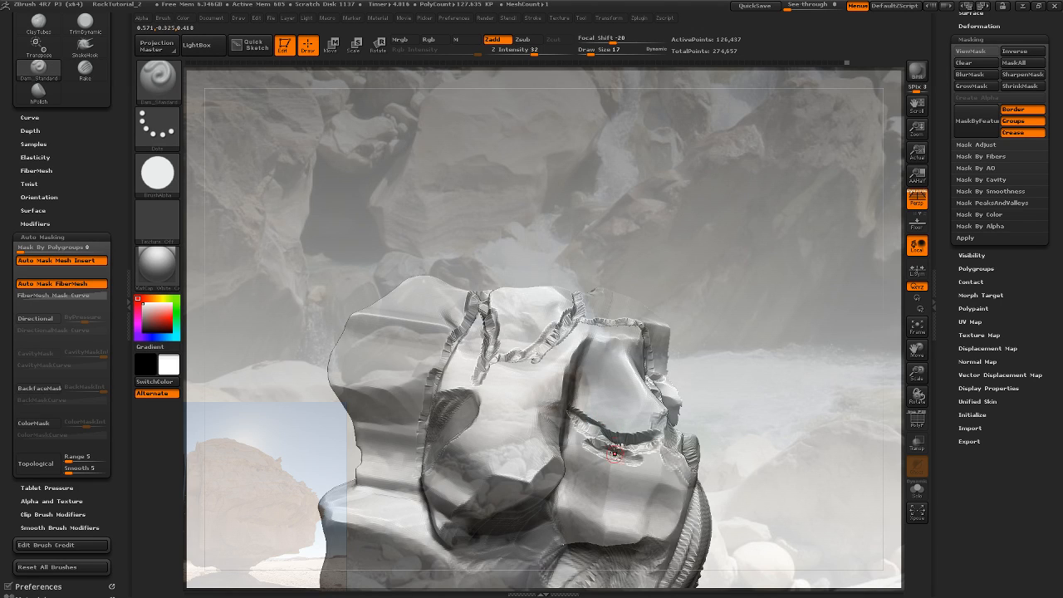
pyautogui.moveTo(745, 408)
pyautogui.mouseDown()
pyautogui.moveTo(804, 398)
pyautogui.moveTo(748, 373)
pyautogui.moveTo(744, 407)
pyautogui.moveTo(749, 380)
pyautogui.moveTo(736, 364)
pyautogui.moveTo(715, 365)
pyautogui.mouseUp()
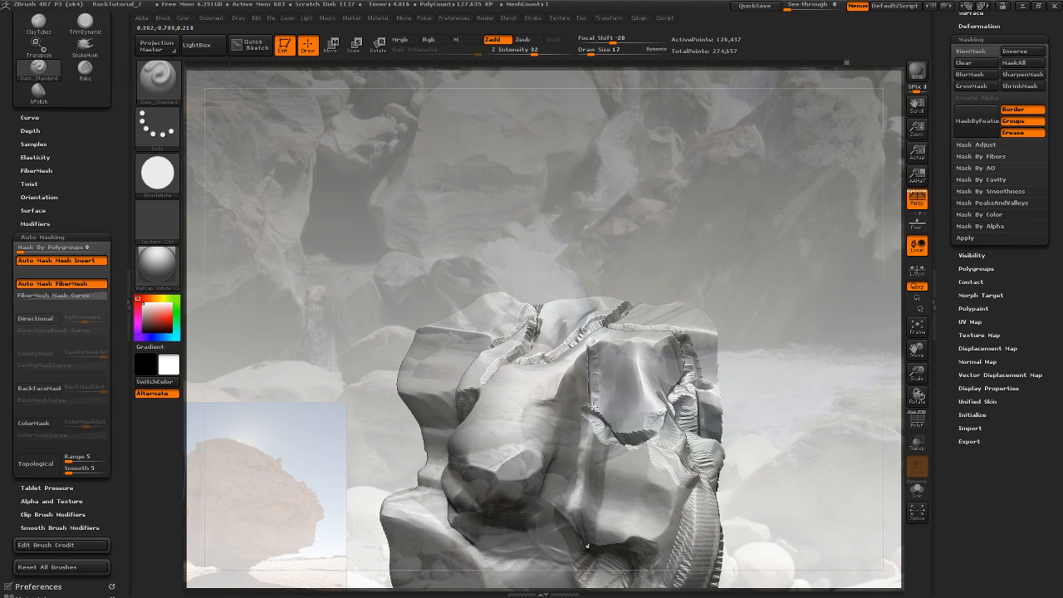
pyautogui.moveTo(573, 458); pyautogui.dragTo(578, 443)
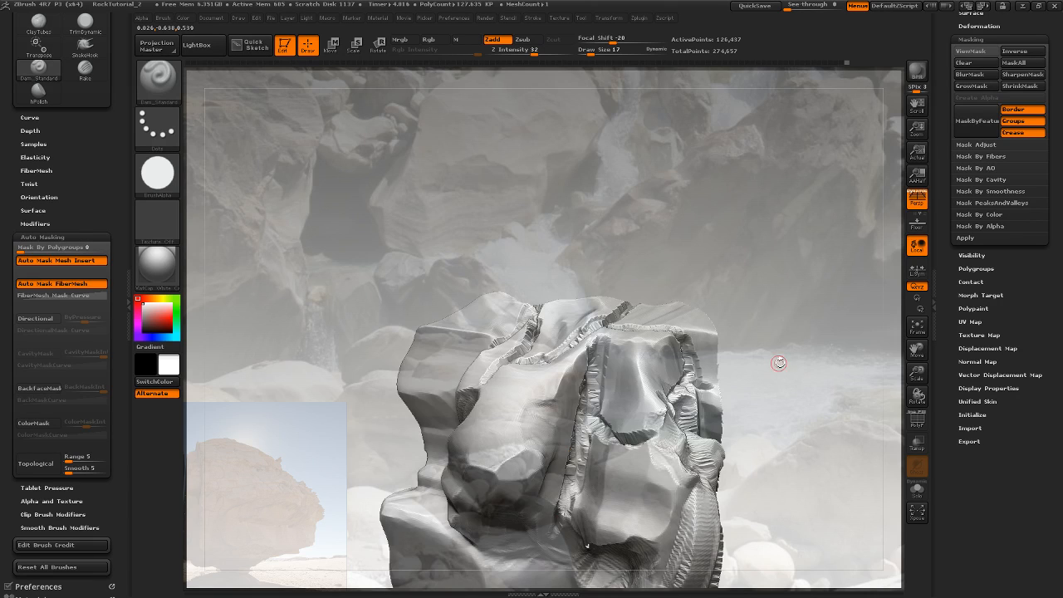
pyautogui.moveTo(779, 363); pyautogui.dragTo(748, 398)
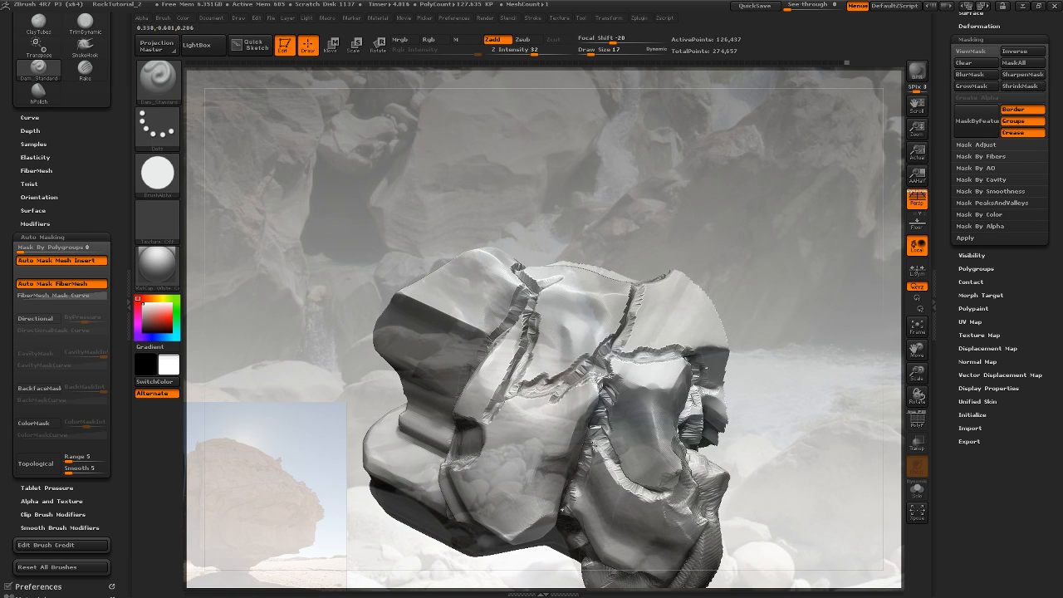
# Unhide the rest of the rock and remesh the whole sculpt with DynaMesh at resolution 320
pyautogui.moveTo(770, 360)
pyautogui.mouseDown()
pyautogui.moveTo(762, 405)
pyautogui.moveTo(742, 387)
pyautogui.moveTo(765, 368)
pyautogui.moveTo(741, 460)
pyautogui.moveTo(754, 394)
pyautogui.moveTo(742, 374)
pyautogui.moveTo(731, 381)
pyautogui.moveTo(742, 429)
pyautogui.moveTo(771, 421)
pyautogui.mouseUp()
pyautogui.keyDown('ctrl'); pyautogui.keyDown('shift'); pyautogui.click(817, 346); pyautogui.keyUp('shift'); pyautogui.keyUp('ctrl')
pyautogui.moveTo(832, 284); pyautogui.dragTo(808, 284)
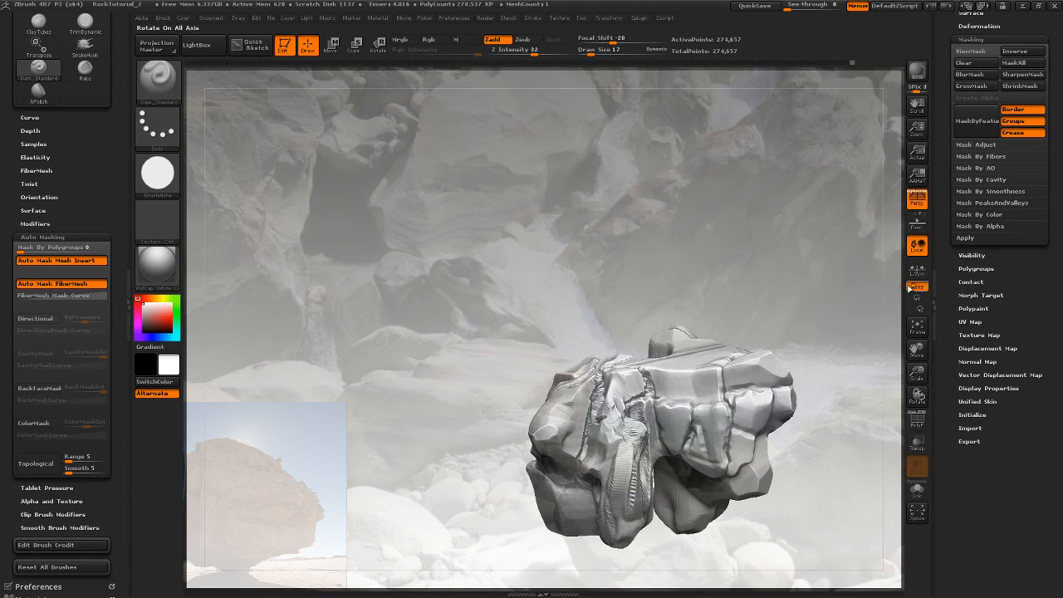
pyautogui.scroll(5, 967, 50)
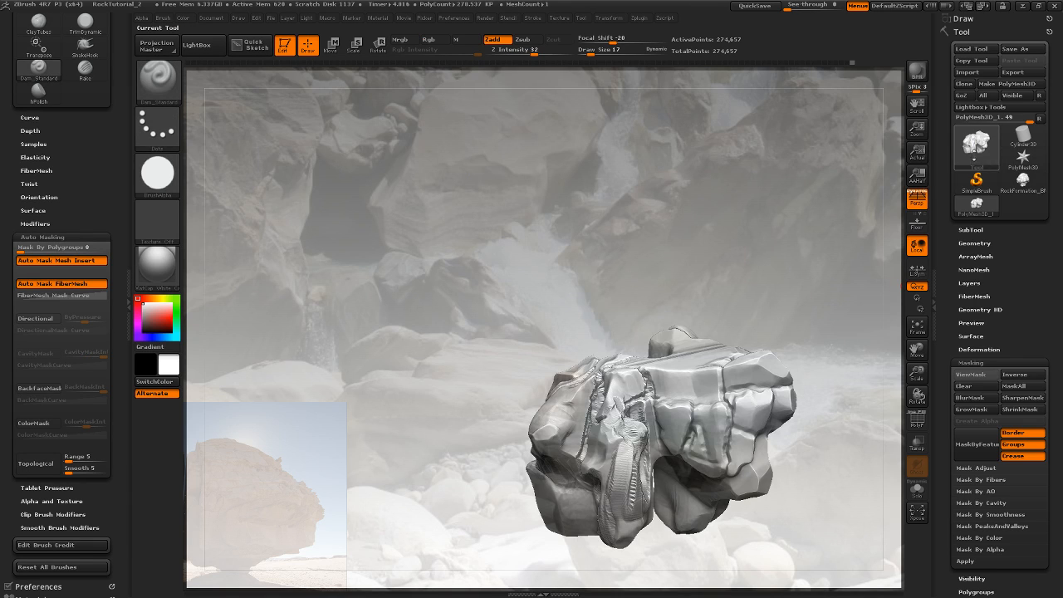
pyautogui.click(975, 243)
pyautogui.keyDown('ctrl'); pyautogui.moveTo(815, 290); pyautogui.dragTo(854, 348); pyautogui.keyUp('ctrl')
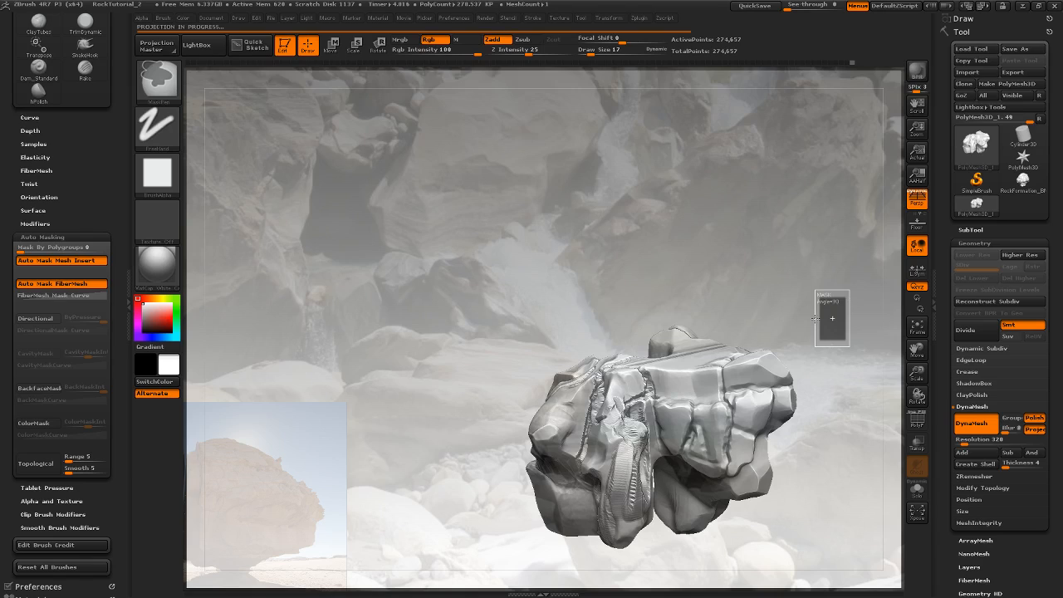
# Examine the remeshed rock from the front, far side and underside to check its creases and facets
pyautogui.moveTo(815, 317)
pyautogui.mouseDown()
pyautogui.moveTo(822, 325)
pyautogui.moveTo(819, 307)
pyautogui.moveTo(854, 292)
pyautogui.mouseUp()
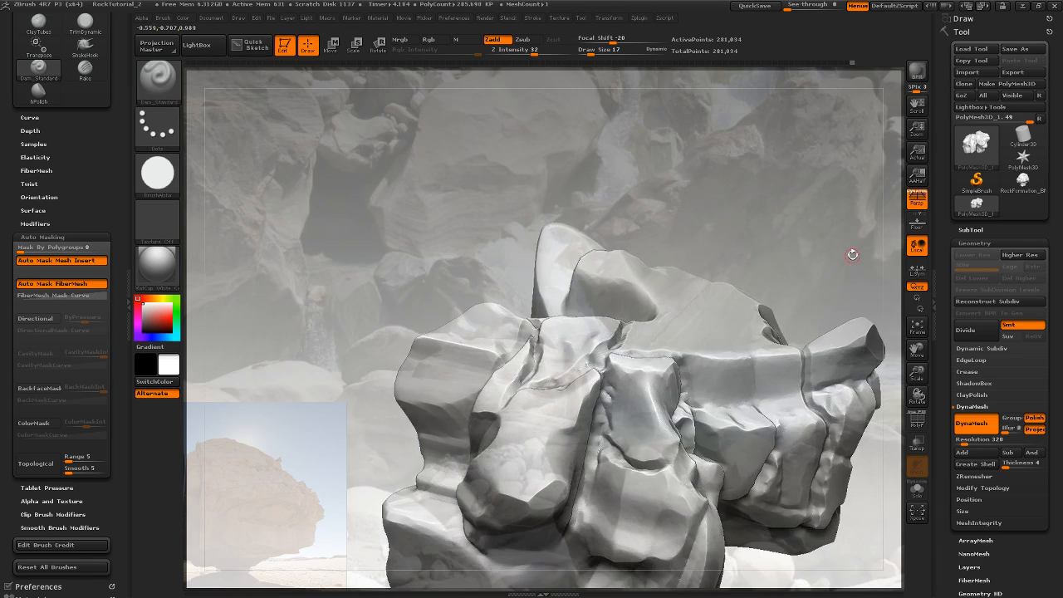
pyautogui.moveTo(853, 253); pyautogui.dragTo(855, 320)
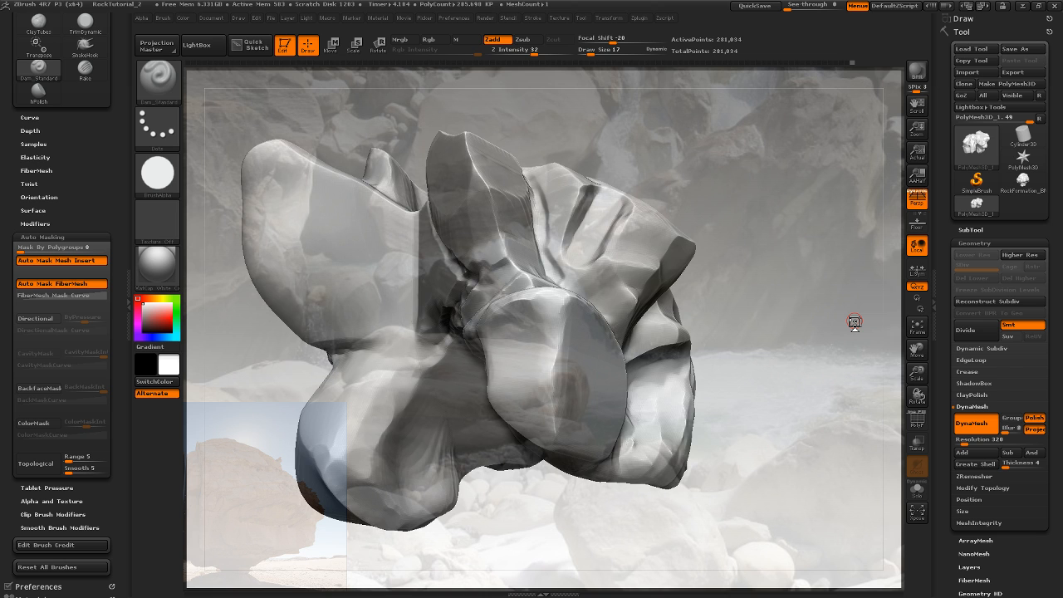
pyautogui.moveTo(771, 242); pyautogui.dragTo(727, 383)
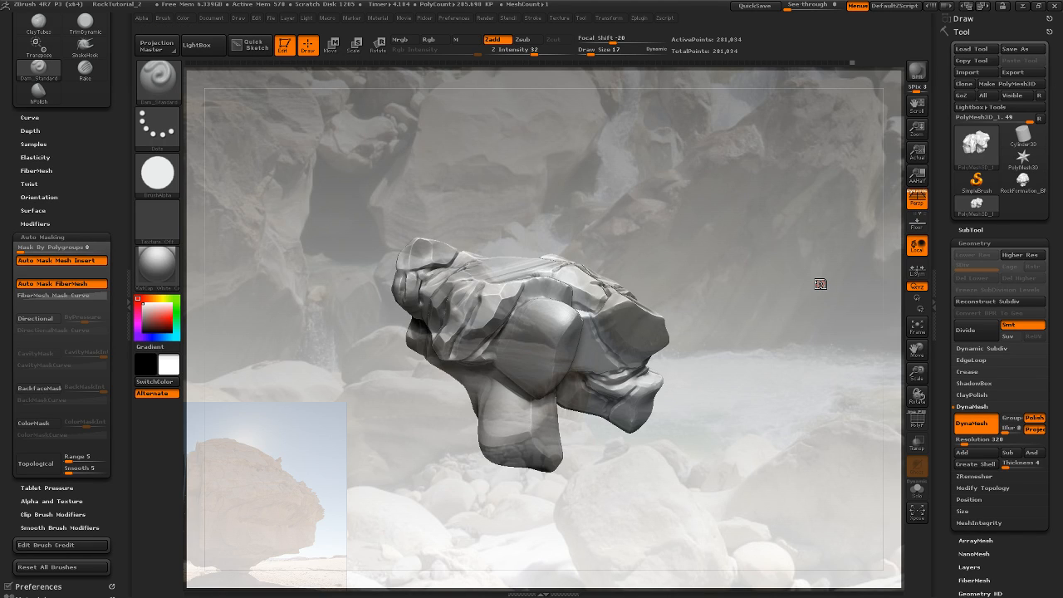
pyautogui.moveTo(734, 241); pyautogui.dragTo(717, 275)
pyautogui.moveTo(777, 260); pyautogui.dragTo(775, 237)
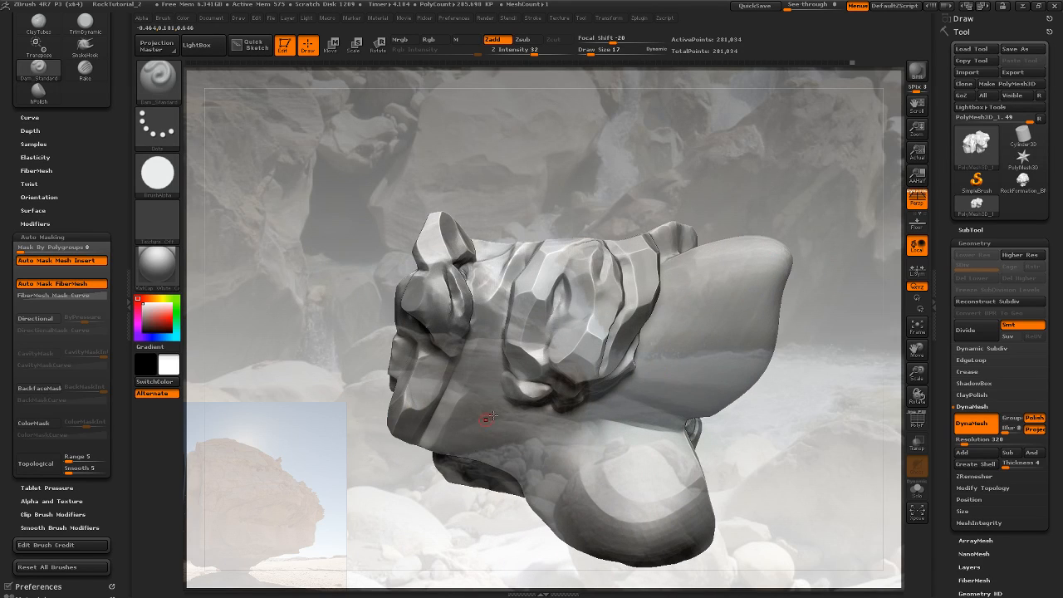
pyautogui.moveTo(604, 284); pyautogui.dragTo(881, 386)
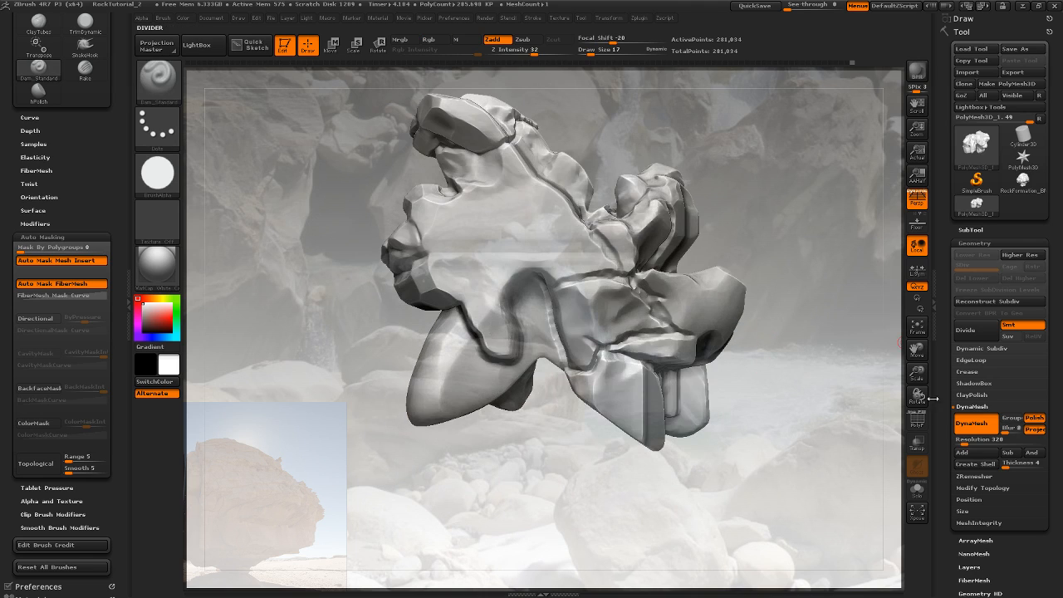
# Turn on the PolyFrame display to show the rock's polygroups, and collapse the Geometry and Masking settings
pyautogui.click(918, 422)
pyautogui.moveTo(809, 379); pyautogui.dragTo(843, 390)
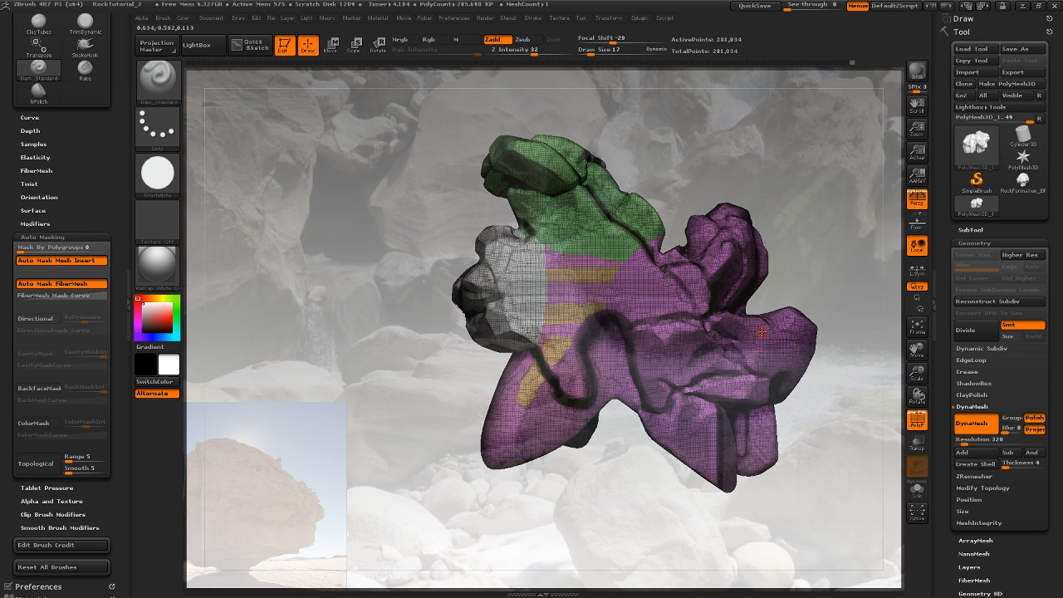
pyautogui.click(915, 424)
pyautogui.click(915, 425)
pyautogui.click(974, 242)
pyautogui.click(977, 361)
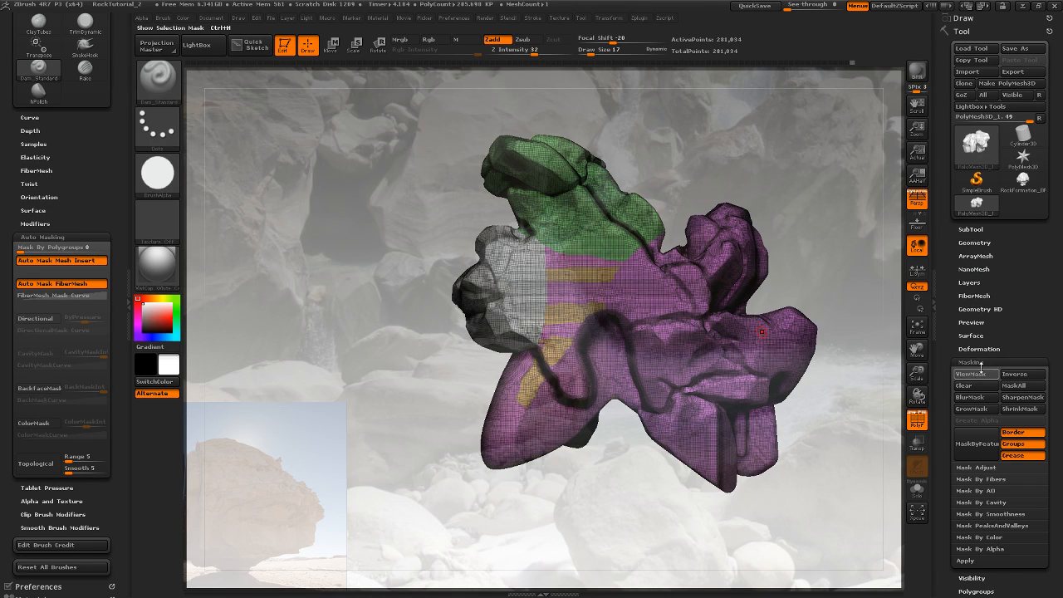
pyautogui.click(981, 361)
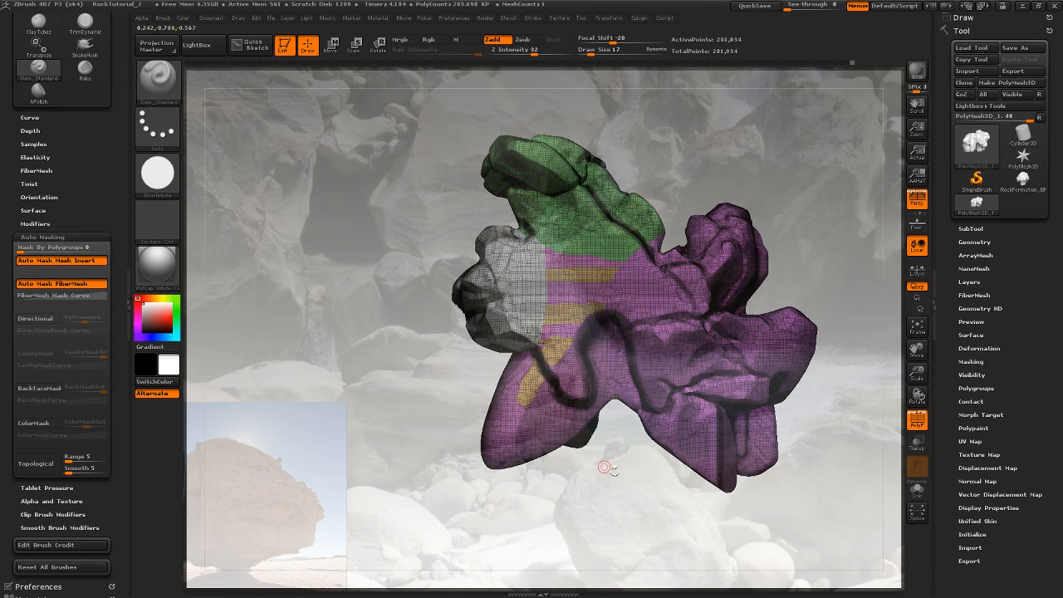
pyautogui.moveTo(859, 382); pyautogui.dragTo(808, 400)
pyautogui.hotkey('ctrl', 'shift')
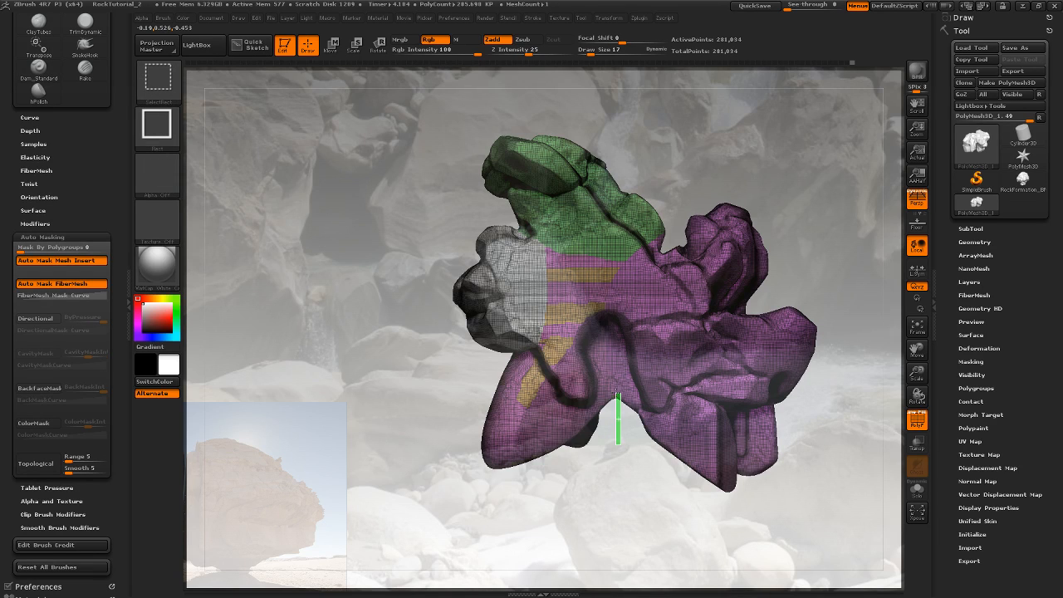
pyautogui.keyDown('ctrl'); pyautogui.keyDown('shift'); pyautogui.moveTo(616, 392); pyautogui.dragTo(464, 302); pyautogui.keyUp('shift'); pyautogui.keyUp('ctrl')
pyautogui.keyDown('ctrl'); pyautogui.keyDown('shift'); pyautogui.click(752, 305); pyautogui.keyUp('shift'); pyautogui.keyUp('ctrl')
pyautogui.press('ctrl')
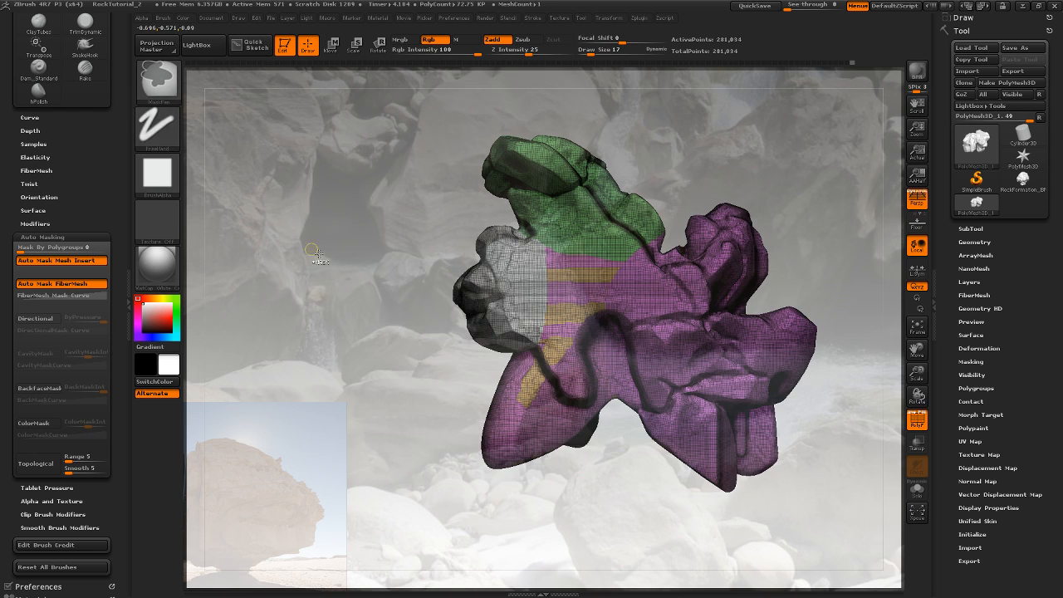
# Set the masking stroke to Lasso and mask the smooth purple lobe and adjoining areas of the rock from two angles
pyautogui.click(160, 130)
pyautogui.click(307, 163)
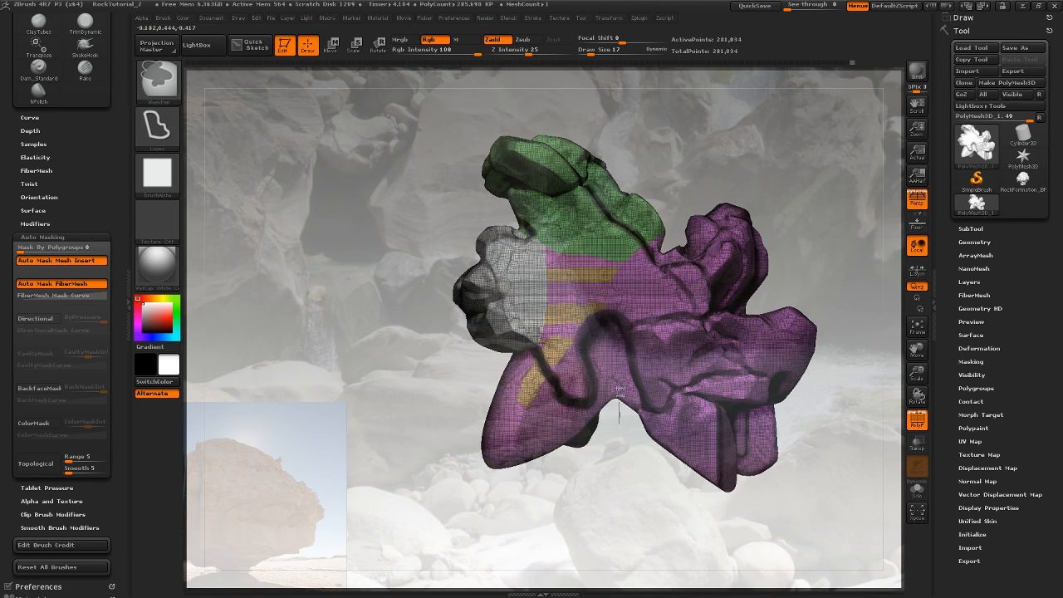
pyautogui.moveTo(617, 364)
pyautogui.keyDown('ctrl'); pyautogui.mouseDown()
pyautogui.moveTo(593, 323)
pyautogui.moveTo(518, 346)
pyautogui.moveTo(445, 452)
pyautogui.moveTo(417, 528)
pyautogui.moveTo(615, 560)
pyautogui.moveTo(852, 291)
pyautogui.moveTo(981, 253)
pyautogui.moveTo(790, 308)
pyautogui.moveTo(801, 345)
pyautogui.moveTo(868, 319)
pyautogui.mouseUp(); pyautogui.keyUp('ctrl')
pyautogui.moveTo(858, 275); pyautogui.dragTo(813, 441)
pyautogui.press('ctrl')
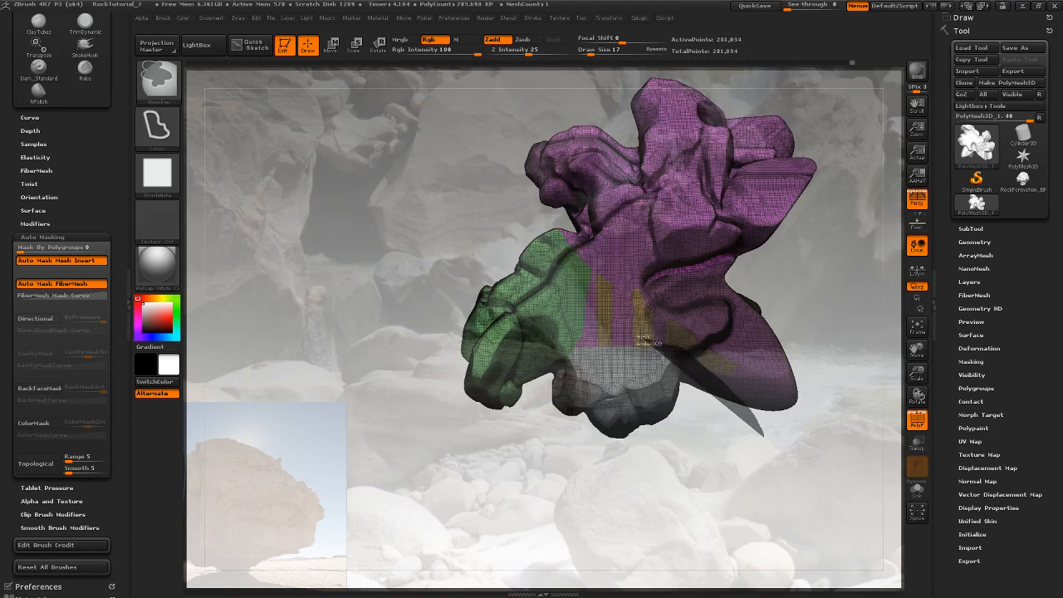
pyautogui.moveTo(525, 413)
pyautogui.keyDown('ctrl'); pyautogui.mouseDown()
pyautogui.moveTo(631, 555)
pyautogui.moveTo(822, 494)
pyautogui.moveTo(860, 372)
pyautogui.mouseUp(); pyautogui.keyUp('ctrl')
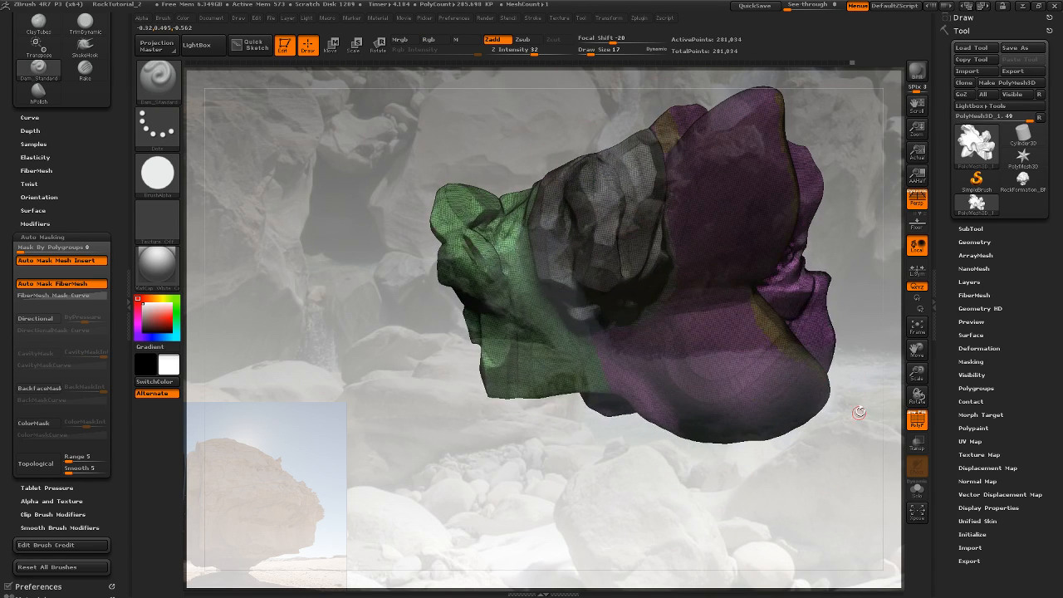
# Examine the mask coverage around the rock with the polyframe shown and hidden, leaving the polyframe hidden
pyautogui.moveTo(859, 412); pyautogui.dragTo(852, 463)
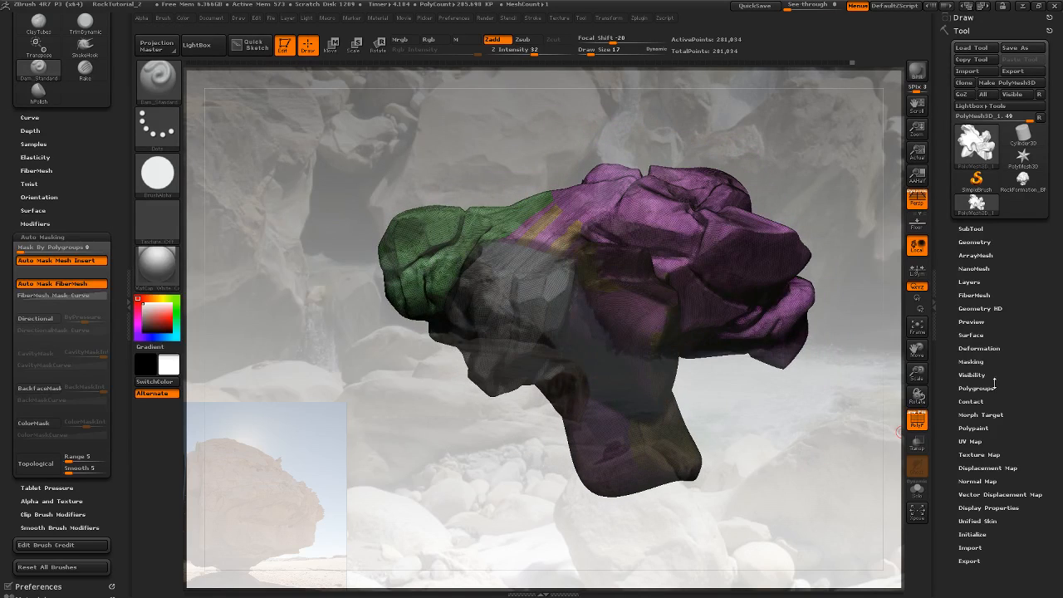
pyautogui.click(918, 423)
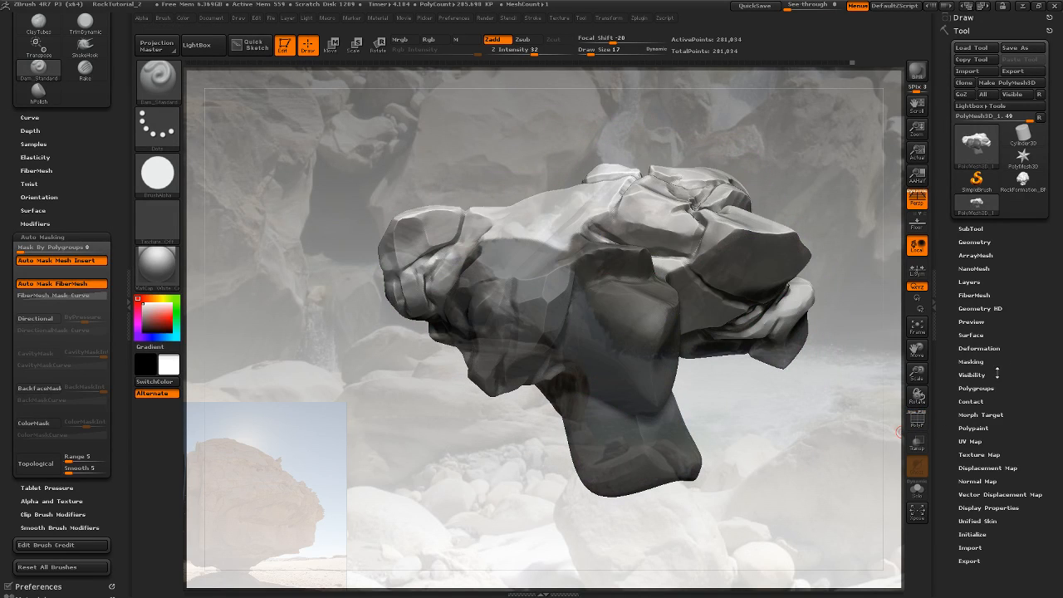
pyautogui.moveTo(834, 404); pyautogui.dragTo(931, 366)
pyautogui.click(926, 426)
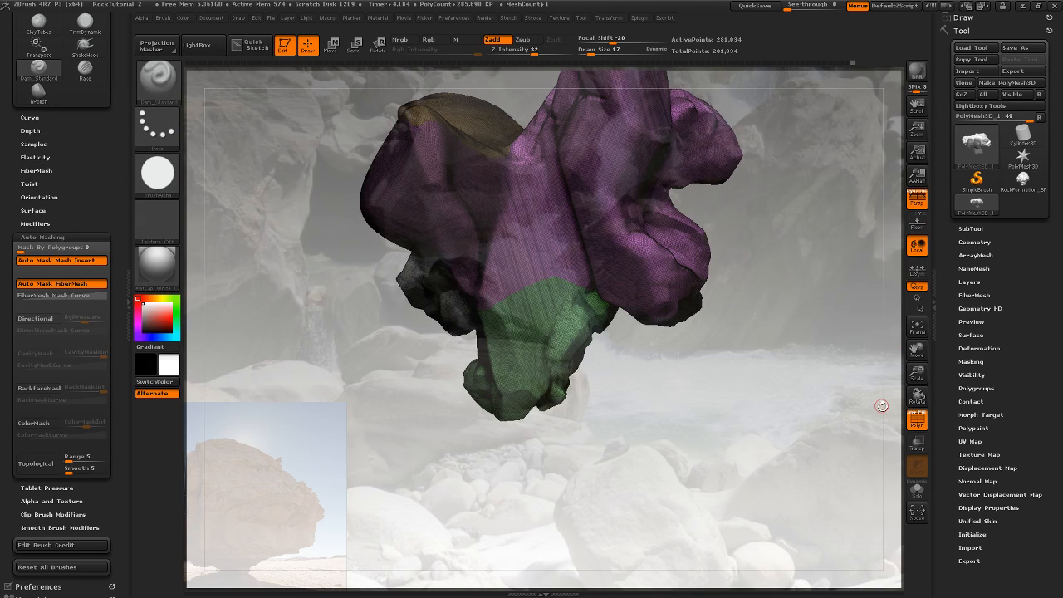
pyautogui.moveTo(880, 407)
pyautogui.mouseDown()
pyautogui.moveTo(878, 425)
pyautogui.moveTo(900, 426)
pyautogui.moveTo(855, 411)
pyautogui.moveTo(884, 436)
pyautogui.moveTo(837, 430)
pyautogui.moveTo(889, 447)
pyautogui.moveTo(881, 434)
pyautogui.mouseUp()
pyautogui.click(924, 423)
# Extend the lasso mask over the lower end of the smooth lobe beneath the rock
pyautogui.press('ctrl')
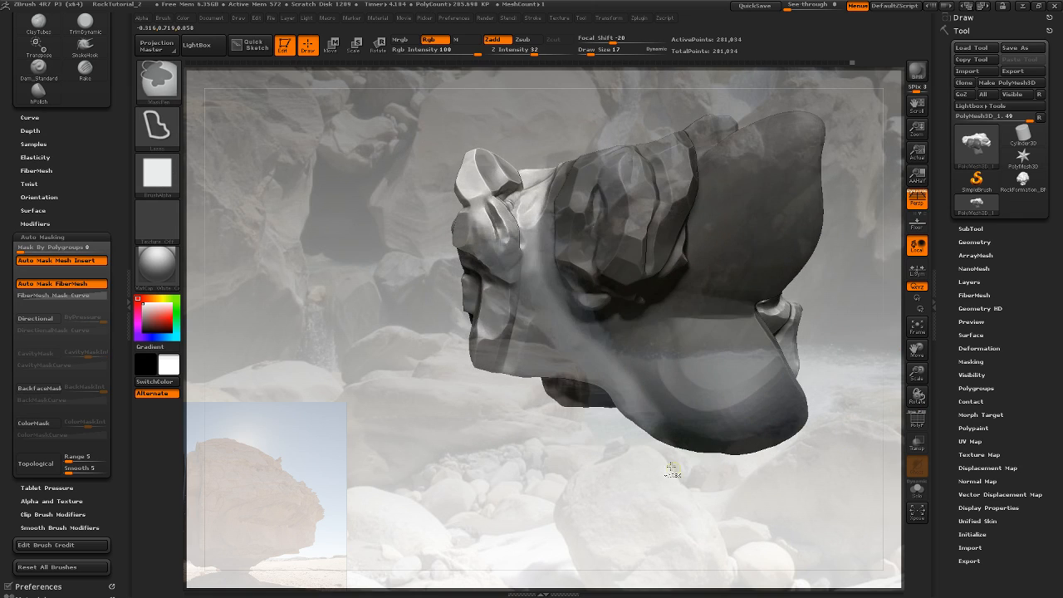
pyautogui.moveTo(700, 506)
pyautogui.mouseDown()
pyautogui.moveTo(647, 506)
pyautogui.moveTo(591, 482)
pyautogui.mouseUp()
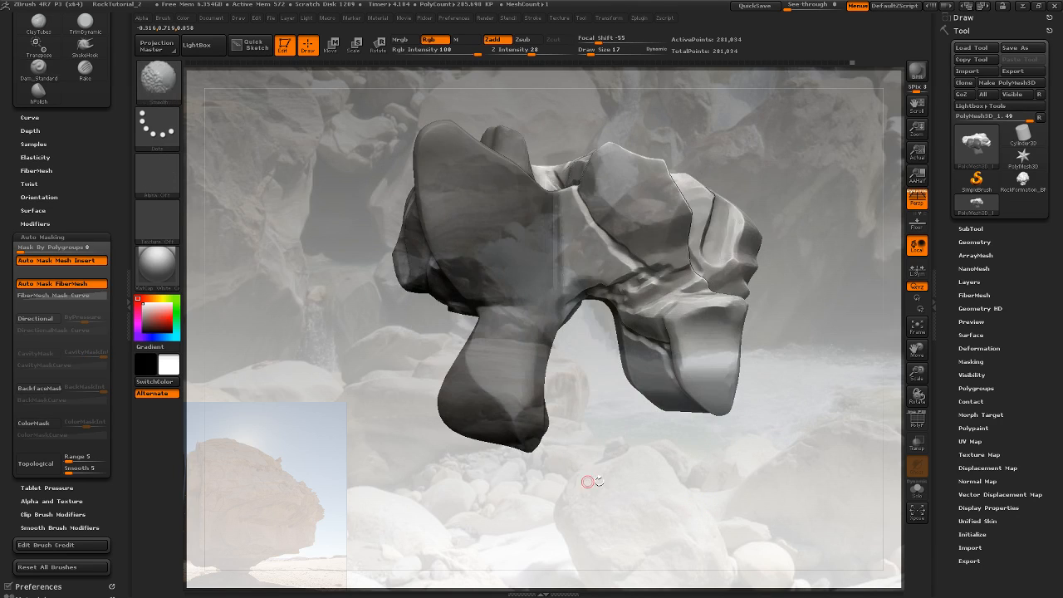
pyautogui.press('ctrl')
pyautogui.moveTo(559, 477); pyautogui.dragTo(577, 357)
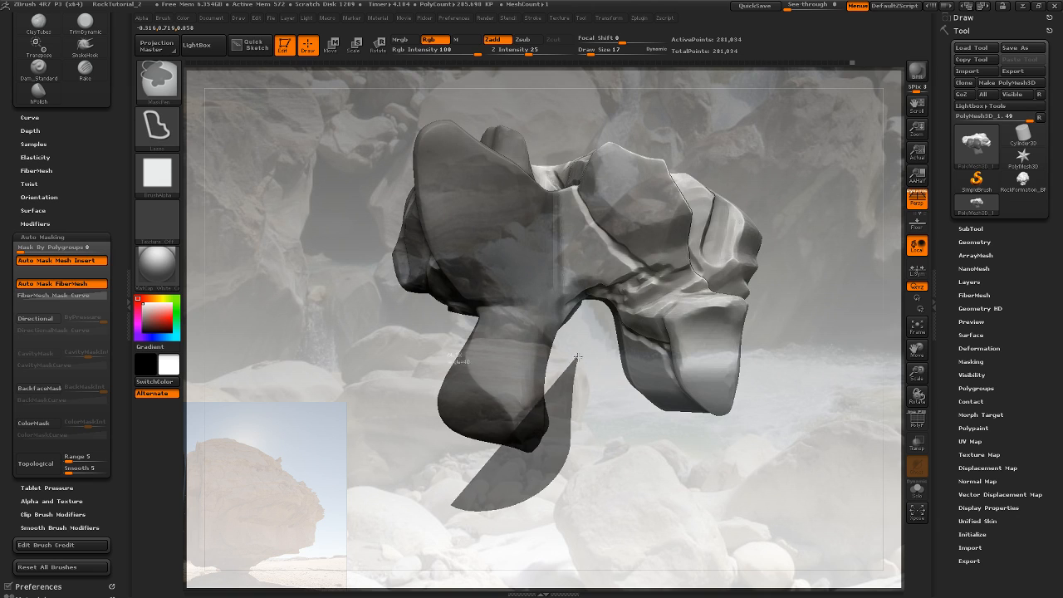
pyautogui.moveTo(562, 316)
pyautogui.keyDown('ctrl'); pyautogui.mouseDown()
pyautogui.moveTo(488, 321)
pyautogui.moveTo(347, 402)
pyautogui.moveTo(366, 432)
pyautogui.mouseUp(); pyautogui.keyUp('ctrl')
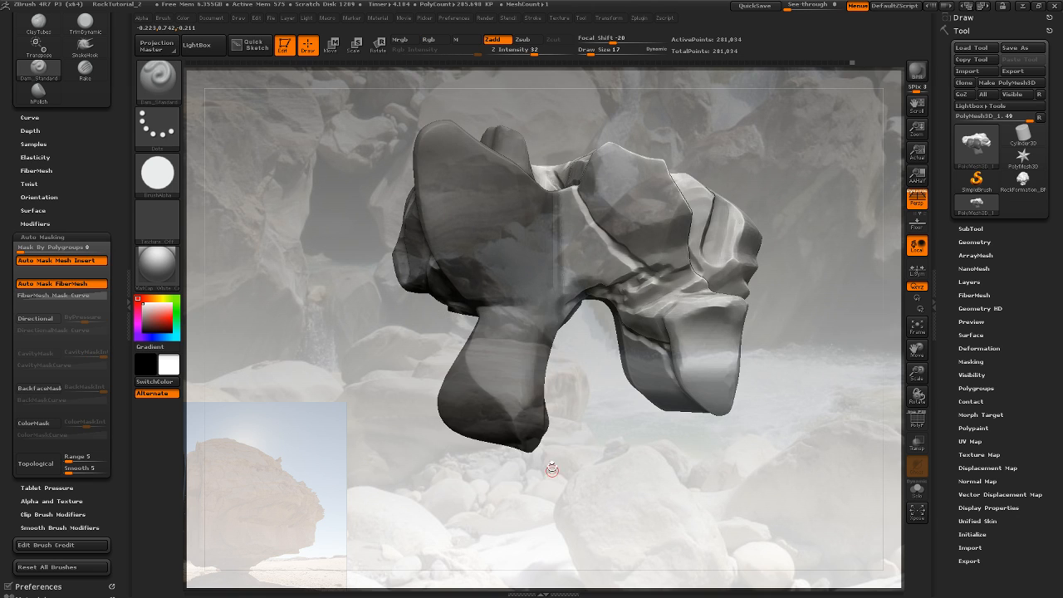
# Refine the mask along the neighbouring rock's lower edge with lassos, unmasking the area beyond the faceted chunk
pyautogui.moveTo(553, 467)
pyautogui.mouseDown()
pyautogui.moveTo(613, 474)
pyautogui.moveTo(484, 407)
pyautogui.mouseUp()
pyautogui.press('ctrl')
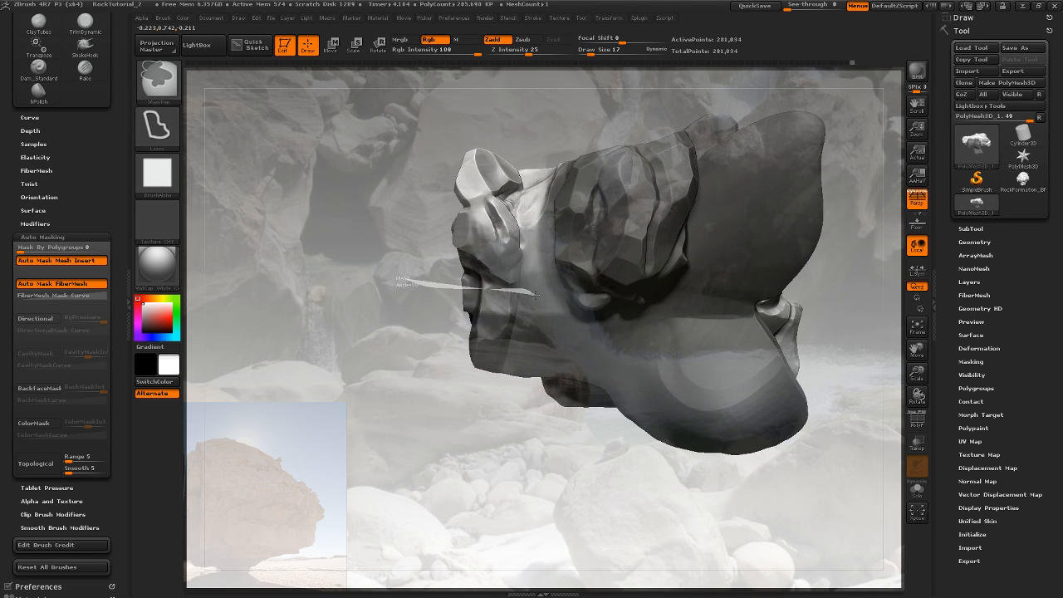
pyautogui.moveTo(559, 311)
pyautogui.keyDown('ctrl'); pyautogui.mouseDown()
pyautogui.moveTo(411, 391)
pyautogui.moveTo(403, 531)
pyautogui.moveTo(399, 523)
pyautogui.mouseUp(); pyautogui.keyUp('ctrl')
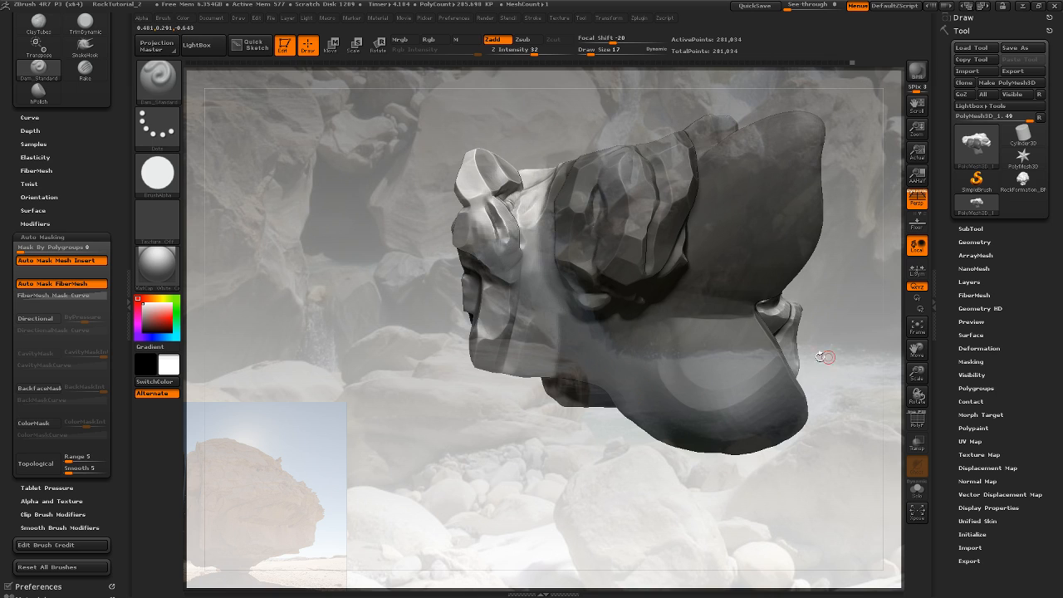
pyautogui.moveTo(565, 381)
pyautogui.keyDown('ctrl'); pyautogui.keyDown('alt'); pyautogui.mouseDown()
pyautogui.moveTo(569, 318)
pyautogui.moveTo(484, 294)
pyautogui.moveTo(378, 425)
pyautogui.mouseUp(); pyautogui.keyUp('alt'); pyautogui.keyUp('ctrl')
pyautogui.moveTo(858, 329); pyautogui.dragTo(898, 321)
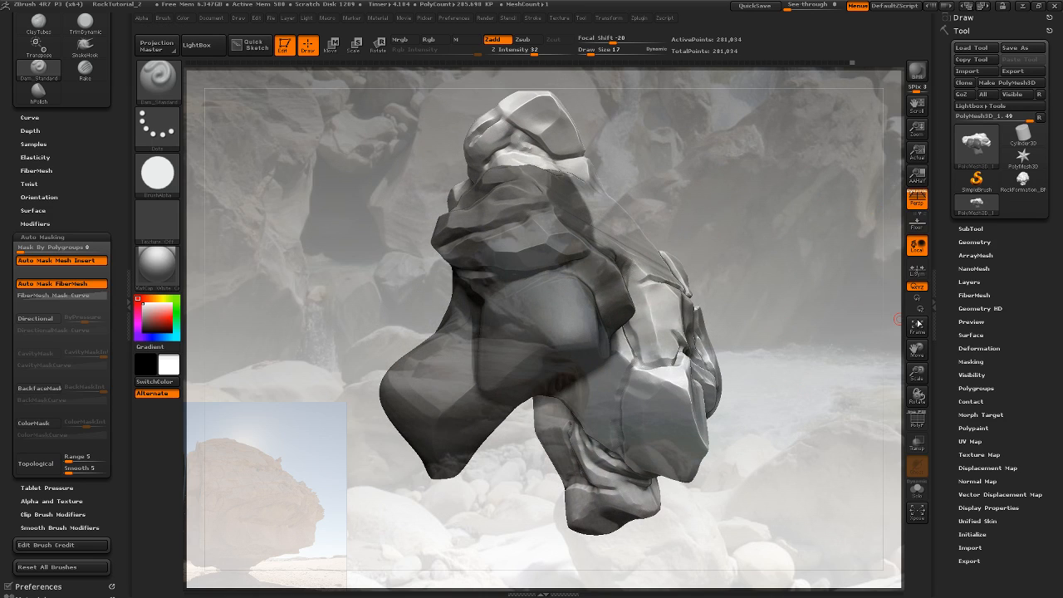
# Create a polygroup from the masked part of the rock
pyautogui.click(980, 362)
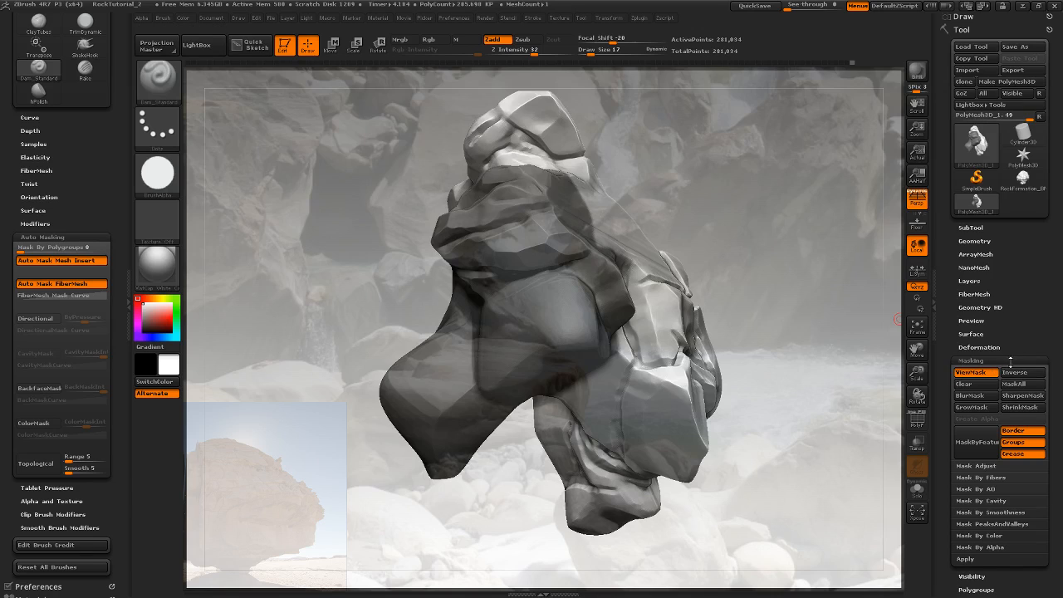
pyautogui.click(1002, 345)
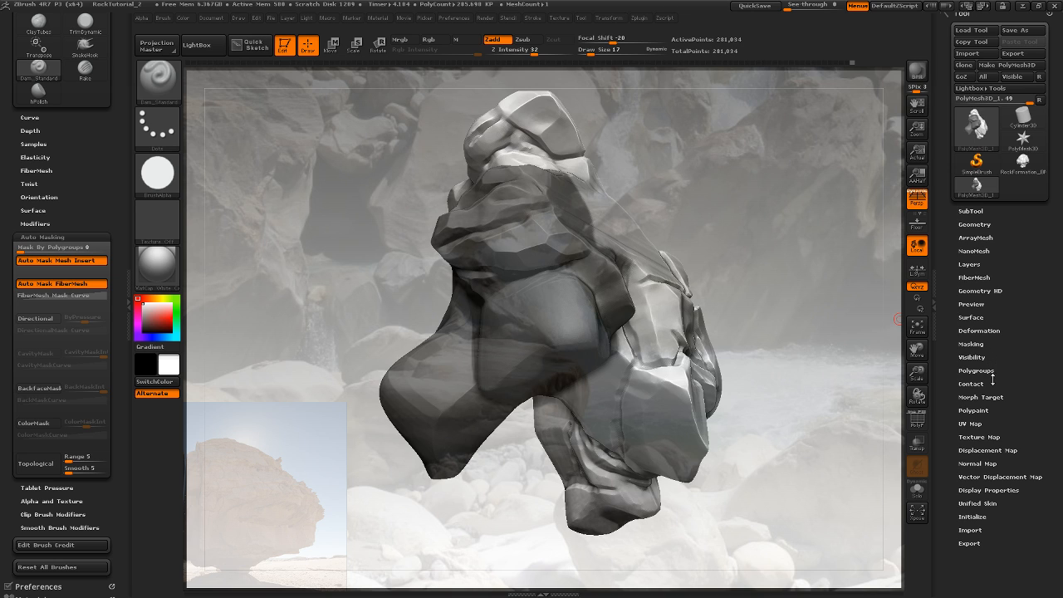
pyautogui.click(986, 371)
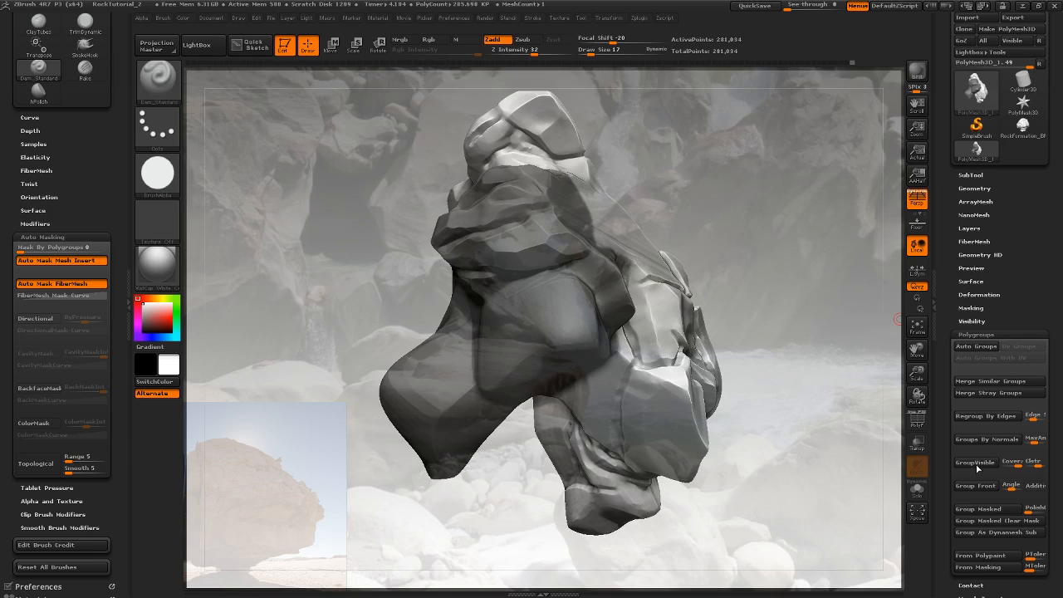
pyautogui.click(985, 509)
pyautogui.moveTo(813, 395)
pyautogui.mouseDown()
pyautogui.moveTo(866, 377)
pyautogui.moveTo(842, 415)
pyautogui.mouseUp()
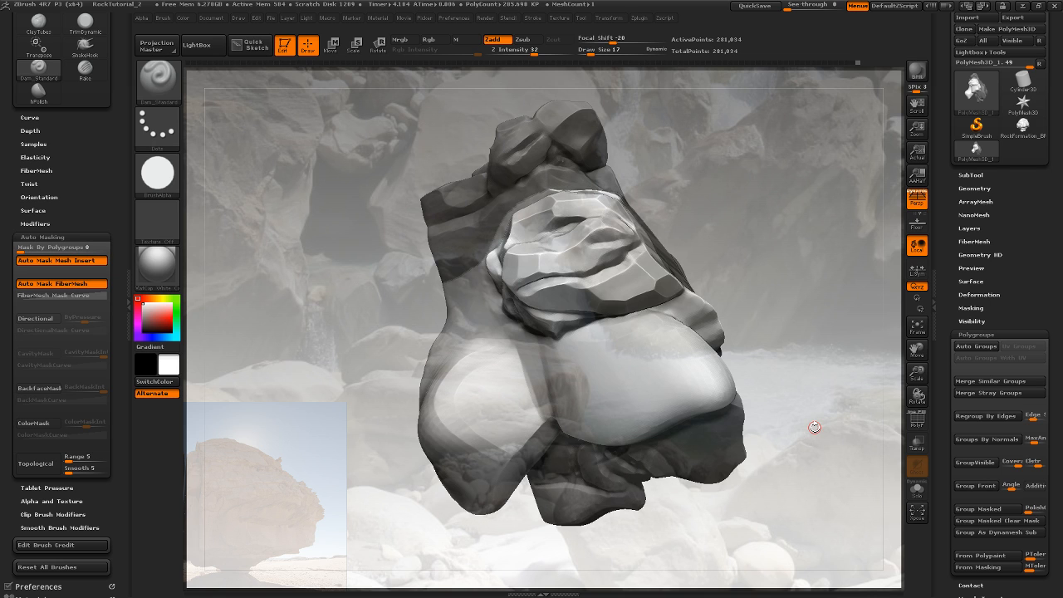
# Select the ClayBuildup brush and set the main colour to white
pyautogui.moveTo(801, 315)
pyautogui.mouseDown()
pyautogui.moveTo(816, 275)
pyautogui.moveTo(863, 296)
pyautogui.moveTo(856, 312)
pyautogui.moveTo(824, 299)
pyautogui.moveTo(826, 331)
pyautogui.moveTo(829, 321)
pyautogui.moveTo(806, 327)
pyautogui.moveTo(835, 334)
pyautogui.moveTo(836, 370)
pyautogui.moveTo(869, 304)
pyautogui.moveTo(878, 246)
pyautogui.mouseUp()
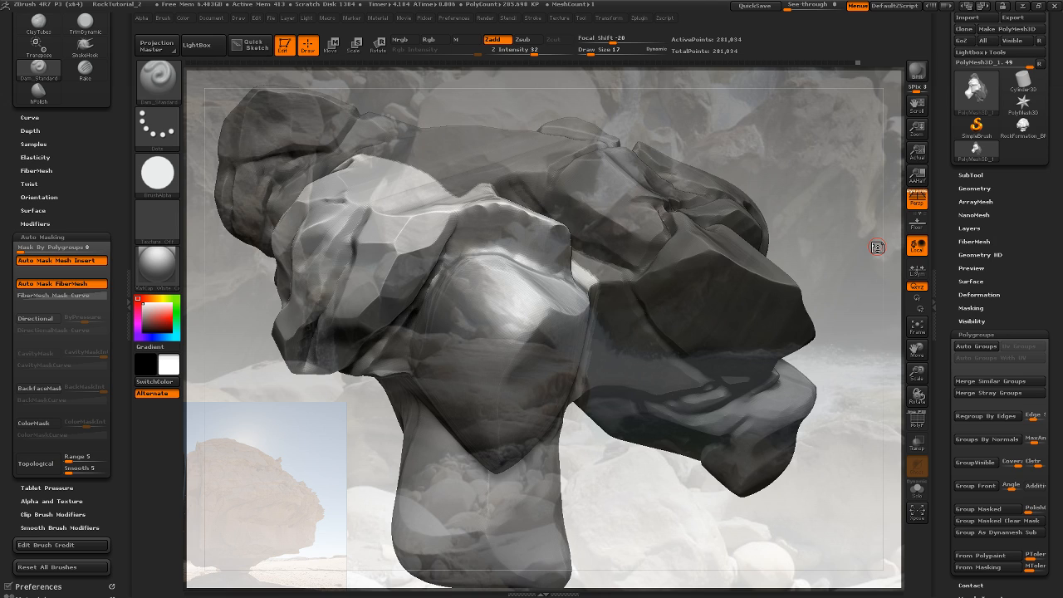
pyautogui.moveTo(844, 232)
pyautogui.mouseDown()
pyautogui.moveTo(840, 252)
pyautogui.moveTo(867, 230)
pyautogui.moveTo(820, 285)
pyautogui.moveTo(603, 465)
pyautogui.moveTo(686, 430)
pyautogui.moveTo(688, 413)
pyautogui.mouseUp()
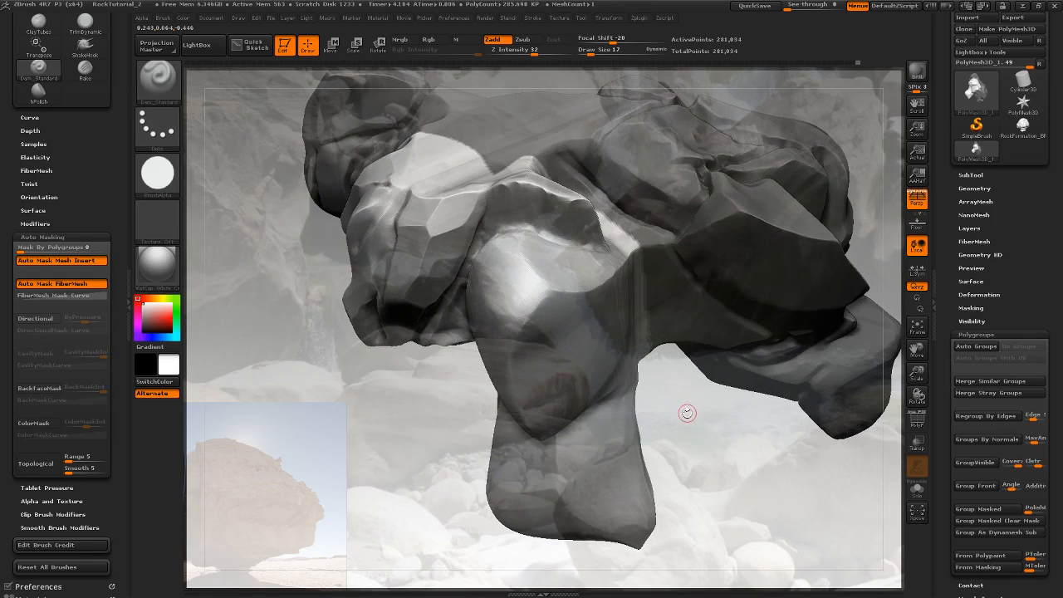
pyautogui.press('b')
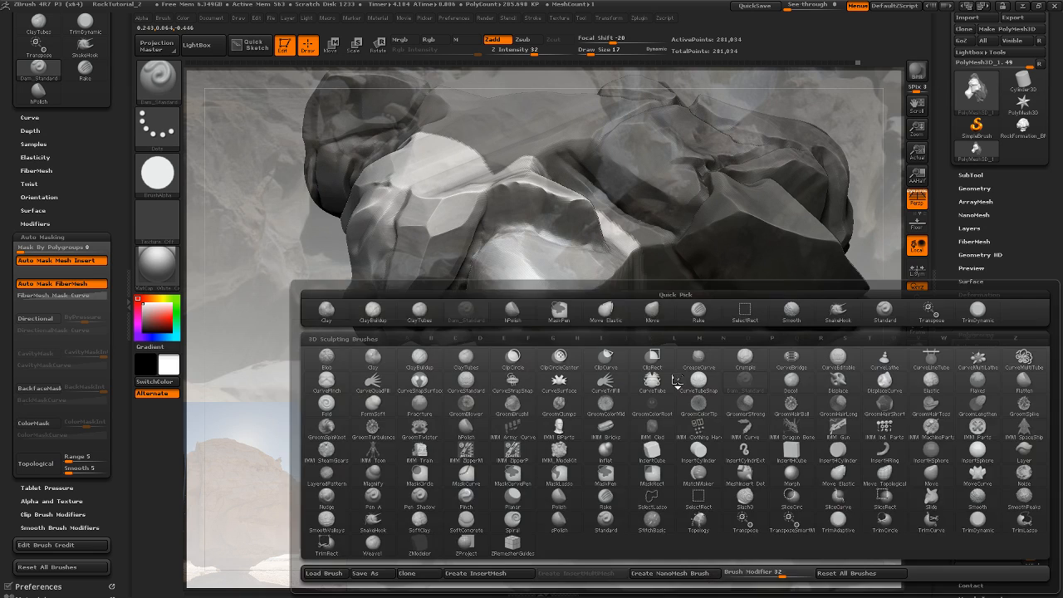
pyautogui.press('c')
pyautogui.press('b')
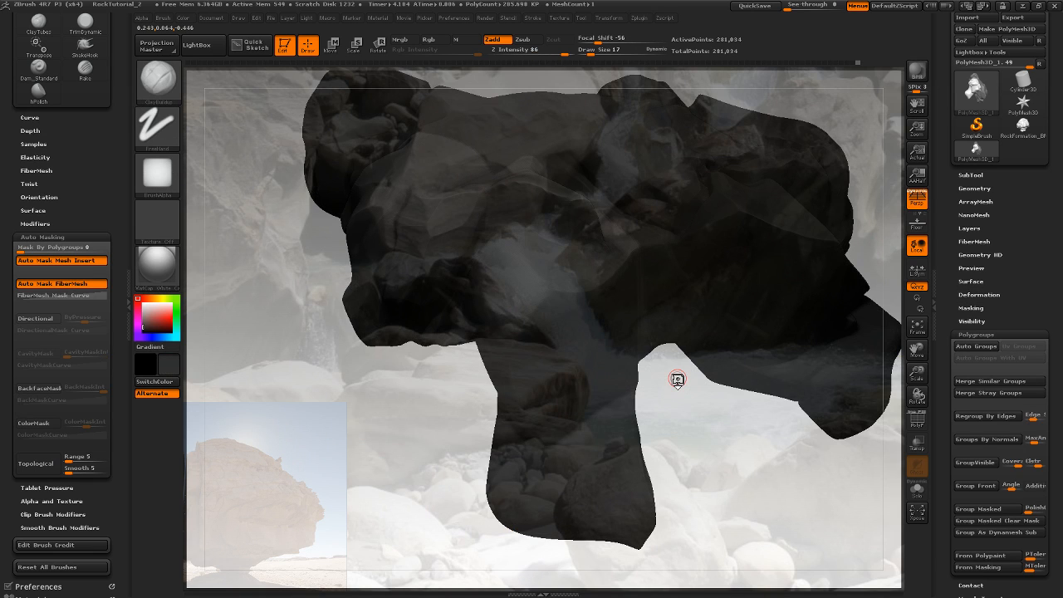
pyautogui.click(143, 307)
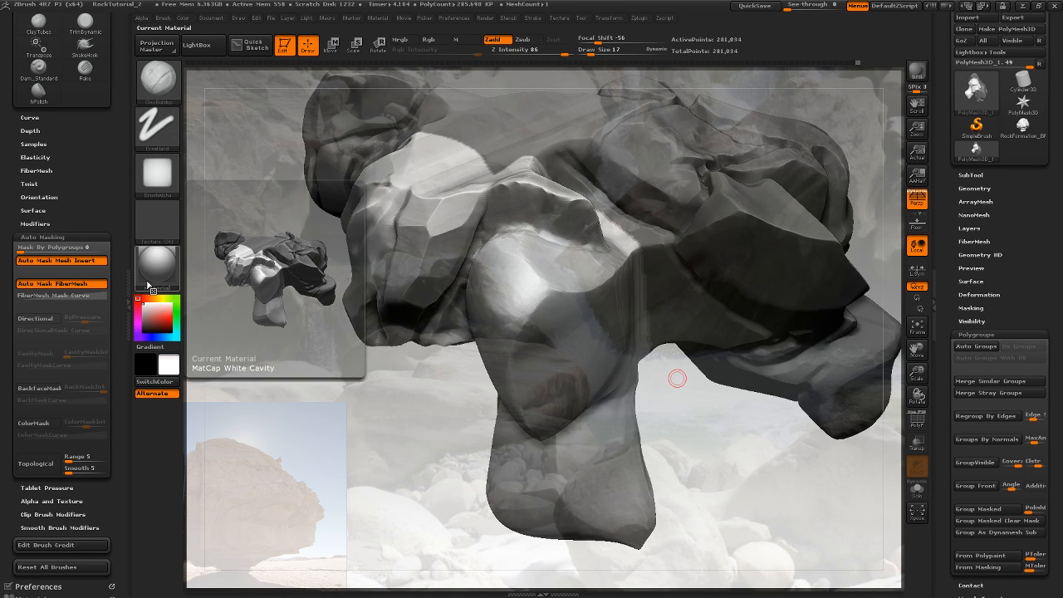
# Isolate the polygroup that holds the faceted chunk and the smooth lobe, hiding the rest of the rock
pyautogui.moveTo(709, 446)
pyautogui.mouseDown()
pyautogui.moveTo(721, 495)
pyautogui.moveTo(731, 468)
pyautogui.moveTo(783, 446)
pyautogui.moveTo(792, 482)
pyautogui.moveTo(793, 457)
pyautogui.moveTo(787, 441)
pyautogui.moveTo(745, 430)
pyautogui.moveTo(710, 457)
pyautogui.moveTo(715, 477)
pyautogui.mouseUp()
pyautogui.click(918, 425)
pyautogui.click(918, 426)
pyautogui.hotkey('ctrl', 'shift')
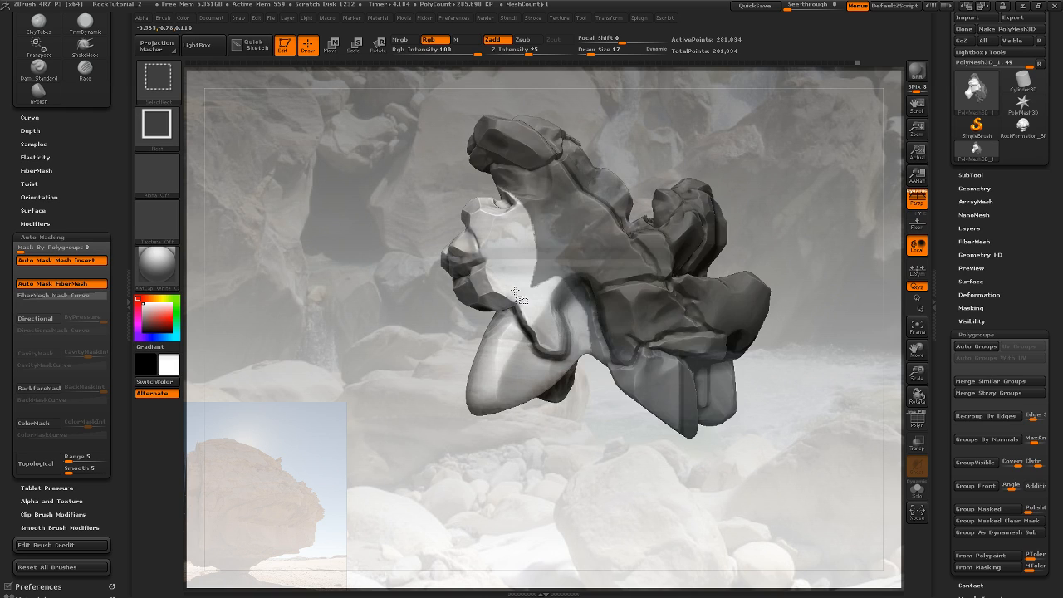
pyautogui.keyDown('ctrl'); pyautogui.keyDown('shift'); pyautogui.click(515, 291); pyautogui.keyUp('shift'); pyautogui.keyUp('ctrl')
pyautogui.moveTo(633, 429)
pyautogui.mouseDown()
pyautogui.moveTo(629, 370)
pyautogui.moveTo(645, 354)
pyautogui.moveTo(697, 383)
pyautogui.moveTo(694, 407)
pyautogui.moveTo(681, 289)
pyautogui.moveTo(704, 347)
pyautogui.moveTo(690, 403)
pyautogui.moveTo(723, 324)
pyautogui.moveTo(706, 383)
pyautogui.moveTo(743, 387)
pyautogui.moveTo(748, 295)
pyautogui.moveTo(742, 344)
pyautogui.moveTo(762, 315)
pyautogui.moveTo(769, 337)
pyautogui.moveTo(802, 324)
pyautogui.mouseUp()
# Lasso-mask the faceted chunk of the isolated group, leaving the smooth lobe unmasked and the mask display on
pyautogui.click(970, 308)
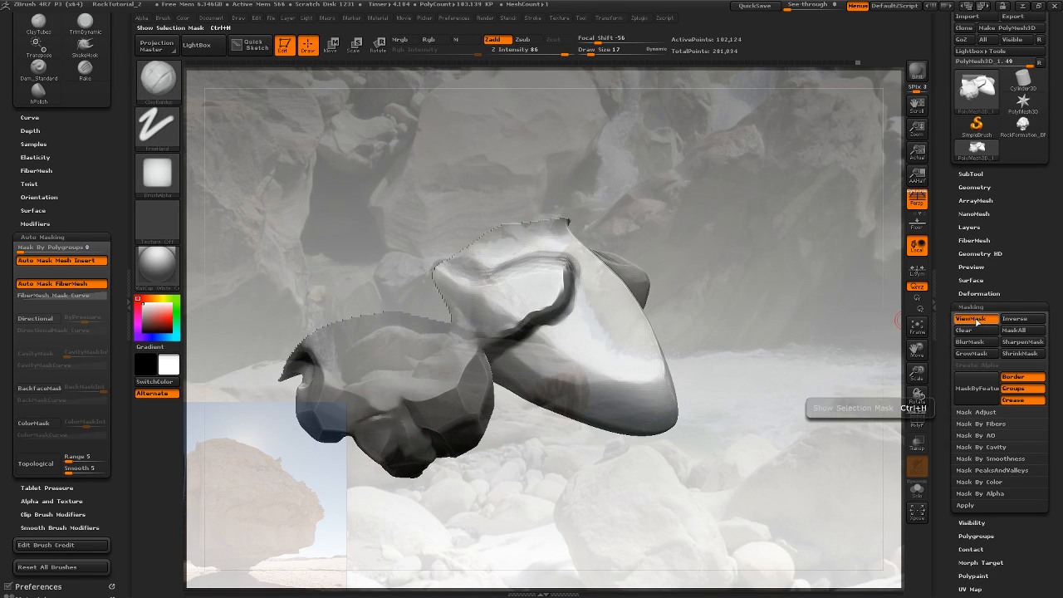
pyautogui.moveTo(712, 375); pyautogui.dragTo(795, 335)
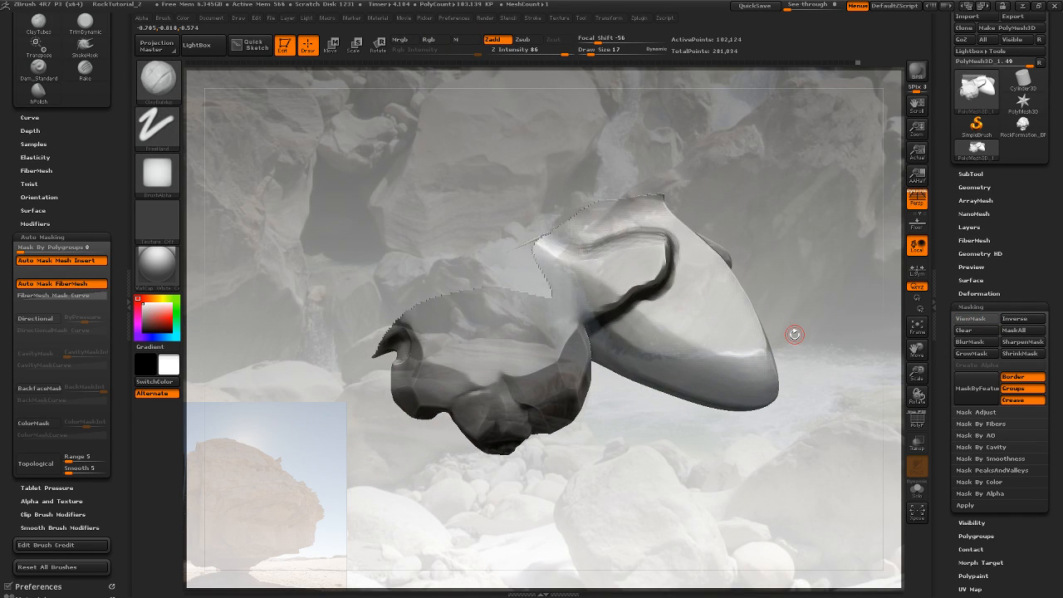
pyautogui.press('ctrl')
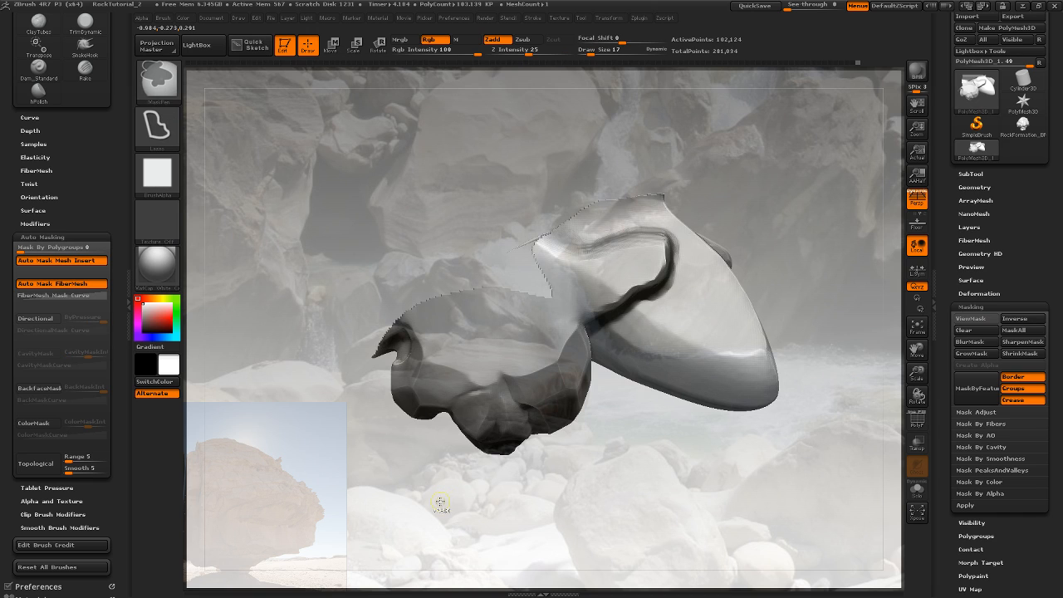
pyautogui.moveTo(440, 502)
pyautogui.keyDown('ctrl'); pyautogui.mouseDown()
pyautogui.moveTo(594, 445)
pyautogui.moveTo(615, 386)
pyautogui.moveTo(608, 365)
pyautogui.moveTo(540, 282)
pyautogui.moveTo(450, 261)
pyautogui.moveTo(331, 460)
pyautogui.mouseUp(); pyautogui.keyUp('ctrl')
pyautogui.moveTo(656, 534)
pyautogui.mouseDown()
pyautogui.moveTo(715, 382)
pyautogui.moveTo(757, 333)
pyautogui.mouseUp()
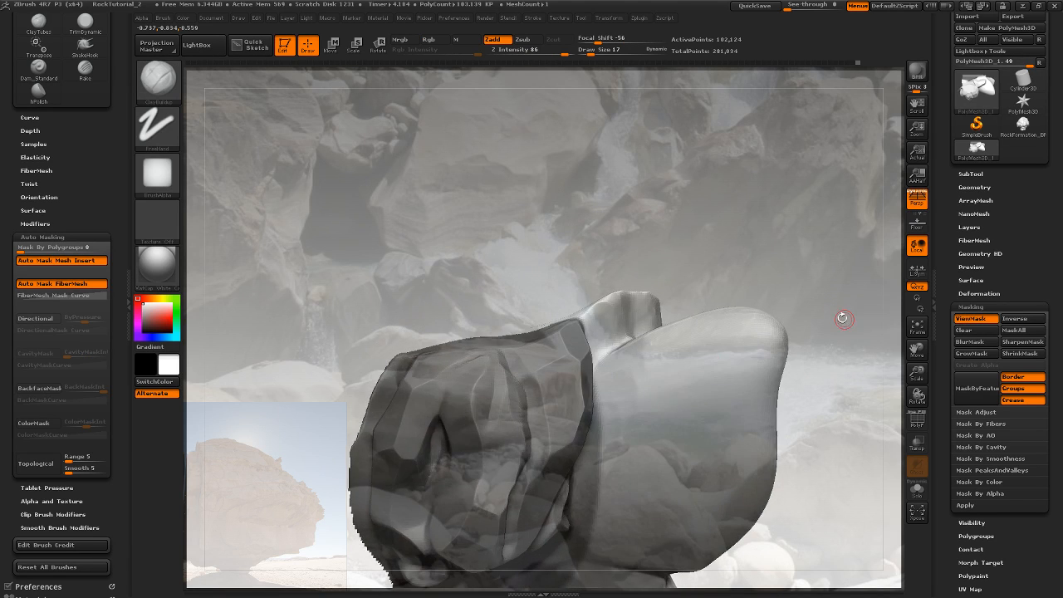
pyautogui.moveTo(843, 318); pyautogui.dragTo(809, 386)
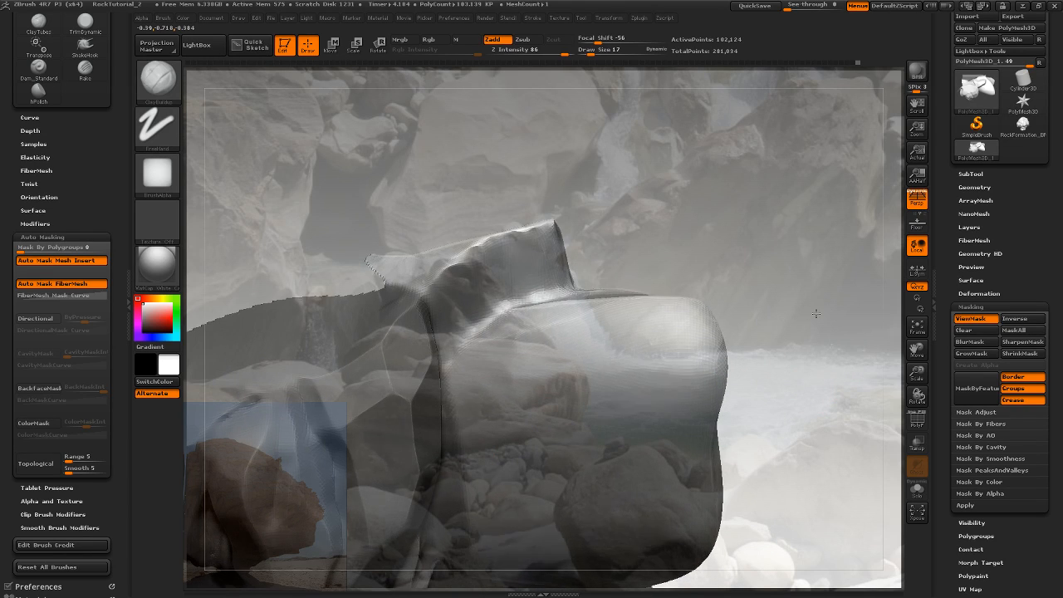
# Set the draw size to 72, try ClayBuildup strokes on the side of the smooth lobe and undo them
pyautogui.moveTo(803, 298); pyautogui.dragTo(814, 316)
pyautogui.click(603, 51)
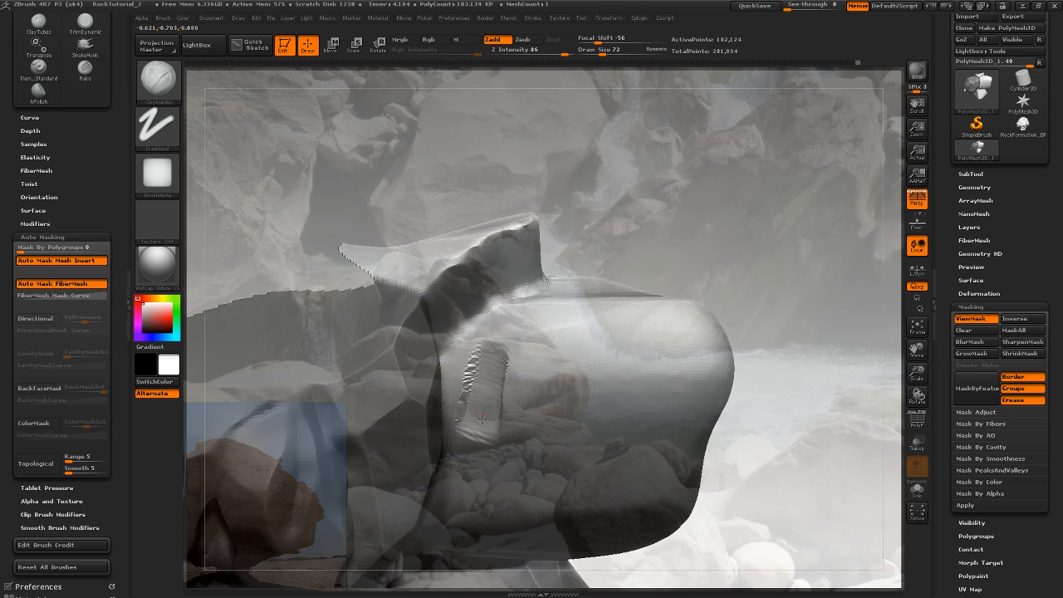
pyautogui.moveTo(482, 418); pyautogui.dragTo(490, 349)
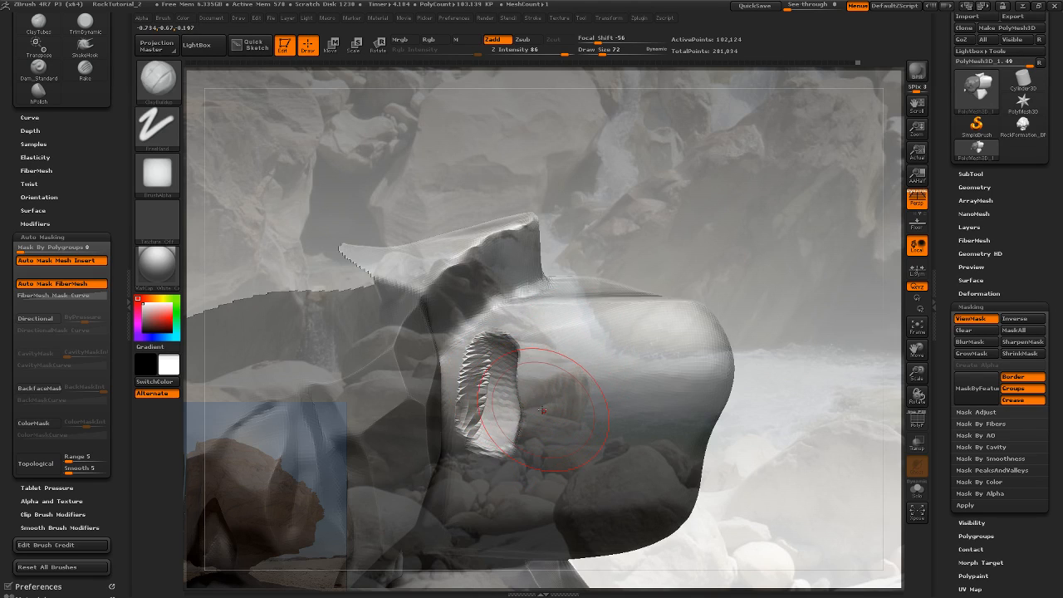
pyautogui.hotkey('ctrl', 'z')
# Enable BackfaceMask and build up rough clay strokes across the side of the smooth lobe
pyautogui.click(39, 388)
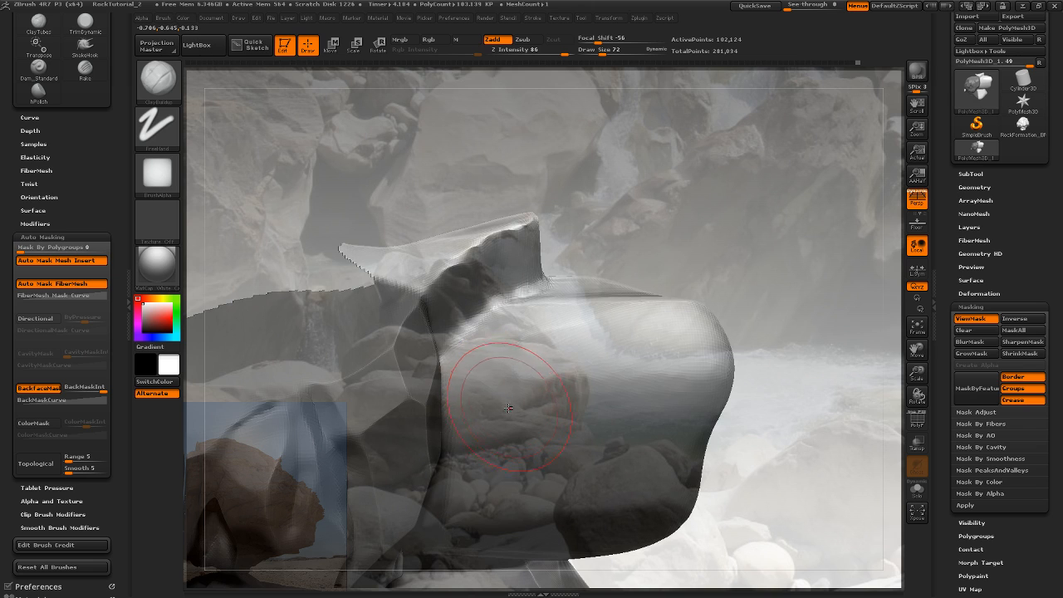
pyautogui.moveTo(531, 353)
pyautogui.mouseDown()
pyautogui.moveTo(528, 398)
pyautogui.moveTo(540, 357)
pyautogui.moveTo(573, 349)
pyautogui.moveTo(591, 390)
pyautogui.mouseUp()
pyautogui.moveTo(750, 317)
pyautogui.mouseDown()
pyautogui.moveTo(771, 284)
pyautogui.moveTo(722, 249)
pyautogui.moveTo(768, 295)
pyautogui.moveTo(760, 309)
pyautogui.mouseUp()
pyautogui.moveTo(526, 391)
pyautogui.mouseDown()
pyautogui.moveTo(540, 359)
pyautogui.moveTo(480, 367)
pyautogui.moveTo(507, 432)
pyautogui.moveTo(537, 450)
pyautogui.moveTo(524, 486)
pyautogui.moveTo(593, 457)
pyautogui.moveTo(615, 403)
pyautogui.moveTo(593, 343)
pyautogui.moveTo(636, 316)
pyautogui.mouseUp()
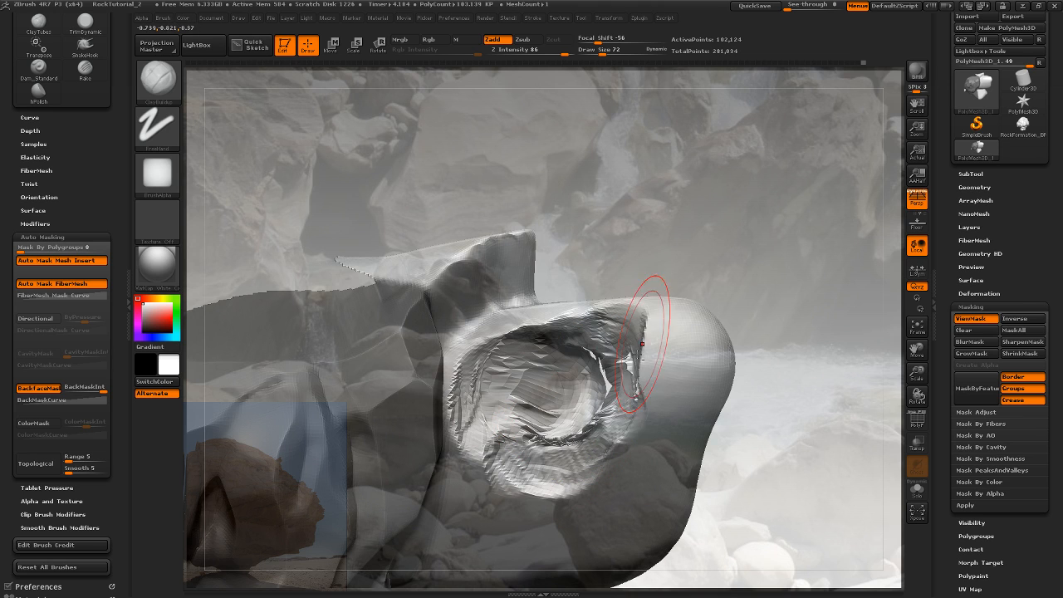
pyautogui.moveTo(809, 311)
pyautogui.mouseDown()
pyautogui.moveTo(762, 284)
pyautogui.moveTo(712, 344)
pyautogui.moveTo(766, 319)
pyautogui.mouseUp()
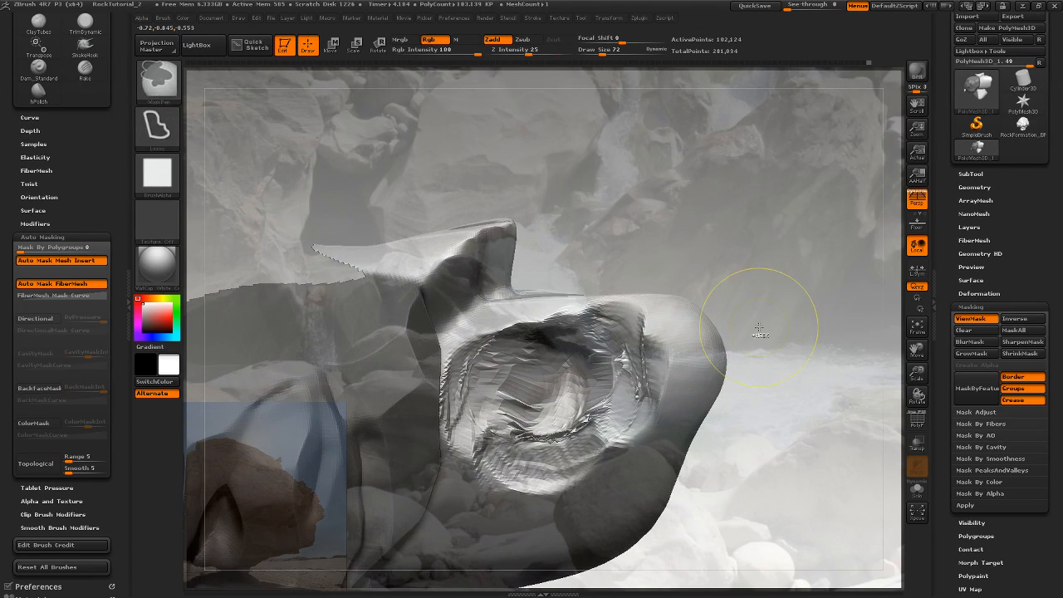
# Undo the latest ClayBuildup strokes on the side of the smooth lobe
pyautogui.hotkey('ctrl', 'z')
pyautogui.hotkey('ctrl', 'z')
pyautogui.hotkey('ctrl', 'z')
pyautogui.hotkey('ctrl', 'z')
pyautogui.hotkey('ctrl', 'z')
pyautogui.hotkey('ctrl', 'z')
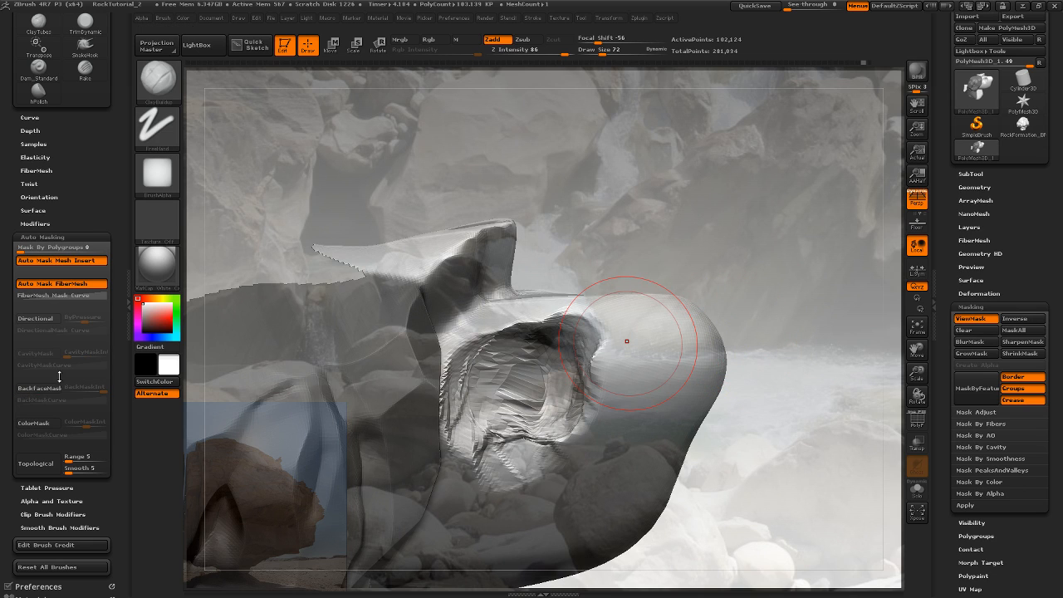
pyautogui.hotkey('ctrl', 'z')
pyautogui.hotkey('ctrl', 'z')
pyautogui.hotkey('ctrl', 'z')
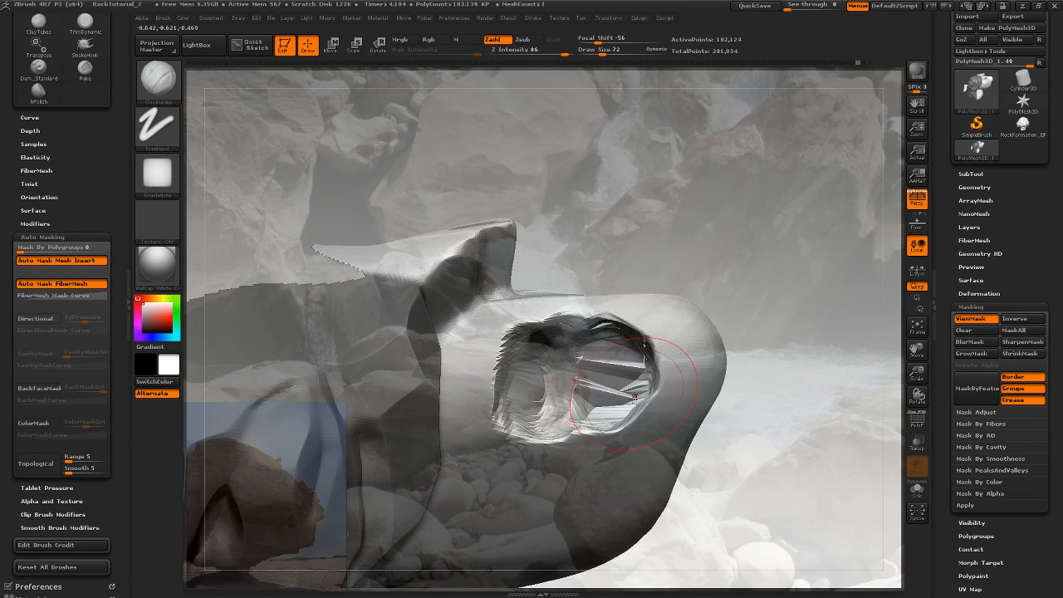
# Enable BackfaceMask and build up ClayBuildup strokes over the torn hollow and along its lower edge on the lobe's side
pyautogui.moveTo(774, 319); pyautogui.dragTo(747, 370)
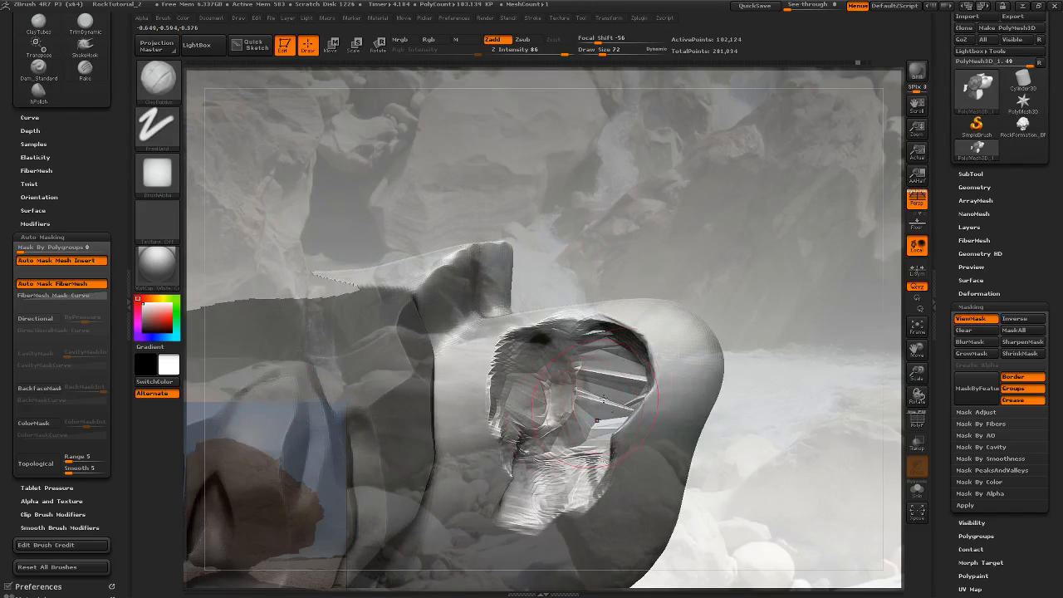
pyautogui.click(47, 388)
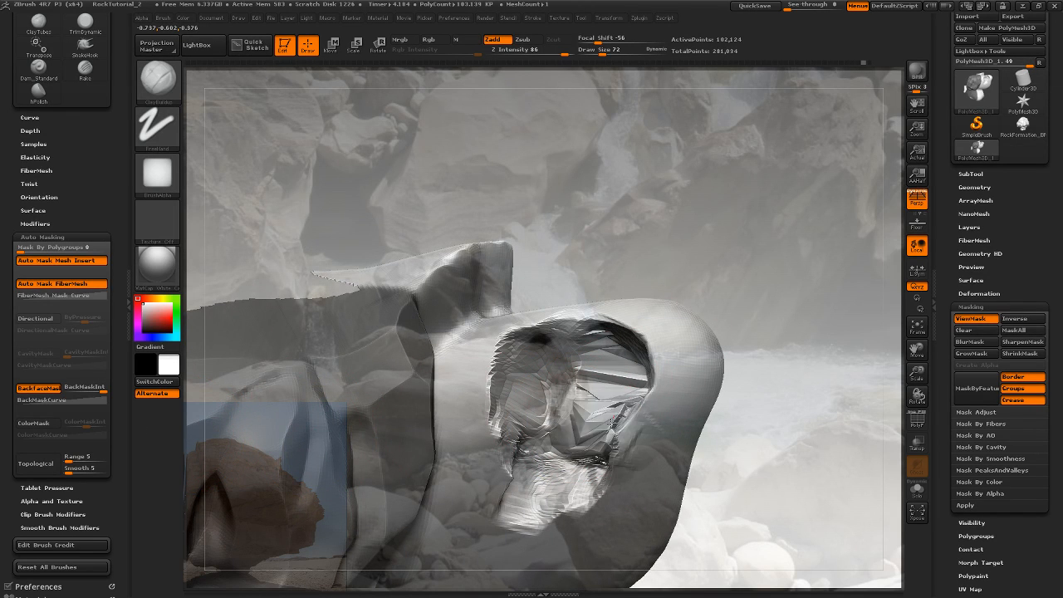
pyautogui.moveTo(611, 390); pyautogui.dragTo(604, 365)
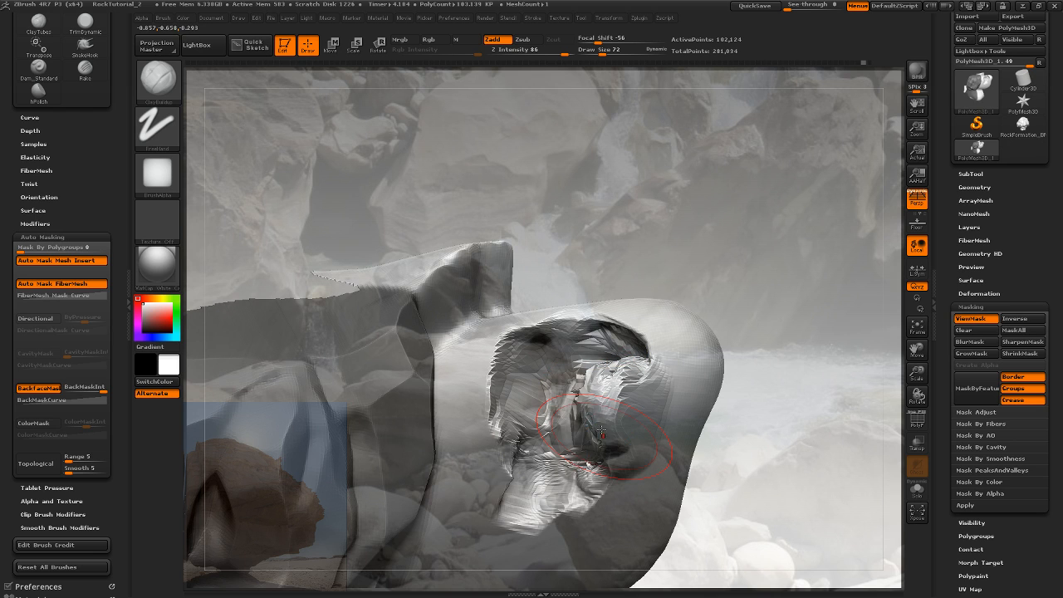
pyautogui.moveTo(625, 424); pyautogui.dragTo(590, 510)
pyautogui.moveTo(721, 423)
pyautogui.mouseDown()
pyautogui.moveTo(724, 366)
pyautogui.moveTo(720, 389)
pyautogui.moveTo(664, 352)
pyautogui.mouseUp()
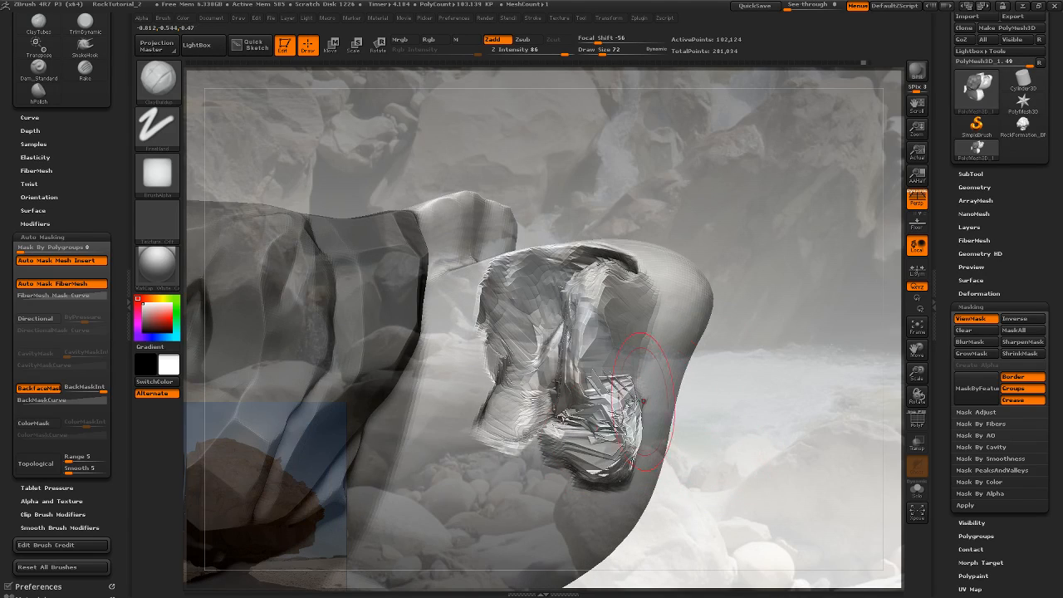
# Unhide the rest of the rock and remesh the whole sculpt with DynaMesh
pyautogui.moveTo(754, 416)
pyautogui.mouseDown()
pyautogui.moveTo(751, 365)
pyautogui.moveTo(754, 417)
pyautogui.moveTo(743, 430)
pyautogui.mouseUp()
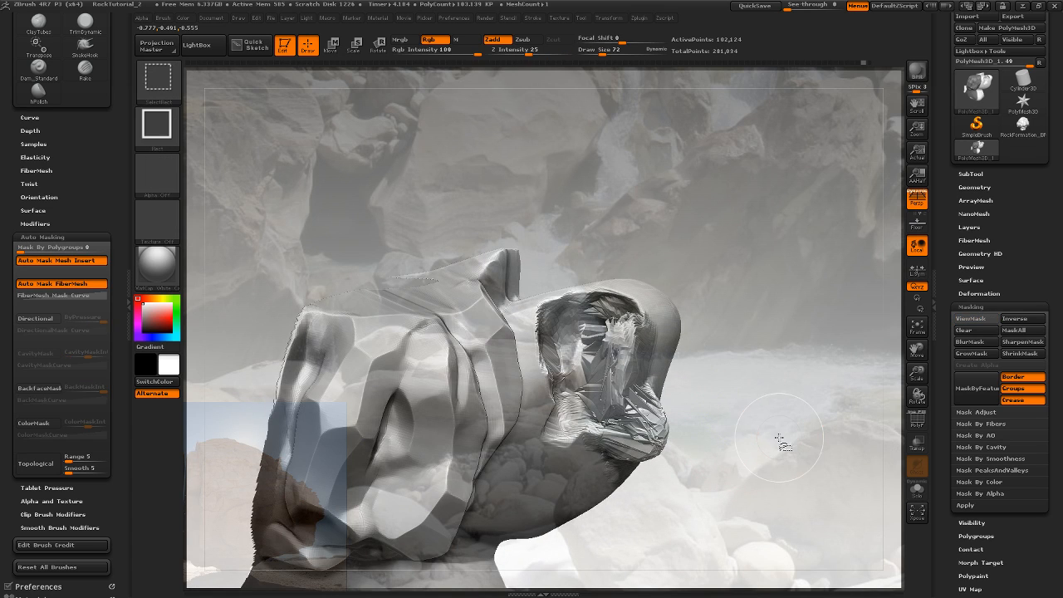
pyautogui.keyDown('ctrl'); pyautogui.keyDown('shift'); pyautogui.moveTo(738, 372); pyautogui.dragTo(763, 407); pyautogui.keyUp('shift'); pyautogui.keyUp('ctrl')
pyautogui.keyDown('ctrl'); pyautogui.keyDown('shift'); pyautogui.click(745, 391); pyautogui.keyUp('shift'); pyautogui.keyUp('ctrl')
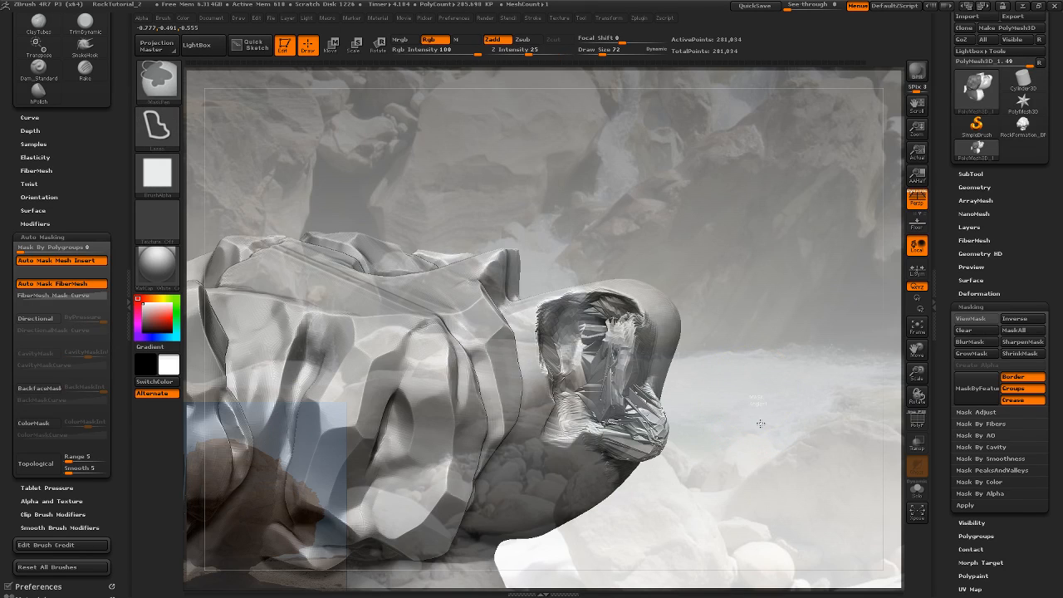
pyautogui.keyDown('ctrl'); pyautogui.moveTo(761, 398); pyautogui.dragTo(841, 413); pyautogui.keyUp('ctrl')
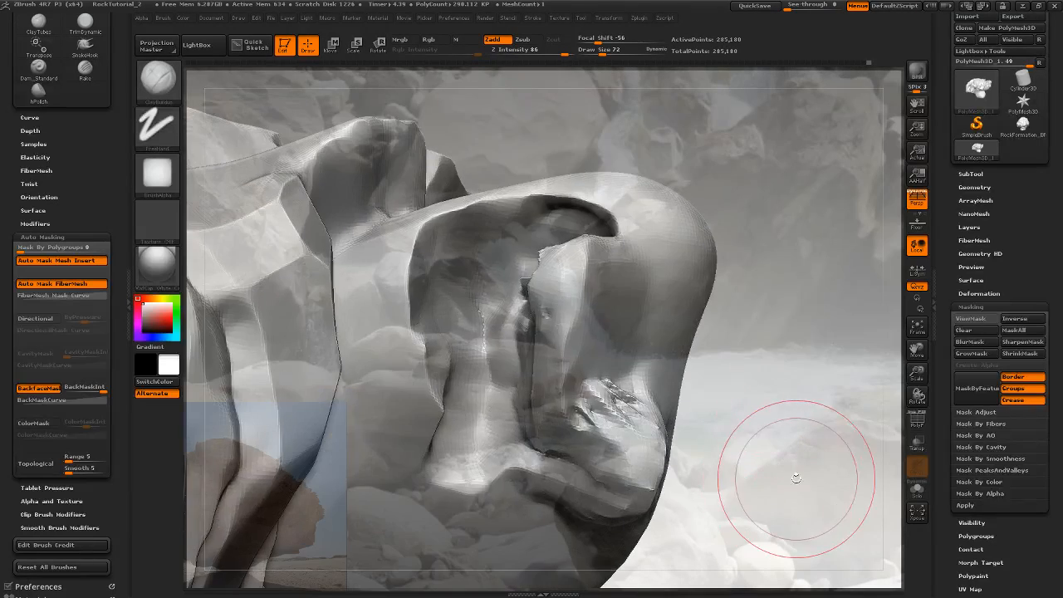
# Smooth the jagged facets in and around the lobe's hollow, reducing the draw size to 44 for the small ridges
pyautogui.moveTo(795, 478)
pyautogui.mouseDown()
pyautogui.moveTo(766, 415)
pyautogui.moveTo(727, 397)
pyautogui.mouseUp()
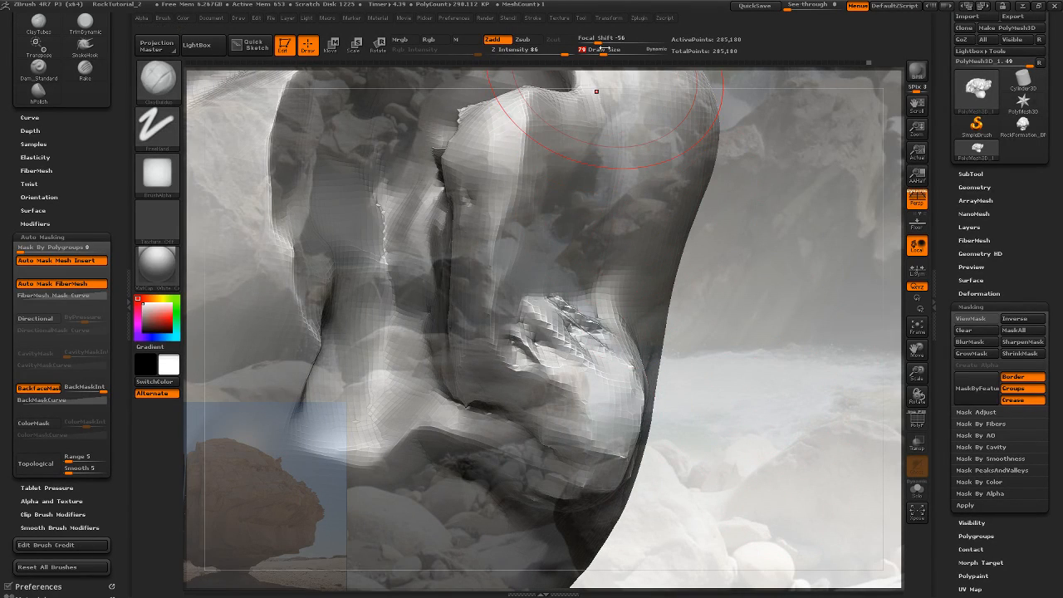
pyautogui.keyDown('shift'); pyautogui.moveTo(581, 319); pyautogui.dragTo(557, 332); pyautogui.keyUp('shift')
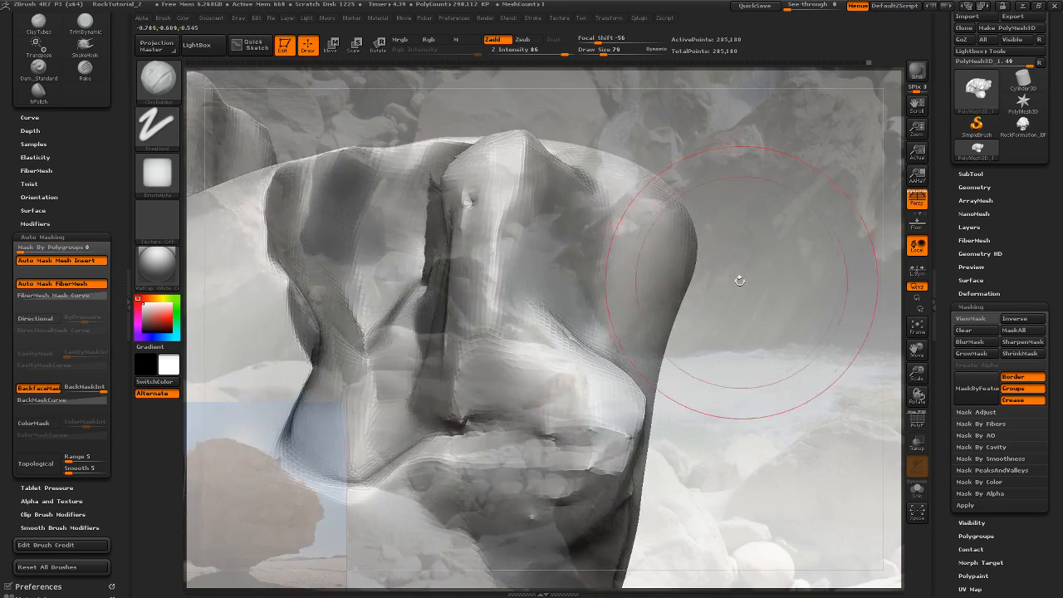
pyautogui.moveTo(739, 281)
pyautogui.mouseDown()
pyautogui.moveTo(693, 330)
pyautogui.moveTo(774, 366)
pyautogui.mouseUp()
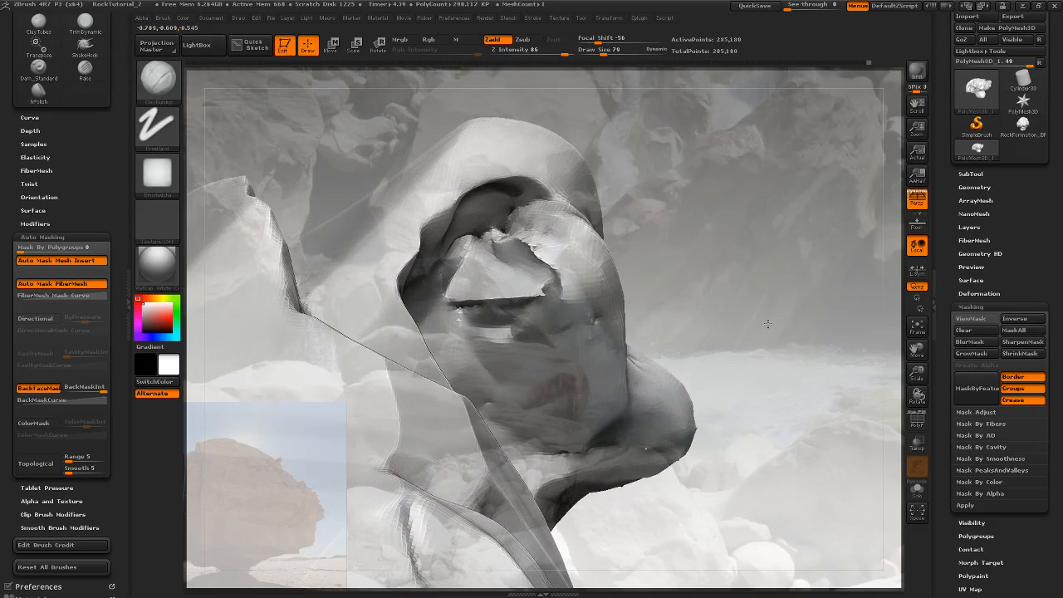
pyautogui.click(597, 51)
pyautogui.press('shift')
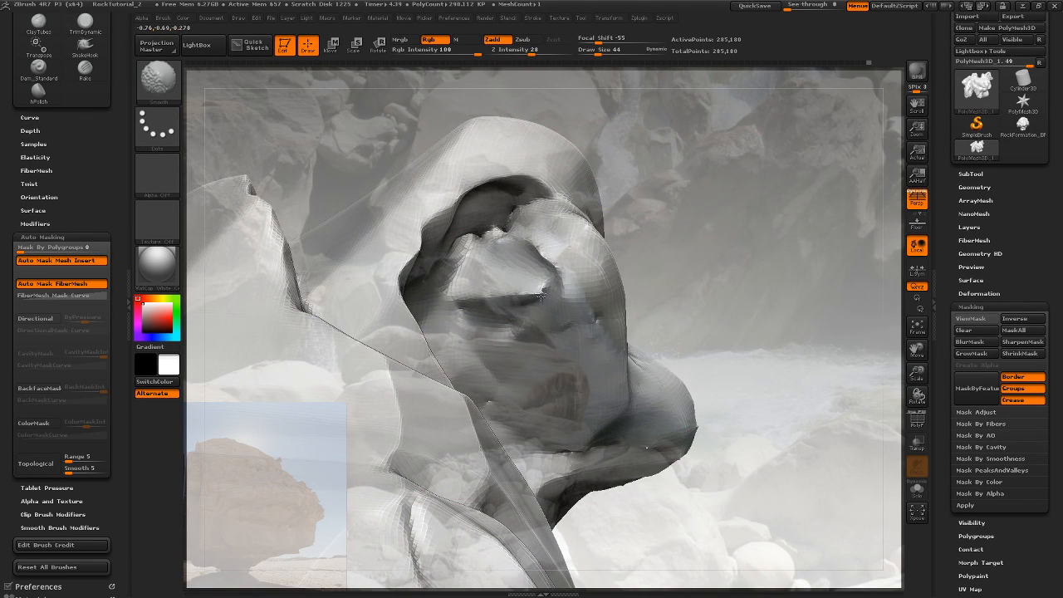
pyautogui.keyDown('shift'); pyautogui.moveTo(470, 307); pyautogui.dragTo(451, 303); pyautogui.keyUp('shift')
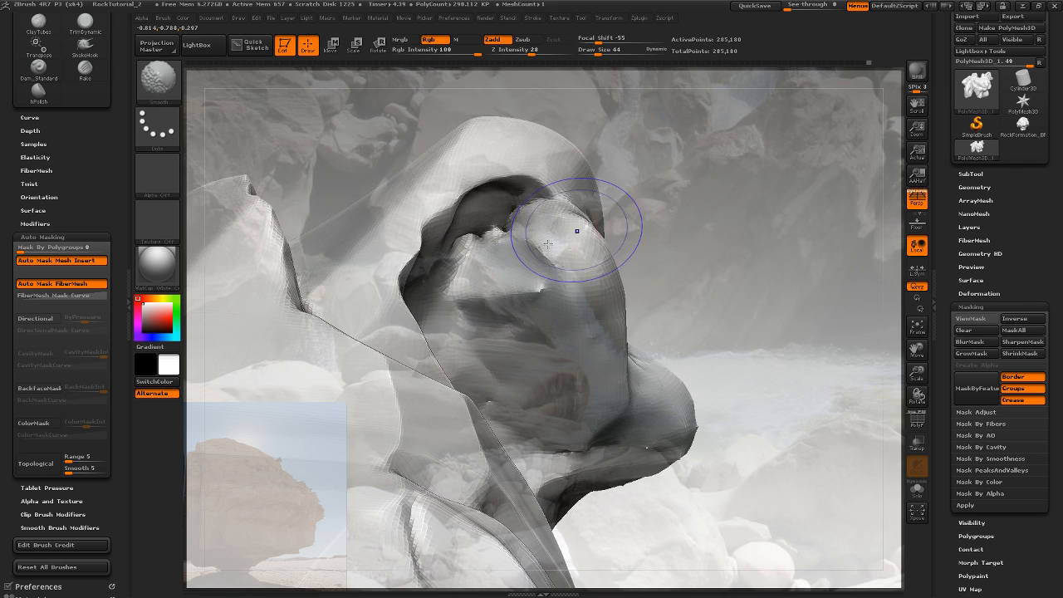
pyautogui.moveTo(689, 241); pyautogui.dragTo(773, 254)
pyautogui.moveTo(732, 214); pyautogui.dragTo(656, 250)
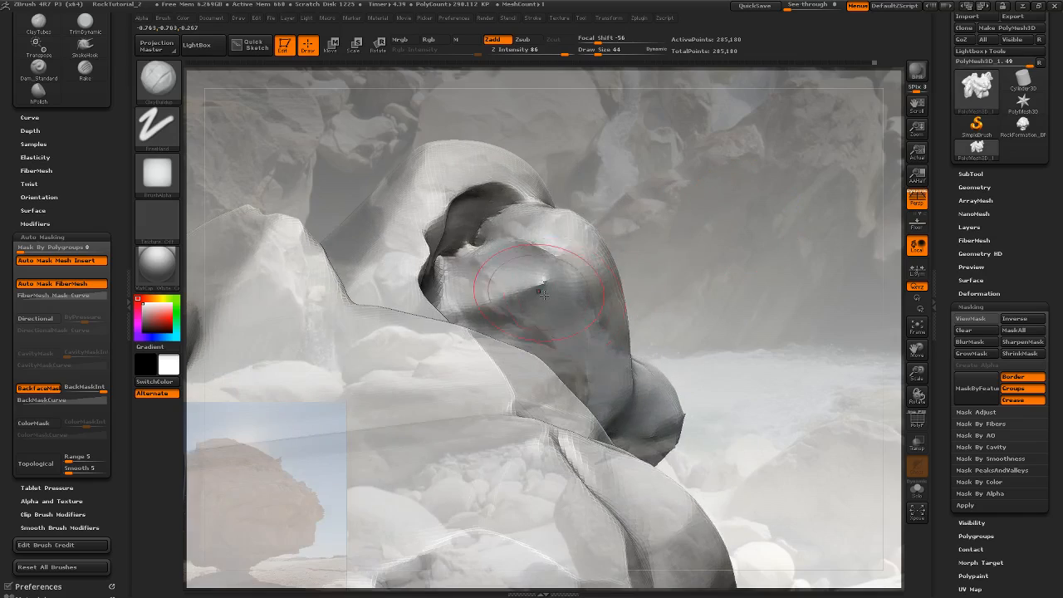
pyautogui.keyDown('shift'); pyautogui.moveTo(528, 270); pyautogui.dragTo(565, 267); pyautogui.keyUp('shift')
# Switch to the ClayTubes brush, set the draw size to 59 and add strokes across the rounded bulge in the hollow
pyautogui.press('b')
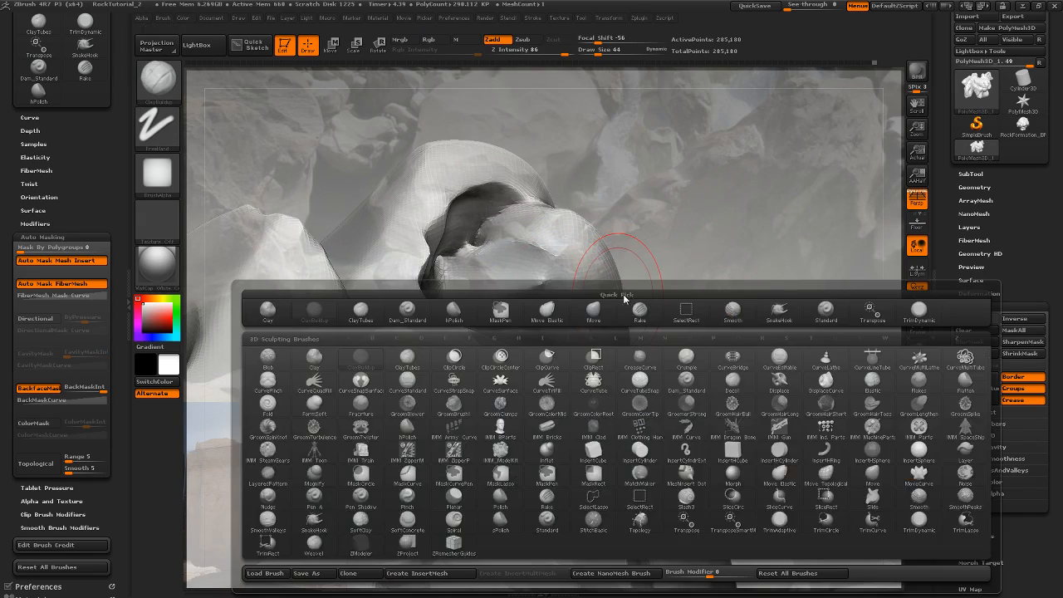
pyautogui.press('c')
pyautogui.press('t')
pyautogui.moveTo(693, 273)
pyautogui.mouseDown()
pyautogui.moveTo(718, 268)
pyautogui.moveTo(721, 241)
pyautogui.moveTo(744, 276)
pyautogui.mouseUp()
pyautogui.moveTo(596, 52)
pyautogui.mouseDown()
pyautogui.moveTo(607, 52)
pyautogui.moveTo(599, 47)
pyautogui.mouseUp()
pyautogui.click(39, 388)
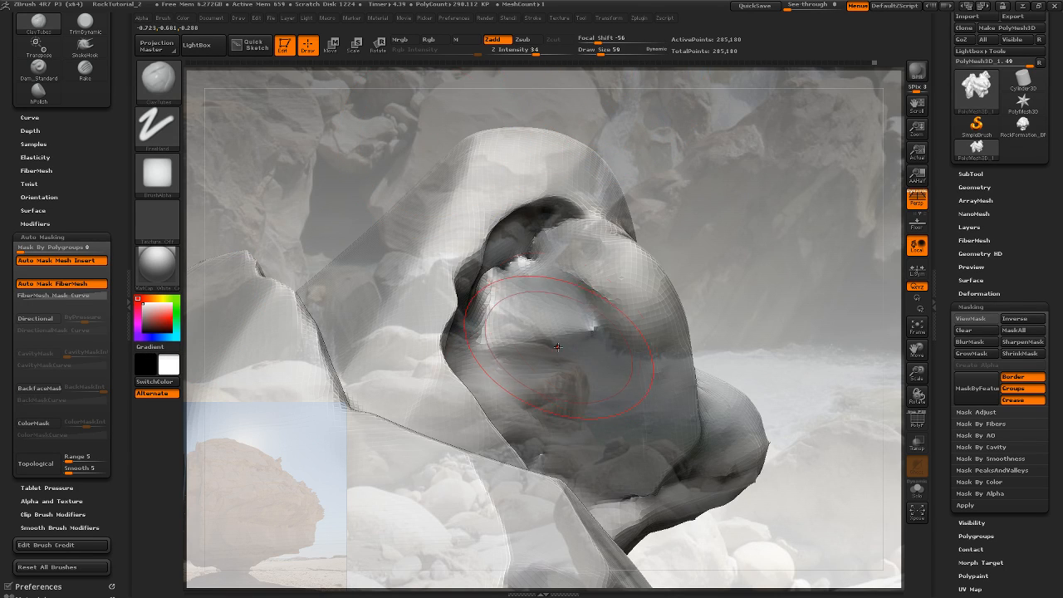
pyautogui.moveTo(576, 323)
pyautogui.mouseDown()
pyautogui.moveTo(609, 306)
pyautogui.moveTo(583, 339)
pyautogui.moveTo(594, 366)
pyautogui.mouseUp()
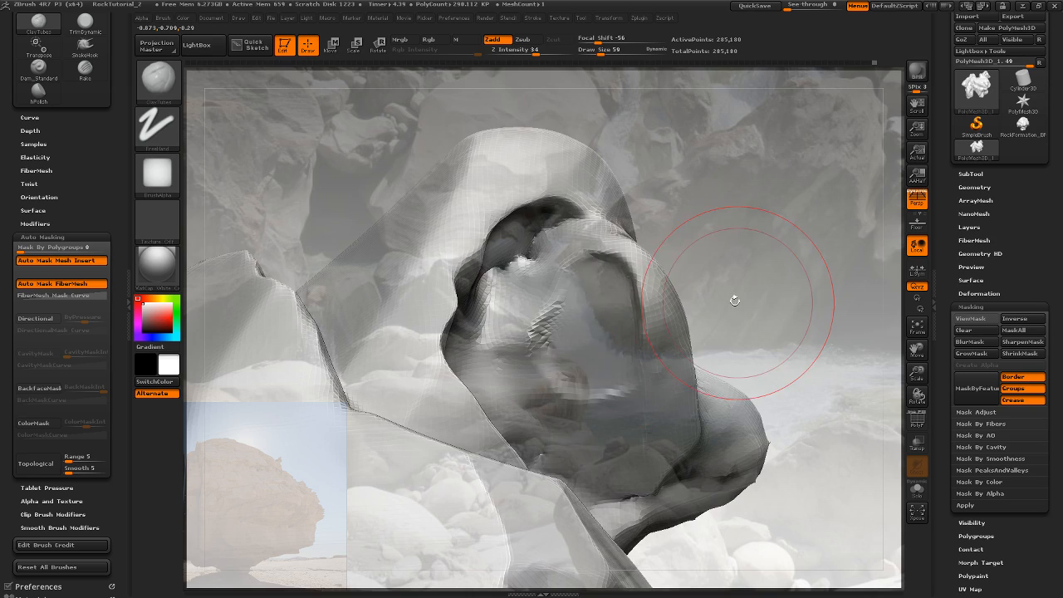
# Enable BackfaceMask and layer ClayTubes strokes down the wall between the hollow and the neighbouring faceted chunk
pyautogui.moveTo(733, 299)
pyautogui.mouseDown()
pyautogui.moveTo(719, 272)
pyautogui.moveTo(767, 268)
pyautogui.moveTo(853, 218)
pyautogui.moveTo(822, 245)
pyautogui.mouseUp()
pyautogui.click(38, 388)
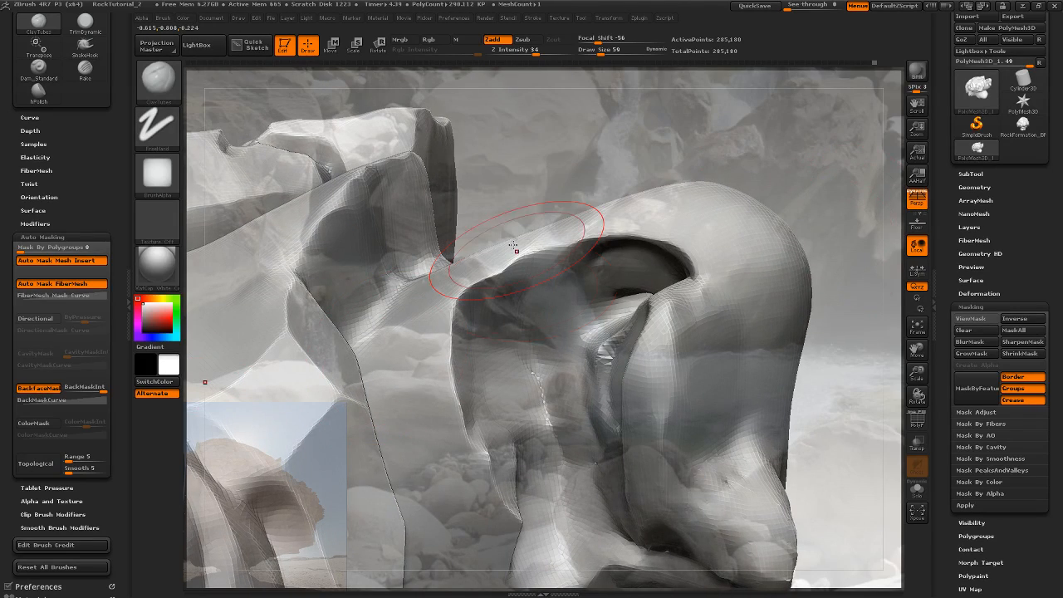
pyautogui.moveTo(522, 277); pyautogui.dragTo(471, 345)
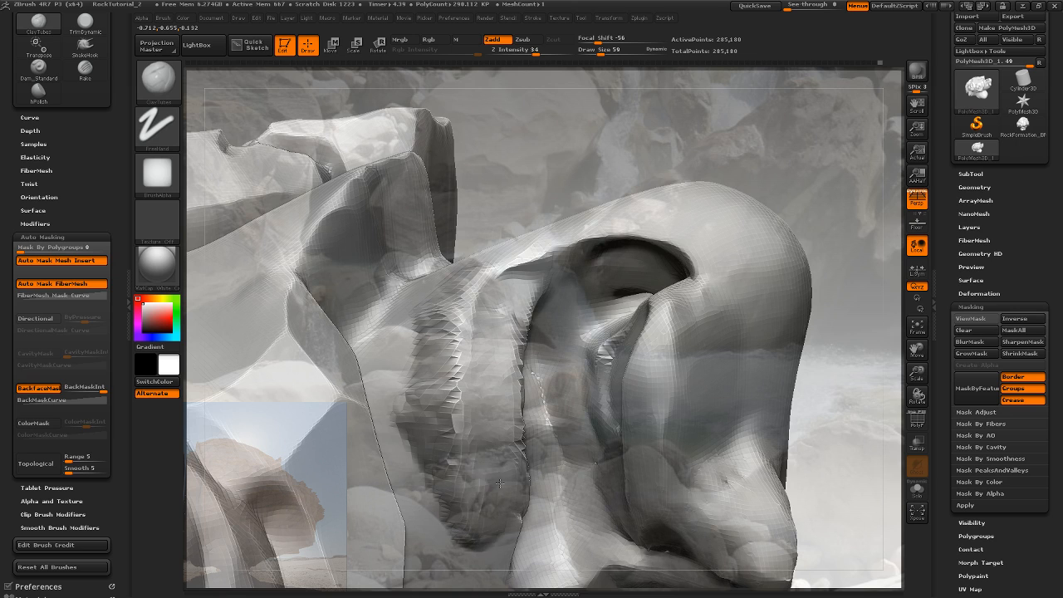
pyautogui.moveTo(506, 485); pyautogui.dragTo(497, 503)
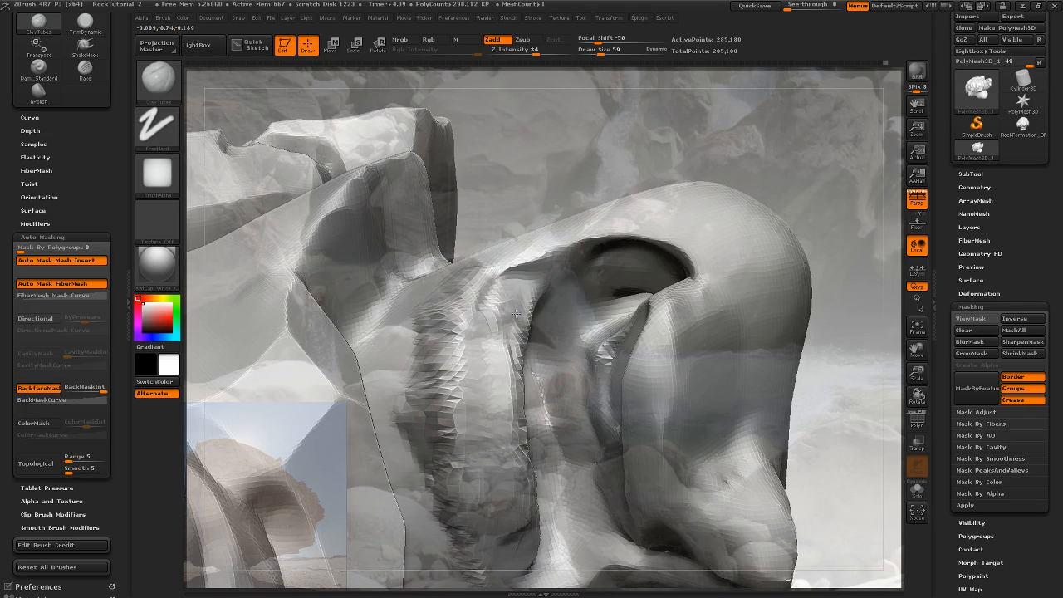
pyautogui.moveTo(516, 315); pyautogui.dragTo(505, 333)
# Set the draw size to 52, turn BackfaceMask off and add ClayTubes strokes along the rim above the hollow
pyautogui.moveTo(807, 233)
pyautogui.mouseDown()
pyautogui.moveTo(806, 218)
pyautogui.moveTo(783, 233)
pyautogui.moveTo(734, 227)
pyautogui.moveTo(755, 235)
pyautogui.moveTo(748, 406)
pyautogui.moveTo(772, 371)
pyautogui.moveTo(766, 301)
pyautogui.moveTo(772, 326)
pyautogui.moveTo(753, 355)
pyautogui.moveTo(560, 308)
pyautogui.mouseUp()
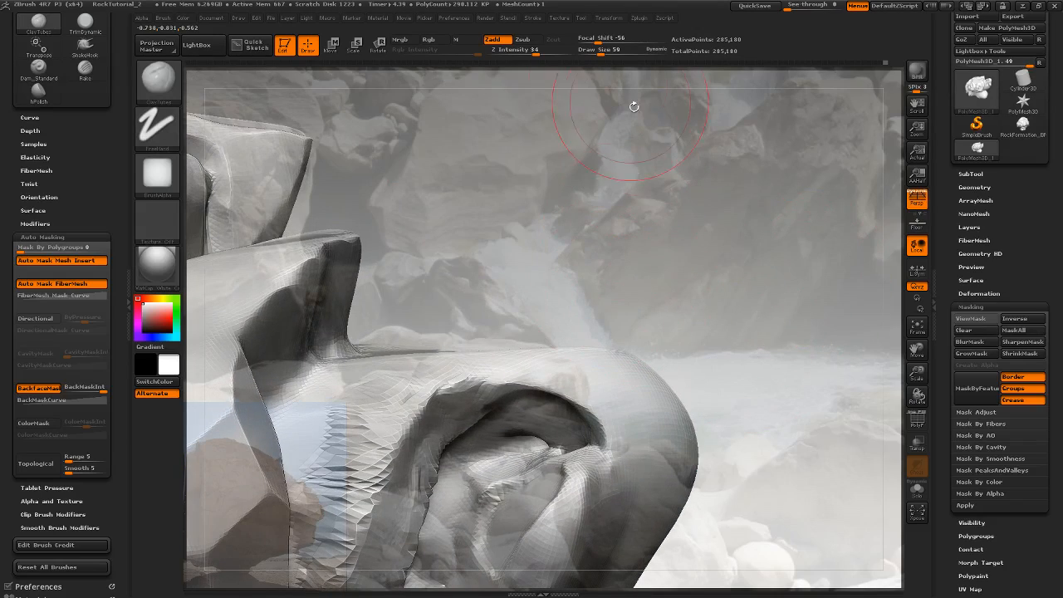
pyautogui.moveTo(599, 50); pyautogui.dragTo(597, 50)
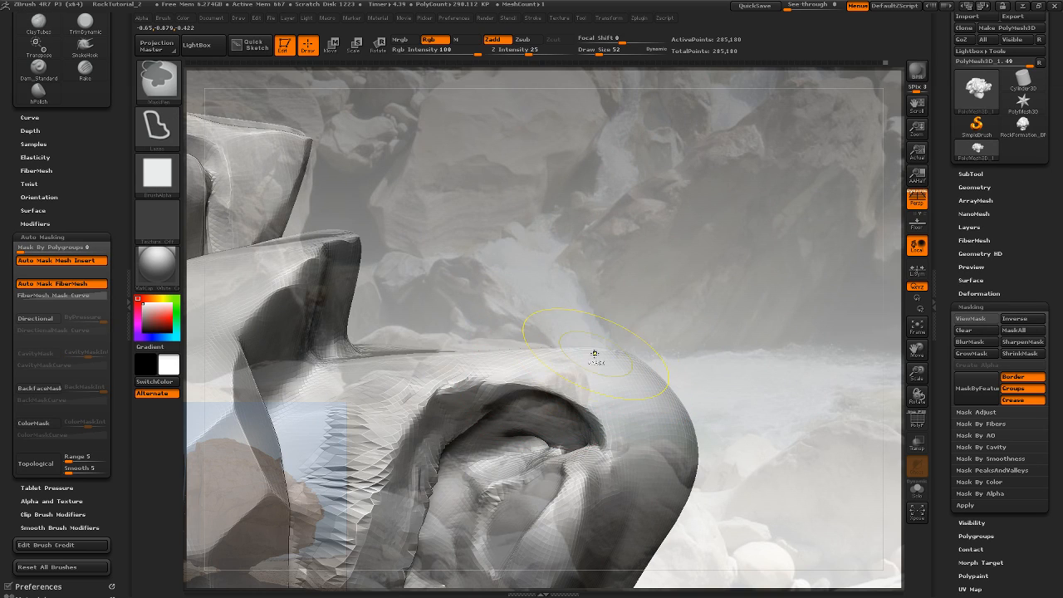
pyautogui.moveTo(596, 353)
pyautogui.mouseDown()
pyautogui.moveTo(709, 292)
pyautogui.moveTo(729, 304)
pyautogui.mouseUp()
pyautogui.click(40, 389)
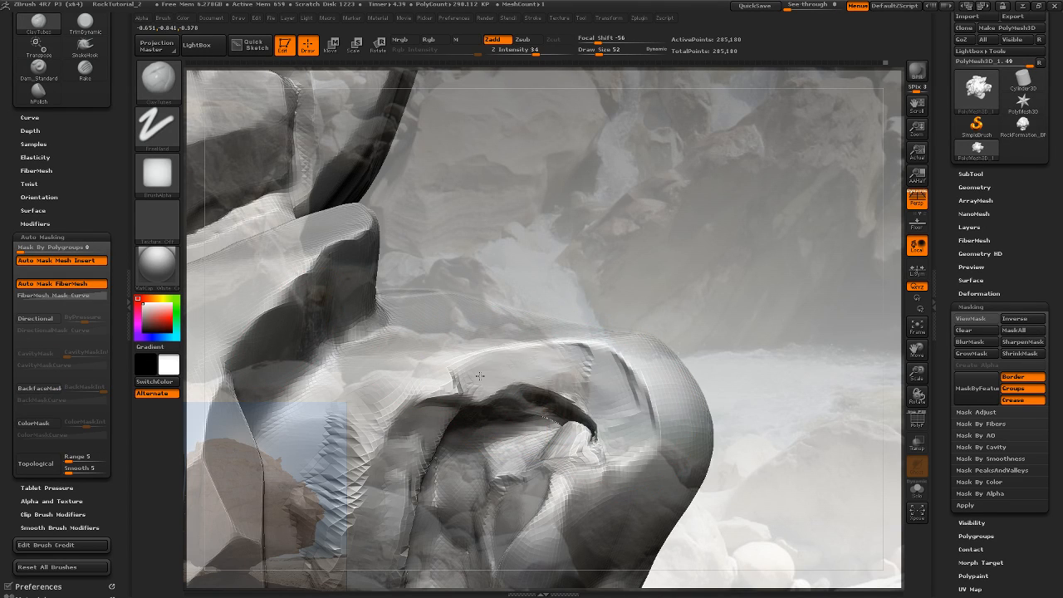
pyautogui.moveTo(473, 376); pyautogui.dragTo(439, 400)
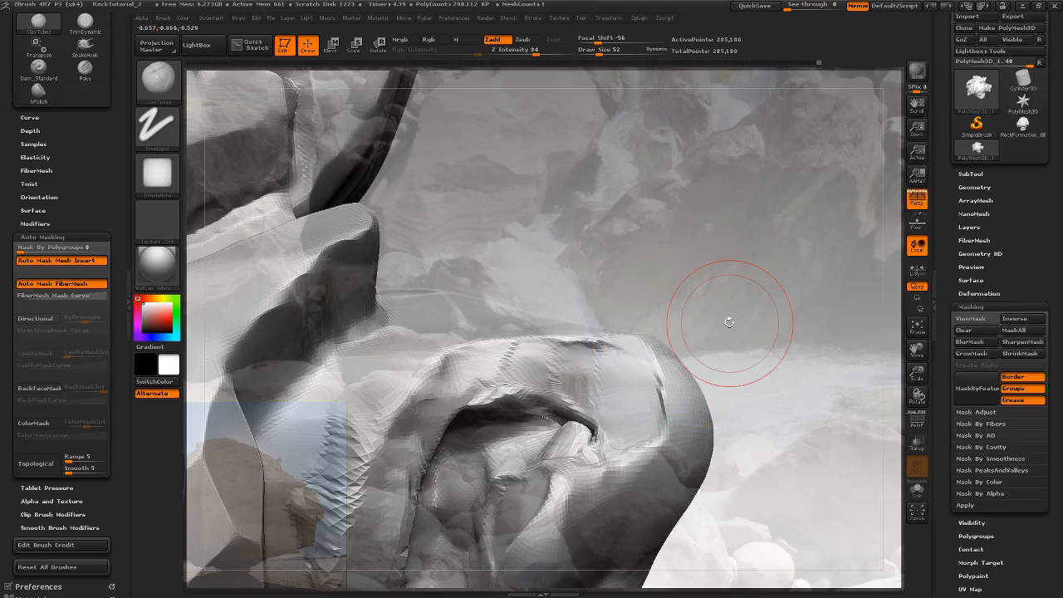
# Layer more ClayTubes strokes over the top of the lobe to form stepped rock ledges above the hollow
pyautogui.moveTo(736, 317)
pyautogui.mouseDown()
pyautogui.moveTo(745, 388)
pyautogui.moveTo(750, 352)
pyautogui.moveTo(736, 370)
pyautogui.moveTo(740, 390)
pyautogui.mouseUp()
pyautogui.moveTo(574, 344); pyautogui.dragTo(616, 337)
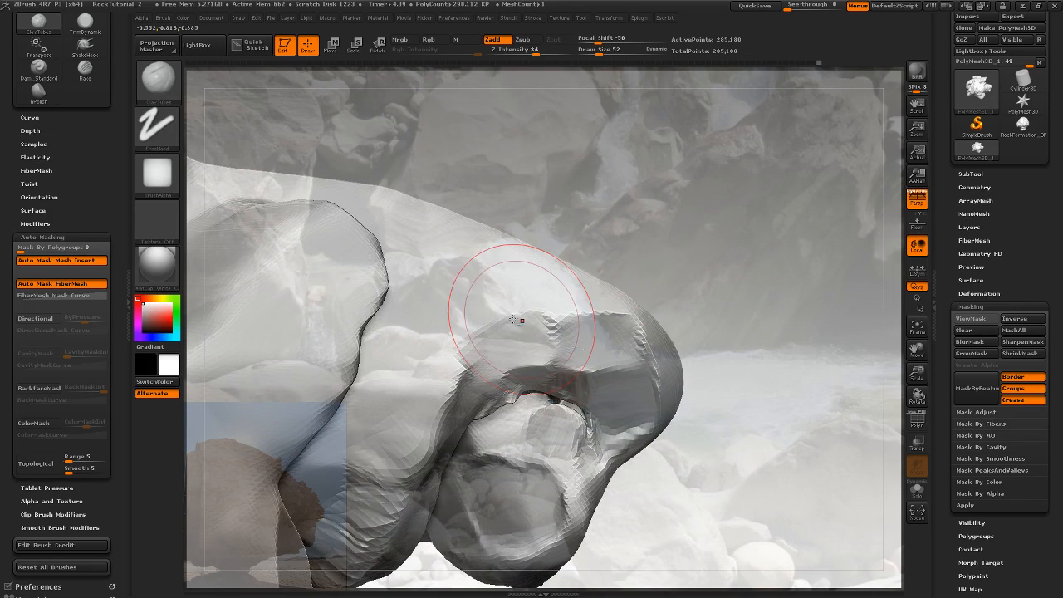
pyautogui.moveTo(522, 320); pyautogui.dragTo(481, 338)
pyautogui.moveTo(416, 296)
pyautogui.mouseDown()
pyautogui.moveTo(598, 318)
pyautogui.moveTo(652, 353)
pyautogui.mouseUp()
# Extend the ClayTubes strokes down the shoulder where the lobe meets the neighbouring chunk
pyautogui.moveTo(705, 384); pyautogui.dragTo(743, 339)
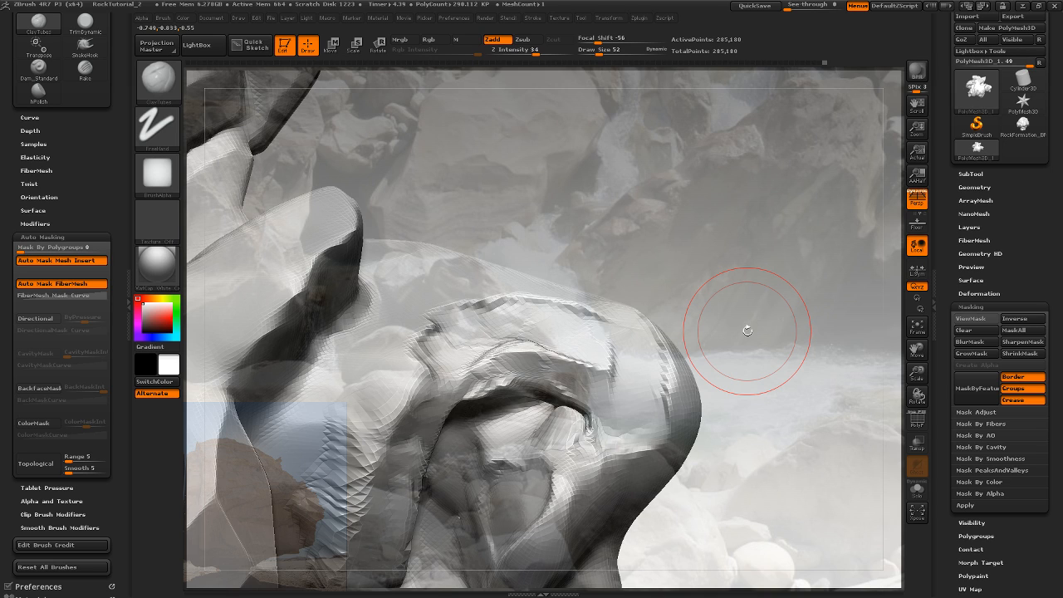
pyautogui.moveTo(676, 268)
pyautogui.mouseDown()
pyautogui.moveTo(498, 303)
pyautogui.moveTo(402, 344)
pyautogui.moveTo(386, 382)
pyautogui.mouseUp()
pyautogui.moveTo(462, 301); pyautogui.dragTo(392, 396)
pyautogui.moveTo(447, 330); pyautogui.dragTo(391, 428)
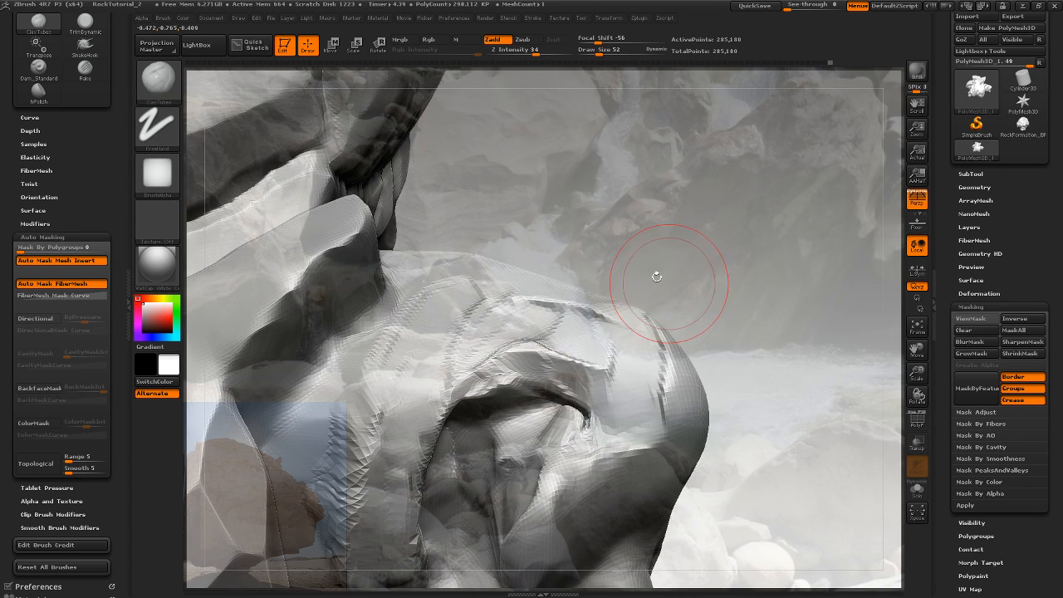
# Switch the mask brush to the FreeHand stroke, set its draw size to 87 and paint a mask across the smooth bulge on the rock's other side
pyautogui.moveTo(718, 297); pyautogui.dragTo(720, 288)
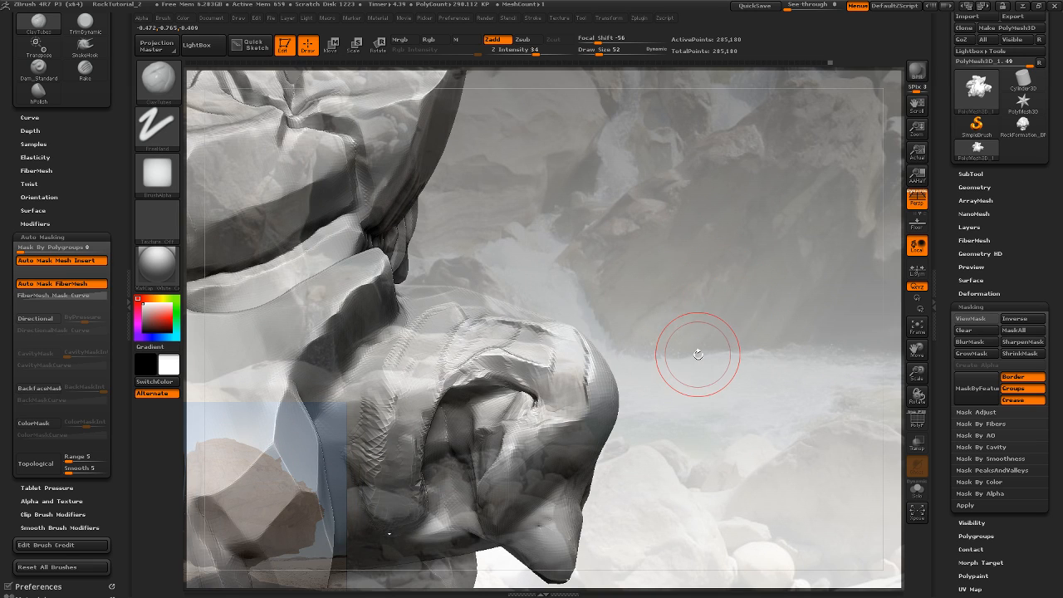
pyautogui.moveTo(698, 355)
pyautogui.mouseDown()
pyautogui.moveTo(747, 297)
pyautogui.moveTo(748, 313)
pyautogui.moveTo(677, 341)
pyautogui.moveTo(780, 212)
pyautogui.moveTo(802, 282)
pyautogui.moveTo(743, 339)
pyautogui.moveTo(681, 366)
pyautogui.moveTo(607, 336)
pyautogui.mouseUp()
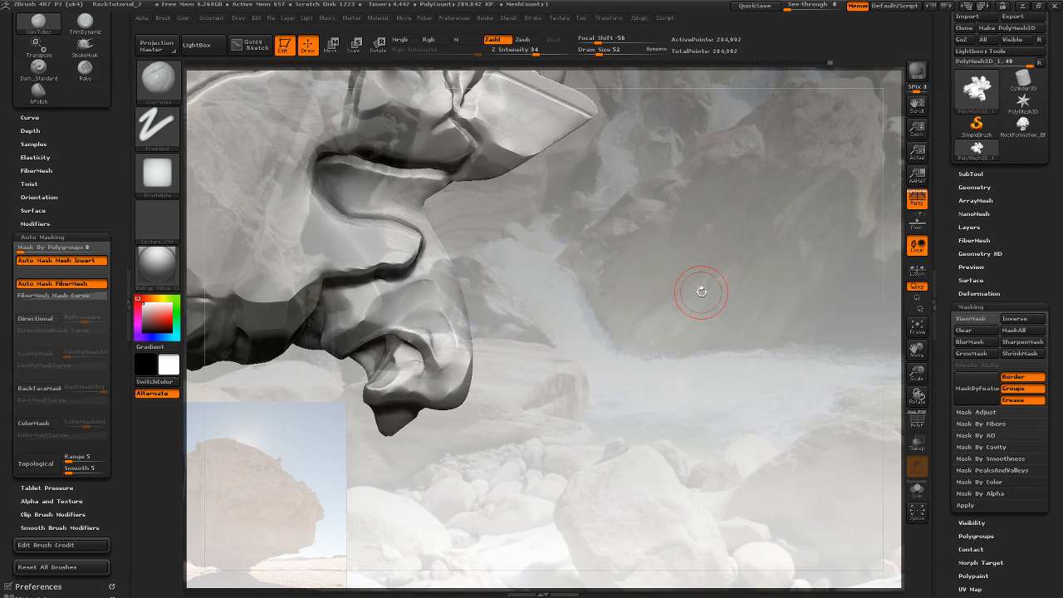
pyautogui.moveTo(665, 251)
pyautogui.mouseDown()
pyautogui.moveTo(601, 296)
pyautogui.moveTo(557, 301)
pyautogui.moveTo(622, 299)
pyautogui.moveTo(613, 353)
pyautogui.moveTo(594, 357)
pyautogui.moveTo(594, 347)
pyautogui.mouseUp()
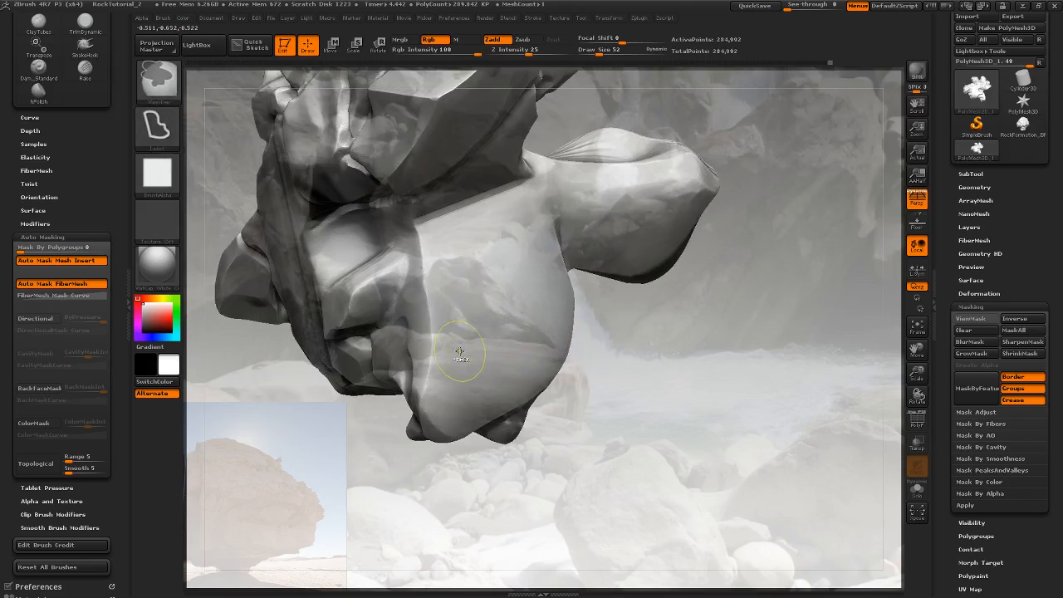
pyautogui.click(158, 126)
pyautogui.click(301, 134)
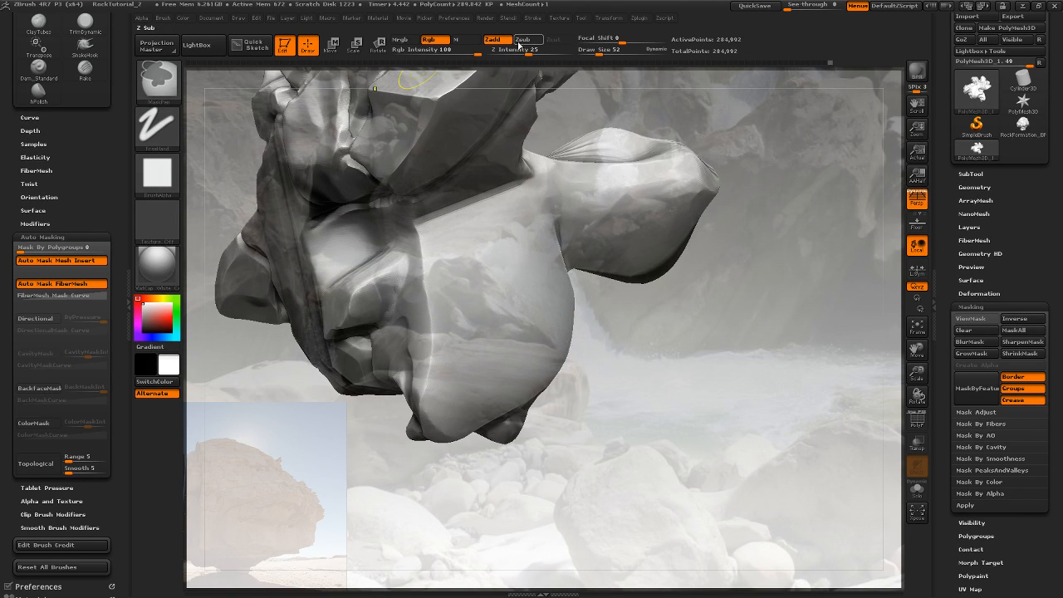
pyautogui.moveTo(601, 51); pyautogui.dragTo(605, 51)
pyautogui.moveTo(479, 333)
pyautogui.keyDown('ctrl'); pyautogui.mouseDown()
pyautogui.moveTo(440, 349)
pyautogui.moveTo(482, 324)
pyautogui.moveTo(512, 322)
pyautogui.mouseUp(); pyautogui.keyUp('ctrl')
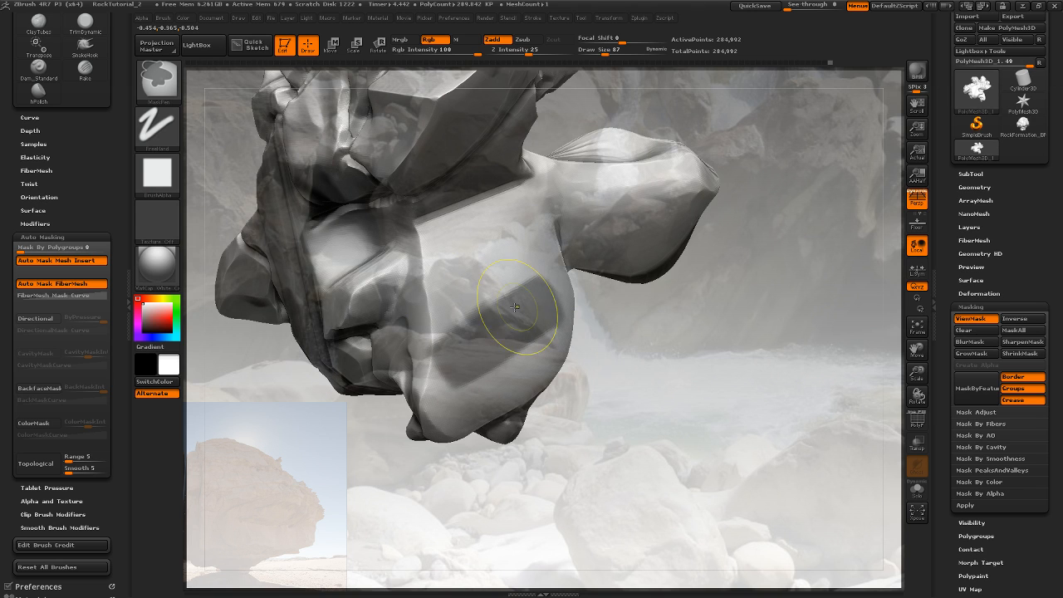
pyautogui.moveTo(617, 347); pyautogui.dragTo(611, 374)
pyautogui.moveTo(532, 321)
pyautogui.keyDown('ctrl'); pyautogui.mouseDown()
pyautogui.moveTo(521, 354)
pyautogui.moveTo(440, 365)
pyautogui.moveTo(477, 301)
pyautogui.mouseUp(); pyautogui.keyUp('ctrl')
# Invert the mask so only the painted band on the bulge is left editable
pyautogui.moveTo(677, 349)
pyautogui.mouseDown()
pyautogui.moveTo(627, 360)
pyautogui.moveTo(637, 376)
pyautogui.moveTo(660, 308)
pyautogui.moveTo(723, 348)
pyautogui.moveTo(772, 299)
pyautogui.moveTo(830, 283)
pyautogui.moveTo(779, 296)
pyautogui.mouseUp()
pyautogui.click(1021, 318)
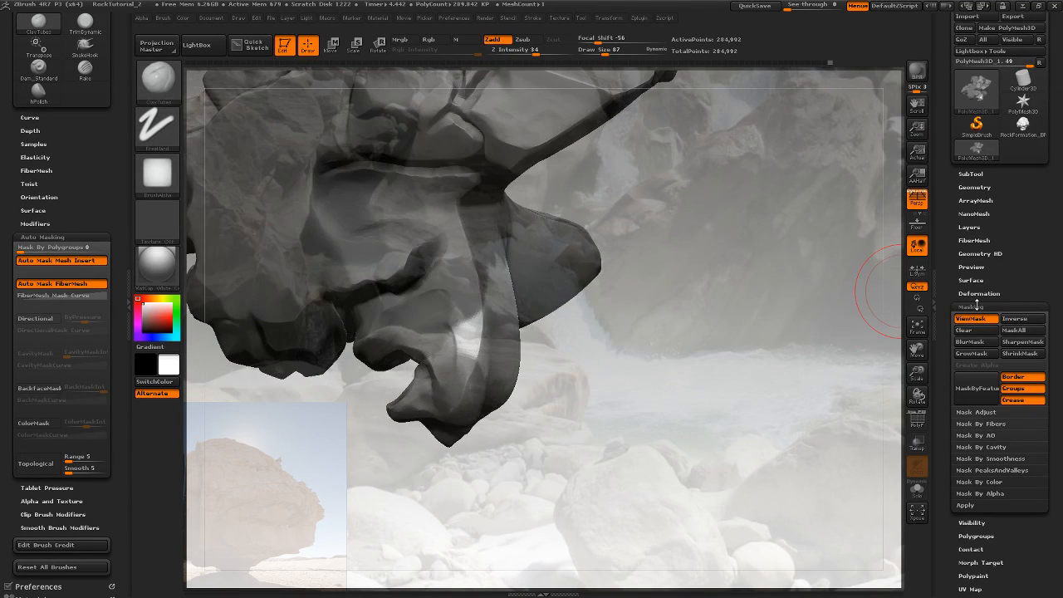
pyautogui.moveTo(796, 344); pyautogui.dragTo(788, 351)
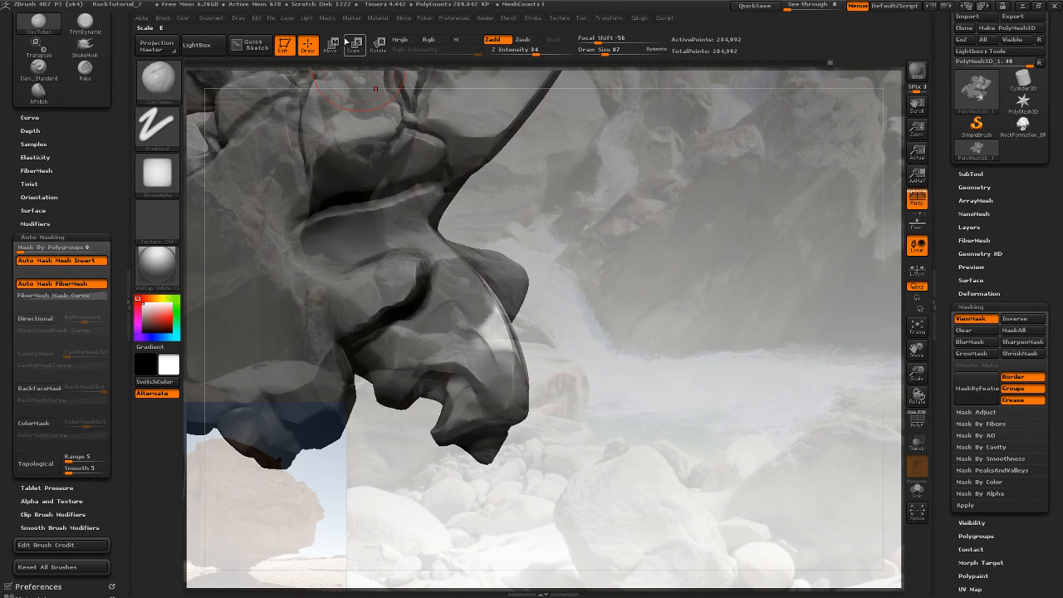
# Pull the unmasked band on the bulge outward with Transpose Move, then clear the mask
pyautogui.click(334, 43)
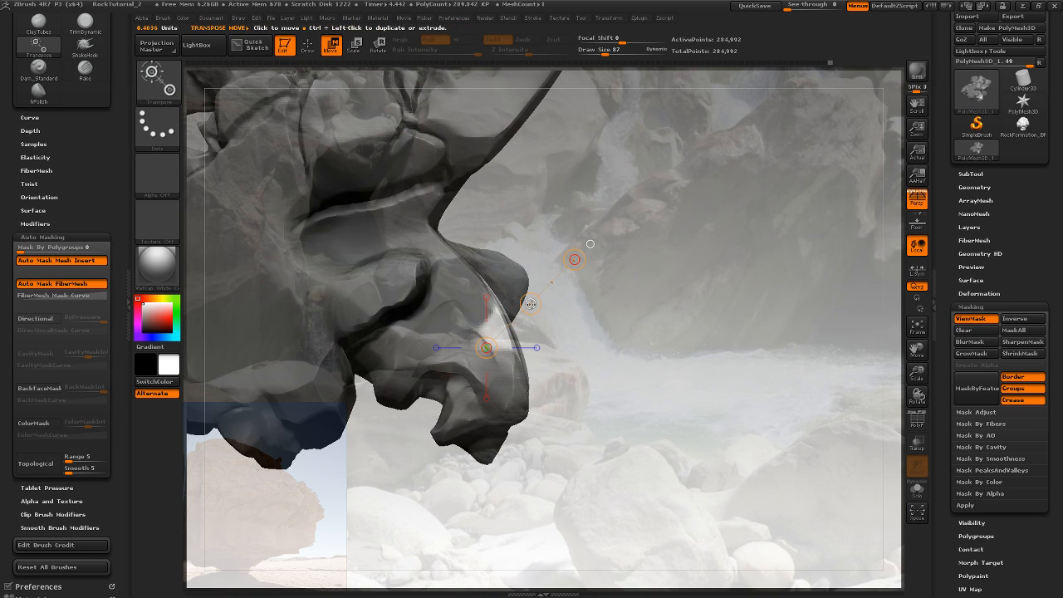
pyautogui.moveTo(530, 304); pyautogui.dragTo(551, 291)
pyautogui.moveTo(586, 324); pyautogui.dragTo(706, 363)
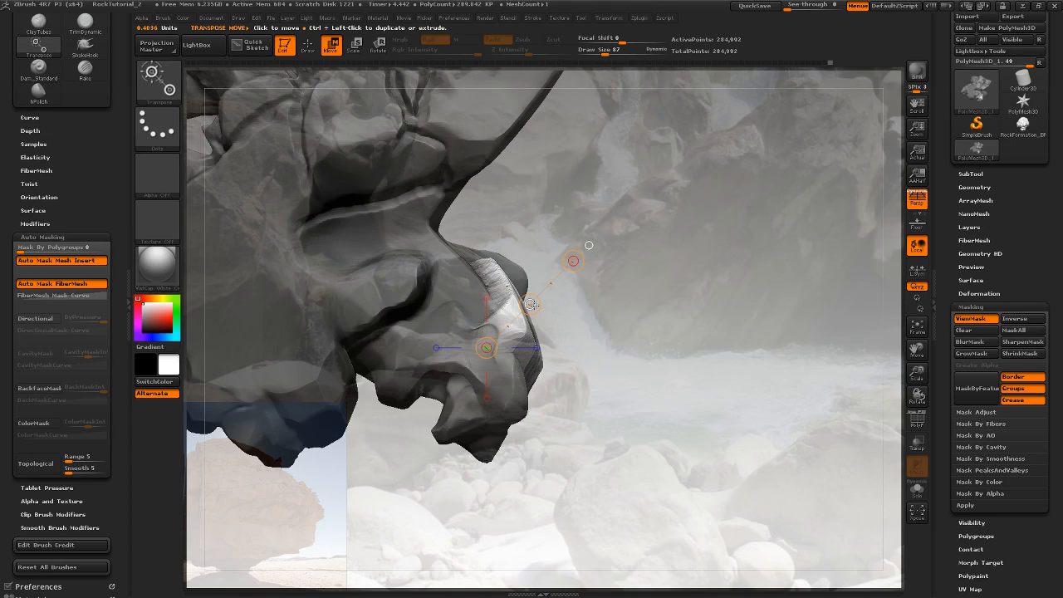
pyautogui.moveTo(532, 304); pyautogui.dragTo(542, 307)
pyautogui.keyDown('ctrl'); pyautogui.moveTo(648, 339); pyautogui.dragTo(674, 357); pyautogui.keyUp('ctrl')
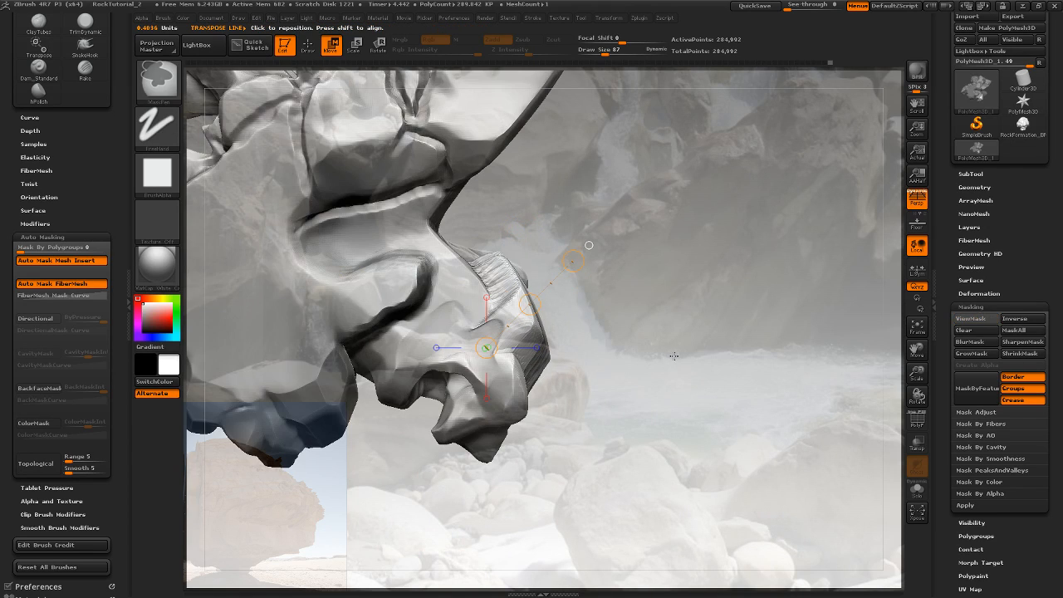
# Return to Draw mode and remesh the rock with DynaMesh to even out the stretched polygons on the bulge
pyautogui.click(309, 44)
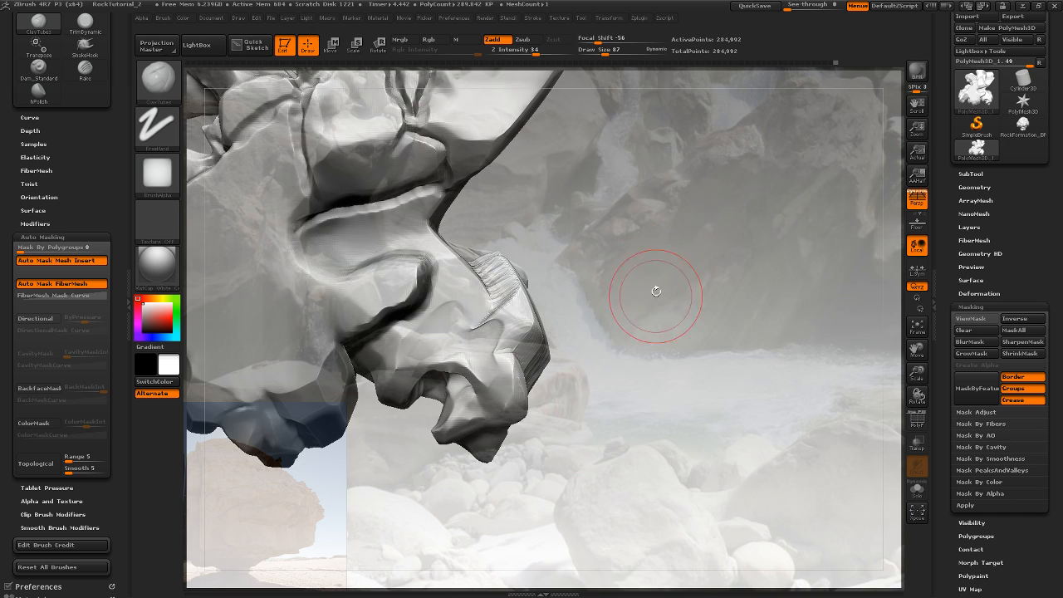
pyautogui.keyDown('ctrl'); pyautogui.moveTo(635, 382); pyautogui.dragTo(720, 346); pyautogui.keyUp('ctrl')
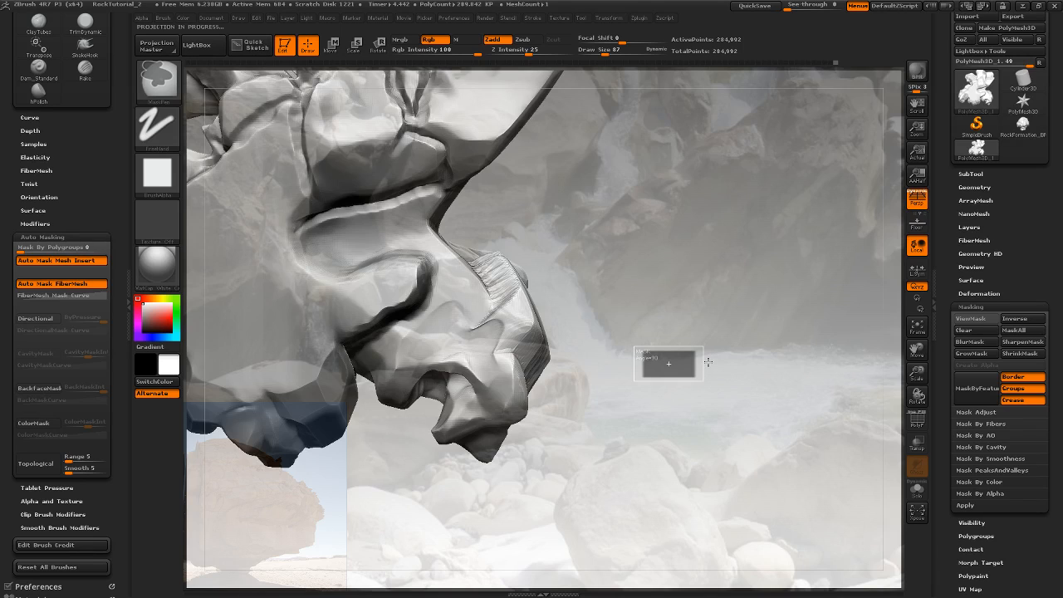
pyautogui.keyDown('ctrl'); pyautogui.moveTo(704, 366); pyautogui.dragTo(703, 373); pyautogui.keyUp('ctrl')
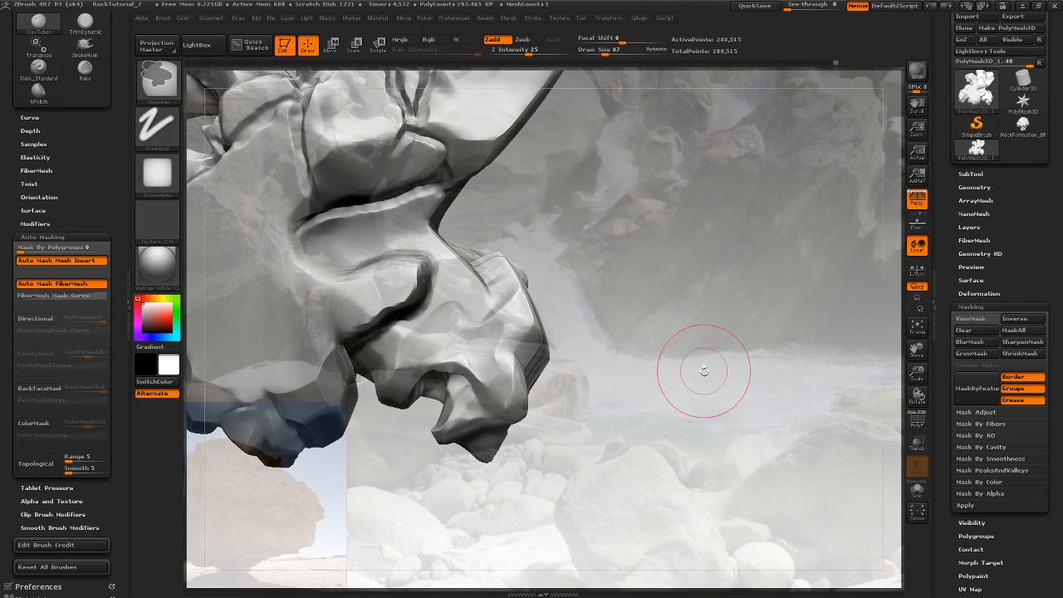
# Paint a mask across the smooth shelf beneath the overhanging boulder and invert it so only that patch is editable
pyautogui.moveTo(653, 446); pyautogui.dragTo(754, 408)
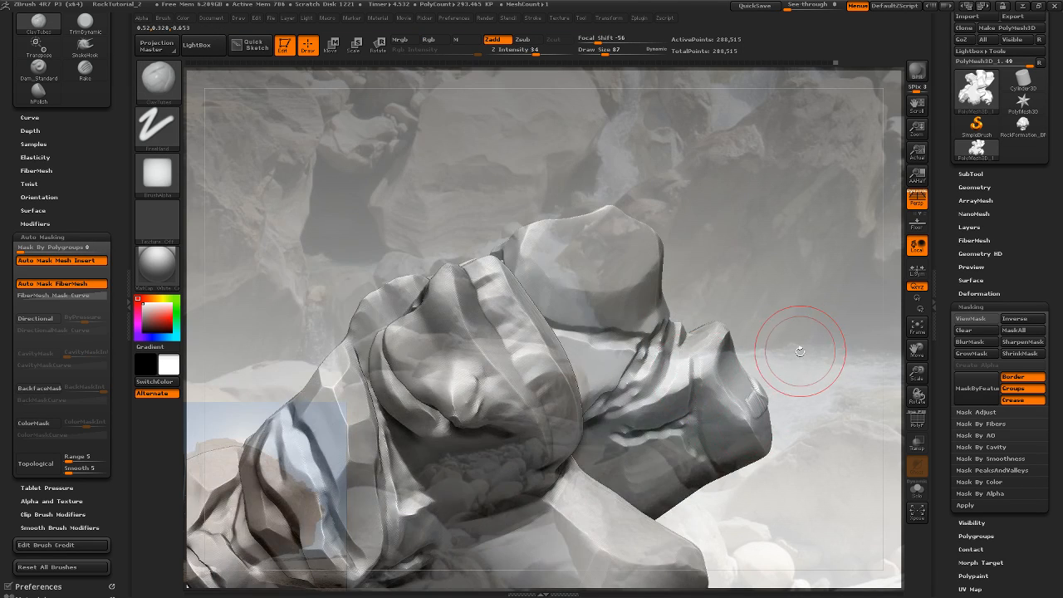
pyautogui.moveTo(800, 352)
pyautogui.mouseDown()
pyautogui.moveTo(779, 446)
pyautogui.moveTo(712, 462)
pyautogui.moveTo(818, 358)
pyautogui.moveTo(776, 435)
pyautogui.moveTo(772, 340)
pyautogui.moveTo(772, 356)
pyautogui.moveTo(795, 349)
pyautogui.moveTo(858, 388)
pyautogui.moveTo(841, 403)
pyautogui.moveTo(799, 404)
pyautogui.moveTo(881, 332)
pyautogui.moveTo(867, 314)
pyautogui.moveTo(818, 365)
pyautogui.moveTo(855, 399)
pyautogui.moveTo(818, 415)
pyautogui.mouseUp()
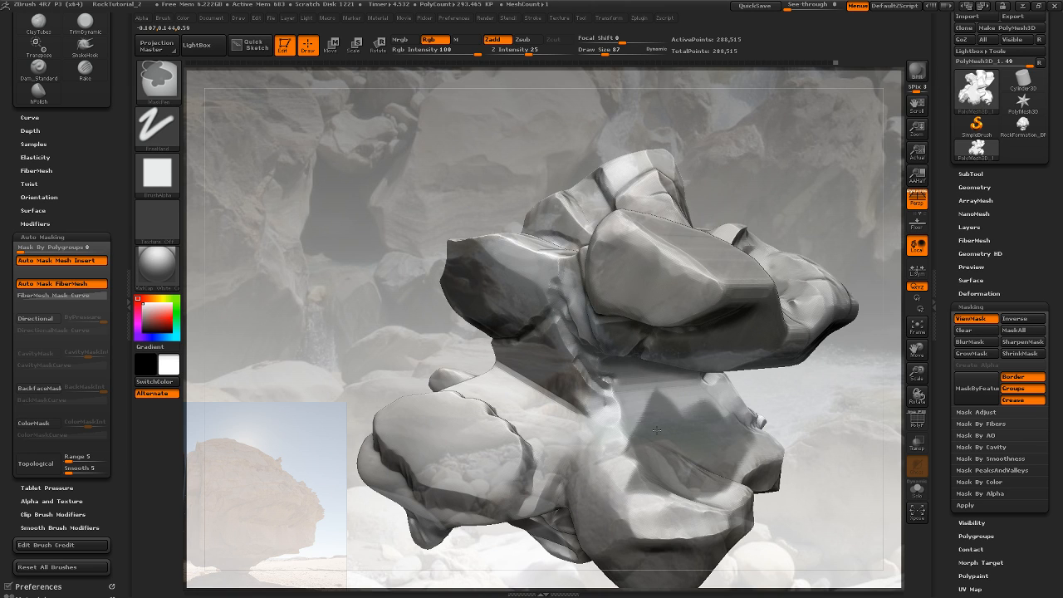
pyautogui.moveTo(822, 398)
pyautogui.mouseDown()
pyautogui.moveTo(833, 409)
pyautogui.moveTo(819, 369)
pyautogui.moveTo(857, 390)
pyautogui.moveTo(895, 339)
pyautogui.mouseUp()
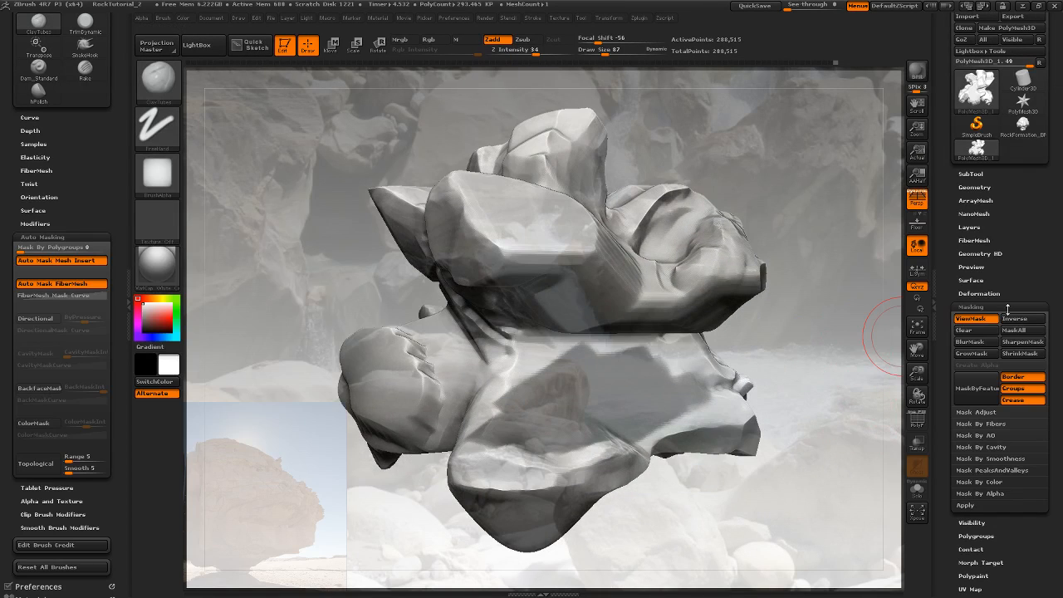
pyautogui.click(1015, 319)
pyautogui.moveTo(755, 351); pyautogui.dragTo(712, 272)
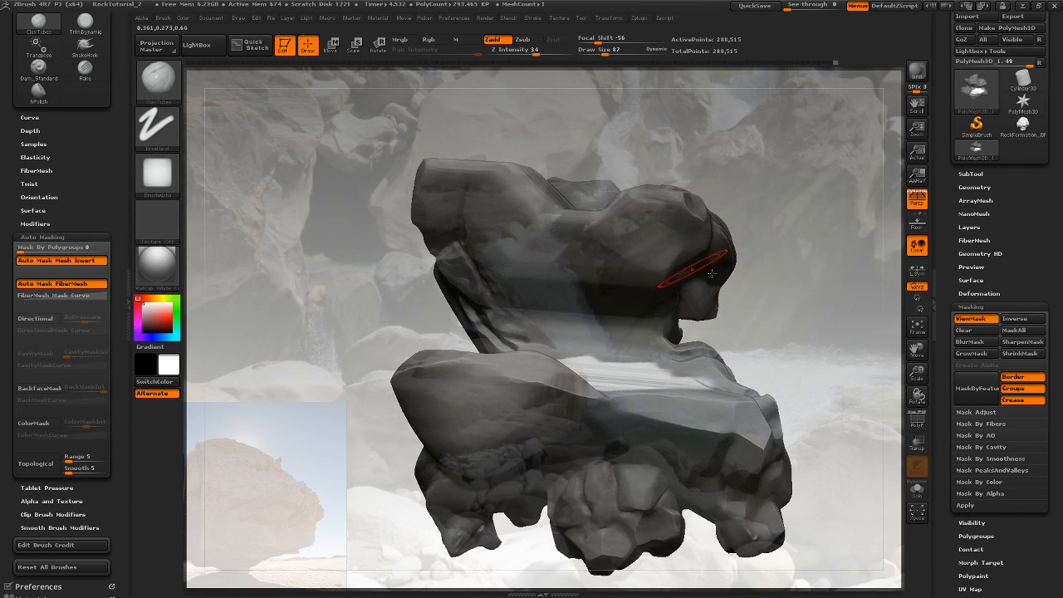
# Raise the unmasked shelf patch with Transpose Move to form a stepped ledge, clear the mask and remesh with DynaMesh in Draw mode
pyautogui.click(338, 45)
pyautogui.moveTo(617, 414); pyautogui.dragTo(618, 312)
pyautogui.moveTo(617, 362); pyautogui.dragTo(619, 328)
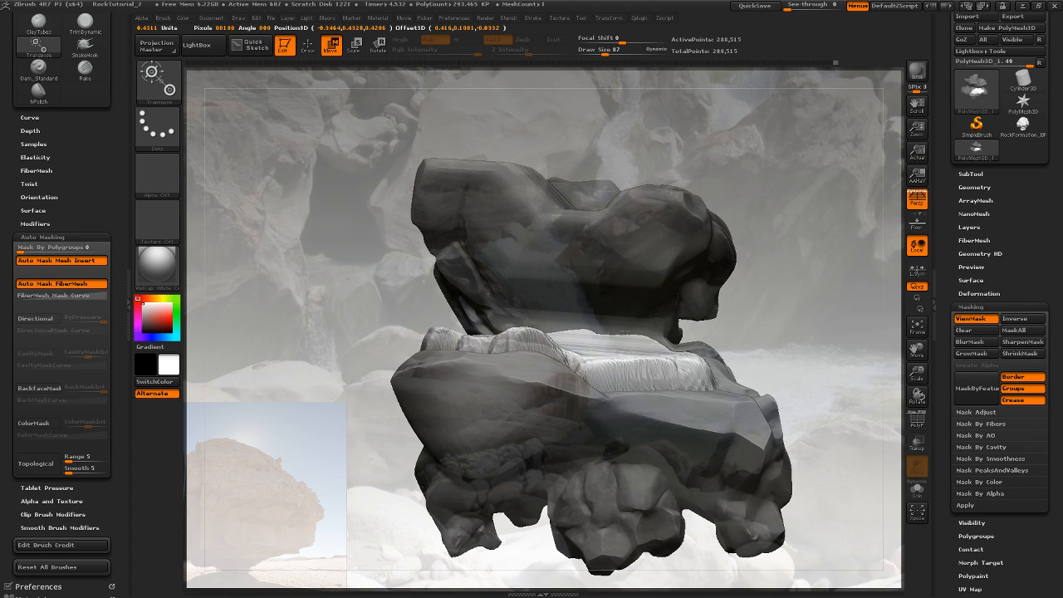
pyautogui.moveTo(751, 334)
pyautogui.mouseDown()
pyautogui.moveTo(834, 333)
pyautogui.moveTo(809, 330)
pyautogui.moveTo(828, 352)
pyautogui.moveTo(781, 386)
pyautogui.moveTo(861, 408)
pyautogui.mouseUp()
pyautogui.click(309, 45)
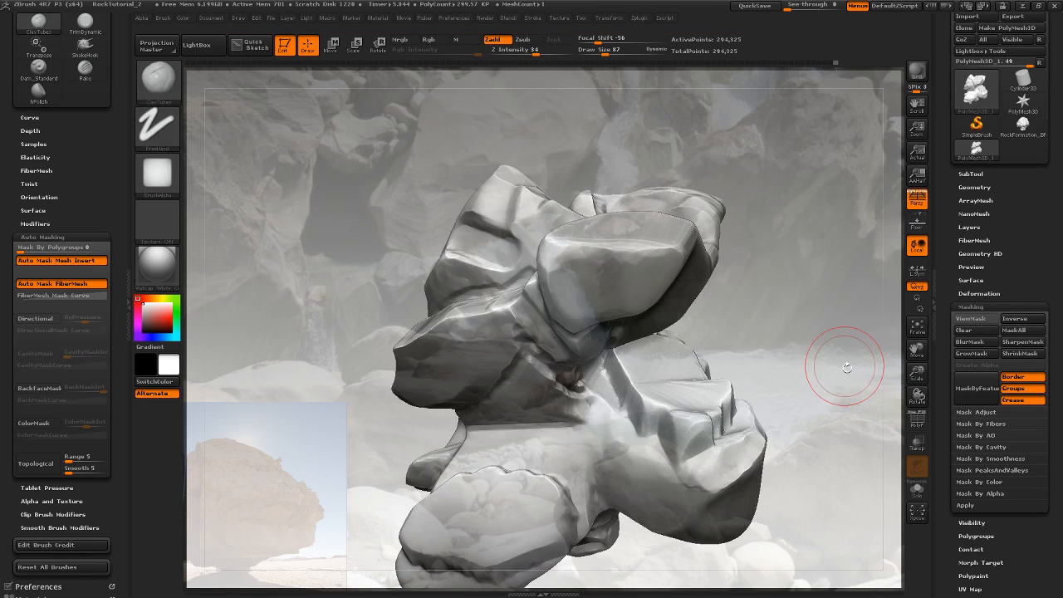
# Examine the rock's mesh density and polygroups from several sides using the PolyFrame display
pyautogui.moveTo(847, 367); pyautogui.dragTo(896, 361)
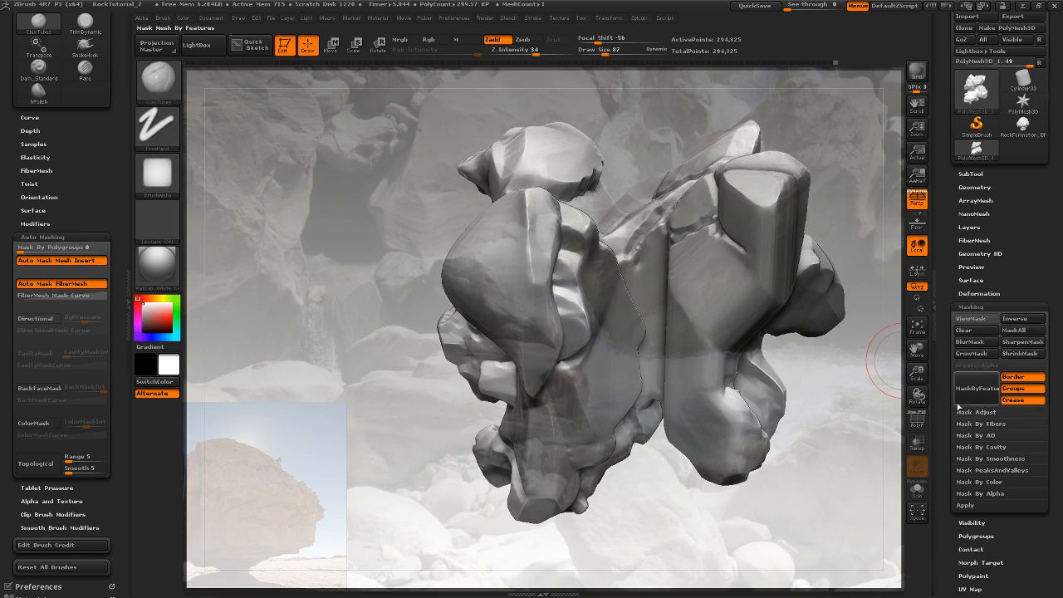
pyautogui.click(934, 424)
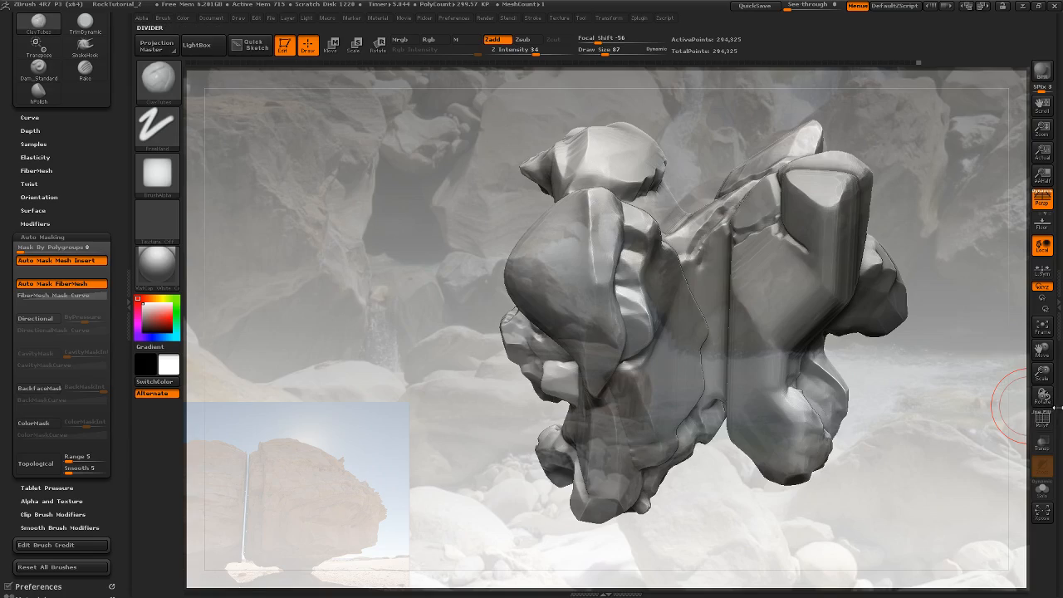
pyautogui.click(1059, 407)
pyautogui.click(916, 421)
pyautogui.moveTo(859, 373); pyautogui.dragTo(771, 407)
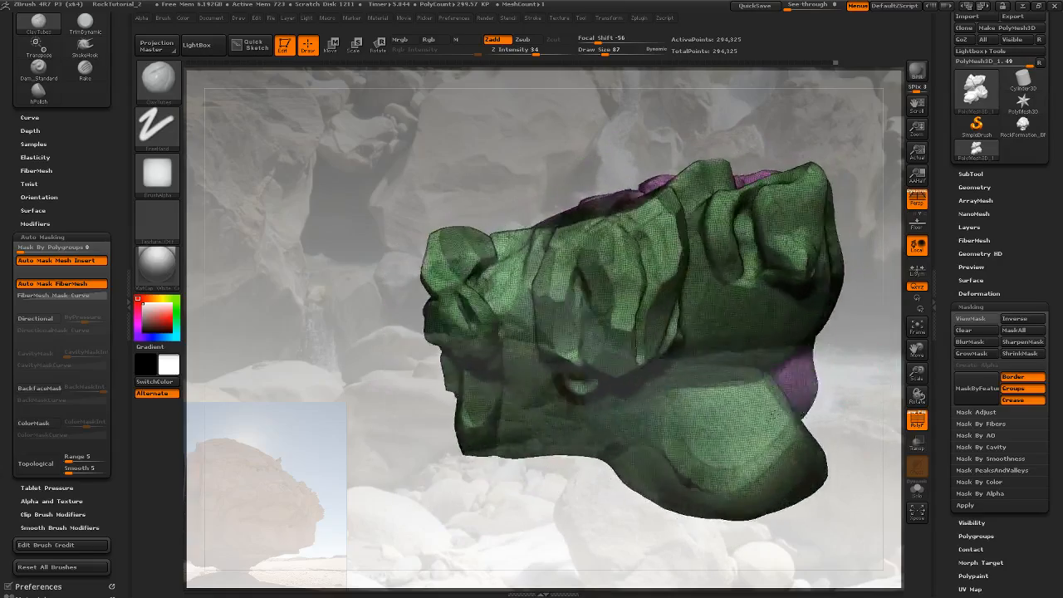
pyautogui.moveTo(860, 394); pyautogui.dragTo(777, 366)
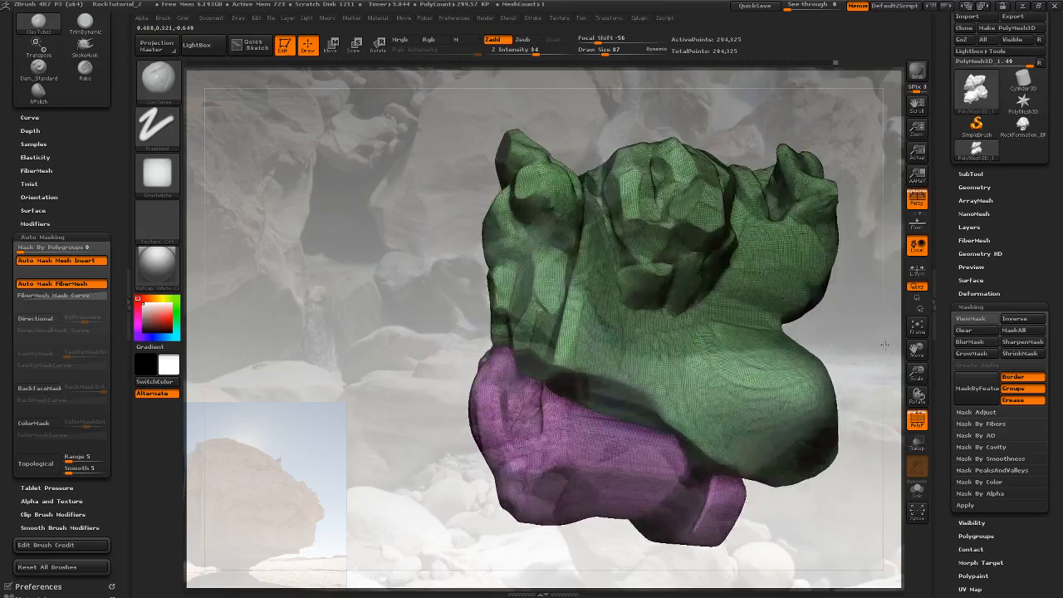
pyautogui.keyDown('alt'); pyautogui.moveTo(884, 241); pyautogui.dragTo(850, 331); pyautogui.keyUp('alt')
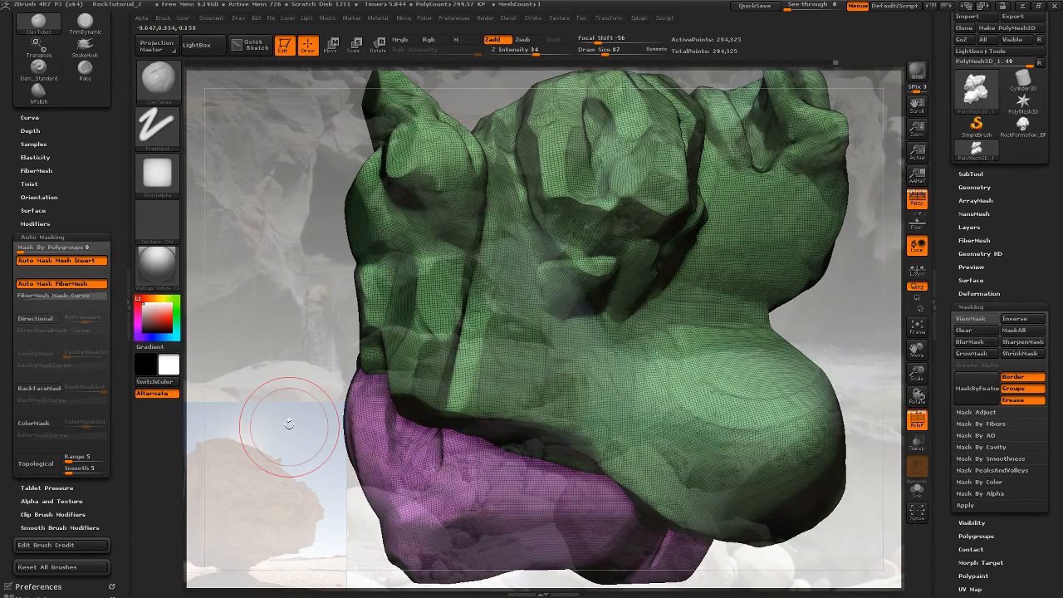
pyautogui.click(919, 423)
# Switch to the ClayBuildup brush at draw size 156, layer broad strokes where the smooth bulge meets the central rock, and undo the last action
pyautogui.moveTo(872, 391); pyautogui.dragTo(856, 396)
pyautogui.press('b')
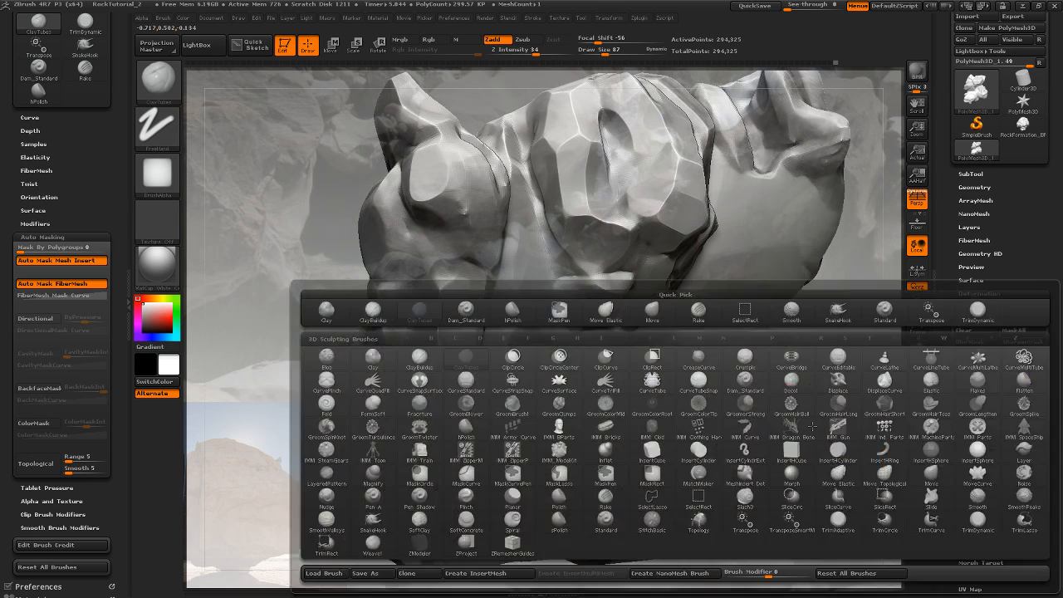
pyautogui.press('c')
pyautogui.press('b')
pyautogui.click(617, 51)
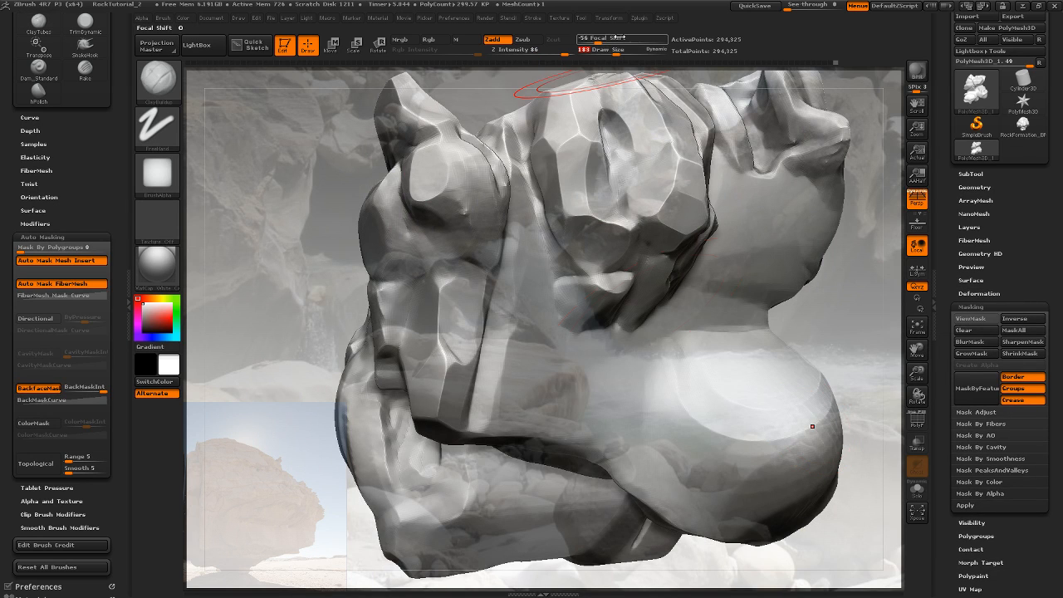
pyautogui.click(614, 51)
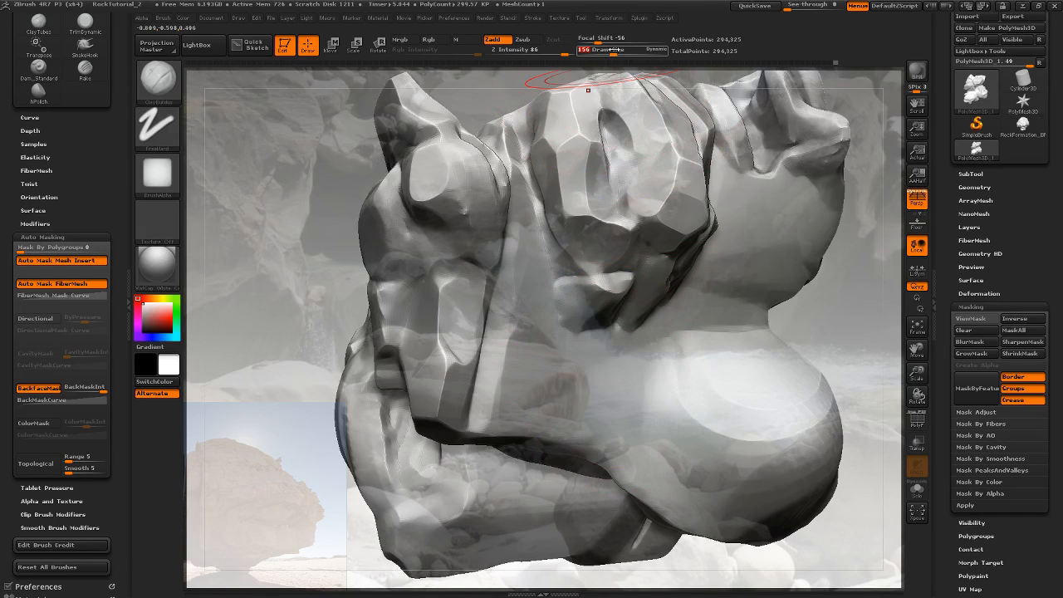
pyautogui.moveTo(589, 410); pyautogui.dragTo(626, 379)
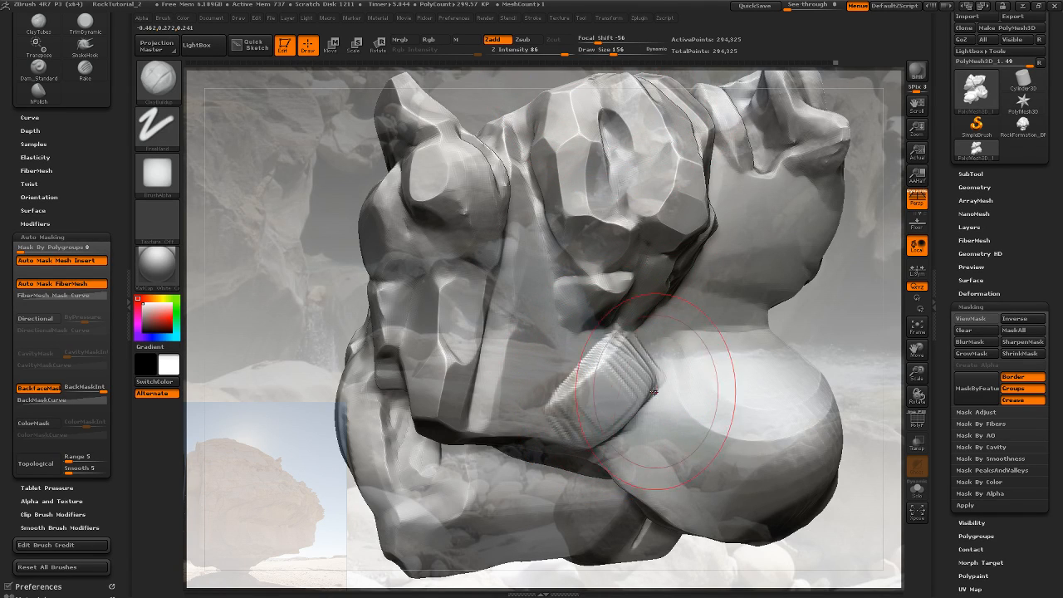
pyautogui.moveTo(641, 417); pyautogui.dragTo(683, 372)
pyautogui.moveTo(680, 424); pyautogui.dragTo(640, 455)
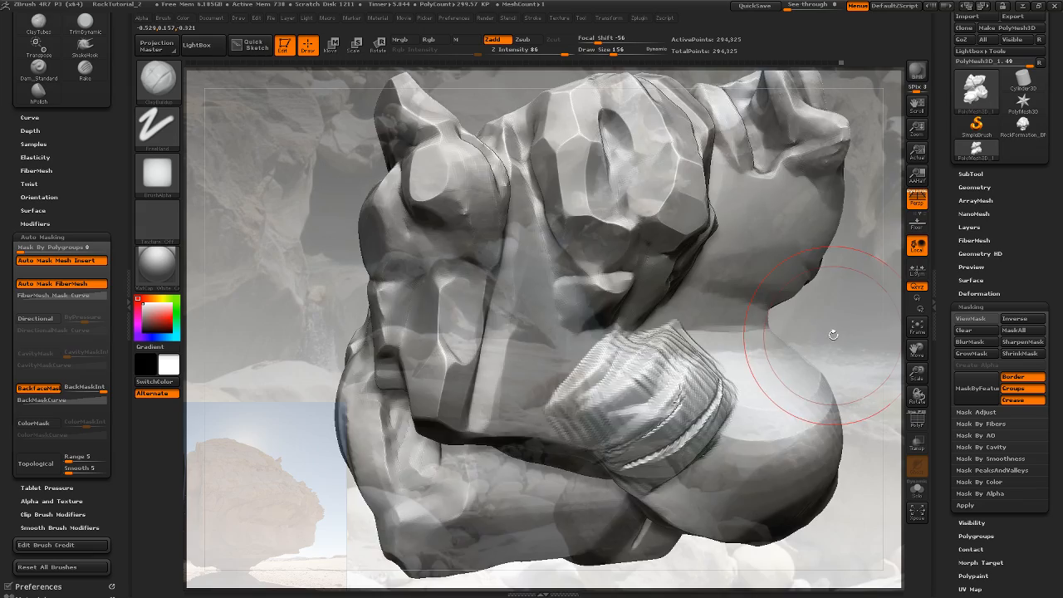
pyautogui.moveTo(833, 332)
pyautogui.mouseDown()
pyautogui.moveTo(847, 280)
pyautogui.moveTo(821, 333)
pyautogui.moveTo(665, 205)
pyautogui.mouseUp()
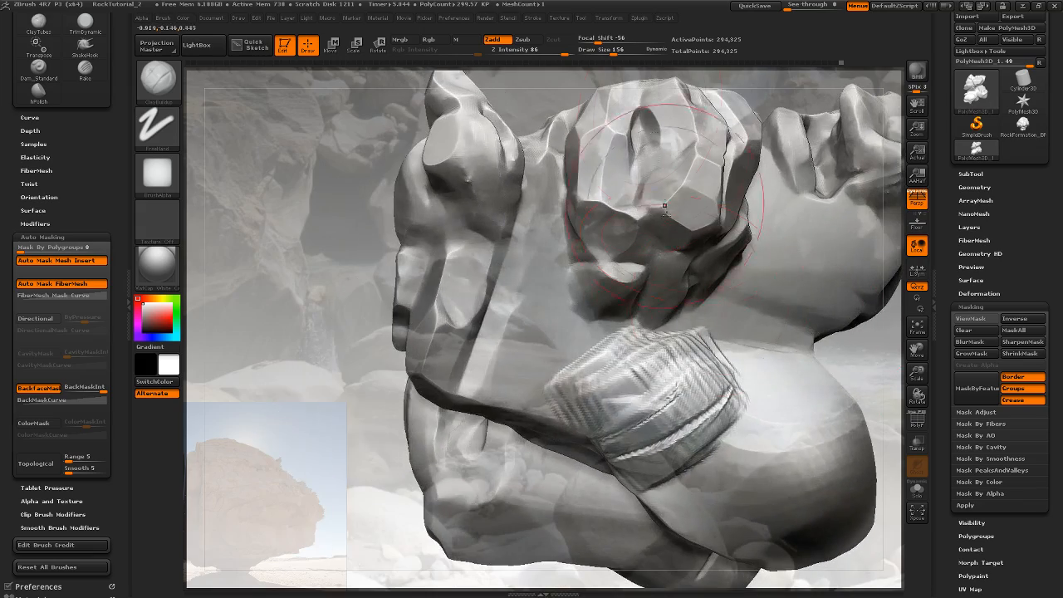
pyautogui.hotkey('ctrl', 'z')
# Build up rocky folds with ClayBuildup at draw size 76 in the hollow beside the clay patch and along the bulge
pyautogui.moveTo(521, 348)
pyautogui.mouseDown()
pyautogui.moveTo(511, 332)
pyautogui.moveTo(582, 357)
pyautogui.moveTo(550, 385)
pyautogui.moveTo(555, 395)
pyautogui.moveTo(531, 266)
pyautogui.moveTo(519, 257)
pyautogui.moveTo(510, 314)
pyautogui.mouseUp()
pyautogui.moveTo(554, 71)
pyautogui.mouseDown()
pyautogui.moveTo(581, 108)
pyautogui.moveTo(717, 156)
pyautogui.moveTo(648, 173)
pyautogui.moveTo(731, 195)
pyautogui.moveTo(635, 179)
pyautogui.moveTo(681, 157)
pyautogui.mouseUp()
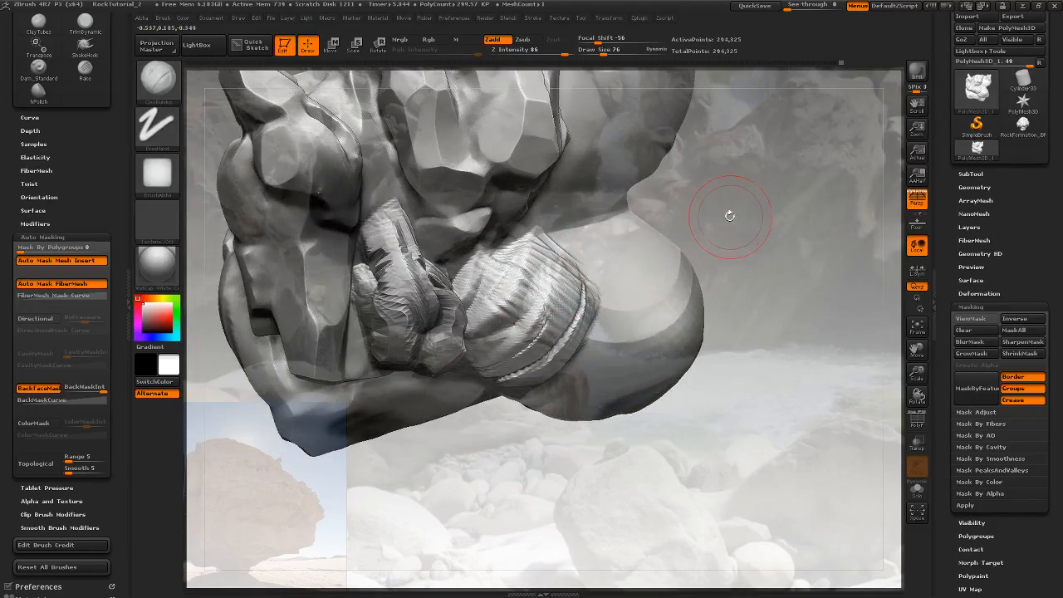
pyautogui.moveTo(729, 216)
pyautogui.mouseDown()
pyautogui.moveTo(733, 196)
pyautogui.moveTo(613, 270)
pyautogui.mouseUp()
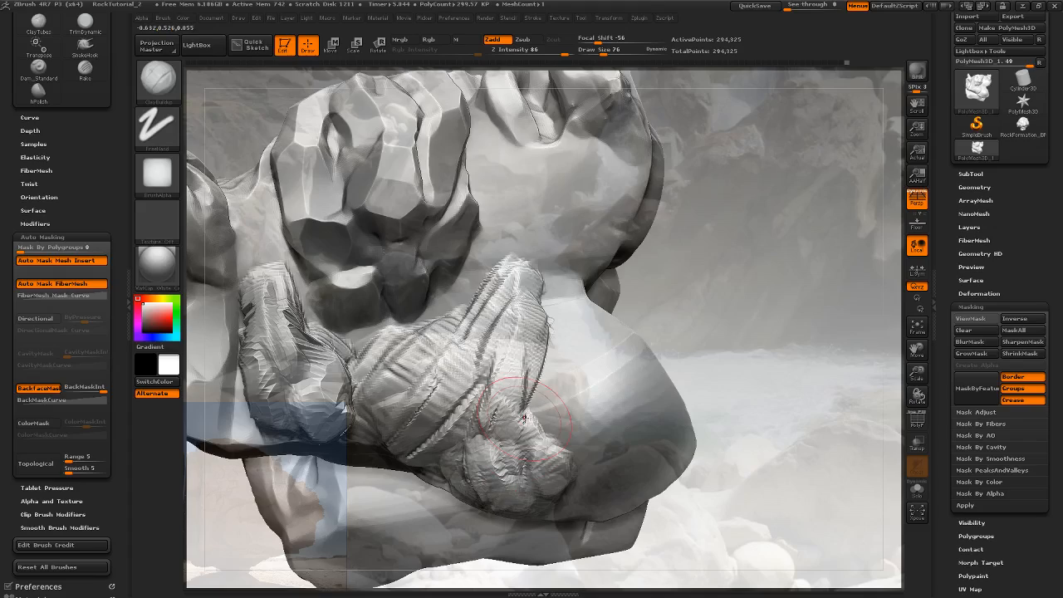
pyautogui.moveTo(689, 291)
pyautogui.mouseDown()
pyautogui.moveTo(667, 268)
pyautogui.moveTo(679, 289)
pyautogui.moveTo(548, 333)
pyautogui.mouseUp()
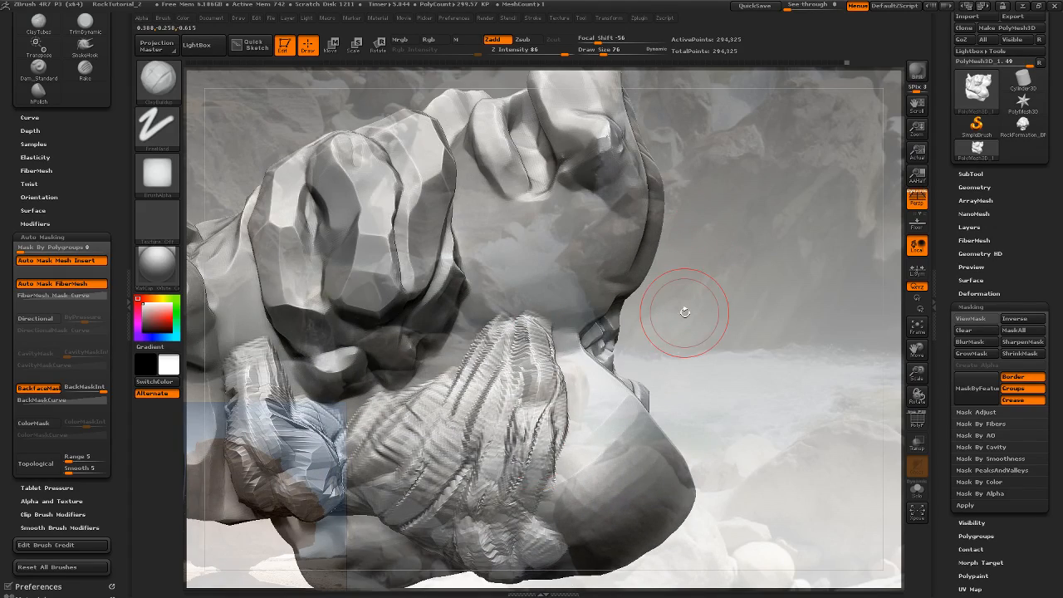
pyautogui.moveTo(684, 311)
pyautogui.mouseDown()
pyautogui.moveTo(665, 303)
pyautogui.moveTo(656, 316)
pyautogui.moveTo(686, 303)
pyautogui.moveTo(689, 325)
pyautogui.moveTo(681, 238)
pyautogui.moveTo(674, 313)
pyautogui.moveTo(688, 314)
pyautogui.moveTo(633, 259)
pyautogui.moveTo(651, 210)
pyautogui.mouseUp()
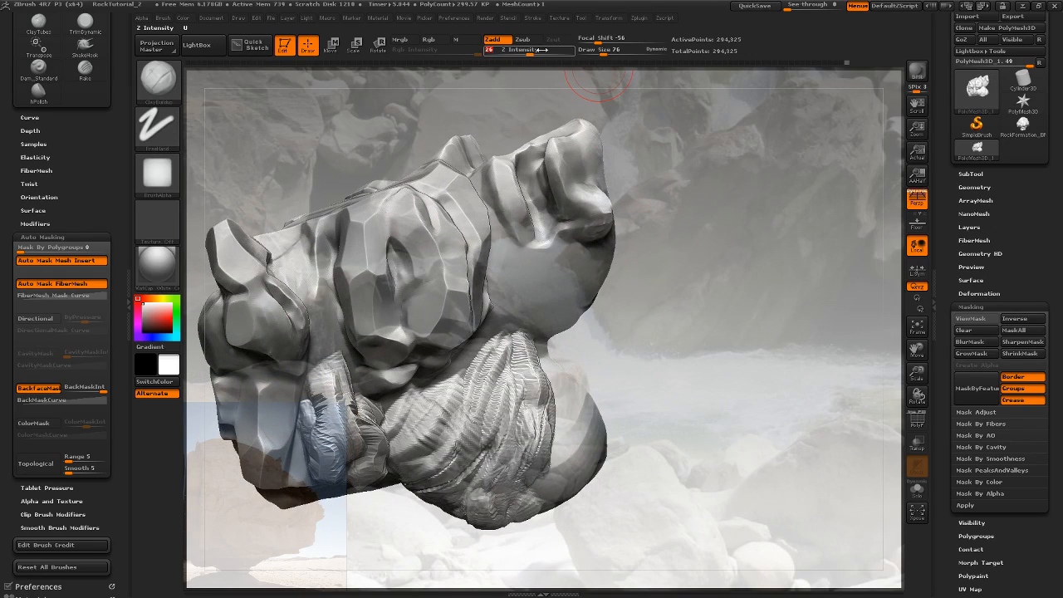
# Set the brush's Z intensity to 61 and undo the latest clay strokes on the bulge's outer side
pyautogui.moveTo(551, 49); pyautogui.dragTo(558, 49)
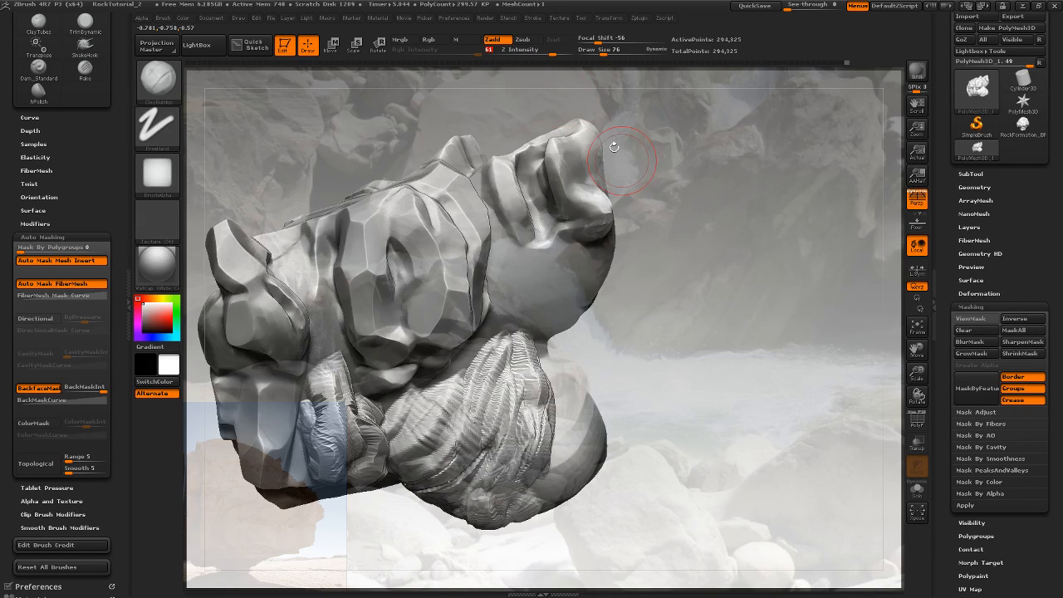
pyautogui.moveTo(682, 214); pyautogui.dragTo(619, 264)
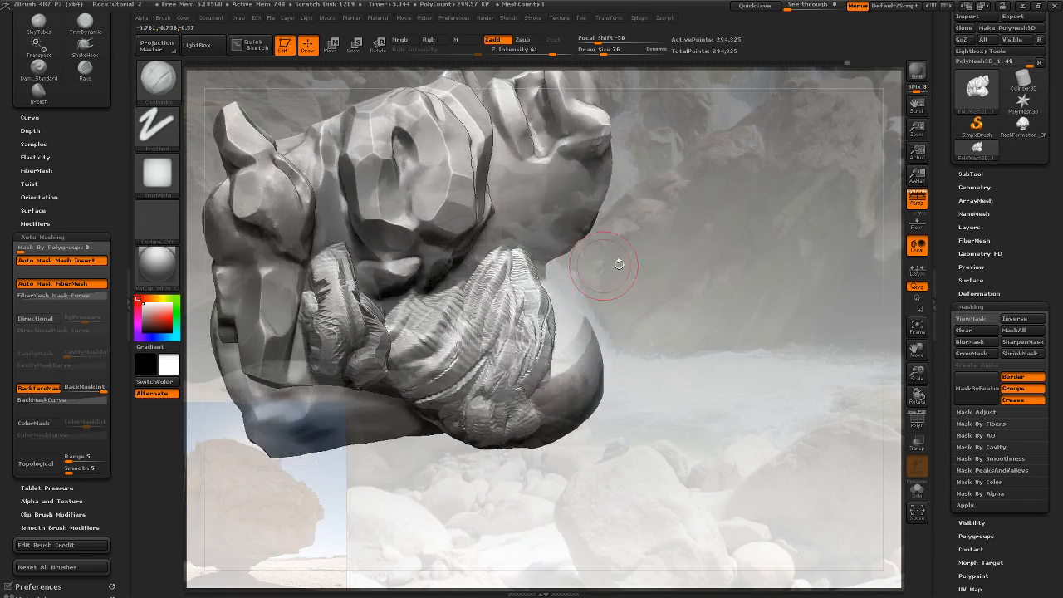
pyautogui.press('ctrl')
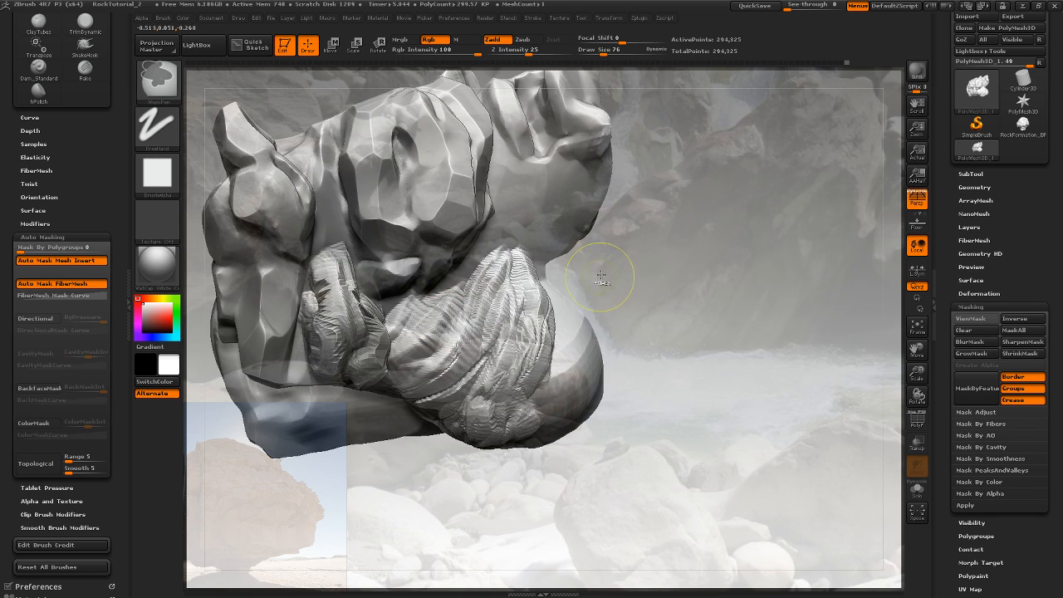
pyautogui.hotkey('ctrl', 'z')
pyautogui.hotkey('ctrl', 'z')
pyautogui.hotkey('ctrl', 'z')
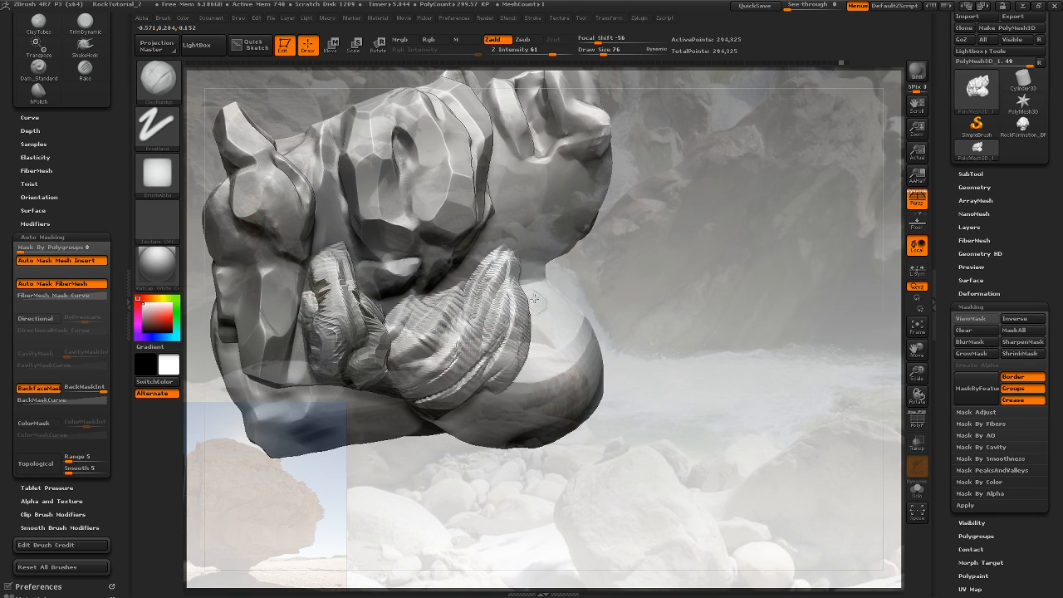
# Sculpt ClayBuildup ledges down the bulge's outer side, undoing the unwanted strokes on its lower part
pyautogui.moveTo(627, 275); pyautogui.dragTo(498, 349)
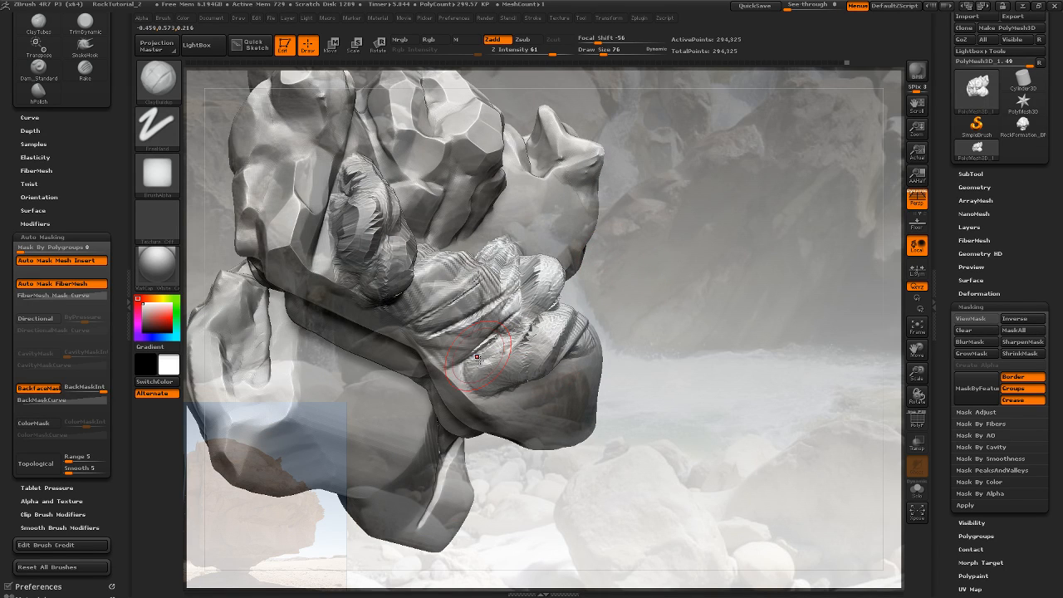
pyautogui.hotkey('ctrl', 'z')
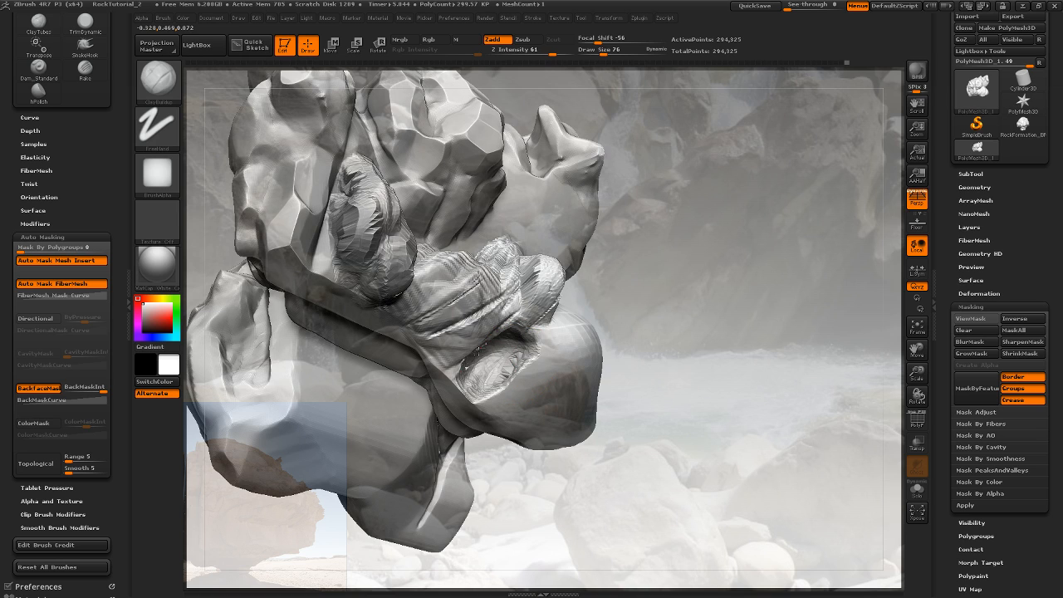
pyautogui.moveTo(619, 332); pyautogui.dragTo(629, 309)
pyautogui.hotkey('ctrl', 'z')
pyautogui.hotkey('ctrl', 'z')
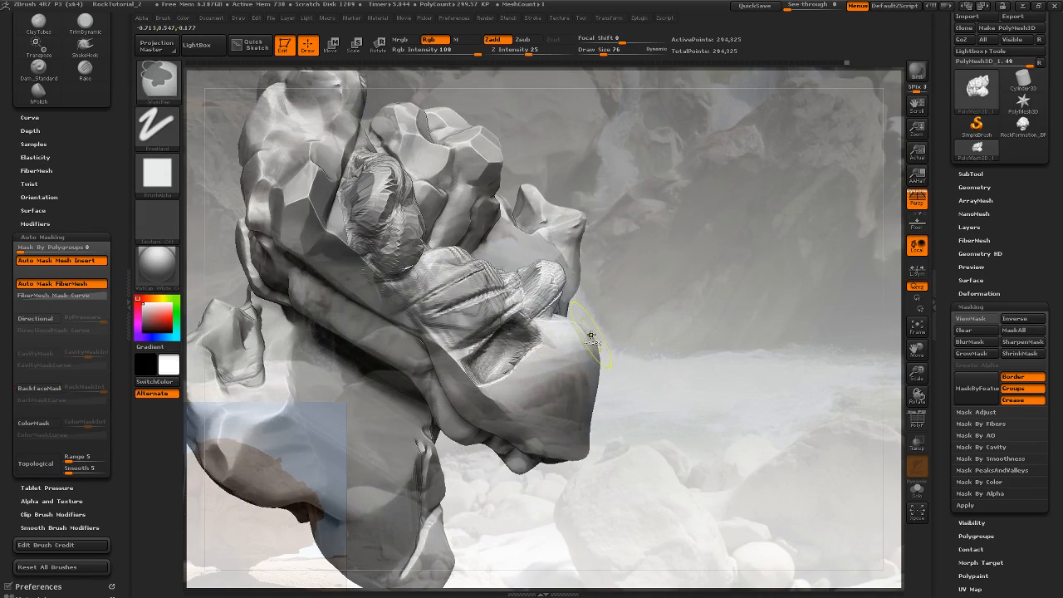
pyautogui.hotkey('ctrl', 'z')
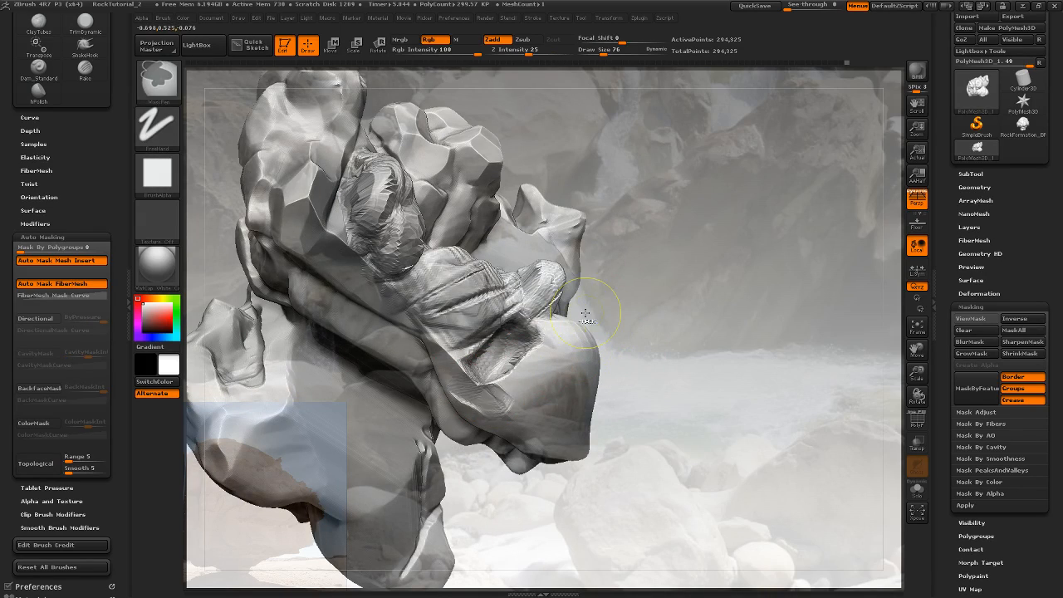
# Try building ClayBuildup folds across the smooth outer end of the bulge, and undo the strokes
pyautogui.click(38, 388)
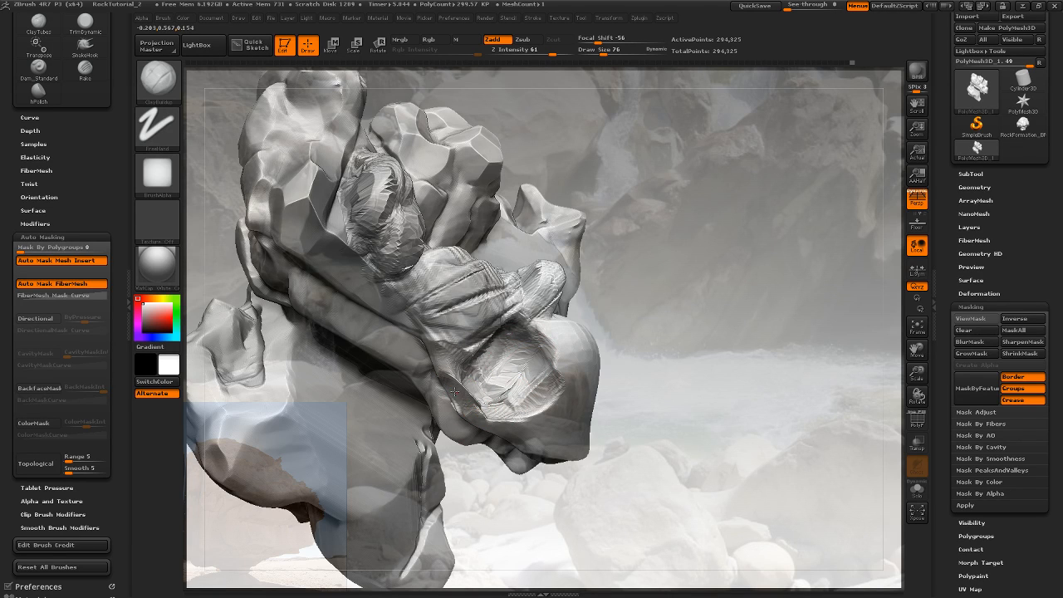
pyautogui.moveTo(628, 334)
pyautogui.mouseDown()
pyautogui.moveTo(640, 289)
pyautogui.moveTo(592, 325)
pyautogui.mouseUp()
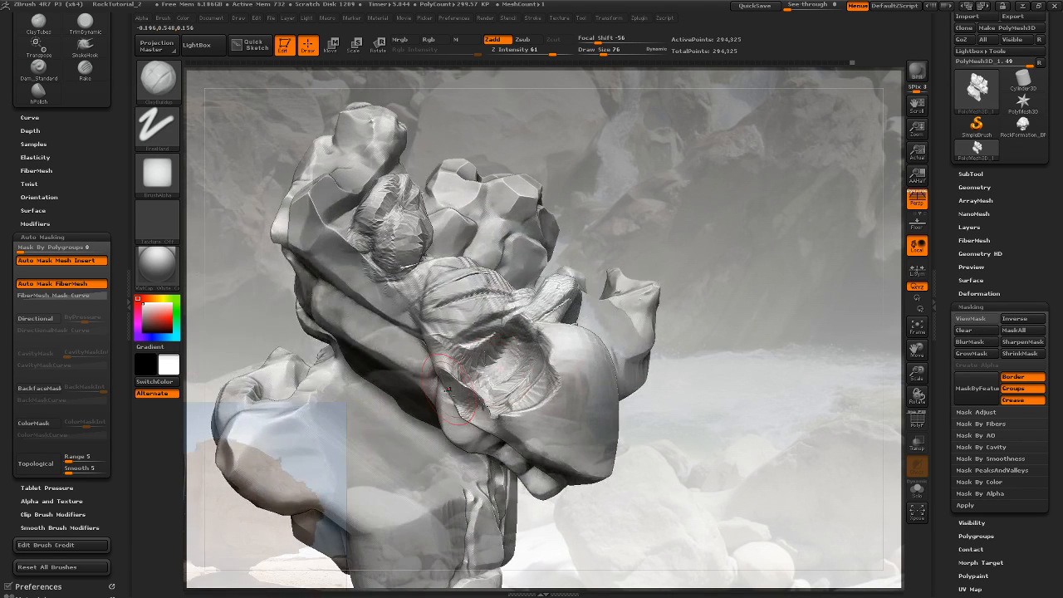
pyautogui.moveTo(678, 319); pyautogui.dragTo(746, 329)
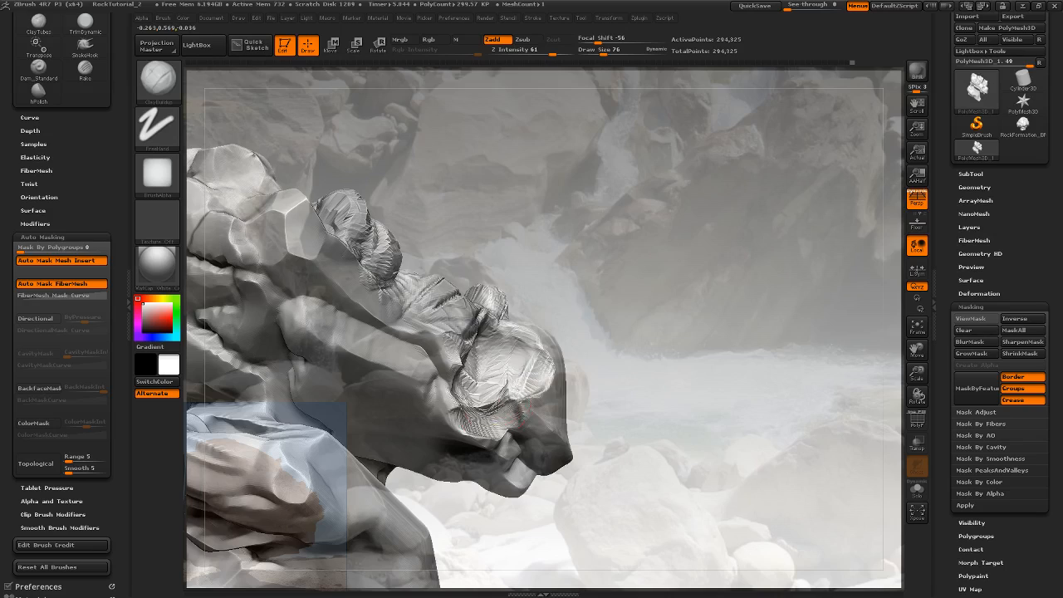
pyautogui.moveTo(665, 326); pyautogui.dragTo(596, 366)
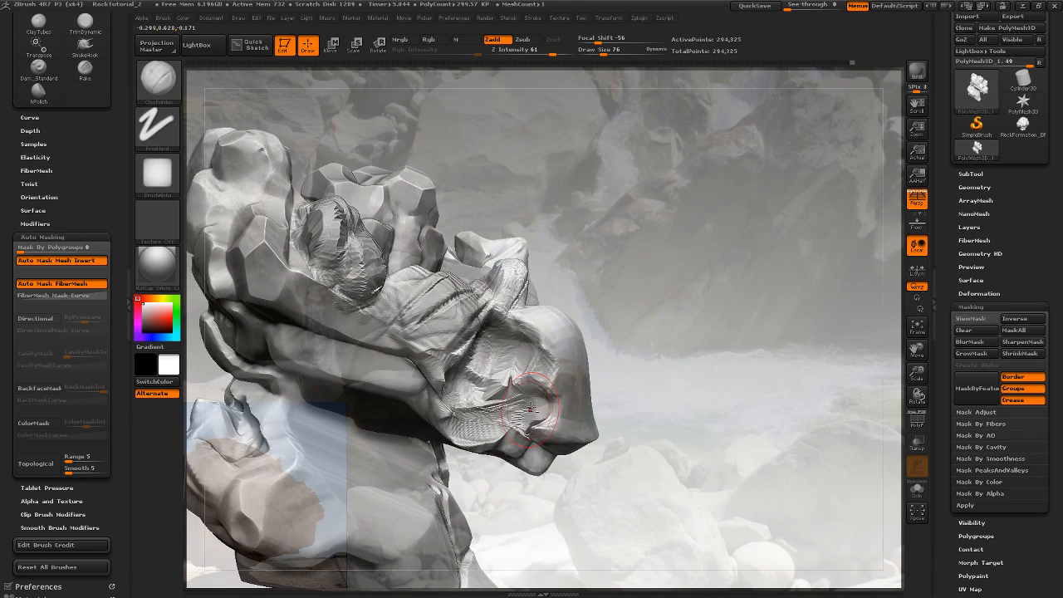
pyautogui.moveTo(652, 318)
pyautogui.mouseDown()
pyautogui.moveTo(665, 265)
pyautogui.moveTo(636, 408)
pyautogui.mouseUp()
pyautogui.press('ctrl')
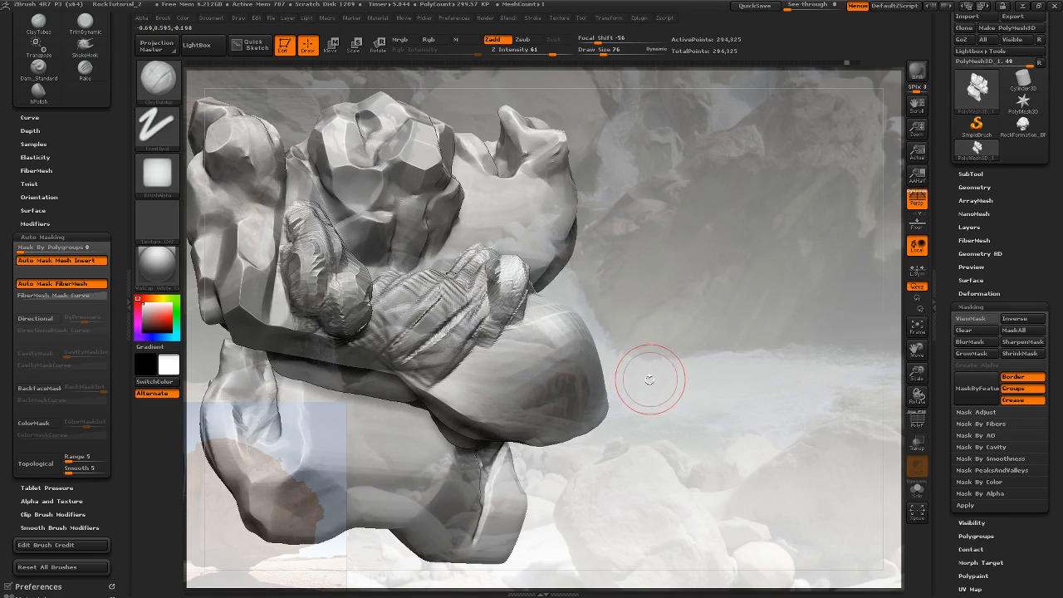
# Select the TrimLasso brush for cutting parts off the rock mesh
pyautogui.moveTo(650, 375)
pyautogui.mouseDown()
pyautogui.moveTo(683, 318)
pyautogui.moveTo(673, 441)
pyautogui.moveTo(638, 387)
pyautogui.moveTo(653, 358)
pyautogui.moveTo(662, 418)
pyautogui.moveTo(616, 344)
pyautogui.mouseUp()
pyautogui.hotkey('ctrl', 'shift')
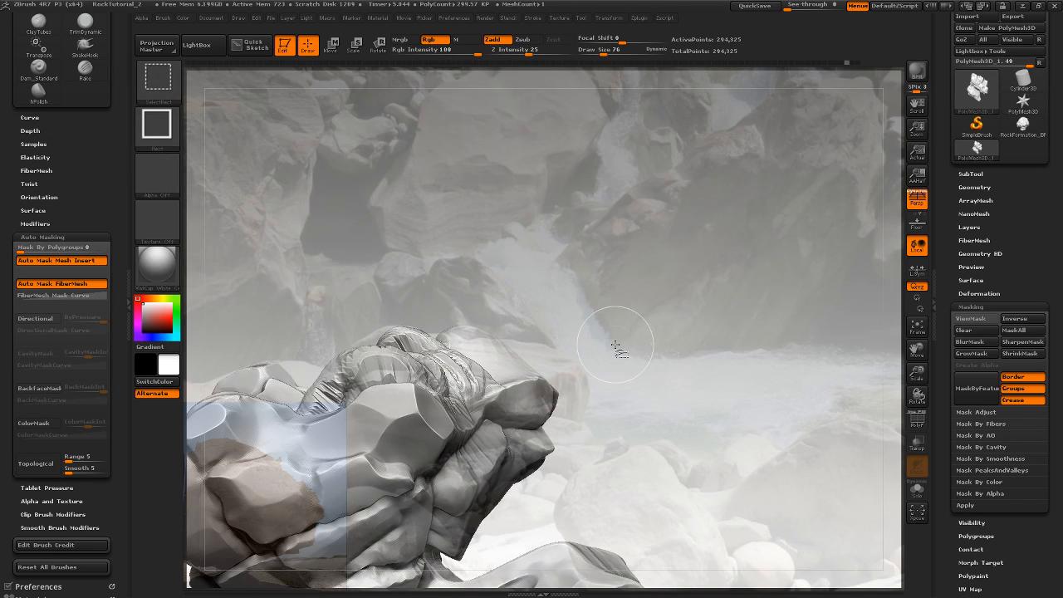
pyautogui.hotkey('ctrl', 'shift')
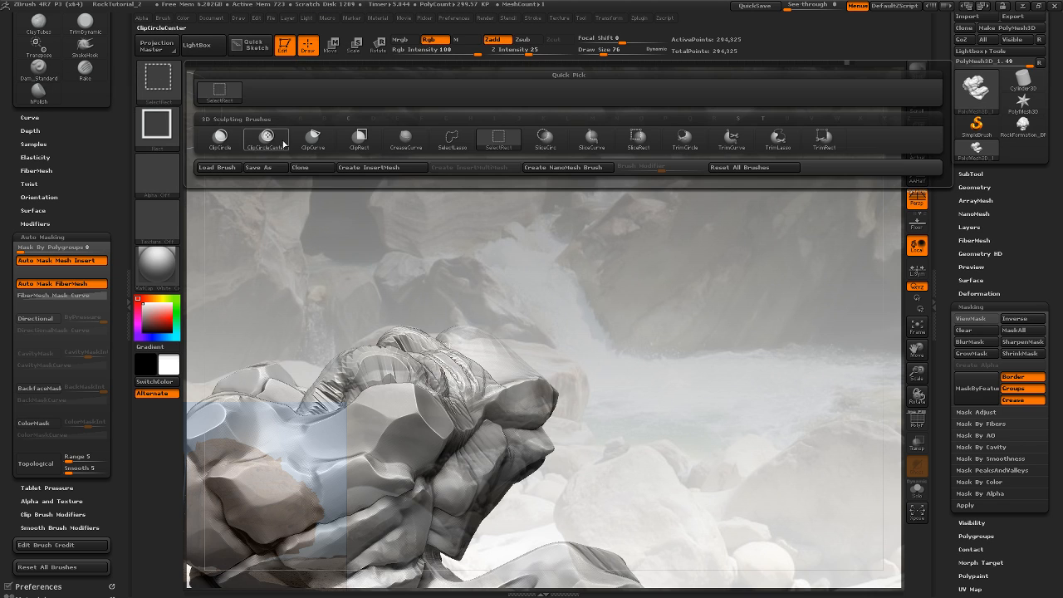
pyautogui.click(173, 76)
pyautogui.press('b')
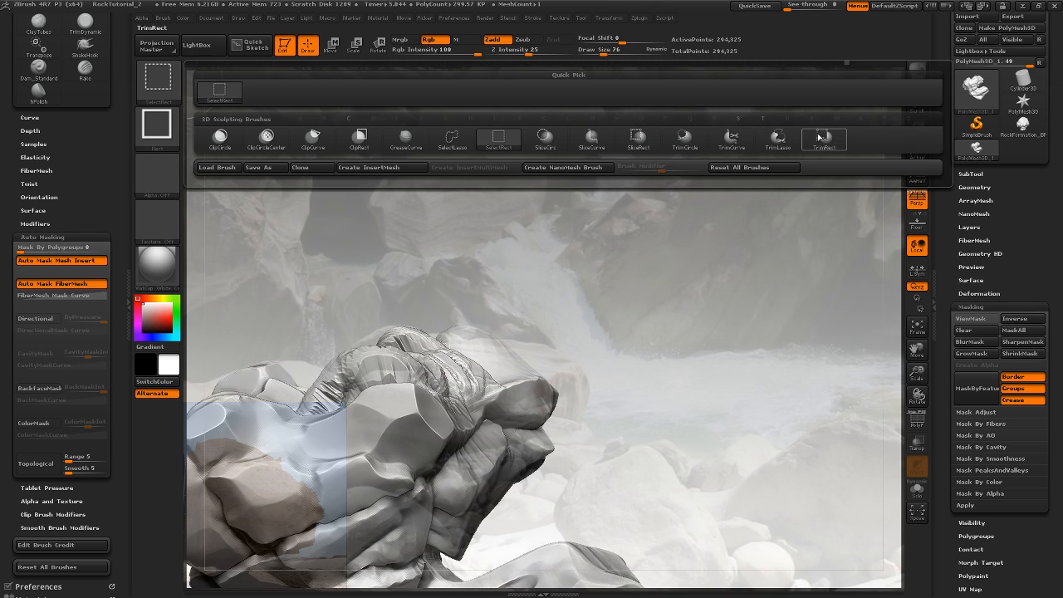
pyautogui.keyDown('ctrl'); pyautogui.keyDown('shift'); pyautogui.click(778, 142); pyautogui.keyUp('shift'); pyautogui.keyUp('ctrl')
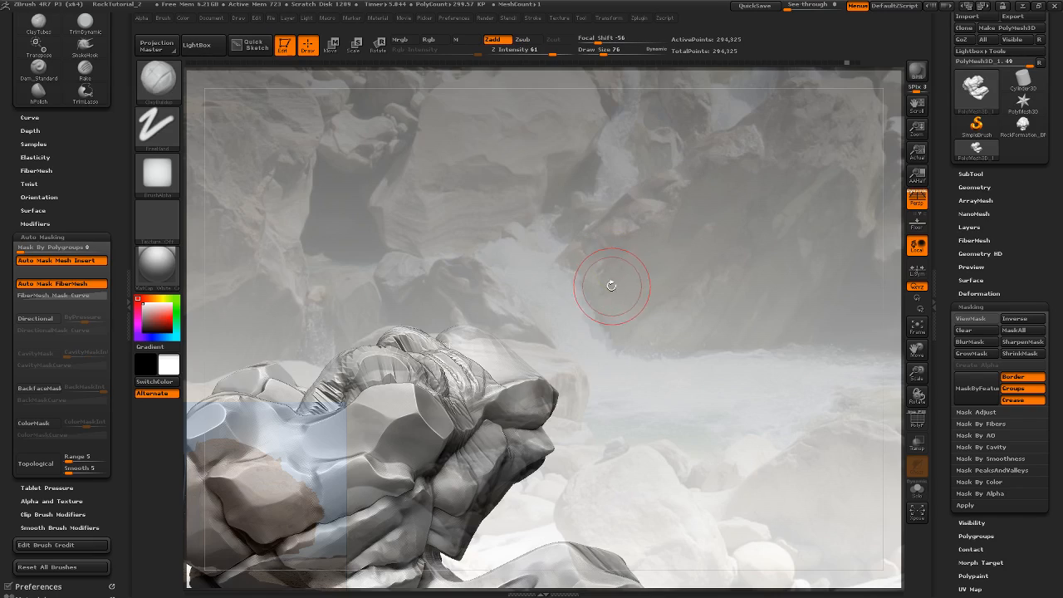
# Try slicing off the protruding tip of the bulge with TrimLasso, and undo the cut
pyautogui.moveTo(612, 286)
pyautogui.mouseDown()
pyautogui.moveTo(603, 272)
pyautogui.moveTo(499, 266)
pyautogui.moveTo(601, 266)
pyautogui.moveTo(514, 297)
pyautogui.moveTo(468, 374)
pyautogui.mouseUp()
pyautogui.hotkey('ctrl', 'shift')
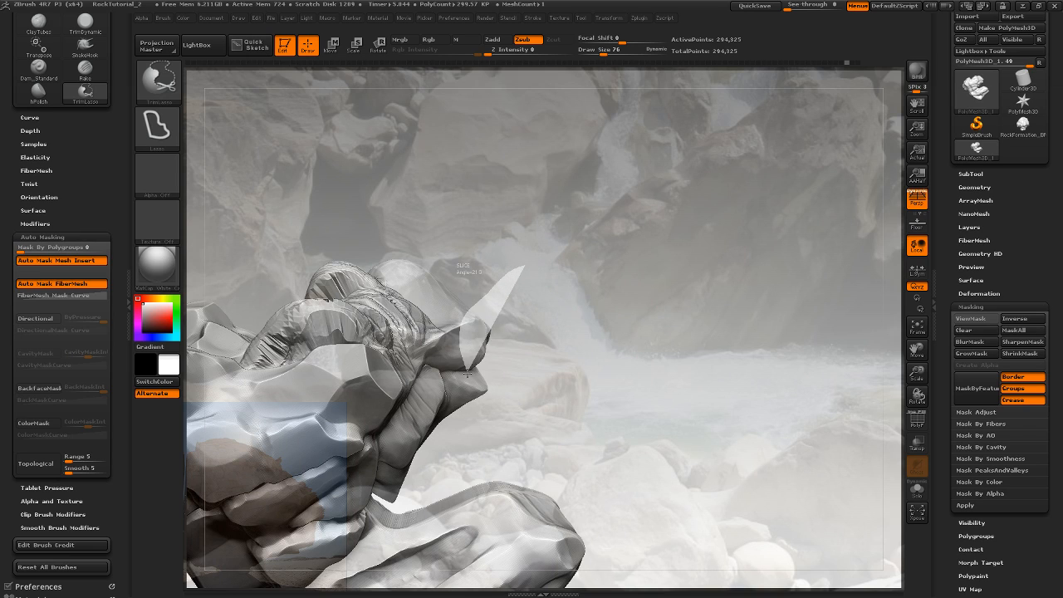
pyautogui.keyDown('ctrl'); pyautogui.keyDown('shift'); pyautogui.moveTo(492, 409); pyautogui.dragTo(664, 295); pyautogui.keyUp('shift'); pyautogui.keyUp('ctrl')
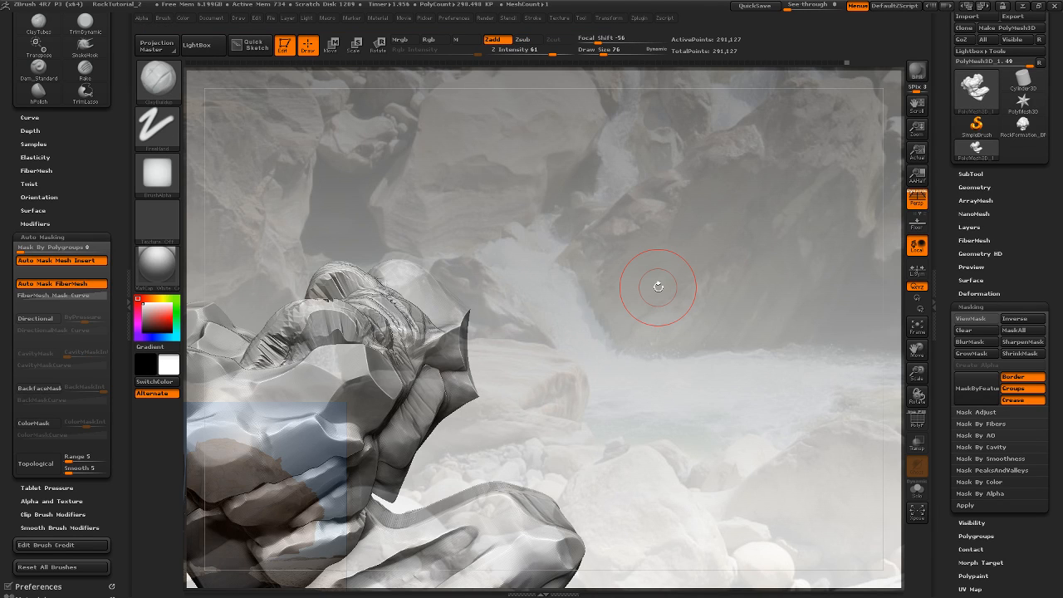
pyautogui.moveTo(645, 300); pyautogui.dragTo(583, 314)
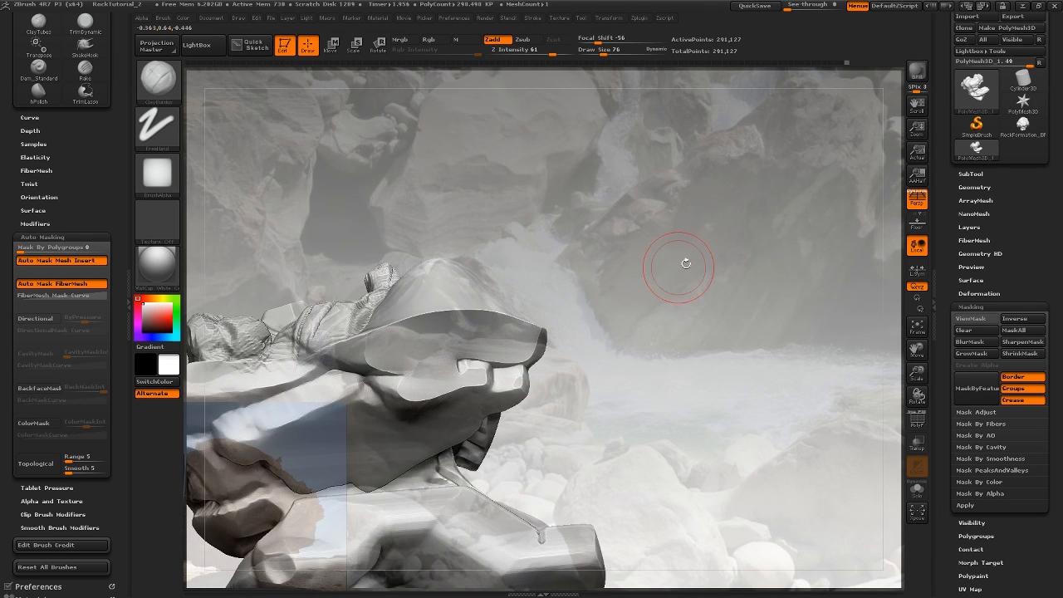
pyautogui.moveTo(687, 263)
pyautogui.mouseDown()
pyautogui.moveTo(674, 351)
pyautogui.moveTo(716, 328)
pyautogui.moveTo(711, 287)
pyautogui.moveTo(735, 354)
pyautogui.moveTo(734, 336)
pyautogui.moveTo(692, 418)
pyautogui.moveTo(700, 435)
pyautogui.moveTo(693, 422)
pyautogui.moveTo(727, 242)
pyautogui.moveTo(709, 321)
pyautogui.moveTo(849, 160)
pyautogui.moveTo(821, 209)
pyautogui.moveTo(766, 244)
pyautogui.moveTo(804, 227)
pyautogui.moveTo(764, 199)
pyautogui.moveTo(736, 230)
pyautogui.moveTo(725, 219)
pyautogui.moveTo(707, 244)
pyautogui.moveTo(757, 282)
pyautogui.moveTo(677, 369)
pyautogui.mouseUp()
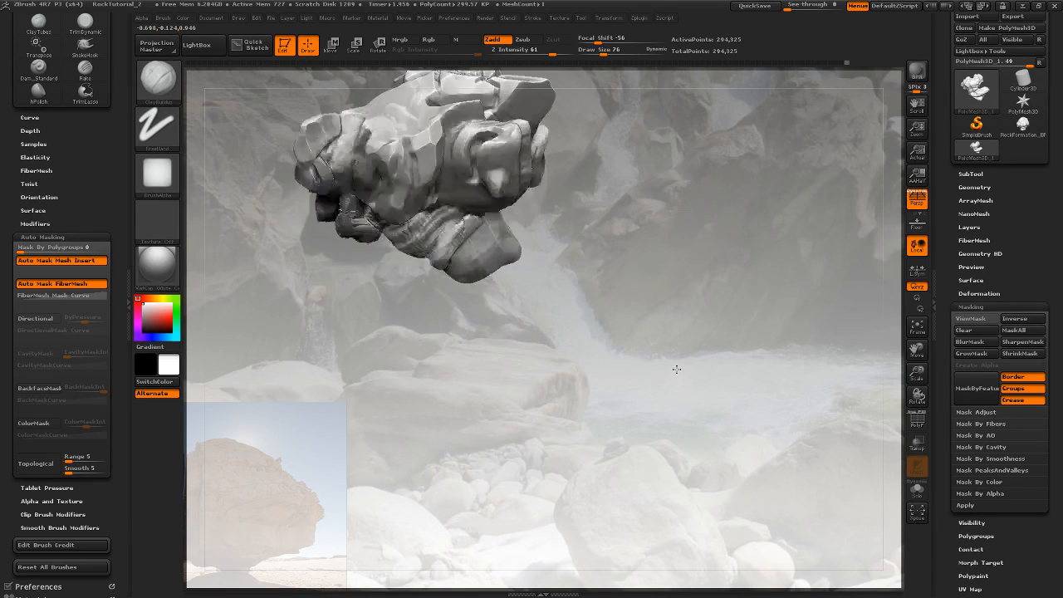
# Trim the smooth rounded end of the bulge to a flat face with a TrimLasso cut from below
pyautogui.moveTo(573, 389)
pyautogui.keyDown('alt'); pyautogui.mouseDown()
pyautogui.moveTo(584, 449)
pyautogui.moveTo(578, 416)
pyautogui.moveTo(600, 436)
pyautogui.moveTo(625, 299)
pyautogui.moveTo(617, 430)
pyautogui.moveTo(716, 365)
pyautogui.moveTo(719, 312)
pyautogui.moveTo(673, 273)
pyautogui.mouseUp(); pyautogui.keyUp('alt')
pyautogui.moveTo(594, 436); pyautogui.dragTo(759, 357)
pyautogui.moveTo(734, 309)
pyautogui.mouseDown()
pyautogui.moveTo(744, 328)
pyautogui.moveTo(732, 309)
pyautogui.moveTo(705, 358)
pyautogui.moveTo(694, 350)
pyautogui.mouseUp()
pyautogui.hotkey('ctrl', 'shift')
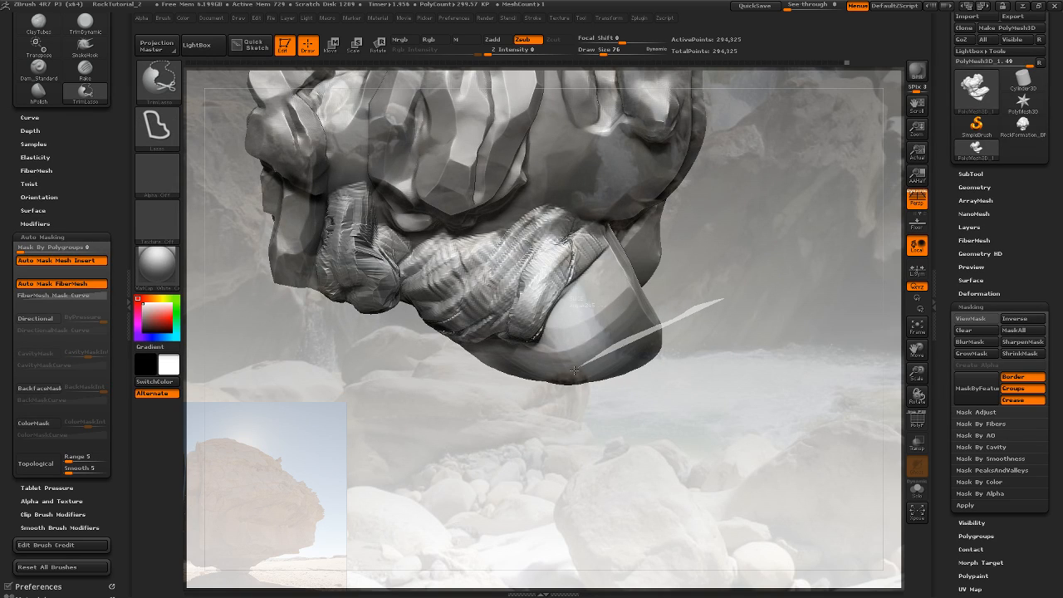
pyautogui.moveTo(575, 369)
pyautogui.keyDown('ctrl'); pyautogui.keyDown('shift'); pyautogui.mouseDown()
pyautogui.moveTo(456, 486)
pyautogui.moveTo(565, 538)
pyautogui.mouseUp(); pyautogui.keyUp('shift'); pyautogui.keyUp('ctrl')
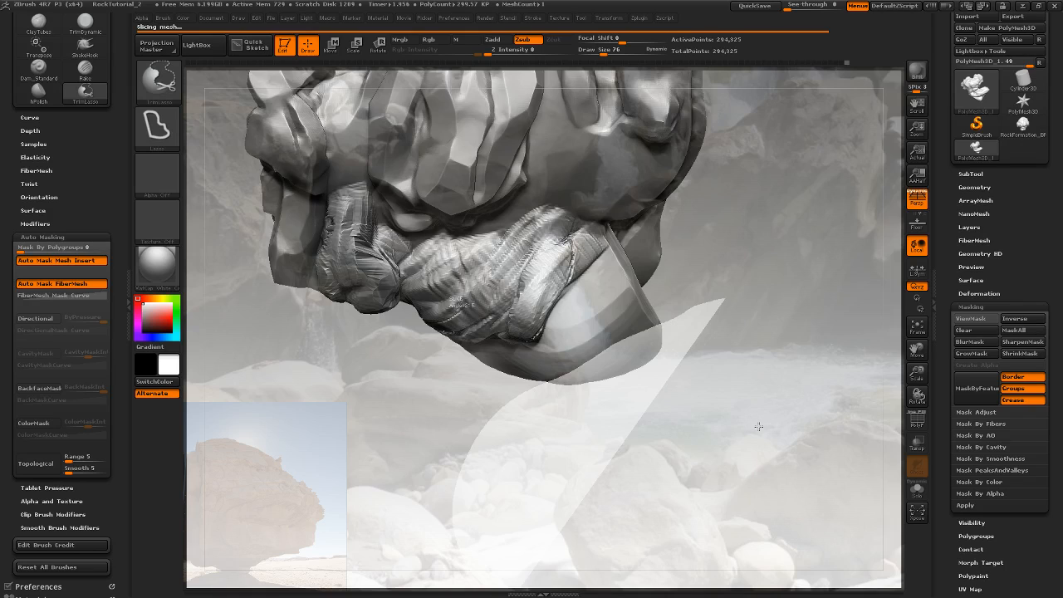
# Trim the outer lower corner off the smooth block jutting out beneath the rock's overhang with TrimLasso
pyautogui.moveTo(750, 383); pyautogui.dragTo(738, 322)
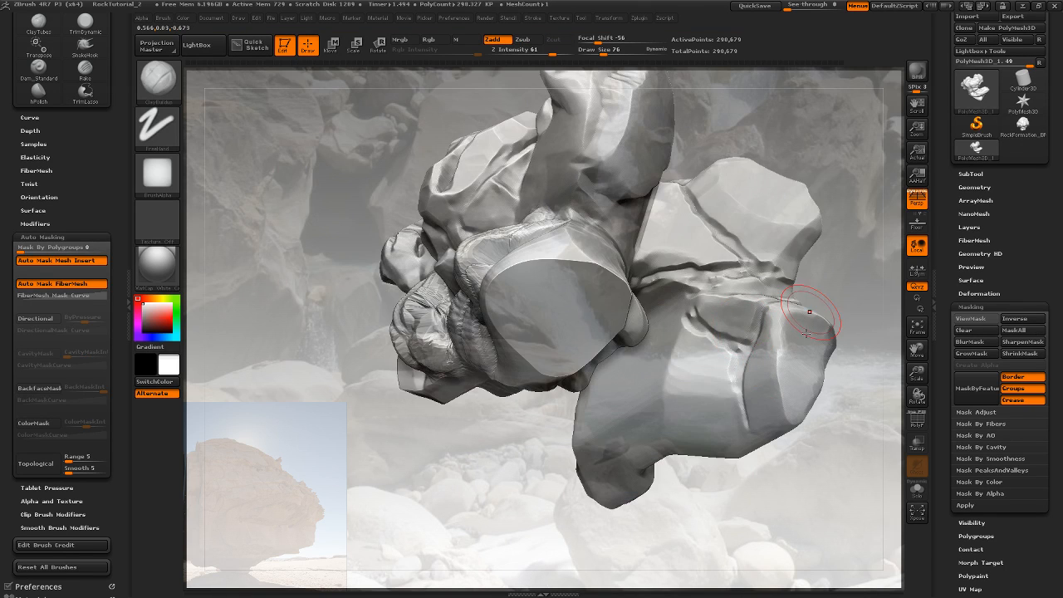
pyautogui.moveTo(865, 212)
pyautogui.mouseDown()
pyautogui.moveTo(781, 325)
pyautogui.moveTo(761, 260)
pyautogui.moveTo(724, 368)
pyautogui.moveTo(803, 347)
pyautogui.moveTo(824, 373)
pyautogui.moveTo(790, 371)
pyautogui.moveTo(835, 380)
pyautogui.moveTo(751, 289)
pyautogui.moveTo(795, 320)
pyautogui.moveTo(790, 344)
pyautogui.mouseUp()
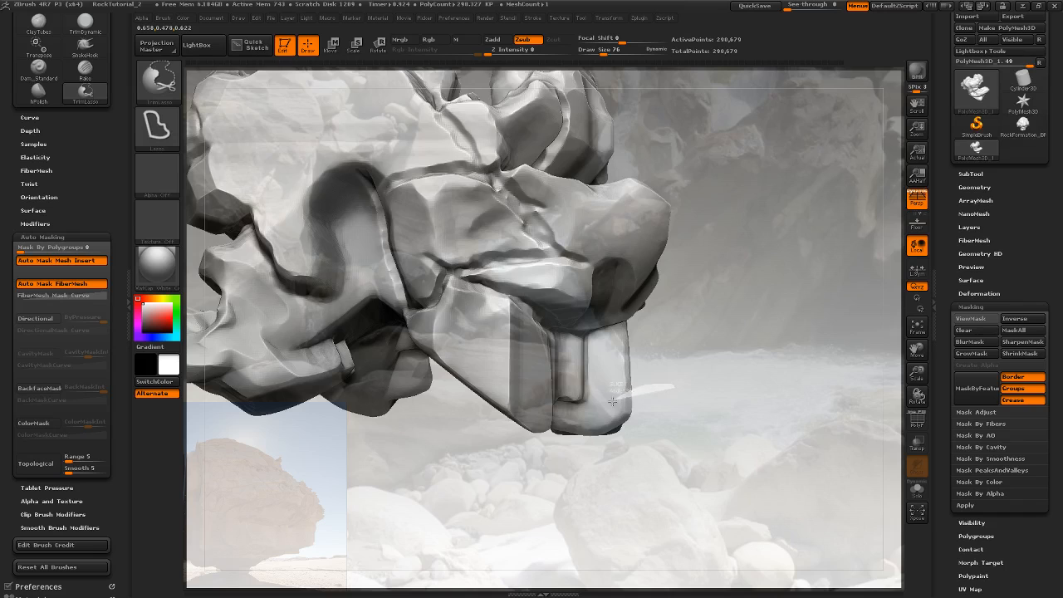
pyautogui.moveTo(612, 401)
pyautogui.keyDown('ctrl'); pyautogui.keyDown('shift'); pyautogui.mouseDown()
pyautogui.moveTo(586, 553)
pyautogui.moveTo(689, 533)
pyautogui.mouseUp(); pyautogui.keyUp('shift'); pyautogui.keyUp('ctrl')
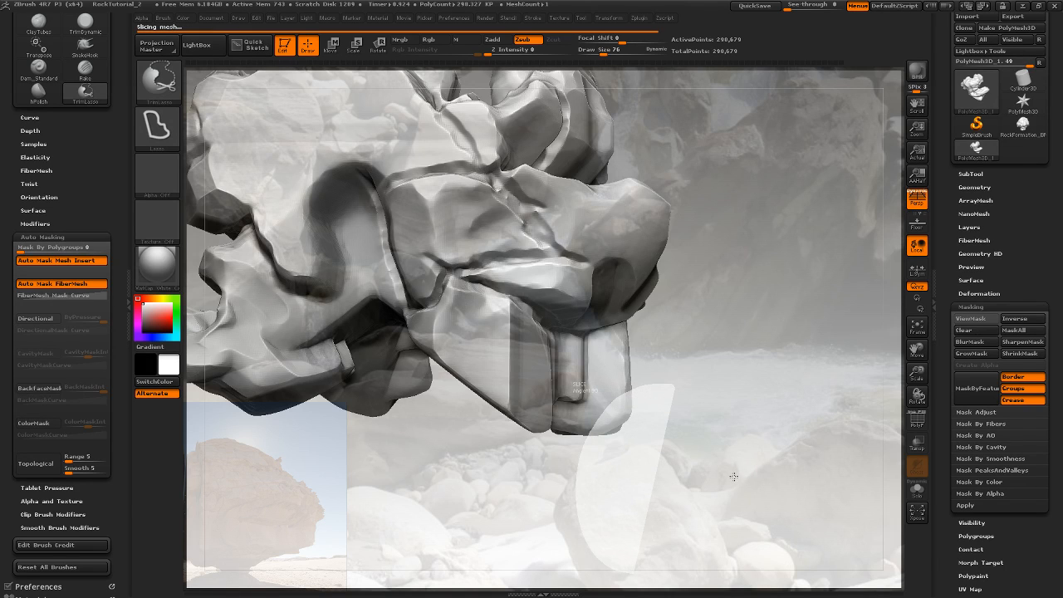
# Try trimming the upper tip of the clay-built lump on top of the rock with TrimLasso
pyautogui.moveTo(707, 454)
pyautogui.mouseDown()
pyautogui.moveTo(686, 422)
pyautogui.moveTo(696, 437)
pyautogui.moveTo(701, 404)
pyautogui.moveTo(747, 436)
pyautogui.moveTo(819, 285)
pyautogui.moveTo(793, 246)
pyautogui.moveTo(788, 311)
pyautogui.moveTo(779, 304)
pyautogui.mouseUp()
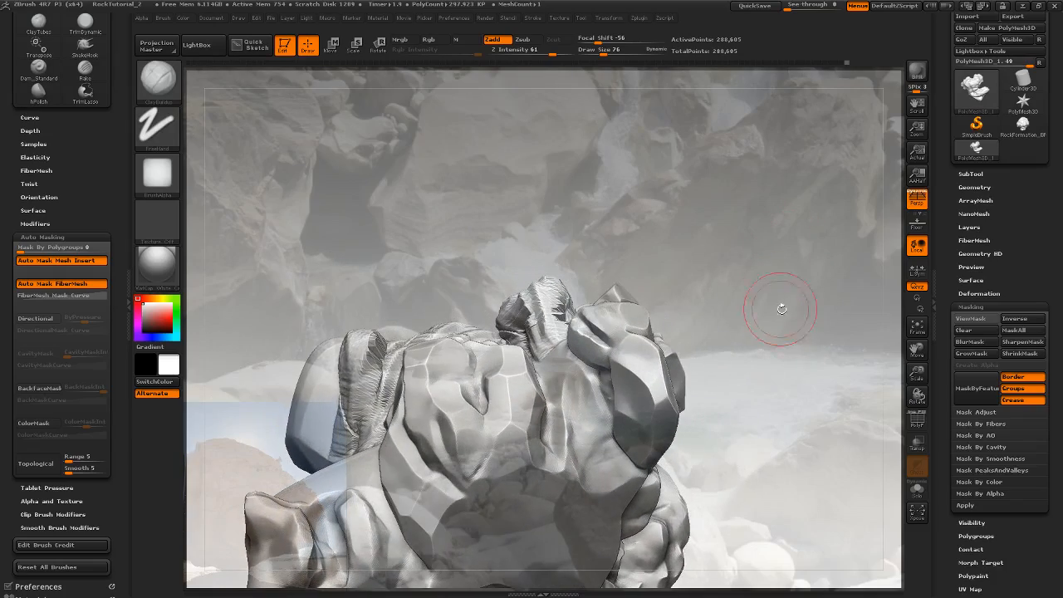
pyautogui.hotkey('ctrl', 'shift')
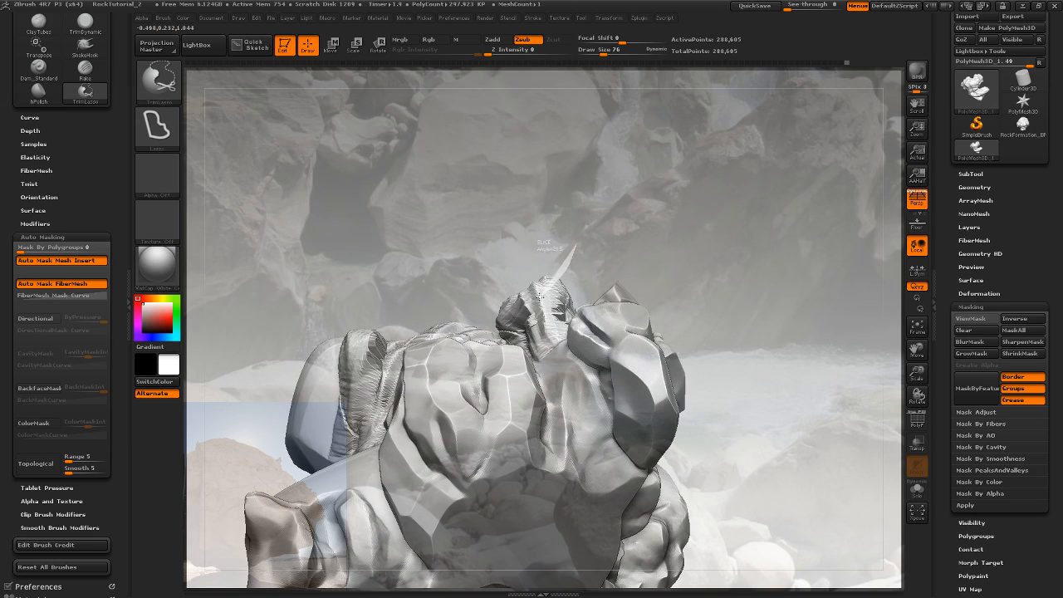
pyautogui.keyDown('ctrl'); pyautogui.keyDown('shift'); pyautogui.moveTo(503, 268); pyautogui.dragTo(431, 272); pyautogui.keyUp('shift'); pyautogui.keyUp('ctrl')
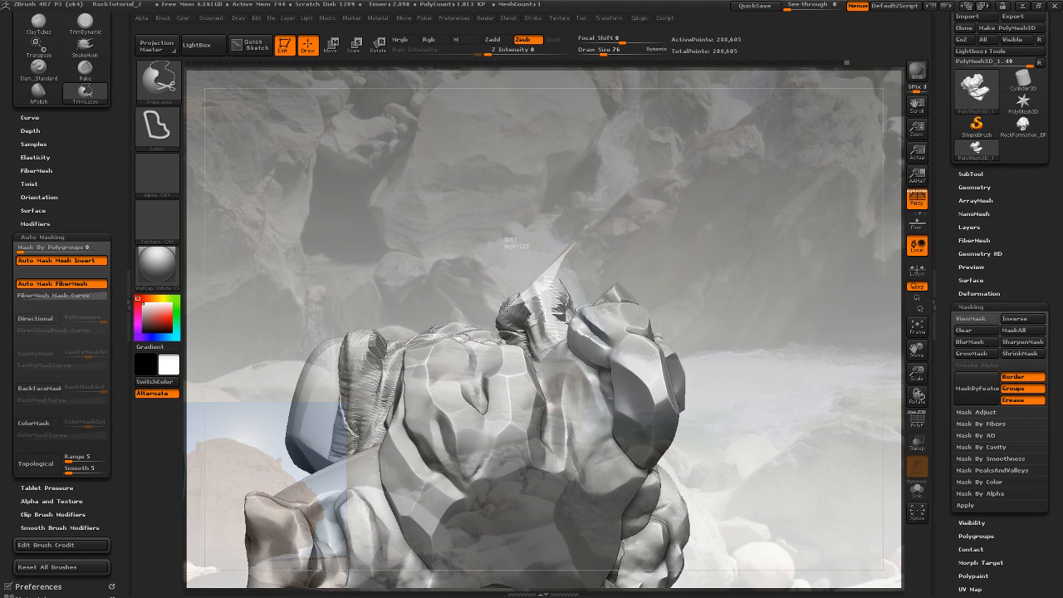
pyautogui.keyDown('ctrl'); pyautogui.keyDown('shift'); pyautogui.moveTo(510, 306); pyautogui.dragTo(428, 260); pyautogui.keyUp('shift'); pyautogui.keyUp('ctrl')
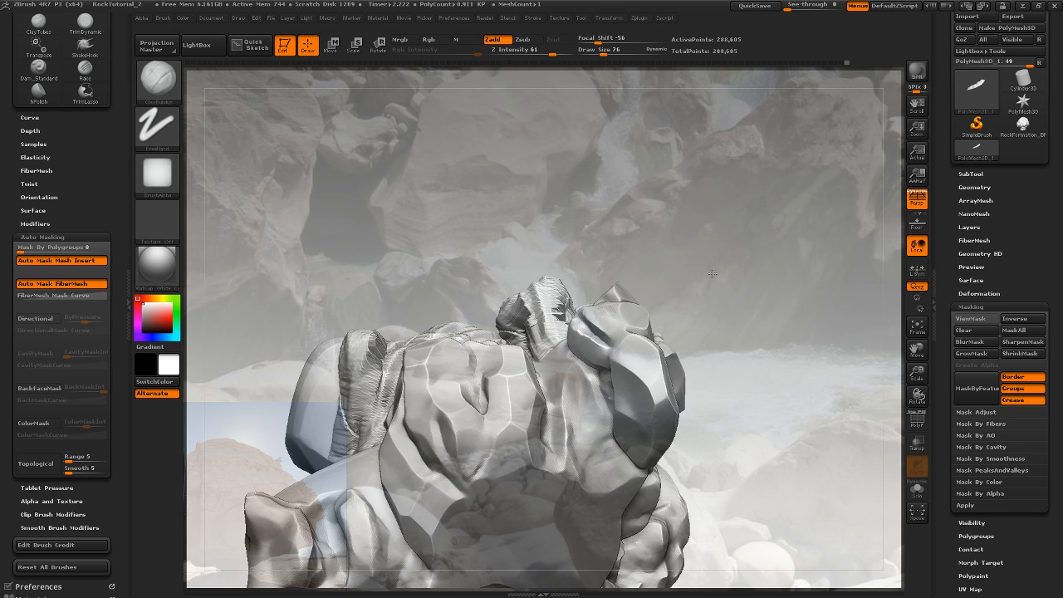
# Remesh the trimmed and clay-built rock with DynaMesh
pyautogui.moveTo(707, 278)
pyautogui.mouseDown()
pyautogui.moveTo(743, 330)
pyautogui.moveTo(575, 376)
pyautogui.mouseUp()
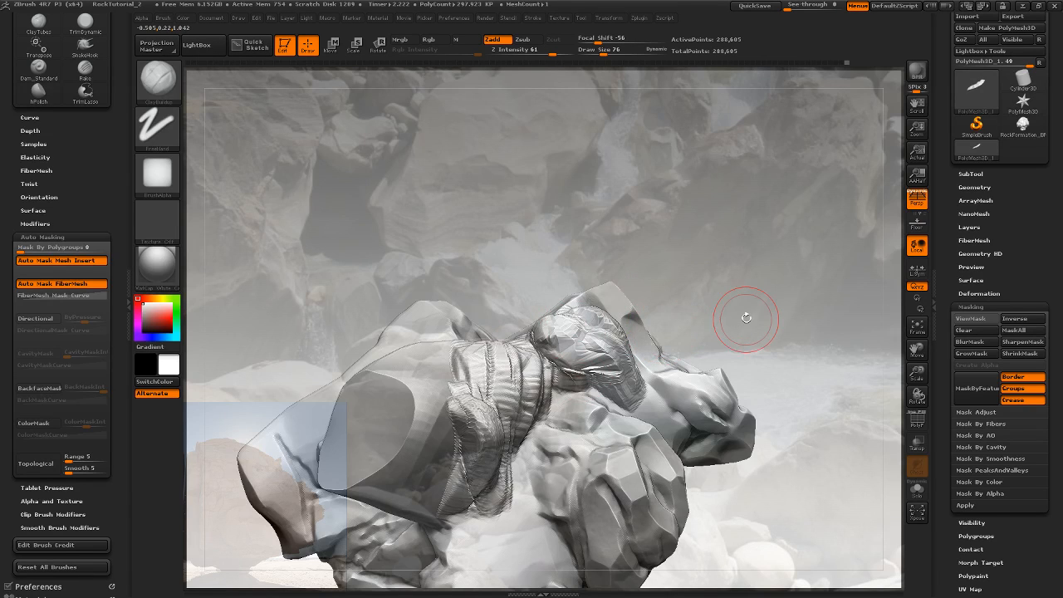
pyautogui.moveTo(747, 318); pyautogui.dragTo(619, 331)
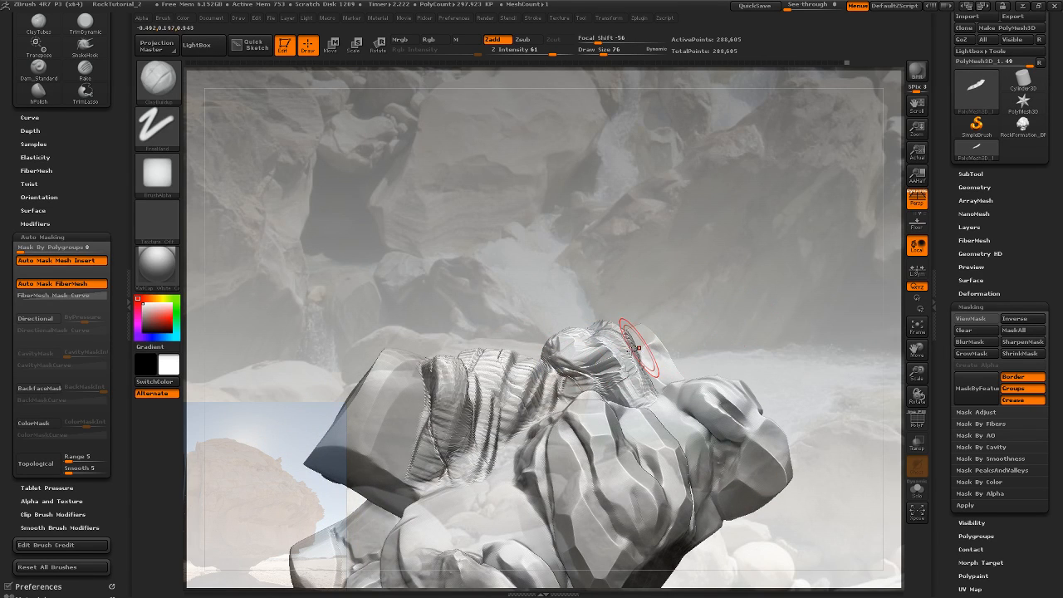
pyautogui.moveTo(734, 309)
pyautogui.mouseDown()
pyautogui.moveTo(676, 304)
pyautogui.moveTo(702, 310)
pyautogui.moveTo(720, 386)
pyautogui.moveTo(711, 367)
pyautogui.moveTo(757, 380)
pyautogui.moveTo(661, 342)
pyautogui.moveTo(636, 398)
pyautogui.moveTo(682, 334)
pyautogui.moveTo(682, 355)
pyautogui.mouseUp()
pyautogui.keyDown('ctrl'); pyautogui.moveTo(699, 319); pyautogui.dragTo(802, 335); pyautogui.keyUp('ctrl')
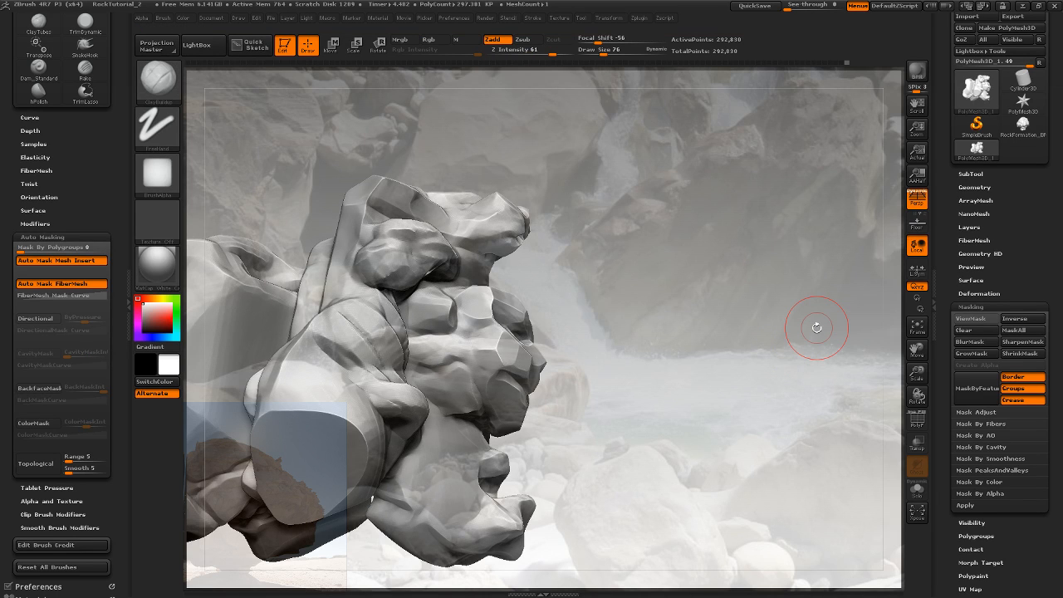
# Switch to the hPolish brush at draw size 172 and flatten the front of the lump beneath the upper ledge
pyautogui.moveTo(603, 272)
pyautogui.mouseDown()
pyautogui.moveTo(657, 240)
pyautogui.moveTo(707, 244)
pyautogui.moveTo(776, 287)
pyautogui.moveTo(795, 276)
pyautogui.mouseUp()
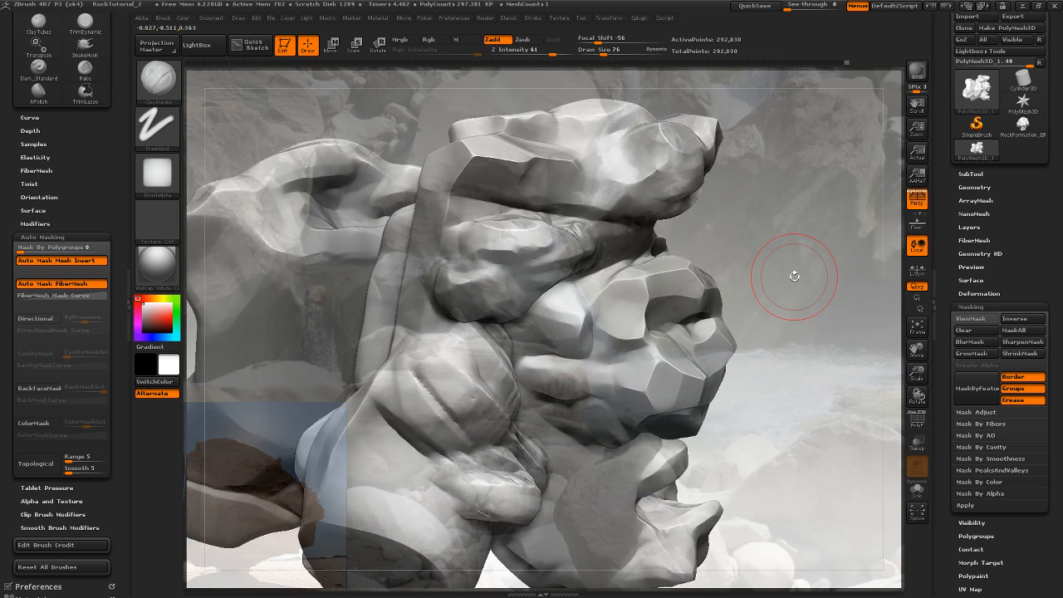
pyautogui.press('b')
pyautogui.press('h')
pyautogui.press('p')
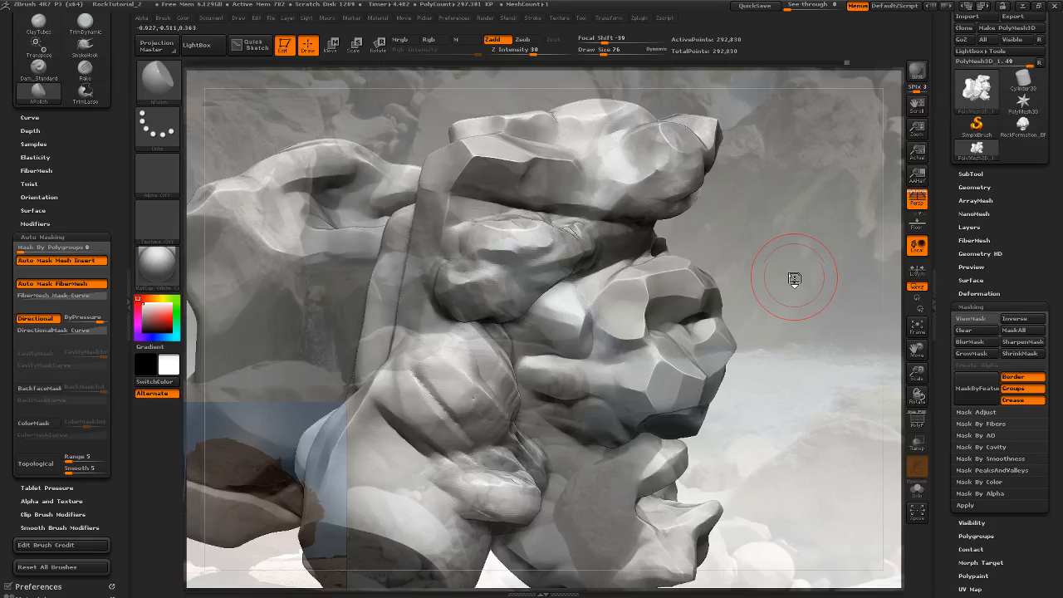
pyautogui.moveTo(795, 276); pyautogui.dragTo(740, 180)
pyautogui.moveTo(602, 55); pyautogui.dragTo(620, 50)
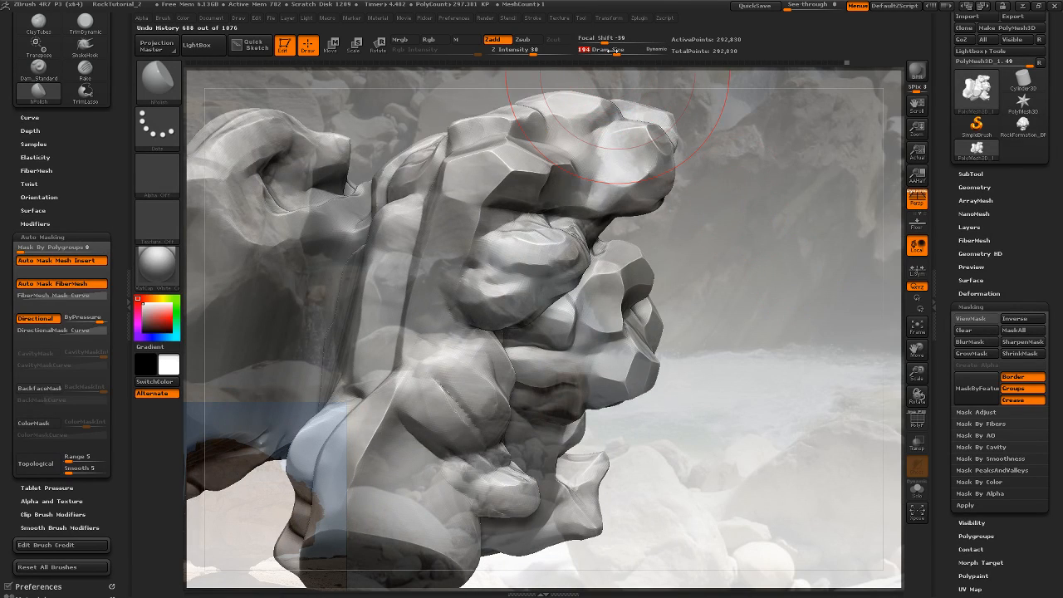
pyautogui.moveTo(720, 194); pyautogui.dragTo(702, 189)
pyautogui.moveTo(618, 50); pyautogui.dragTo(615, 47)
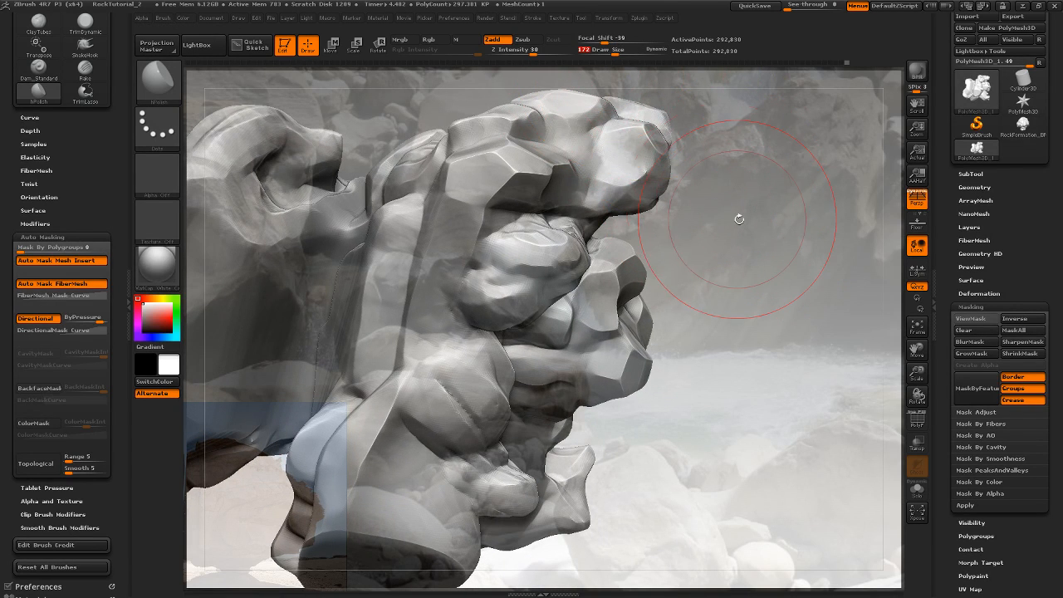
pyautogui.moveTo(738, 219); pyautogui.dragTo(589, 284)
pyautogui.moveTo(525, 266); pyautogui.dragTo(545, 247)
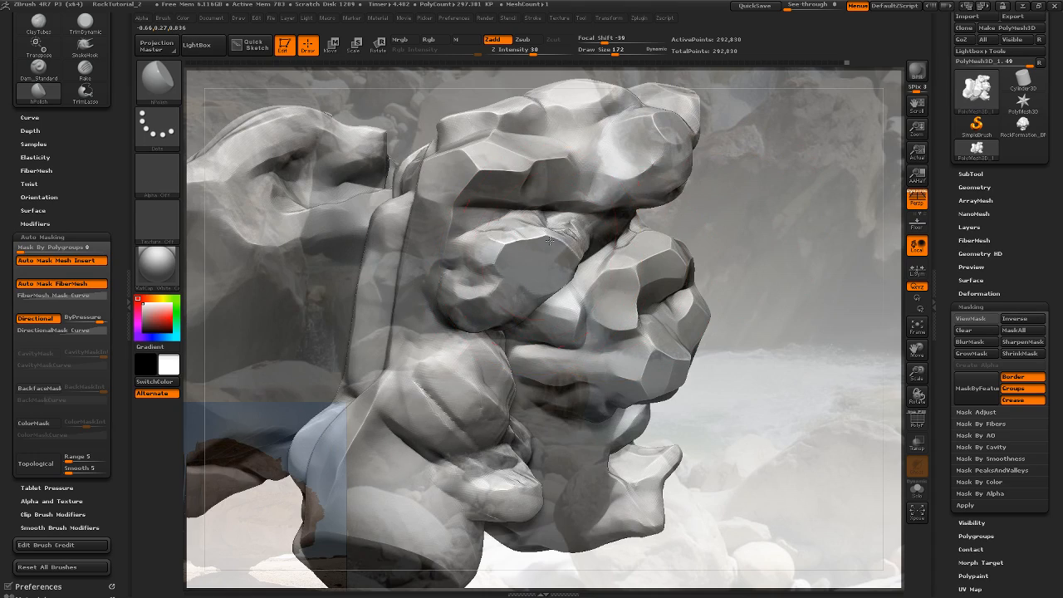
# Set the draw size to 130 and polish the side of the flattened lump where it meets the neighbouring rock
pyautogui.moveTo(731, 259)
pyautogui.mouseDown()
pyautogui.moveTo(673, 375)
pyautogui.moveTo(760, 168)
pyautogui.moveTo(713, 162)
pyautogui.mouseUp()
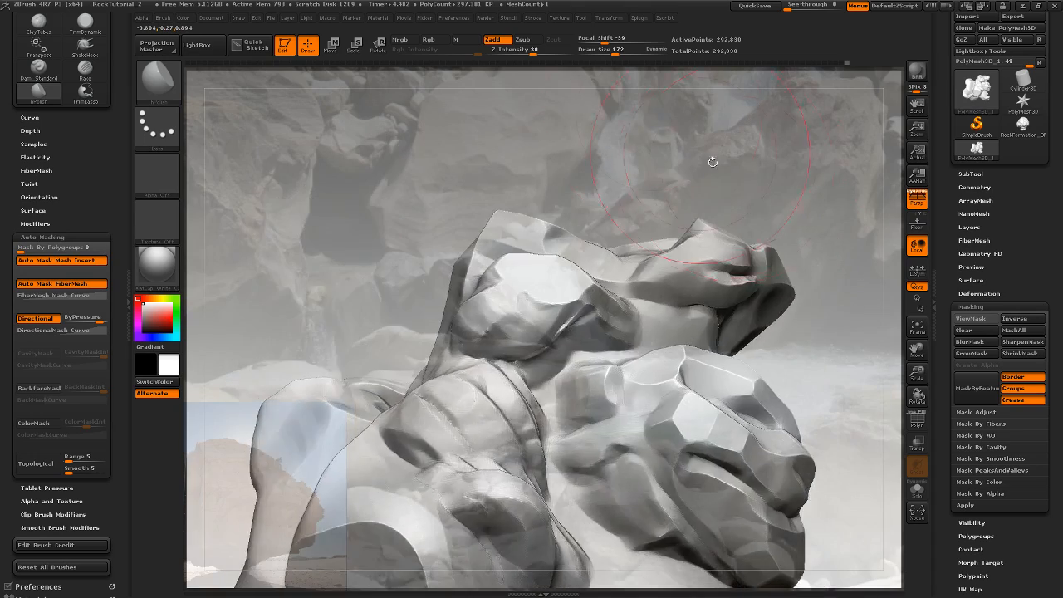
pyautogui.click(609, 49)
pyautogui.moveTo(786, 166); pyautogui.dragTo(706, 208)
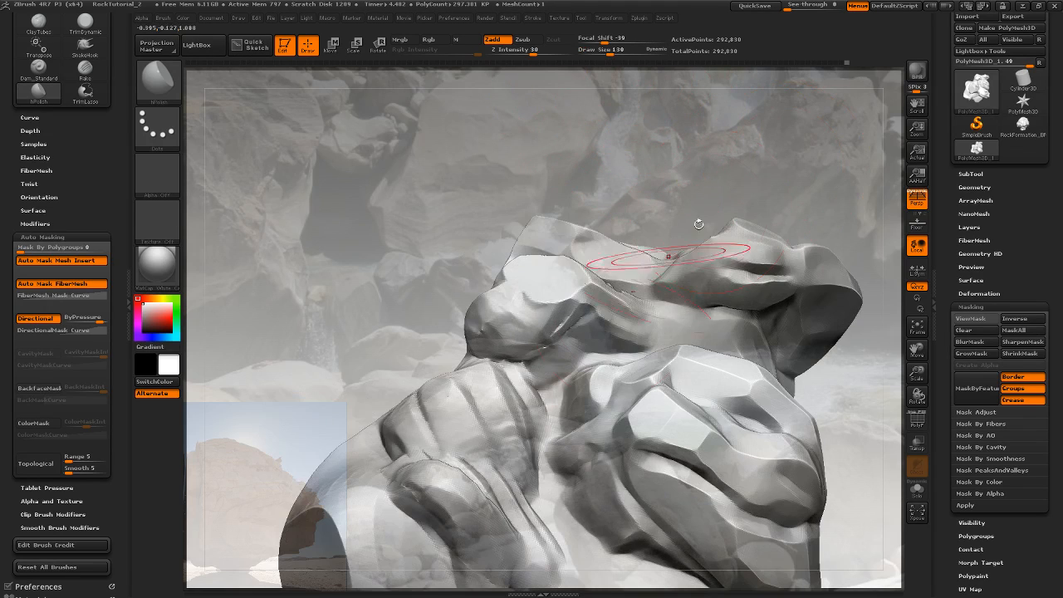
pyautogui.moveTo(620, 327); pyautogui.dragTo(584, 311)
# Polish flat facets into the front of the folded lump below with hPolish
pyautogui.moveTo(623, 184)
pyautogui.mouseDown()
pyautogui.moveTo(741, 243)
pyautogui.moveTo(773, 295)
pyautogui.moveTo(774, 133)
pyautogui.mouseUp()
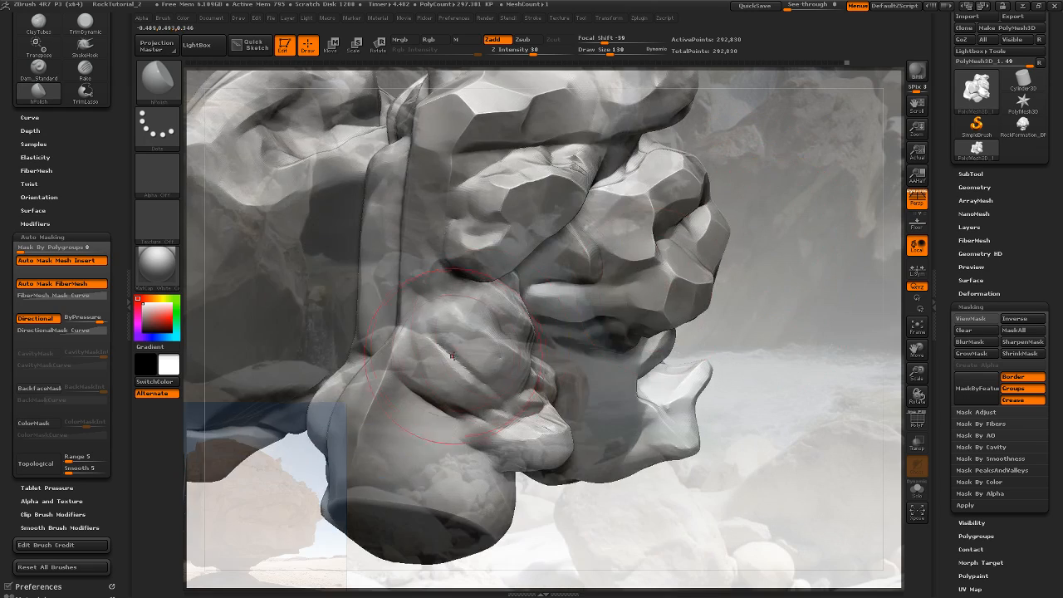
pyautogui.moveTo(459, 358); pyautogui.dragTo(452, 357)
pyautogui.moveTo(803, 272); pyautogui.dragTo(719, 267)
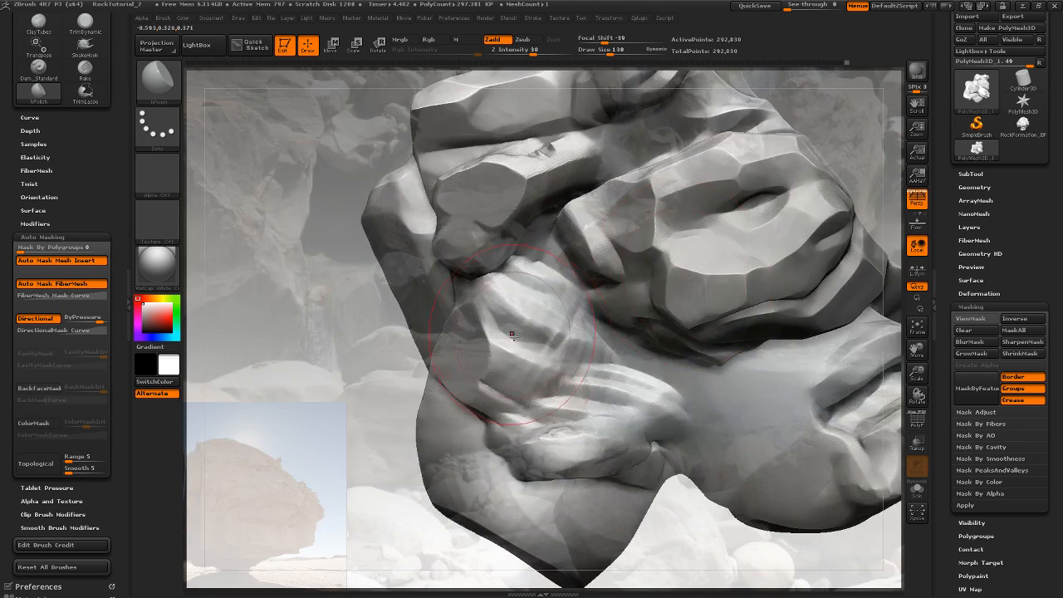
pyautogui.moveTo(513, 319); pyautogui.dragTo(533, 364)
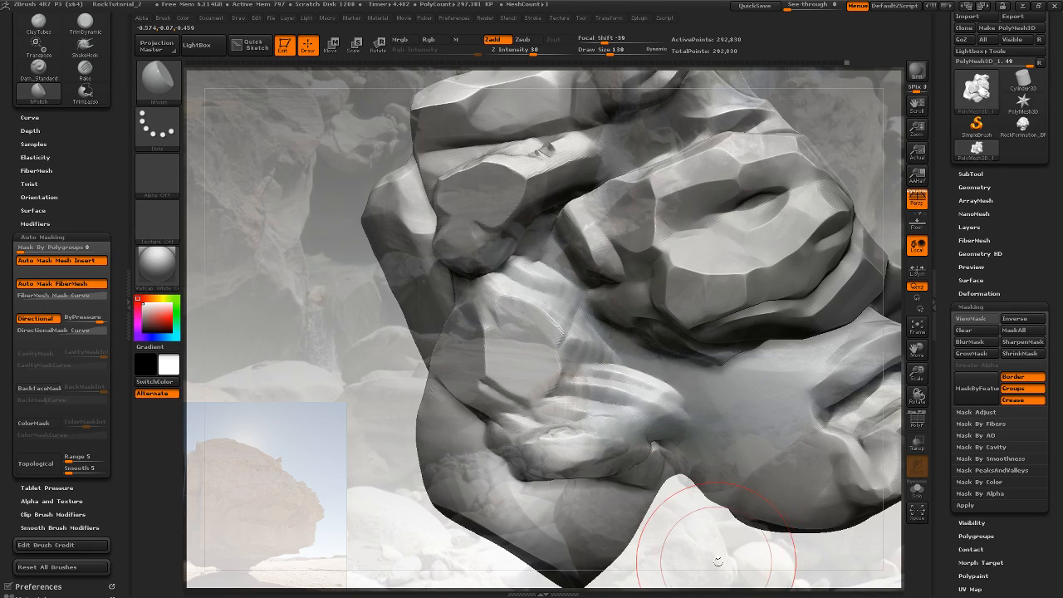
# Set the draw size to 135 and flatten the front of the folded lump with hPolish
pyautogui.moveTo(718, 562); pyautogui.dragTo(579, 359)
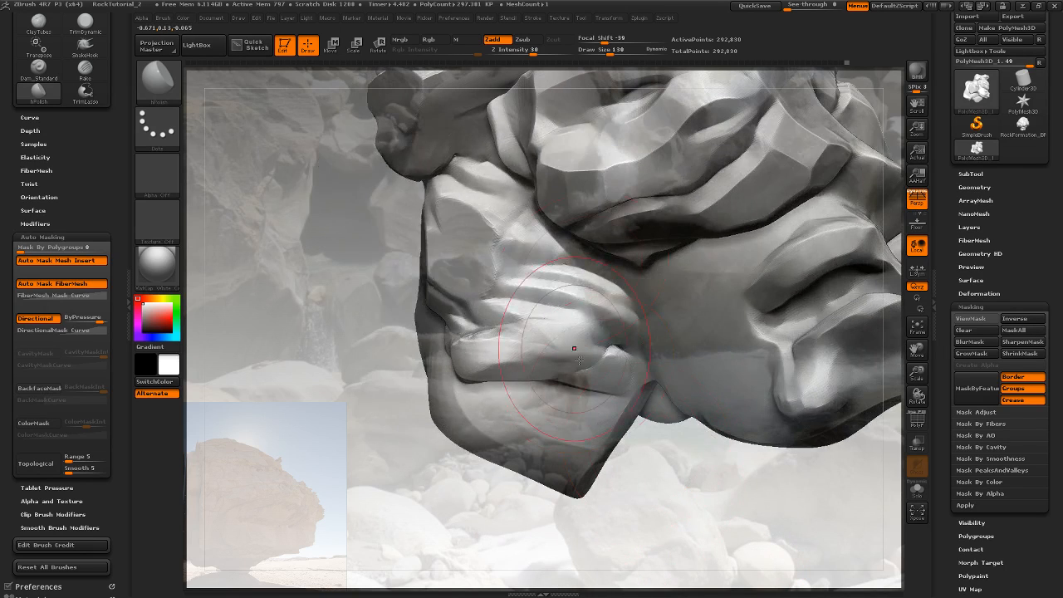
pyautogui.click(613, 52)
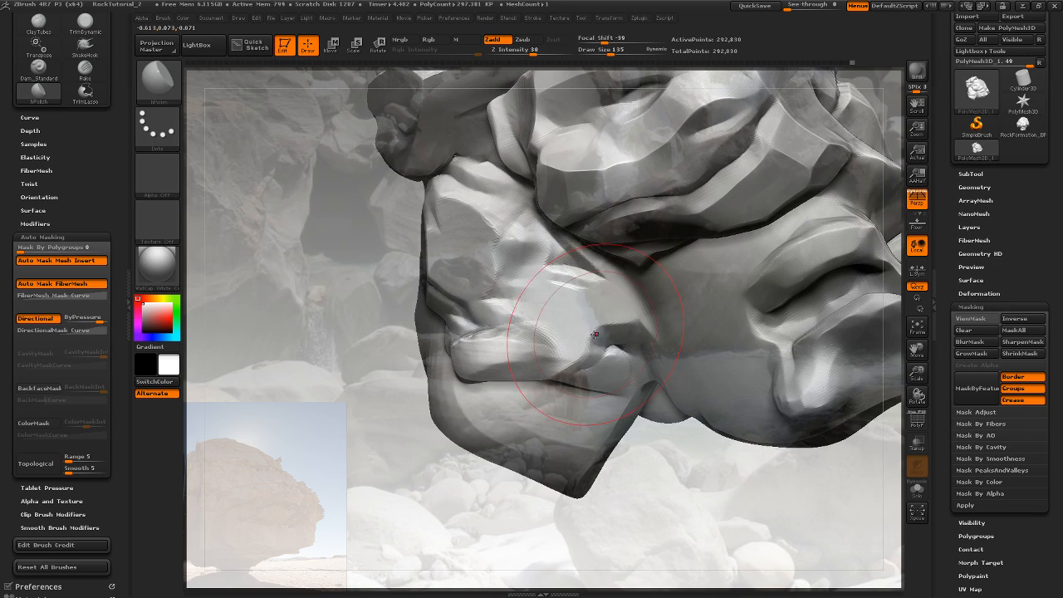
pyautogui.moveTo(595, 334); pyautogui.dragTo(572, 308)
# Slice off the rounded nub protruding from the side of the folded lump with TrimLasso
pyautogui.moveTo(666, 451)
pyautogui.mouseDown()
pyautogui.moveTo(715, 463)
pyautogui.moveTo(705, 407)
pyautogui.moveTo(684, 408)
pyautogui.mouseUp()
pyautogui.hotkey('ctrl', 'shift')
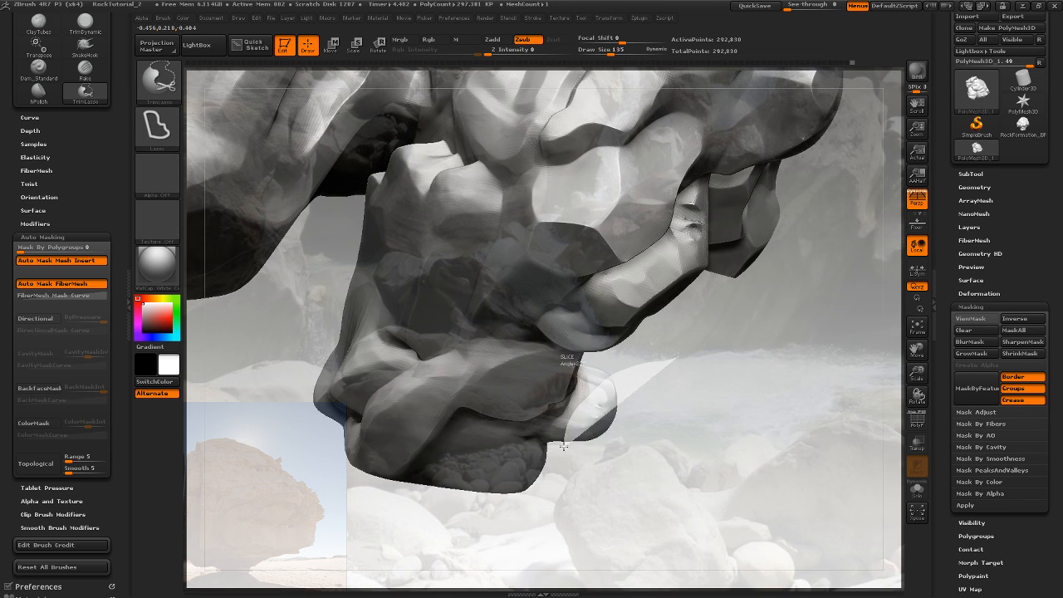
pyautogui.keyDown('ctrl'); pyautogui.keyDown('shift'); pyautogui.moveTo(563, 446); pyautogui.dragTo(714, 490); pyautogui.keyUp('shift'); pyautogui.keyUp('ctrl')
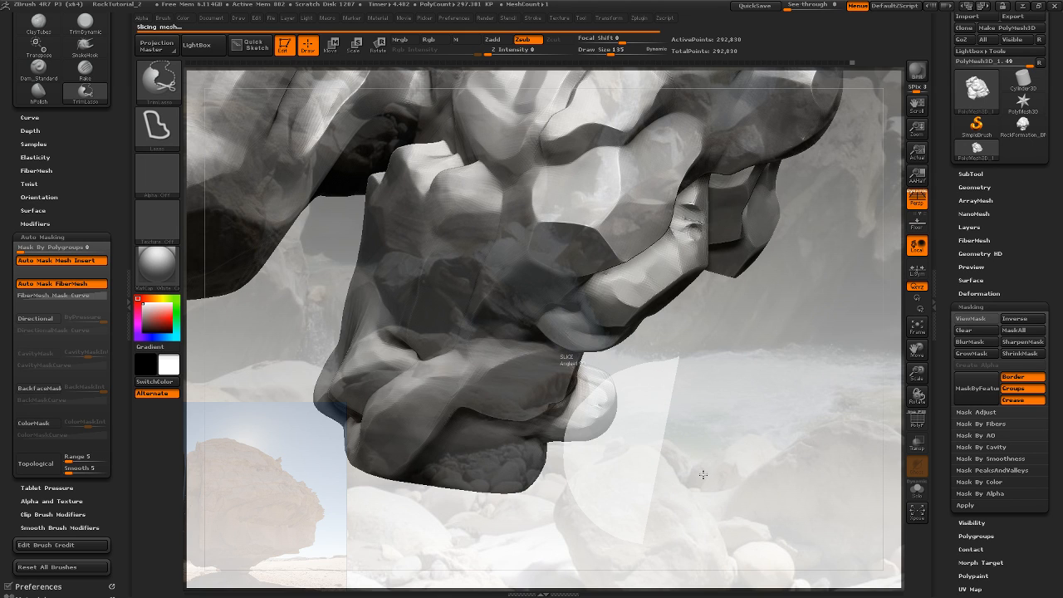
pyautogui.moveTo(703, 475)
pyautogui.mouseDown()
pyautogui.moveTo(658, 353)
pyautogui.moveTo(723, 406)
pyautogui.moveTo(689, 404)
pyautogui.moveTo(686, 428)
pyautogui.moveTo(645, 393)
pyautogui.mouseUp()
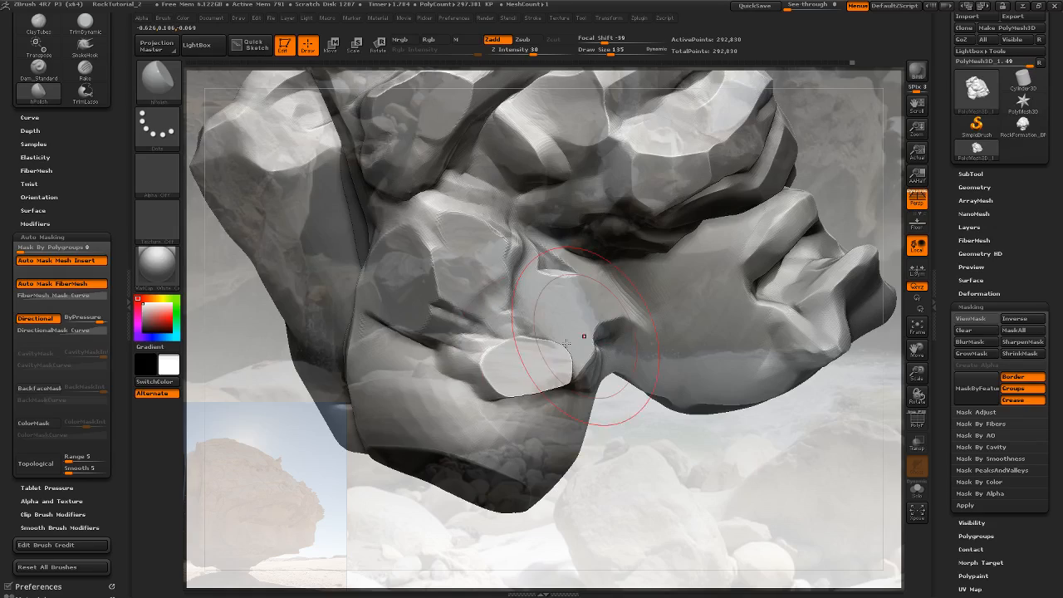
# Build a rounded mass on the smooth side of the lower lump with ClayBuildup and remesh it with DynaMesh
pyautogui.moveTo(644, 471)
pyautogui.mouseDown()
pyautogui.moveTo(718, 263)
pyautogui.moveTo(734, 257)
pyautogui.moveTo(805, 385)
pyautogui.moveTo(781, 333)
pyautogui.moveTo(745, 358)
pyautogui.moveTo(731, 345)
pyautogui.mouseUp()
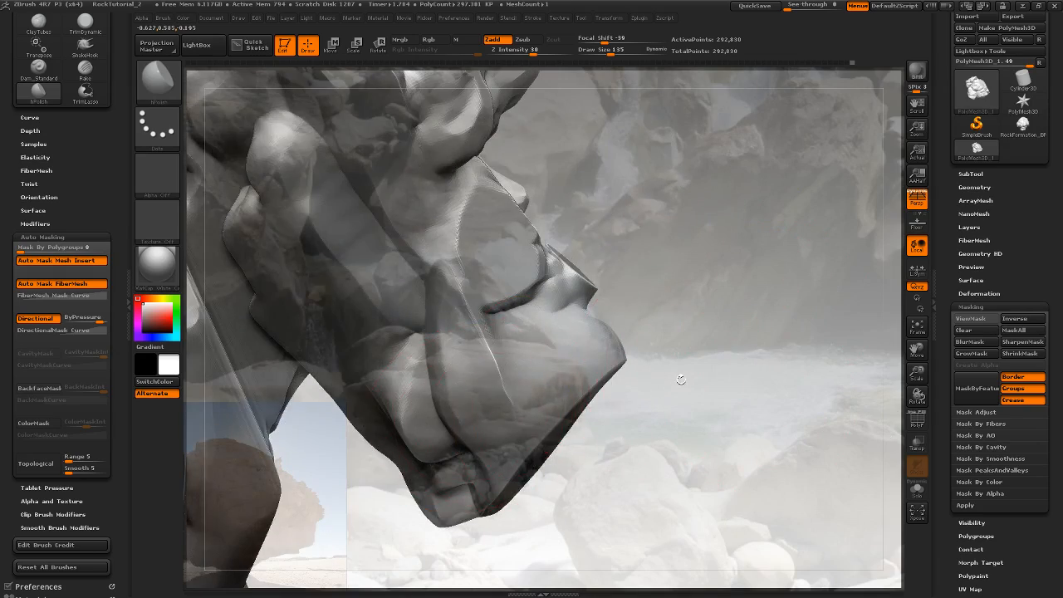
pyautogui.moveTo(682, 380)
pyautogui.mouseDown()
pyautogui.moveTo(696, 446)
pyautogui.moveTo(711, 402)
pyautogui.mouseUp()
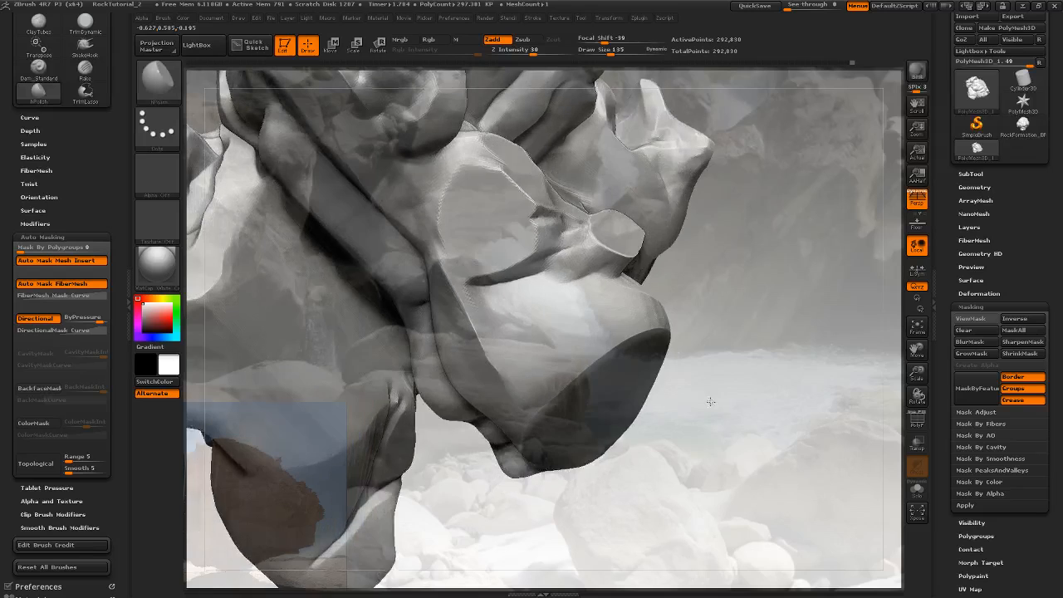
pyautogui.press('b')
pyautogui.press('c')
pyautogui.press('b')
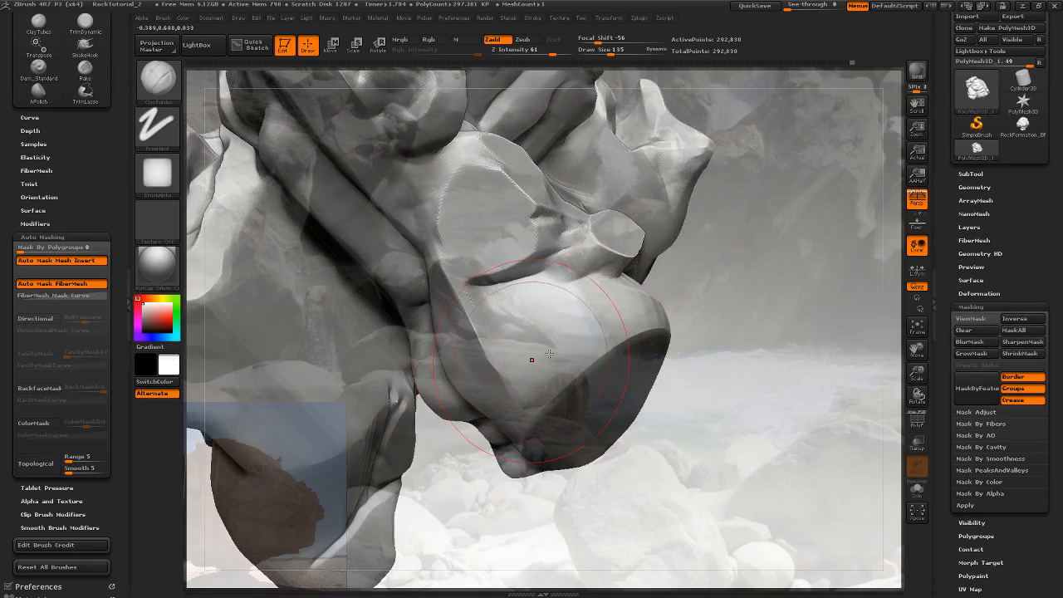
pyautogui.moveTo(512, 378)
pyautogui.mouseDown()
pyautogui.moveTo(504, 339)
pyautogui.moveTo(454, 360)
pyautogui.moveTo(477, 322)
pyautogui.moveTo(455, 342)
pyautogui.mouseUp()
pyautogui.moveTo(748, 297)
pyautogui.mouseDown()
pyautogui.moveTo(688, 313)
pyautogui.moveTo(712, 336)
pyautogui.mouseUp()
pyautogui.keyDown('ctrl'); pyautogui.moveTo(646, 344); pyautogui.dragTo(722, 369); pyautogui.keyUp('ctrl')
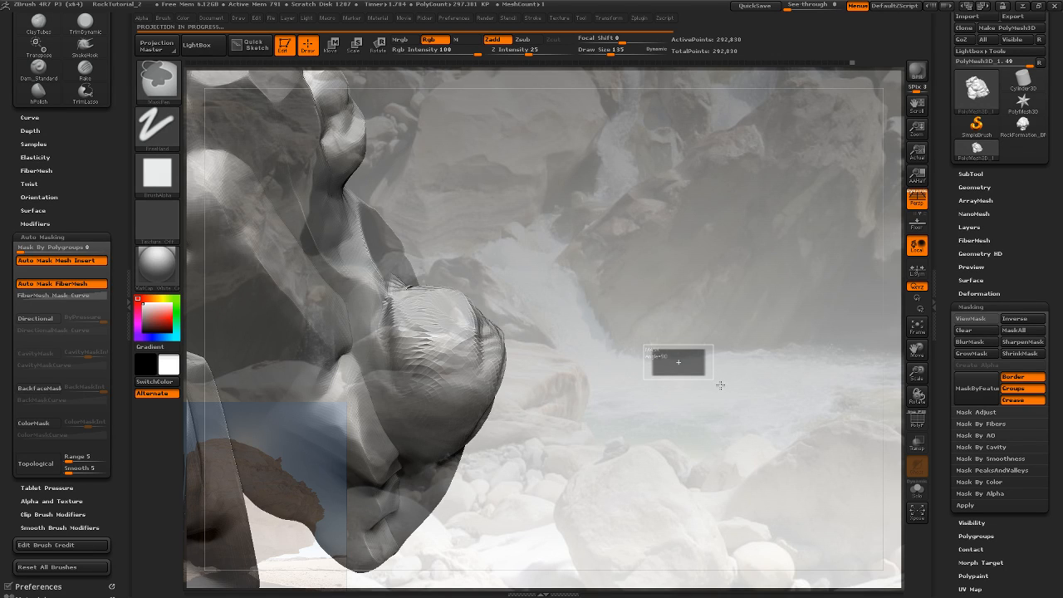
pyautogui.moveTo(720, 385)
pyautogui.keyDown('ctrl'); pyautogui.mouseDown()
pyautogui.moveTo(687, 390)
pyautogui.moveTo(475, 350)
pyautogui.mouseUp(); pyautogui.keyUp('ctrl')
# Polish flat facets into the newly built mass with hPolish, reducing the draw size to 83
pyautogui.press('b')
pyautogui.press('h')
pyautogui.press('p')
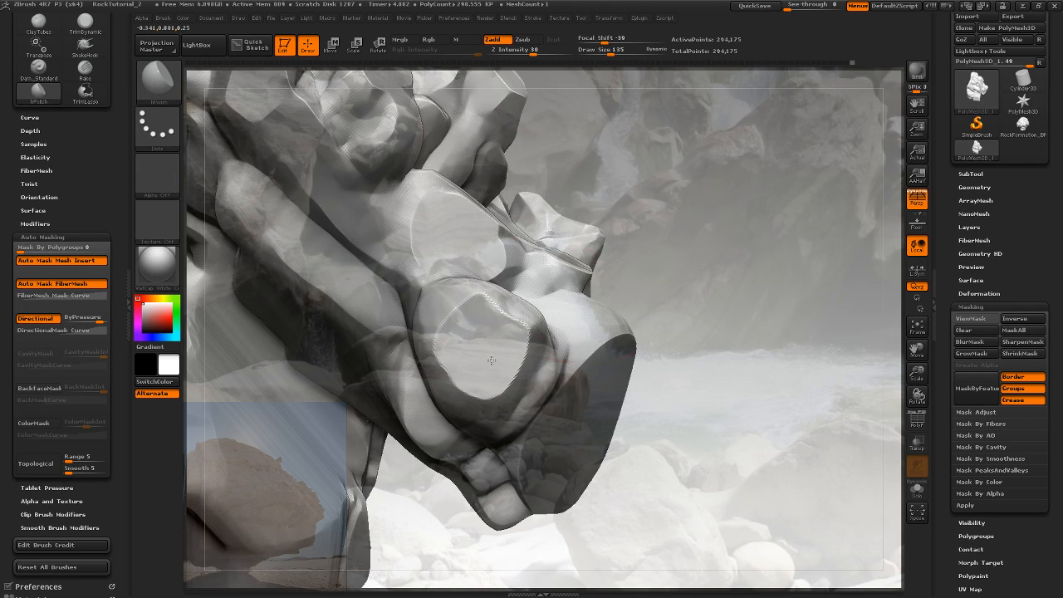
pyautogui.moveTo(699, 308)
pyautogui.mouseDown()
pyautogui.moveTo(542, 322)
pyautogui.moveTo(547, 313)
pyautogui.moveTo(532, 332)
pyautogui.mouseUp()
pyautogui.moveTo(508, 458)
pyautogui.mouseDown()
pyautogui.moveTo(577, 414)
pyautogui.moveTo(547, 331)
pyautogui.mouseUp()
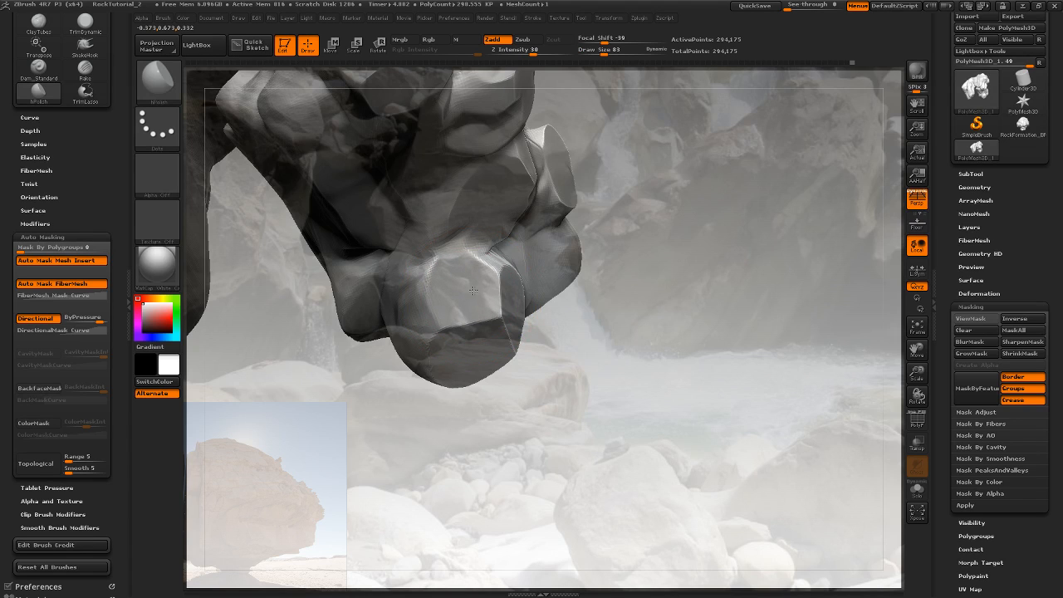
pyautogui.moveTo(613, 286)
pyautogui.mouseDown()
pyautogui.moveTo(547, 274)
pyautogui.moveTo(558, 278)
pyautogui.moveTo(531, 290)
pyautogui.moveTo(507, 270)
pyautogui.mouseUp()
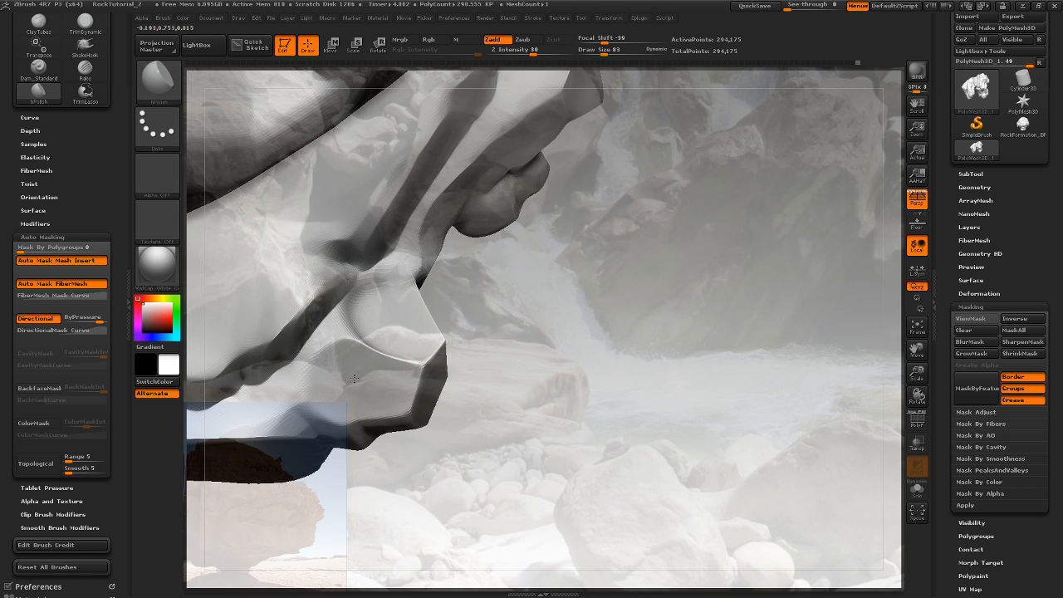
pyautogui.moveTo(512, 314)
pyautogui.mouseDown()
pyautogui.moveTo(548, 239)
pyautogui.moveTo(501, 359)
pyautogui.mouseUp()
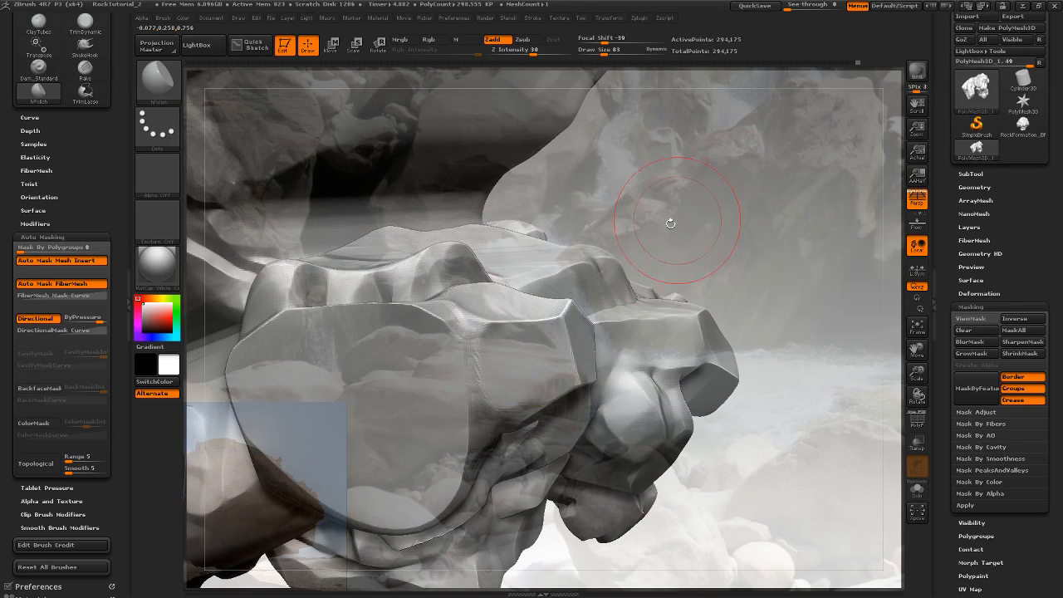
# Lay ClayTubes strokes at draw size 103 across the smooth front of the block beneath the trimmed facet
pyautogui.moveTo(671, 224)
pyautogui.mouseDown()
pyautogui.moveTo(742, 289)
pyautogui.moveTo(552, 296)
pyautogui.moveTo(589, 354)
pyautogui.moveTo(622, 338)
pyautogui.moveTo(626, 316)
pyautogui.moveTo(645, 304)
pyautogui.moveTo(562, 306)
pyautogui.moveTo(563, 324)
pyautogui.moveTo(696, 319)
pyautogui.moveTo(712, 280)
pyautogui.moveTo(692, 313)
pyautogui.mouseUp()
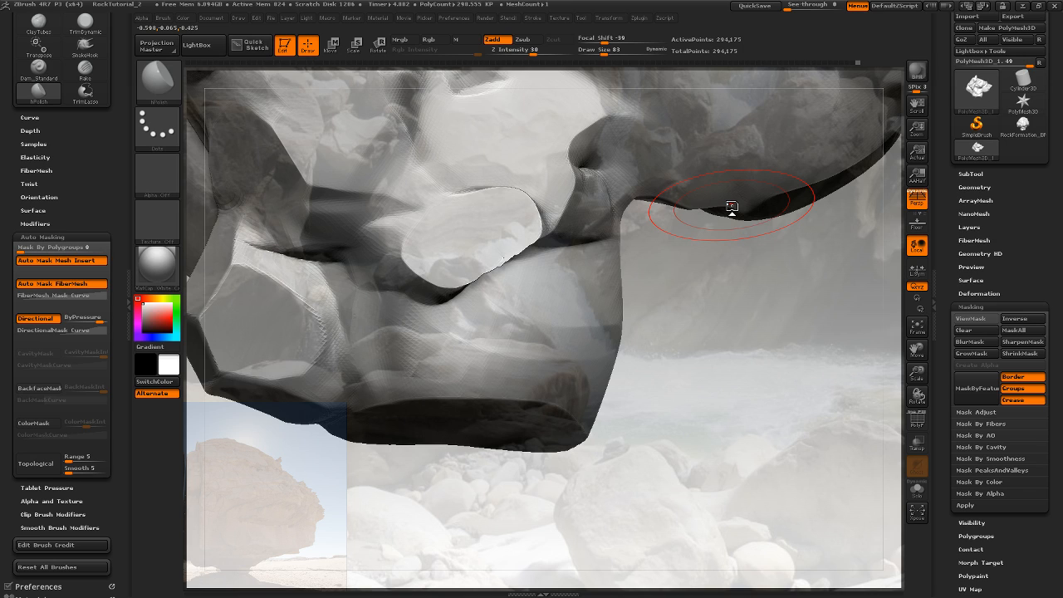
pyautogui.press('b')
pyautogui.press('c')
pyautogui.press('t')
pyautogui.moveTo(678, 319); pyautogui.dragTo(689, 309)
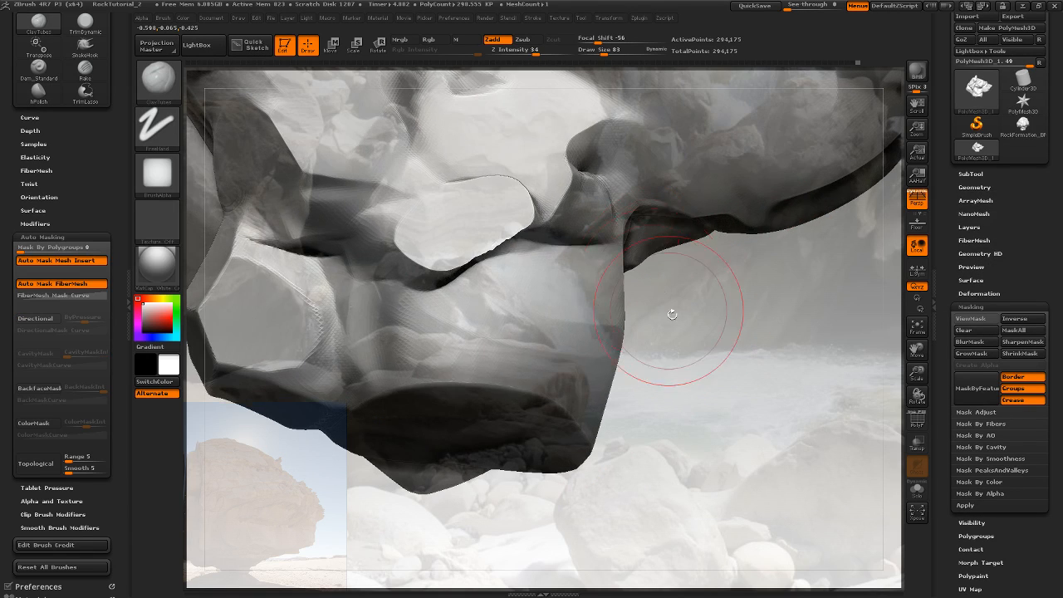
pyautogui.click(606, 50)
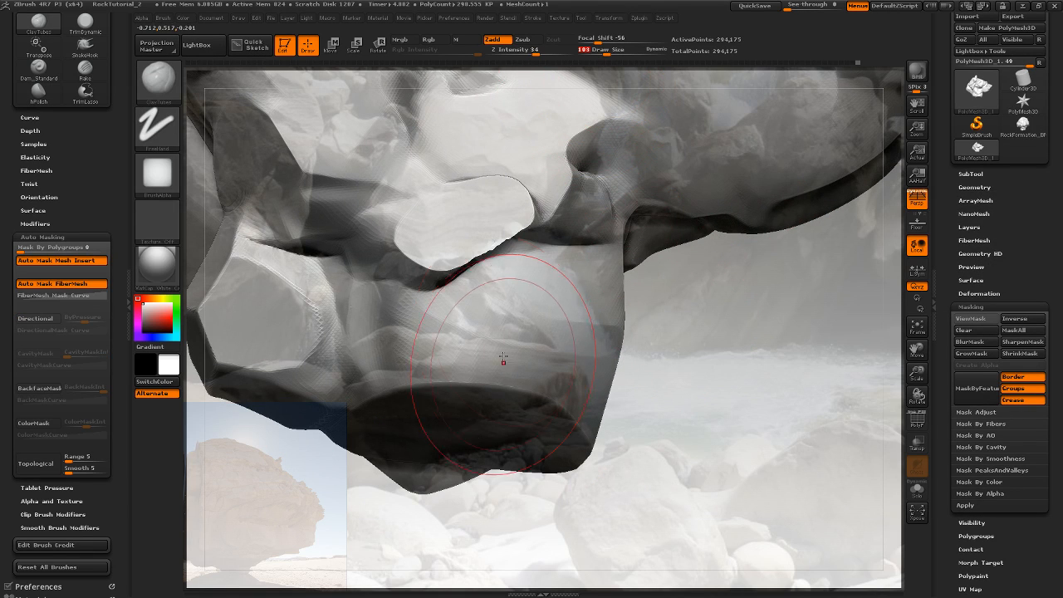
pyautogui.moveTo(508, 337)
pyautogui.mouseDown()
pyautogui.moveTo(531, 320)
pyautogui.moveTo(498, 340)
pyautogui.moveTo(536, 324)
pyautogui.moveTo(529, 333)
pyautogui.mouseUp()
pyautogui.moveTo(573, 290)
pyautogui.mouseDown()
pyautogui.moveTo(574, 337)
pyautogui.moveTo(502, 373)
pyautogui.mouseUp()
pyautogui.moveTo(536, 311); pyautogui.dragTo(462, 388)
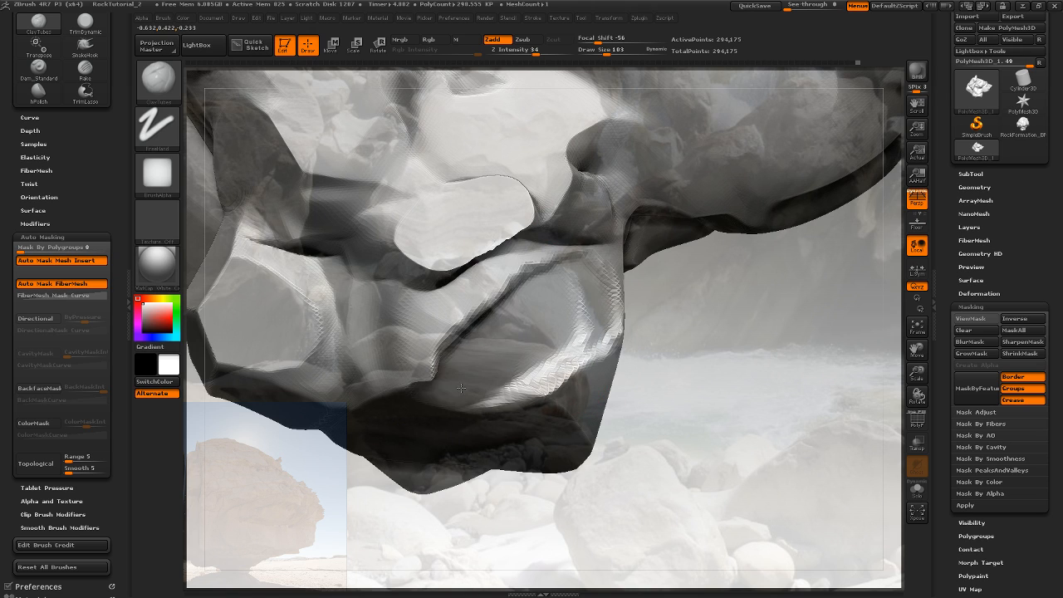
pyautogui.moveTo(685, 328)
pyautogui.mouseDown()
pyautogui.moveTo(581, 341)
pyautogui.moveTo(528, 324)
pyautogui.moveTo(509, 348)
pyautogui.moveTo(670, 314)
pyautogui.mouseUp()
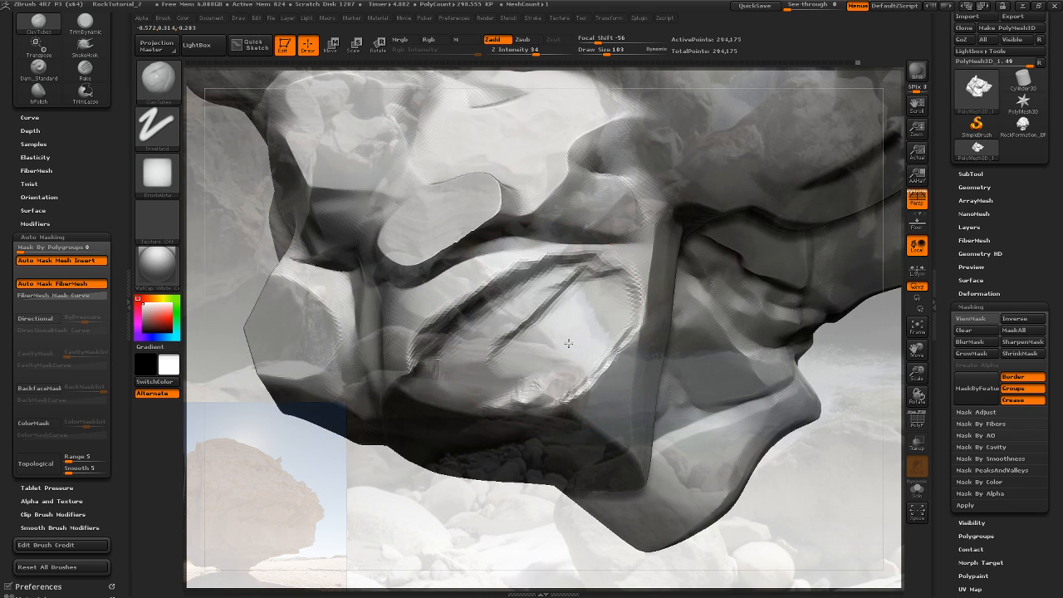
pyautogui.moveTo(575, 370); pyautogui.dragTo(536, 401)
# Smooth the clay strokes on the lower block and flatten the resulting bulge into facets with hPolish
pyautogui.moveTo(818, 449); pyautogui.dragTo(882, 447)
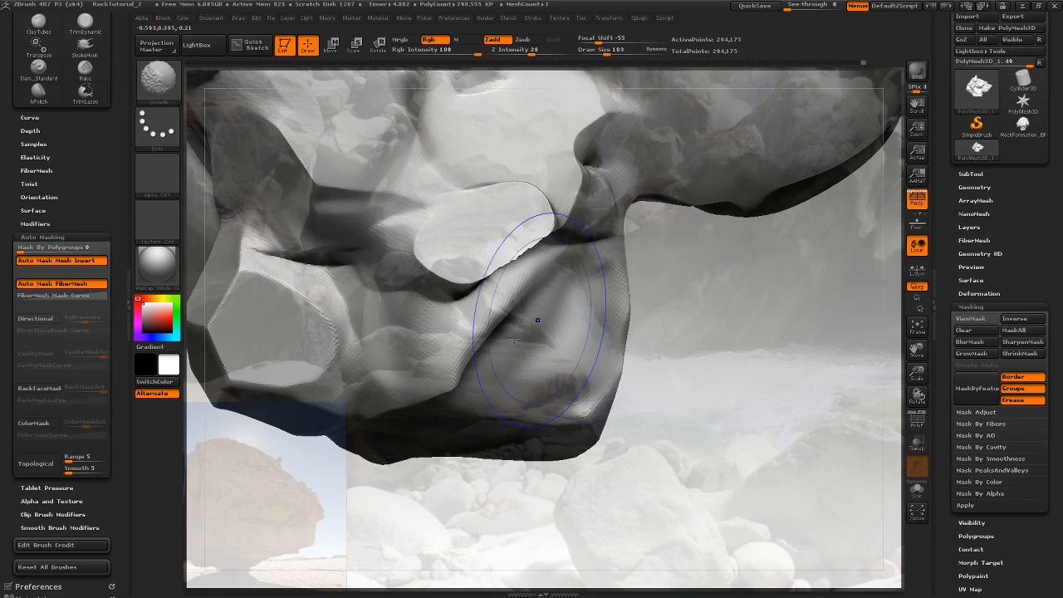
pyautogui.moveTo(686, 358)
pyautogui.mouseDown()
pyautogui.moveTo(532, 387)
pyautogui.moveTo(666, 409)
pyautogui.moveTo(689, 351)
pyautogui.moveTo(694, 359)
pyautogui.moveTo(598, 343)
pyautogui.moveTo(561, 318)
pyautogui.mouseUp()
pyautogui.press('shift')
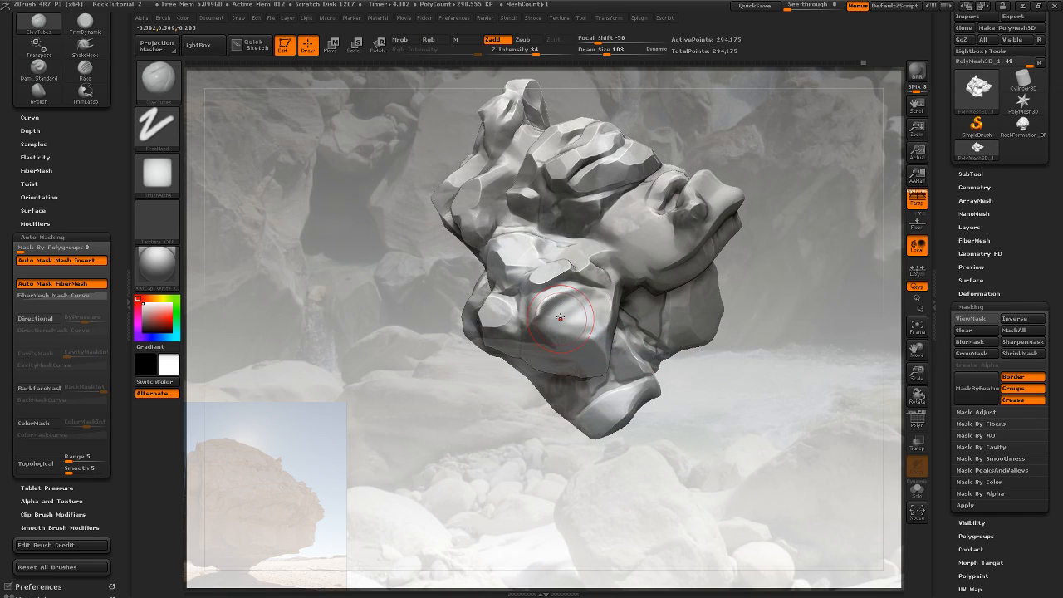
pyautogui.press('b')
pyautogui.press('h')
pyautogui.press('p')
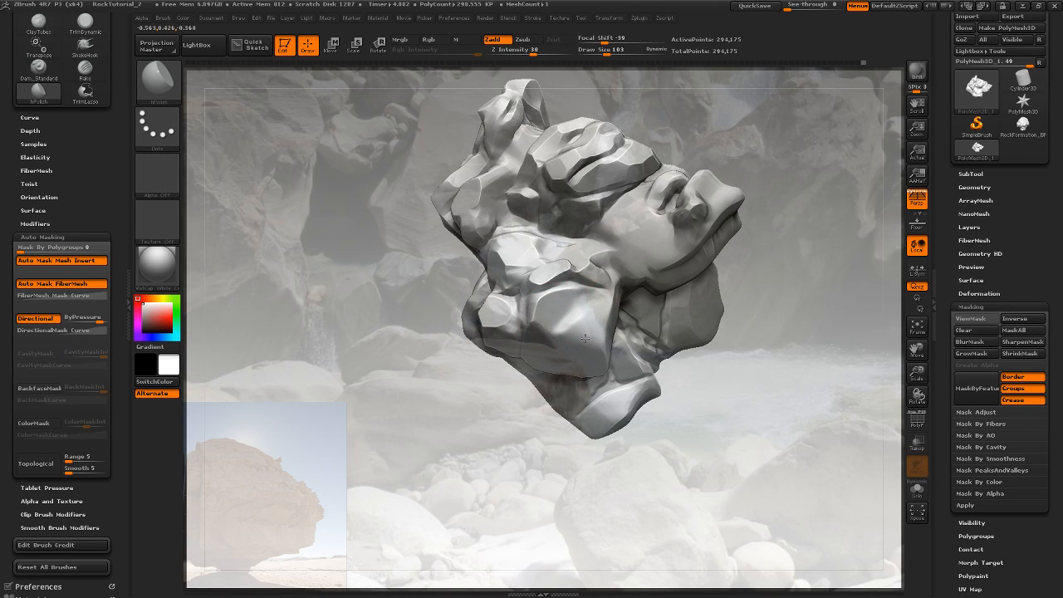
pyautogui.moveTo(760, 288)
pyautogui.mouseDown()
pyautogui.moveTo(697, 352)
pyautogui.moveTo(673, 413)
pyautogui.moveTo(641, 428)
pyautogui.moveTo(690, 415)
pyautogui.mouseUp()
pyautogui.moveTo(748, 359)
pyautogui.mouseDown()
pyautogui.moveTo(668, 435)
pyautogui.moveTo(680, 413)
pyautogui.moveTo(657, 427)
pyautogui.moveTo(728, 396)
pyautogui.moveTo(731, 378)
pyautogui.moveTo(681, 386)
pyautogui.moveTo(654, 373)
pyautogui.mouseUp()
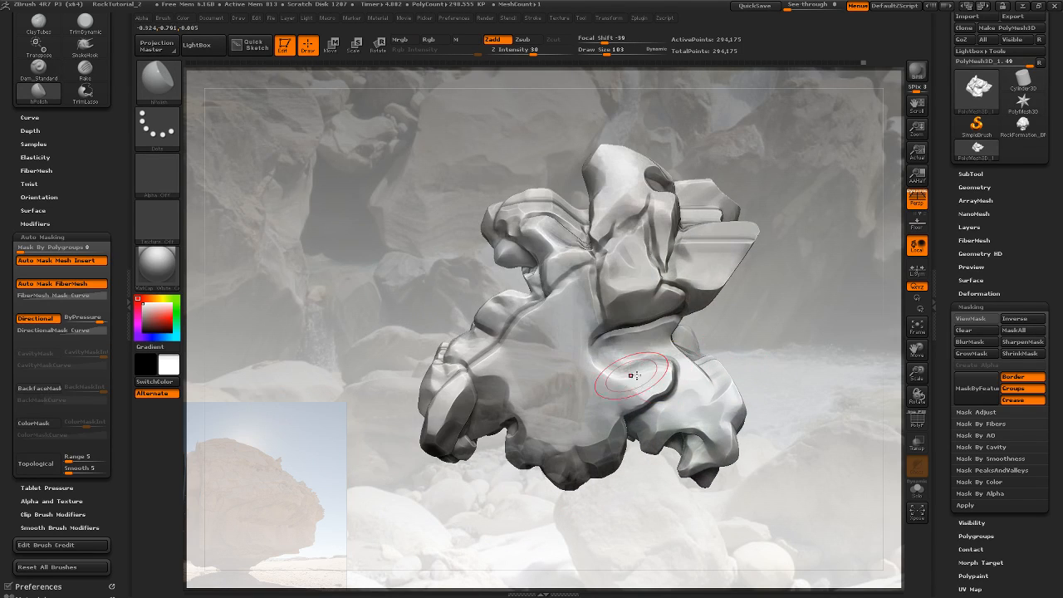
pyautogui.press('ctrl')
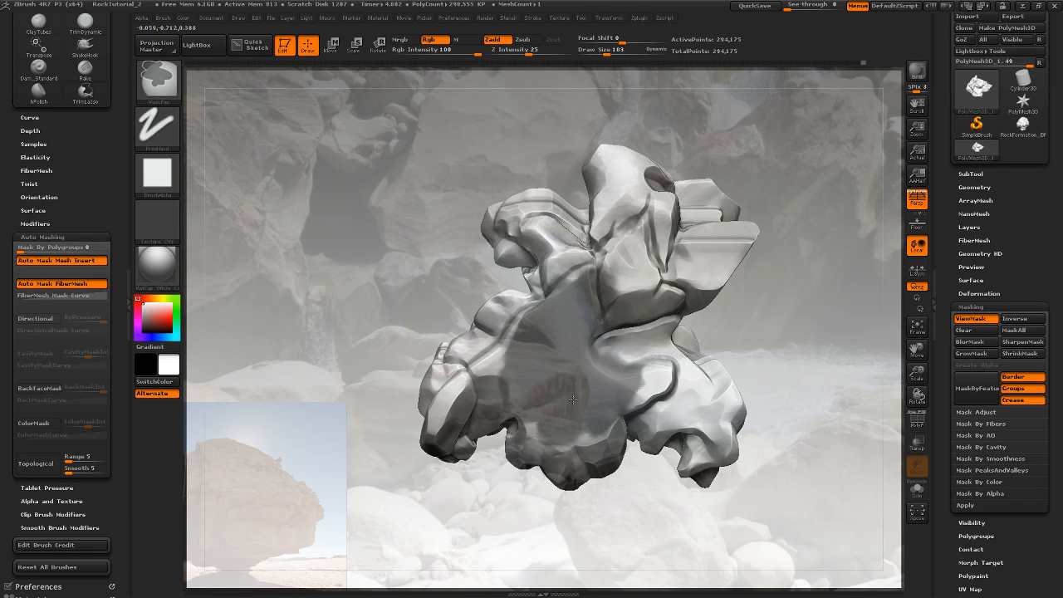
pyautogui.moveTo(755, 356)
pyautogui.mouseDown()
pyautogui.moveTo(765, 335)
pyautogui.moveTo(593, 357)
pyautogui.mouseUp()
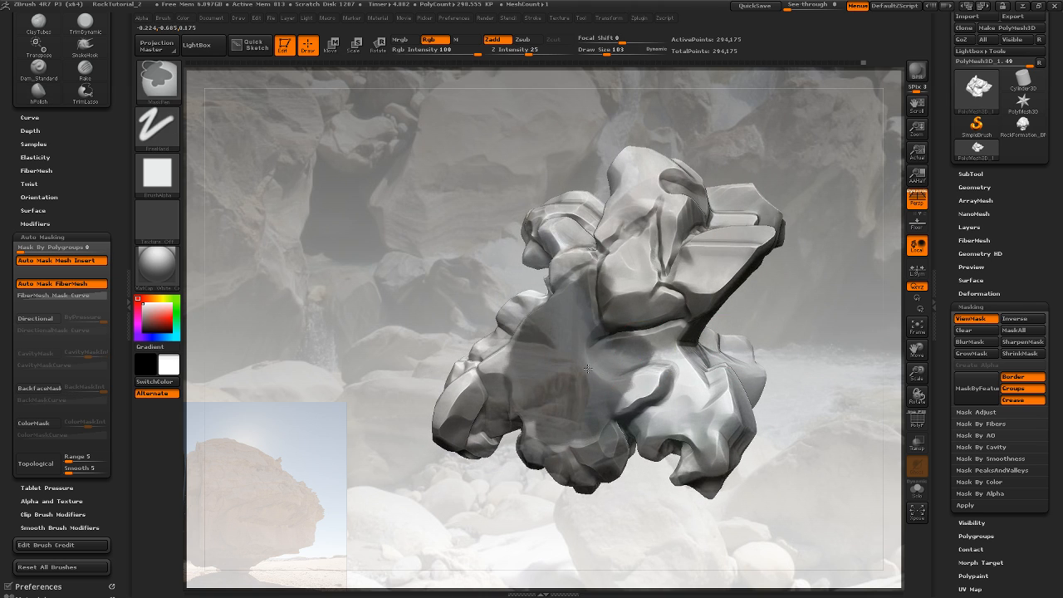
pyautogui.moveTo(585, 308)
pyautogui.mouseDown()
pyautogui.moveTo(757, 408)
pyautogui.moveTo(713, 385)
pyautogui.mouseUp()
pyautogui.moveTo(748, 334)
pyautogui.mouseDown()
pyautogui.moveTo(712, 333)
pyautogui.moveTo(766, 312)
pyautogui.mouseUp()
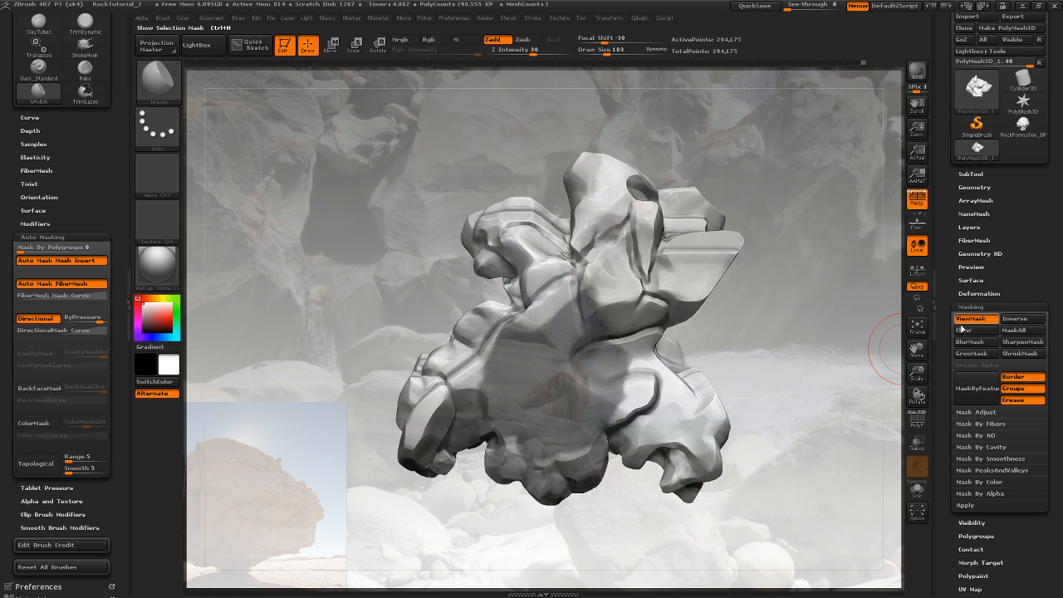
pyautogui.keyDown('ctrl'); pyautogui.click(772, 415); pyautogui.keyUp('ctrl')
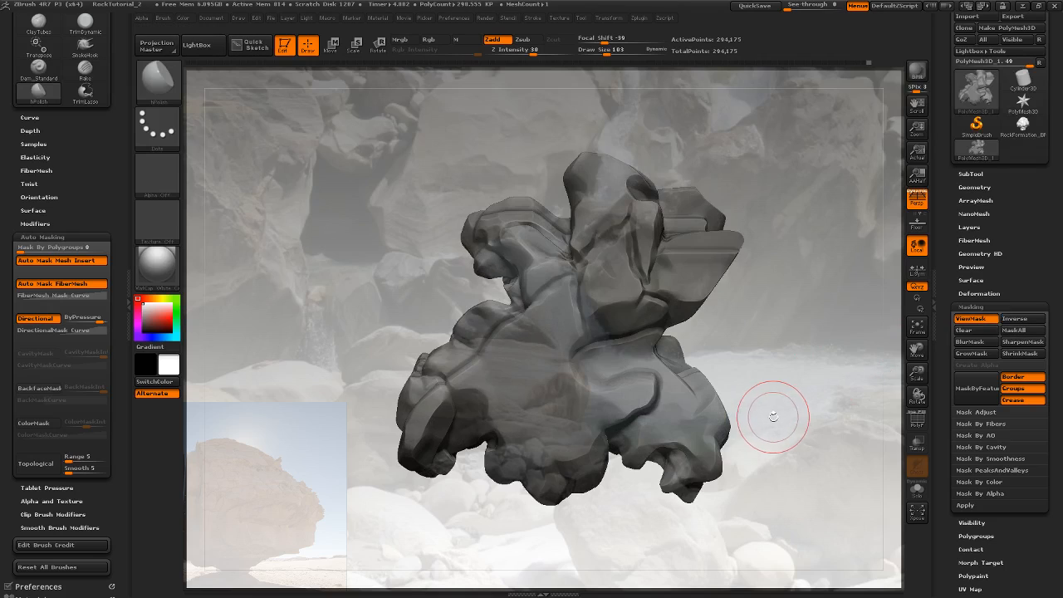
pyautogui.click(966, 331)
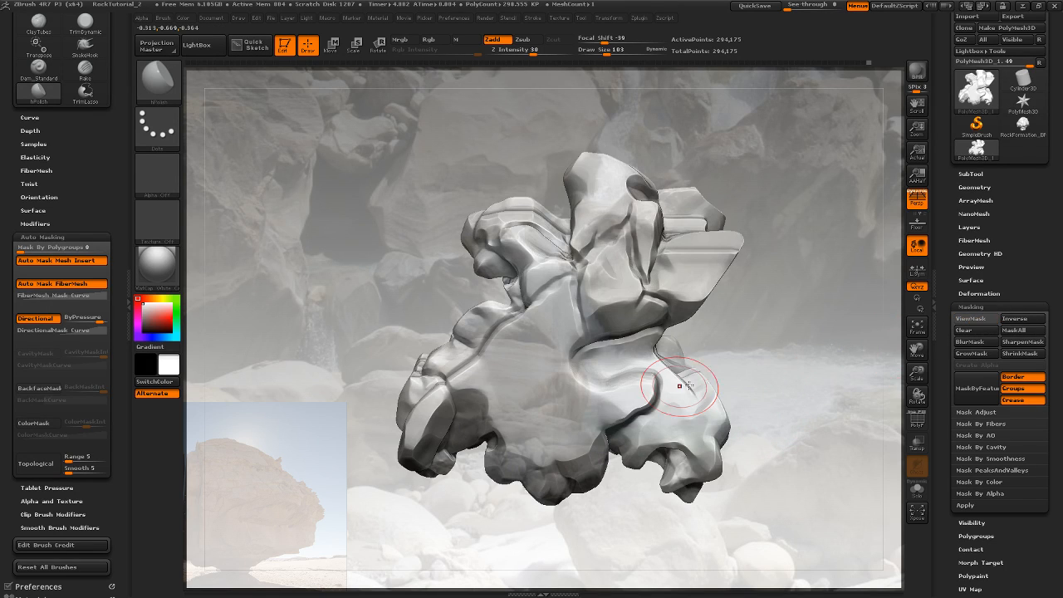
# Paint a mask over the rock's broad smooth face and invert it so that only this face stays editable
pyautogui.moveTo(565, 315)
pyautogui.keyDown('ctrl'); pyautogui.mouseDown()
pyautogui.moveTo(540, 357)
pyautogui.moveTo(505, 356)
pyautogui.moveTo(544, 399)
pyautogui.moveTo(611, 383)
pyautogui.moveTo(537, 430)
pyautogui.mouseUp(); pyautogui.keyUp('ctrl')
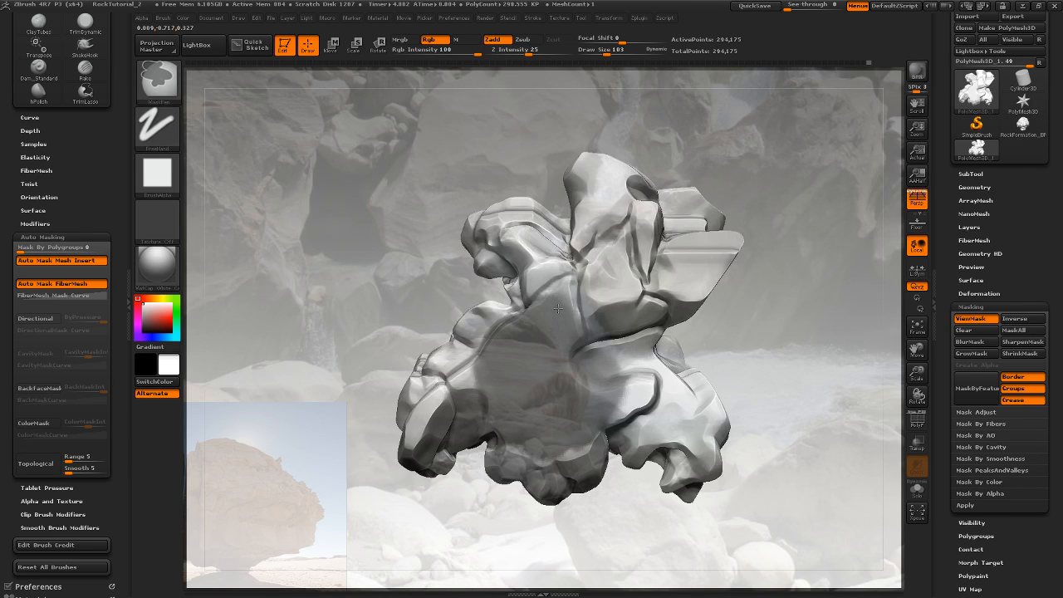
pyautogui.click(1022, 319)
pyautogui.moveTo(812, 379); pyautogui.dragTo(805, 250)
# Pull the unmasked face outward into a raised block with the Transpose Move line, return to Draw mode and clear the mask
pyautogui.press('w')
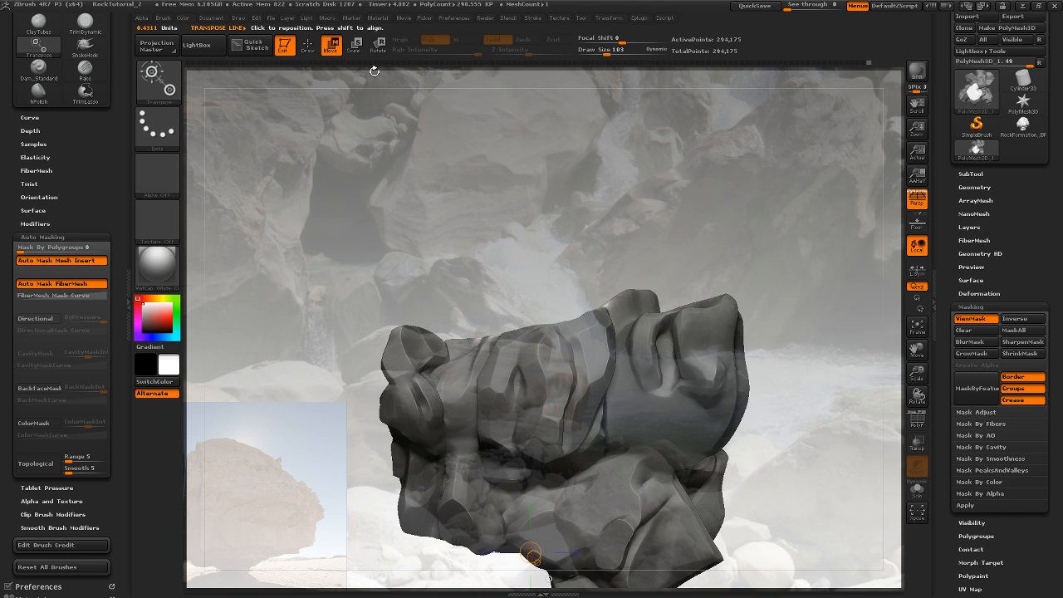
pyautogui.moveTo(564, 383); pyautogui.dragTo(563, 249)
pyautogui.moveTo(568, 312); pyautogui.dragTo(567, 266)
pyautogui.moveTo(736, 236)
pyautogui.mouseDown()
pyautogui.moveTo(721, 299)
pyautogui.moveTo(679, 351)
pyautogui.mouseUp()
pyautogui.moveTo(569, 312); pyautogui.dragTo(570, 293)
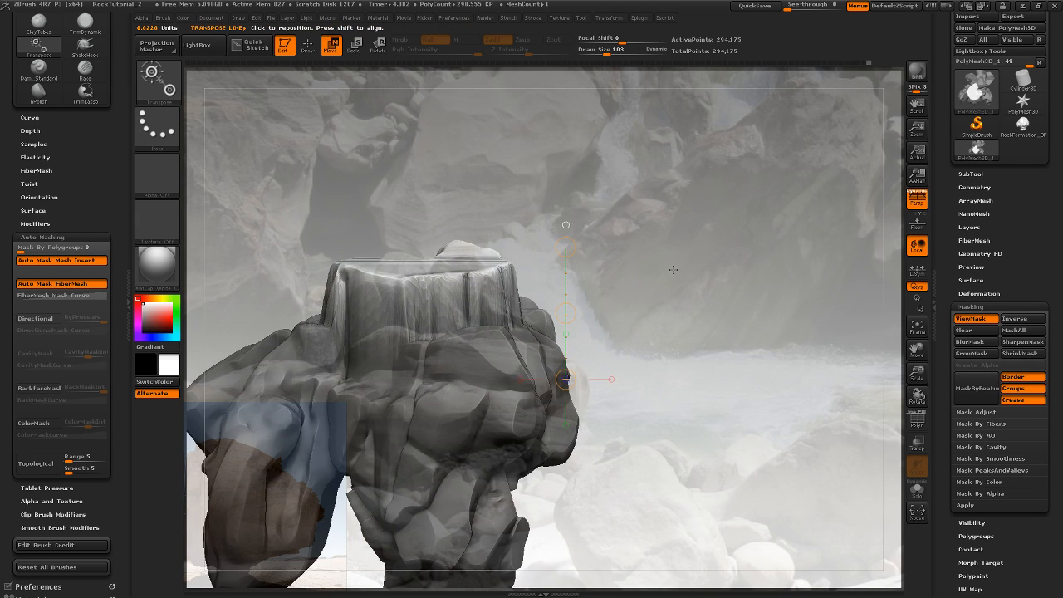
pyautogui.moveTo(634, 221); pyautogui.dragTo(588, 286)
pyautogui.click(316, 47)
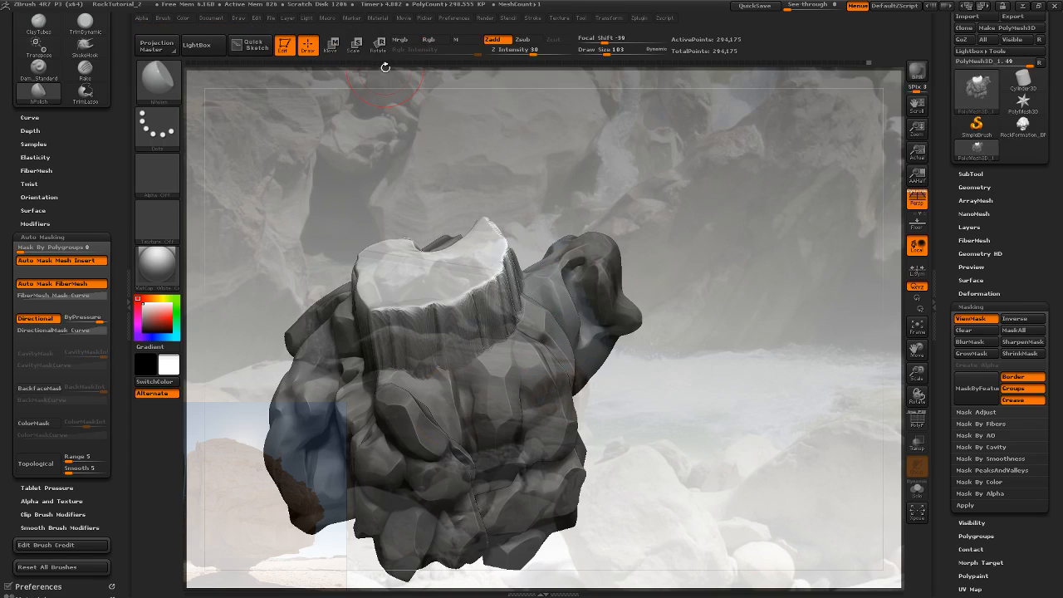
pyautogui.moveTo(706, 325)
pyautogui.keyDown('ctrl'); pyautogui.mouseDown()
pyautogui.moveTo(754, 368)
pyautogui.moveTo(720, 381)
pyautogui.moveTo(750, 399)
pyautogui.moveTo(764, 384)
pyautogui.moveTo(751, 390)
pyautogui.mouseUp(); pyautogui.keyUp('ctrl')
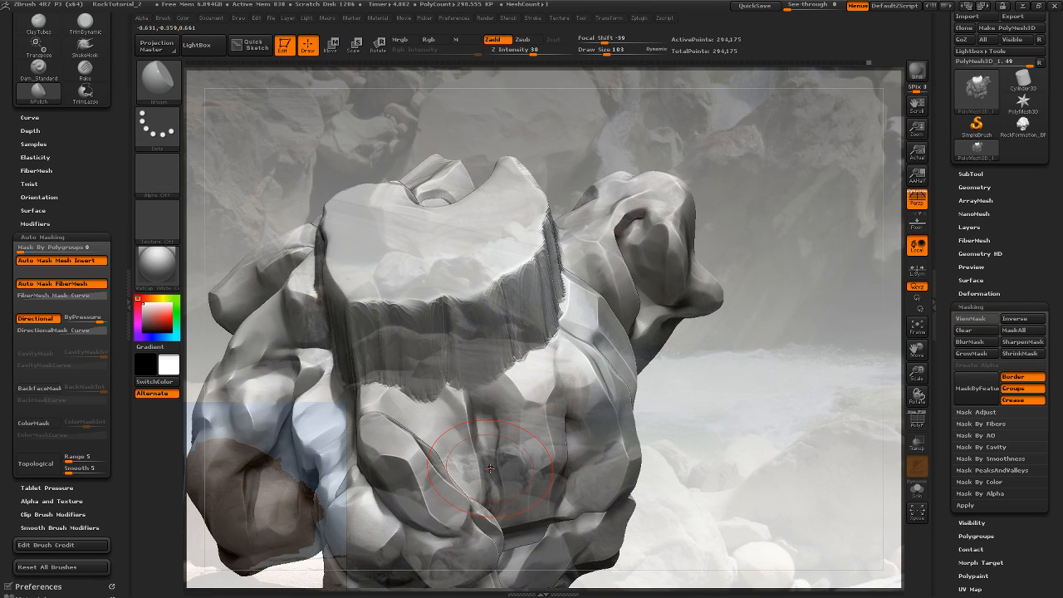
# Build up the front edge of the raised block with ClayBuildup strokes at draw size 103 and Z intensity 20
pyautogui.press('b')
pyautogui.press('c')
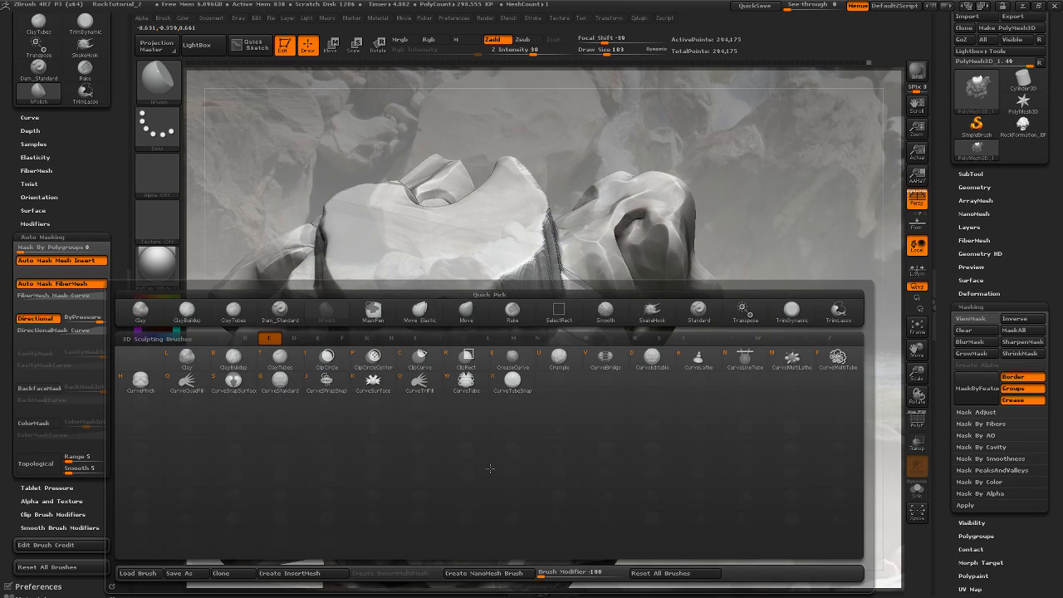
pyautogui.press('b')
pyautogui.moveTo(810, 270); pyautogui.dragTo(599, 126)
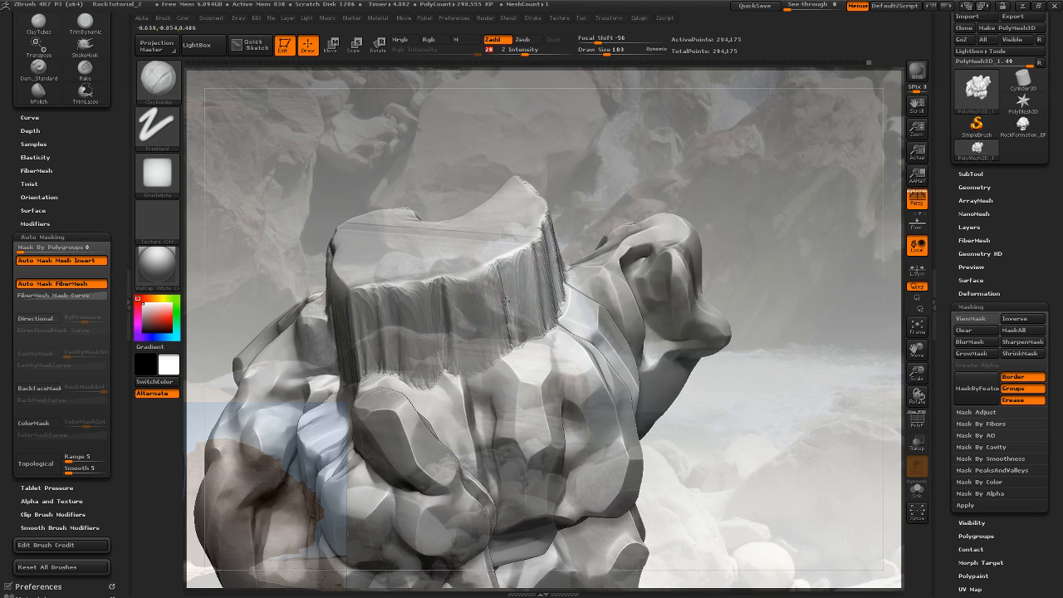
pyautogui.moveTo(520, 274)
pyautogui.mouseDown()
pyautogui.moveTo(508, 312)
pyautogui.moveTo(533, 331)
pyautogui.moveTo(530, 342)
pyautogui.moveTo(510, 311)
pyautogui.moveTo(525, 285)
pyautogui.moveTo(506, 284)
pyautogui.moveTo(487, 306)
pyautogui.moveTo(502, 323)
pyautogui.mouseUp()
pyautogui.moveTo(779, 206)
pyautogui.mouseDown()
pyautogui.moveTo(780, 174)
pyautogui.moveTo(798, 202)
pyautogui.moveTo(818, 333)
pyautogui.moveTo(760, 266)
pyautogui.moveTo(713, 284)
pyautogui.moveTo(488, 267)
pyautogui.moveTo(457, 358)
pyautogui.mouseUp()
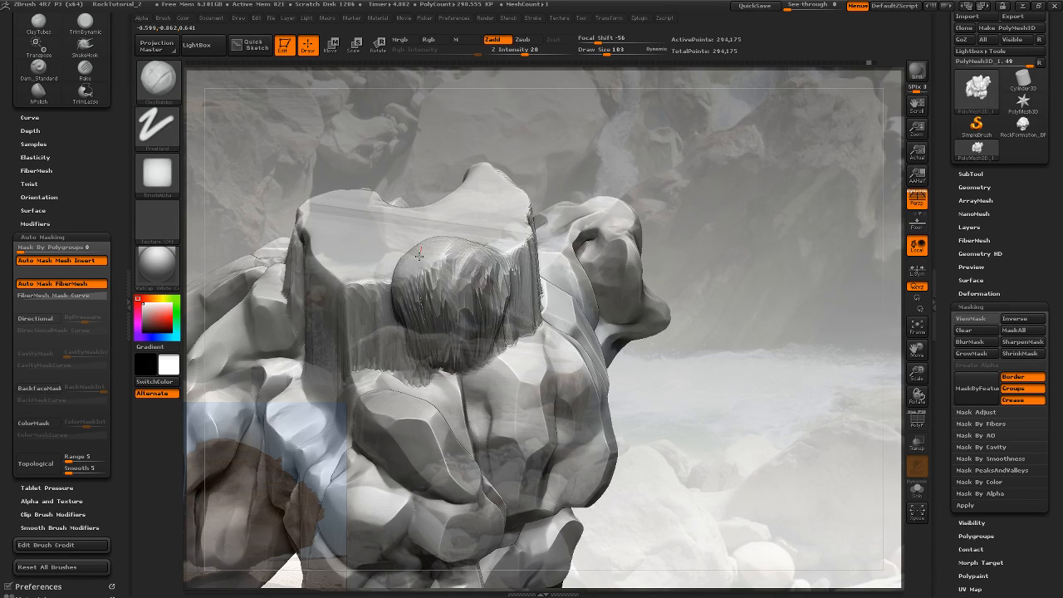
pyautogui.moveTo(624, 186)
pyautogui.mouseDown()
pyautogui.moveTo(676, 254)
pyautogui.moveTo(649, 267)
pyautogui.moveTo(707, 310)
pyautogui.moveTo(681, 316)
pyautogui.moveTo(681, 325)
pyautogui.moveTo(606, 289)
pyautogui.moveTo(454, 374)
pyautogui.mouseUp()
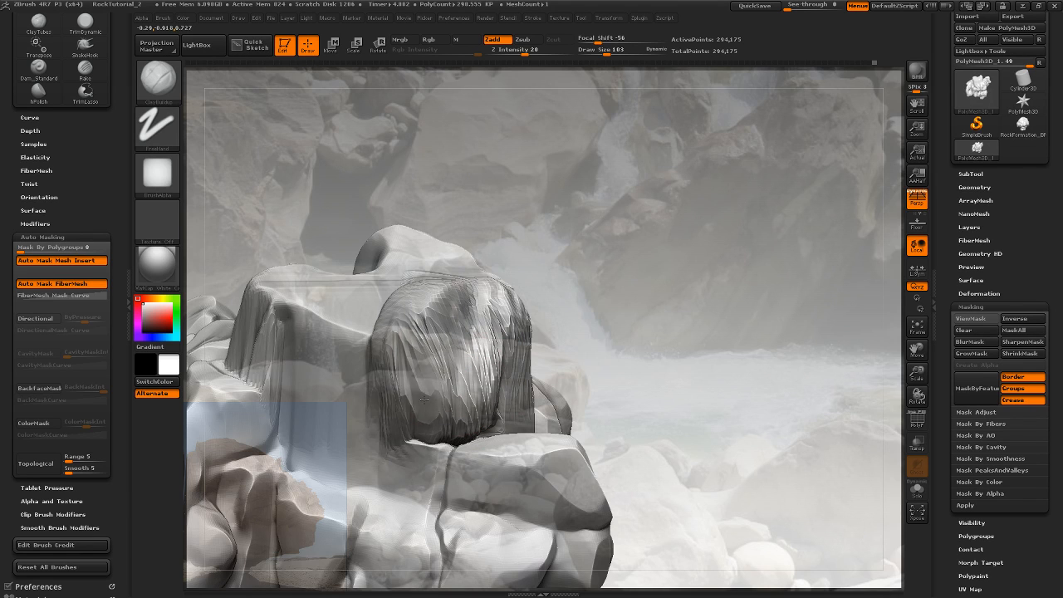
# Add more ClayBuildup lumps around the raised block's sides and corners, filling the wall between them
pyautogui.moveTo(634, 313); pyautogui.dragTo(523, 350)
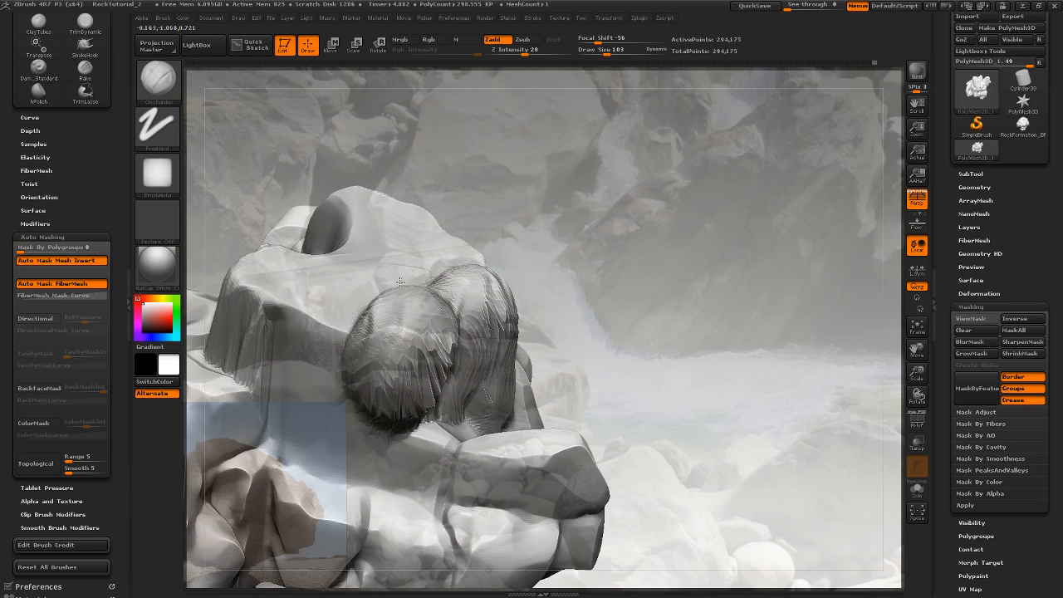
pyautogui.moveTo(360, 300)
pyautogui.mouseDown()
pyautogui.moveTo(339, 380)
pyautogui.moveTo(375, 475)
pyautogui.mouseUp()
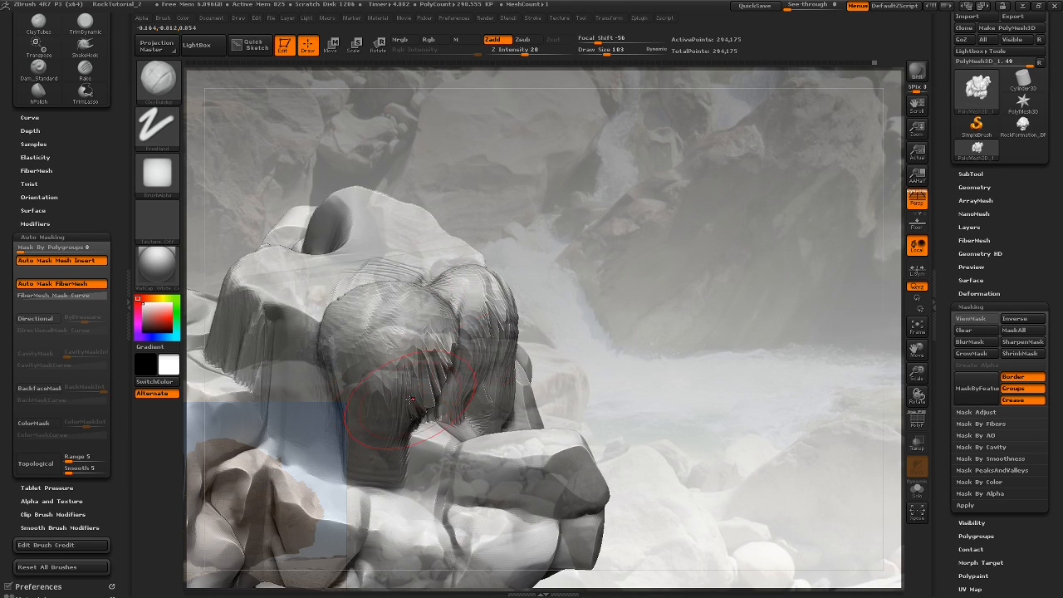
pyautogui.moveTo(610, 337)
pyautogui.mouseDown()
pyautogui.moveTo(590, 316)
pyautogui.moveTo(570, 325)
pyautogui.moveTo(686, 302)
pyautogui.moveTo(490, 366)
pyautogui.mouseUp()
pyautogui.moveTo(602, 287); pyautogui.dragTo(501, 339)
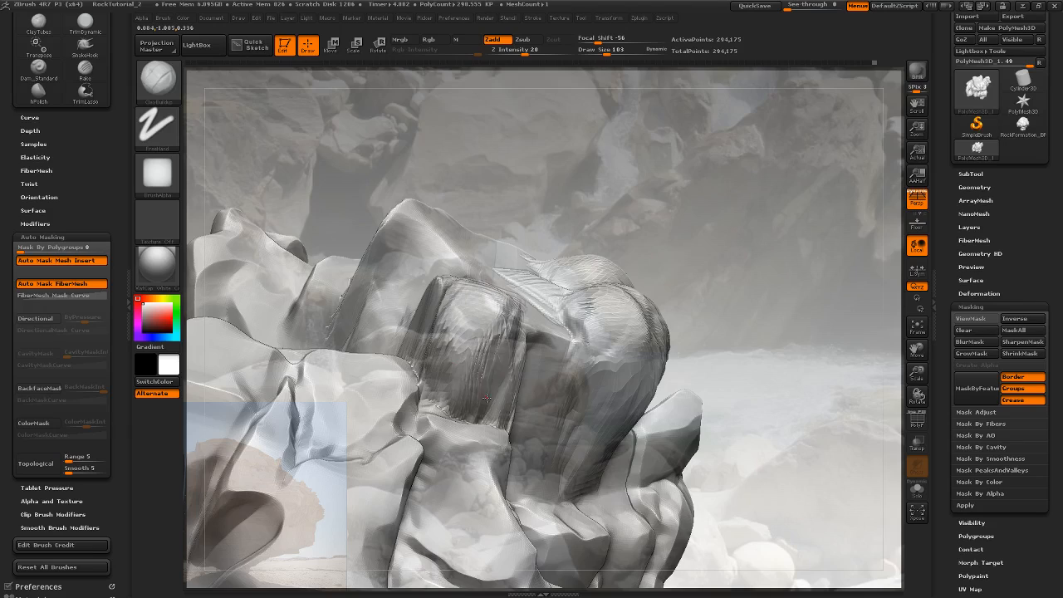
pyautogui.moveTo(686, 278); pyautogui.dragTo(506, 318)
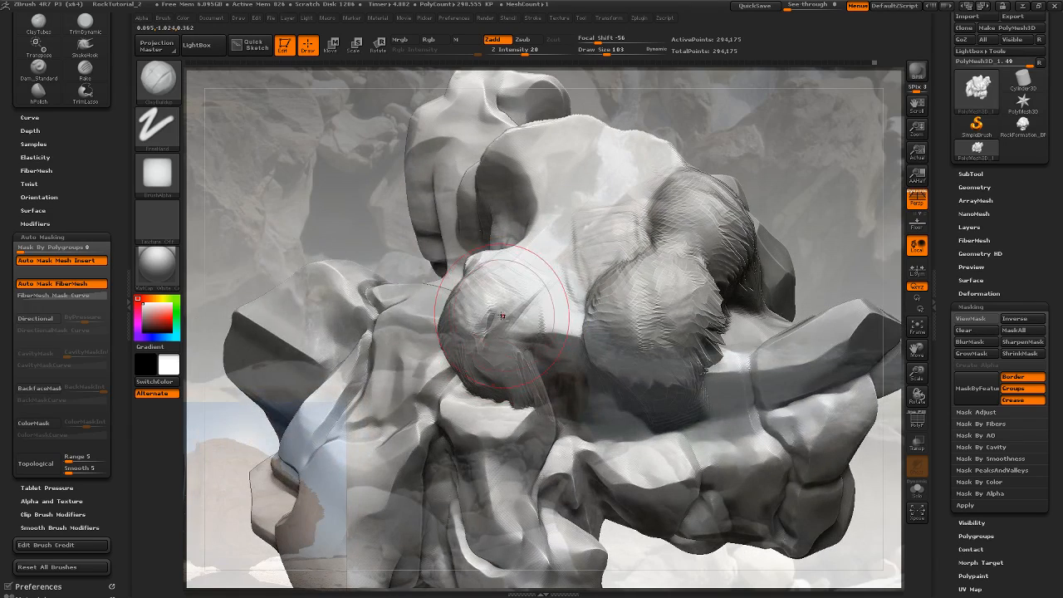
pyautogui.moveTo(712, 147); pyautogui.dragTo(689, 231)
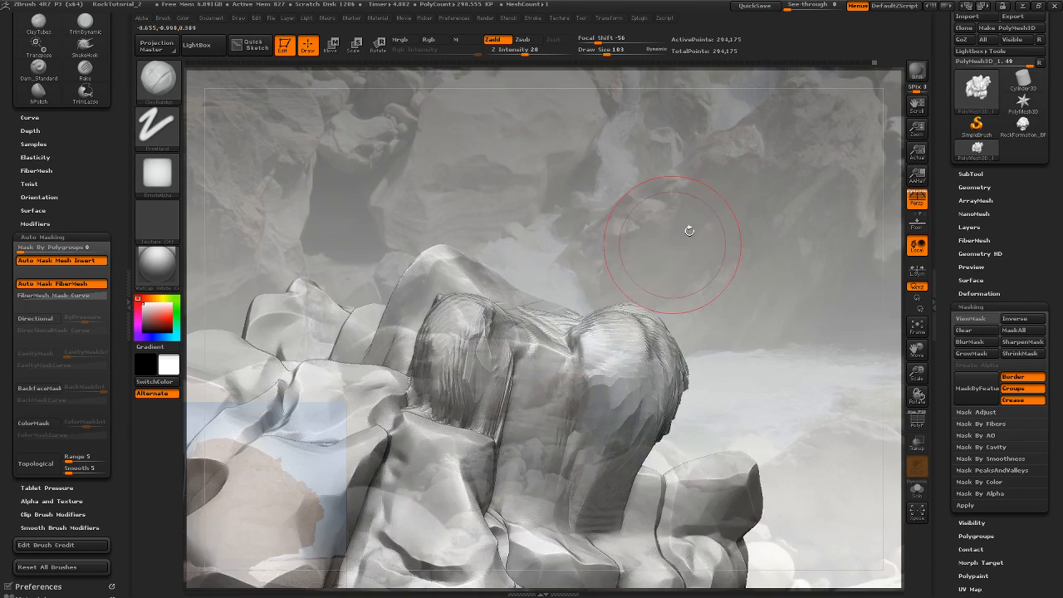
pyautogui.moveTo(519, 388); pyautogui.dragTo(525, 462)
pyautogui.moveTo(538, 353); pyautogui.dragTo(526, 469)
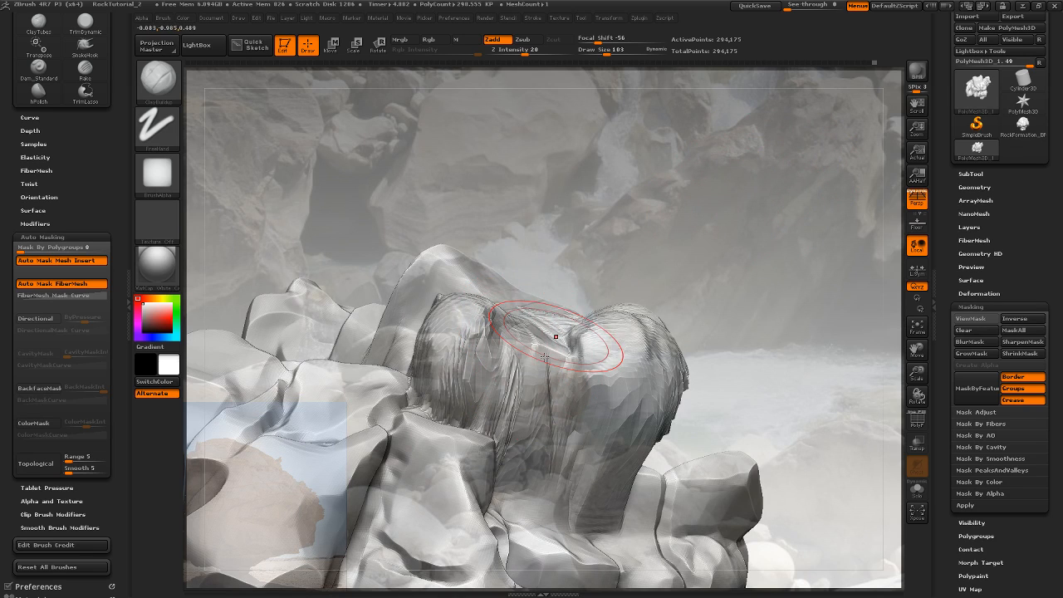
# Enable backface masking for ClayBuildup and build up the block's thin top edge and adjoining side
pyautogui.click(39, 388)
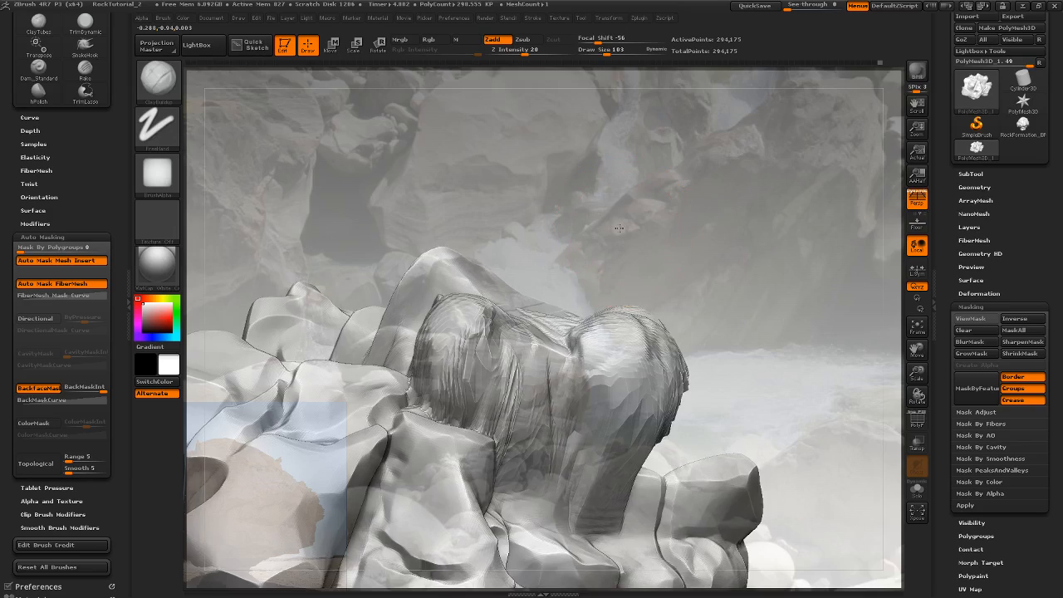
pyautogui.moveTo(343, 241); pyautogui.dragTo(446, 339)
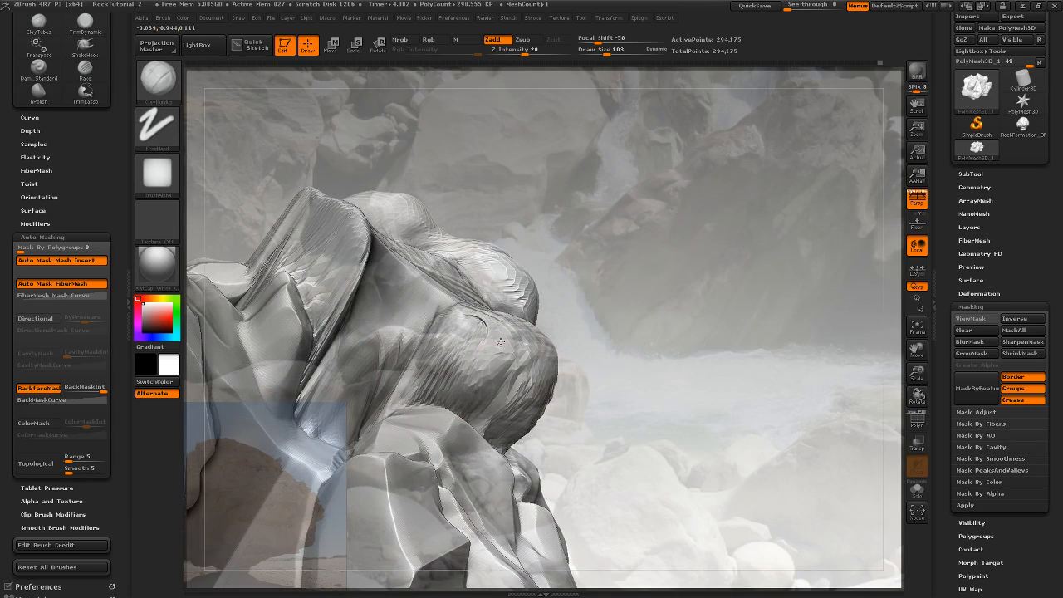
pyautogui.moveTo(621, 261); pyautogui.dragTo(536, 277)
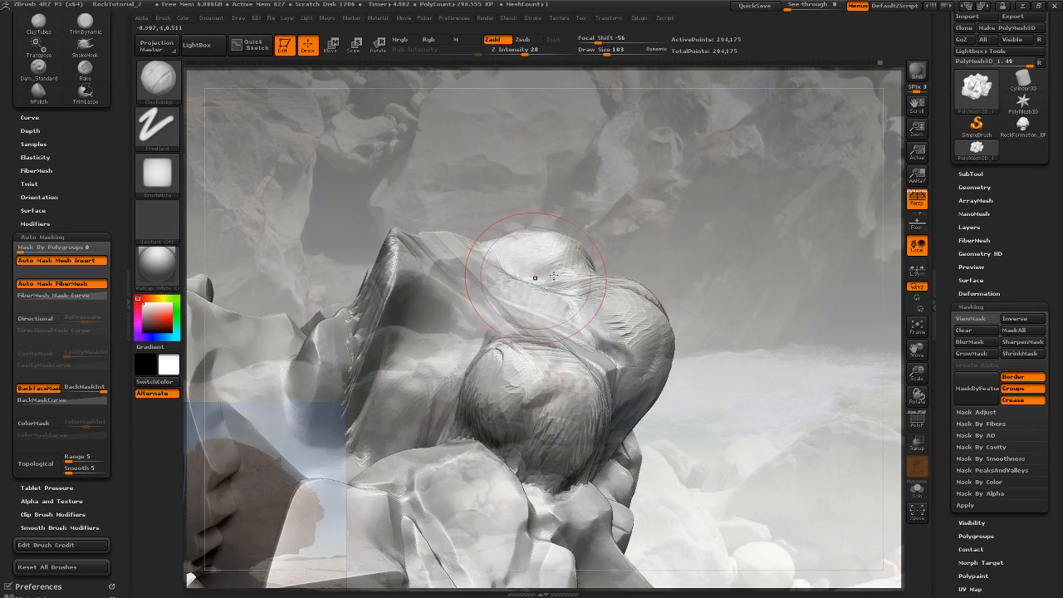
pyautogui.moveTo(645, 207); pyautogui.dragTo(444, 318)
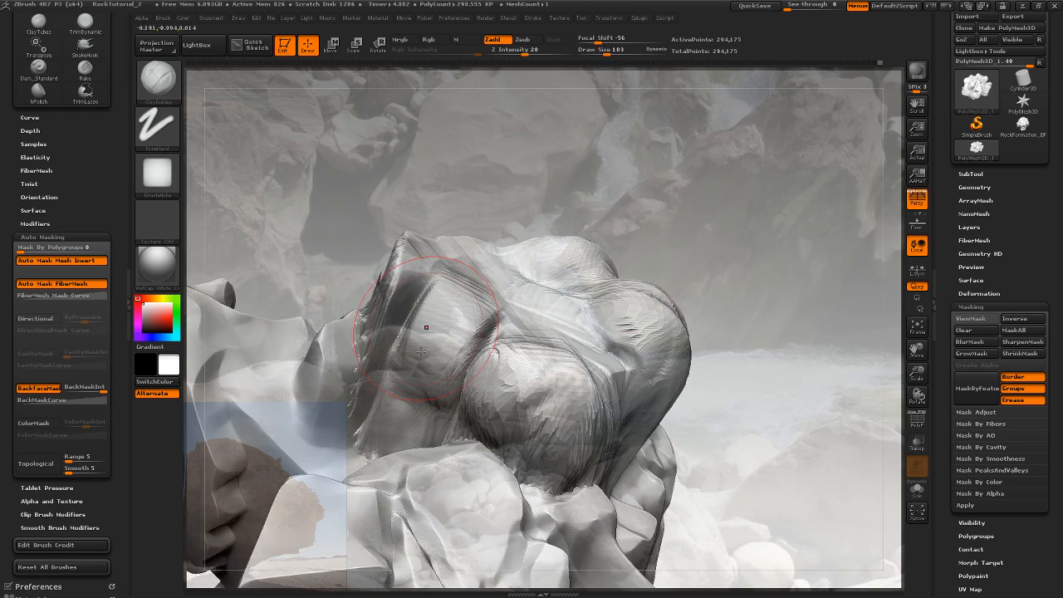
# Thicken the block's thin outer rim and underside with overlapping ClayBuildup strokes
pyautogui.moveTo(663, 217)
pyautogui.mouseDown()
pyautogui.moveTo(725, 237)
pyautogui.moveTo(716, 214)
pyautogui.moveTo(643, 196)
pyautogui.mouseUp()
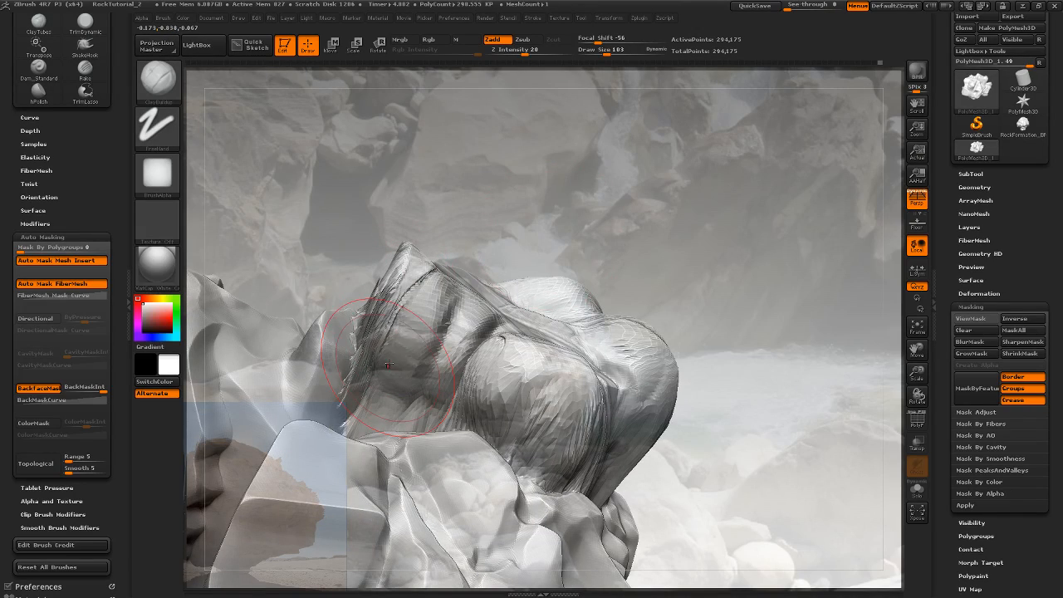
pyautogui.moveTo(669, 190)
pyautogui.mouseDown()
pyautogui.moveTo(624, 254)
pyautogui.moveTo(680, 307)
pyautogui.moveTo(552, 287)
pyautogui.mouseUp()
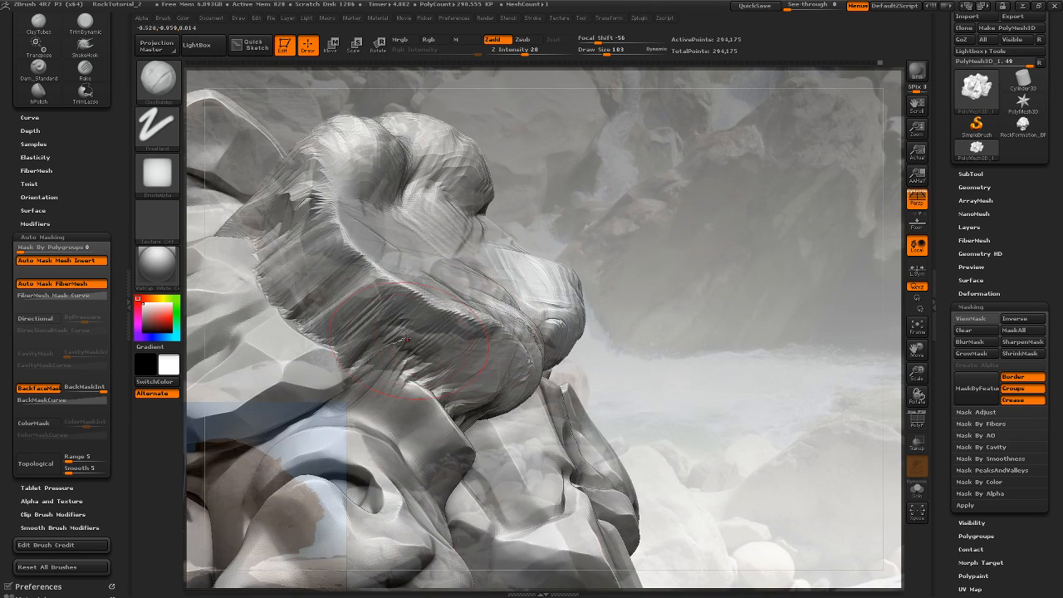
pyautogui.moveTo(605, 244); pyautogui.dragTo(522, 345)
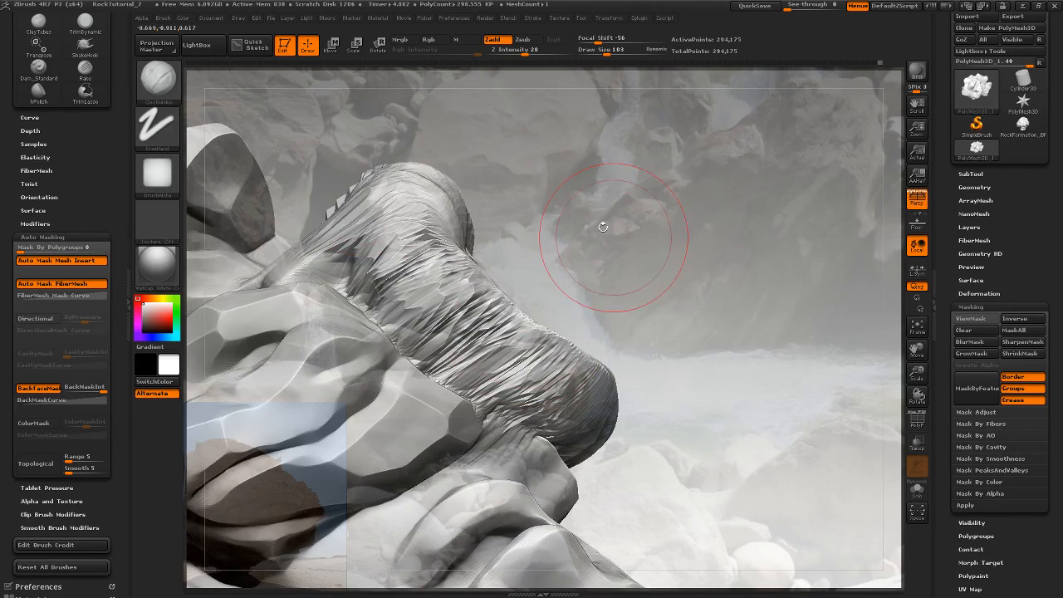
pyautogui.moveTo(593, 250); pyautogui.dragTo(561, 290)
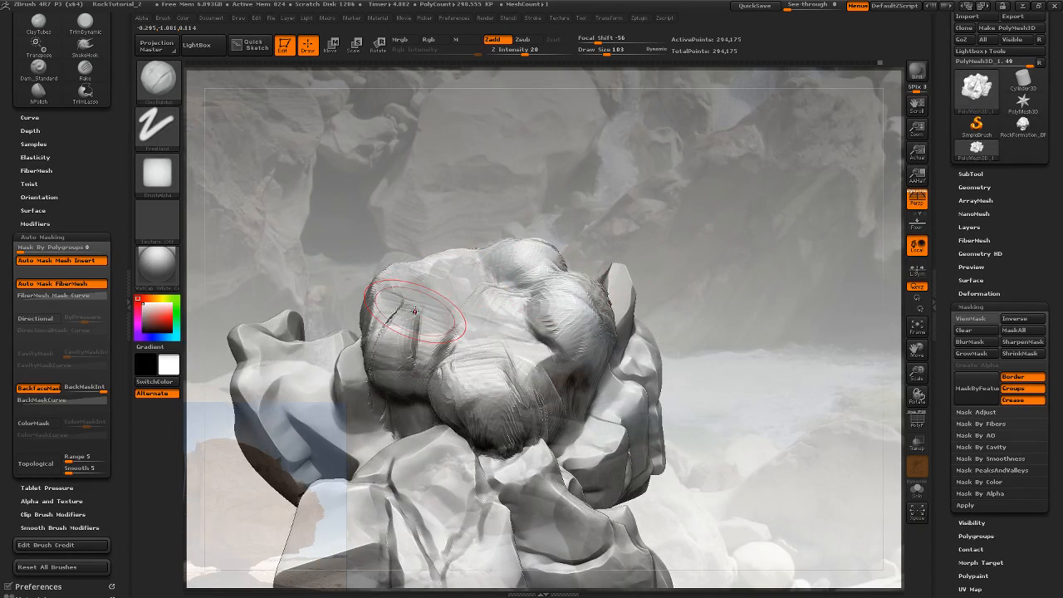
# Polish the built-up clay lumps with hPolish and remesh the rock with DynaMesh
pyautogui.press('b')
pyautogui.press('h')
pyautogui.press('p')
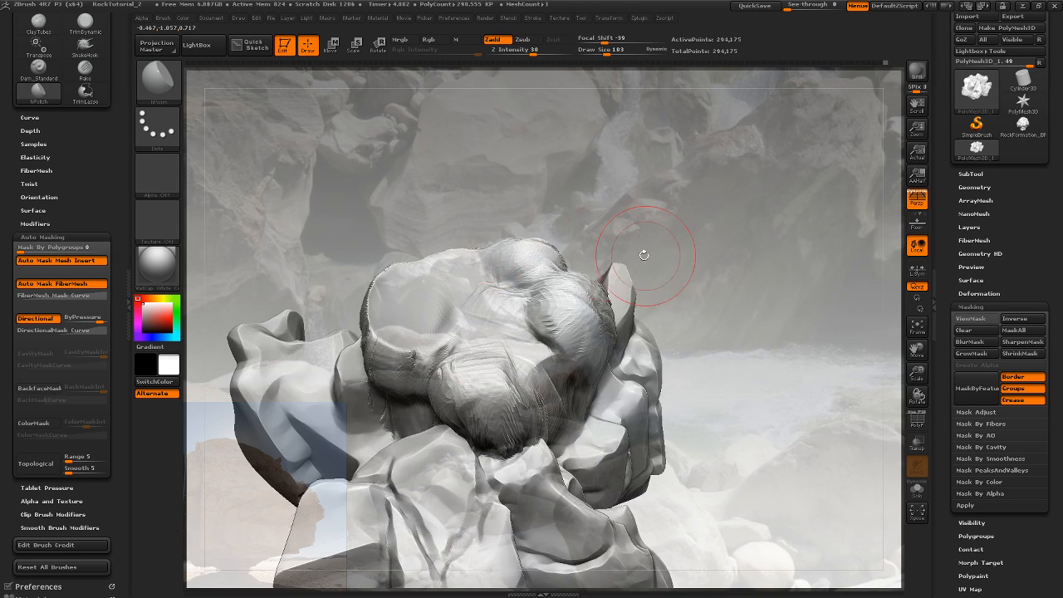
pyautogui.moveTo(644, 255); pyautogui.dragTo(422, 360)
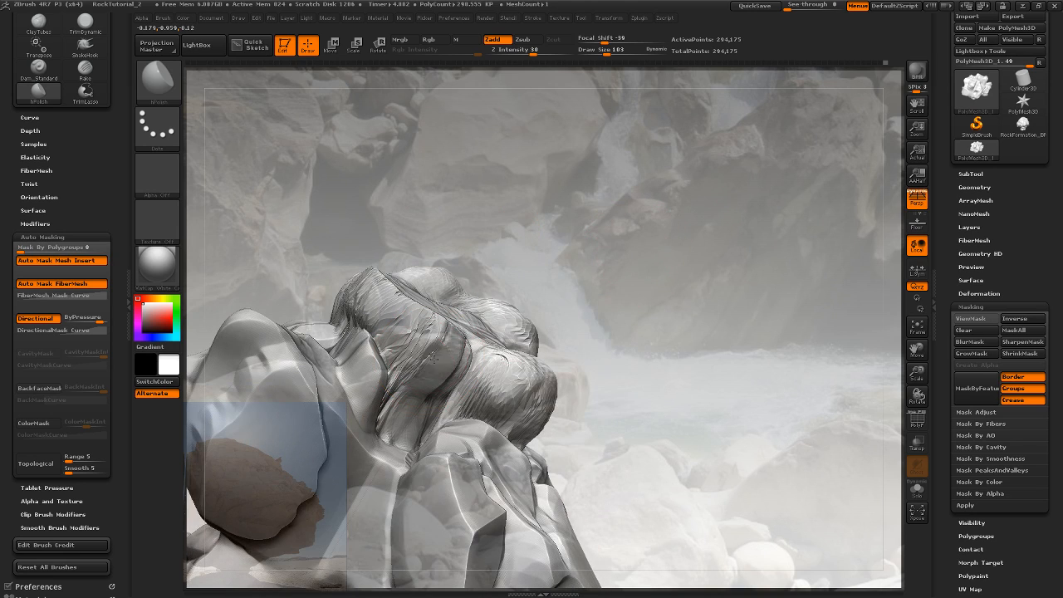
pyautogui.moveTo(579, 300)
pyautogui.mouseDown()
pyautogui.moveTo(665, 308)
pyautogui.moveTo(724, 345)
pyautogui.mouseUp()
pyautogui.hotkey('ctrl', 'z')
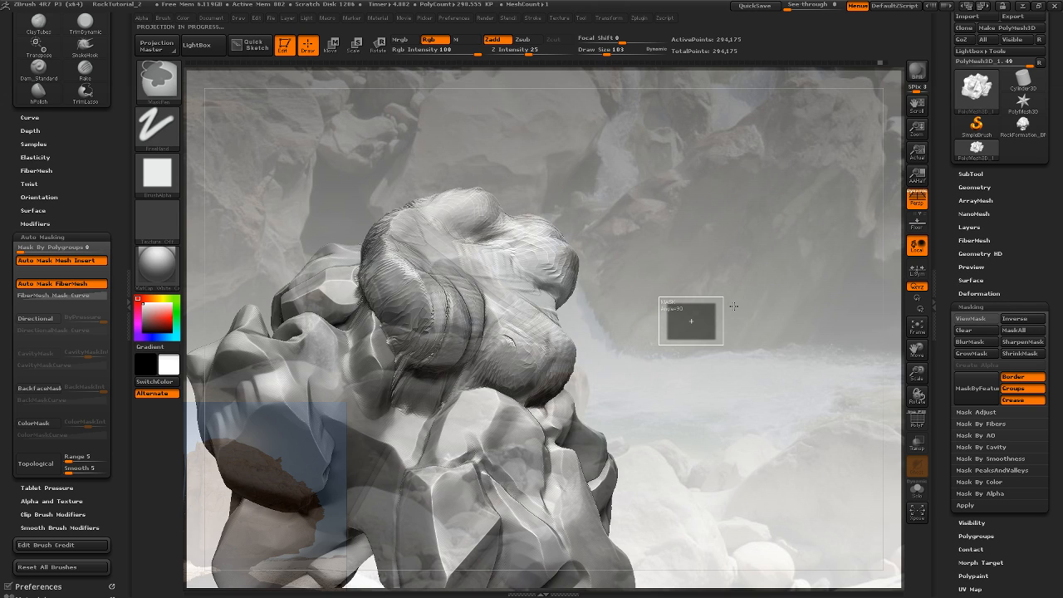
pyautogui.keyDown('ctrl'); pyautogui.moveTo(734, 307); pyautogui.dragTo(734, 306); pyautogui.keyUp('ctrl')
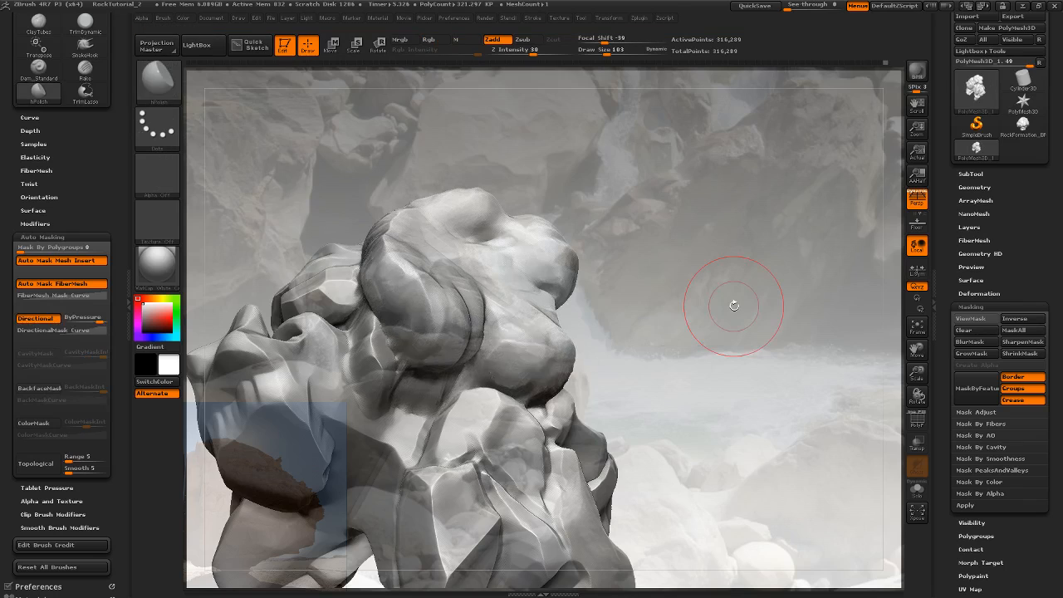
# Flatten the rounded lumps on the block's front and sides into planes with hPolish at draw size 103
pyautogui.moveTo(670, 319); pyautogui.dragTo(553, 282)
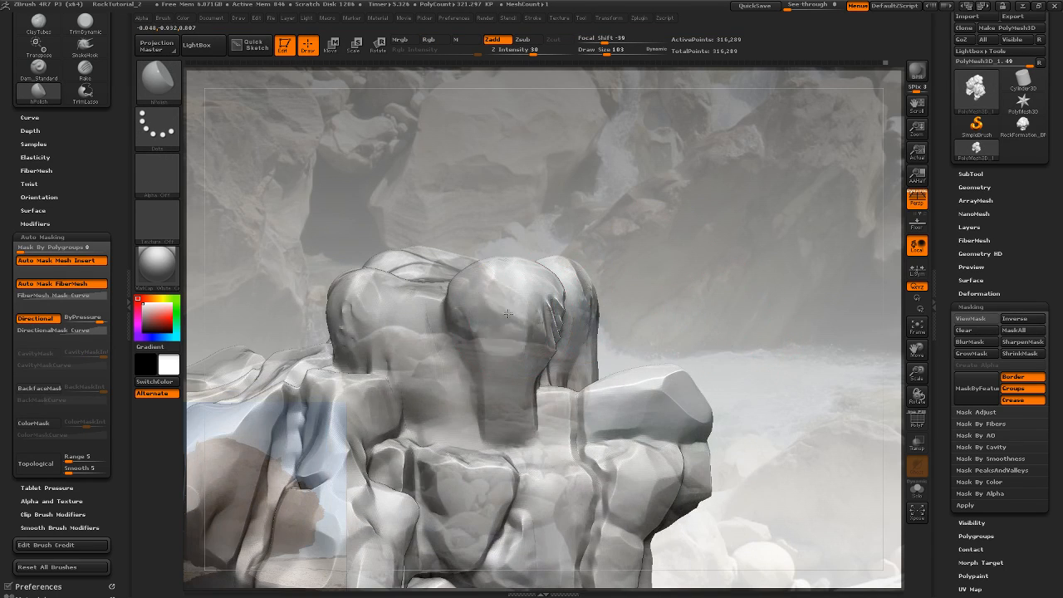
pyautogui.moveTo(632, 261)
pyautogui.mouseDown()
pyautogui.moveTo(648, 332)
pyautogui.moveTo(633, 388)
pyautogui.moveTo(623, 381)
pyautogui.moveTo(639, 400)
pyautogui.moveTo(674, 401)
pyautogui.moveTo(601, 374)
pyautogui.moveTo(629, 288)
pyautogui.moveTo(636, 400)
pyautogui.mouseUp()
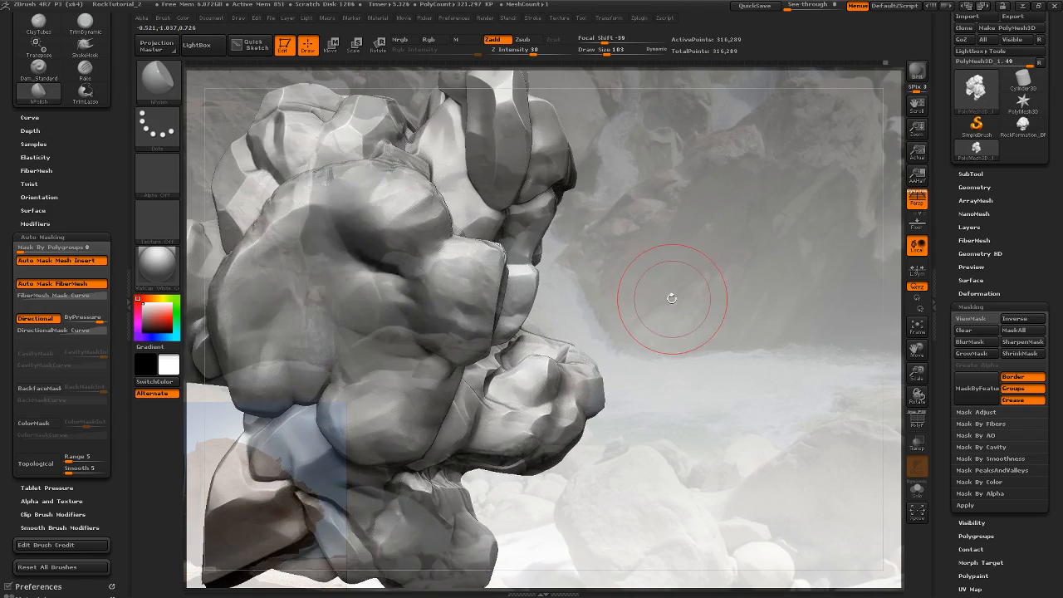
pyautogui.moveTo(672, 298)
pyautogui.mouseDown()
pyautogui.moveTo(573, 203)
pyautogui.moveTo(573, 258)
pyautogui.mouseUp()
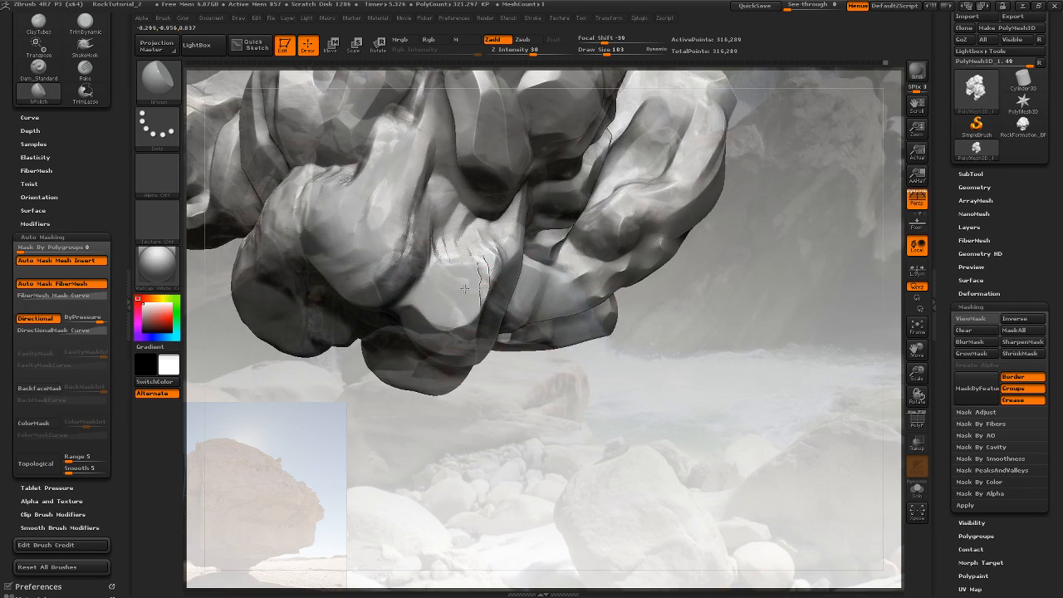
pyautogui.moveTo(584, 403); pyautogui.dragTo(536, 355)
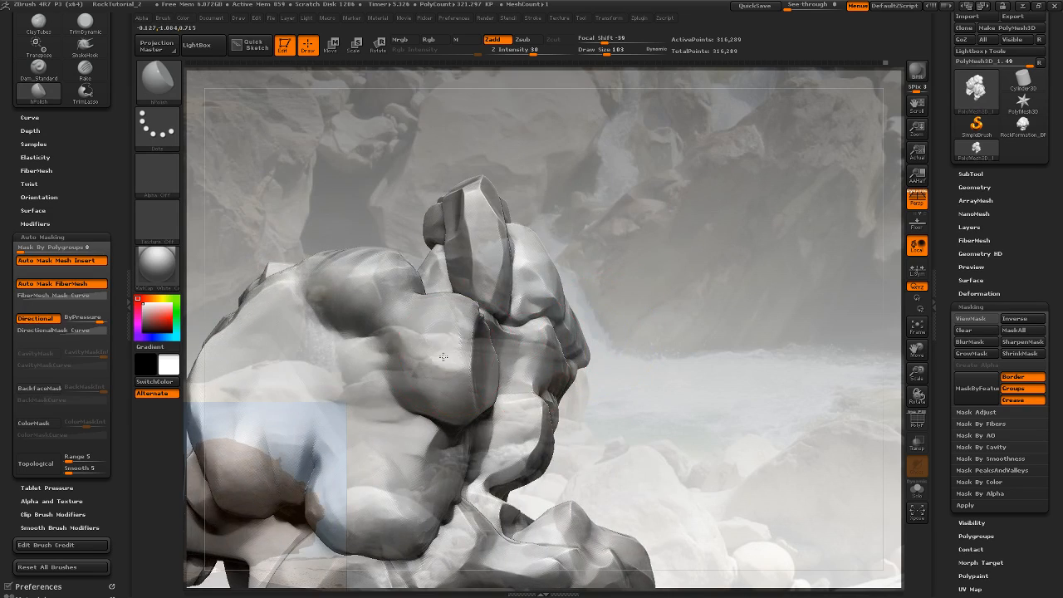
pyautogui.moveTo(601, 301)
pyautogui.mouseDown()
pyautogui.moveTo(522, 357)
pyautogui.moveTo(467, 379)
pyautogui.mouseUp()
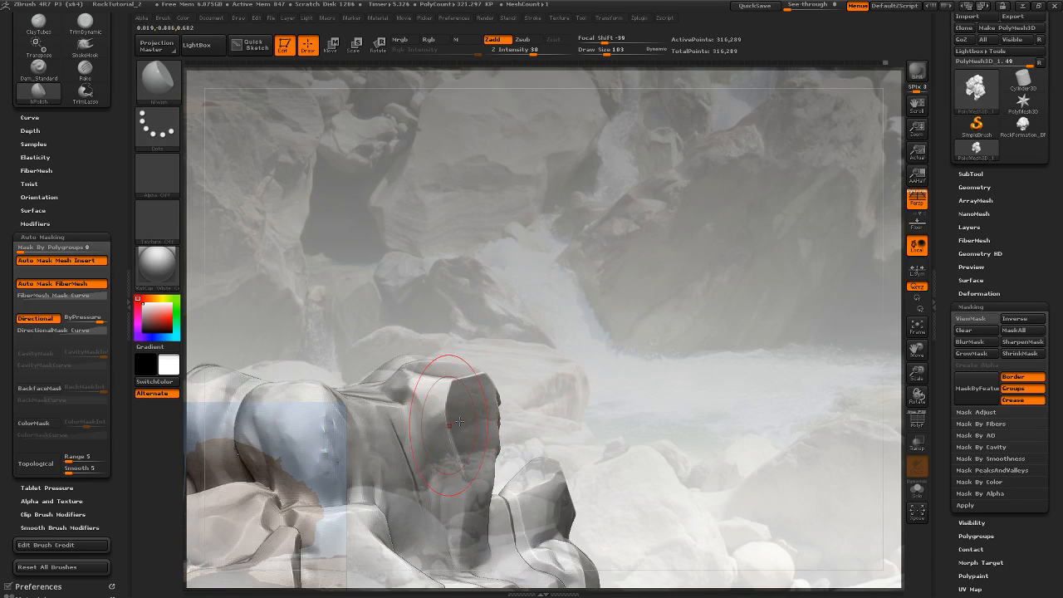
# Cut broad hPolish facets into the bulges on the block's upper face and shoulder
pyautogui.moveTo(552, 341)
pyautogui.mouseDown()
pyautogui.moveTo(487, 368)
pyautogui.moveTo(720, 221)
pyautogui.moveTo(787, 155)
pyautogui.moveTo(503, 311)
pyautogui.mouseUp()
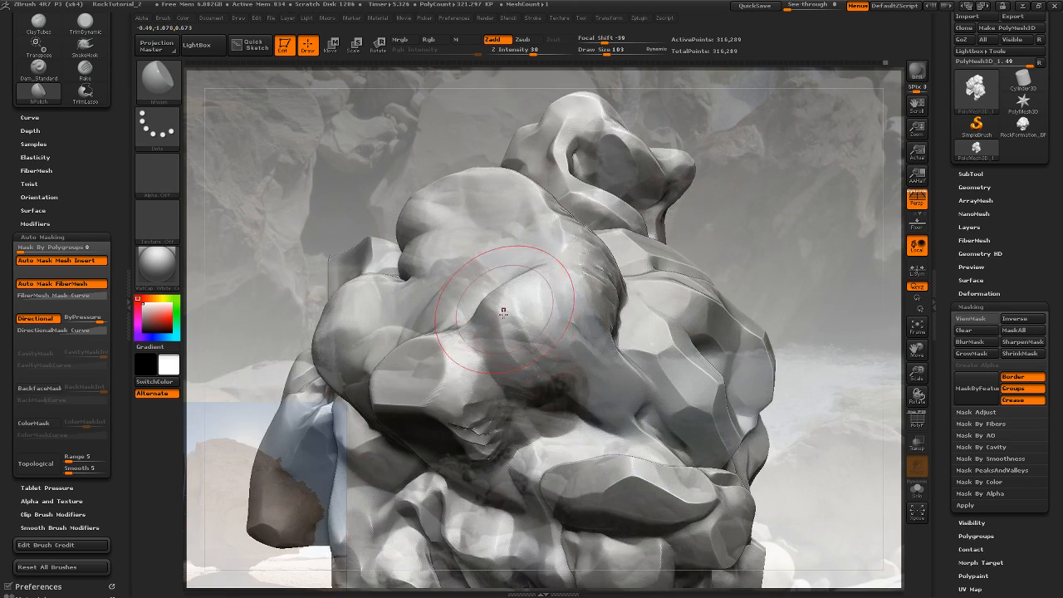
pyautogui.moveTo(822, 192); pyautogui.dragTo(579, 337)
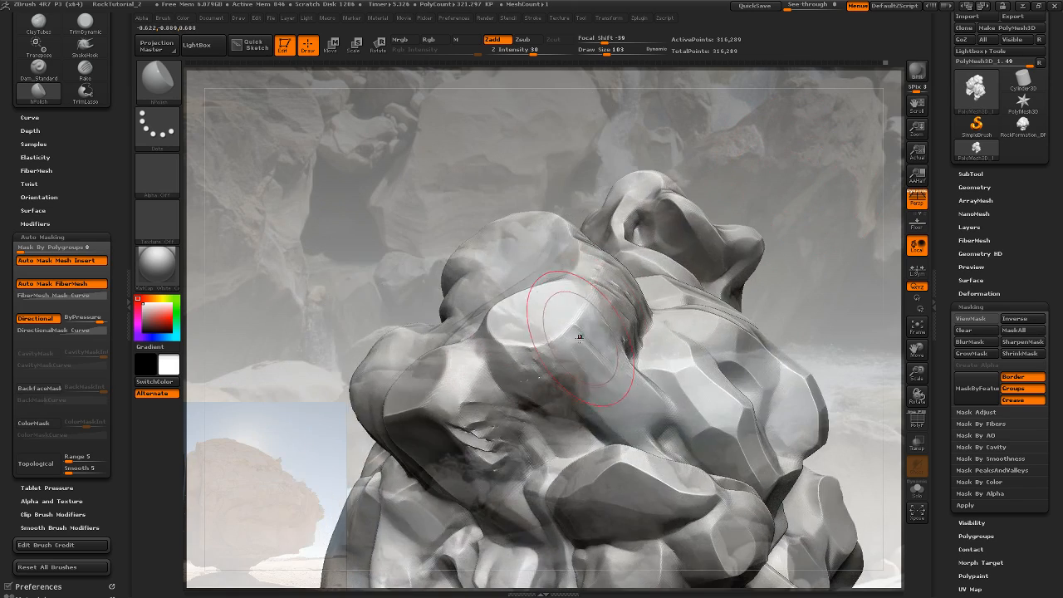
pyautogui.moveTo(772, 249); pyautogui.dragTo(664, 321)
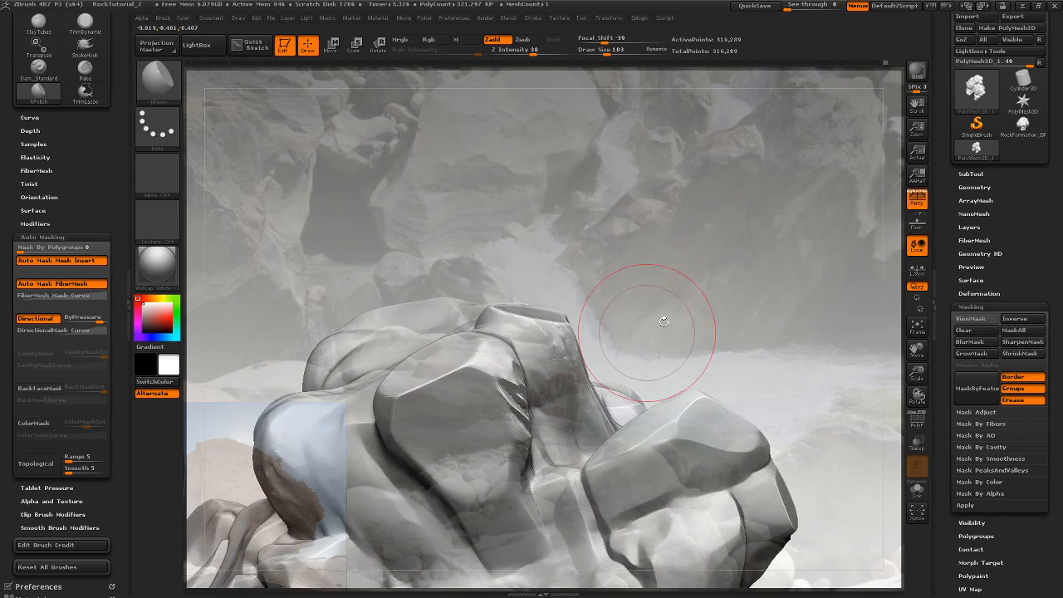
# Reduce the draw size to 46 and polish the narrow recess between the faceted lumps
pyautogui.moveTo(609, 50); pyautogui.dragTo(602, 50)
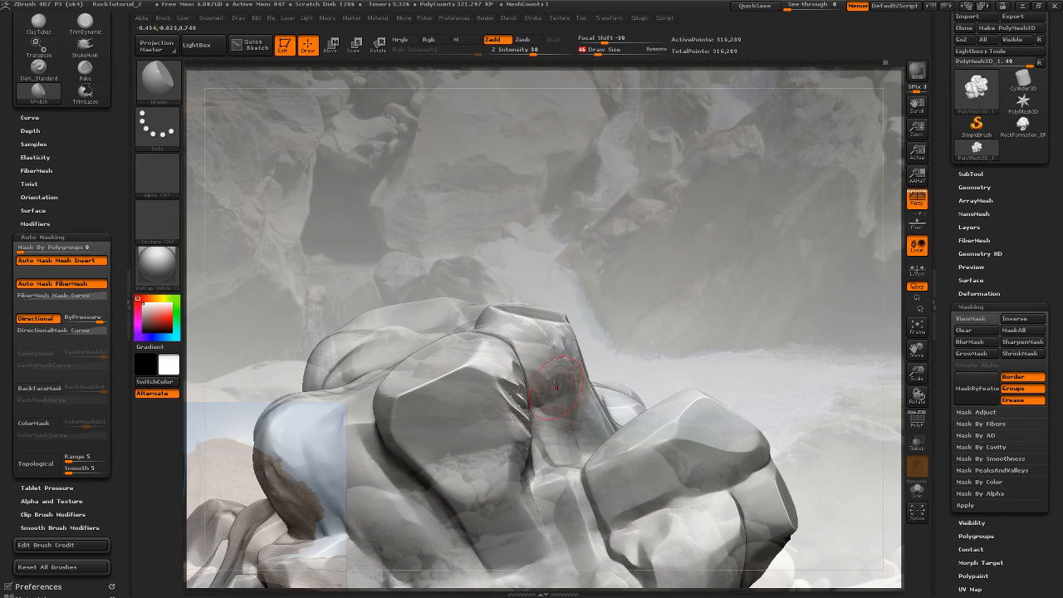
pyautogui.moveTo(553, 350); pyautogui.dragTo(559, 376)
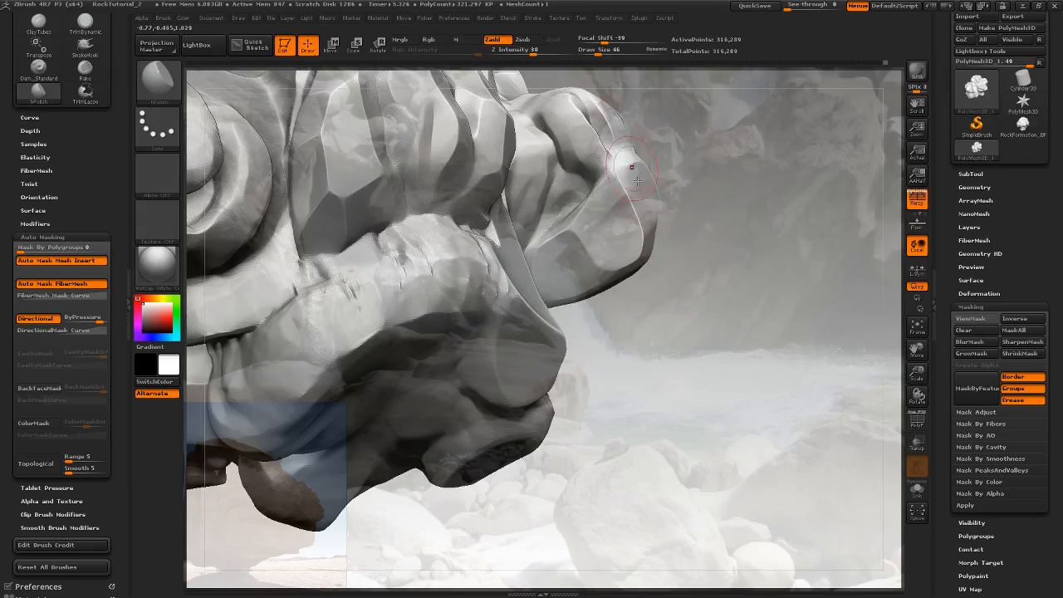
pyautogui.moveTo(597, 50); pyautogui.dragTo(631, 51)
pyautogui.moveTo(689, 285)
pyautogui.mouseDown()
pyautogui.moveTo(688, 344)
pyautogui.moveTo(652, 357)
pyautogui.moveTo(696, 340)
pyautogui.moveTo(664, 357)
pyautogui.mouseUp()
pyautogui.moveTo(582, 320)
pyautogui.mouseDown()
pyautogui.moveTo(551, 296)
pyautogui.moveTo(565, 306)
pyautogui.mouseUp()
pyautogui.hotkey('ctrl', 'z')
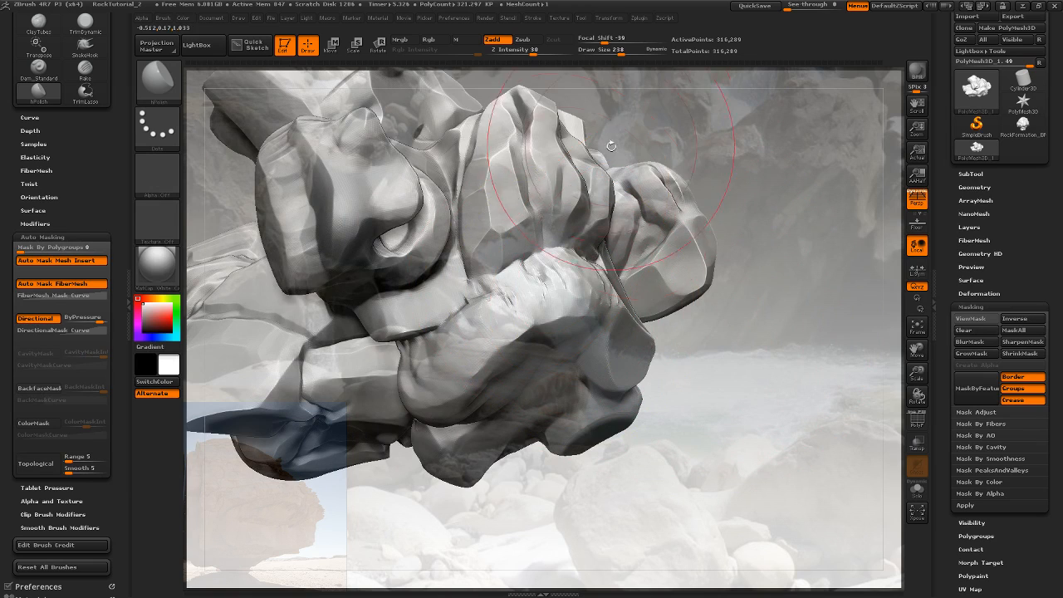
# Set the draw size to 156 and flatten the wrinkled bulge below the faceted boulder with hPolish
pyautogui.moveTo(623, 52); pyautogui.dragTo(613, 51)
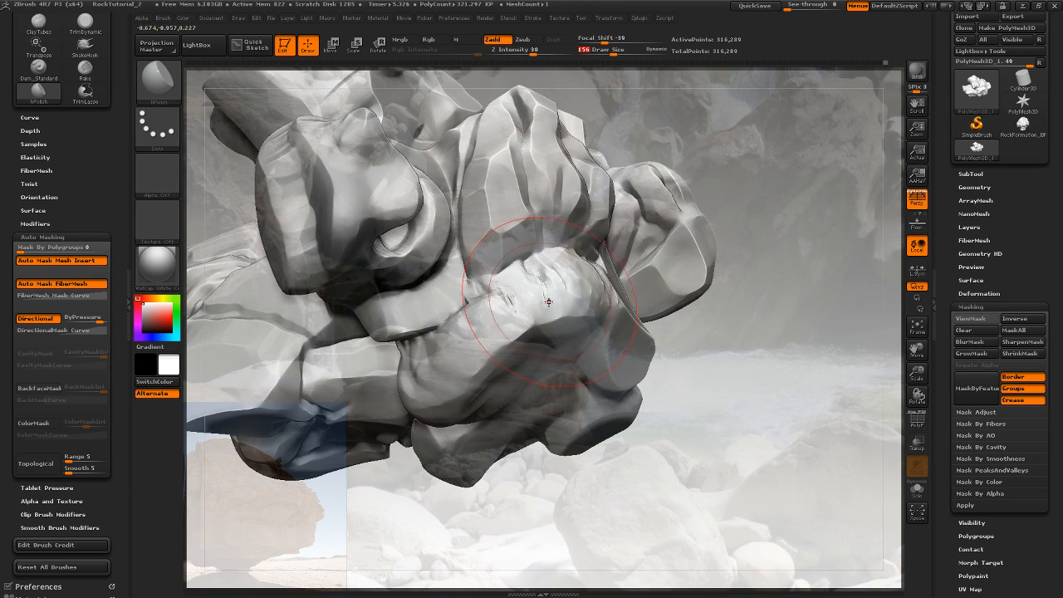
pyautogui.moveTo(713, 296)
pyautogui.mouseDown()
pyautogui.moveTo(644, 320)
pyautogui.moveTo(607, 299)
pyautogui.moveTo(677, 332)
pyautogui.mouseUp()
pyautogui.moveTo(549, 296); pyautogui.dragTo(510, 341)
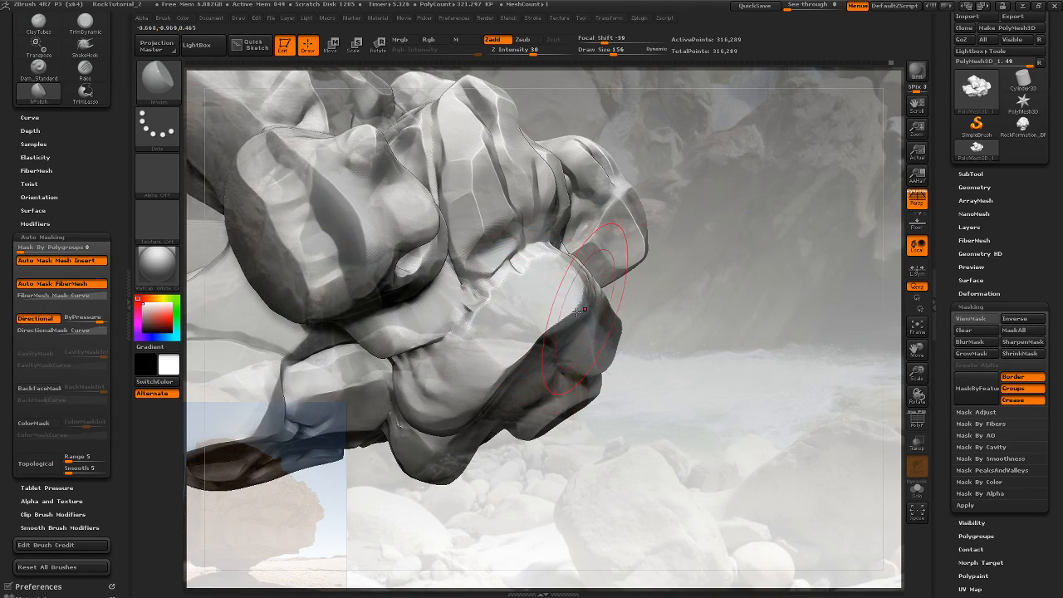
# Set the draw size to 100 and flatten the rounded bulges around the recess and wrinkled lump with hPolish
pyautogui.moveTo(657, 290)
pyautogui.mouseDown()
pyautogui.moveTo(677, 286)
pyautogui.moveTo(657, 332)
pyautogui.moveTo(463, 329)
pyautogui.mouseUp()
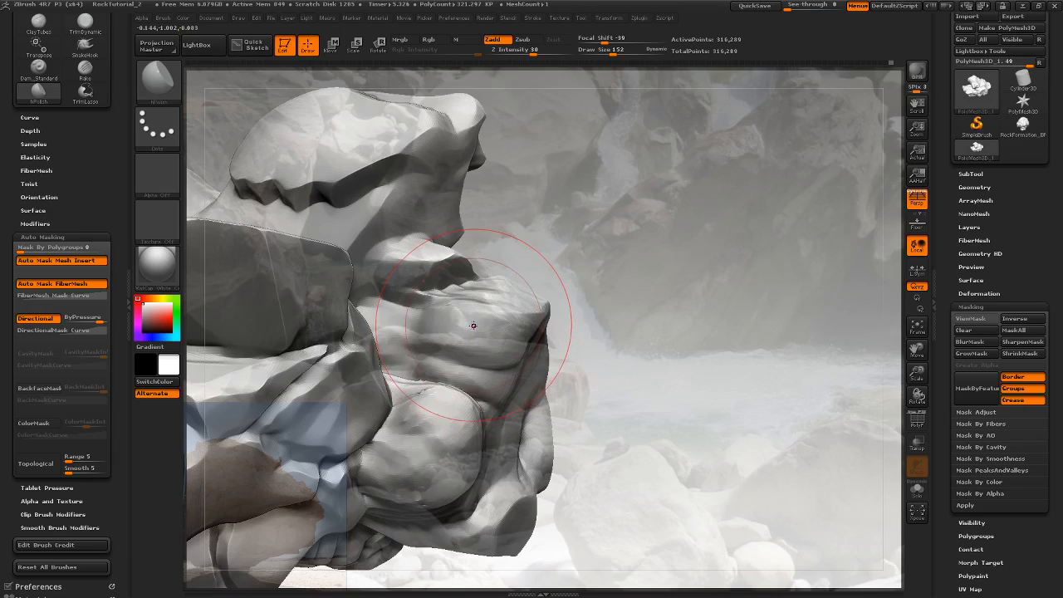
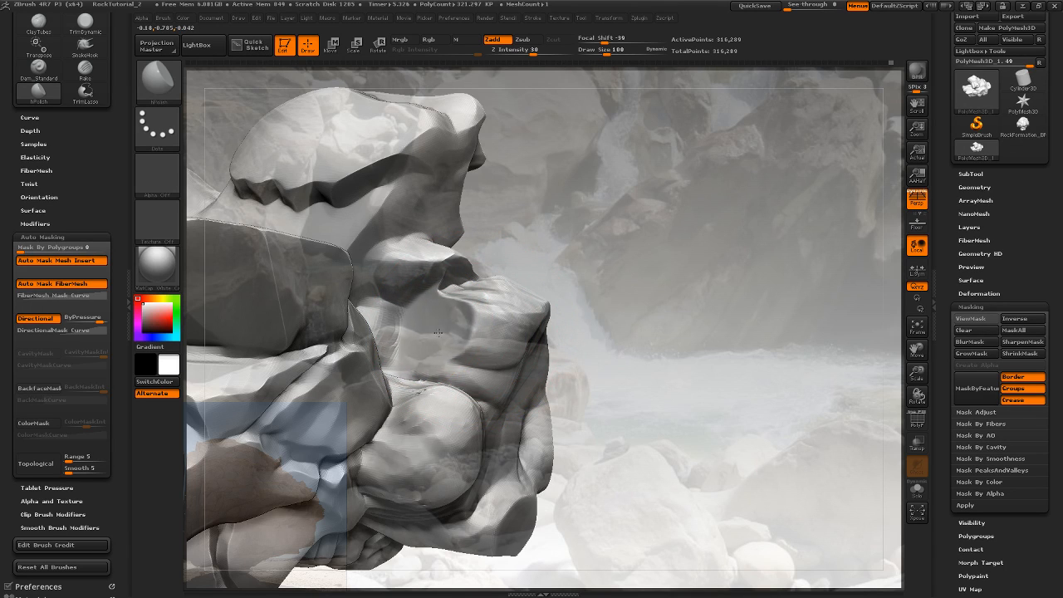
pyautogui.moveTo(459, 318); pyautogui.dragTo(488, 332)
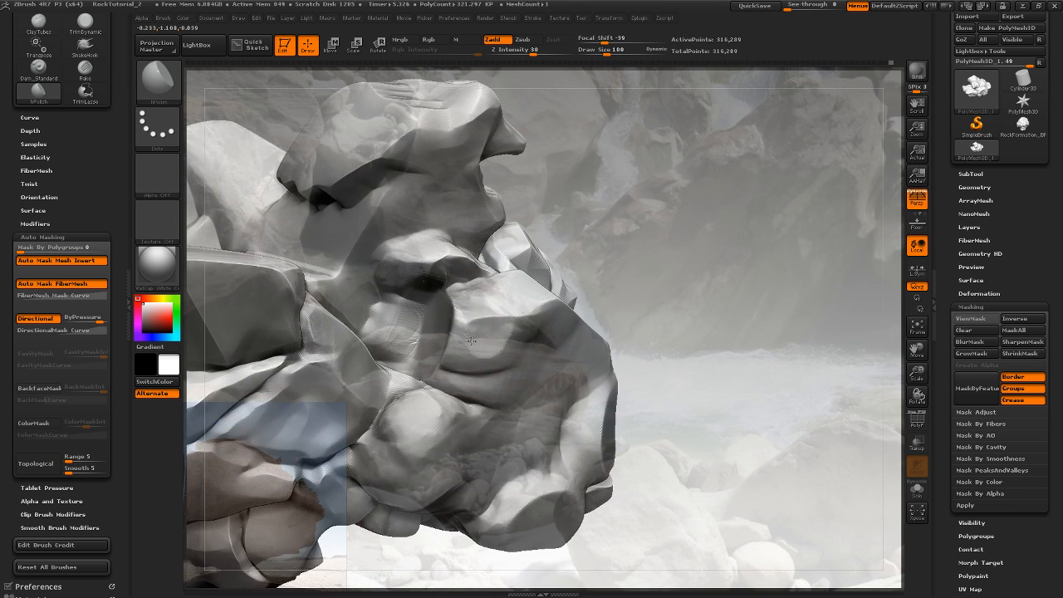
pyautogui.moveTo(612, 272)
pyautogui.mouseDown()
pyautogui.moveTo(648, 307)
pyautogui.moveTo(658, 428)
pyautogui.moveTo(740, 332)
pyautogui.moveTo(748, 268)
pyautogui.moveTo(689, 336)
pyautogui.moveTo(527, 392)
pyautogui.mouseUp()
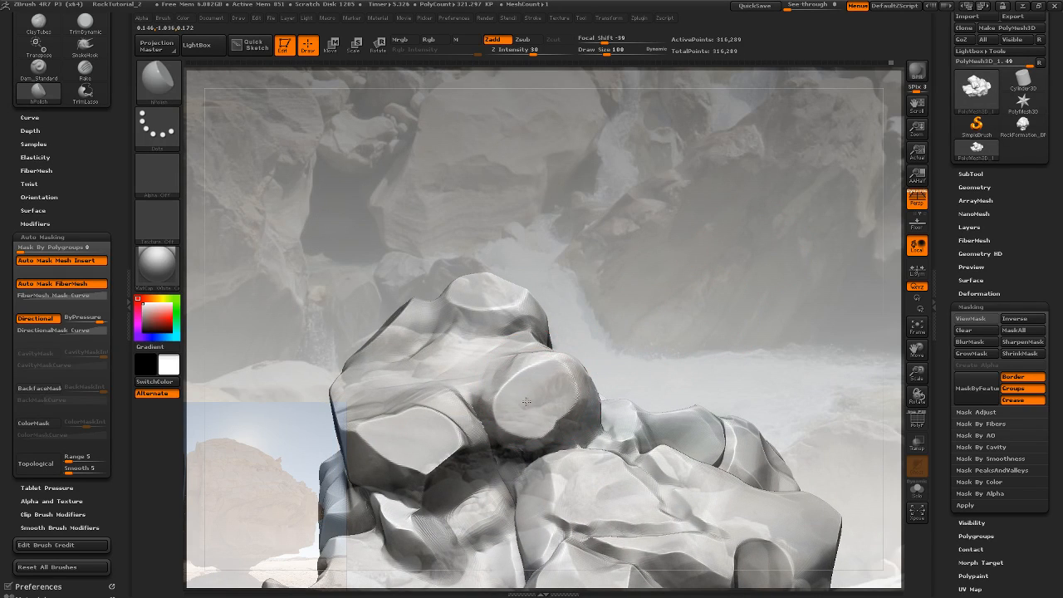
pyautogui.moveTo(645, 314)
pyautogui.mouseDown()
pyautogui.moveTo(708, 391)
pyautogui.moveTo(516, 340)
pyautogui.mouseUp()
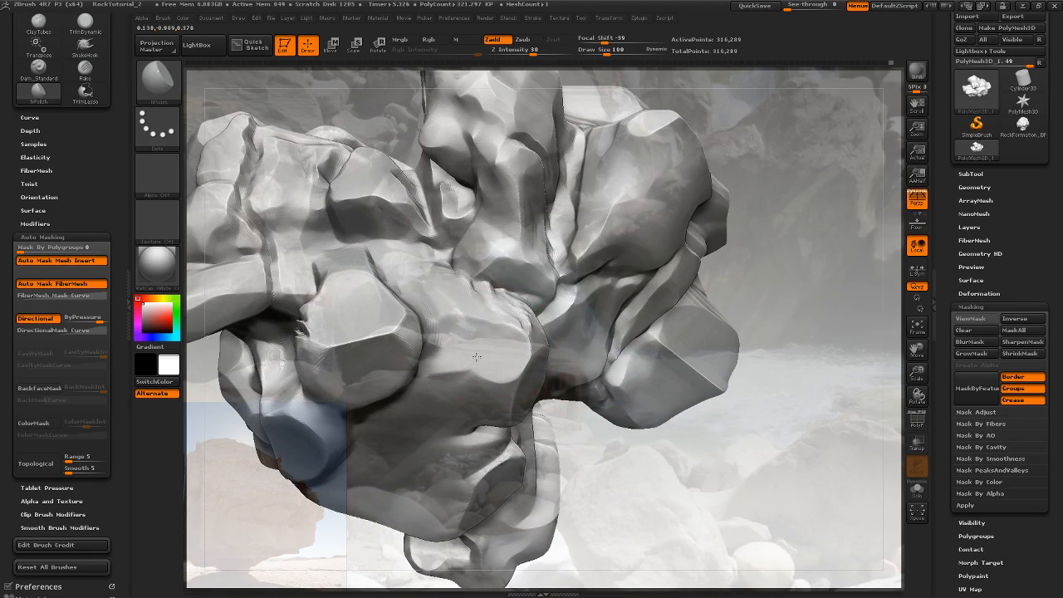
pyautogui.moveTo(767, 301); pyautogui.dragTo(553, 339)
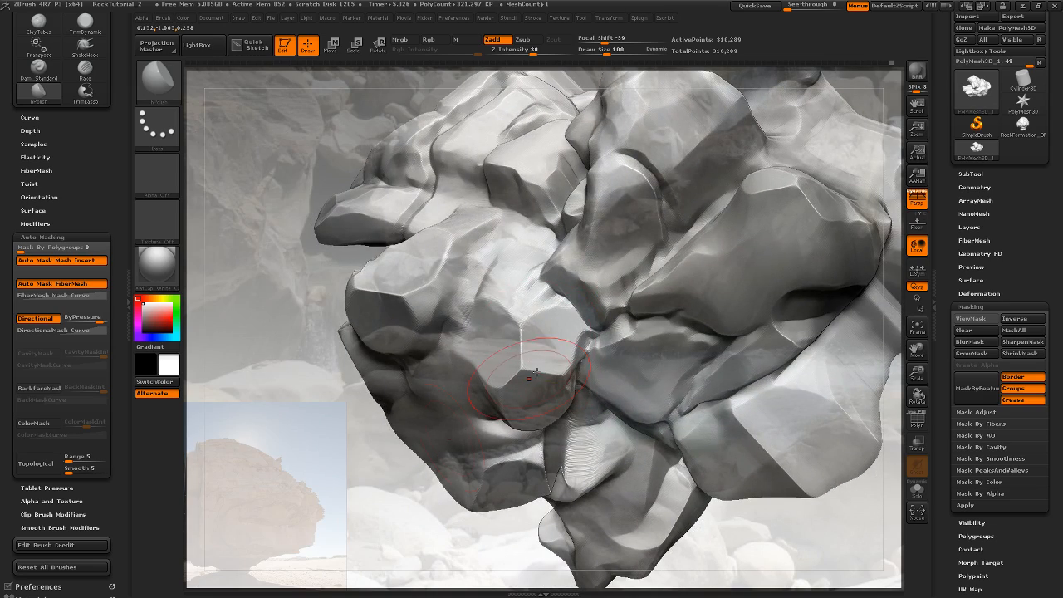
# Cut hPolish facets into the boulder's underside and the neighbouring rounded lumps at draw size 100
pyautogui.moveTo(379, 474); pyautogui.dragTo(501, 264)
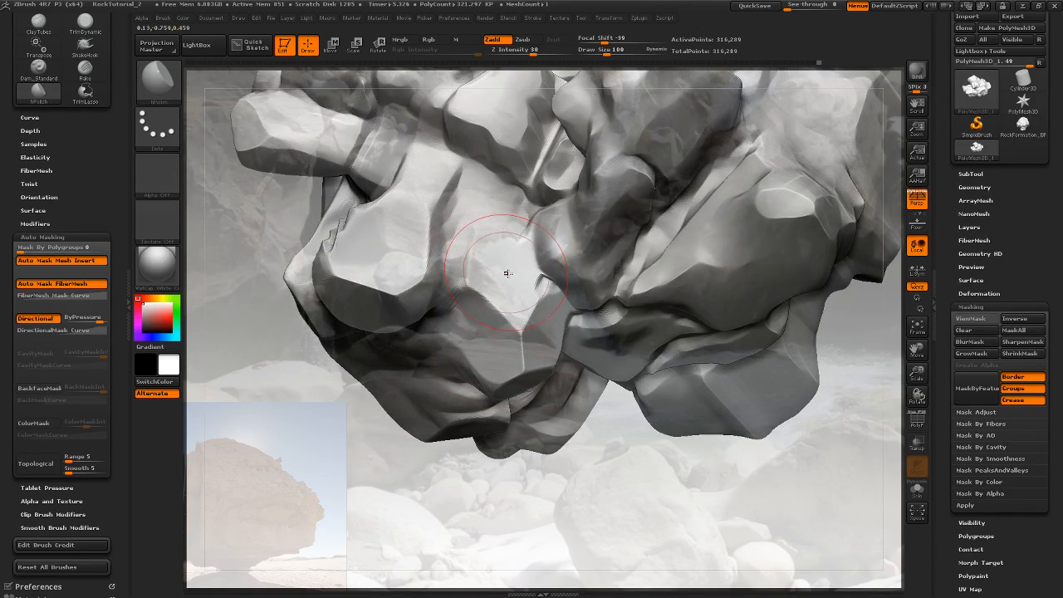
pyautogui.moveTo(368, 534); pyautogui.dragTo(510, 261)
pyautogui.moveTo(712, 225); pyautogui.dragTo(661, 211)
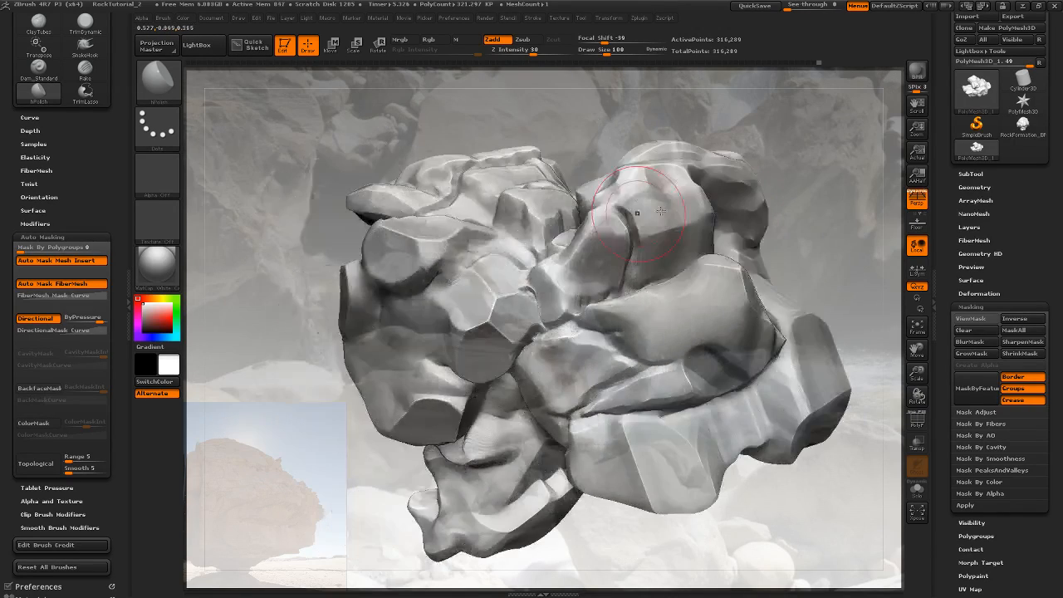
pyautogui.moveTo(426, 262); pyautogui.dragTo(451, 251)
pyautogui.moveTo(307, 316)
pyautogui.mouseDown()
pyautogui.moveTo(413, 262)
pyautogui.moveTo(707, 219)
pyautogui.moveTo(689, 239)
pyautogui.mouseUp()
pyautogui.moveTo(543, 253)
pyautogui.mouseDown()
pyautogui.moveTo(451, 278)
pyautogui.moveTo(475, 278)
pyautogui.mouseUp()
pyautogui.moveTo(579, 275)
pyautogui.mouseDown()
pyautogui.moveTo(662, 245)
pyautogui.moveTo(684, 278)
pyautogui.moveTo(636, 285)
pyautogui.moveTo(623, 308)
pyautogui.mouseUp()
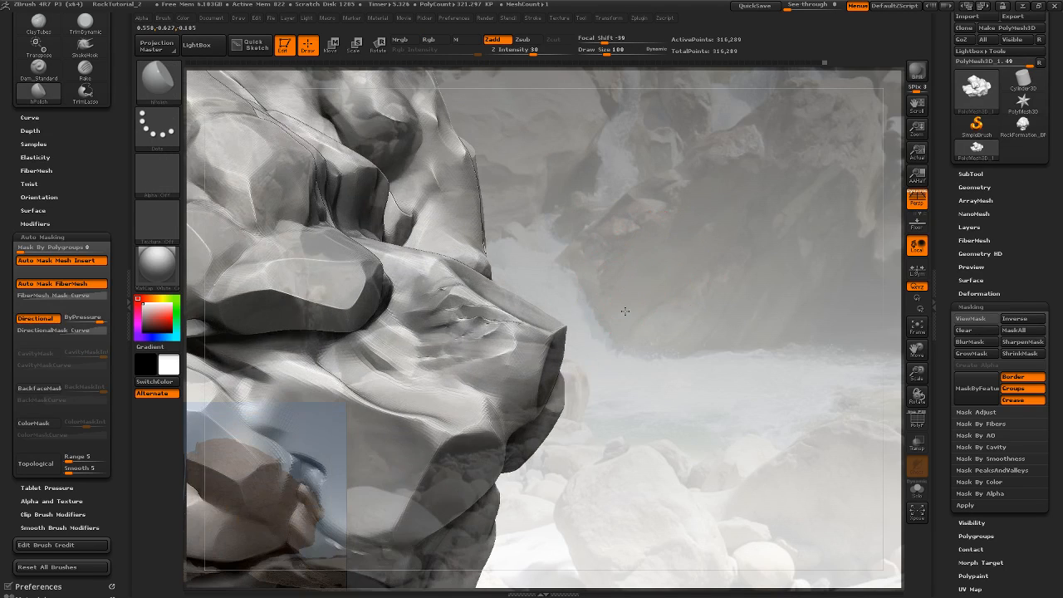
# Reduce the draw size to 69 and polish the rough patch beside the protruding ledge with hPolish
pyautogui.moveTo(596, 53); pyautogui.dragTo(602, 53)
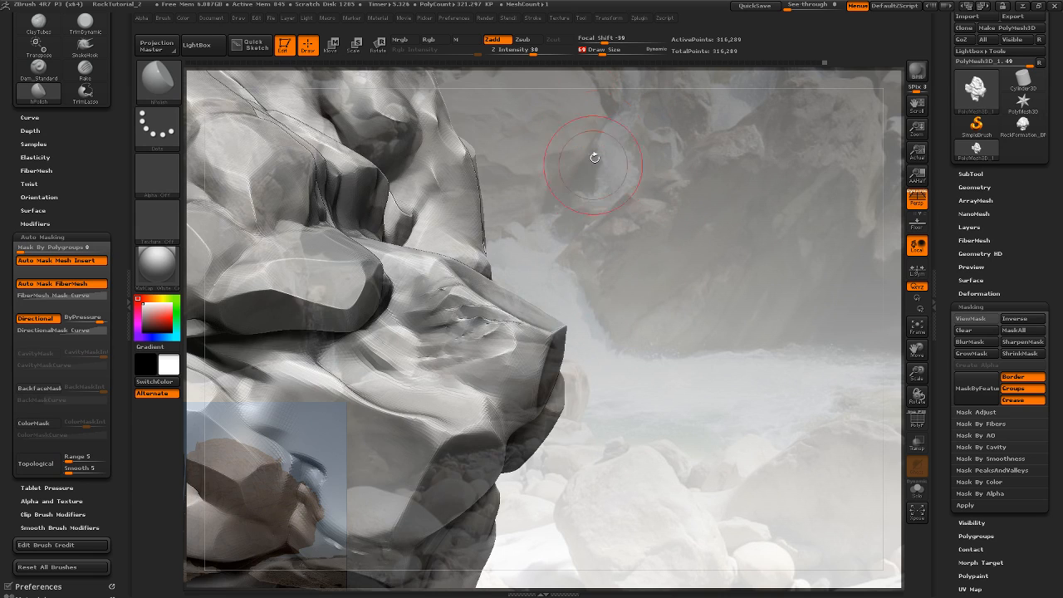
pyautogui.moveTo(593, 158); pyautogui.dragTo(582, 187)
pyautogui.moveTo(473, 327)
pyautogui.mouseDown()
pyautogui.moveTo(484, 327)
pyautogui.moveTo(463, 297)
pyautogui.mouseUp()
pyautogui.moveTo(648, 298)
pyautogui.mouseDown()
pyautogui.moveTo(720, 291)
pyautogui.moveTo(631, 308)
pyautogui.moveTo(637, 297)
pyautogui.moveTo(636, 346)
pyautogui.moveTo(606, 333)
pyautogui.mouseUp()
# Carve a deep groove around the inner side of the faceted knob with Dam_Standard at draw size 44
pyautogui.press('b')
pyautogui.press('d')
pyautogui.press('s')
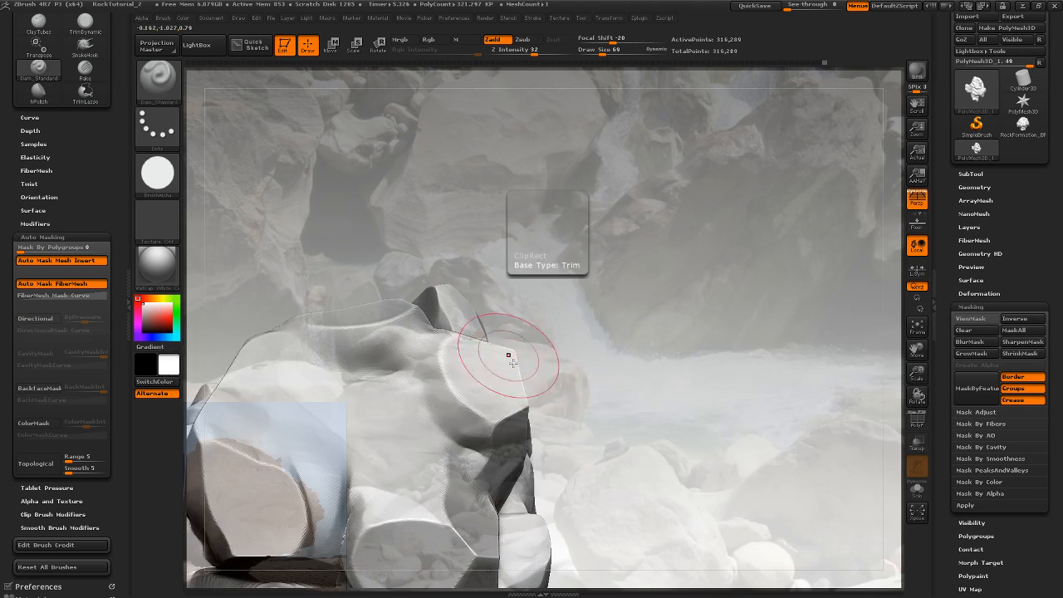
pyautogui.moveTo(451, 442)
pyautogui.mouseDown()
pyautogui.moveTo(443, 421)
pyautogui.moveTo(453, 436)
pyautogui.mouseUp()
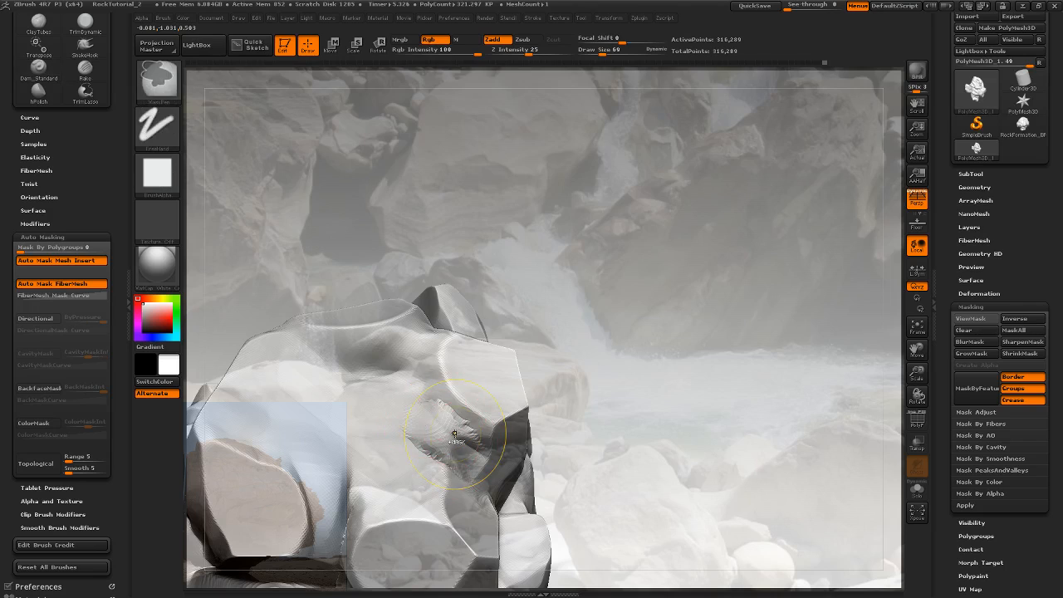
pyautogui.hotkey('ctrl', 'z')
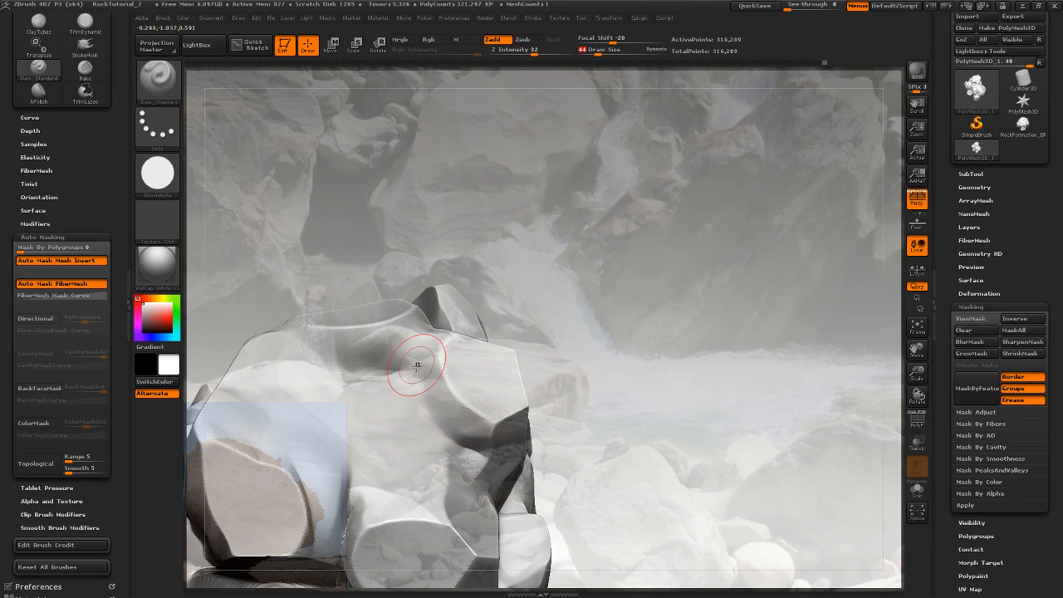
pyautogui.moveTo(416, 324); pyautogui.dragTo(424, 389)
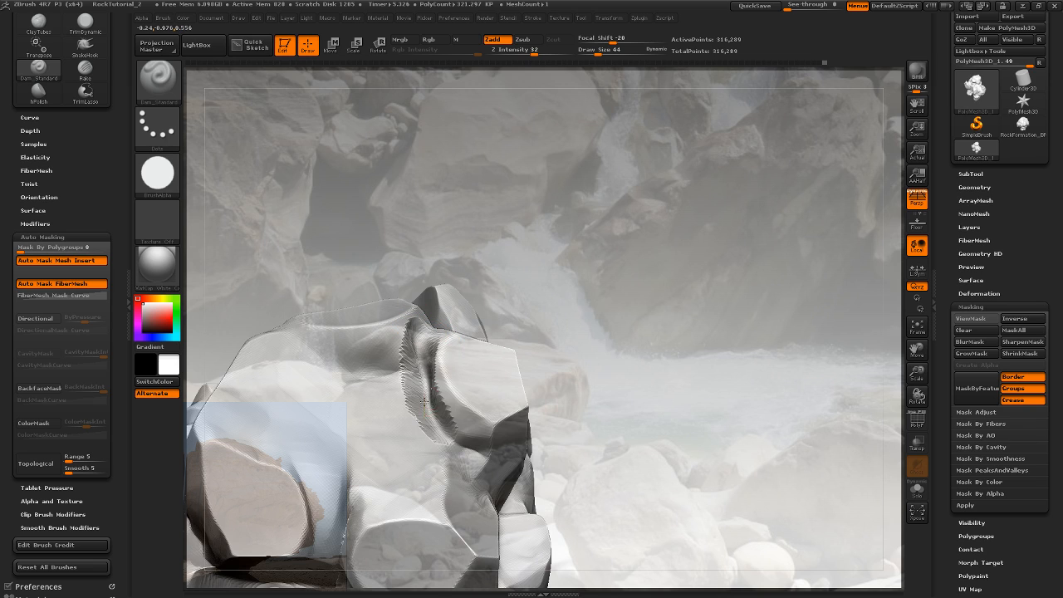
pyautogui.moveTo(423, 399)
pyautogui.mouseDown()
pyautogui.moveTo(488, 450)
pyautogui.moveTo(429, 388)
pyautogui.mouseUp()
pyautogui.moveTo(579, 264)
pyautogui.mouseDown()
pyautogui.moveTo(467, 329)
pyautogui.moveTo(449, 320)
pyautogui.moveTo(486, 266)
pyautogui.mouseUp()
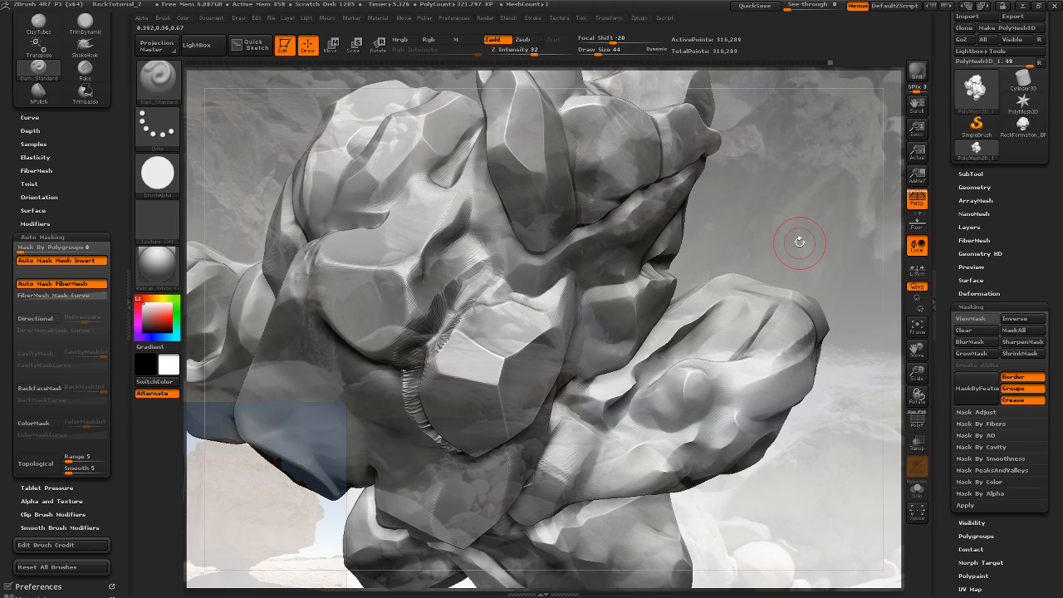
# Extend the Dam_Standard groove down beside the faceted knob and remesh the sculpt with DynaMesh
pyautogui.moveTo(800, 238); pyautogui.dragTo(799, 214)
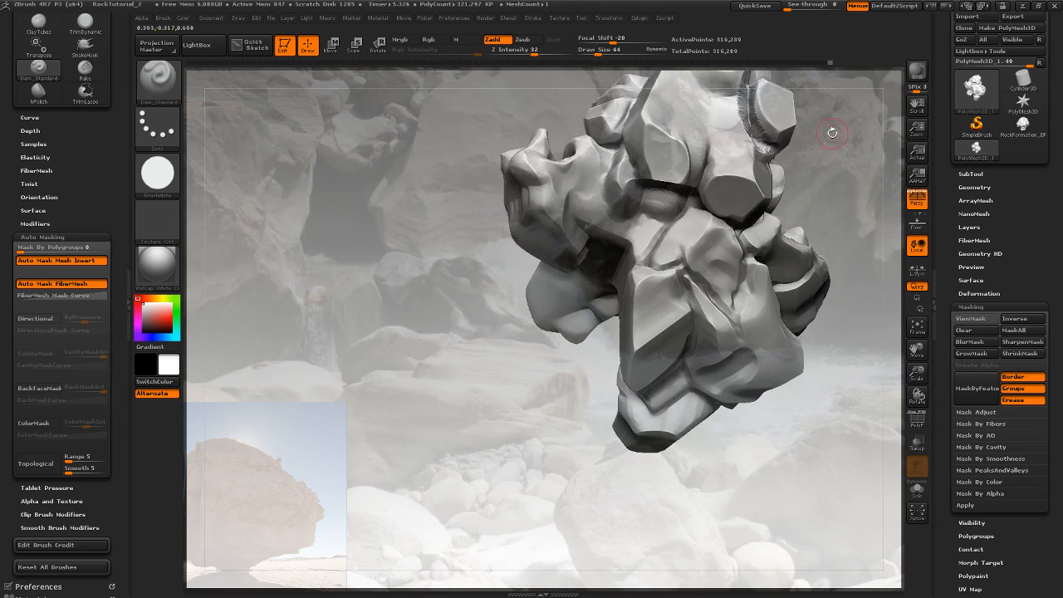
pyautogui.moveTo(831, 130); pyautogui.dragTo(737, 173)
pyautogui.moveTo(805, 158); pyautogui.dragTo(626, 285)
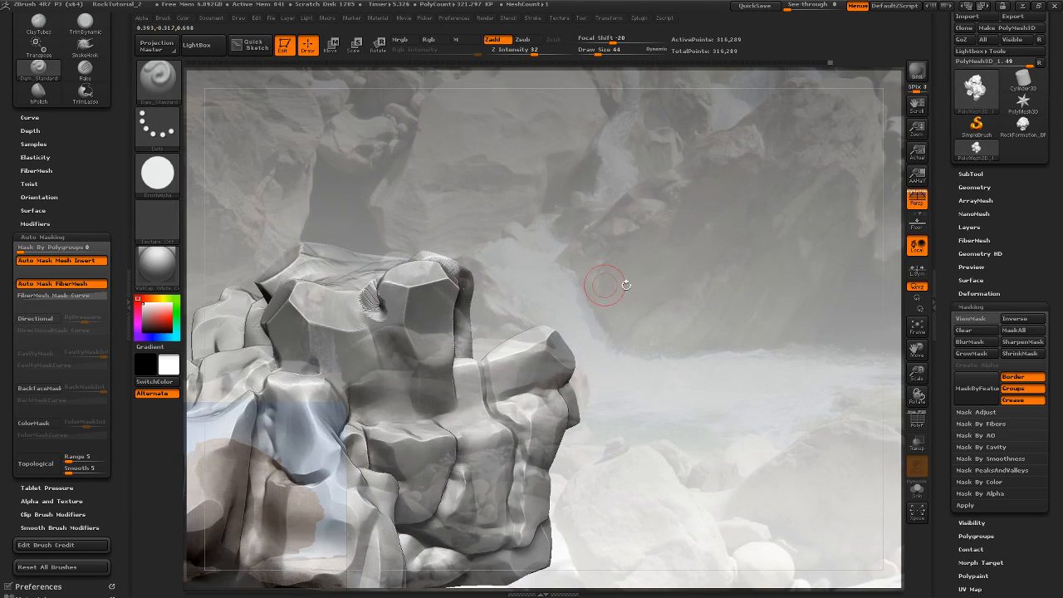
pyautogui.moveTo(372, 307); pyautogui.dragTo(382, 345)
pyautogui.hotkey('ctrl', 'z')
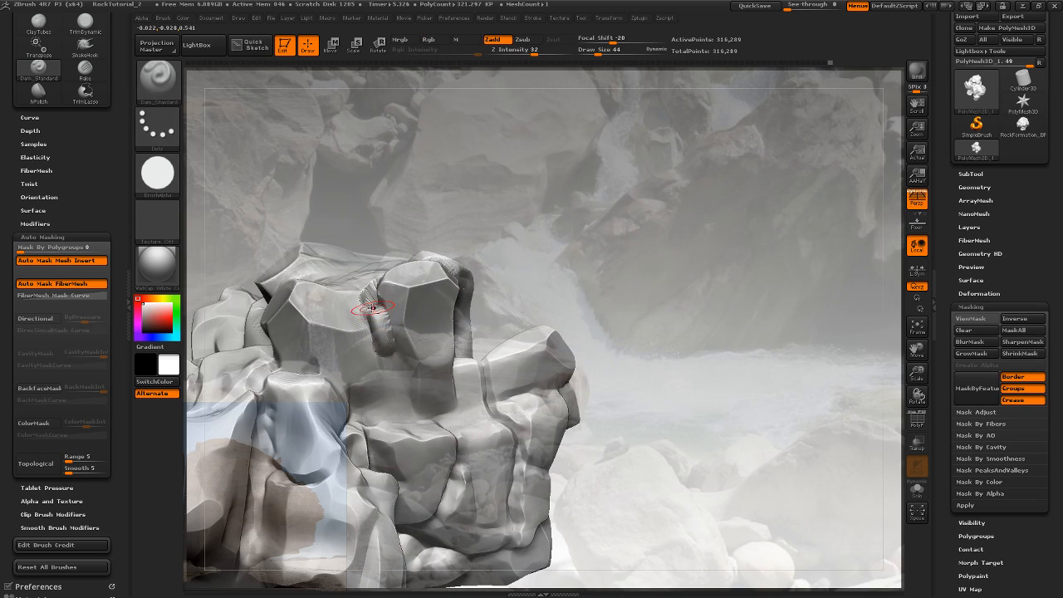
pyautogui.hotkey('ctrl', 'z')
pyautogui.moveTo(373, 306); pyautogui.dragTo(385, 383)
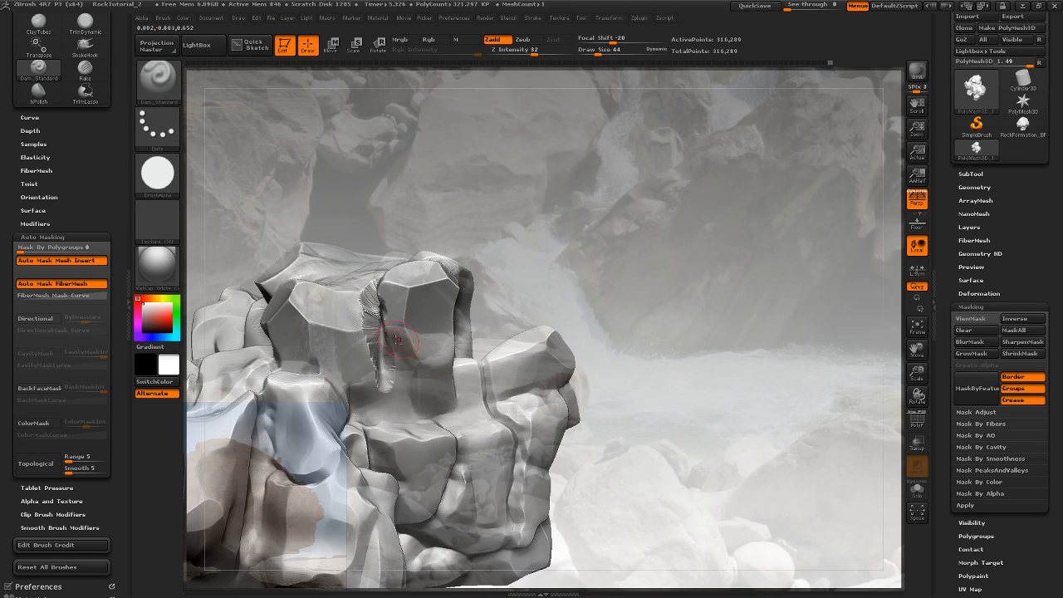
pyautogui.moveTo(575, 277); pyautogui.dragTo(517, 309)
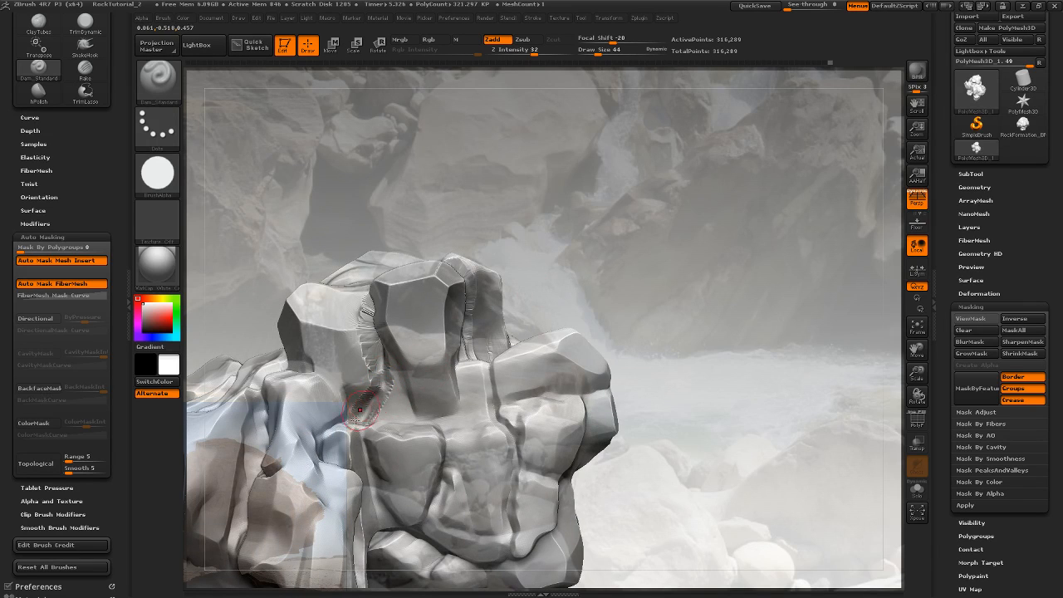
pyautogui.moveTo(611, 287)
pyautogui.mouseDown()
pyautogui.moveTo(501, 318)
pyautogui.moveTo(591, 301)
pyautogui.mouseUp()
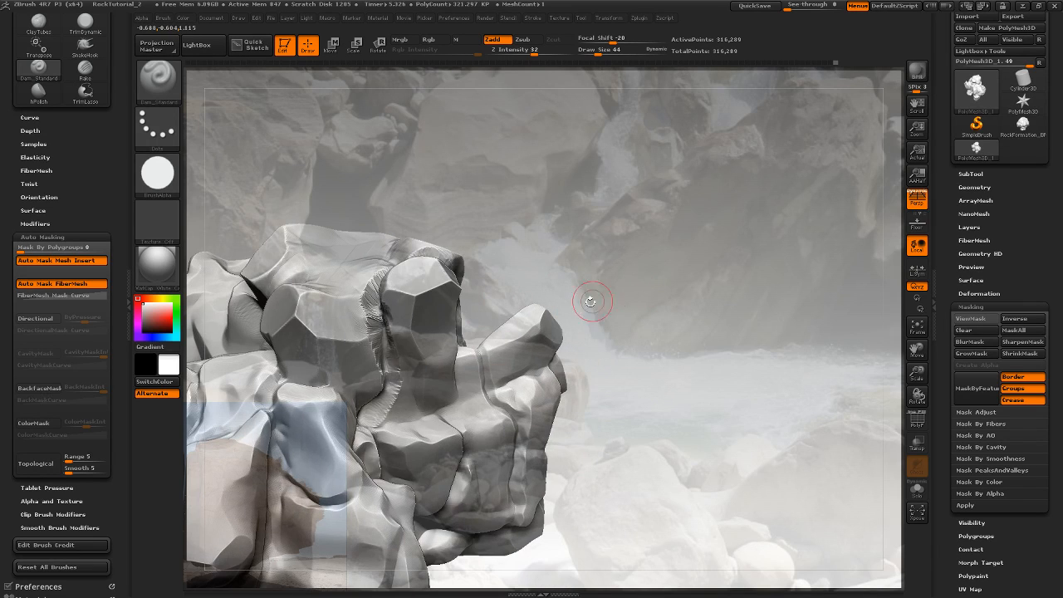
pyautogui.keyDown('ctrl'); pyautogui.moveTo(646, 278); pyautogui.dragTo(675, 312); pyautogui.keyUp('ctrl')
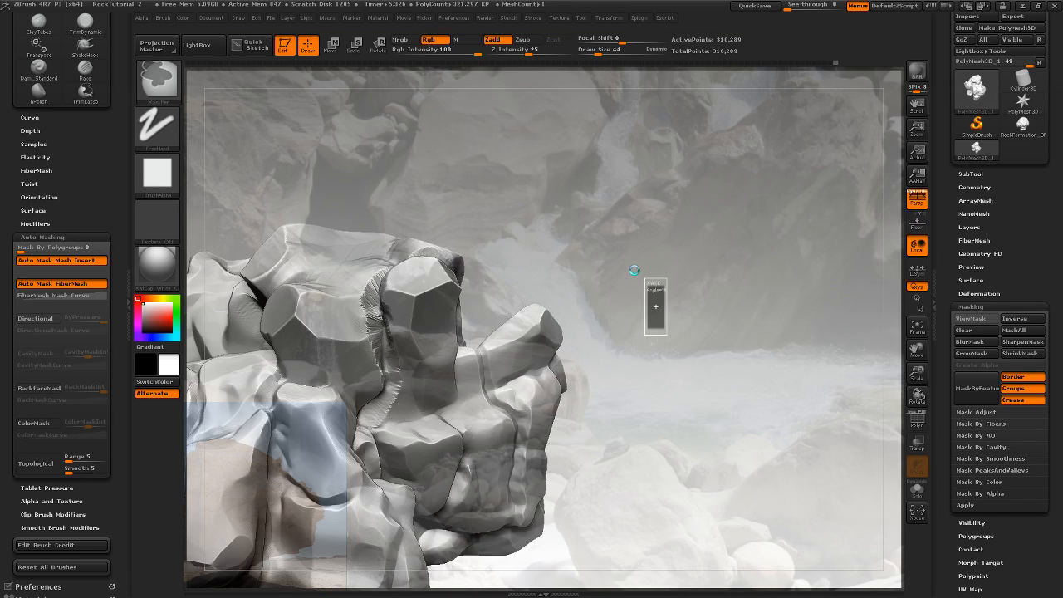
# Carve a crack diagonally across the large faceted boulder with Dam_Standard at draw size 38, splitting it between its two lower facets
pyautogui.moveTo(626, 311); pyautogui.dragTo(702, 313)
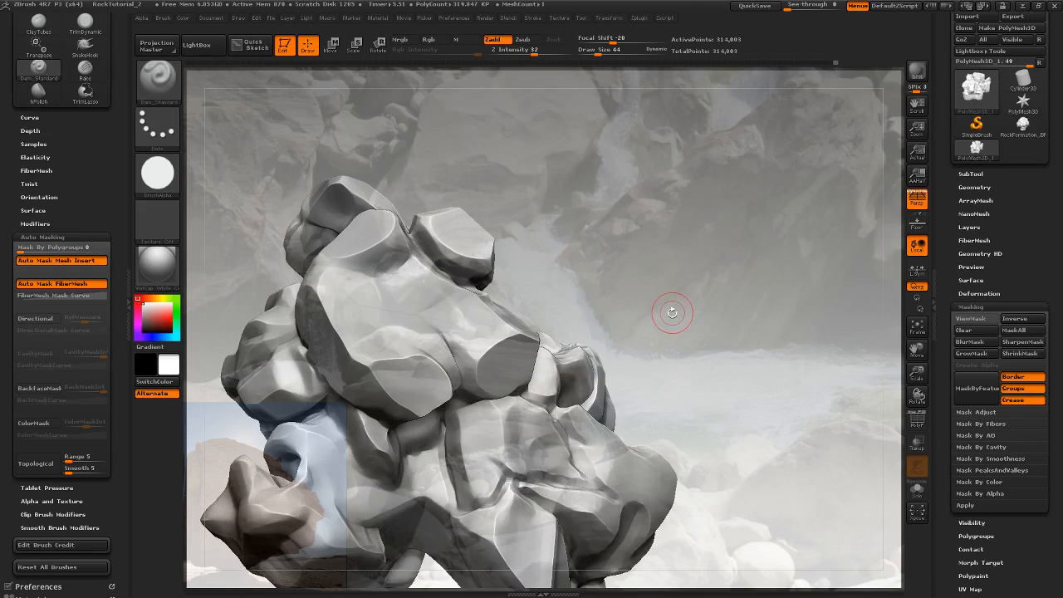
pyautogui.press('b')
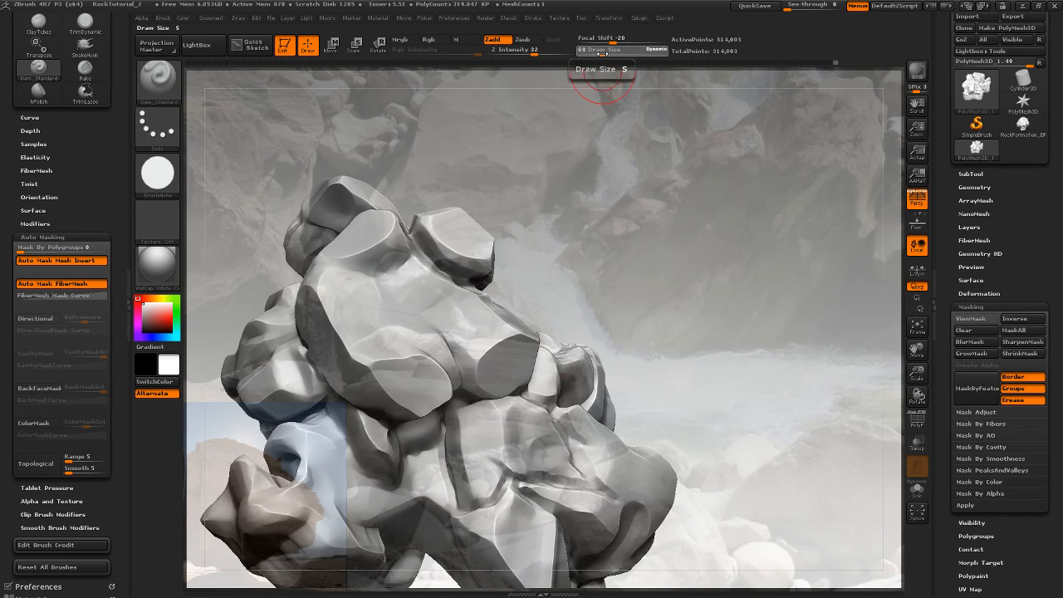
pyautogui.moveTo(598, 51); pyautogui.dragTo(605, 52)
pyautogui.moveTo(575, 209); pyautogui.dragTo(569, 234)
pyautogui.moveTo(442, 347)
pyautogui.mouseDown()
pyautogui.moveTo(422, 333)
pyautogui.moveTo(440, 357)
pyautogui.mouseUp()
pyautogui.hotkey('ctrl', 'z')
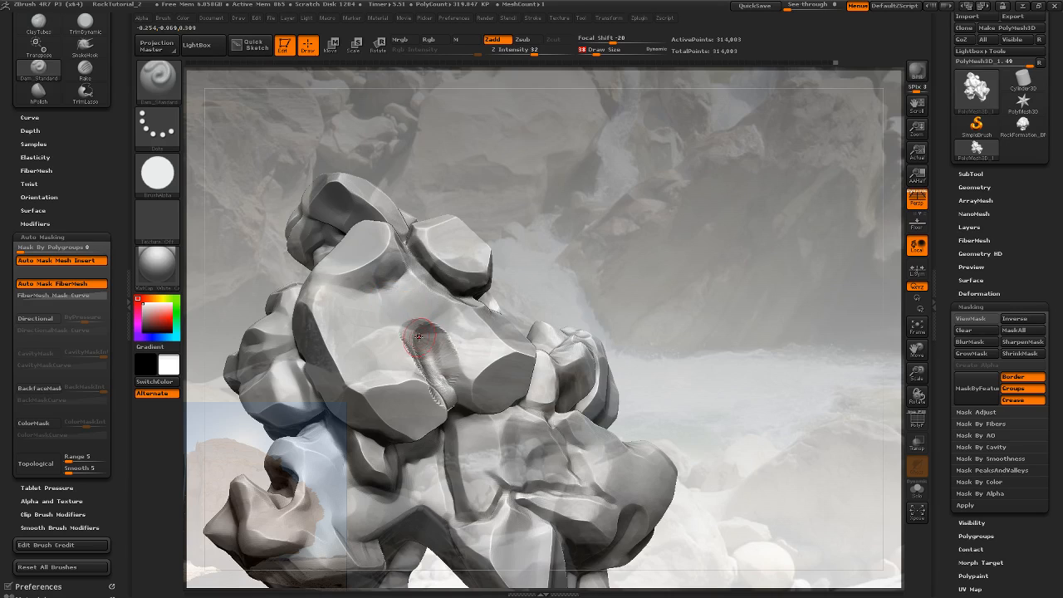
pyautogui.hotkey('ctrl', 'z')
pyautogui.moveTo(385, 317); pyautogui.dragTo(414, 337)
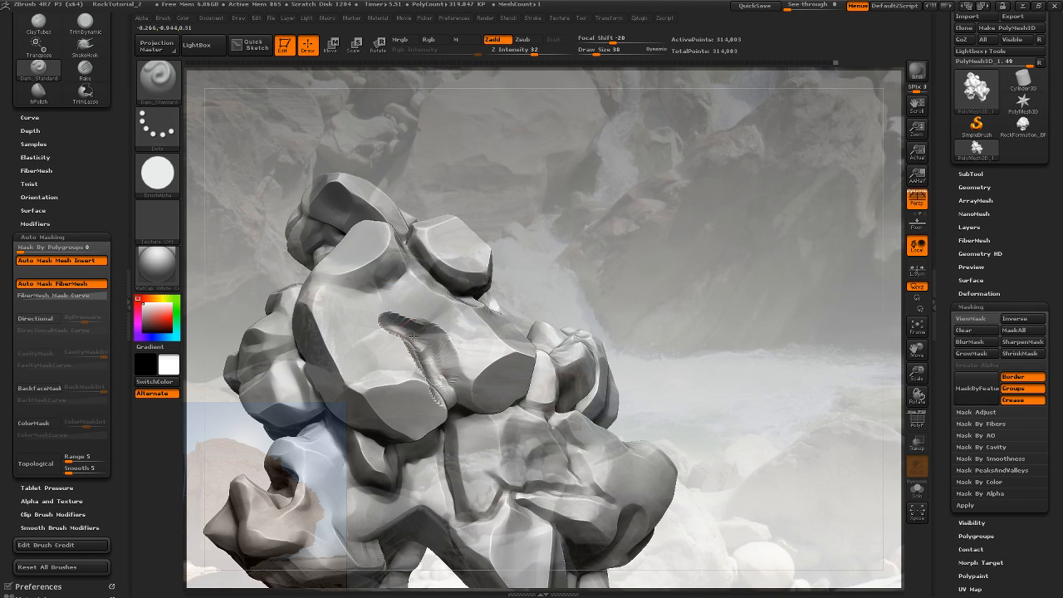
pyautogui.moveTo(375, 304); pyautogui.dragTo(333, 287)
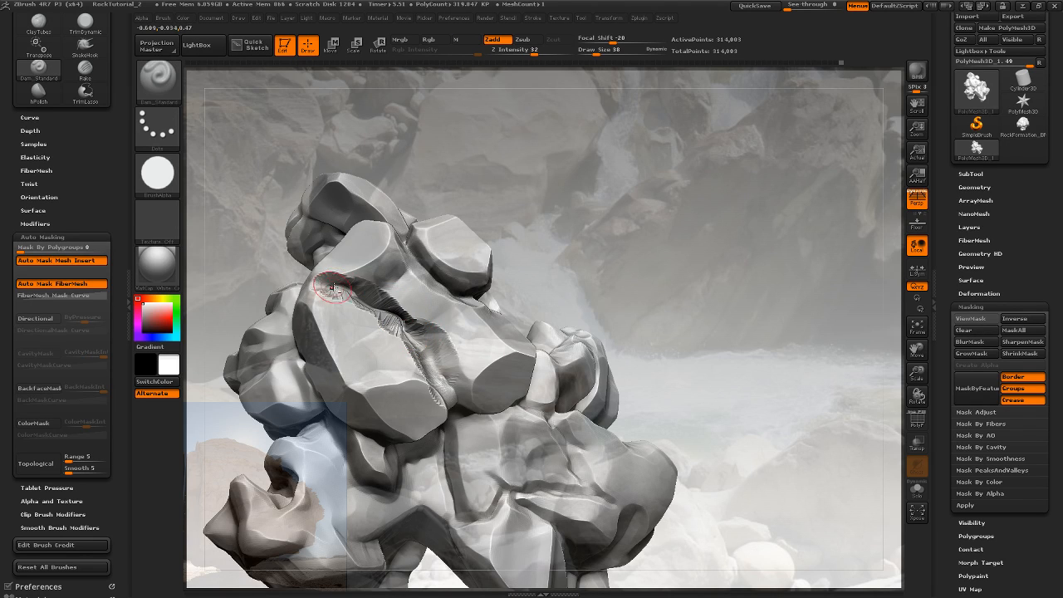
# Continue the crack around the boulder's side and between the adjoining blocks, and remesh the sculpt with DynaMesh
pyautogui.moveTo(479, 218)
pyautogui.mouseDown()
pyautogui.moveTo(553, 240)
pyautogui.moveTo(471, 240)
pyautogui.moveTo(506, 242)
pyautogui.mouseUp()
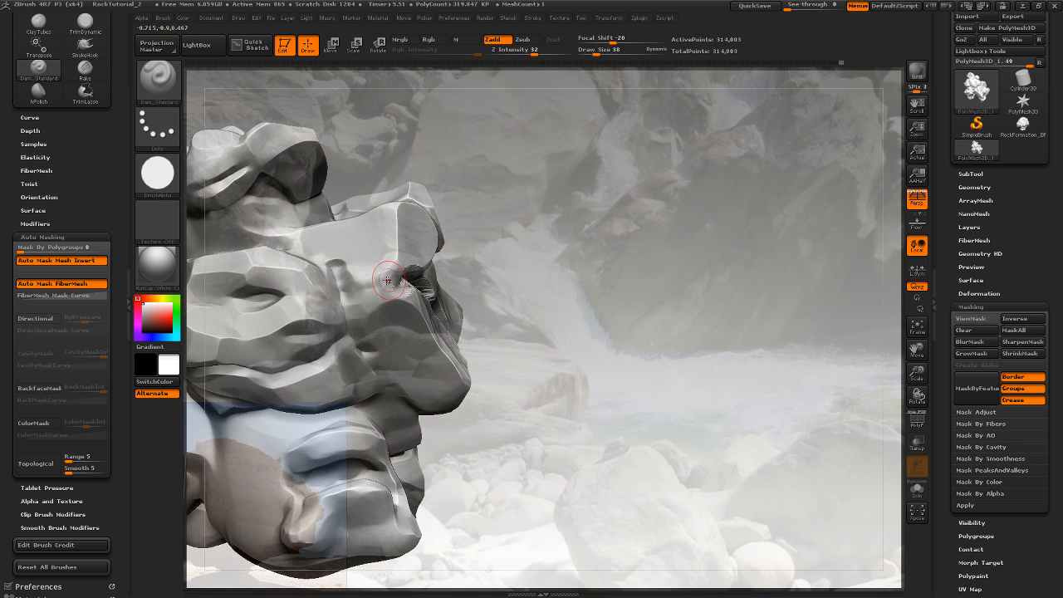
pyautogui.moveTo(378, 290)
pyautogui.mouseDown()
pyautogui.moveTo(348, 296)
pyautogui.moveTo(394, 288)
pyautogui.mouseUp()
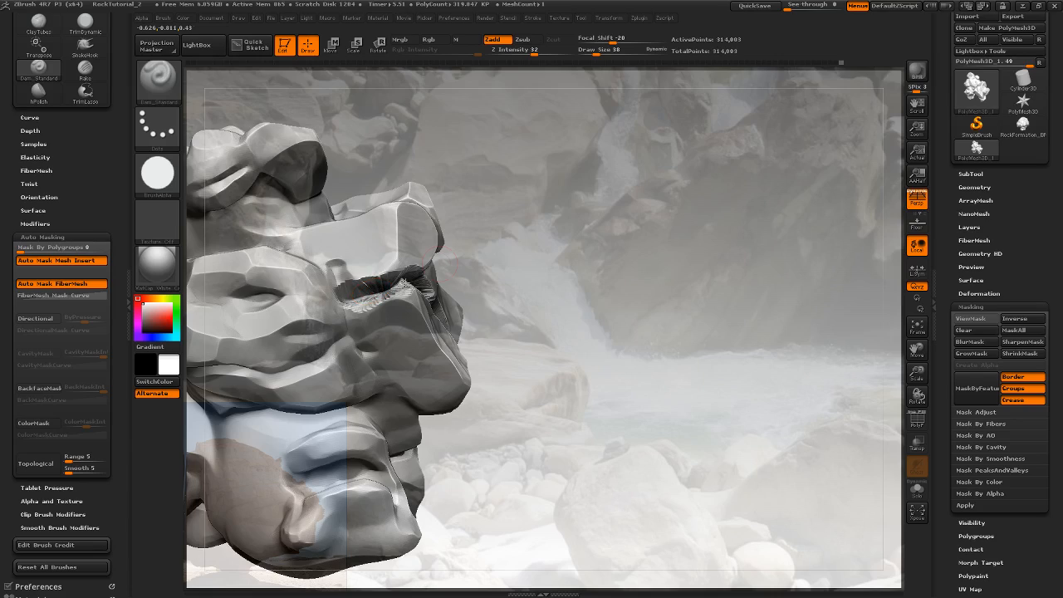
pyautogui.moveTo(540, 258)
pyautogui.mouseDown()
pyautogui.moveTo(508, 249)
pyautogui.moveTo(515, 207)
pyautogui.moveTo(474, 323)
pyautogui.moveTo(540, 314)
pyautogui.mouseUp()
pyautogui.moveTo(715, 229)
pyautogui.mouseDown()
pyautogui.moveTo(675, 226)
pyautogui.moveTo(740, 221)
pyautogui.moveTo(649, 218)
pyautogui.mouseUp()
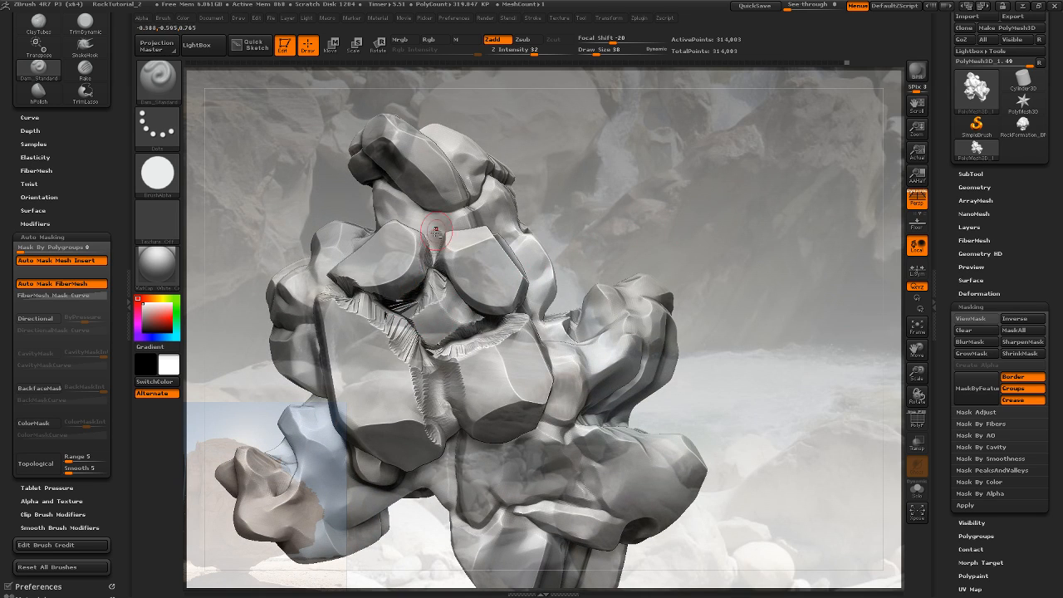
pyautogui.moveTo(629, 237)
pyautogui.mouseDown()
pyautogui.moveTo(675, 184)
pyautogui.moveTo(700, 181)
pyautogui.moveTo(661, 184)
pyautogui.moveTo(721, 211)
pyautogui.mouseUp()
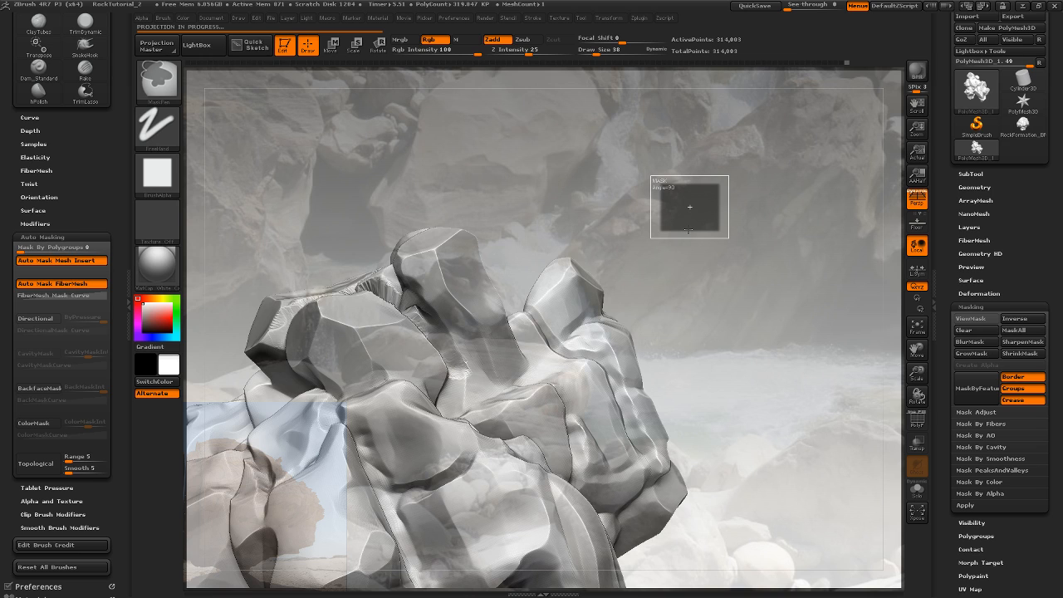
pyautogui.moveTo(690, 235)
pyautogui.keyDown('ctrl'); pyautogui.mouseDown()
pyautogui.moveTo(724, 254)
pyautogui.moveTo(703, 283)
pyautogui.moveTo(682, 237)
pyautogui.moveTo(654, 223)
pyautogui.moveTo(674, 256)
pyautogui.moveTo(642, 277)
pyautogui.moveTo(682, 275)
pyautogui.moveTo(647, 287)
pyautogui.moveTo(664, 265)
pyautogui.moveTo(678, 284)
pyautogui.moveTo(676, 237)
pyautogui.moveTo(667, 244)
pyautogui.moveTo(703, 237)
pyautogui.moveTo(687, 246)
pyautogui.moveTo(728, 190)
pyautogui.moveTo(789, 209)
pyautogui.mouseUp(); pyautogui.keyUp('ctrl')
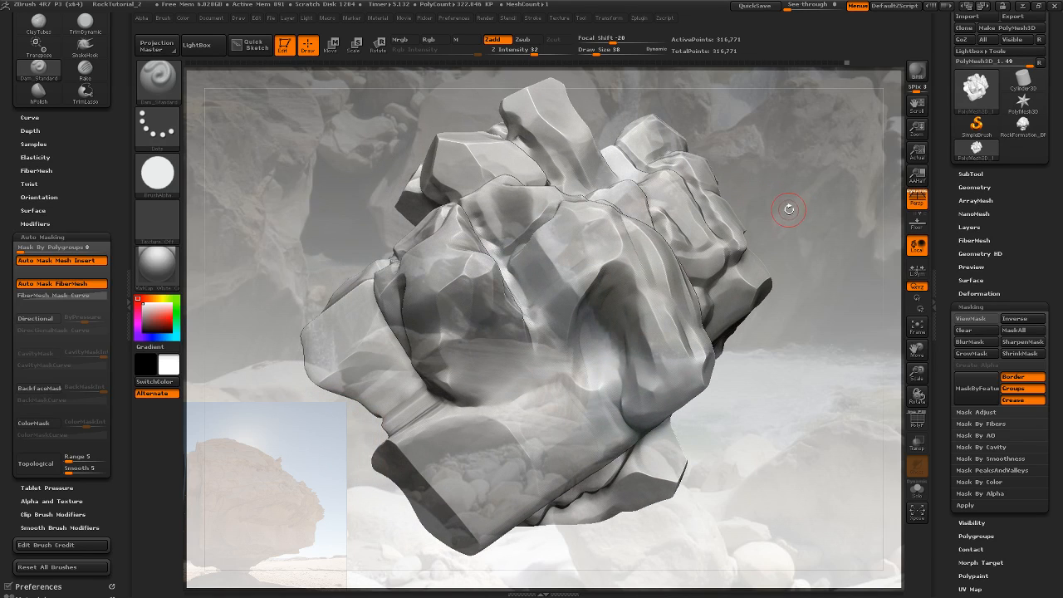
# Build up clay in the hollow beside the large faceted boulder and along its base with ClayTubes at draw size 103
pyautogui.press('b')
pyautogui.press('c')
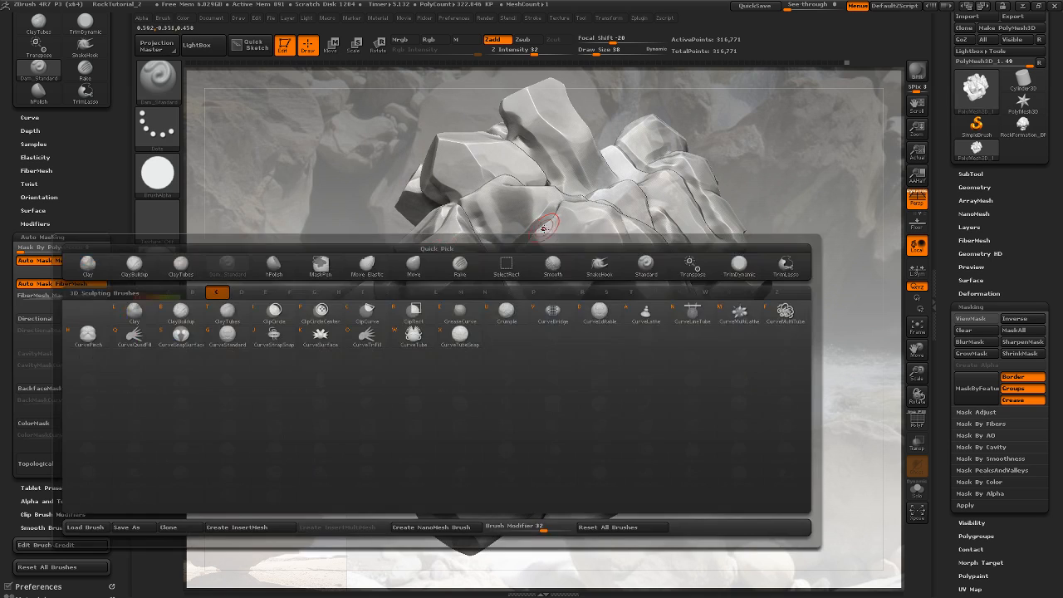
pyautogui.press('t')
pyautogui.moveTo(593, 52); pyautogui.dragTo(606, 50)
pyautogui.moveTo(706, 113); pyautogui.dragTo(725, 106)
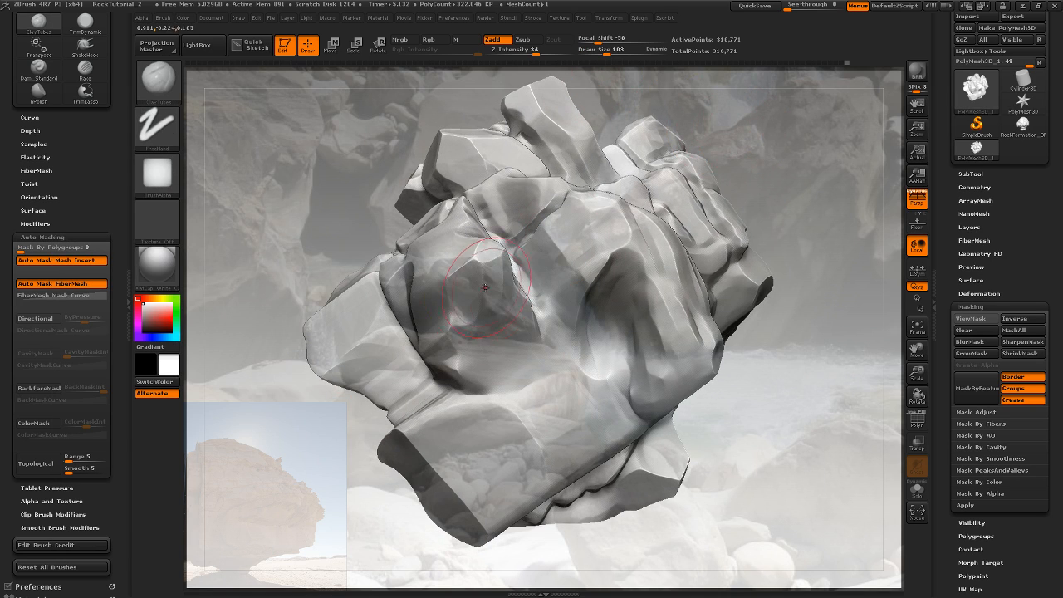
pyautogui.moveTo(821, 147); pyautogui.dragTo(645, 204)
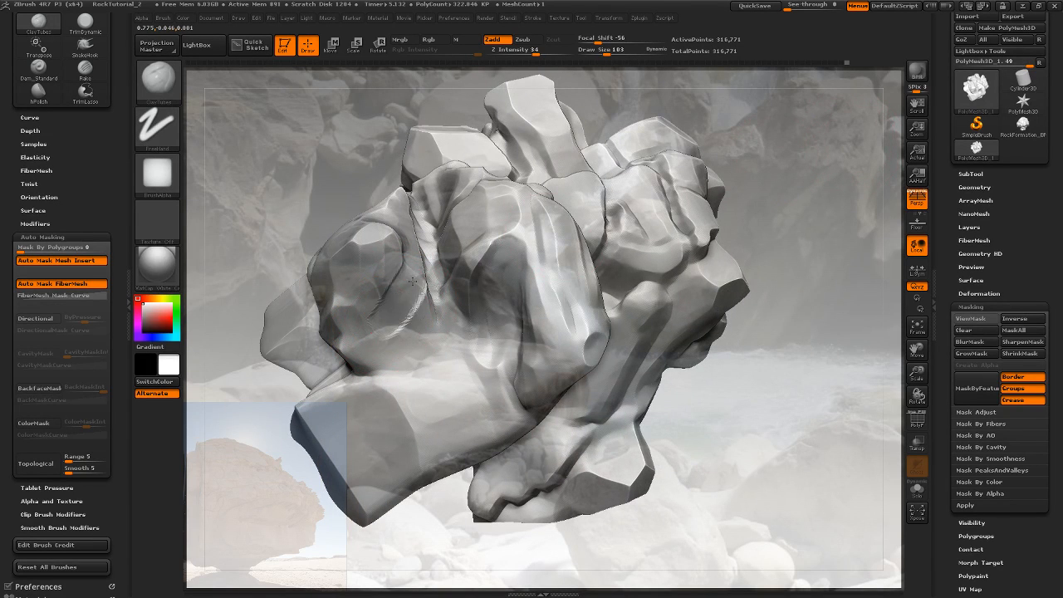
pyautogui.moveTo(403, 291); pyautogui.dragTo(405, 268)
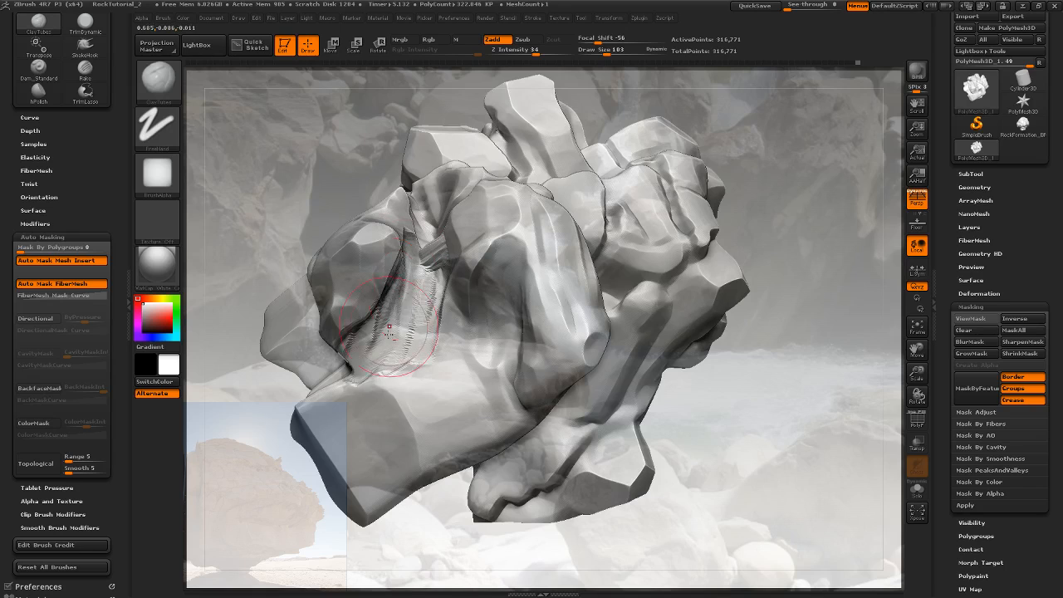
pyautogui.moveTo(790, 178); pyautogui.dragTo(778, 115)
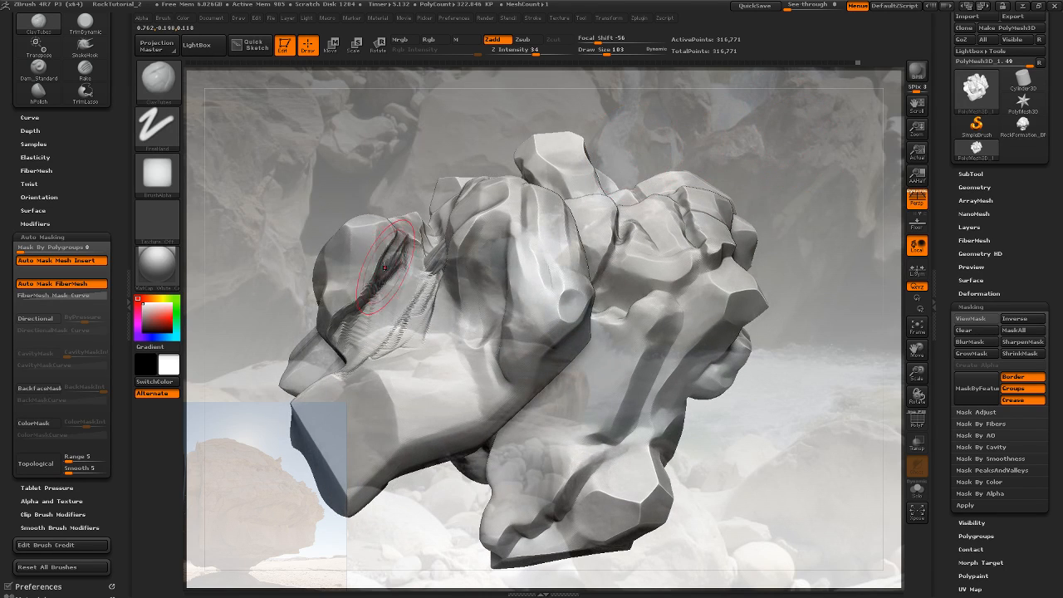
# Flatten the added clay strokes beside the boulder with hPolish at draw size 103, undoing the last two strokes
pyautogui.press('b')
pyautogui.press('h')
pyautogui.press('p')
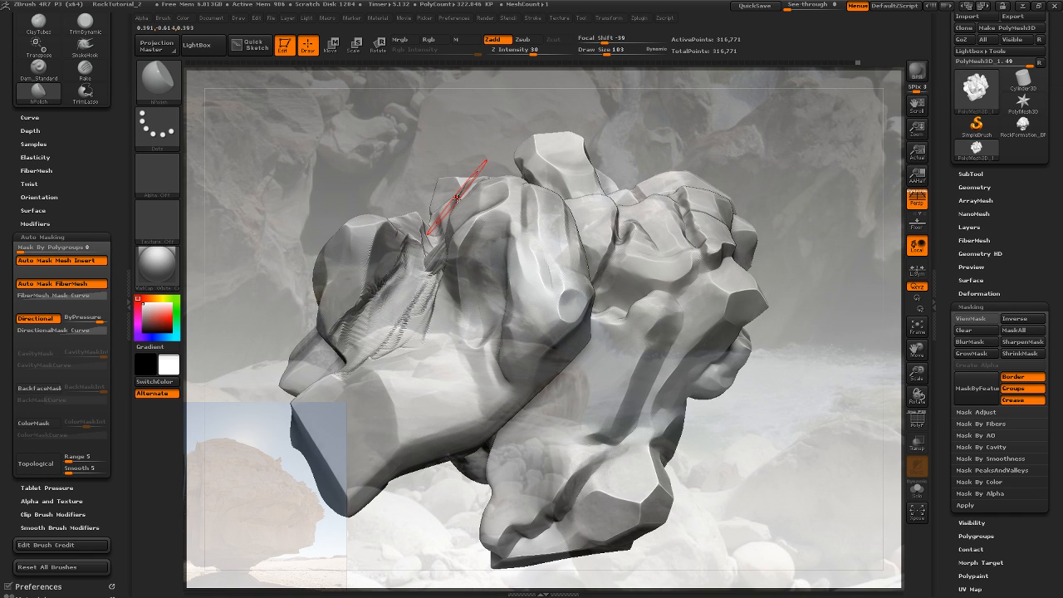
pyautogui.moveTo(464, 131); pyautogui.dragTo(566, 133)
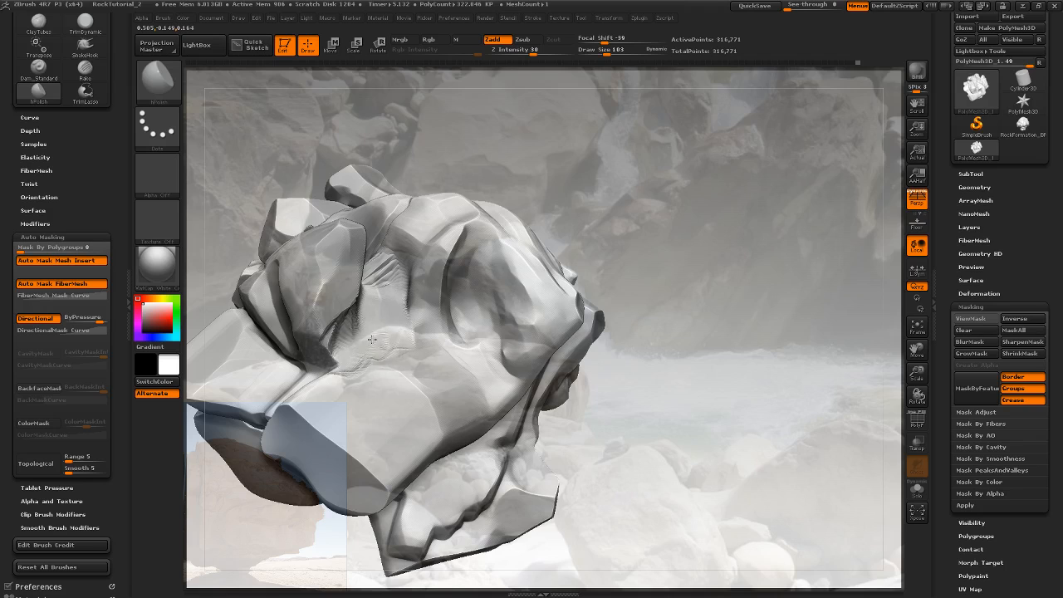
pyautogui.moveTo(628, 205)
pyautogui.mouseDown()
pyautogui.moveTo(596, 216)
pyautogui.moveTo(594, 282)
pyautogui.moveTo(531, 284)
pyautogui.mouseUp()
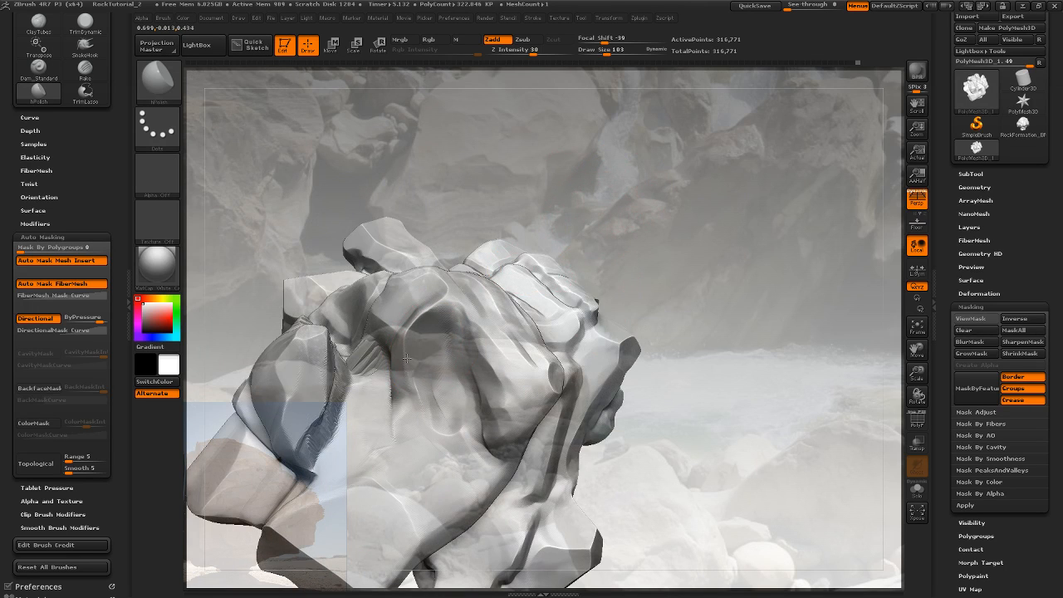
pyautogui.hotkey('ctrl', 'z')
pyautogui.hotkey('ctrl', 'z')
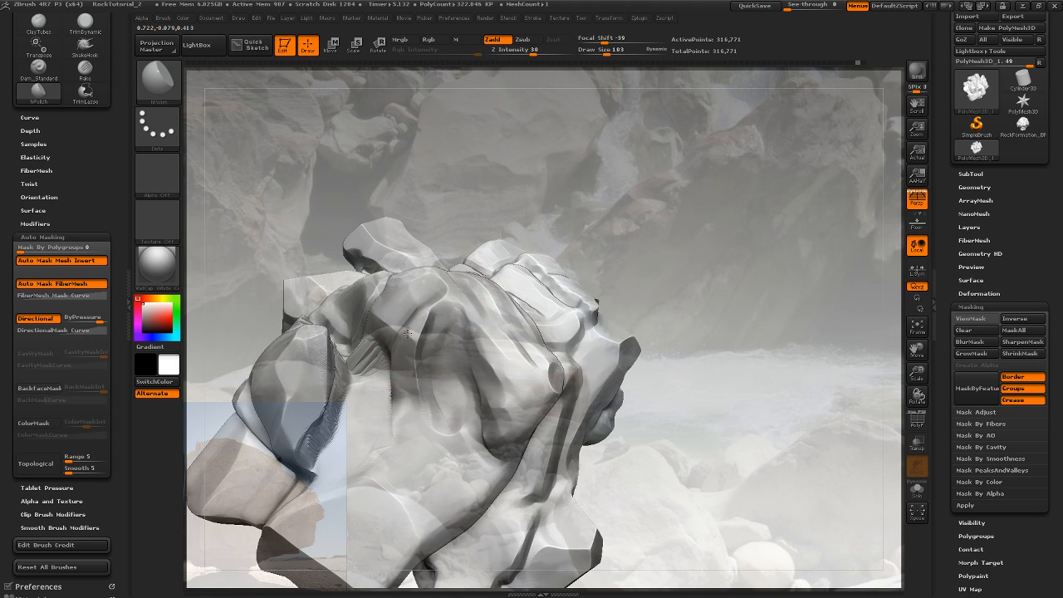
# Polish the faces of the boulder next to the clay-filled hollow into flatter facets with hPolish
pyautogui.moveTo(570, 226); pyautogui.dragTo(585, 320)
pyautogui.moveTo(612, 269)
pyautogui.mouseDown()
pyautogui.moveTo(620, 285)
pyautogui.moveTo(607, 324)
pyautogui.mouseUp()
pyautogui.moveTo(486, 384); pyautogui.dragTo(500, 363)
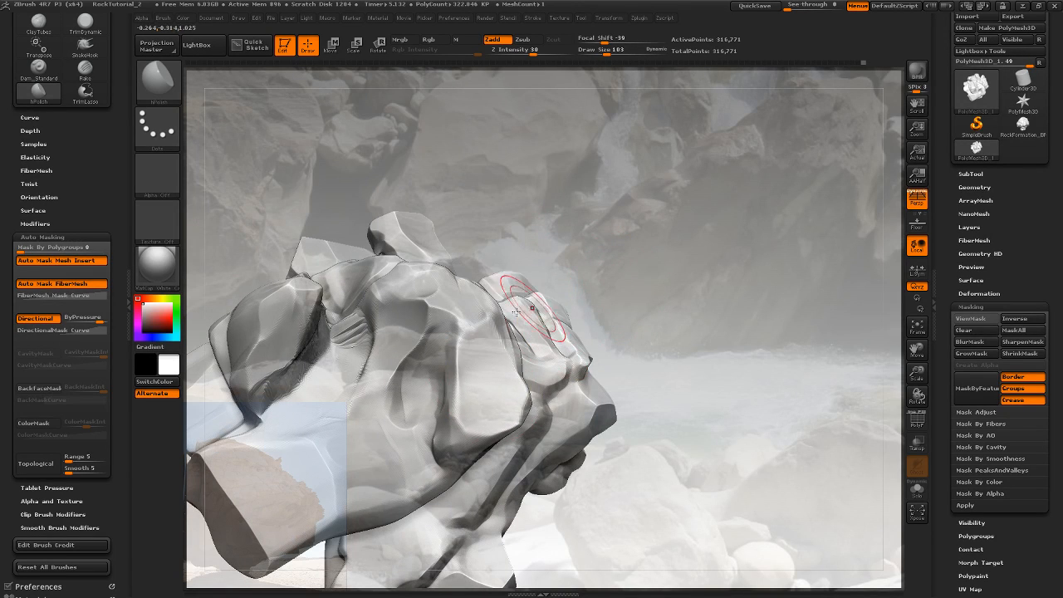
pyautogui.moveTo(595, 264)
pyautogui.mouseDown()
pyautogui.moveTo(548, 252)
pyautogui.moveTo(540, 299)
pyautogui.mouseUp()
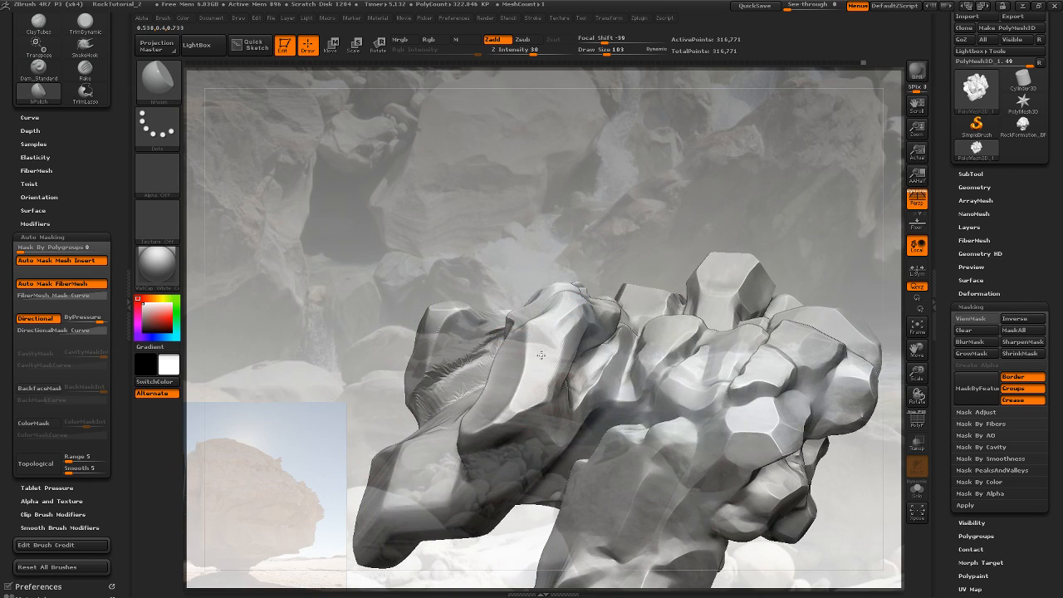
# Flatten the broad face of the protruding lower block with hPolish
pyautogui.moveTo(612, 238)
pyautogui.mouseDown()
pyautogui.moveTo(564, 299)
pyautogui.moveTo(446, 409)
pyautogui.mouseUp()
pyautogui.moveTo(567, 335)
pyautogui.mouseDown()
pyautogui.moveTo(584, 345)
pyautogui.moveTo(567, 333)
pyautogui.mouseUp()
pyautogui.moveTo(567, 333)
pyautogui.mouseDown()
pyautogui.moveTo(558, 334)
pyautogui.moveTo(569, 335)
pyautogui.moveTo(576, 309)
pyautogui.moveTo(595, 199)
pyautogui.mouseUp()
pyautogui.keyDown('alt'); pyautogui.moveTo(608, 260); pyautogui.dragTo(622, 280); pyautogui.keyUp('alt')
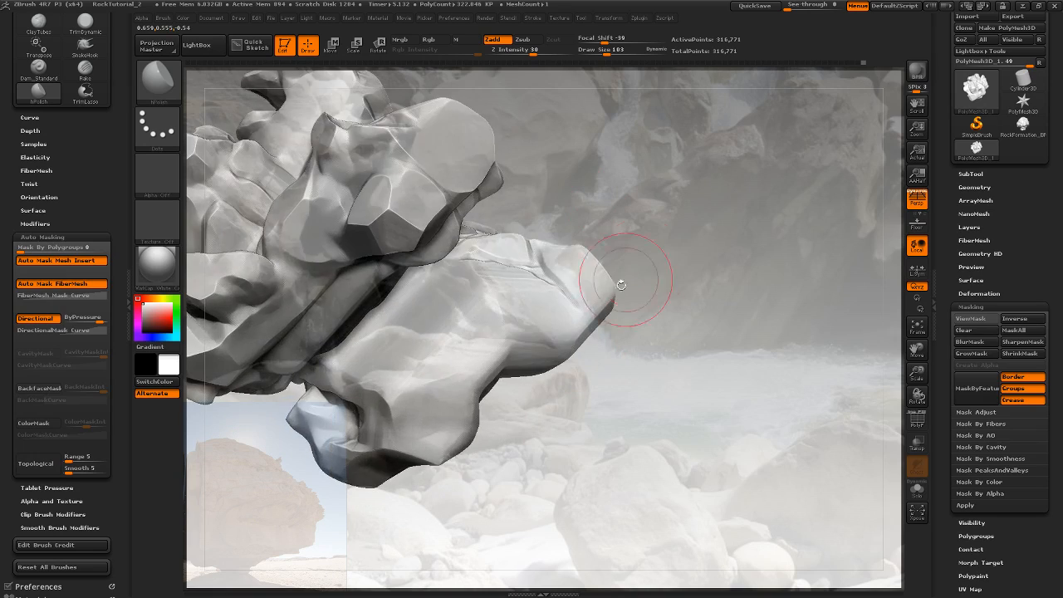
pyautogui.moveTo(683, 255)
pyautogui.mouseDown()
pyautogui.moveTo(675, 220)
pyautogui.moveTo(686, 270)
pyautogui.moveTo(681, 251)
pyautogui.moveTo(664, 266)
pyautogui.mouseUp()
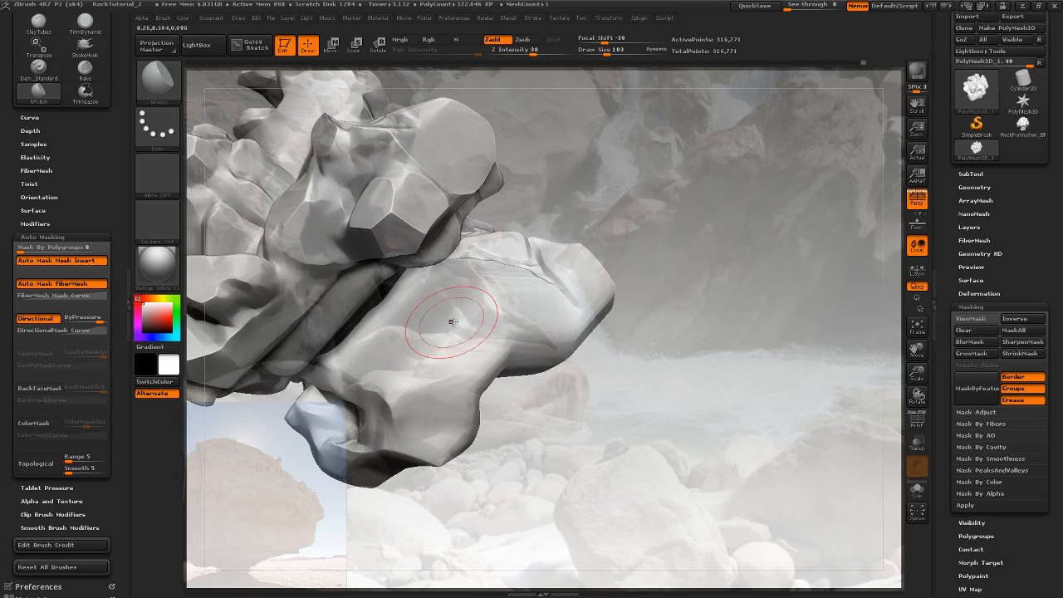
# Build up ridges across the protruding lower block with ClayBuildup at Z Intensity 64 and remesh the sculpt with DynaMesh
pyautogui.press('b')
pyautogui.press('c')
pyautogui.press('b')
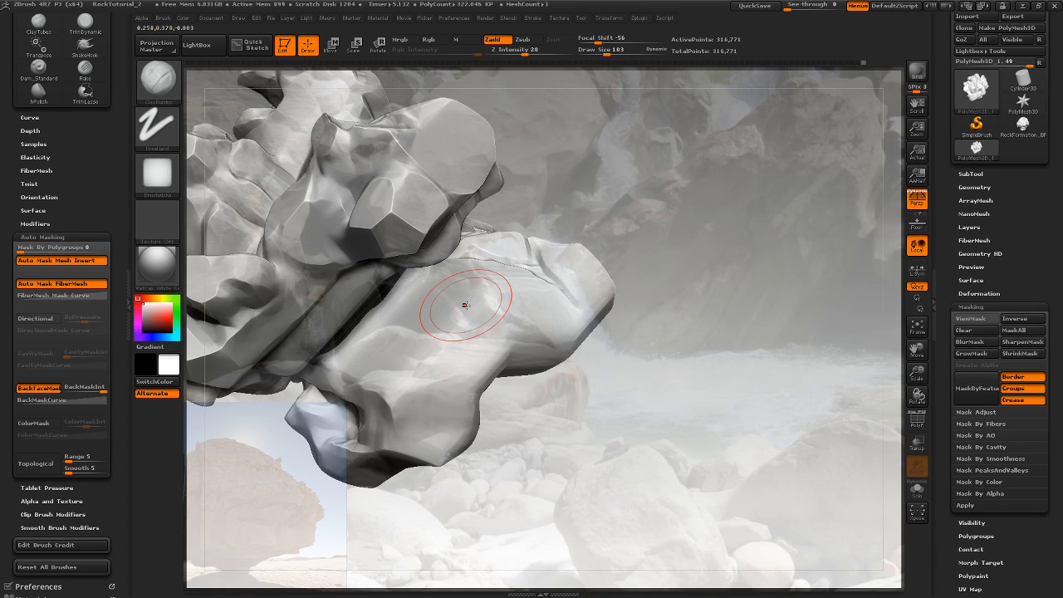
pyautogui.hotkey('ctrl', 'z')
pyautogui.moveTo(584, 241); pyautogui.dragTo(641, 202)
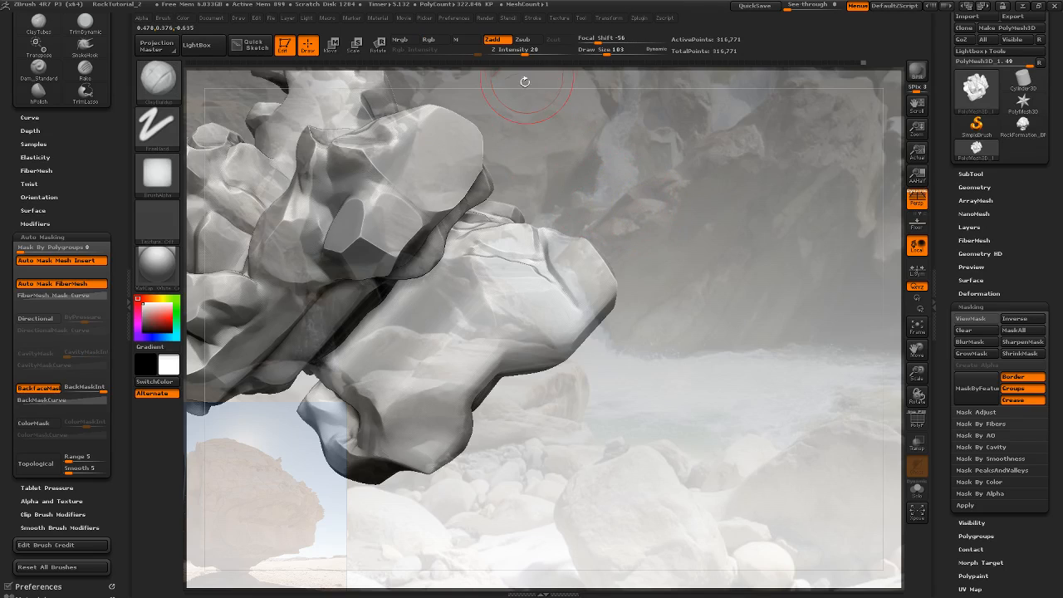
pyautogui.moveTo(538, 49); pyautogui.dragTo(554, 50)
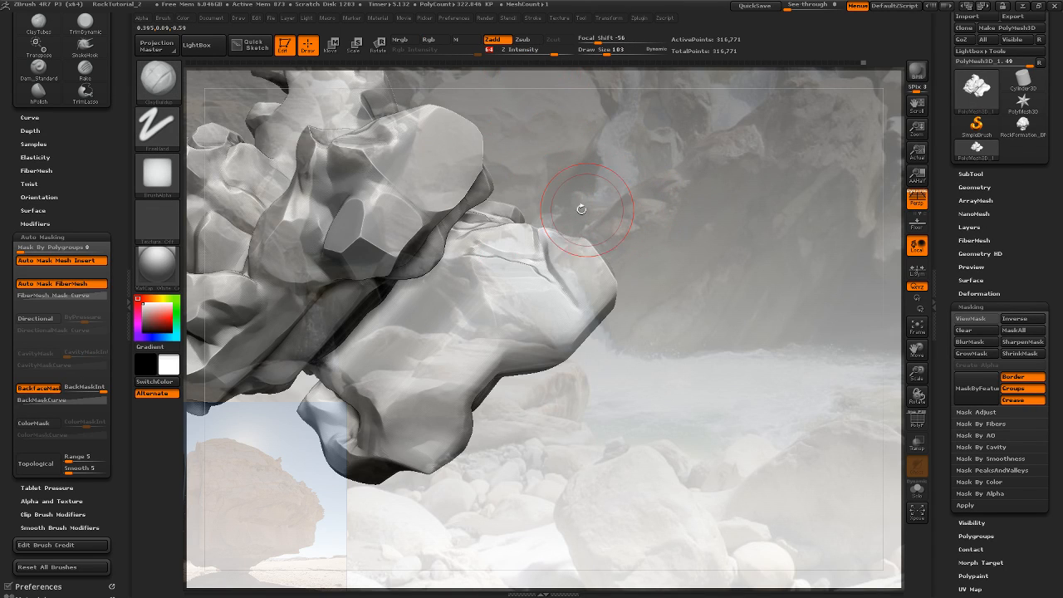
pyautogui.moveTo(581, 209); pyautogui.dragTo(444, 322)
pyautogui.moveTo(564, 272); pyautogui.dragTo(539, 279)
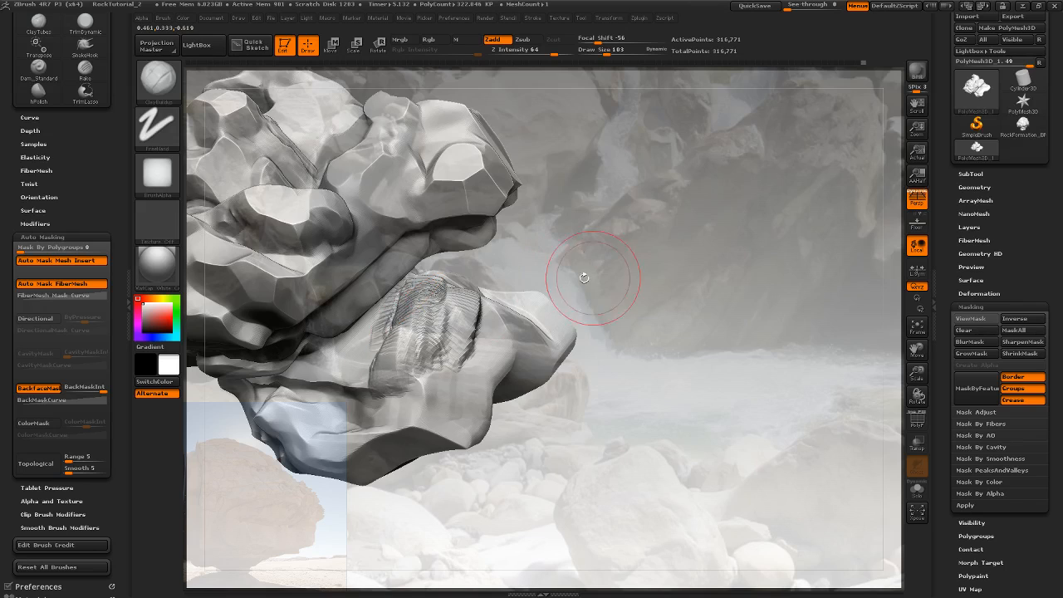
pyautogui.moveTo(584, 277)
pyautogui.mouseDown()
pyautogui.moveTo(463, 288)
pyautogui.moveTo(491, 264)
pyautogui.moveTo(562, 273)
pyautogui.mouseUp()
pyautogui.moveTo(669, 275)
pyautogui.mouseDown()
pyautogui.moveTo(676, 238)
pyautogui.moveTo(708, 310)
pyautogui.mouseUp()
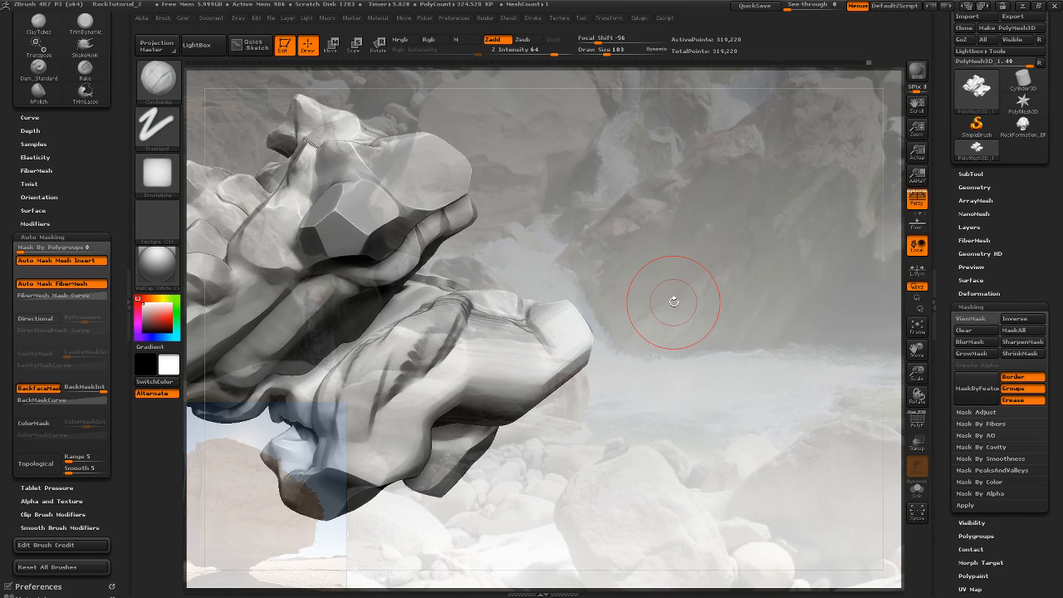
# Isolate the protruding lower block by hiding the rest of the rock mesh
pyautogui.moveTo(674, 302); pyautogui.dragTo(548, 305)
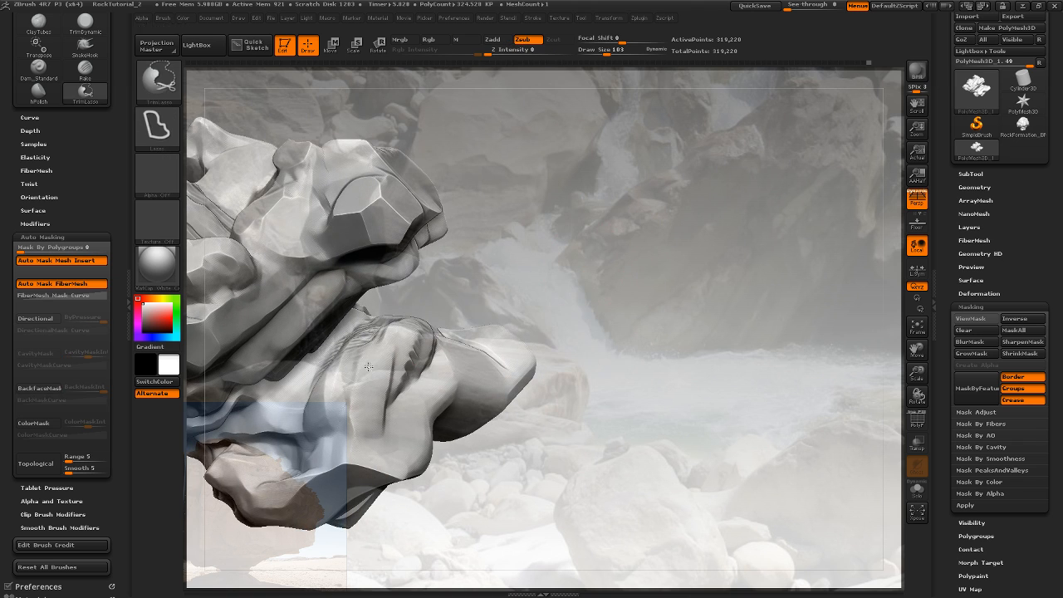
pyautogui.moveTo(610, 50); pyautogui.dragTo(632, 50)
pyautogui.keyDown('ctrl'); pyautogui.keyDown('shift'); pyautogui.click(493, 385); pyautogui.keyUp('shift'); pyautogui.keyUp('ctrl')
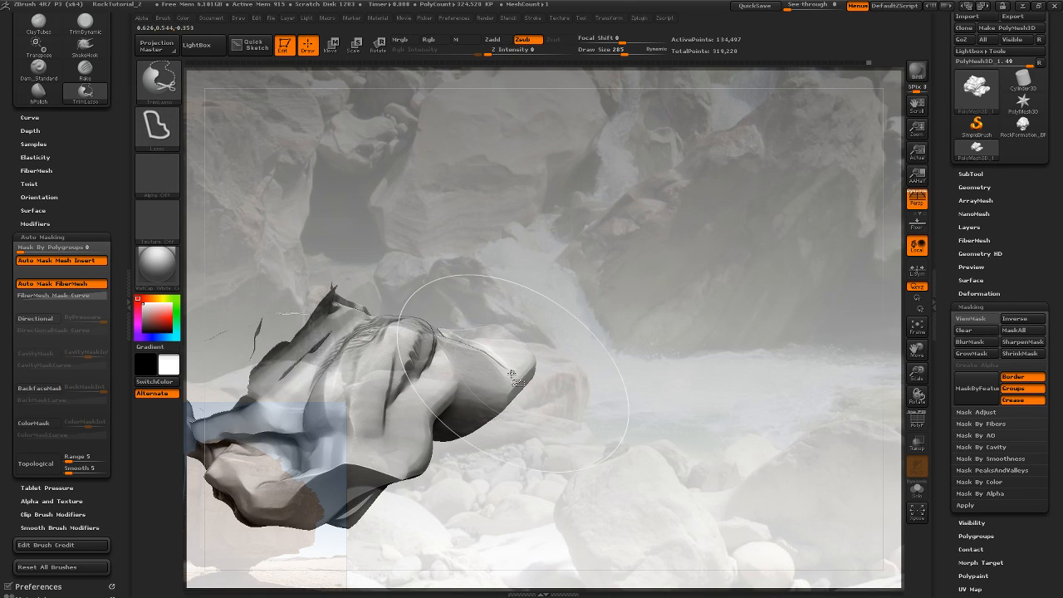
pyautogui.moveTo(677, 324)
pyautogui.mouseDown()
pyautogui.moveTo(562, 332)
pyautogui.moveTo(567, 414)
pyautogui.moveTo(655, 283)
pyautogui.mouseUp()
pyautogui.moveTo(654, 283)
pyautogui.mouseDown()
pyautogui.moveTo(637, 319)
pyautogui.moveTo(624, 310)
pyautogui.moveTo(611, 325)
pyautogui.mouseUp()
# Reduce the draw size to 99, try a ClayBuildup stroke on the isolated block's central ridge and undo it
pyautogui.click(614, 50)
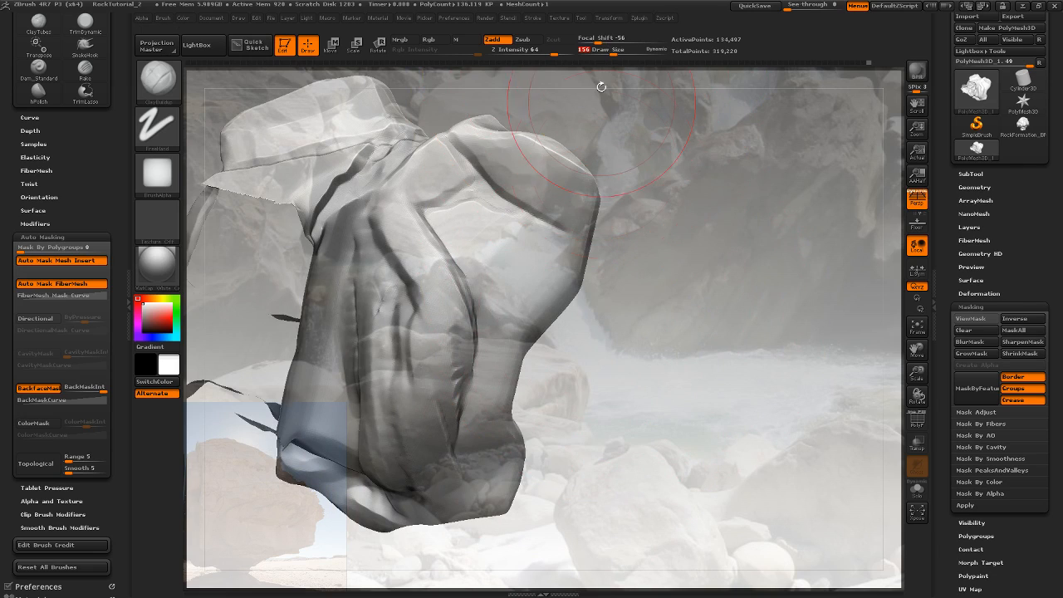
pyautogui.moveTo(636, 277)
pyautogui.mouseDown()
pyautogui.moveTo(666, 283)
pyautogui.moveTo(540, 275)
pyautogui.mouseUp()
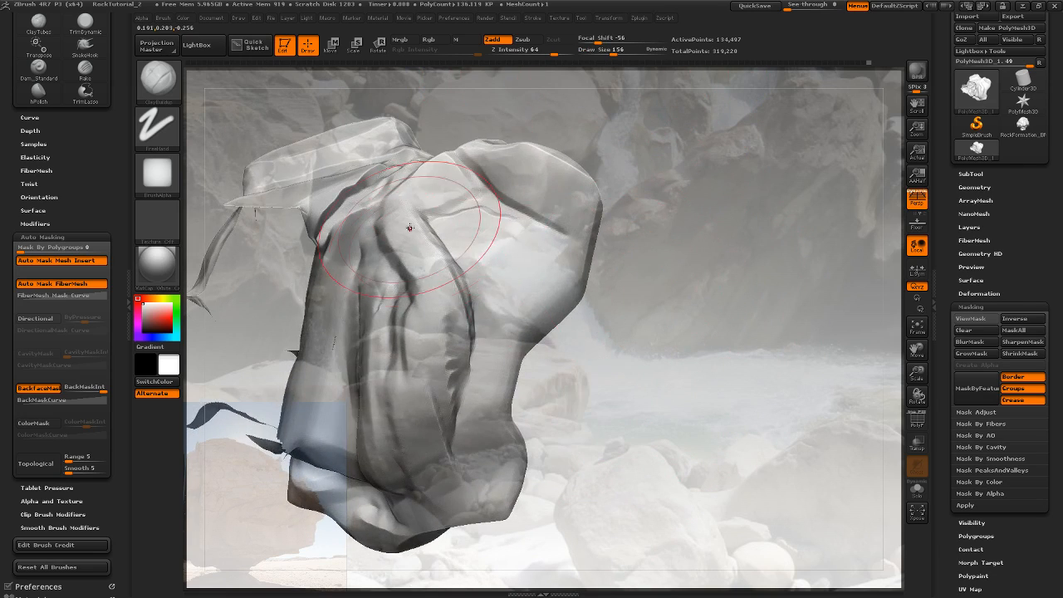
pyautogui.click(607, 50)
pyautogui.moveTo(440, 264); pyautogui.dragTo(449, 322)
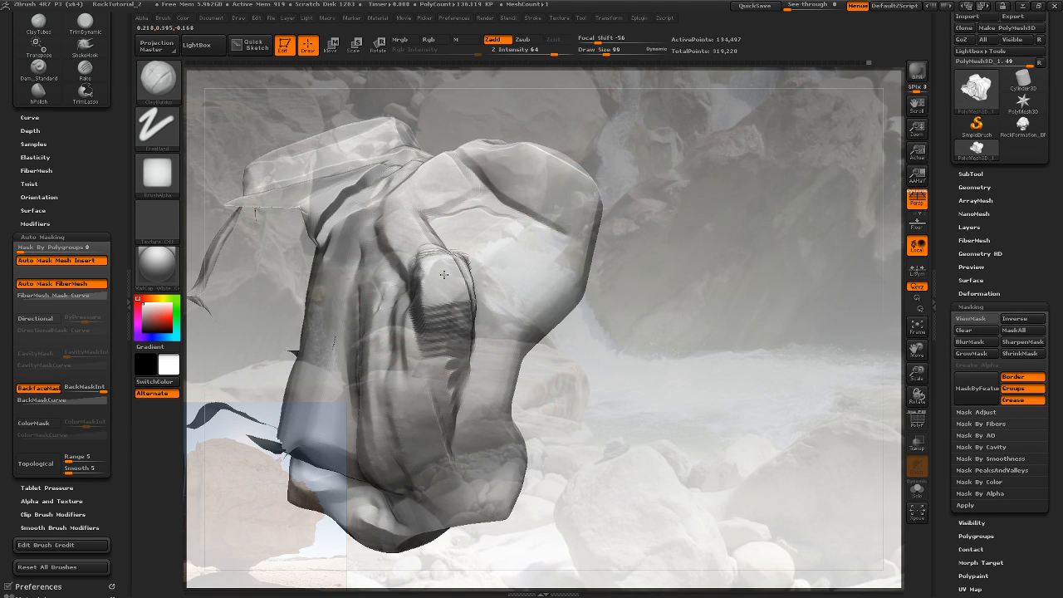
pyautogui.hotkey('ctrl', 'z')
# Flatten the central ridge on the isolated block's front with hPolish at draw size 99
pyautogui.press('b')
pyautogui.press('h')
pyautogui.press('p')
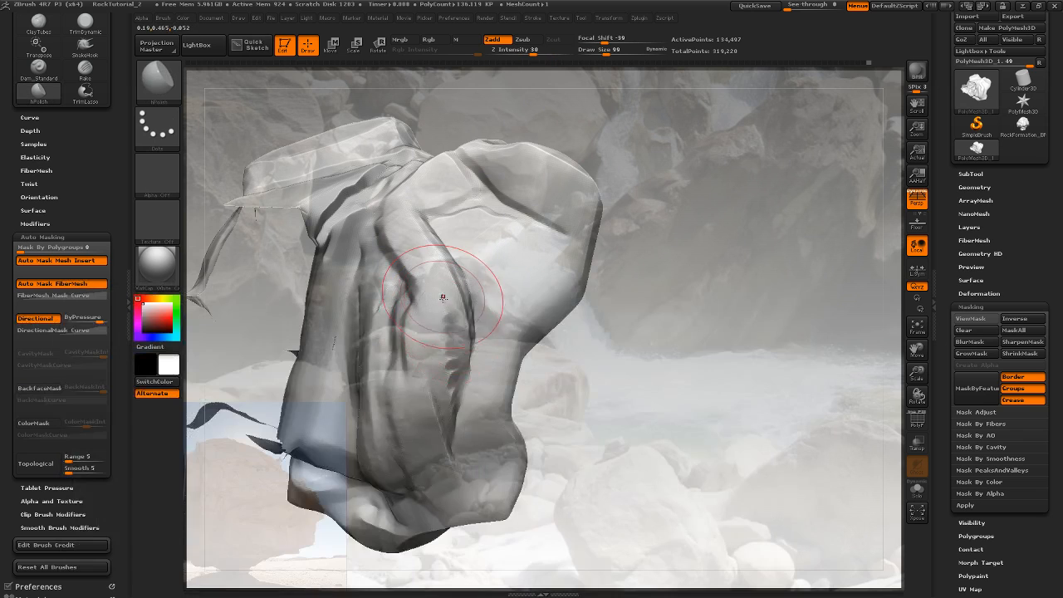
pyautogui.moveTo(444, 311)
pyautogui.mouseDown()
pyautogui.moveTo(451, 337)
pyautogui.moveTo(440, 332)
pyautogui.mouseUp()
pyautogui.moveTo(702, 240); pyautogui.dragTo(605, 225)
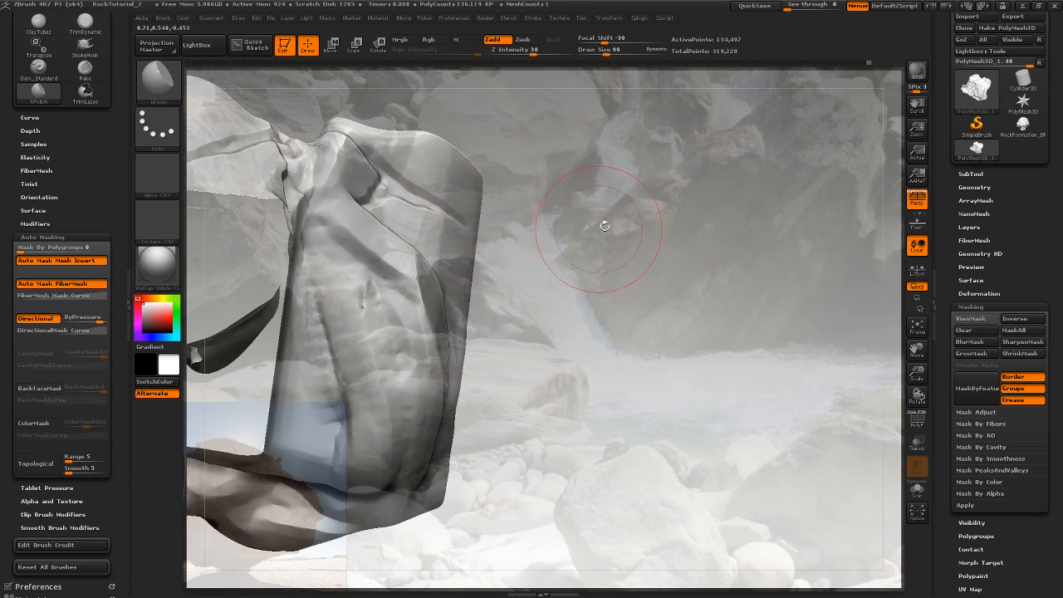
pyautogui.moveTo(401, 322)
pyautogui.mouseDown()
pyautogui.moveTo(407, 366)
pyautogui.moveTo(415, 349)
pyautogui.moveTo(390, 328)
pyautogui.moveTo(399, 349)
pyautogui.moveTo(377, 311)
pyautogui.mouseUp()
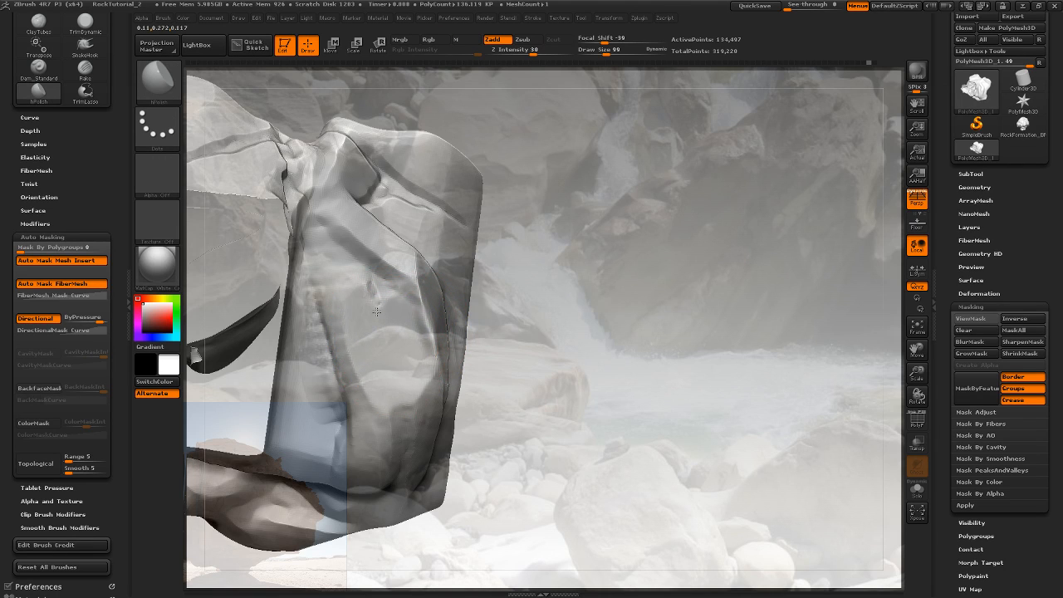
# Polish the isolated block's vertical edge and lower front into planar facets with hPolish
pyautogui.moveTo(551, 303); pyautogui.dragTo(466, 320)
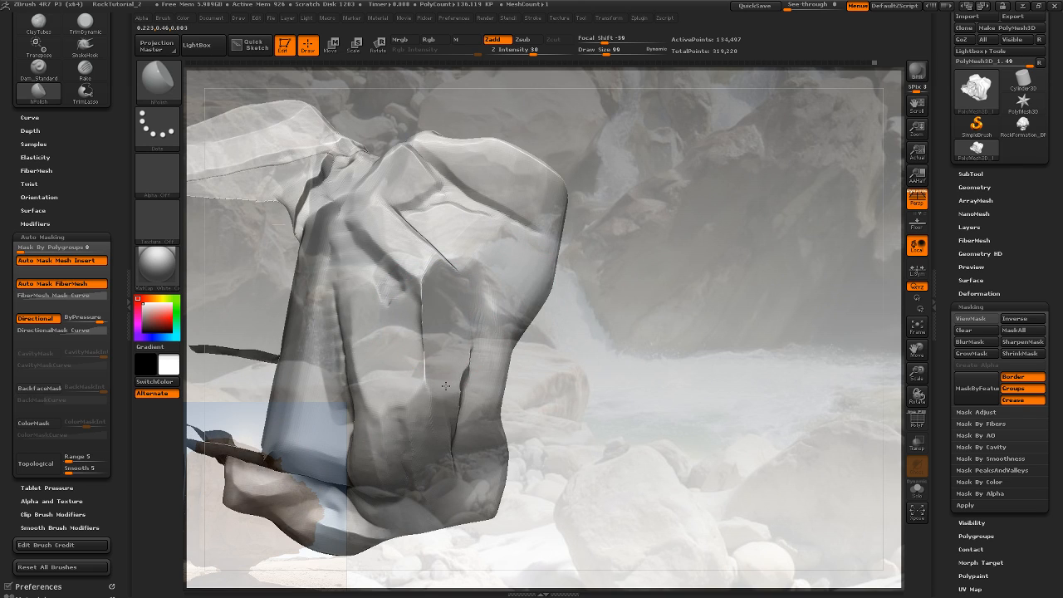
pyautogui.moveTo(440, 297); pyautogui.dragTo(420, 334)
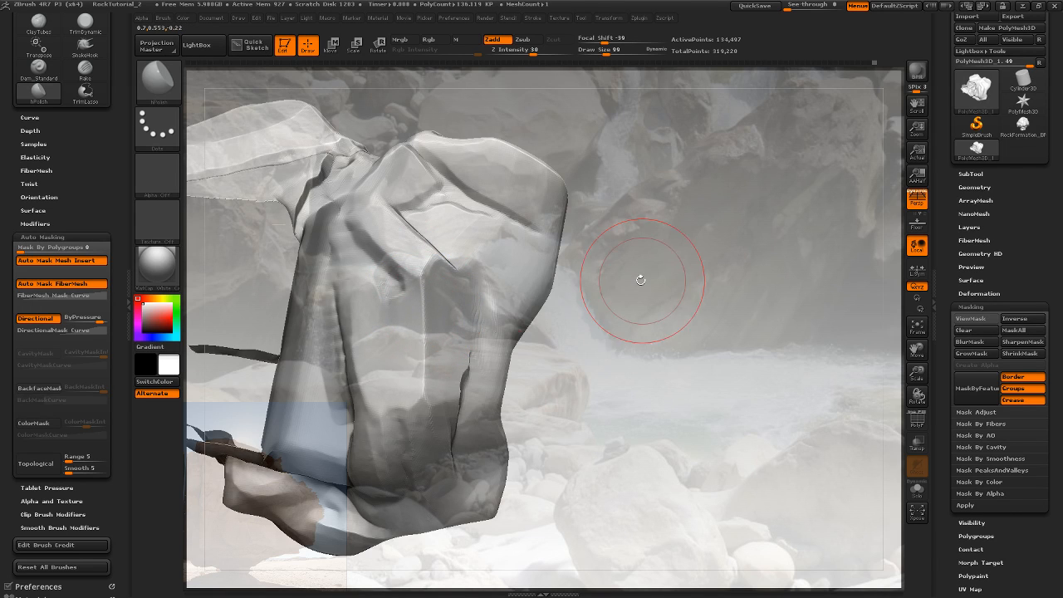
pyautogui.moveTo(637, 278)
pyautogui.mouseDown()
pyautogui.moveTo(553, 340)
pyautogui.moveTo(548, 291)
pyautogui.moveTo(583, 259)
pyautogui.moveTo(350, 345)
pyautogui.mouseUp()
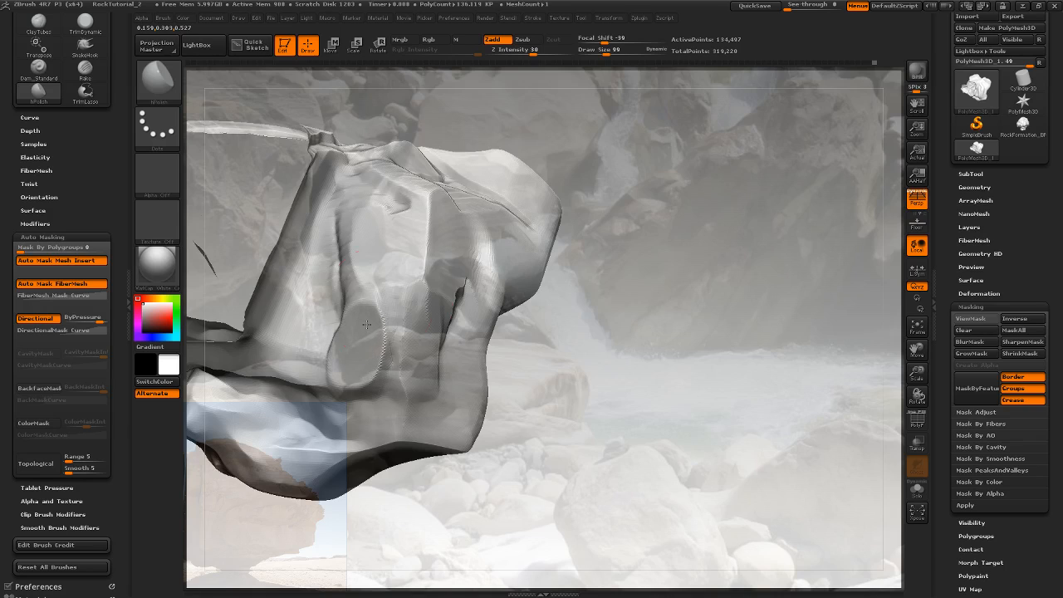
pyautogui.moveTo(512, 295); pyautogui.dragTo(427, 326)
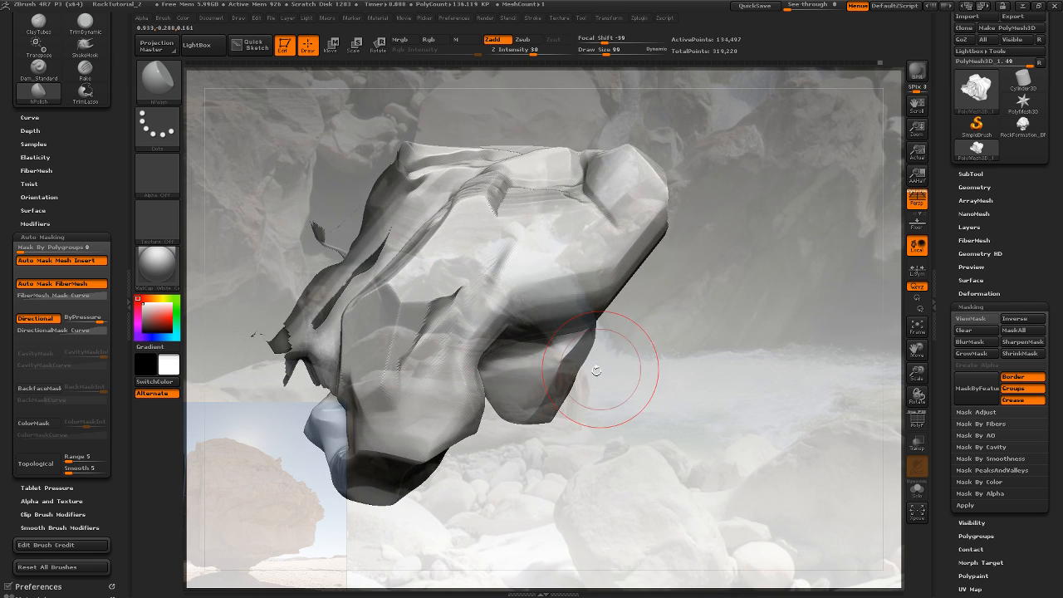
# Bring the hidden parts of the rock mesh back into view
pyautogui.moveTo(597, 370); pyautogui.dragTo(646, 406)
pyautogui.moveTo(806, 188); pyautogui.dragTo(714, 181)
pyautogui.keyDown('ctrl'); pyautogui.keyDown('shift'); pyautogui.click(710, 254); pyautogui.keyUp('shift'); pyautogui.keyUp('ctrl')
# Examine the whole rock's shape and surface breakup from several sides, close up and at a distance
pyautogui.moveTo(700, 287); pyautogui.dragTo(505, 247)
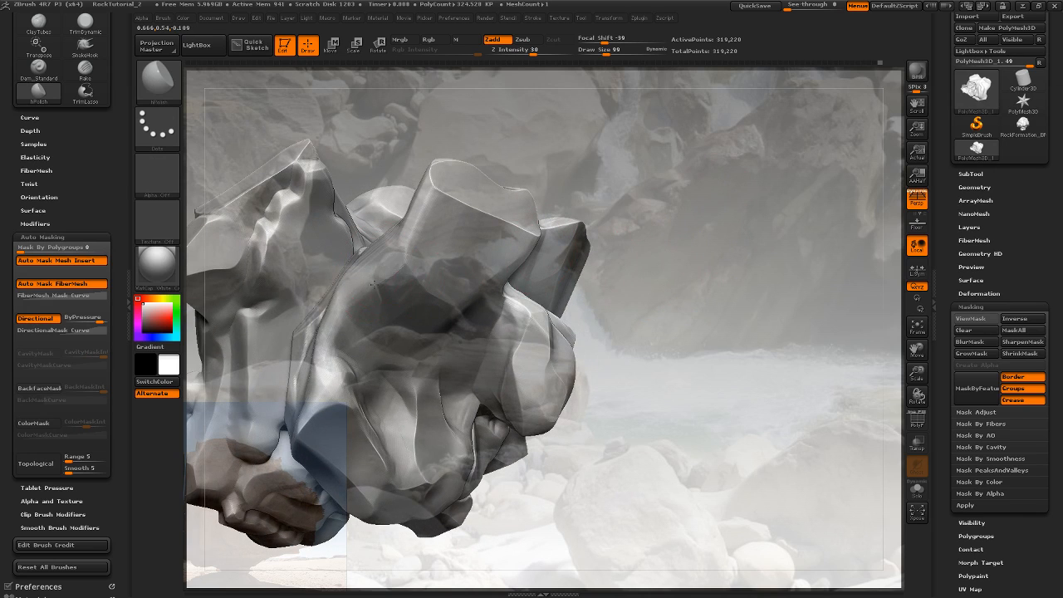
pyautogui.moveTo(592, 192)
pyautogui.mouseDown()
pyautogui.moveTo(422, 198)
pyautogui.moveTo(424, 337)
pyautogui.mouseUp()
pyautogui.moveTo(682, 202); pyautogui.dragTo(454, 316)
pyautogui.moveTo(556, 267); pyautogui.dragTo(609, 258)
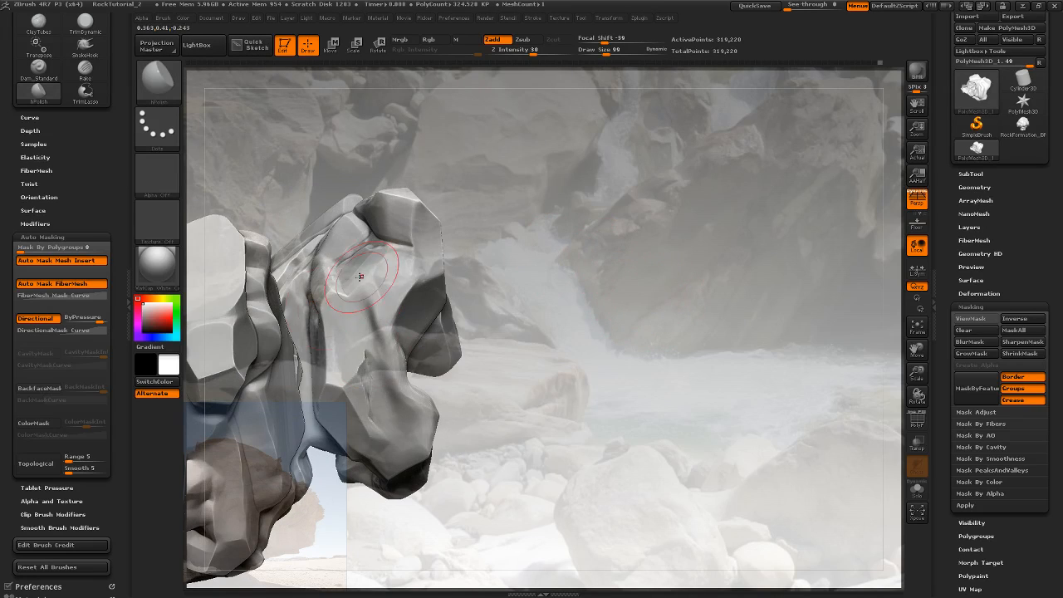
pyautogui.moveTo(597, 209)
pyautogui.mouseDown()
pyautogui.moveTo(570, 258)
pyautogui.moveTo(706, 184)
pyautogui.moveTo(610, 290)
pyautogui.moveTo(585, 293)
pyautogui.moveTo(598, 238)
pyautogui.moveTo(573, 245)
pyautogui.mouseUp()
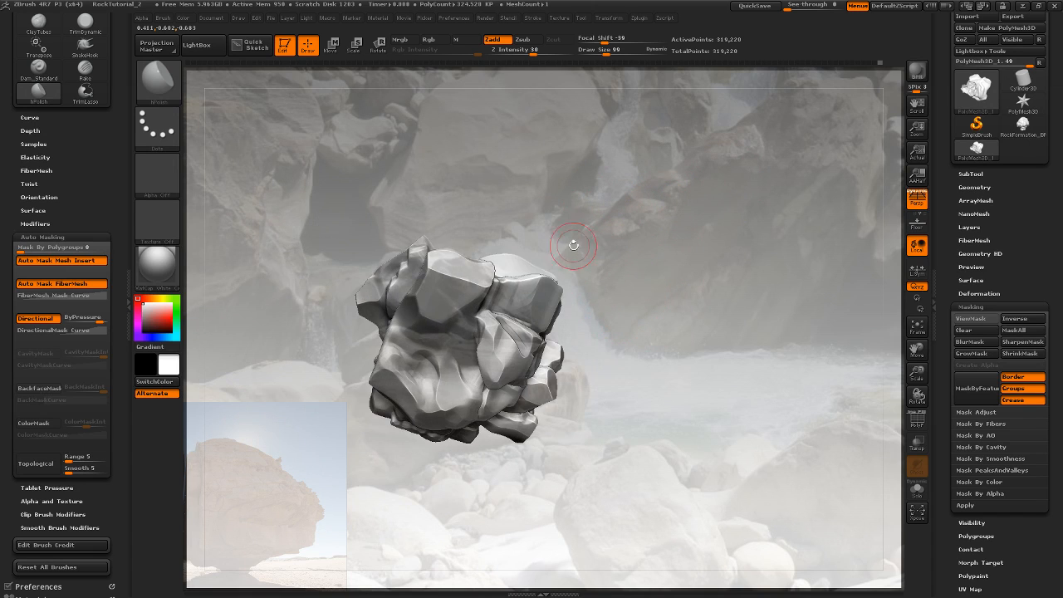
pyautogui.moveTo(664, 253)
pyautogui.mouseDown()
pyautogui.moveTo(722, 252)
pyautogui.moveTo(726, 268)
pyautogui.moveTo(639, 310)
pyautogui.moveTo(730, 308)
pyautogui.moveTo(742, 277)
pyautogui.moveTo(800, 257)
pyautogui.moveTo(710, 280)
pyautogui.moveTo(656, 254)
pyautogui.mouseUp()
pyautogui.hotkey('ctrl', 'shift')
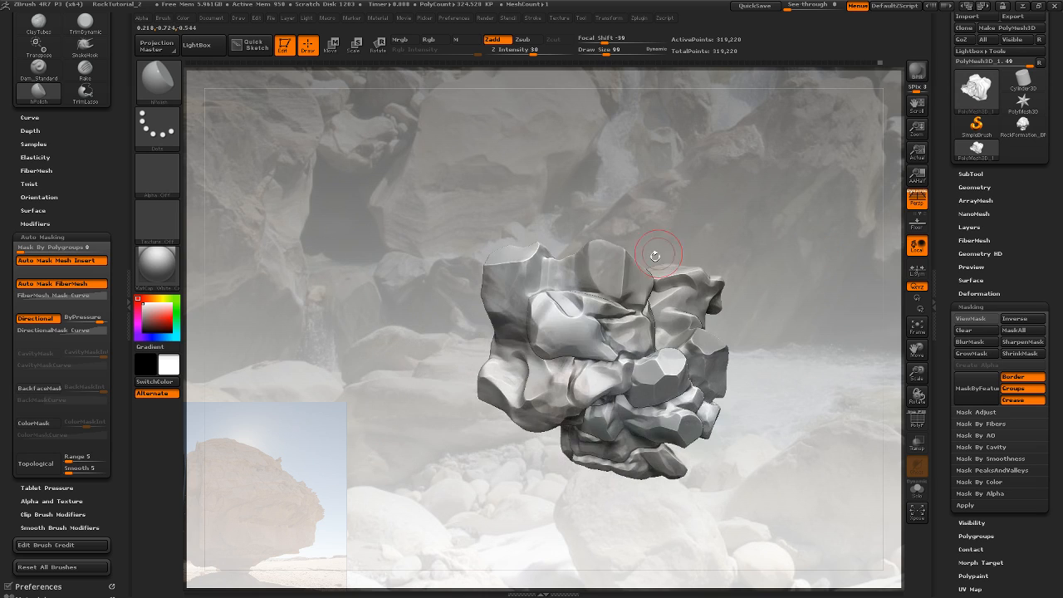
pyautogui.moveTo(769, 205); pyautogui.dragTo(735, 233)
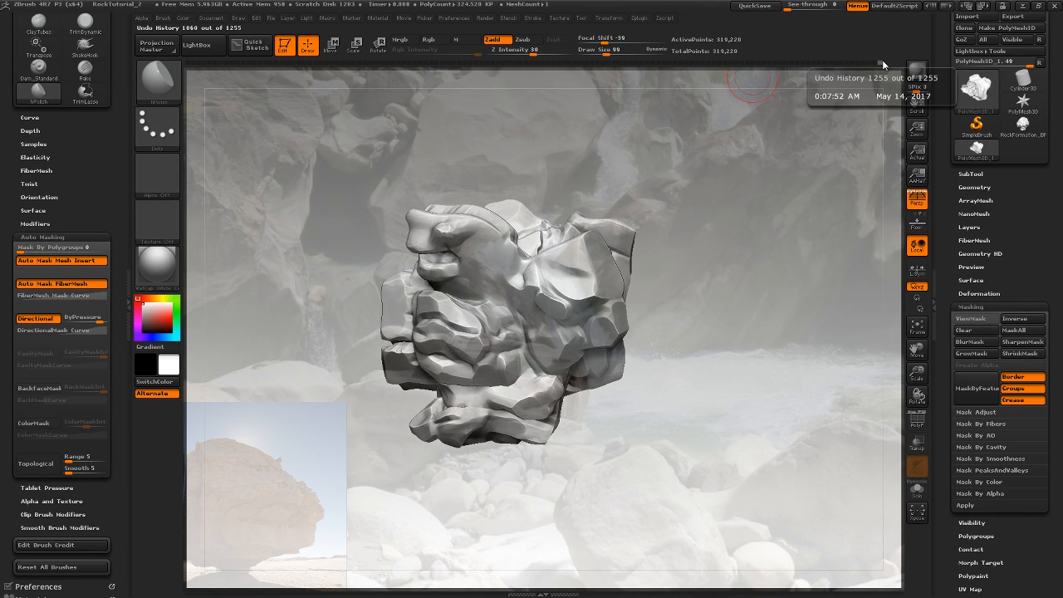
# Step back through the undo history to about state 160 and examine the rock's early smooth base shape
pyautogui.click(877, 64)
pyautogui.click(852, 63)
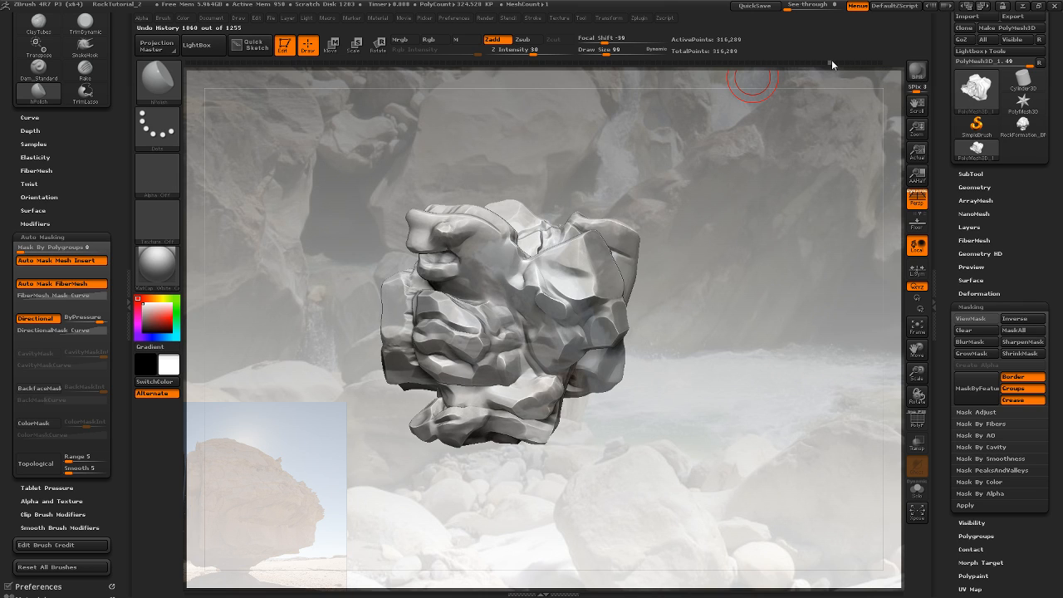
pyautogui.moveTo(822, 60)
pyautogui.mouseDown()
pyautogui.moveTo(479, 76)
pyautogui.moveTo(333, 56)
pyautogui.moveTo(270, 67)
pyautogui.mouseUp()
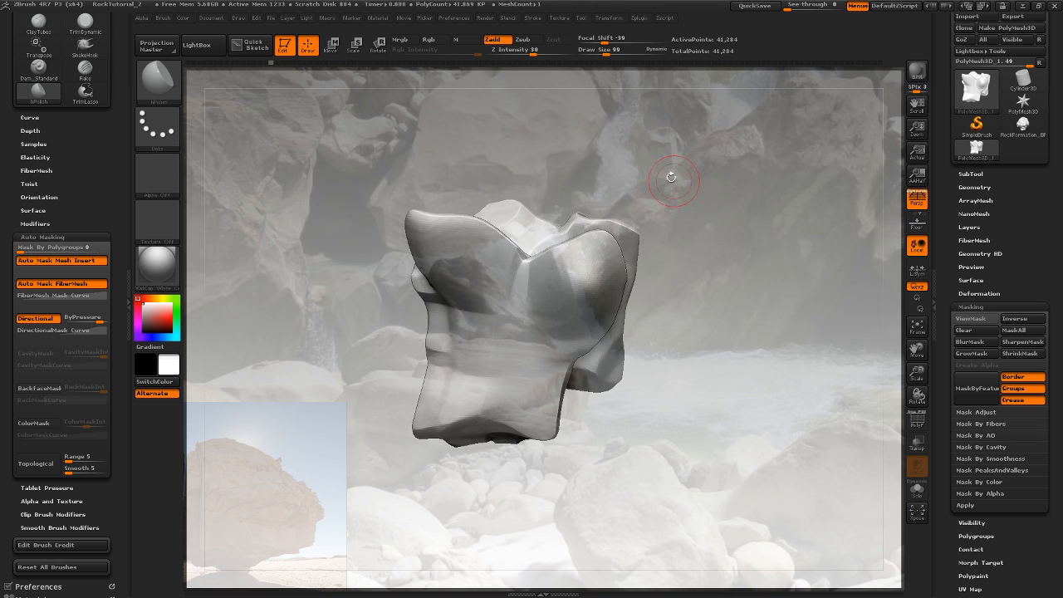
pyautogui.moveTo(672, 178); pyautogui.dragTo(771, 217)
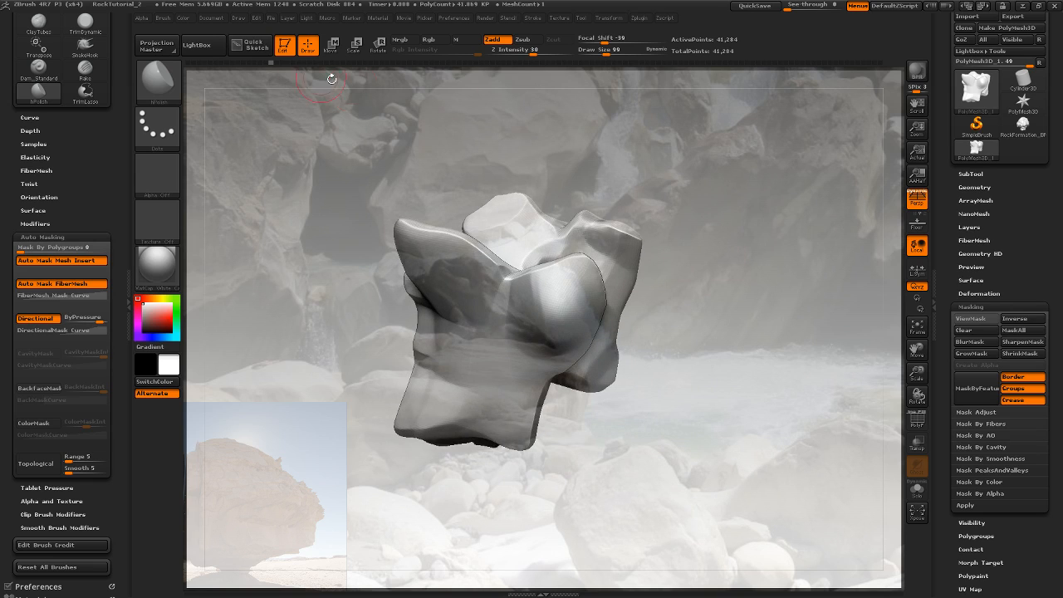
pyautogui.moveTo(421, 104); pyautogui.dragTo(743, 207)
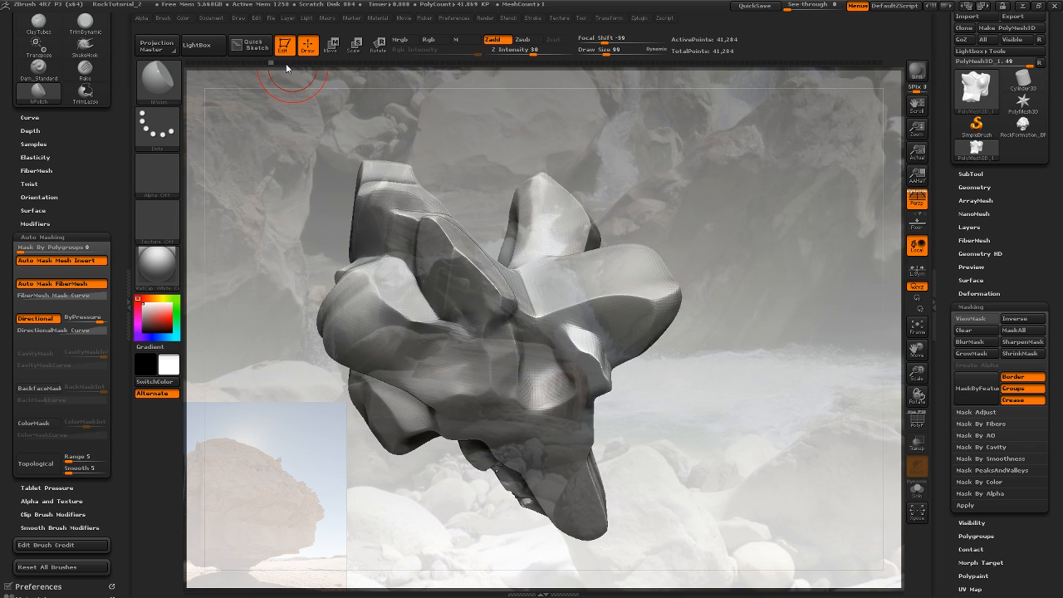
# Return to the latest of the 1255 undo history states and inspect the detailed rock from several sides
pyautogui.moveTo(287, 67)
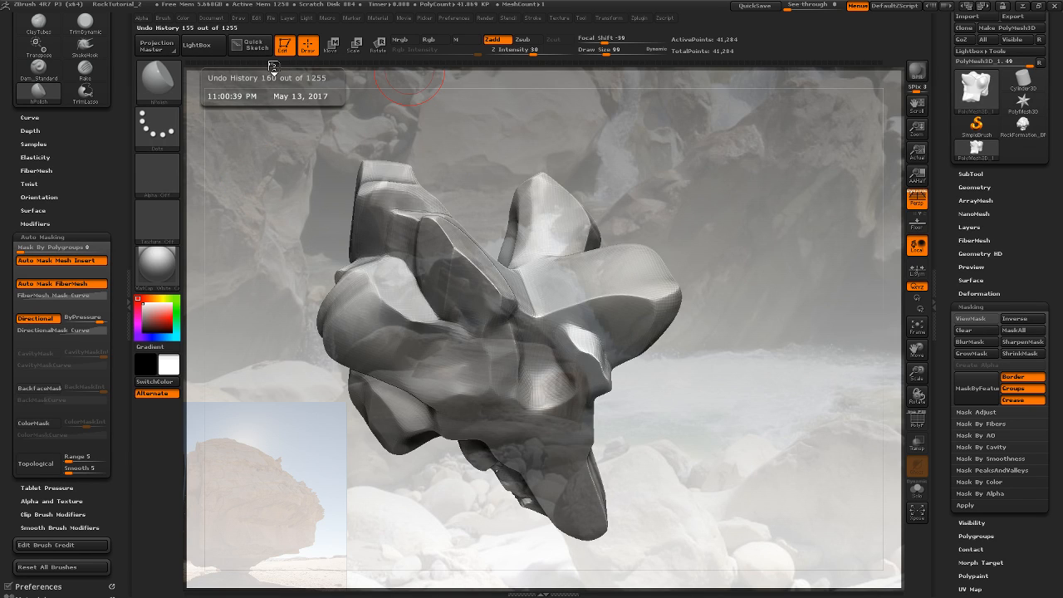
pyautogui.moveTo(271, 65); pyautogui.dragTo(883, 65)
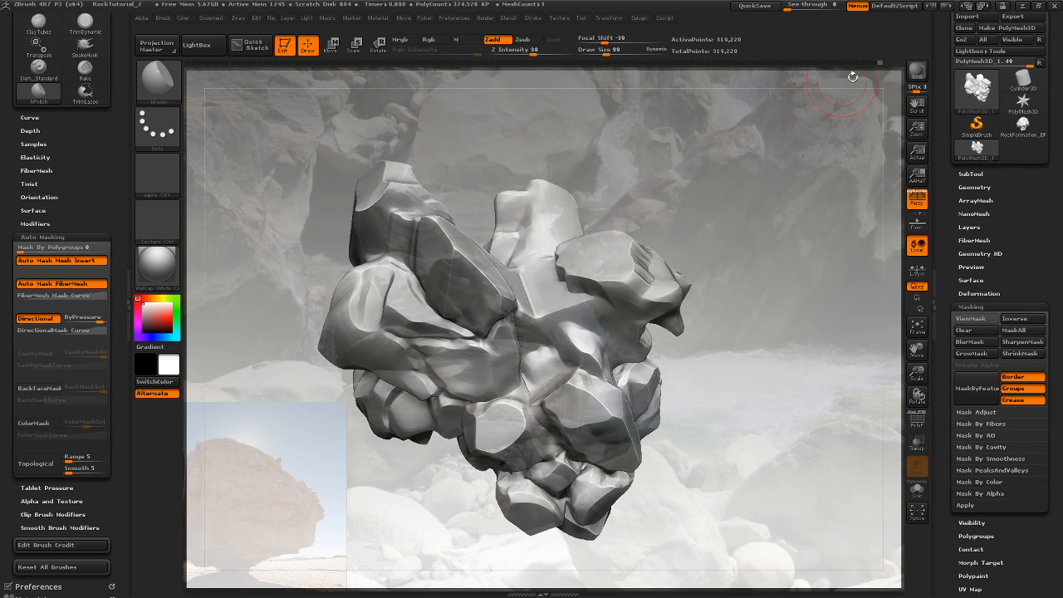
pyautogui.moveTo(781, 268); pyautogui.dragTo(599, 210)
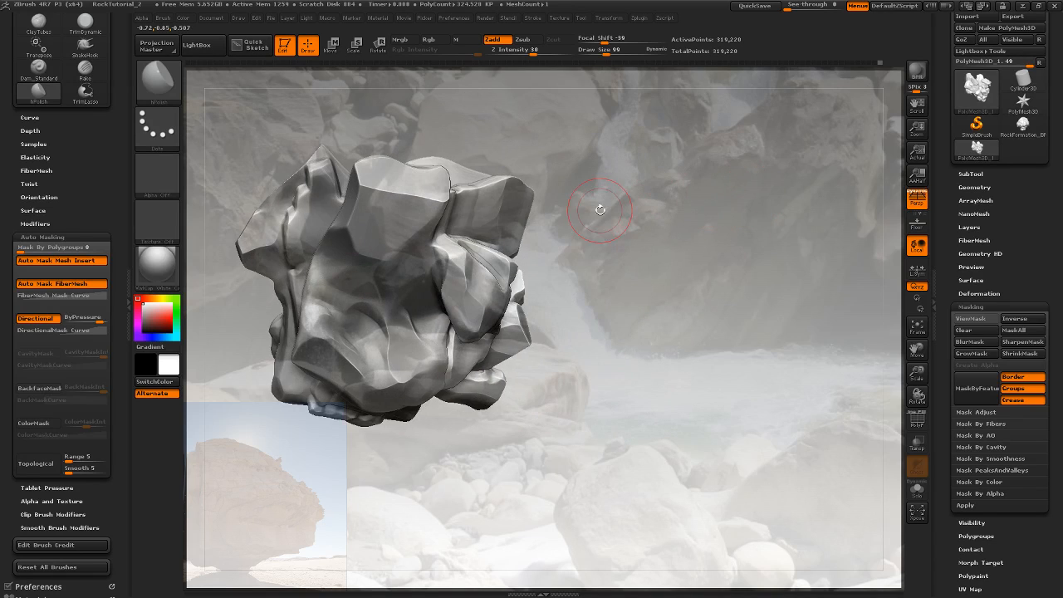
pyautogui.moveTo(662, 224); pyautogui.dragTo(817, 307)
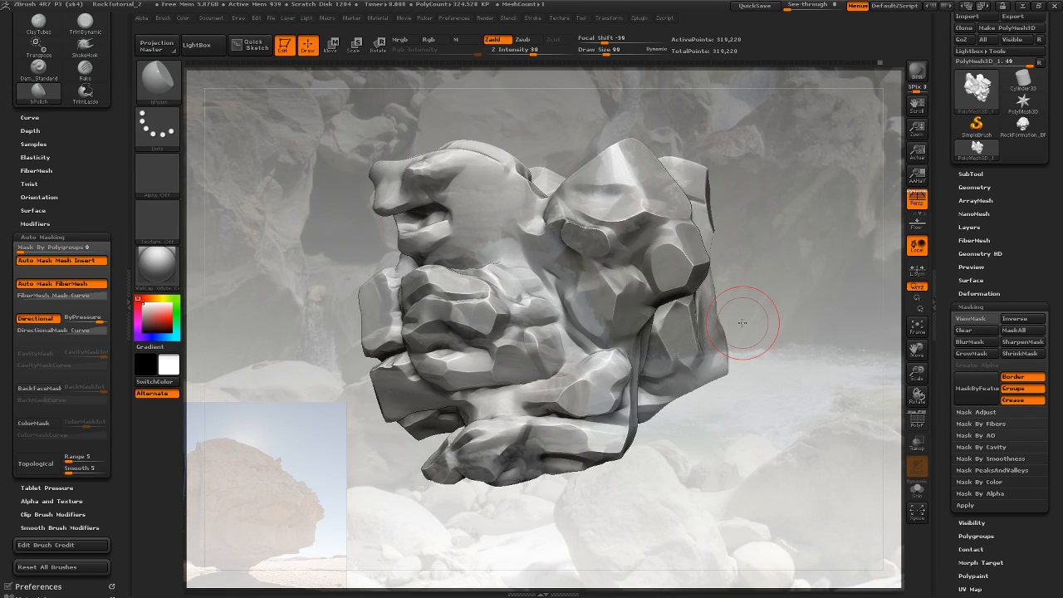
# Save the project as a new file named RockTutorial_3 in the Rocks folder
pyautogui.click(270, 18)
pyautogui.click(357, 39)
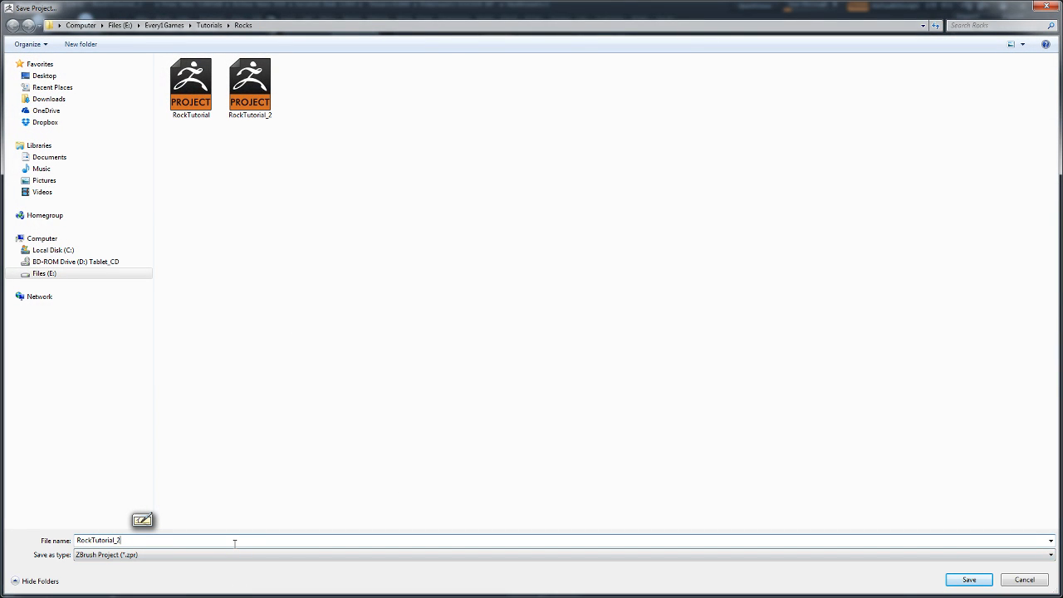
pyautogui.press('BackSpace')
pyautogui.write('3')
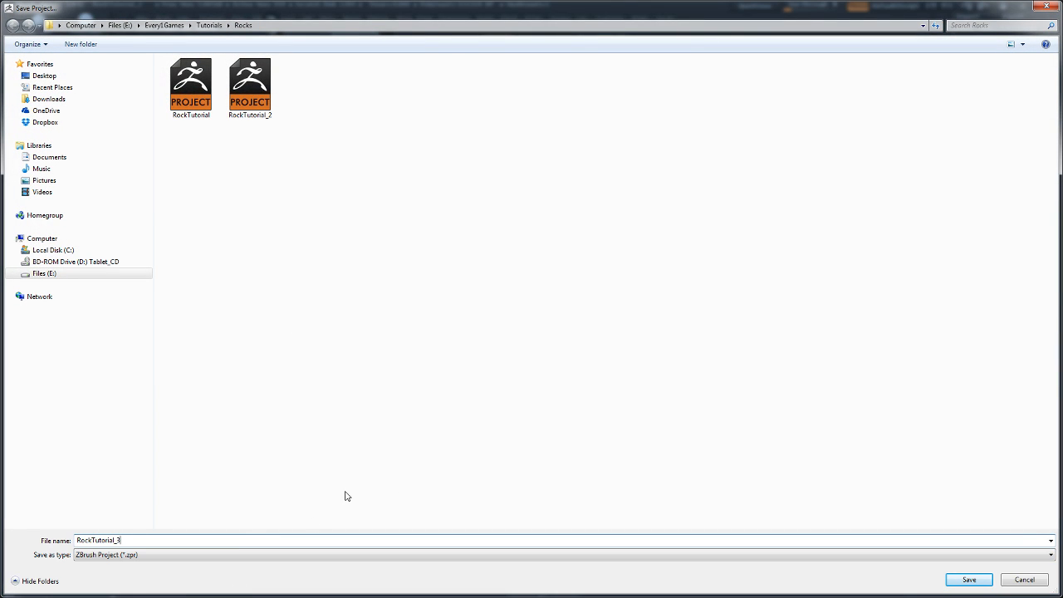
pyautogui.click(967, 579)
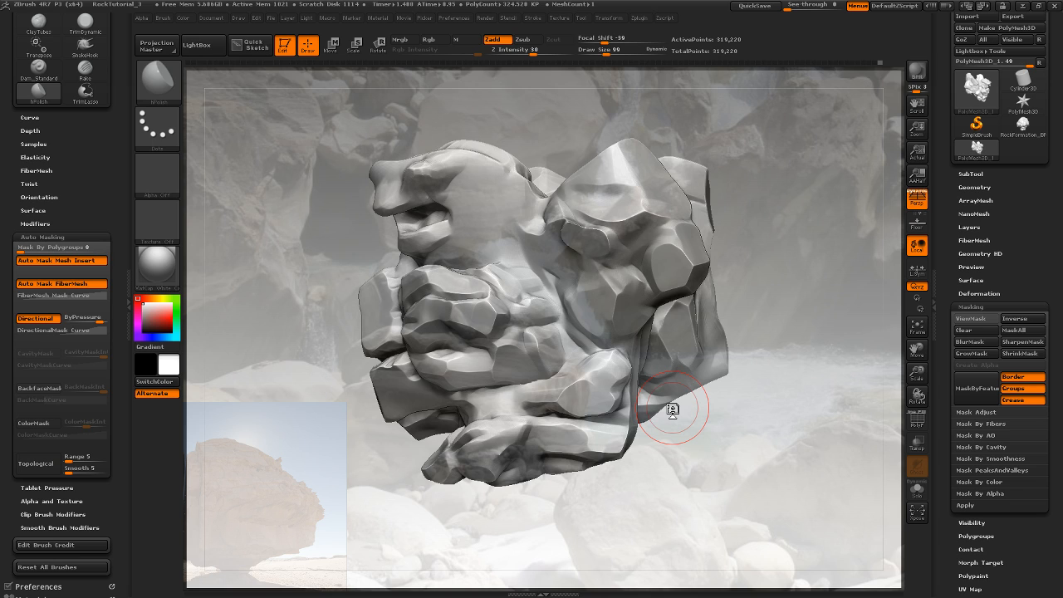
# Switch to the previously made RockFormation model and examine its shapes from several sides for comparison
pyautogui.moveTo(819, 356)
pyautogui.mouseDown()
pyautogui.moveTo(818, 367)
pyautogui.moveTo(841, 376)
pyautogui.moveTo(799, 378)
pyautogui.moveTo(775, 398)
pyautogui.moveTo(844, 426)
pyautogui.moveTo(836, 437)
pyautogui.moveTo(732, 395)
pyautogui.moveTo(780, 386)
pyautogui.moveTo(780, 354)
pyautogui.moveTo(819, 368)
pyautogui.moveTo(819, 345)
pyautogui.moveTo(748, 328)
pyautogui.moveTo(795, 261)
pyautogui.moveTo(871, 296)
pyautogui.moveTo(837, 340)
pyautogui.moveTo(859, 320)
pyautogui.moveTo(877, 325)
pyautogui.moveTo(872, 310)
pyautogui.moveTo(829, 293)
pyautogui.moveTo(886, 348)
pyautogui.moveTo(841, 274)
pyautogui.moveTo(831, 296)
pyautogui.mouseUp()
pyautogui.click(1022, 125)
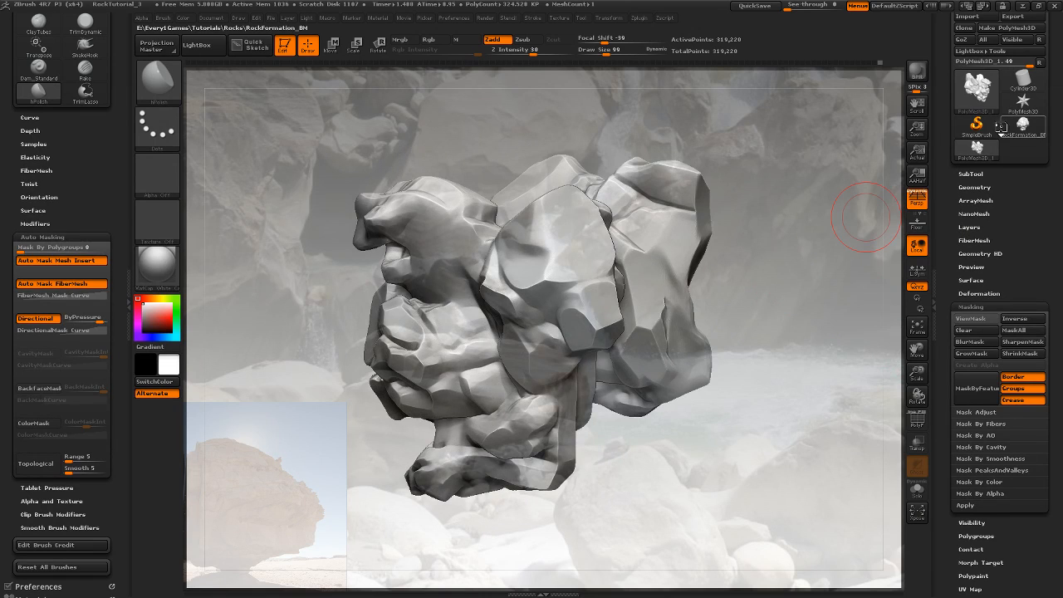
pyautogui.moveTo(882, 195); pyautogui.dragTo(677, 247)
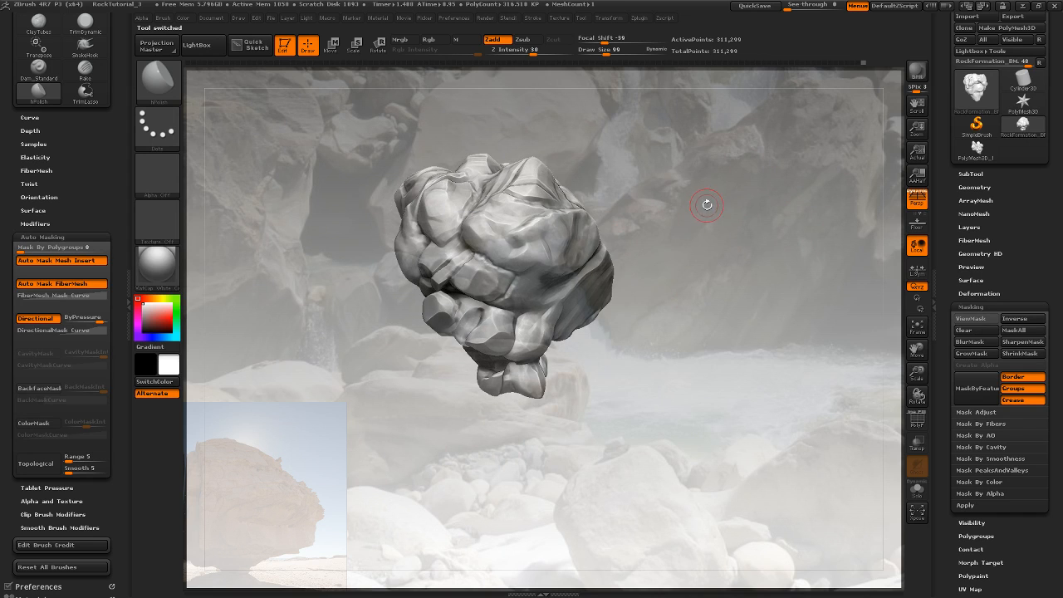
pyautogui.moveTo(707, 205); pyautogui.dragTo(722, 238)
pyautogui.moveTo(737, 199); pyautogui.dragTo(766, 184)
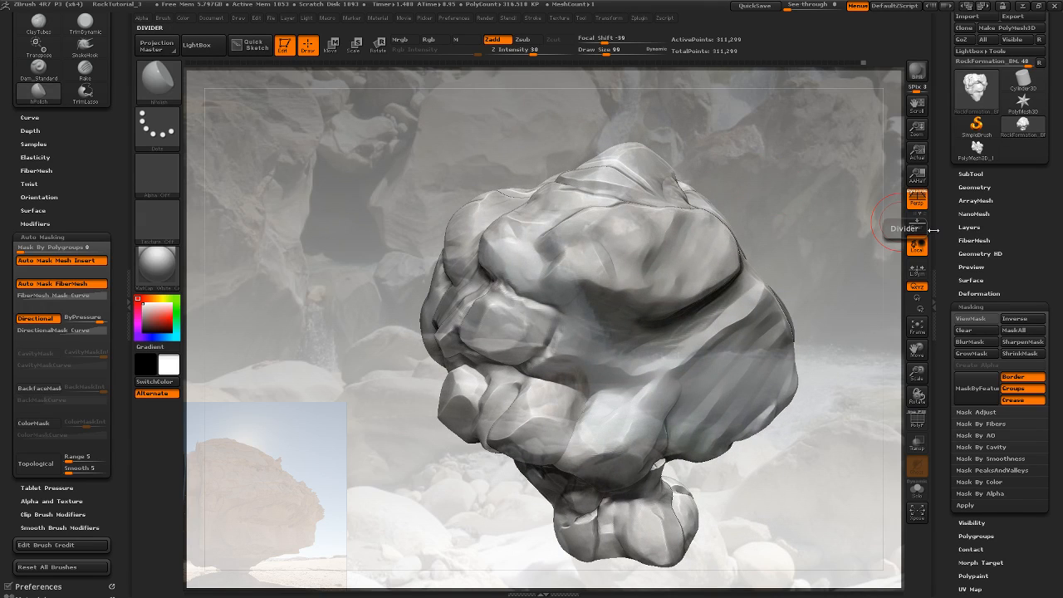
# Switch back to the PolyMesh3D_1 rock and examine its ledges and facets all around, including top and underside
pyautogui.click(977, 150)
pyautogui.moveTo(819, 237); pyautogui.dragTo(725, 302)
pyautogui.keyDown('alt'); pyautogui.moveTo(783, 338); pyautogui.dragTo(667, 266); pyautogui.keyUp('alt')
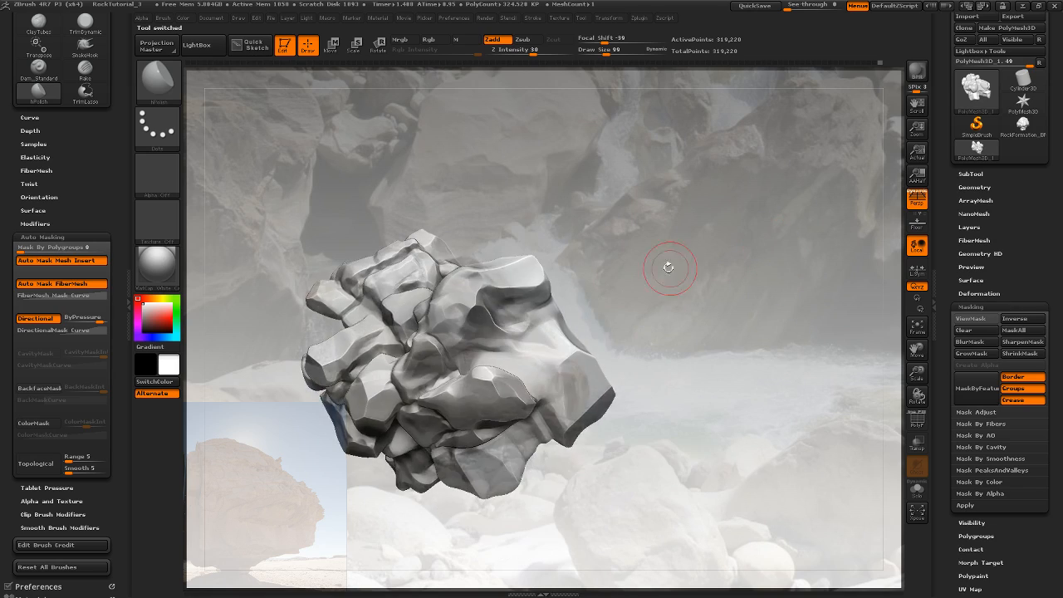
pyautogui.keyDown('alt'); pyautogui.moveTo(692, 314); pyautogui.dragTo(753, 368); pyautogui.keyUp('alt')
pyautogui.moveTo(709, 333)
pyautogui.keyDown('alt'); pyautogui.mouseDown()
pyautogui.moveTo(802, 299)
pyautogui.moveTo(790, 272)
pyautogui.moveTo(806, 287)
pyautogui.mouseUp(); pyautogui.keyUp('alt')
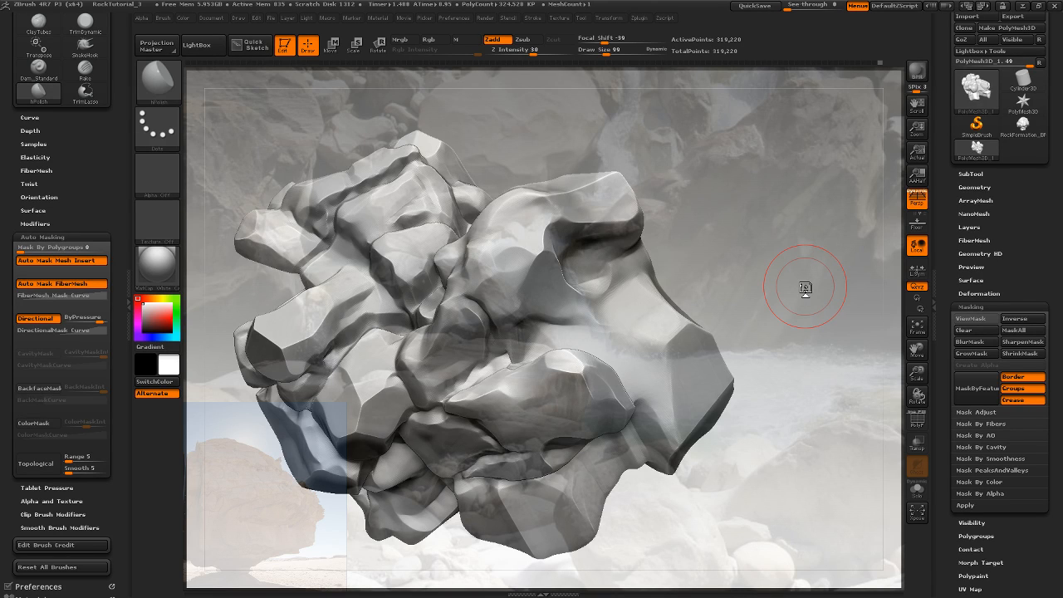
pyautogui.moveTo(775, 308); pyautogui.dragTo(783, 246)
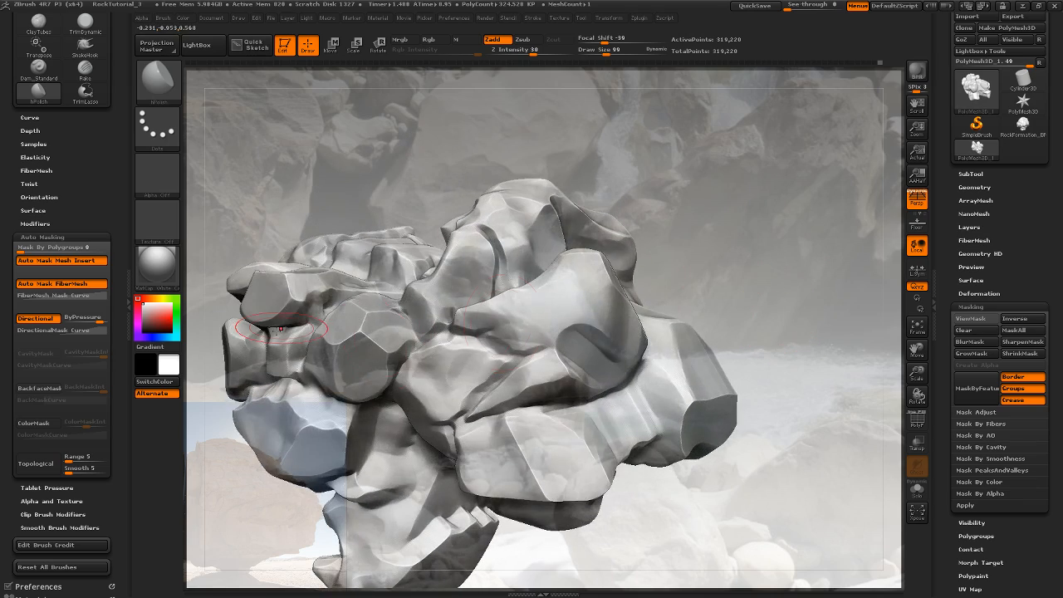
pyautogui.moveTo(708, 268); pyautogui.dragTo(781, 509)
pyautogui.moveTo(795, 378)
pyautogui.mouseDown()
pyautogui.moveTo(802, 224)
pyautogui.moveTo(795, 379)
pyautogui.moveTo(802, 290)
pyautogui.mouseUp()
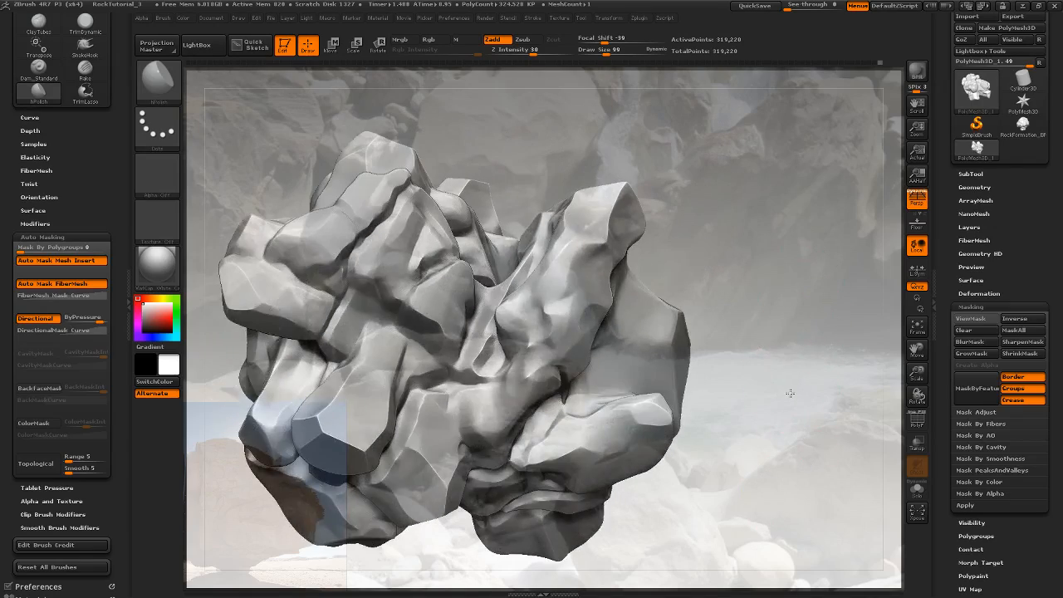
pyautogui.moveTo(790, 393)
pyautogui.mouseDown()
pyautogui.moveTo(804, 400)
pyautogui.moveTo(805, 341)
pyautogui.moveTo(806, 380)
pyautogui.mouseUp()
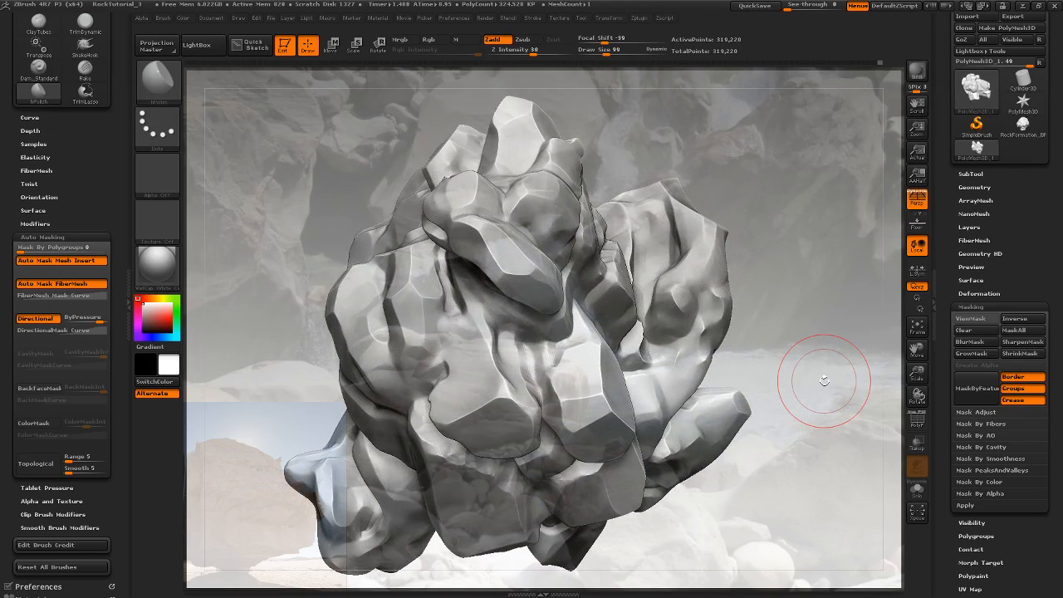